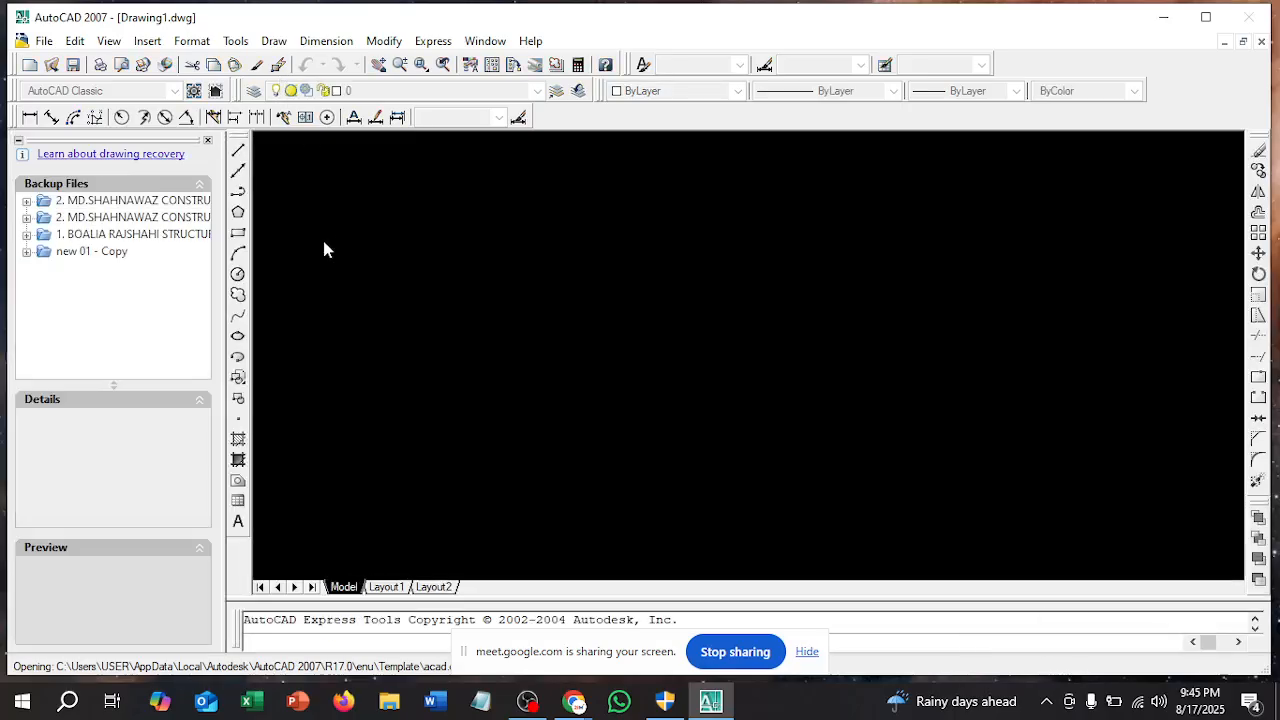
# Close the Drawing Recovery Manager and open the drawing autocad 001.dwg from the Documents folder
pyautogui.click(208, 141)
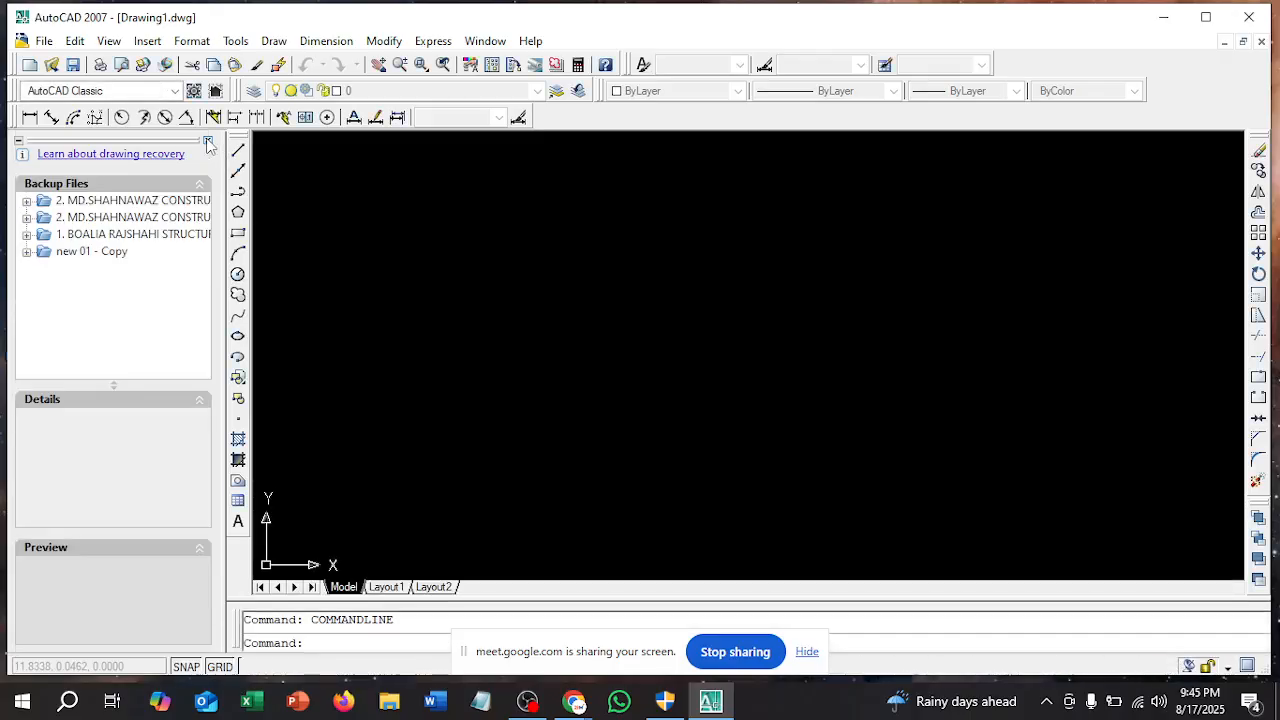
pyautogui.click(44, 41)
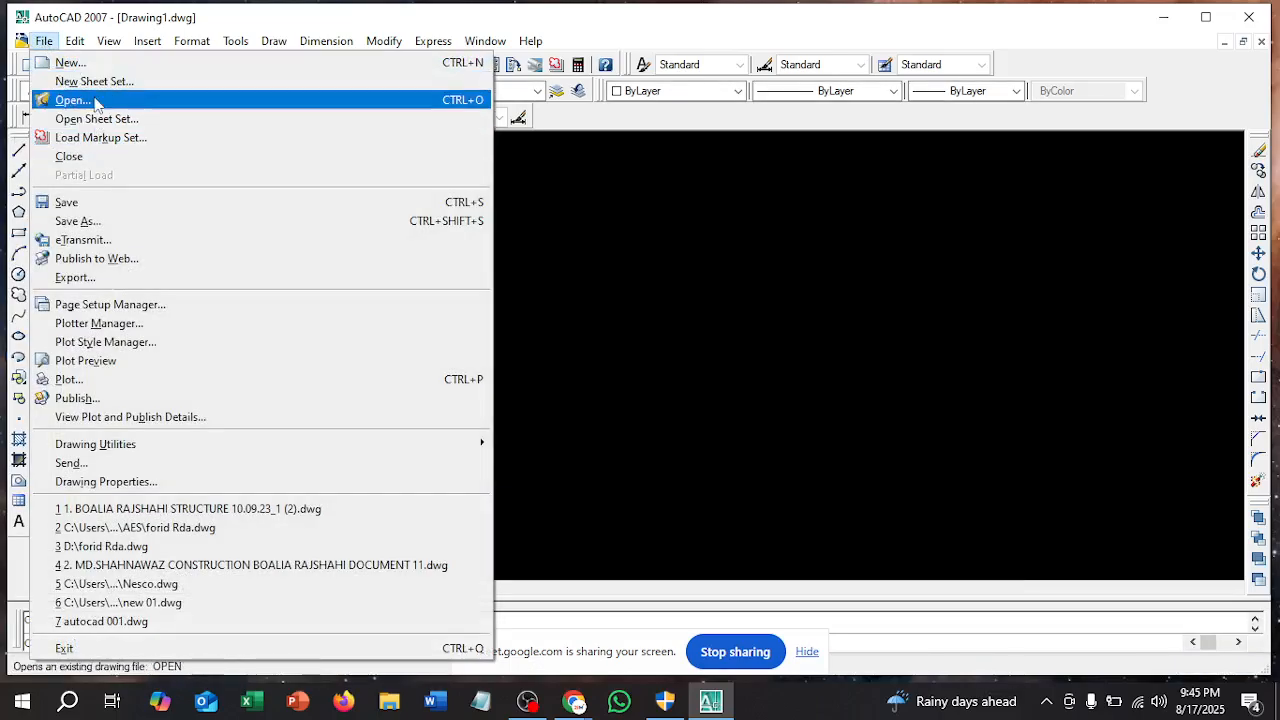
pyautogui.click(70, 100)
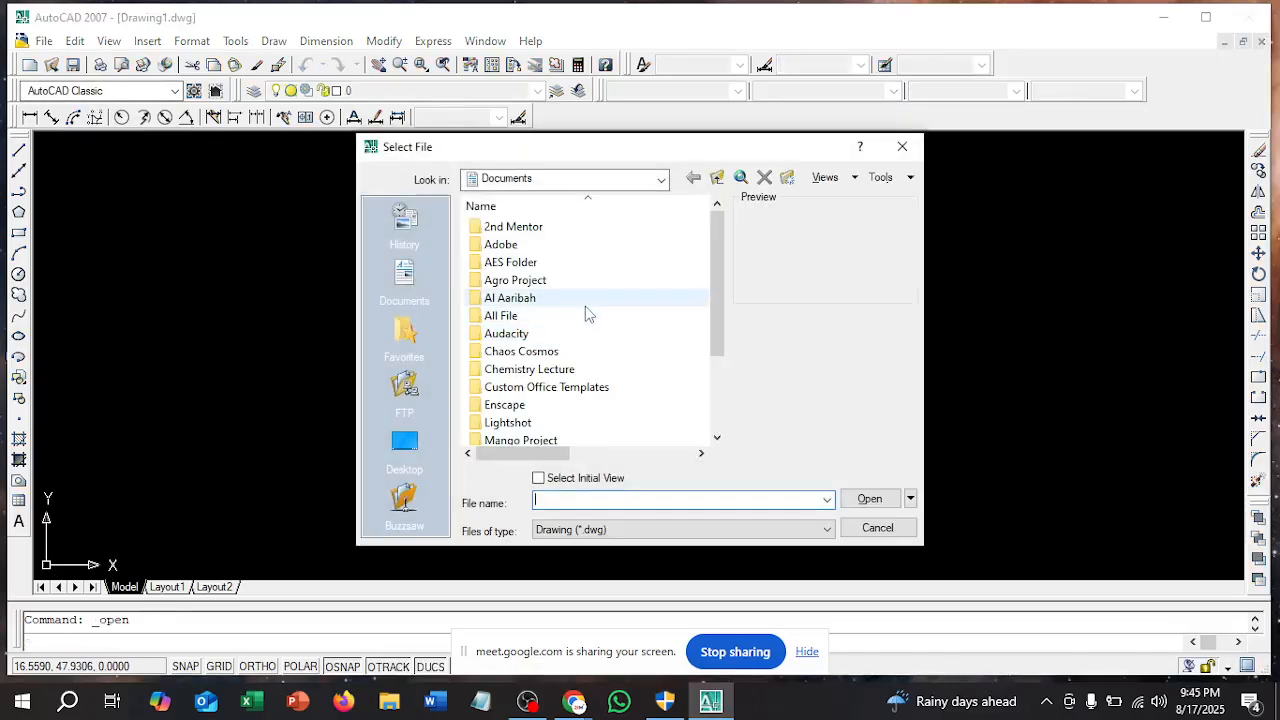
pyautogui.scroll(-2, 585, 306)
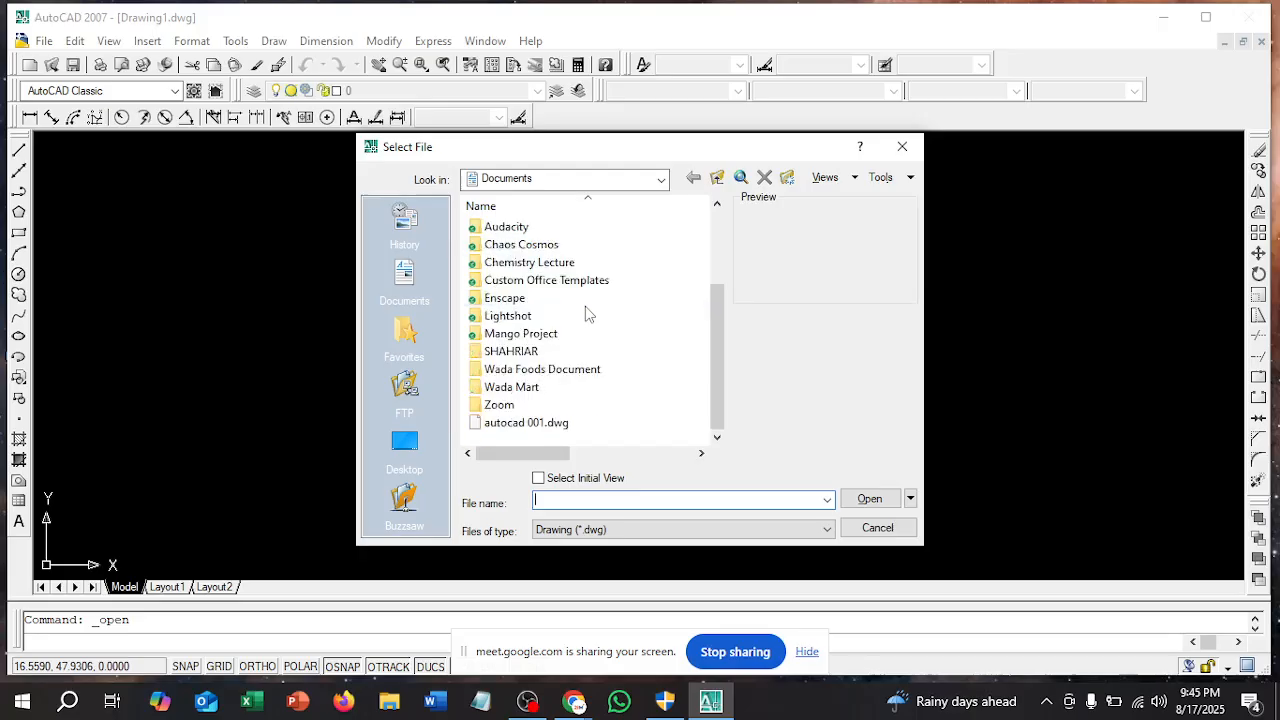
pyautogui.click(530, 423)
pyautogui.click(868, 498)
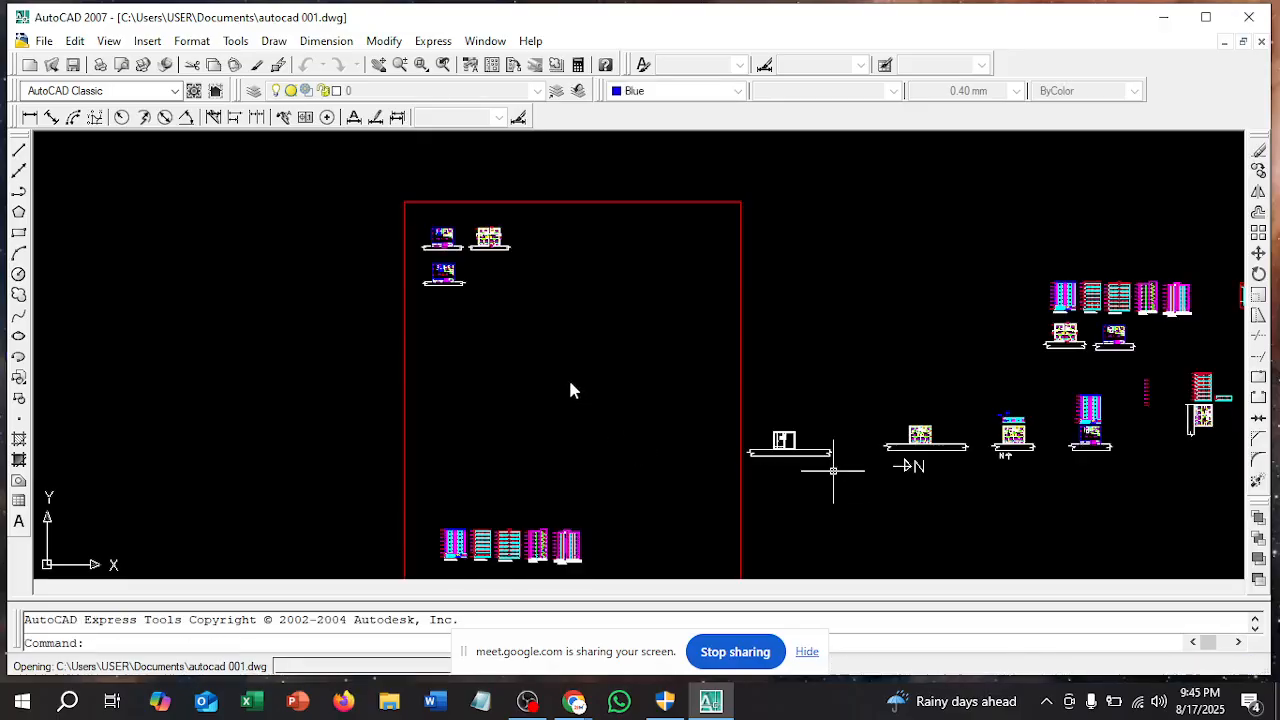
# Examine the ground floor plan and the neighbouring residential floor plan, including their room labels and titles
pyautogui.scroll(6, 465, 233)
pyautogui.scroll(7, 271, 258)
pyautogui.scroll(-6, 285, 265)
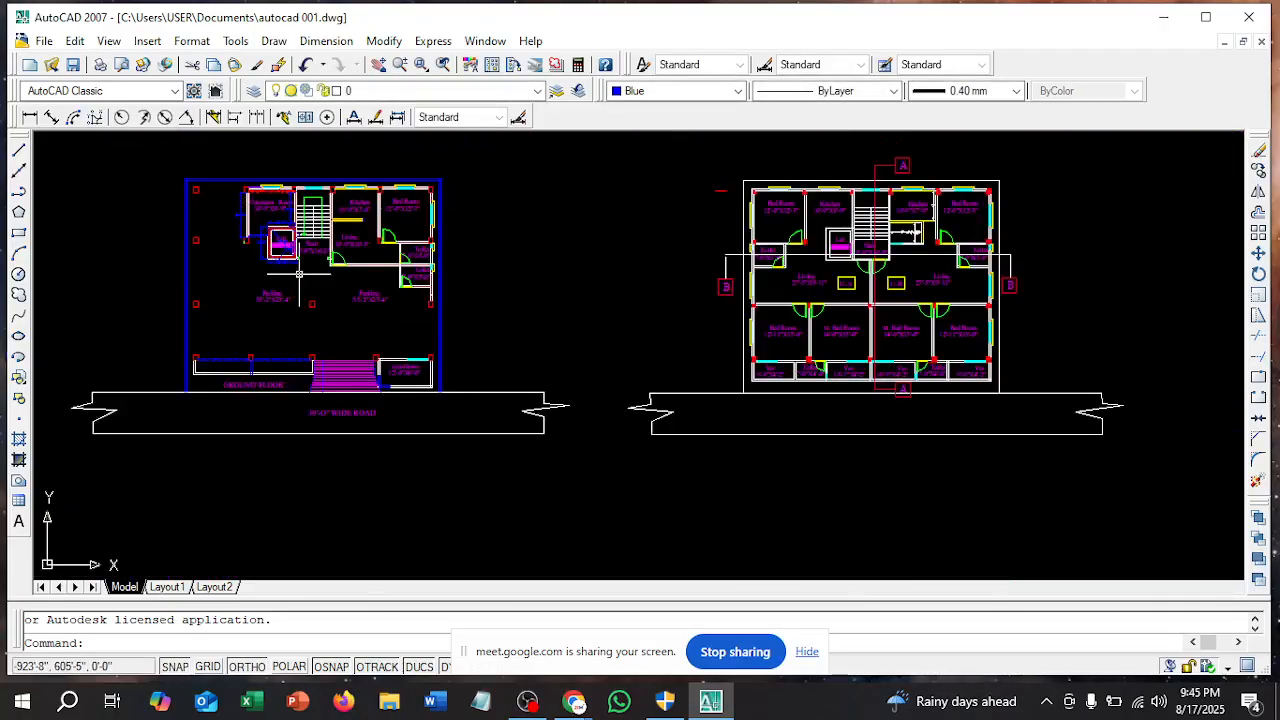
pyautogui.scroll(7, 271, 207)
pyautogui.scroll(-8, 251, 217)
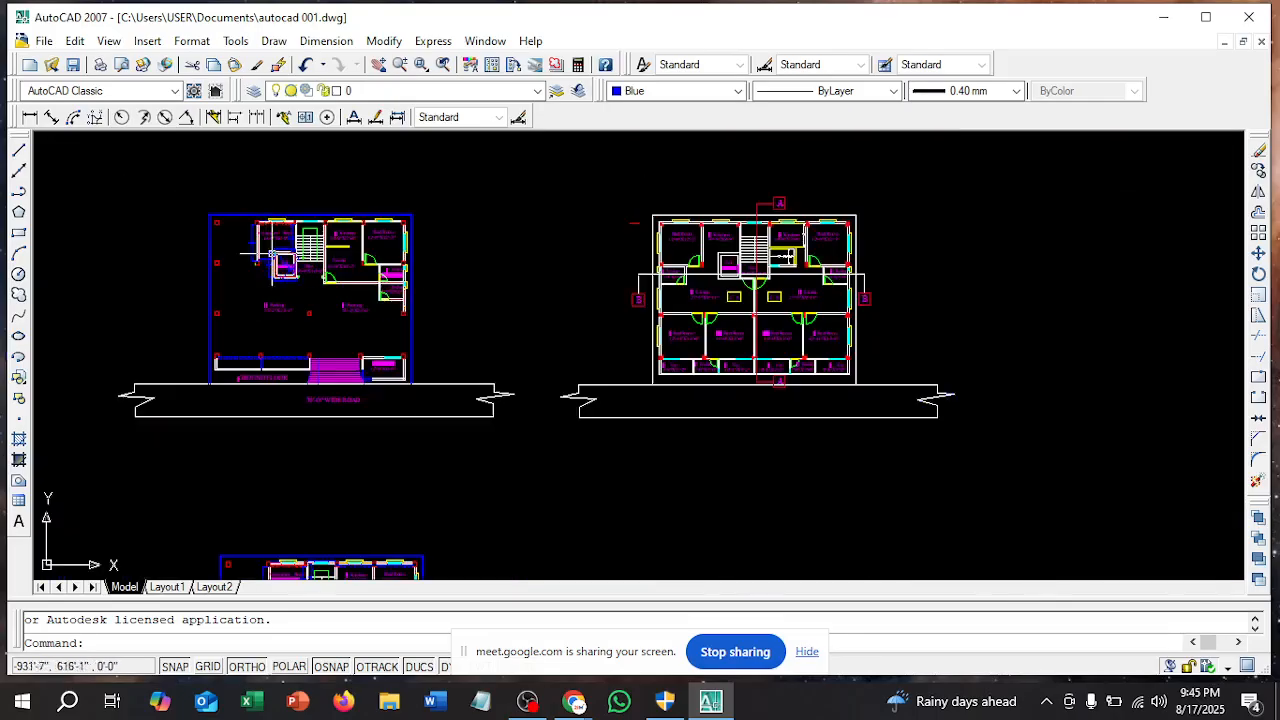
pyautogui.scroll(6, 250, 358)
pyautogui.scroll(-1, 244, 352)
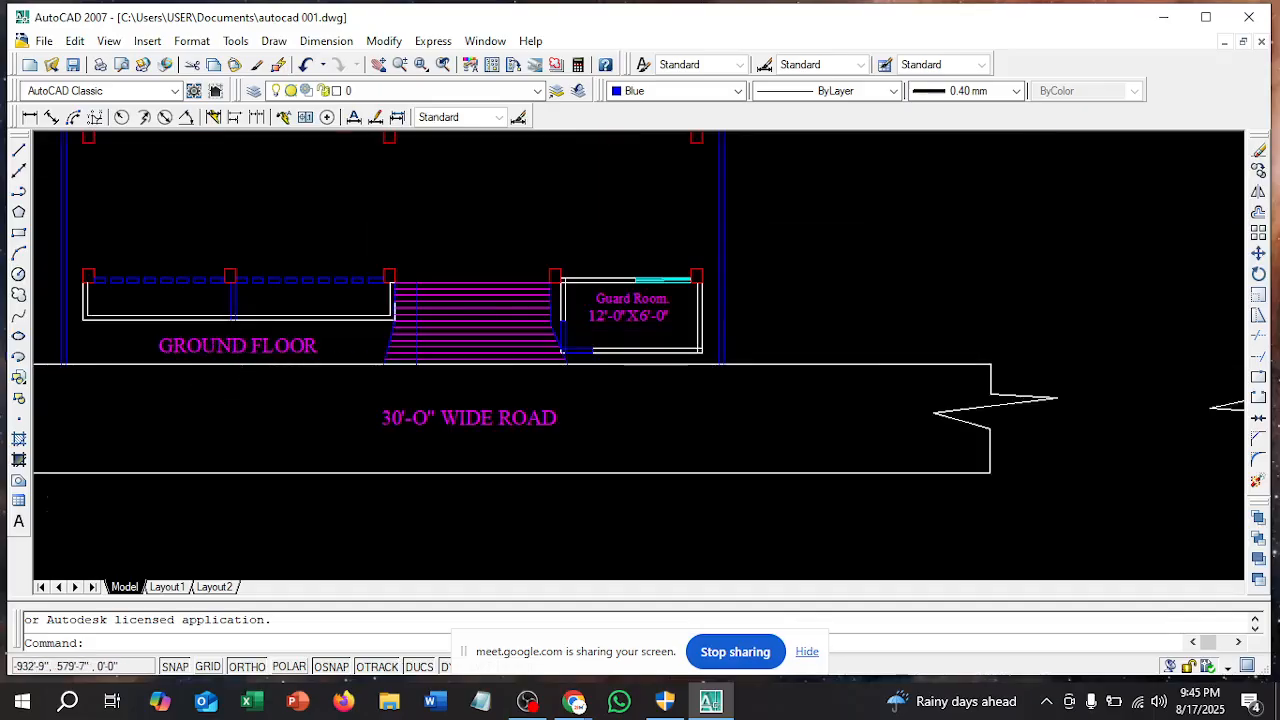
pyautogui.scroll(-5, 300, 346)
pyautogui.scroll(5, 624, 279)
pyautogui.scroll(-5, 624, 279)
pyautogui.scroll(5, 625, 280)
pyautogui.scroll(-7, 625, 280)
pyautogui.scroll(6, 627, 250)
pyautogui.scroll(-4, 619, 369)
pyautogui.scroll(5, 619, 369)
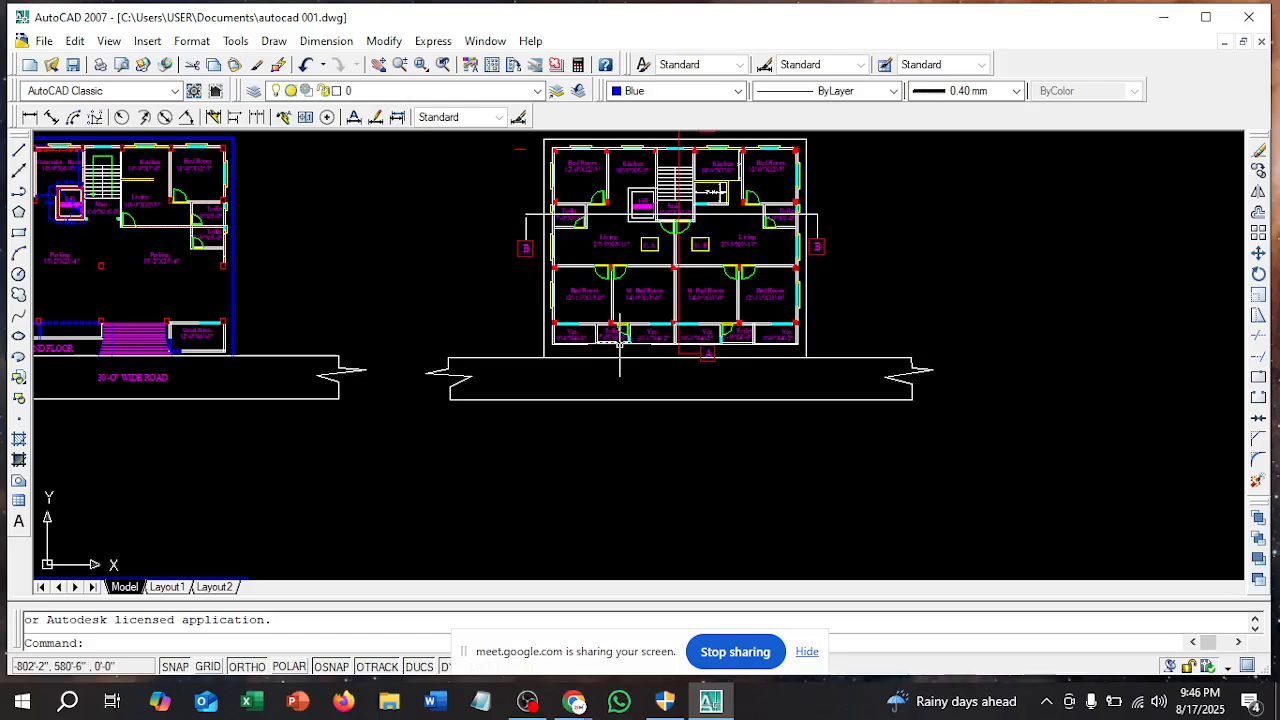
pyautogui.scroll(-4, 572, 389)
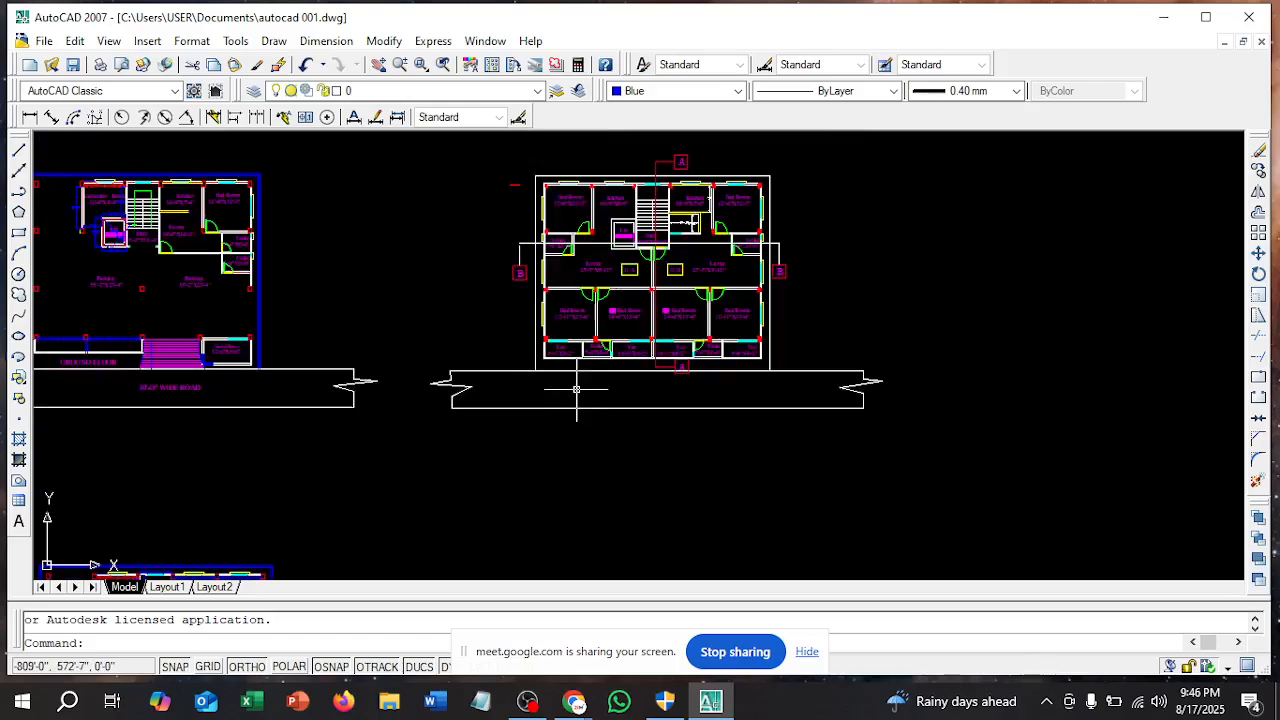
pyautogui.scroll(-5, 560, 414)
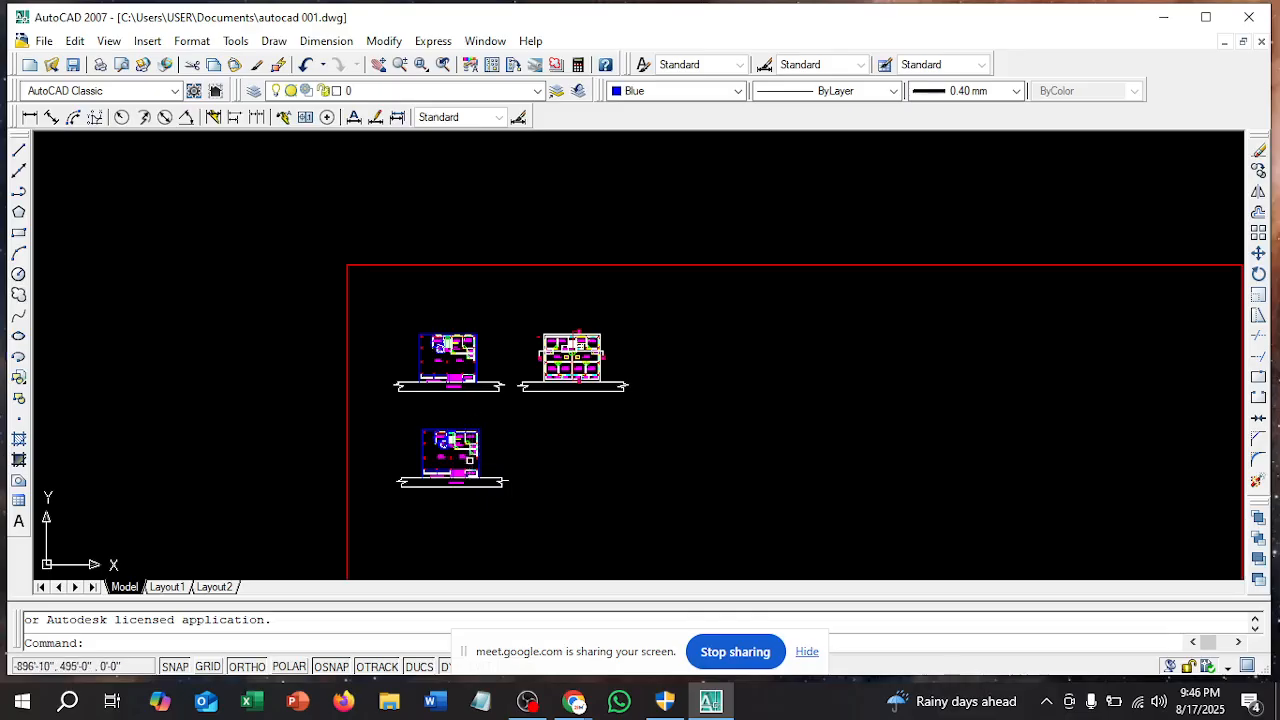
# Copy the GROUND FLOOR label to just below the verandas of the neighbouring floor plan, with Ortho turned off for placement
pyautogui.scroll(7, 420, 370)
pyautogui.scroll(2, 422, 344)
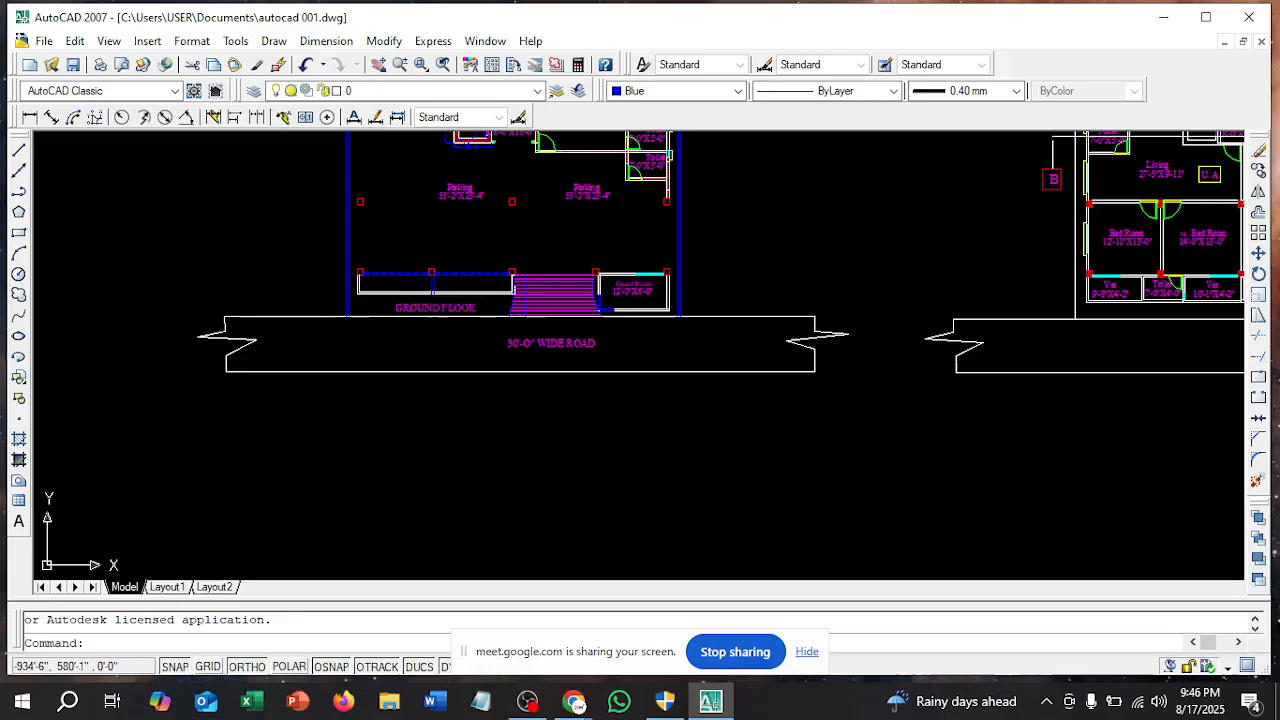
pyautogui.write('co')
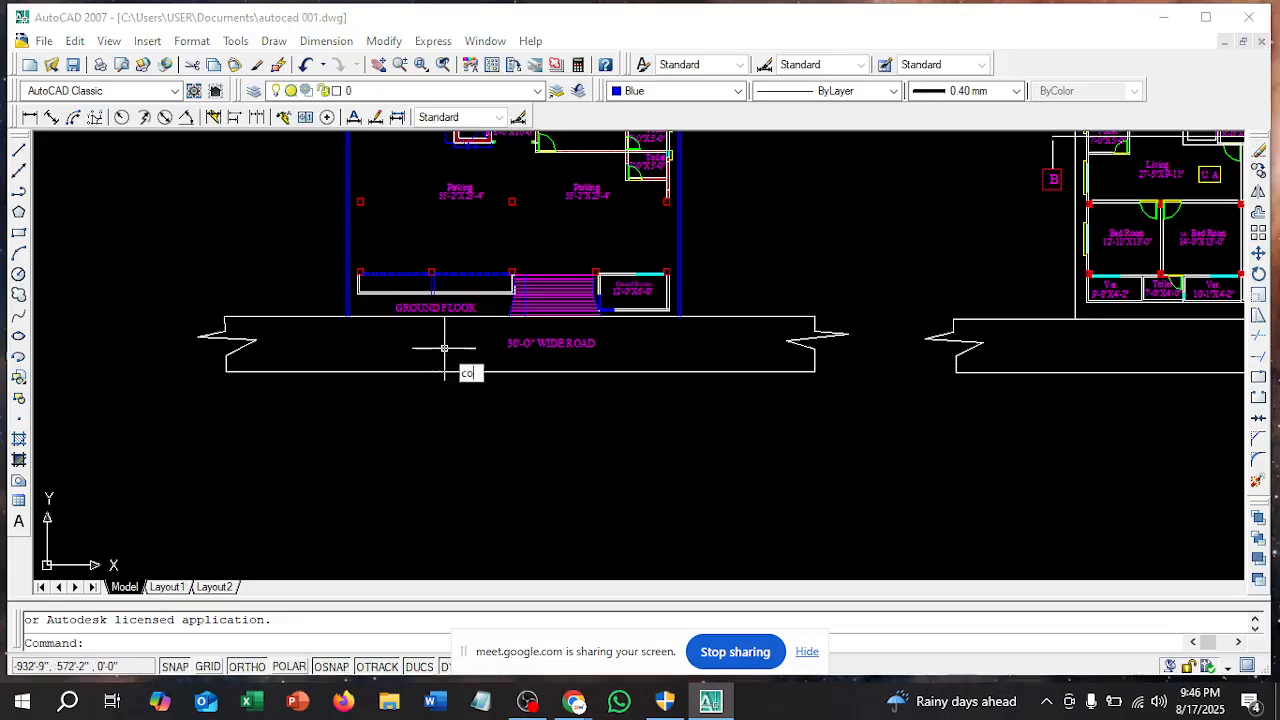
pyautogui.press('Return')
pyautogui.click(423, 305)
pyautogui.press('Return')
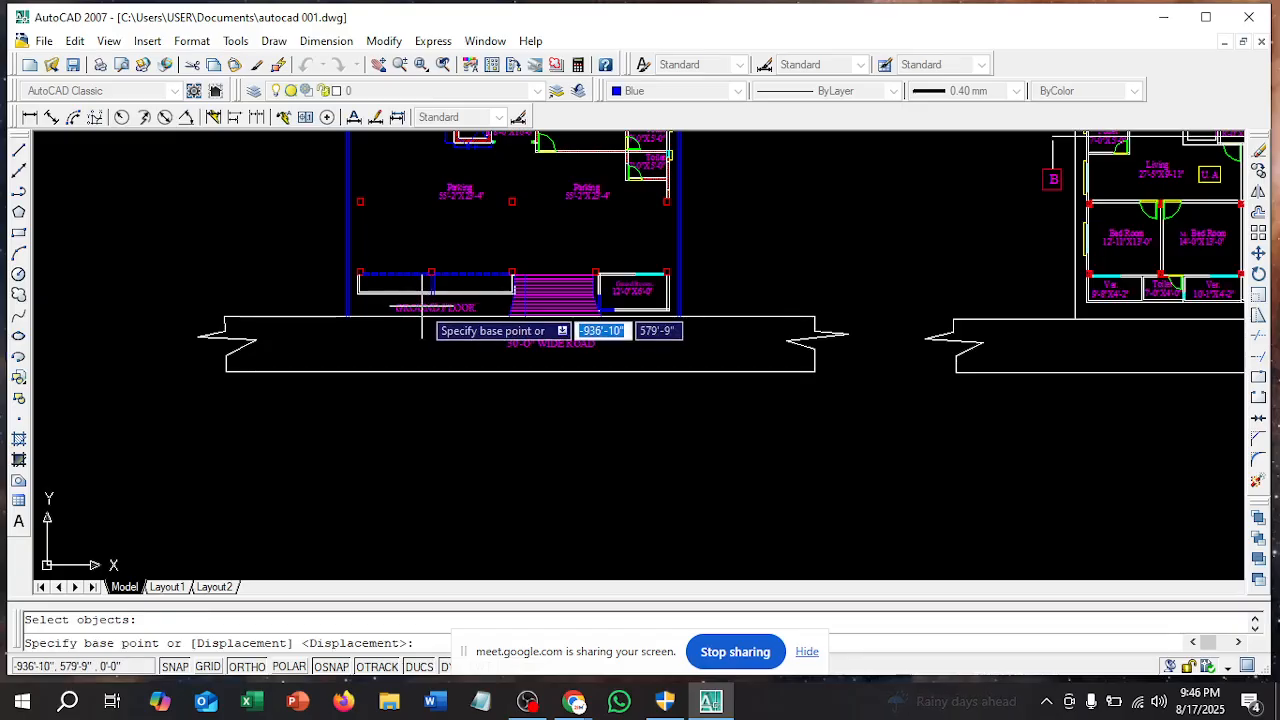
pyautogui.scroll(-4, 404, 354)
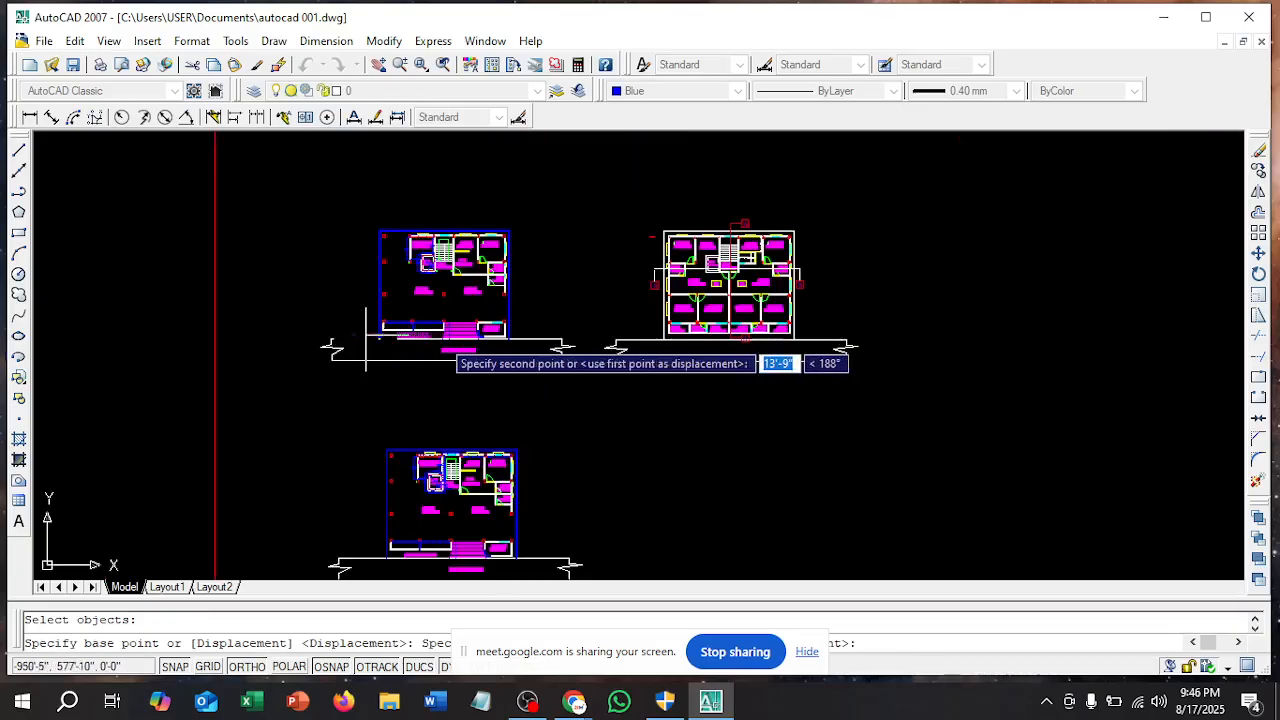
pyautogui.scroll(5, 660, 365)
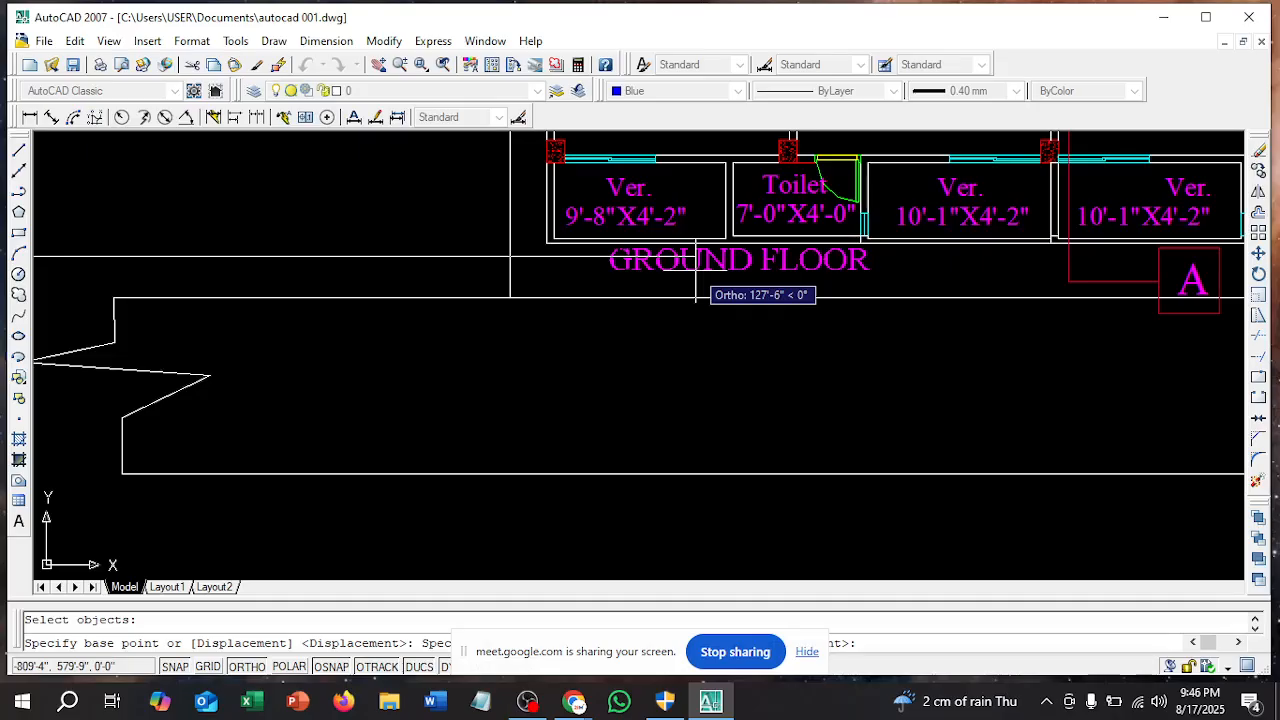
pyautogui.press('F8')
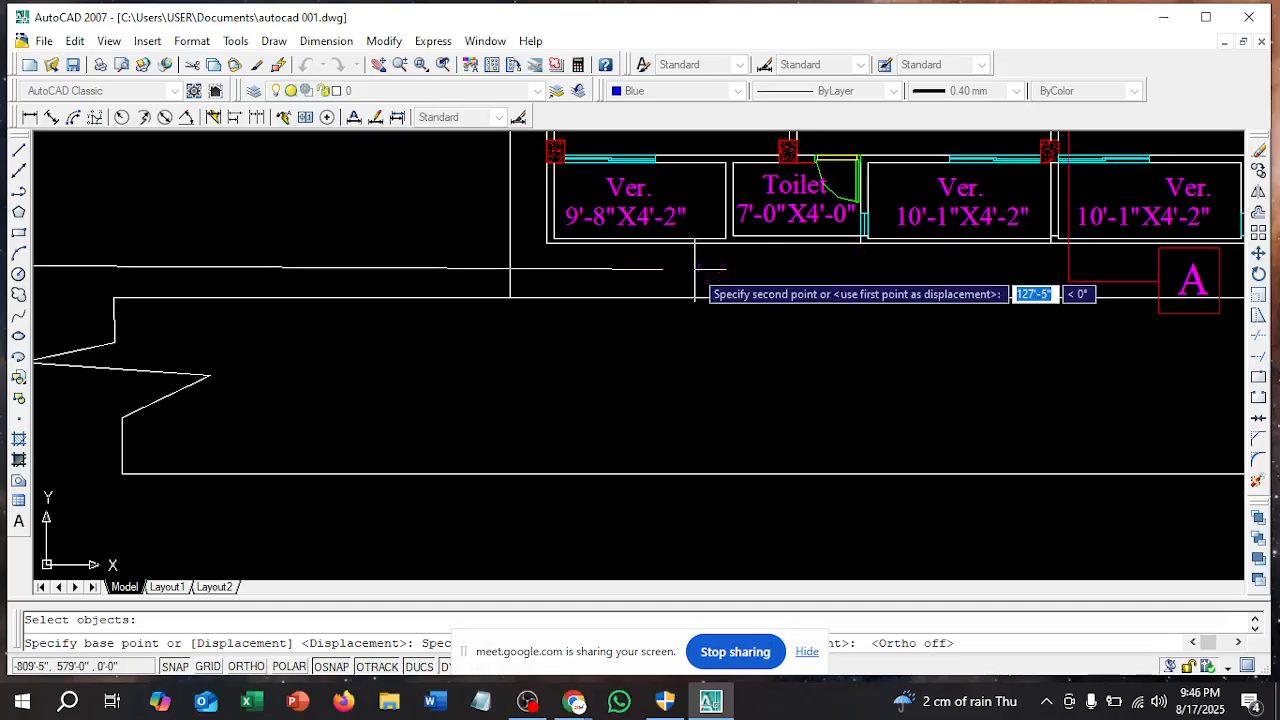
pyautogui.click(692, 270)
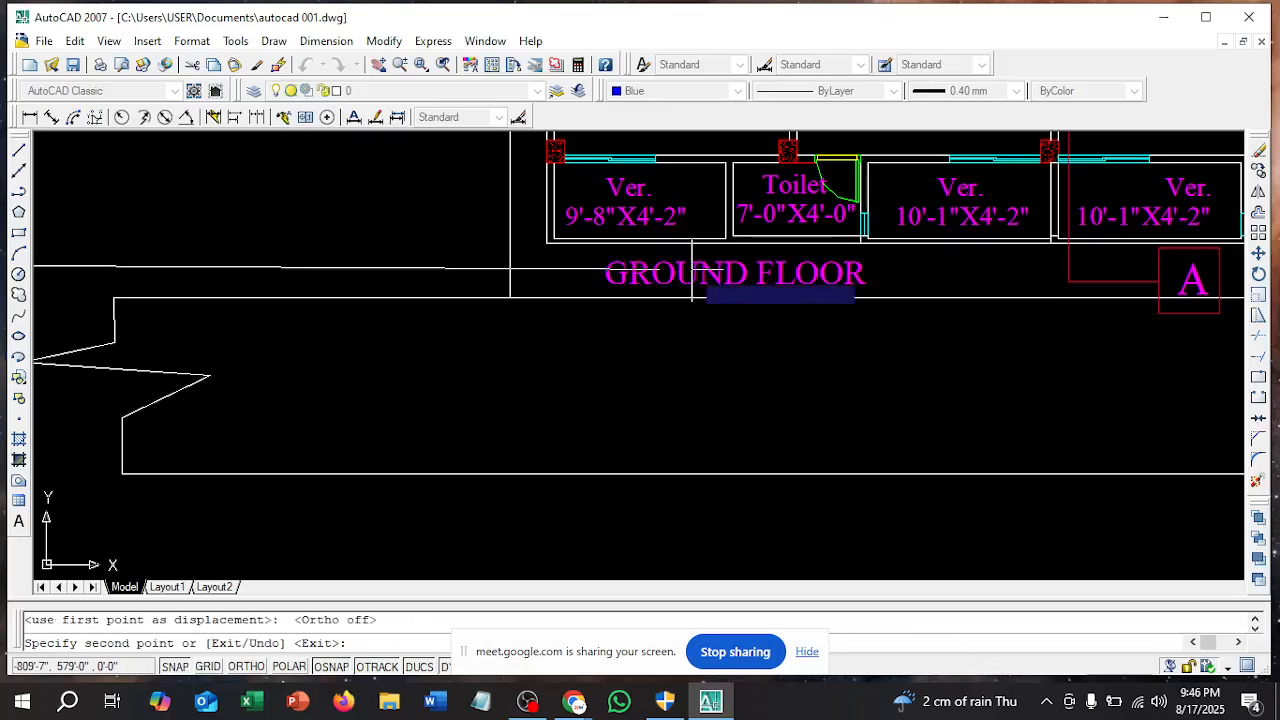
pyautogui.press('Escape')
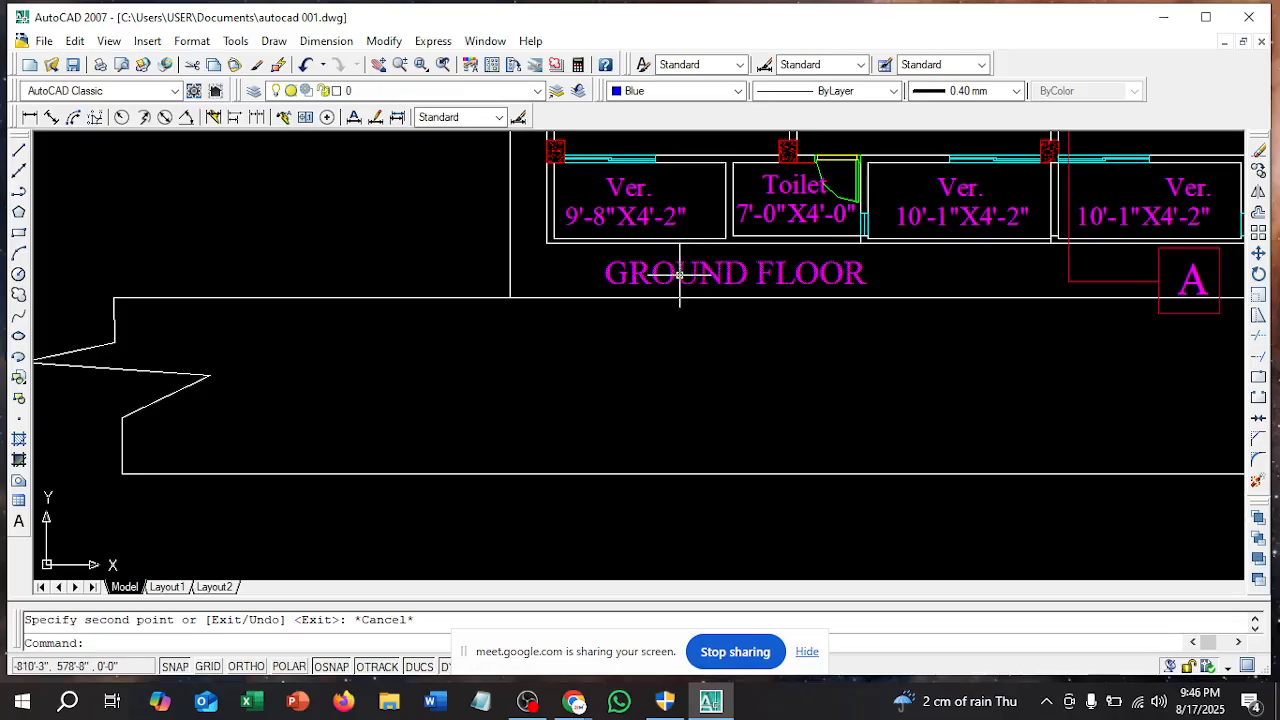
# Change the copied label under the neighbouring floor plan to read 1ST FLOOR
pyautogui.click(687, 270)
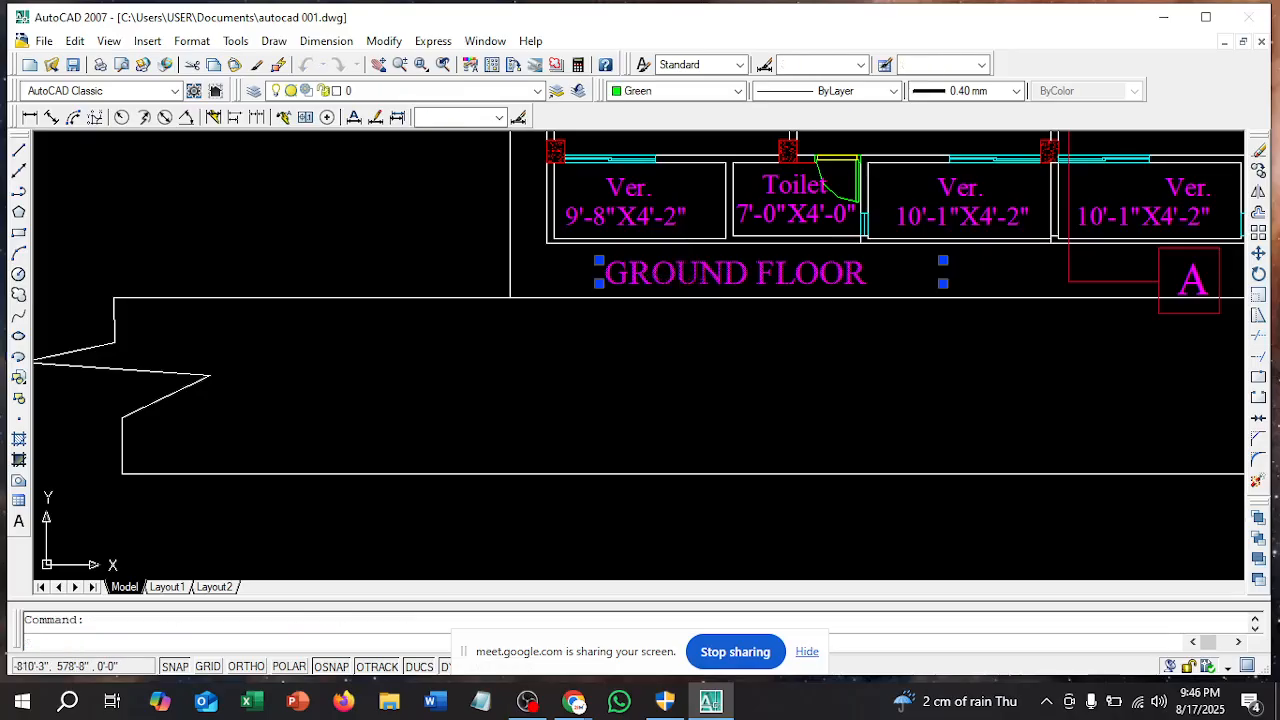
pyautogui.doubleClick(690, 274)
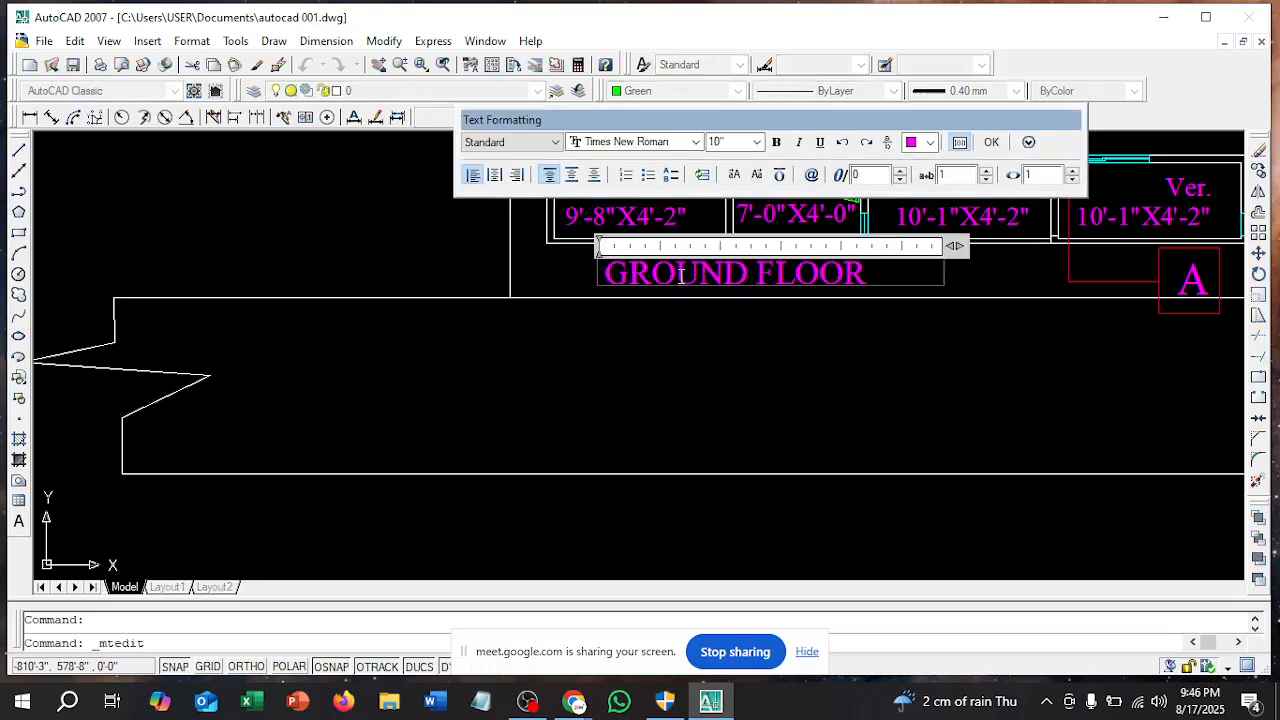
pyautogui.moveTo(874, 273)
pyautogui.mouseDown()
pyautogui.moveTo(650, 276)
pyautogui.moveTo(876, 273)
pyautogui.mouseUp()
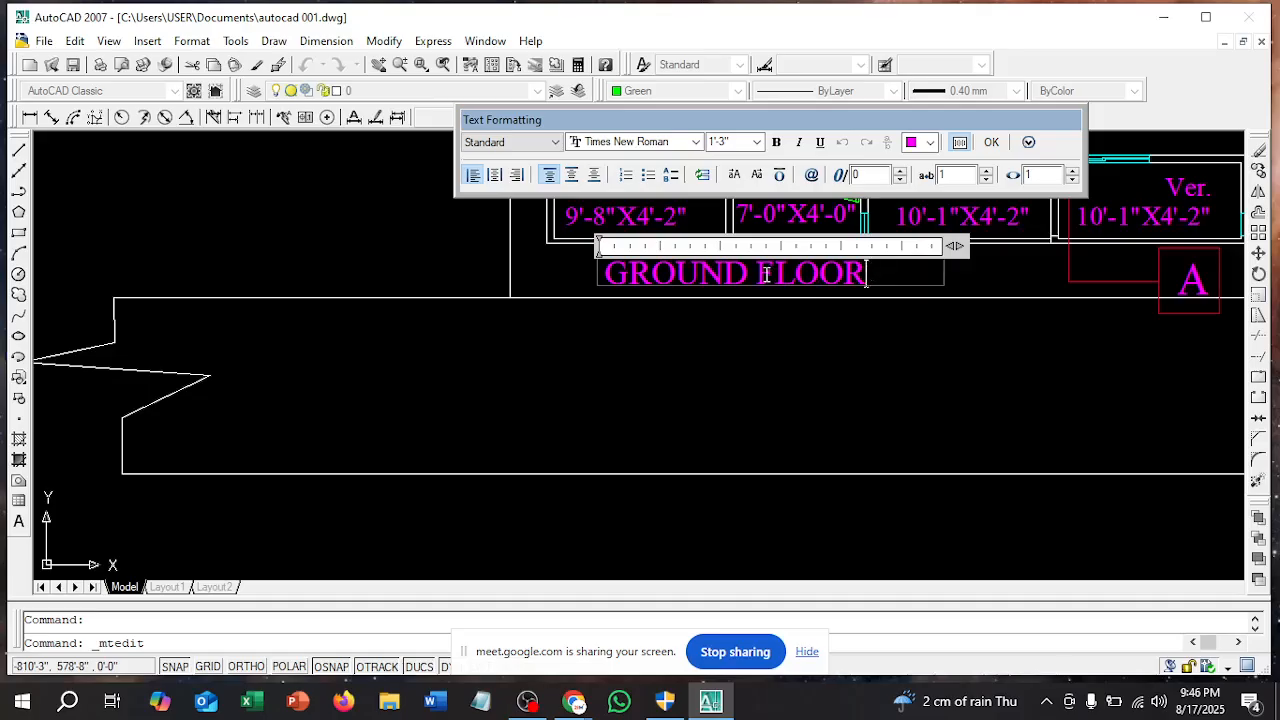
pyautogui.moveTo(752, 274); pyautogui.dragTo(605, 275)
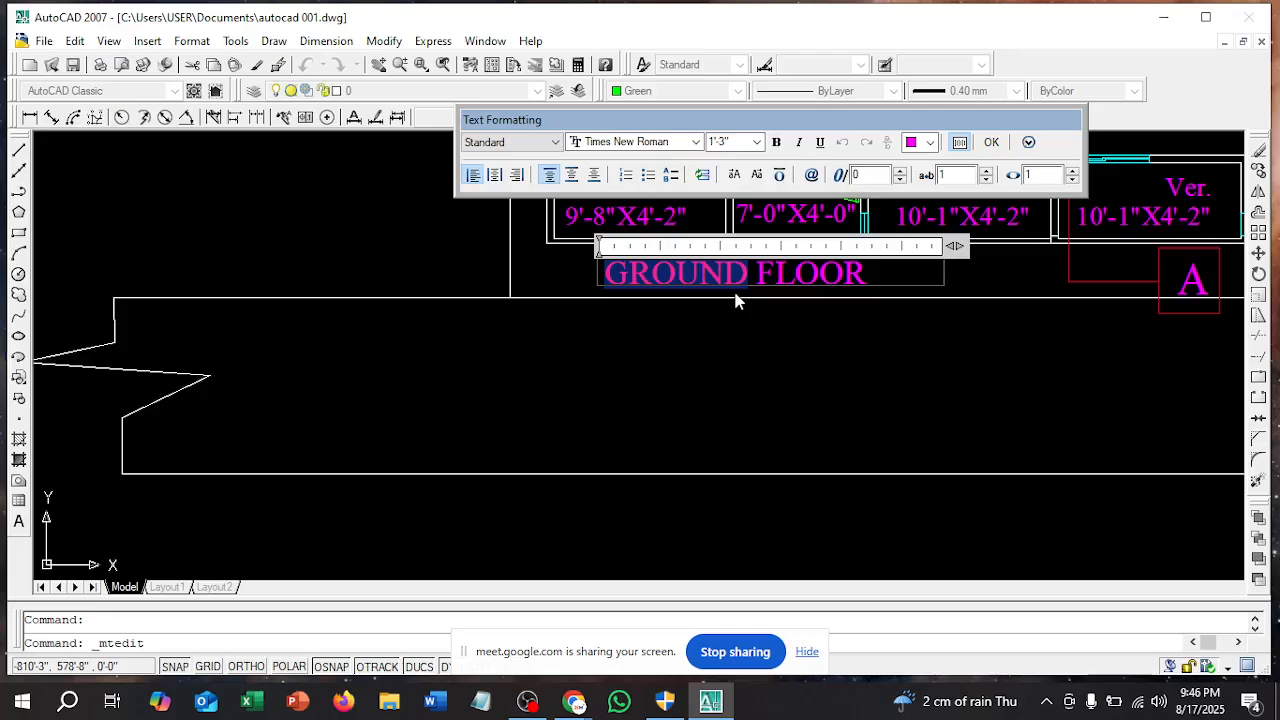
pyautogui.write('1st')
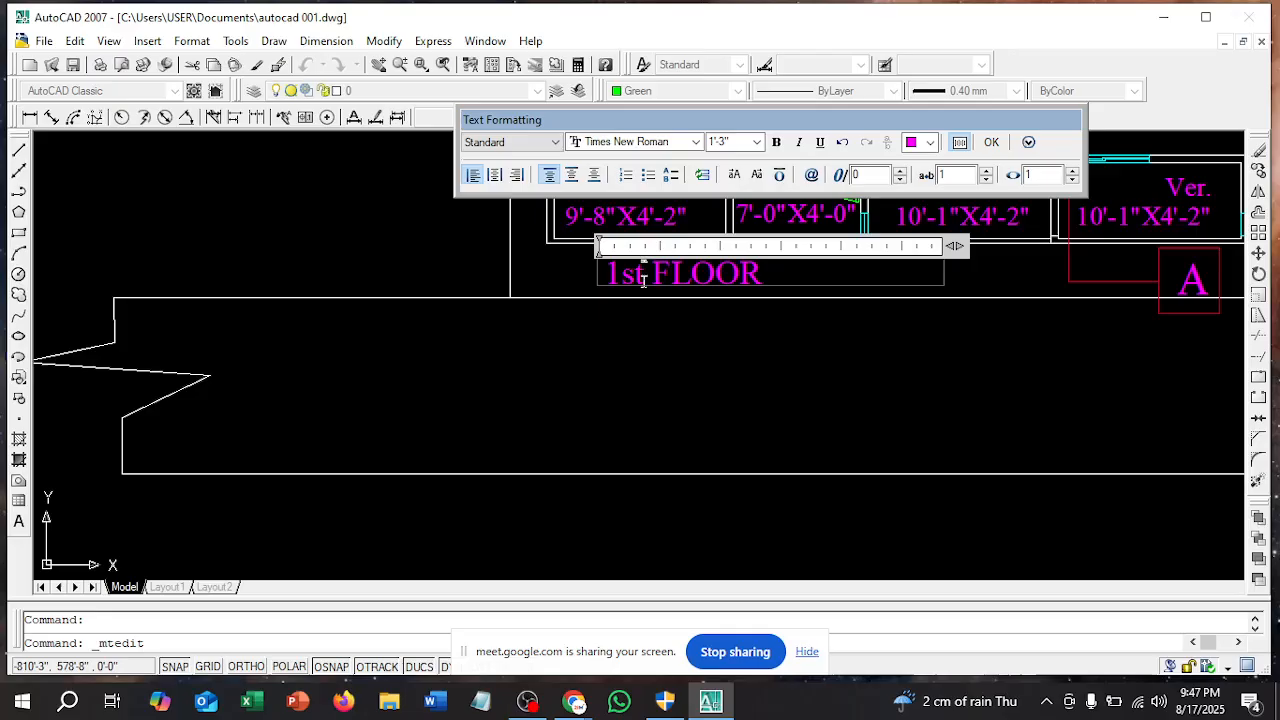
pyautogui.moveTo(643, 276); pyautogui.dragTo(620, 276)
pyautogui.write('S')
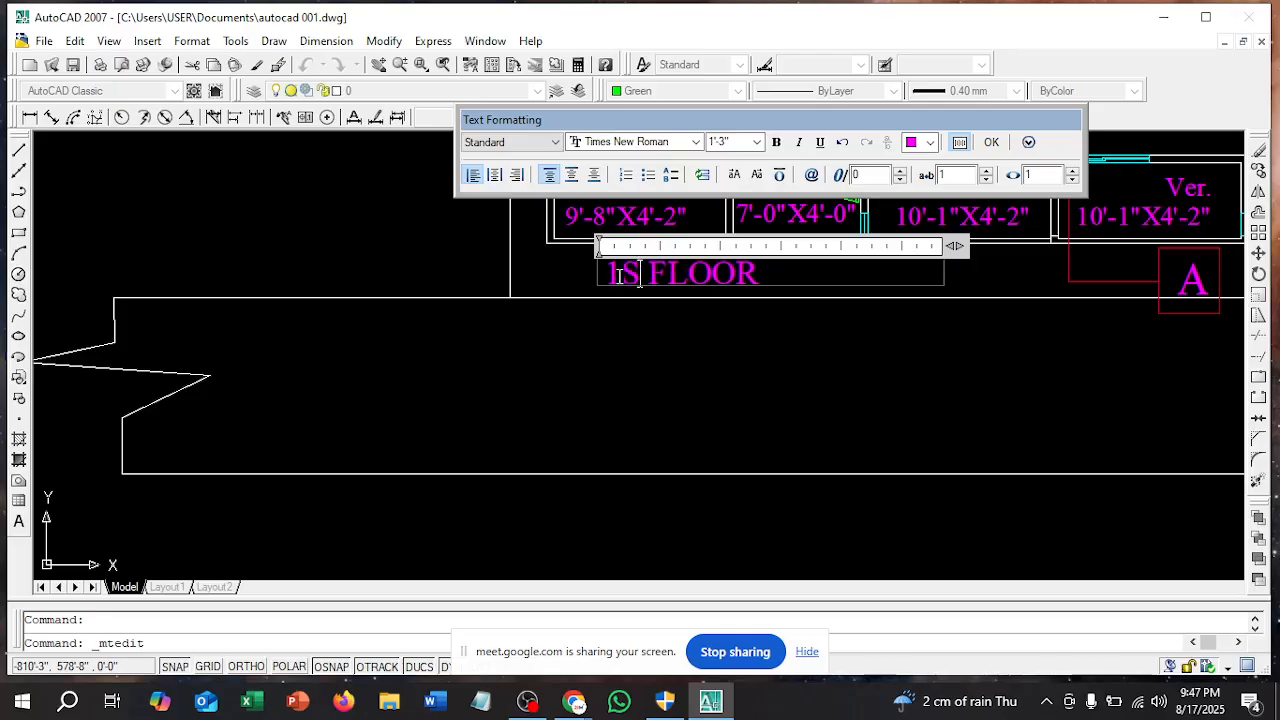
pyautogui.write('T')
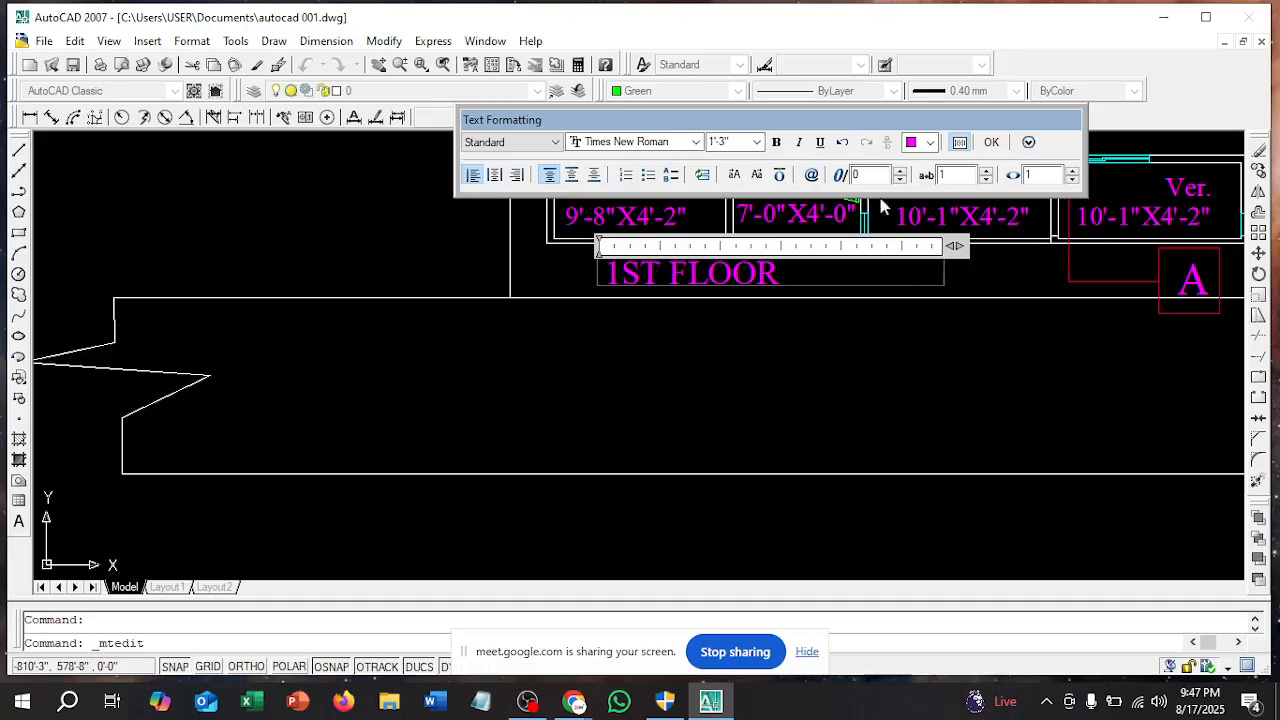
pyautogui.click(991, 143)
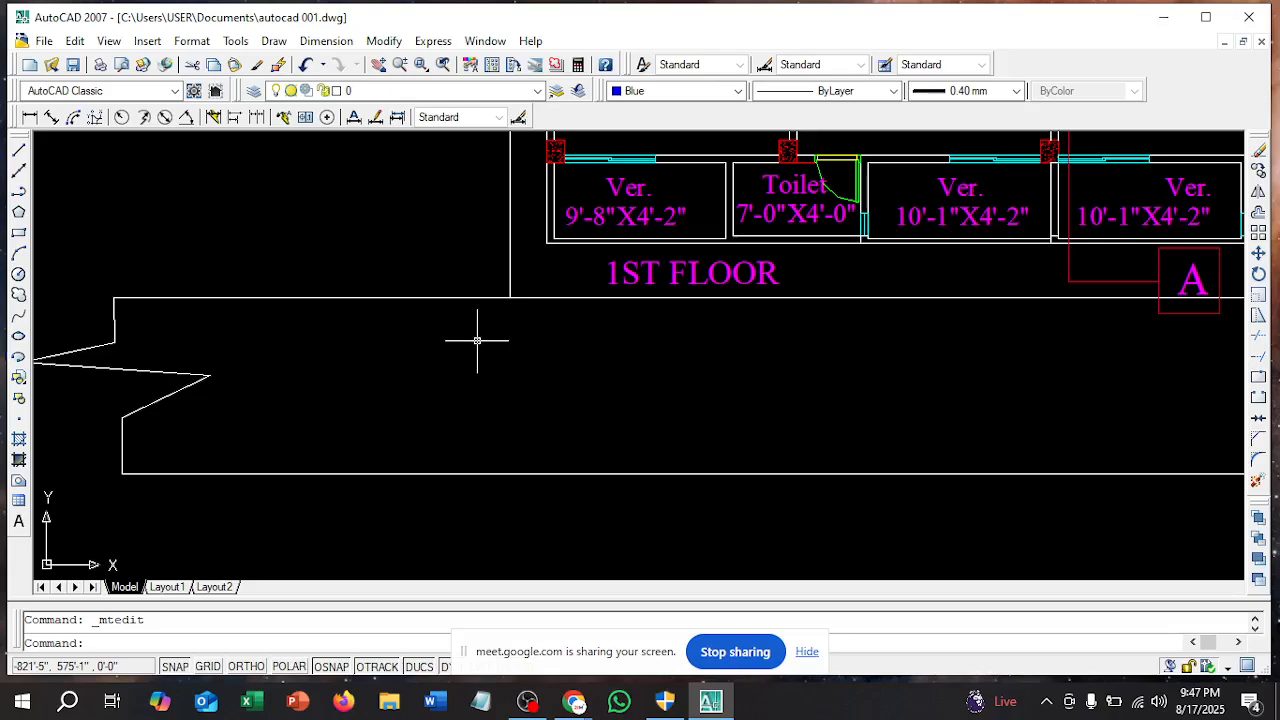
# Extend the 1ST FLOOR label under the plan to read 1ST FLOOR {Working Plan}
pyautogui.click(740, 273)
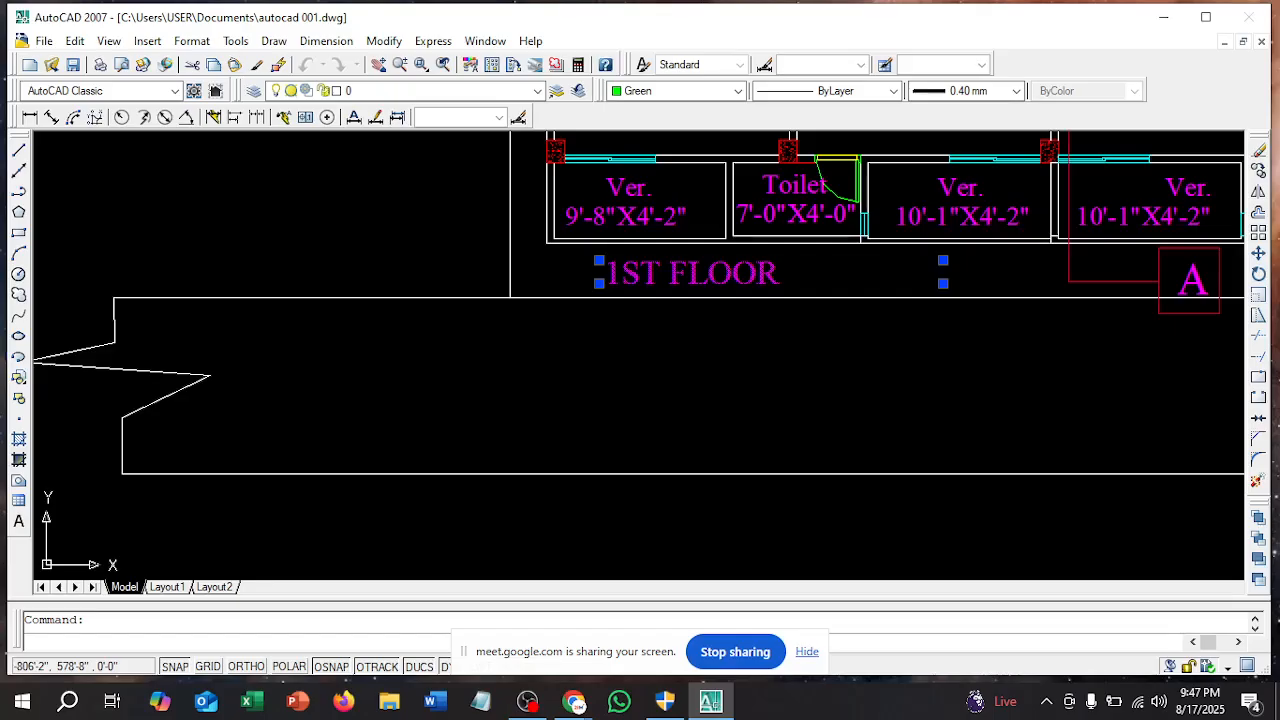
pyautogui.doubleClick(768, 273)
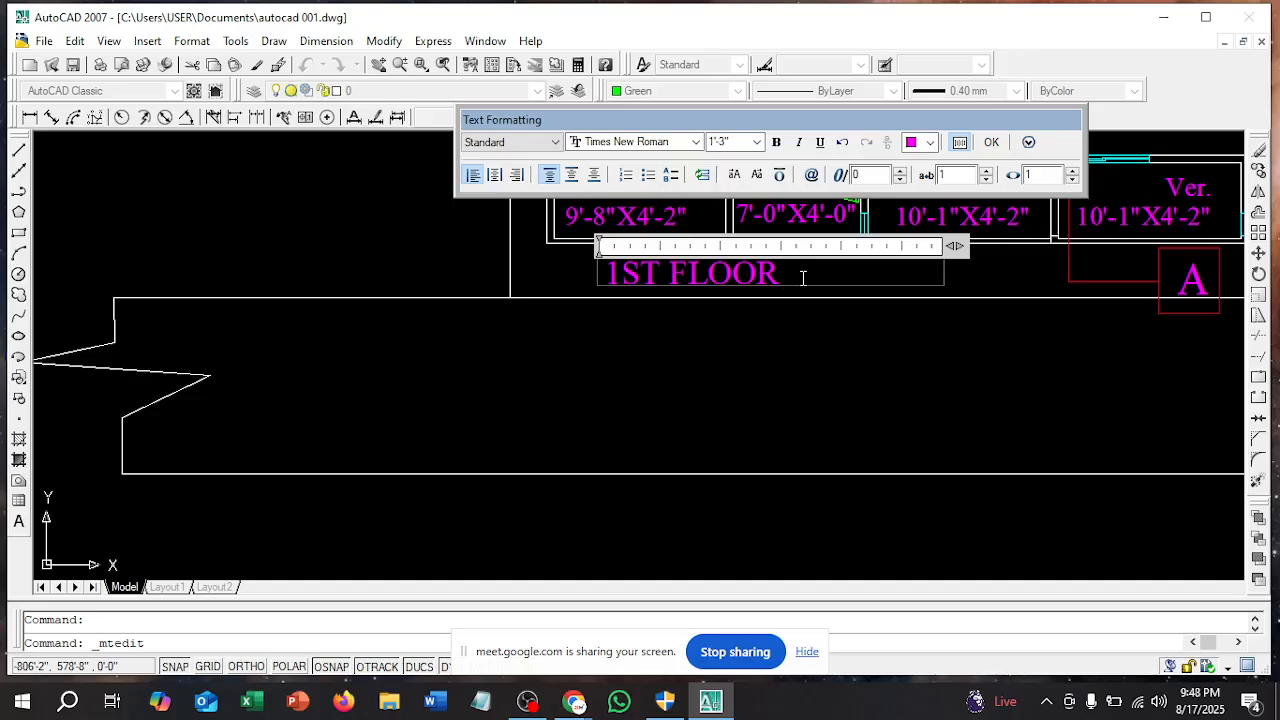
pyautogui.write('(')
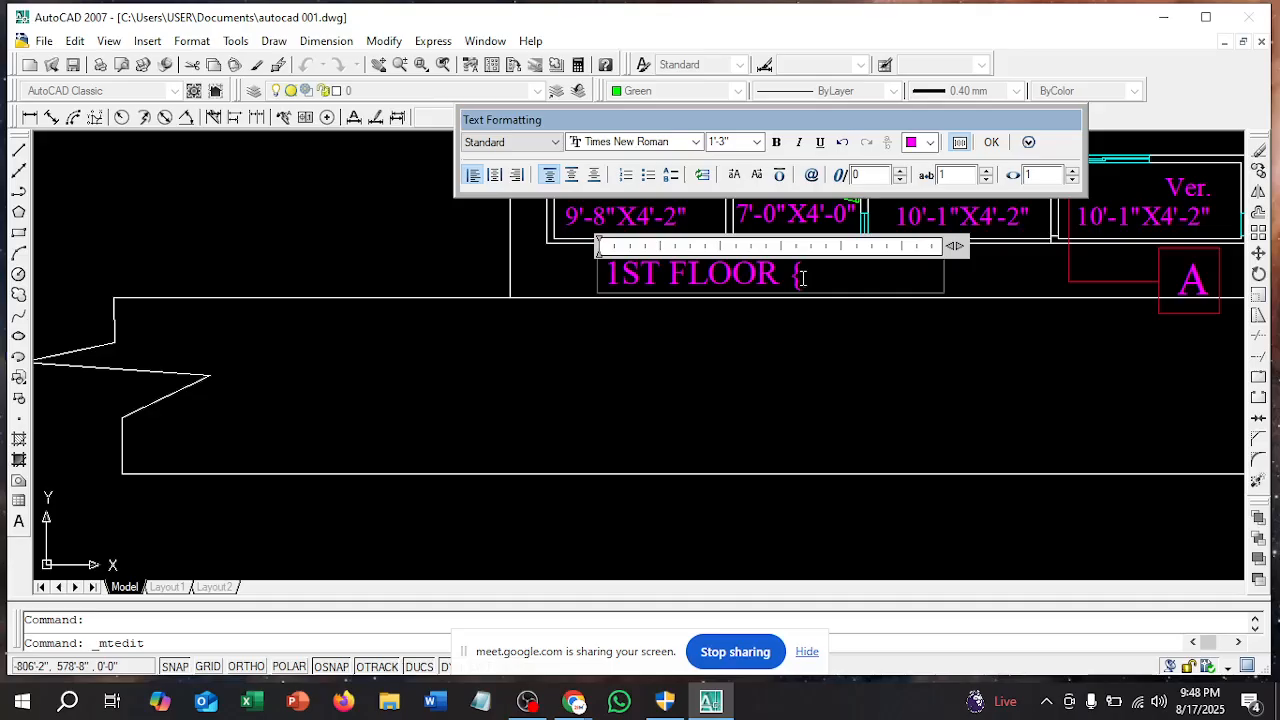
pyautogui.write('W')
pyautogui.write('o')
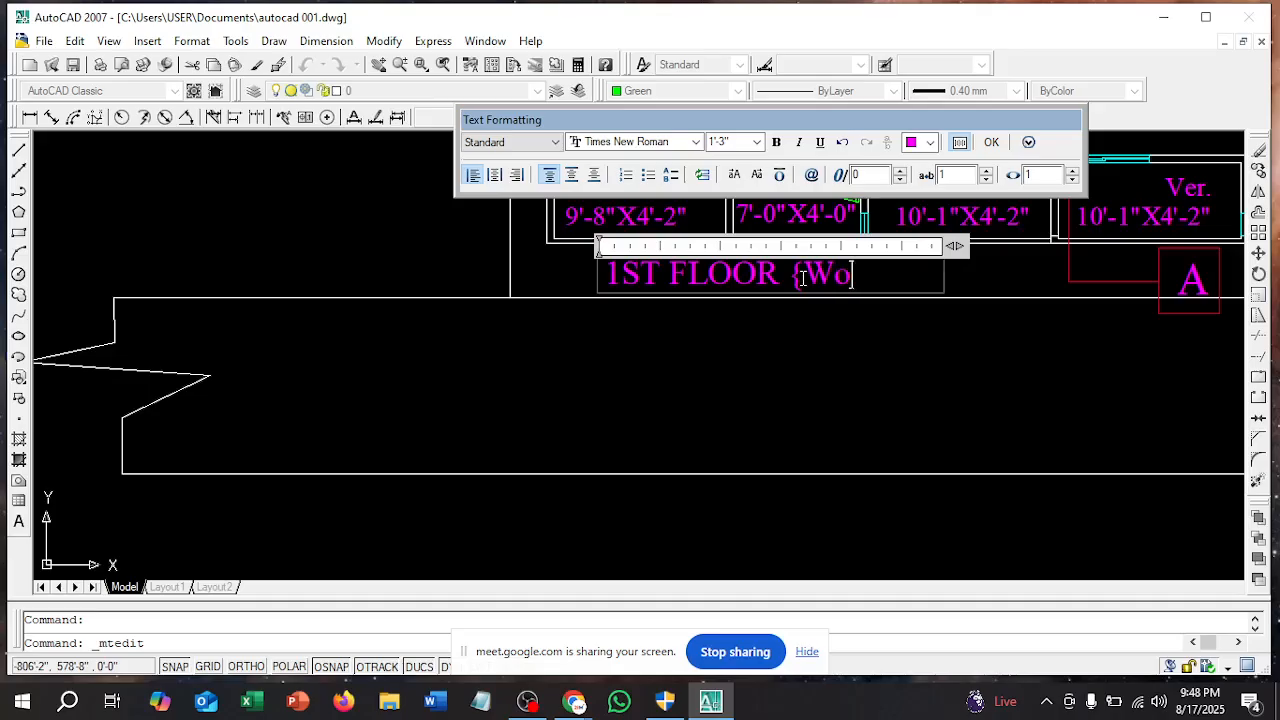
pyautogui.write('rking')
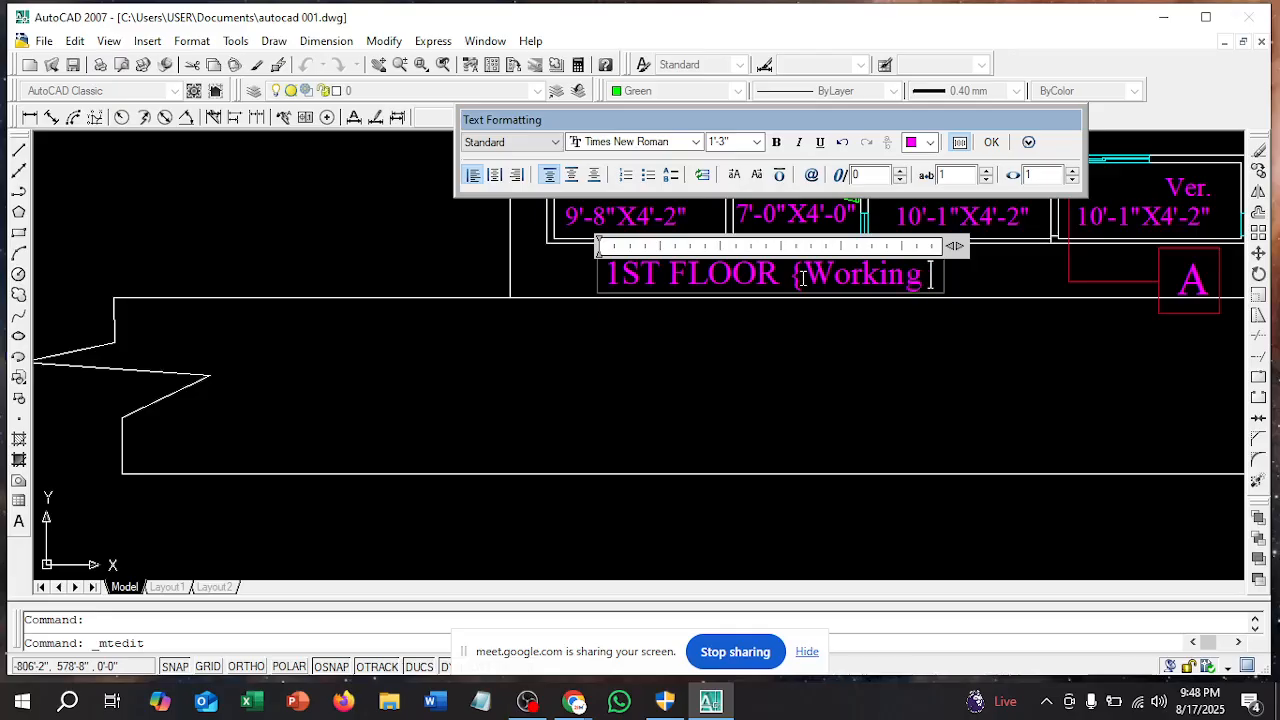
pyautogui.write(' P')
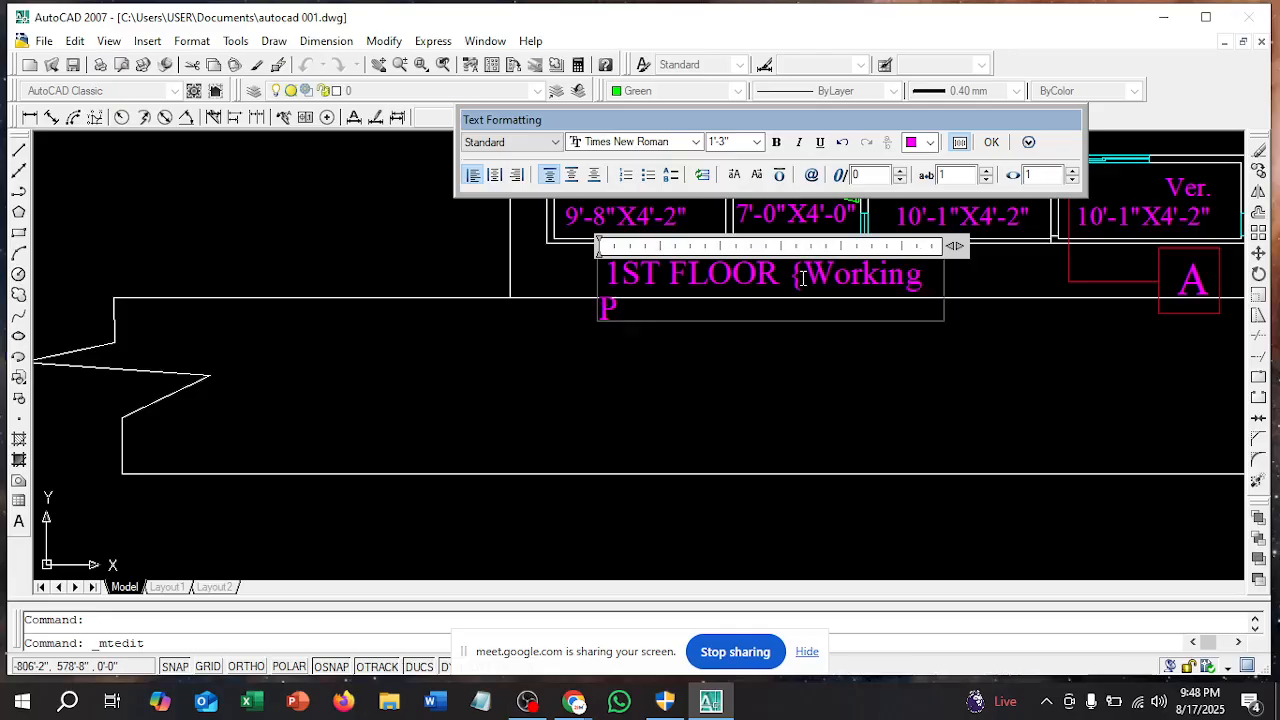
pyautogui.write('lan')
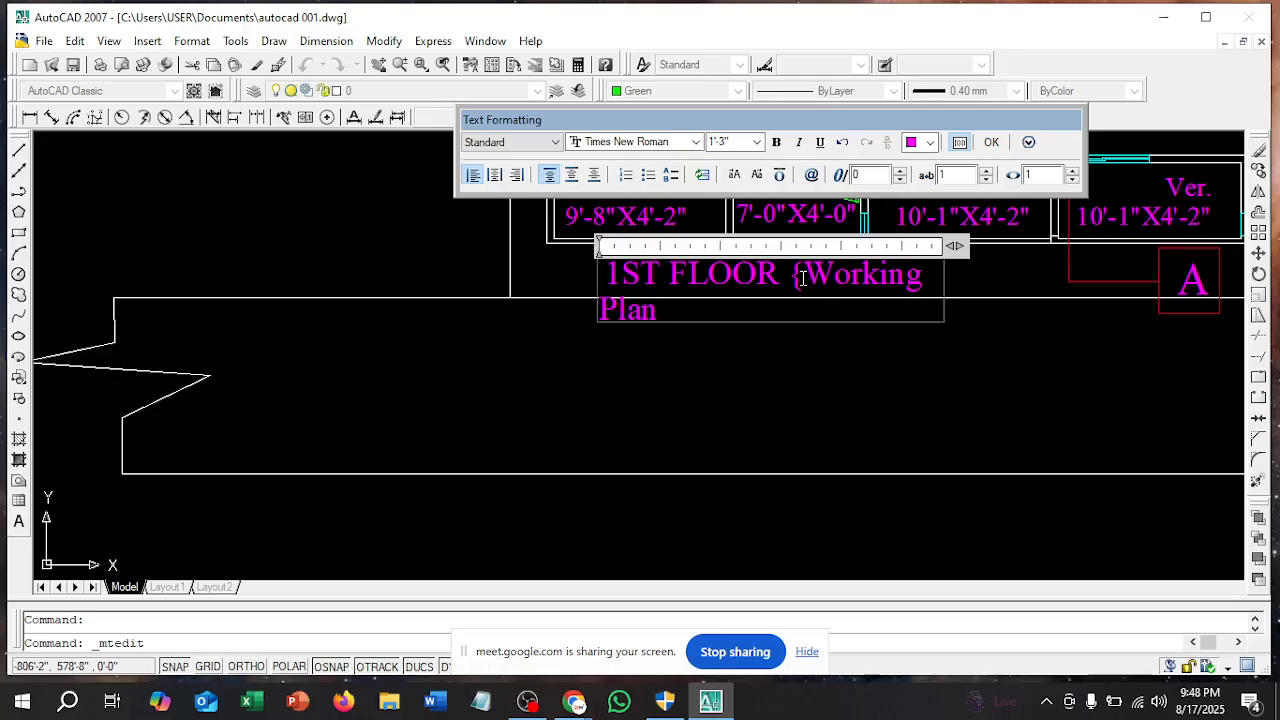
pyautogui.write('}')
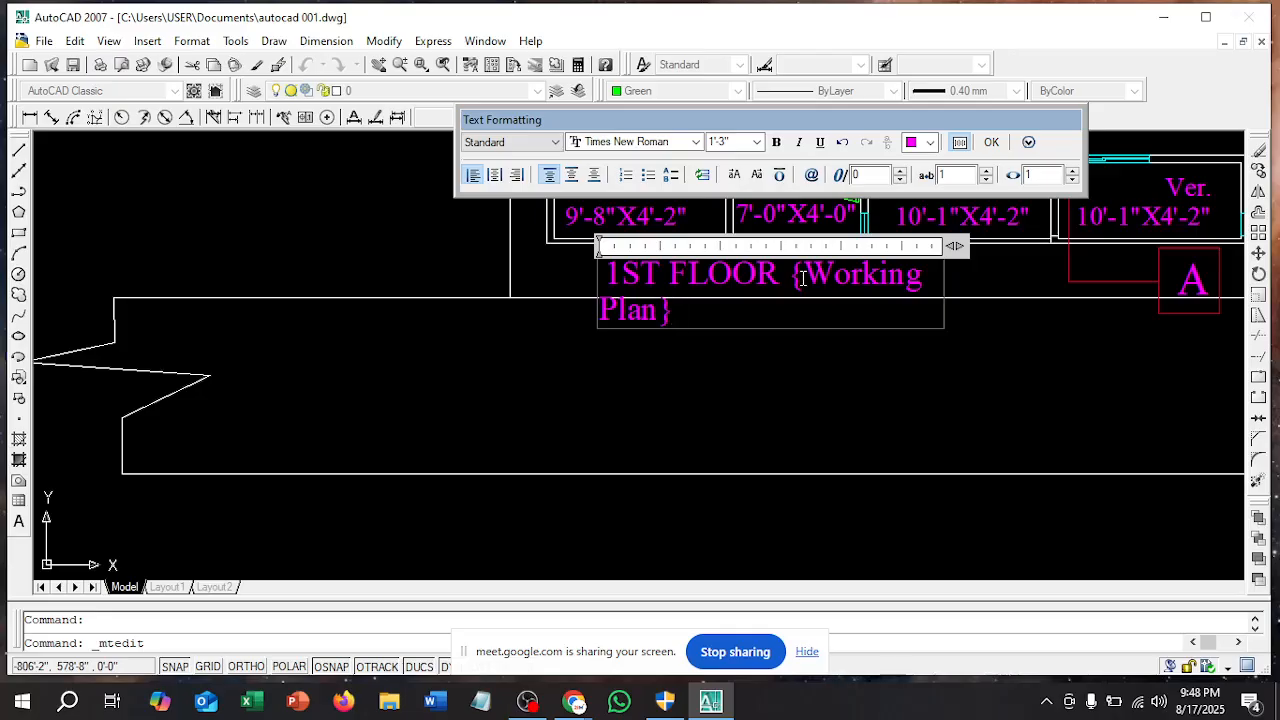
pyautogui.click(991, 142)
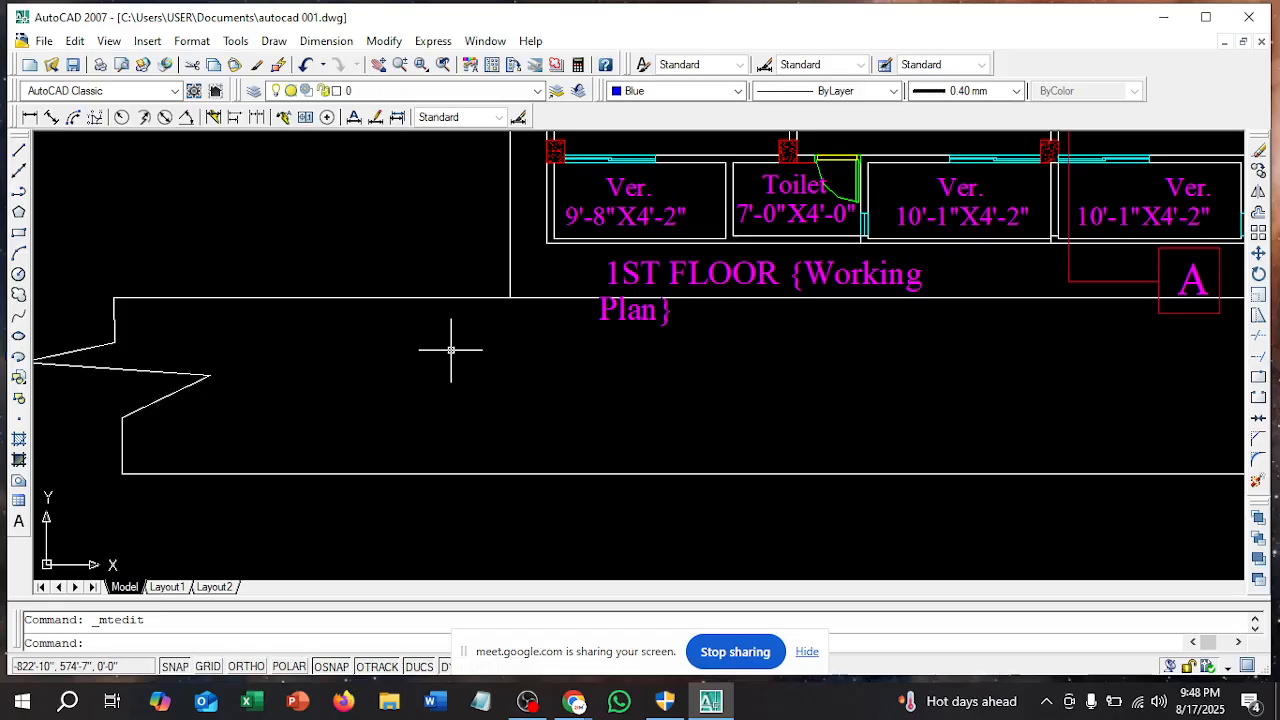
# Examine how the extended floor label sits below the verandas and review the rooms of the plan above it
pyautogui.scroll(-3, 451, 349)
pyautogui.scroll(-1, 455, 345)
pyautogui.scroll(-4, 463, 336)
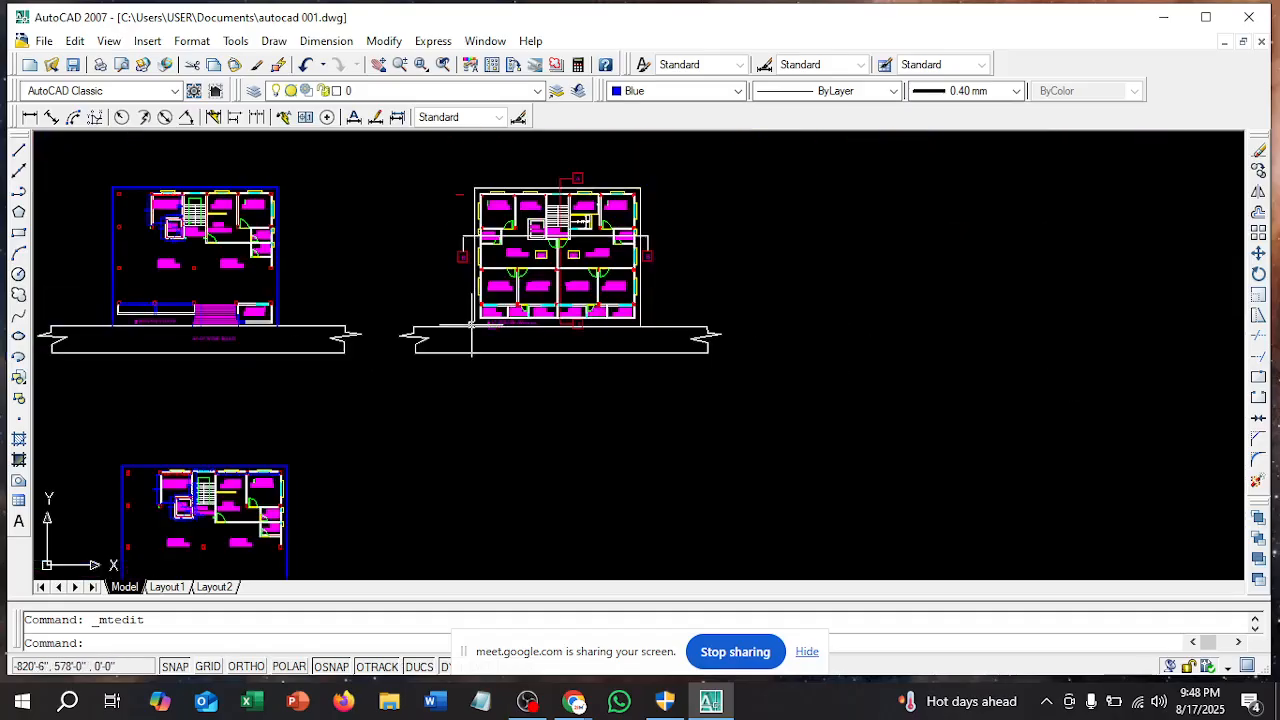
pyautogui.scroll(5, 500, 266)
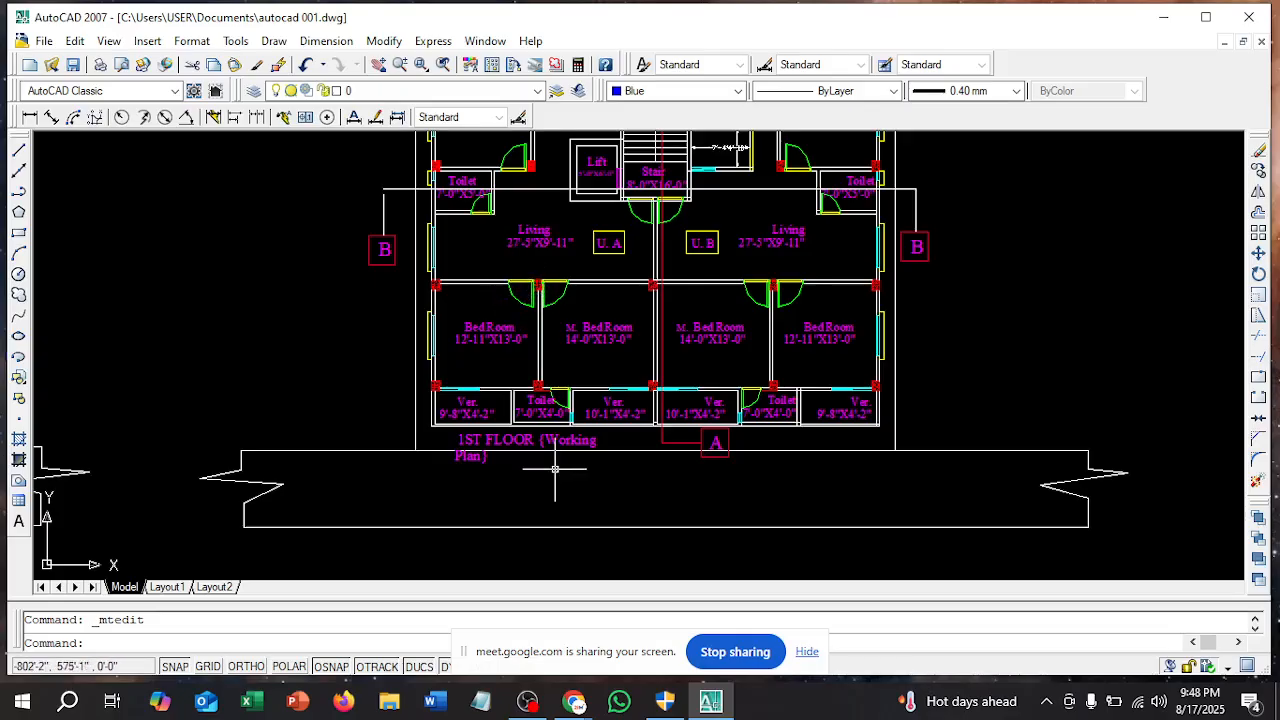
pyautogui.scroll(-2, 604, 289)
pyautogui.scroll(4, 604, 289)
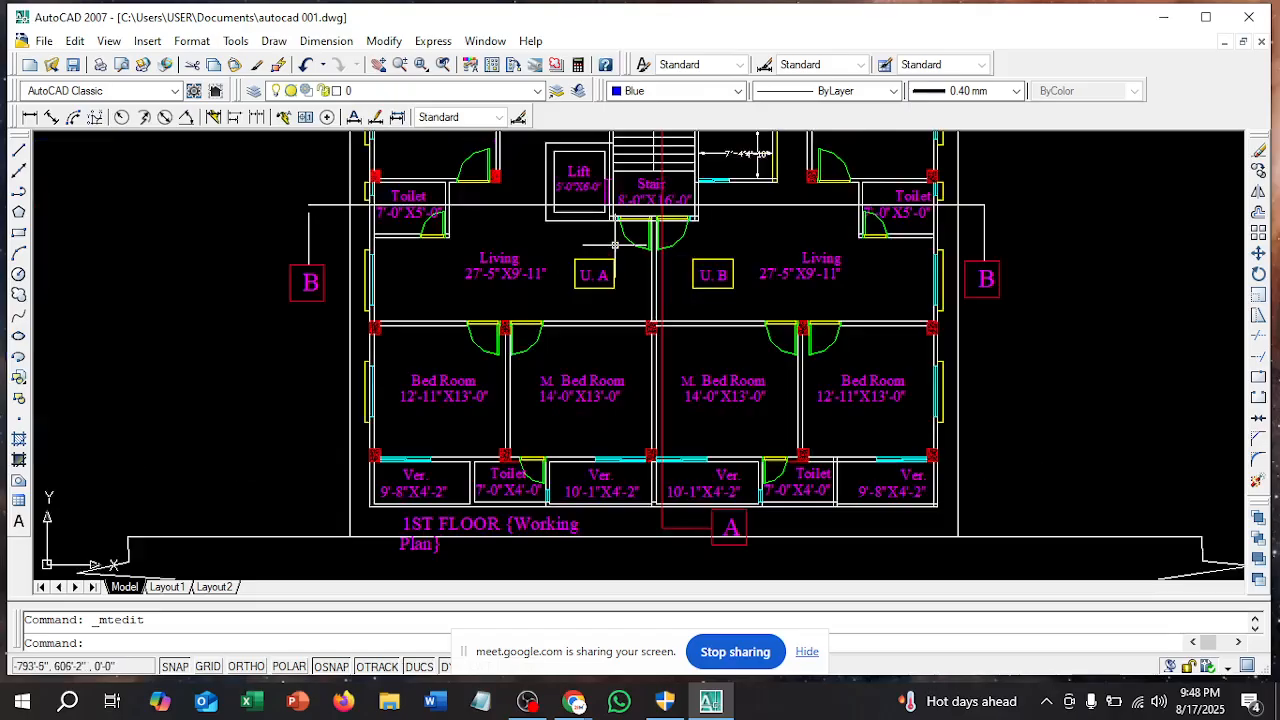
pyautogui.scroll(-3, 560, 400)
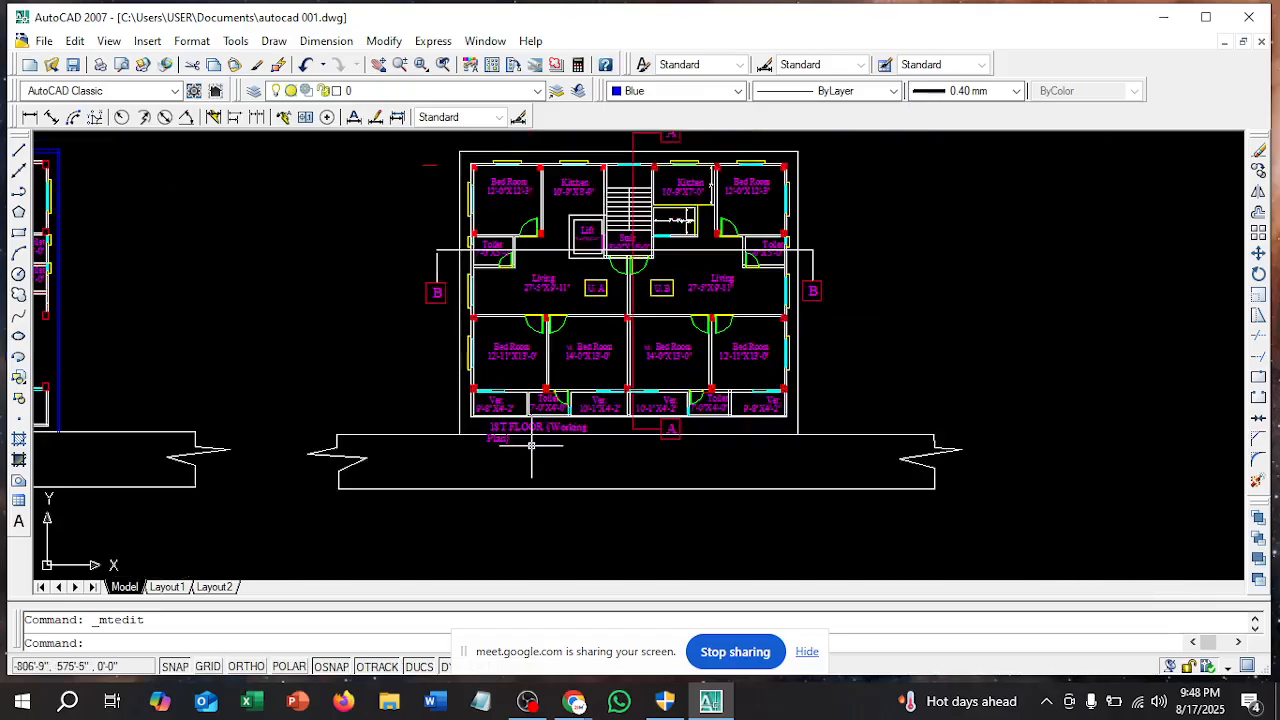
# Add Double unit before the closing brace so the floor label reads 1ST FLOOR {Working Plan Double unit}
pyautogui.scroll(6, 531, 445)
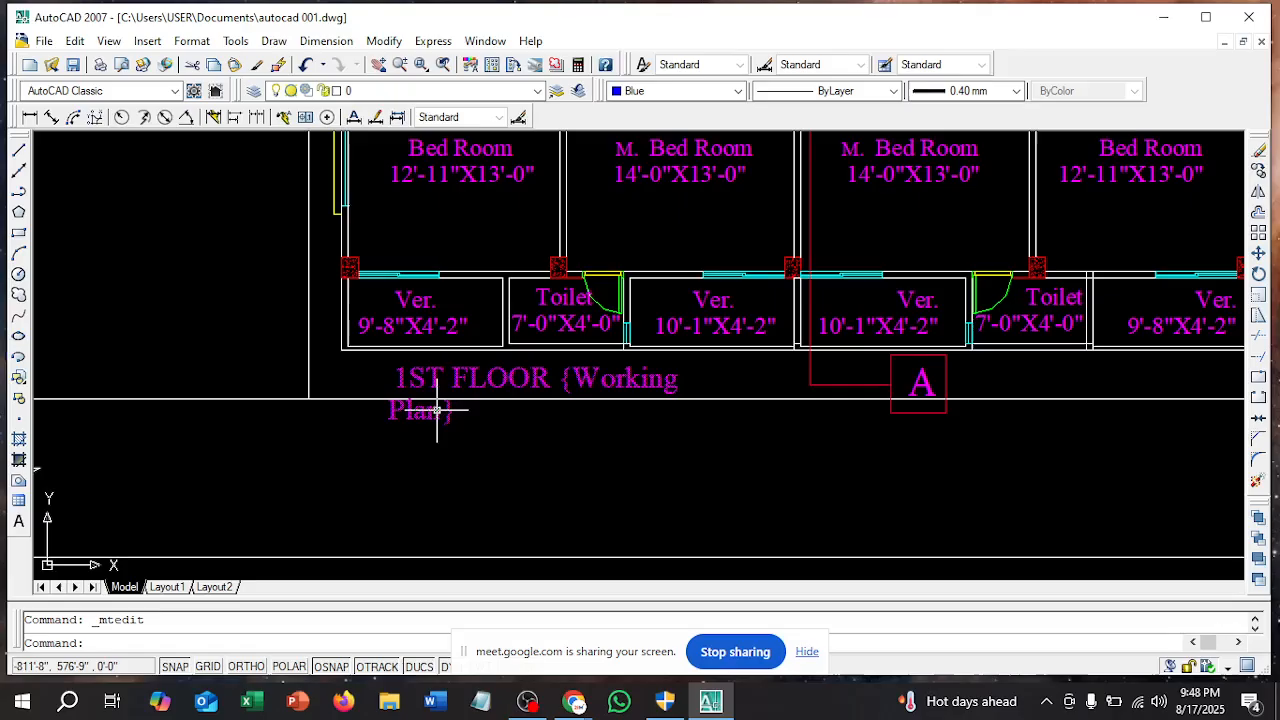
pyautogui.click(437, 409)
pyautogui.doubleClick(437, 410)
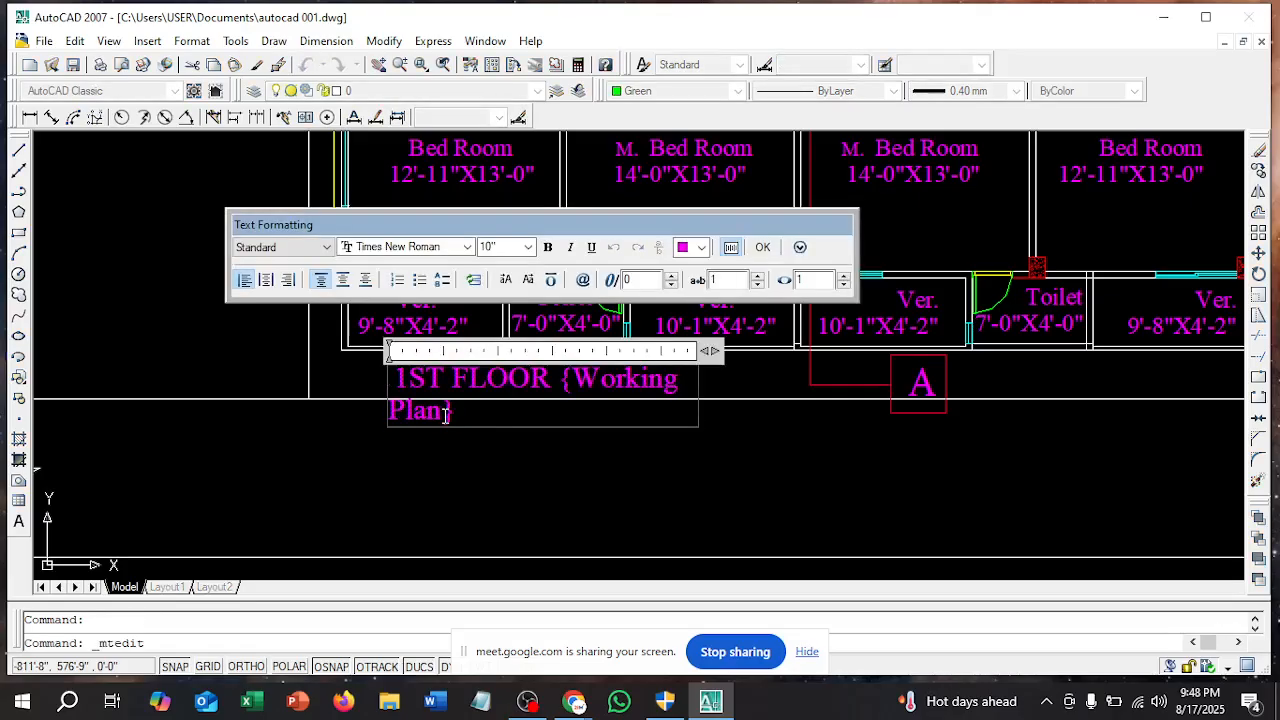
pyautogui.click(446, 413)
pyautogui.write('Do')
pyautogui.write('u')
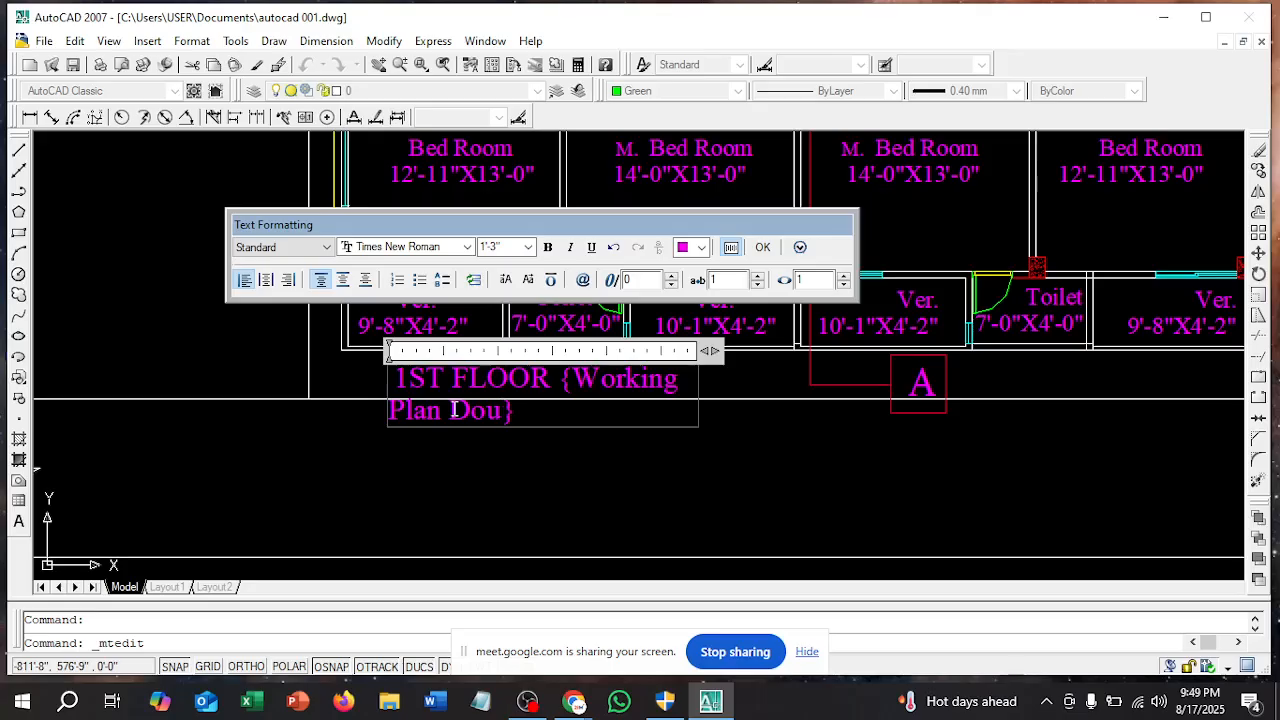
pyautogui.write('b')
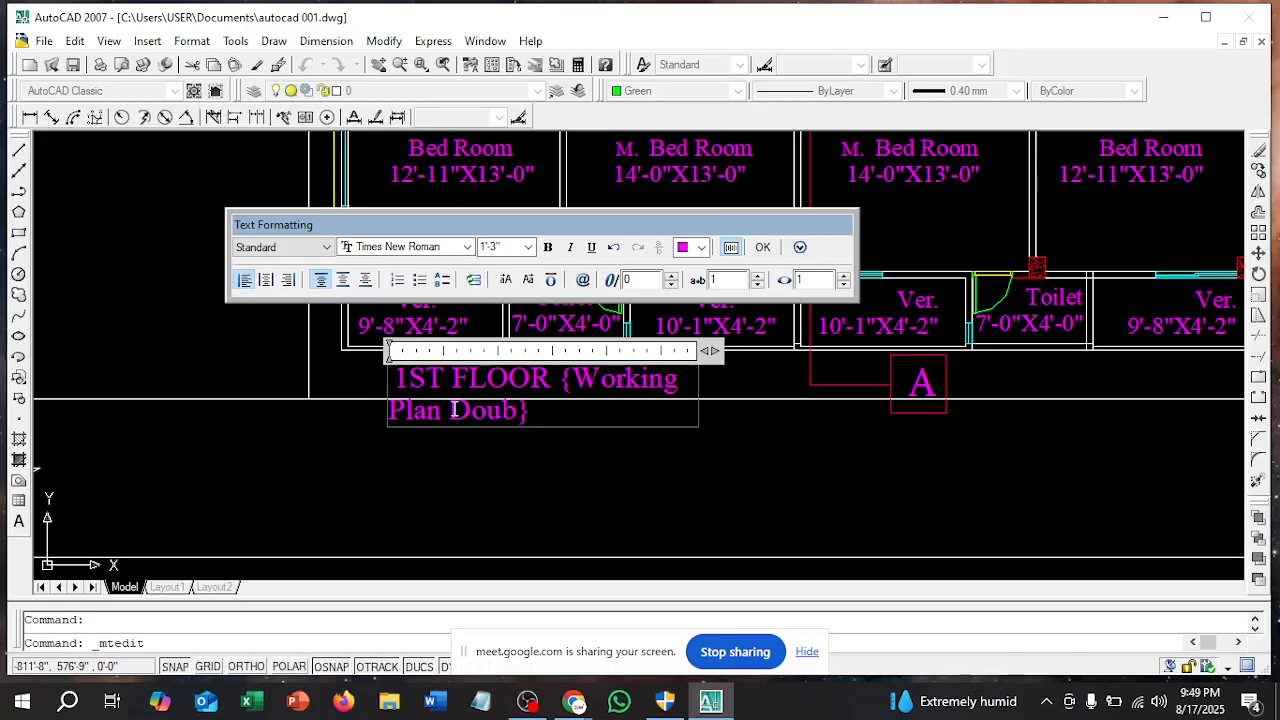
pyautogui.write('le')
pyautogui.write('un')
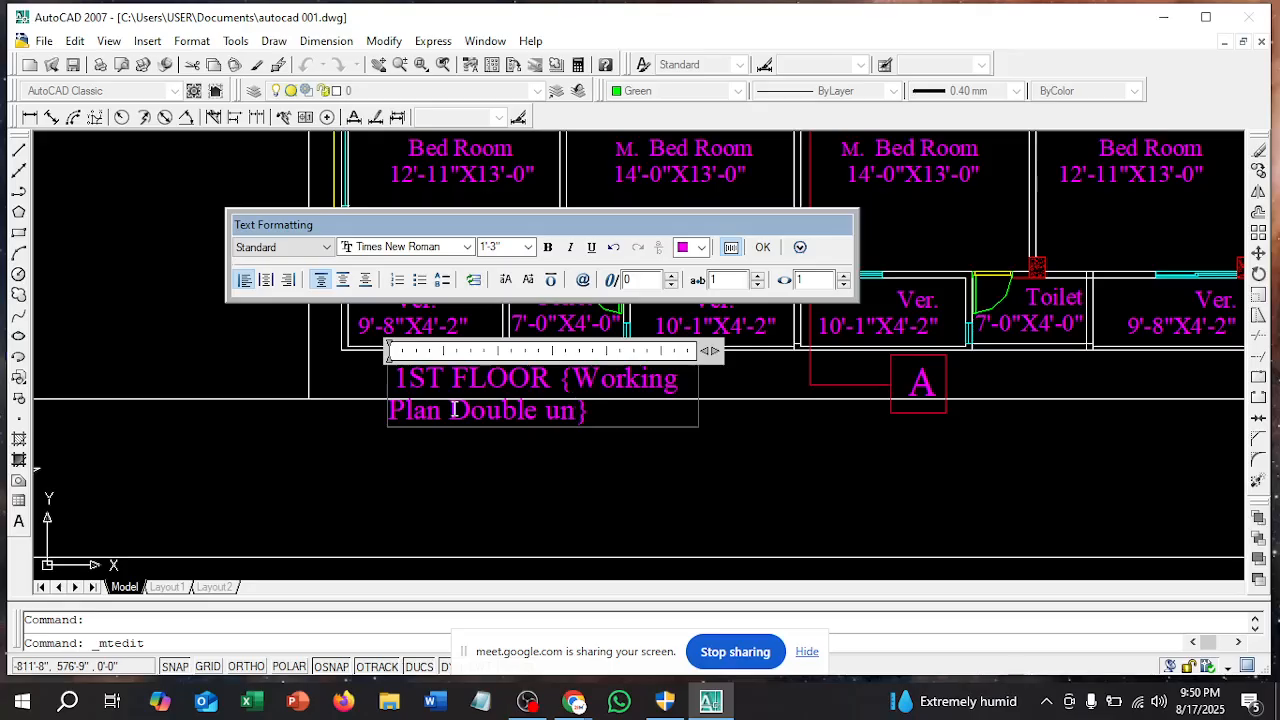
pyautogui.write('it')
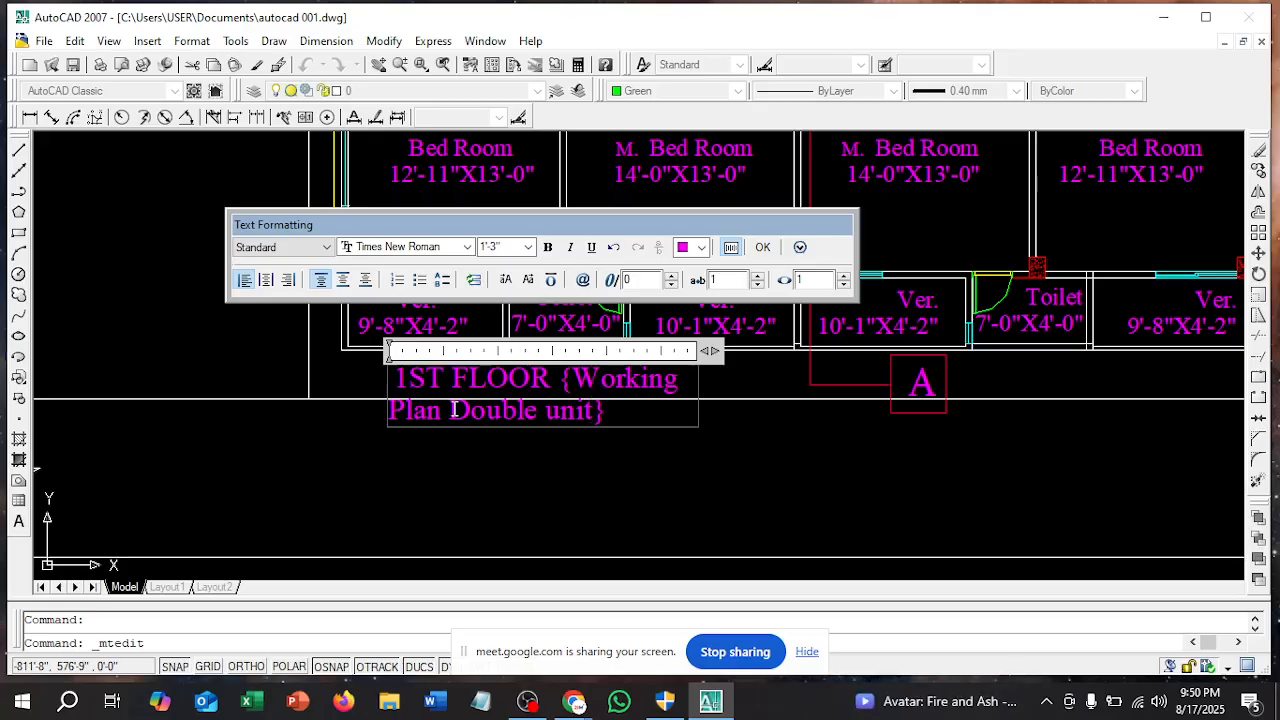
pyautogui.click(762, 248)
# Examine the double-unit layout of the first floor plan, including units A and B, the room labels and the section marks
pyautogui.scroll(-4, 306, 486)
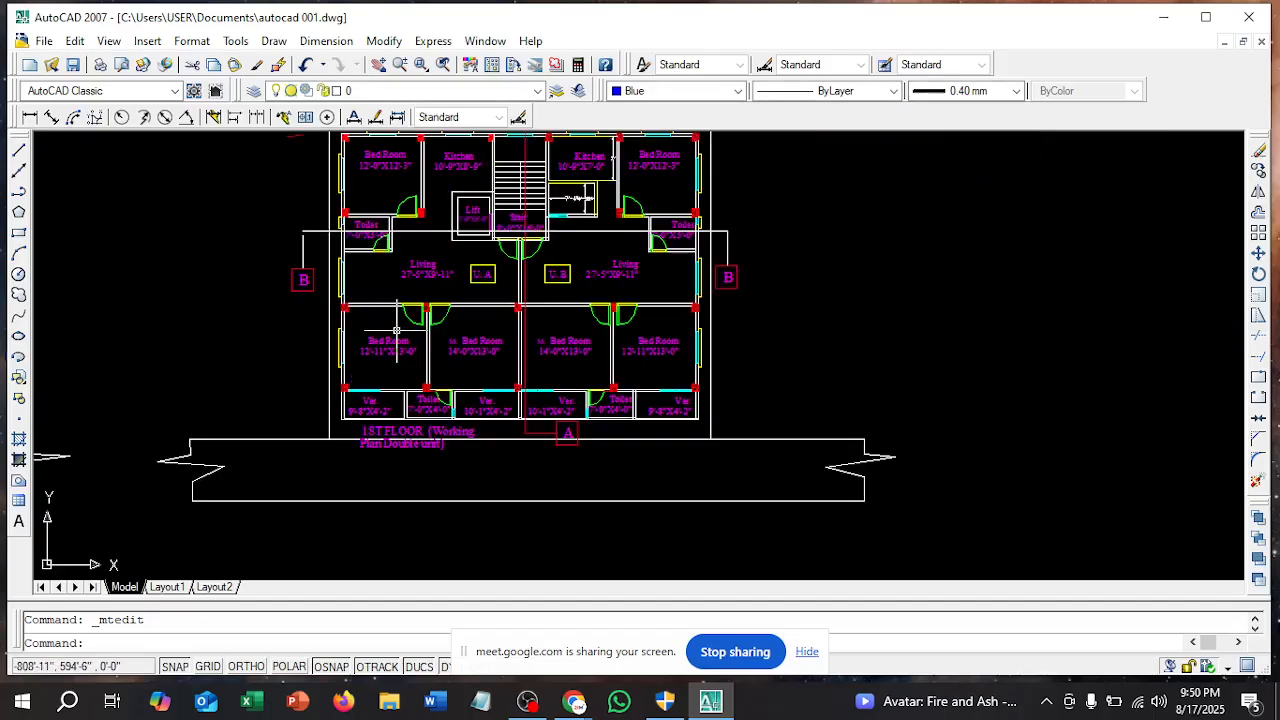
pyautogui.scroll(-2, 397, 331)
pyautogui.scroll(1, 397, 331)
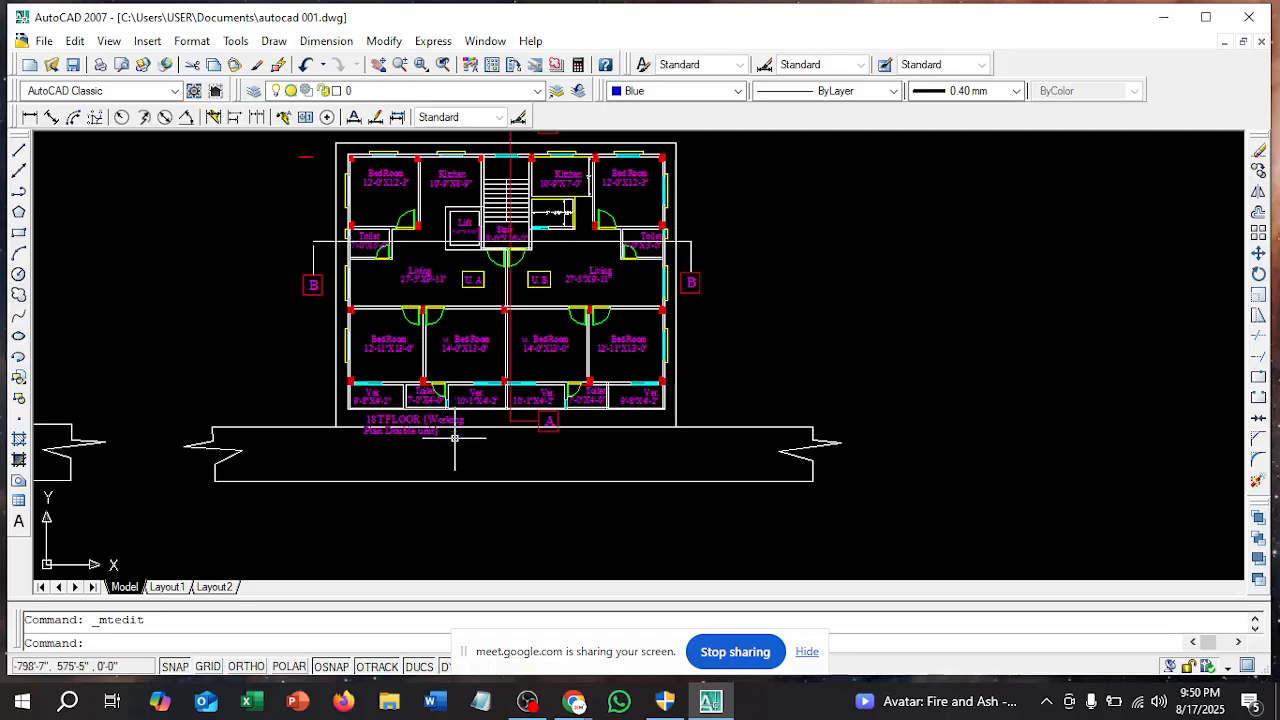
pyautogui.scroll(-2, 457, 432)
pyautogui.scroll(5, 448, 357)
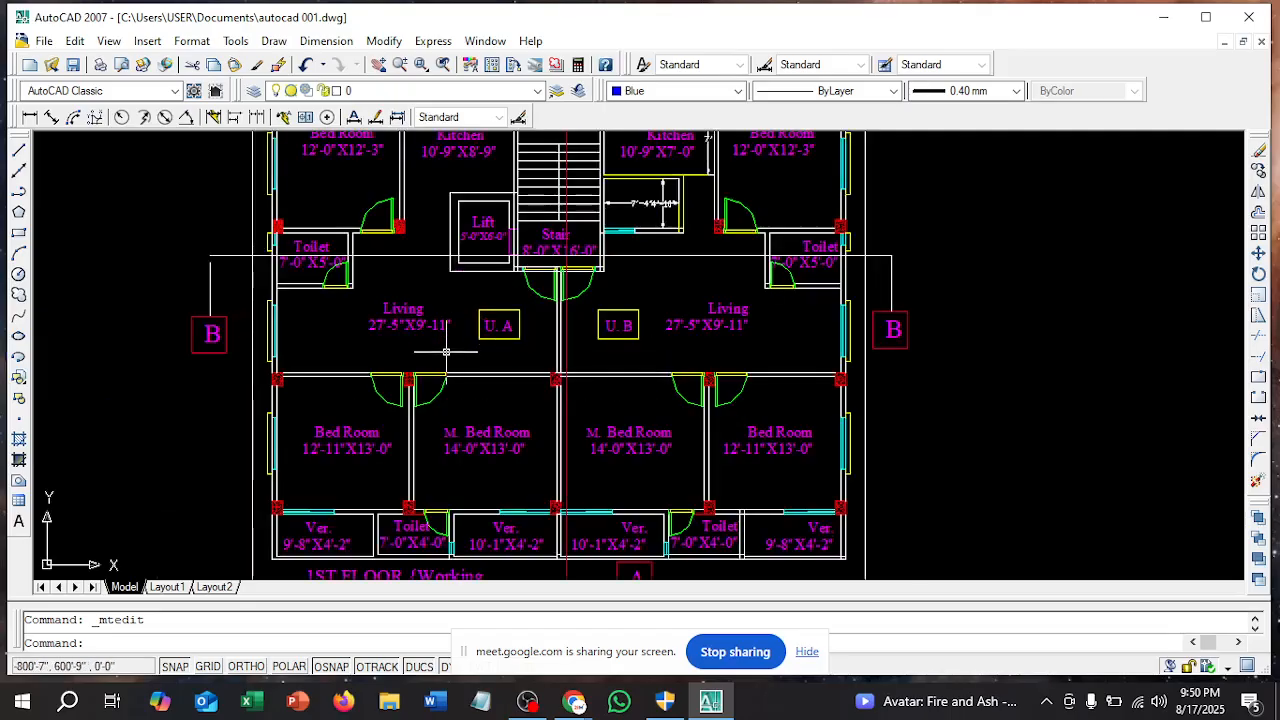
pyautogui.scroll(-2, 446, 352)
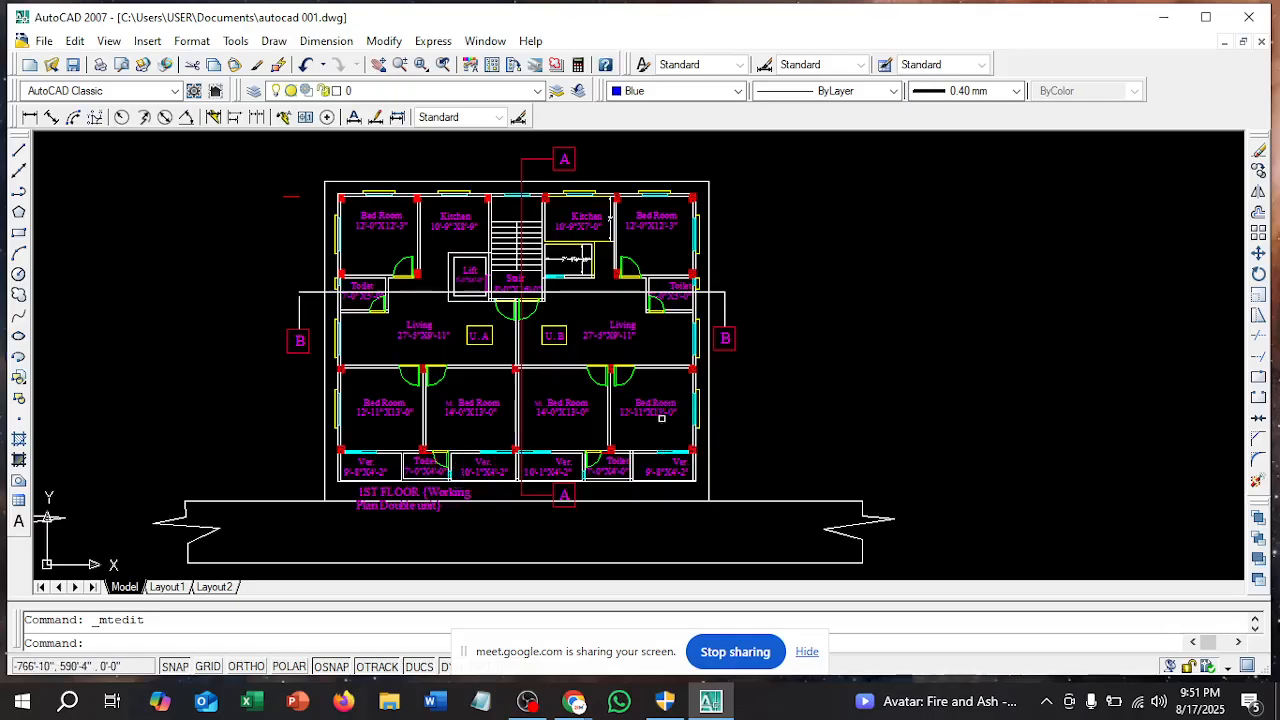
pyautogui.scroll(2, 658, 404)
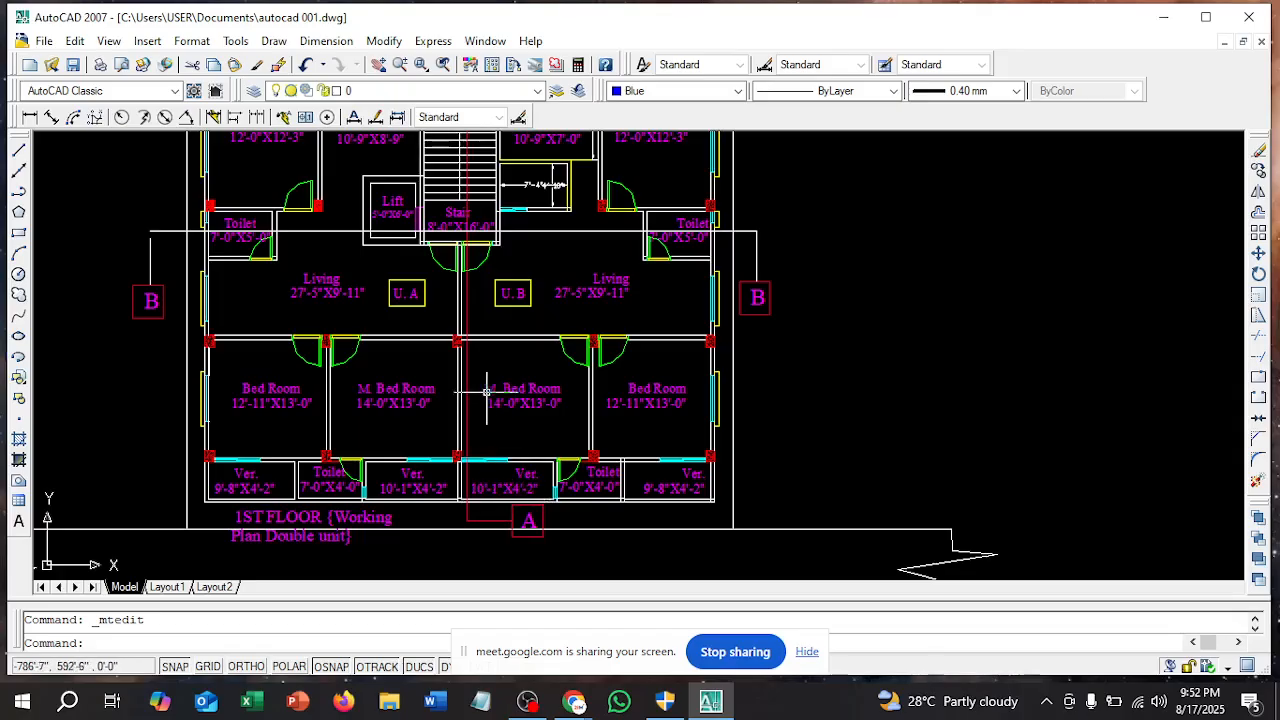
pyautogui.scroll(-2, 486, 270)
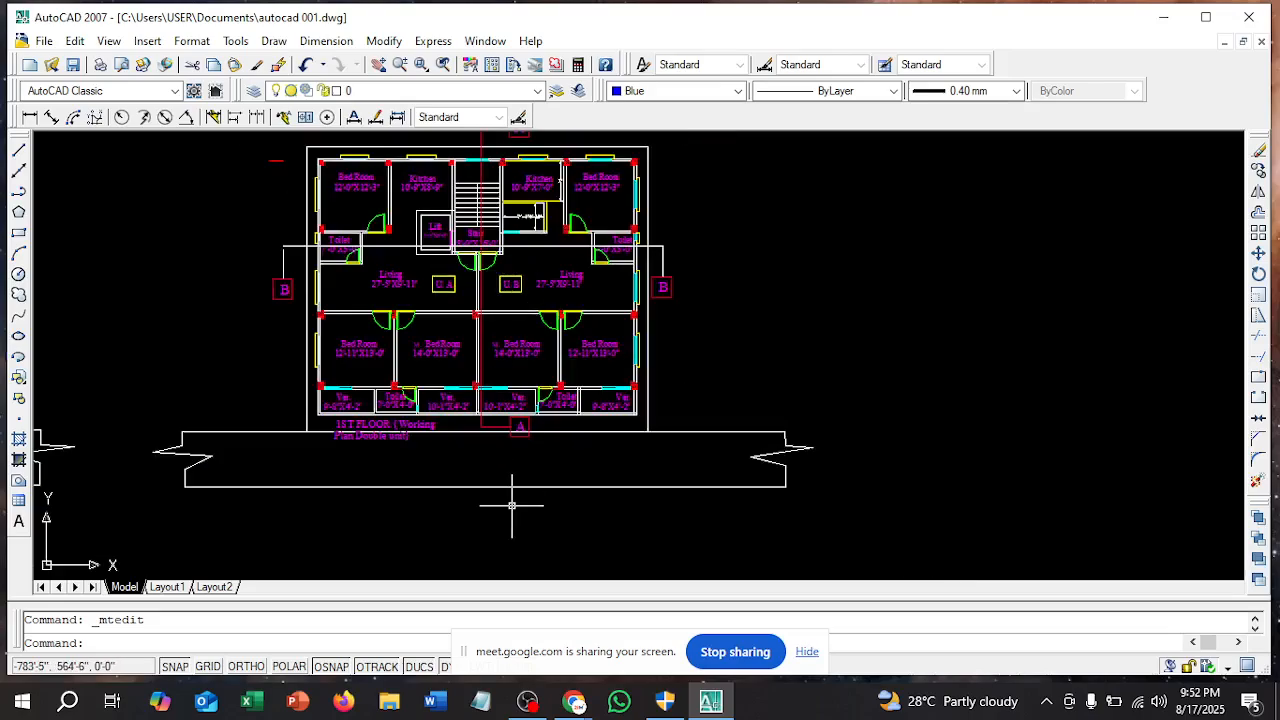
pyautogui.scroll(2, 511, 507)
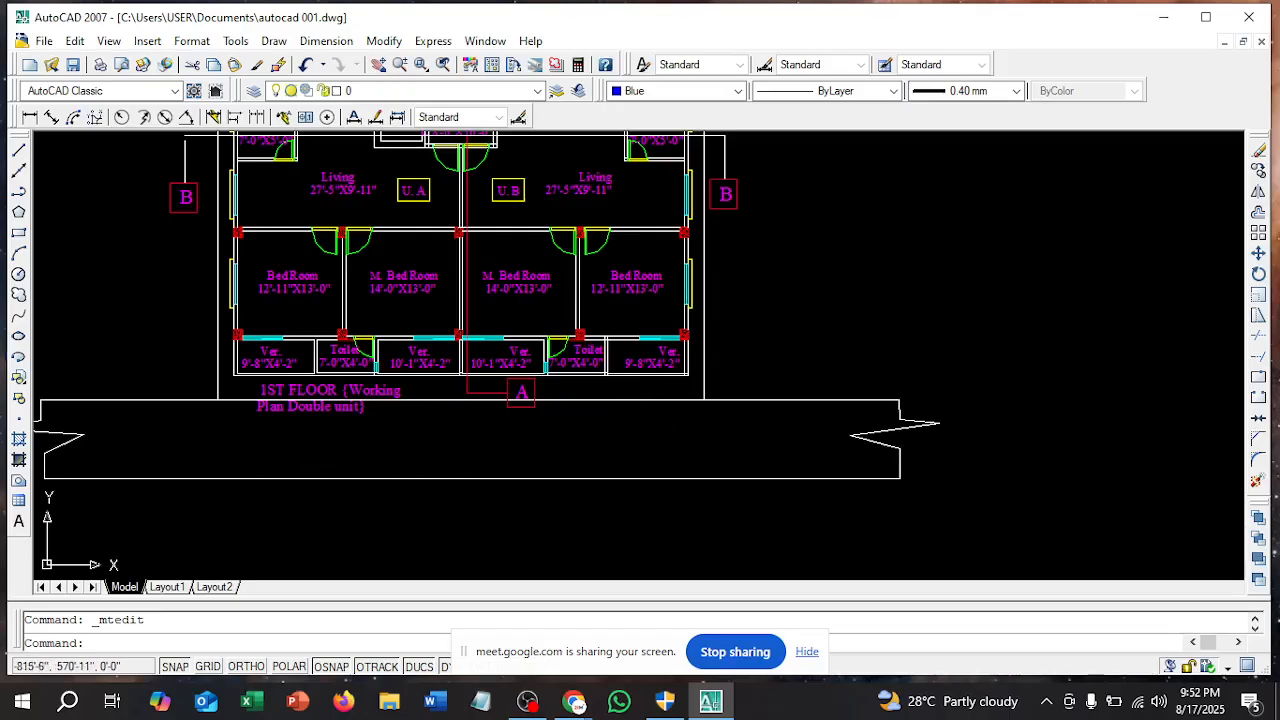
pyautogui.scroll(-2, 662, 465)
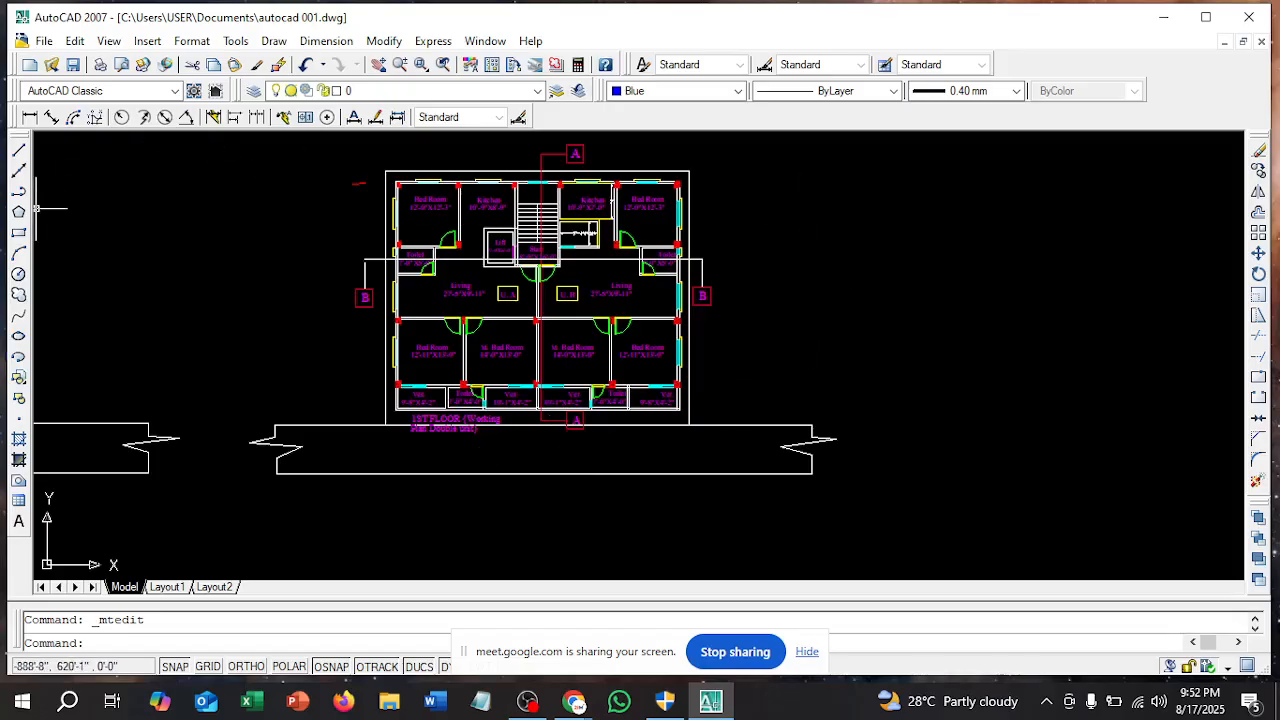
# Draw a nearly square rectangle in the empty area to the right of the first floor plan and dismiss the browser notification
pyautogui.click(18, 232)
pyautogui.click(748, 184)
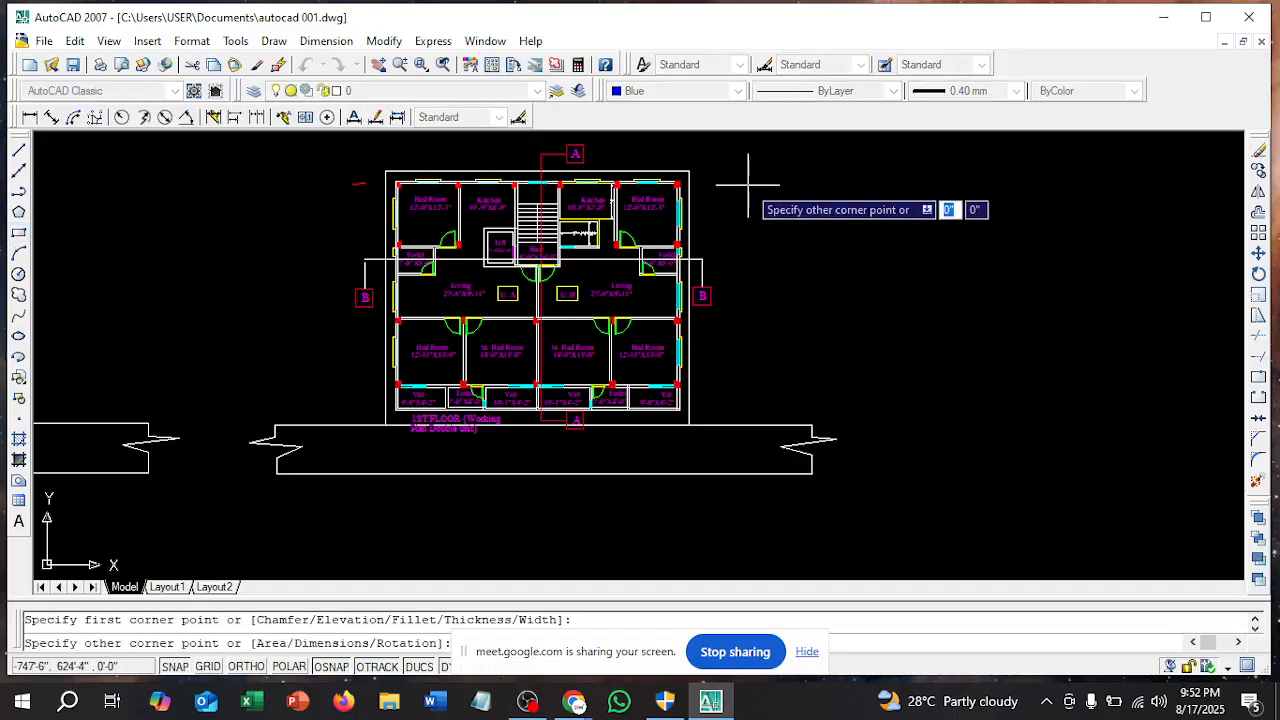
pyautogui.click(965, 392)
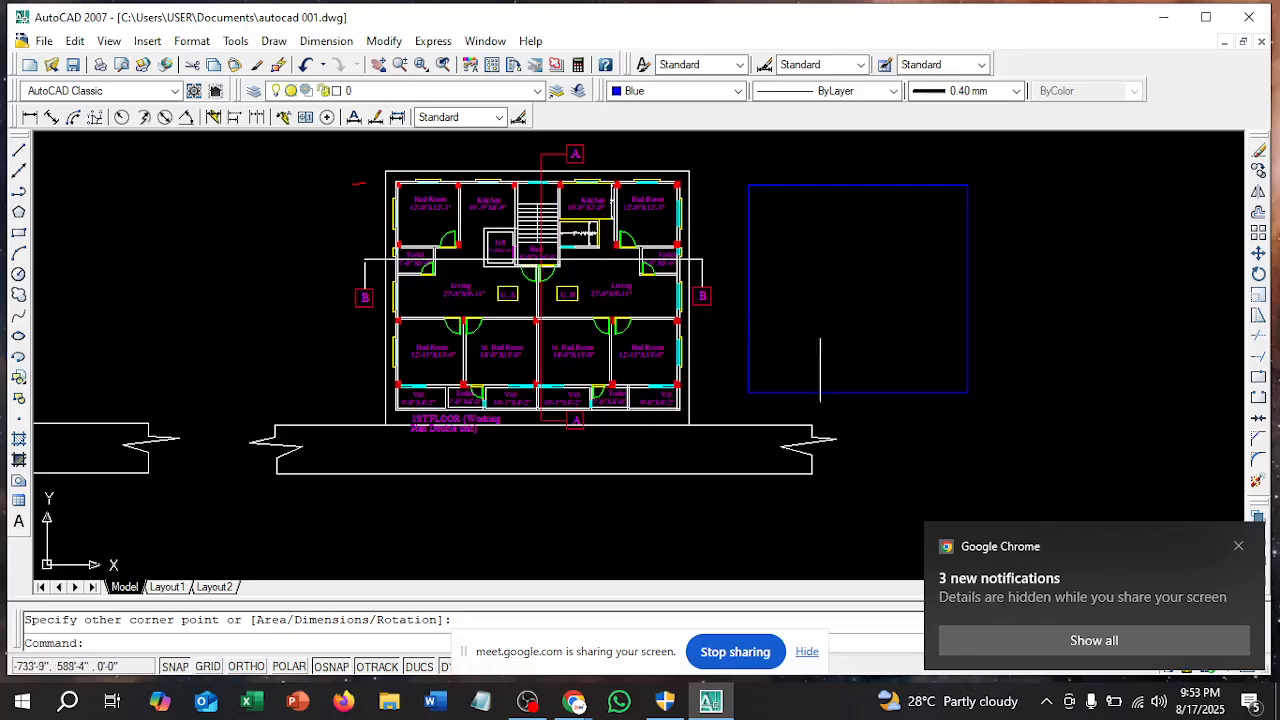
pyautogui.click(1238, 547)
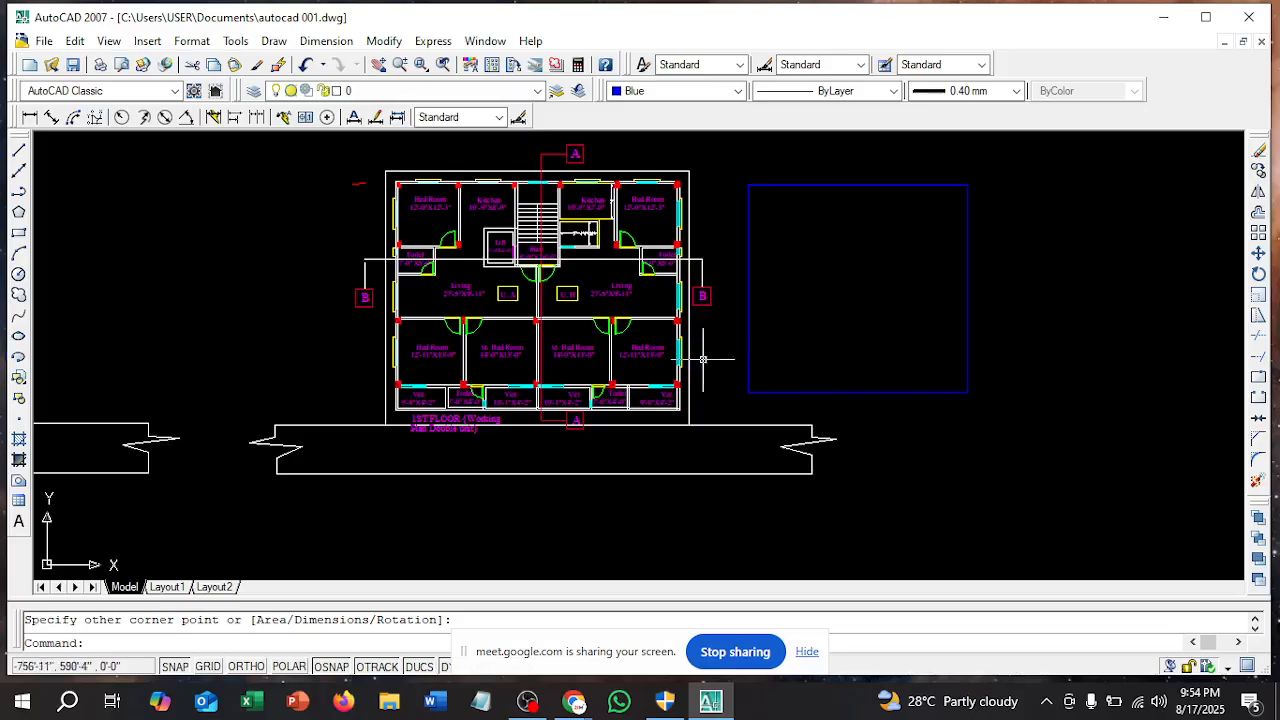
# Examine the first floor plan alongside the ground floor plan and the new blue rectangle
pyautogui.scroll(5, 547, 283)
pyautogui.scroll(-4, 547, 260)
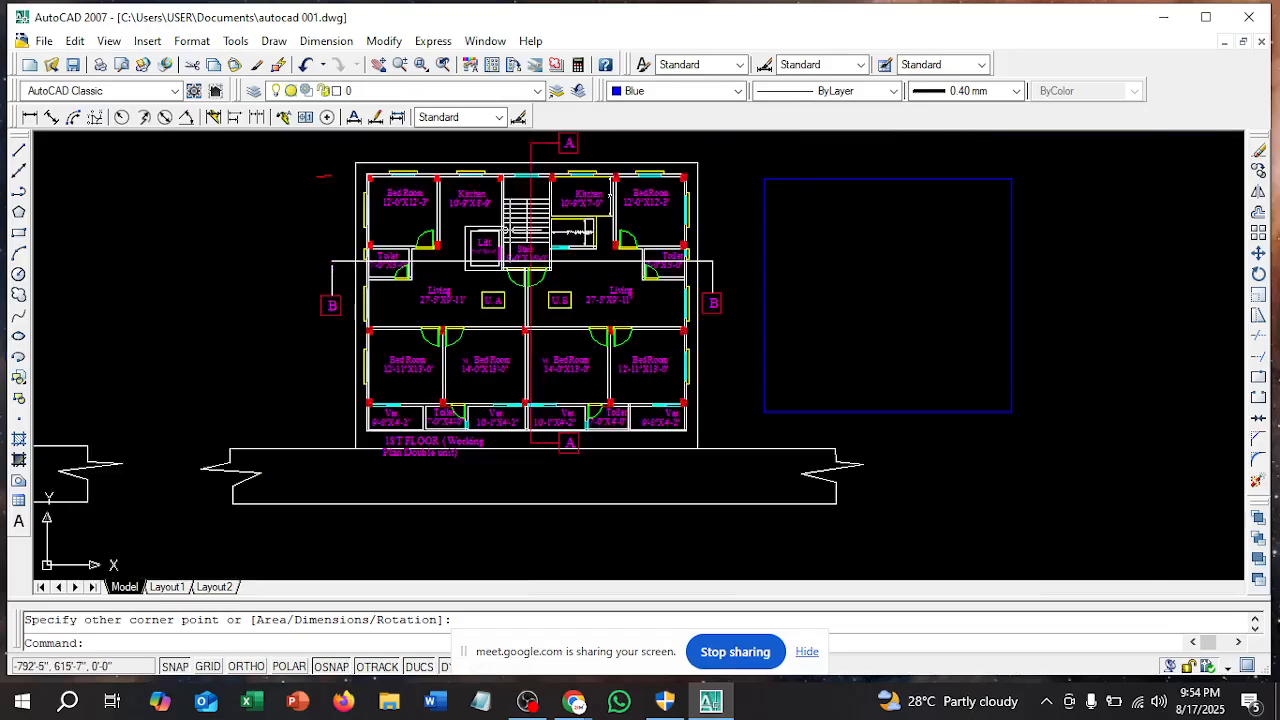
pyautogui.scroll(2, 562, 262)
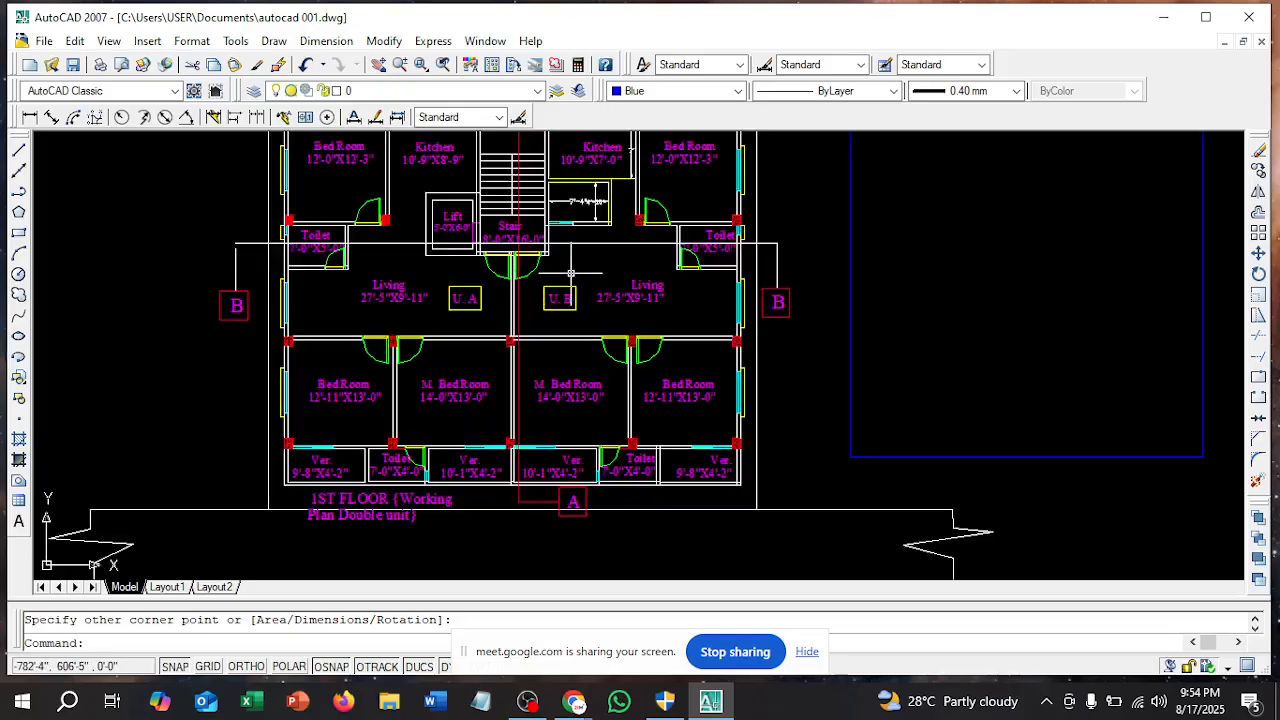
pyautogui.scroll(-2, 570, 272)
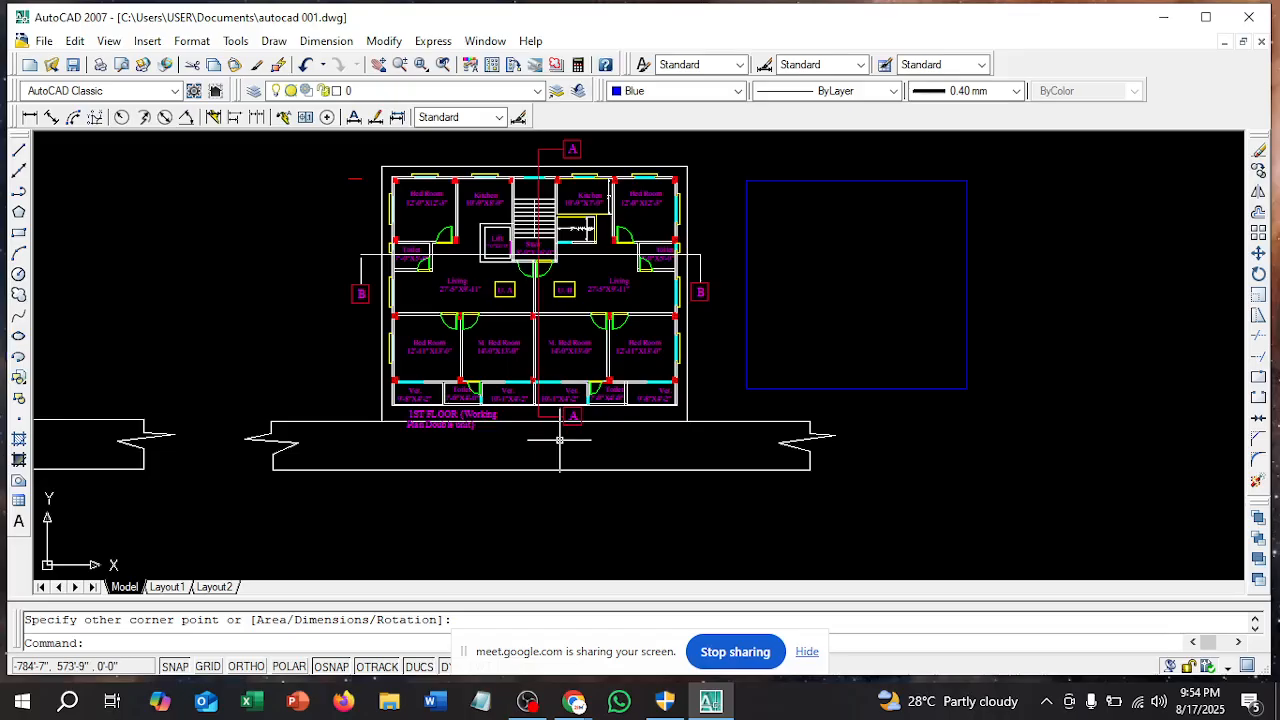
pyautogui.scroll(-2, 549, 495)
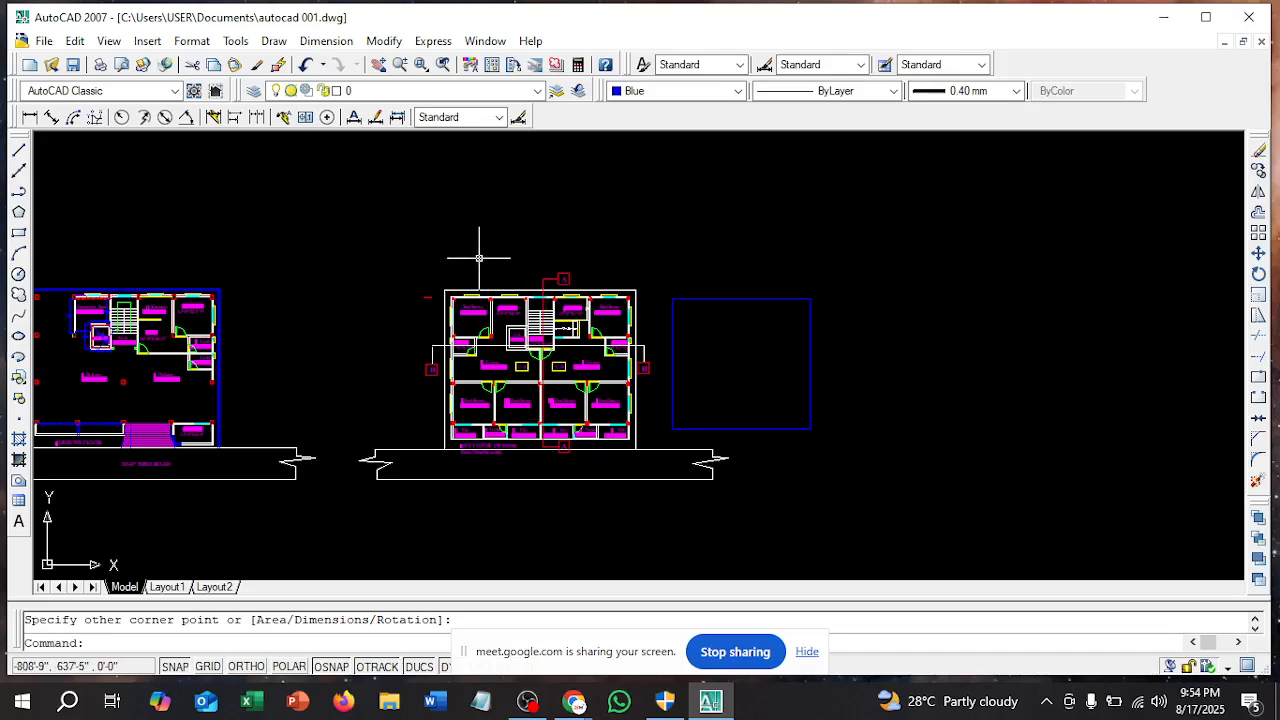
pyautogui.scroll(2, 547, 440)
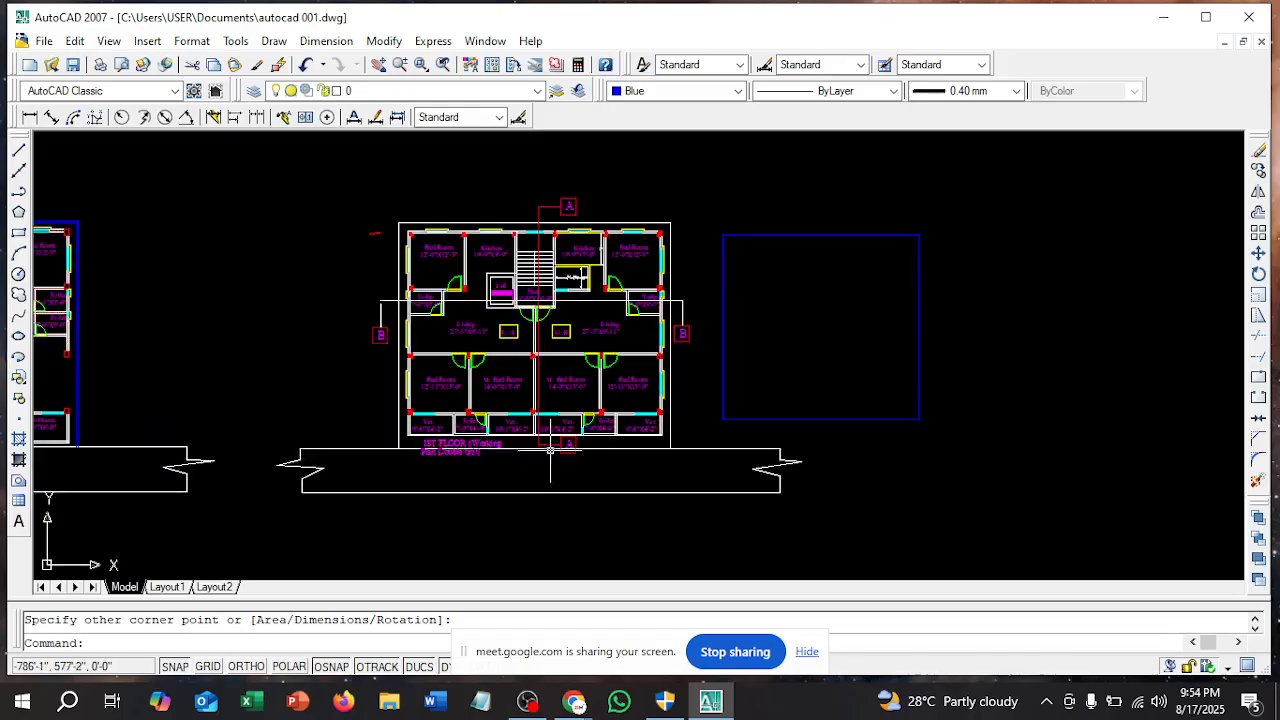
# Examine the first floor plan's rooms, stair, lift and living areas of units A and B, and dismiss the Communication Center notification
pyautogui.scroll(4, 545, 255)
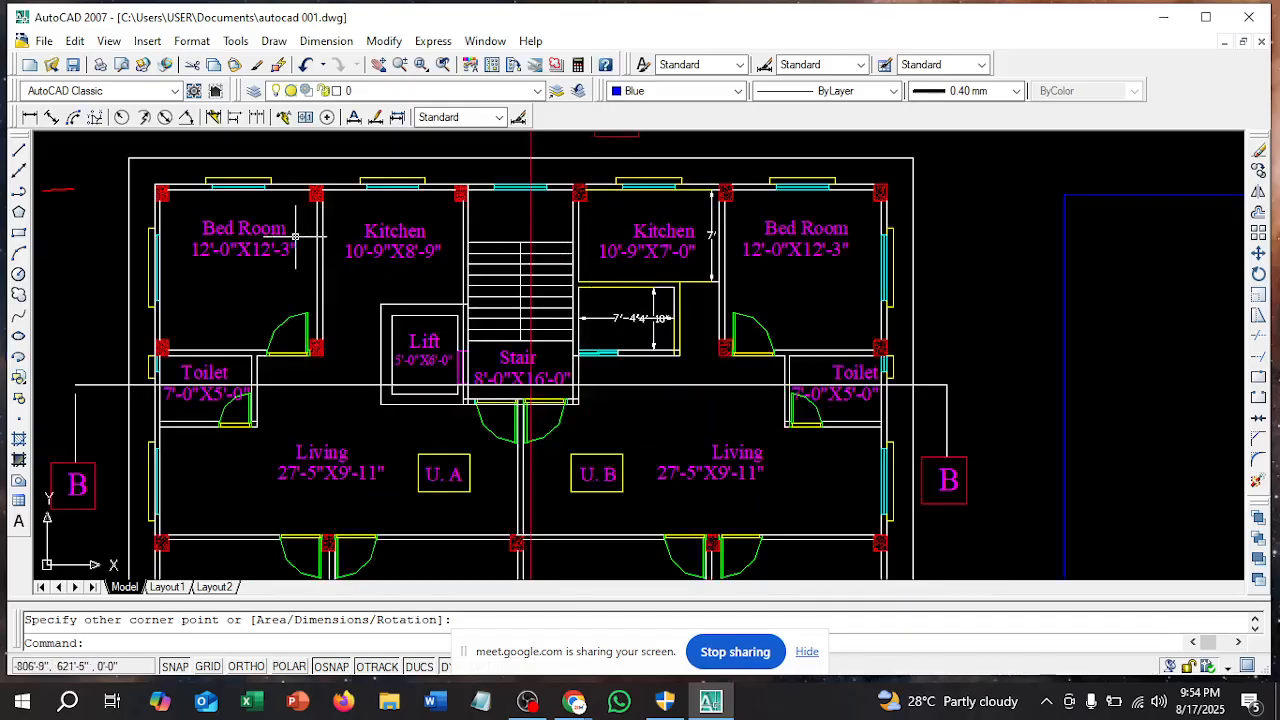
pyautogui.scroll(-2, 740, 262)
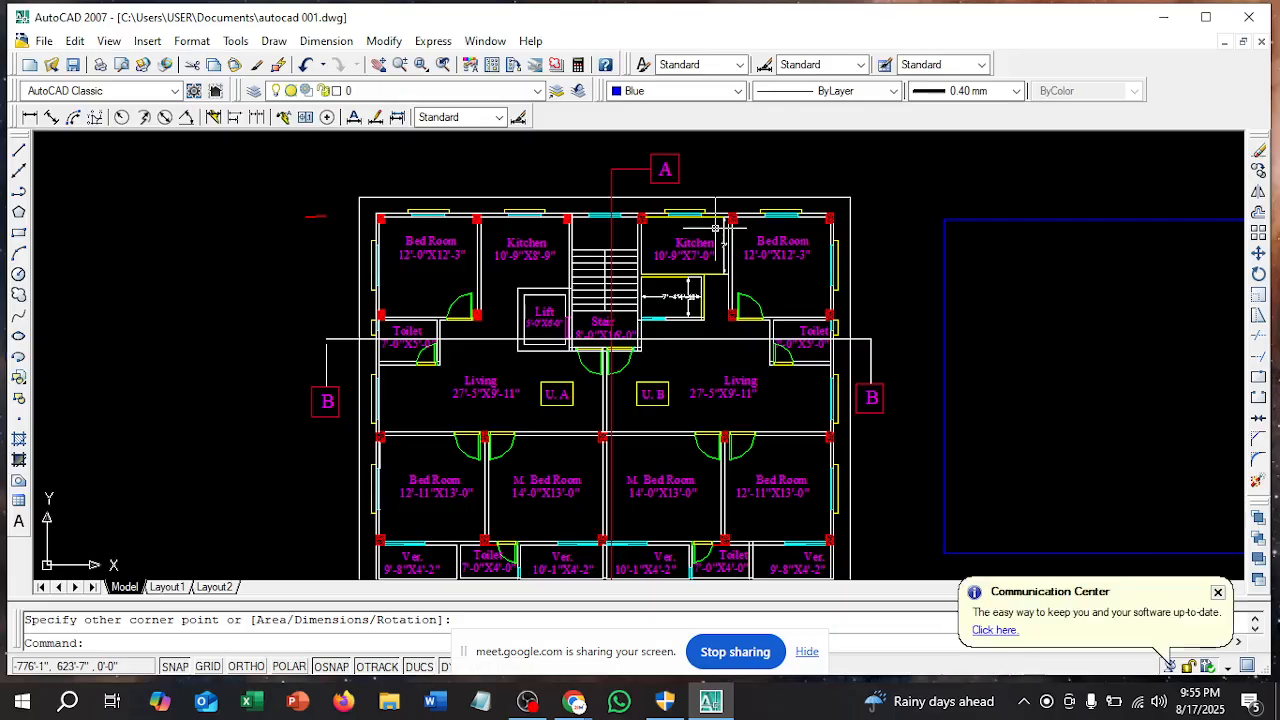
pyautogui.click(1218, 592)
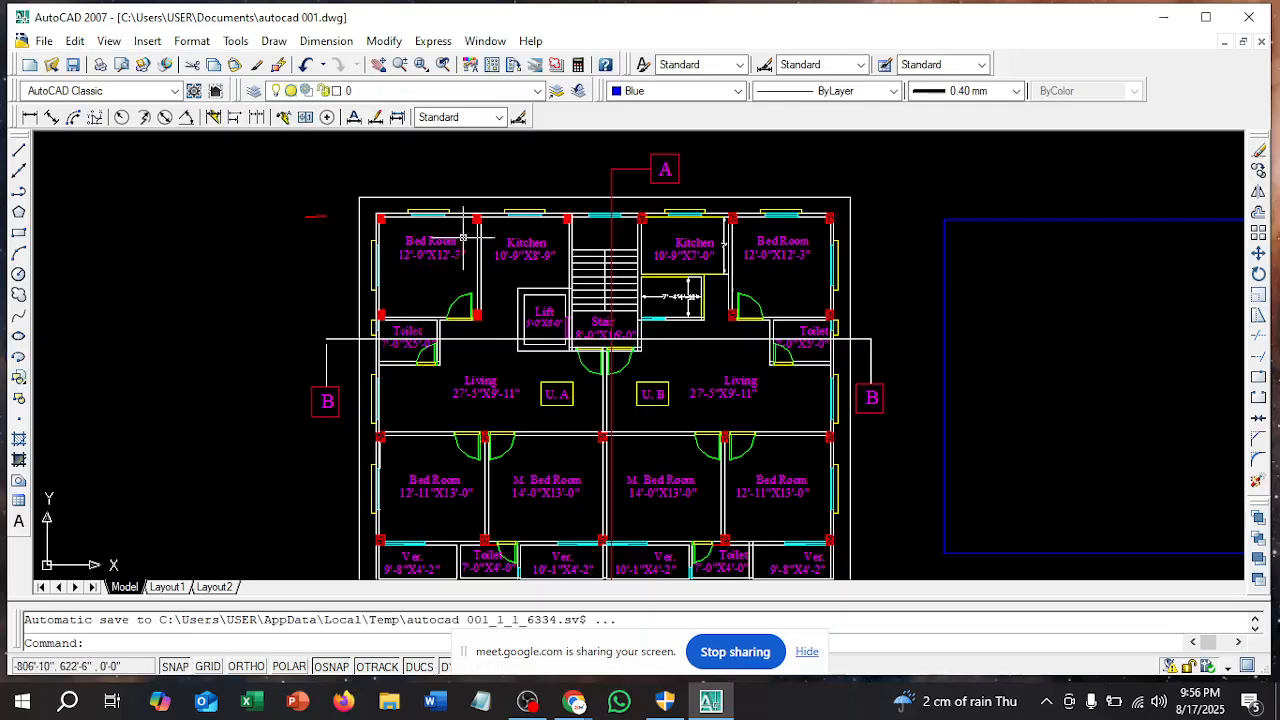
pyautogui.scroll(-2, 551, 152)
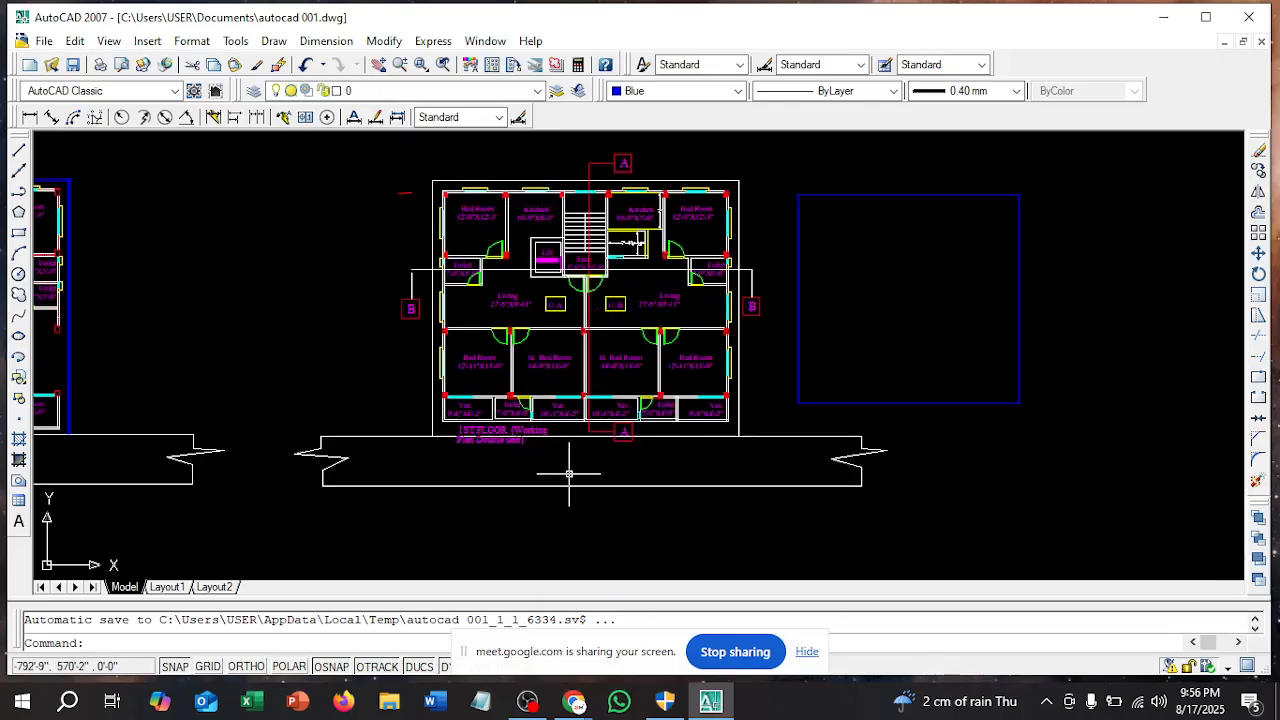
pyautogui.scroll(2, 573, 470)
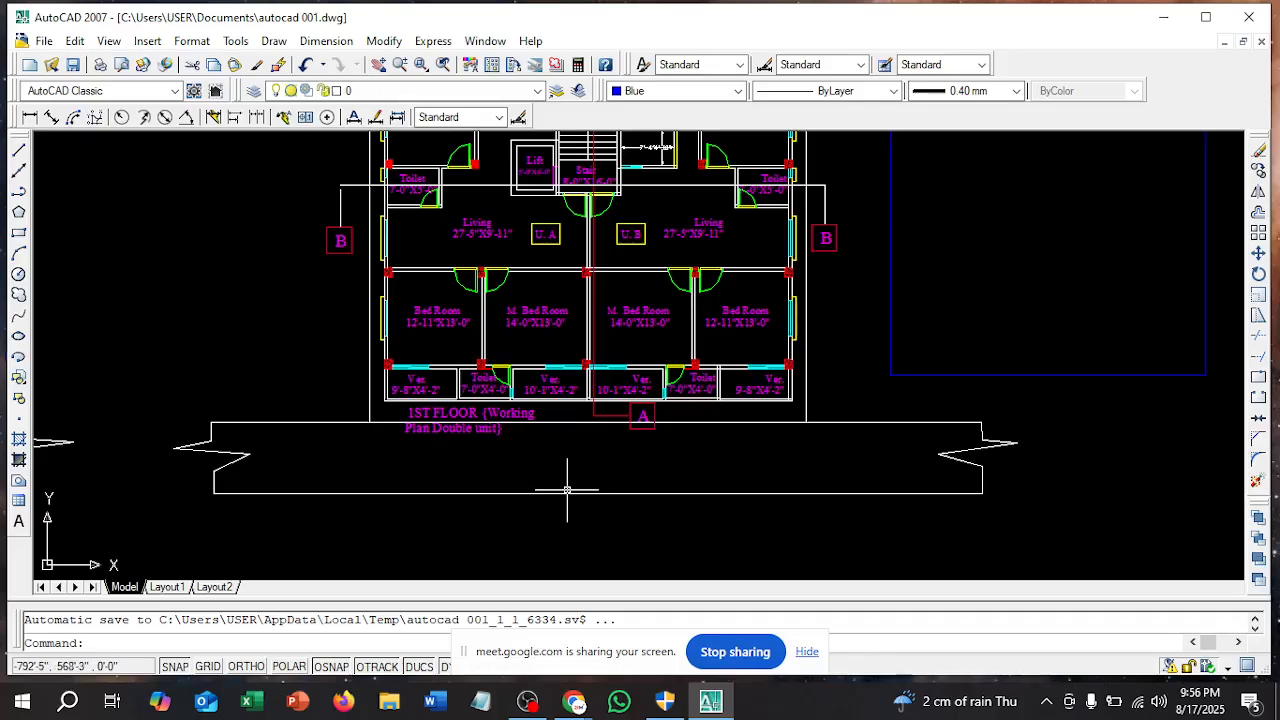
pyautogui.scroll(-2, 567, 490)
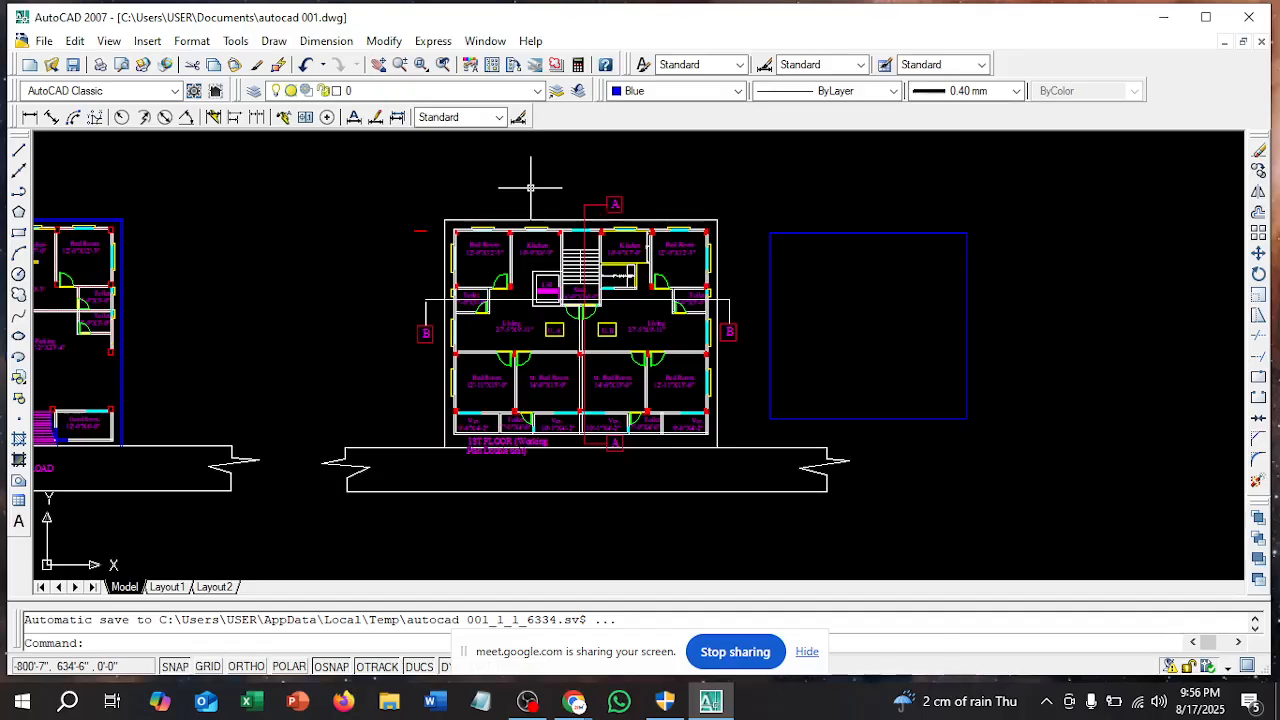
pyautogui.scroll(2, 570, 310)
pyautogui.scroll(1, 570, 310)
pyautogui.scroll(2, 553, 322)
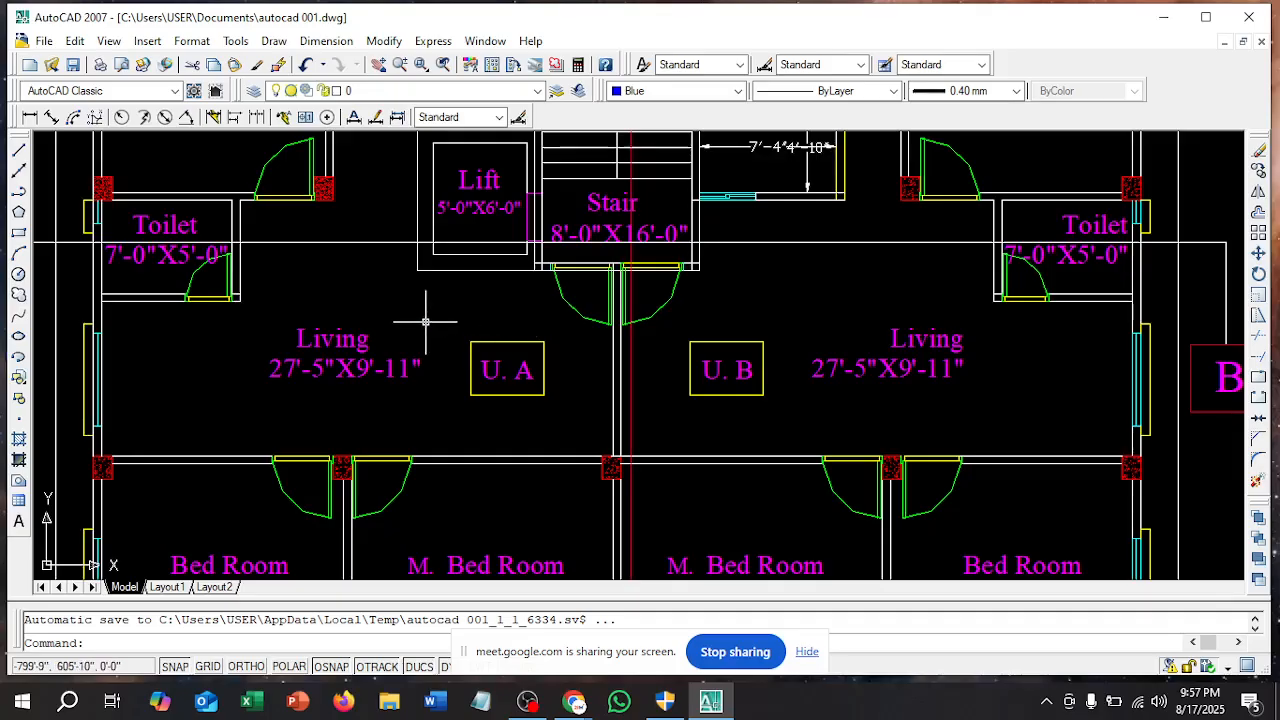
pyautogui.scroll(-2, 425, 321)
pyautogui.scroll(-2, 425, 321)
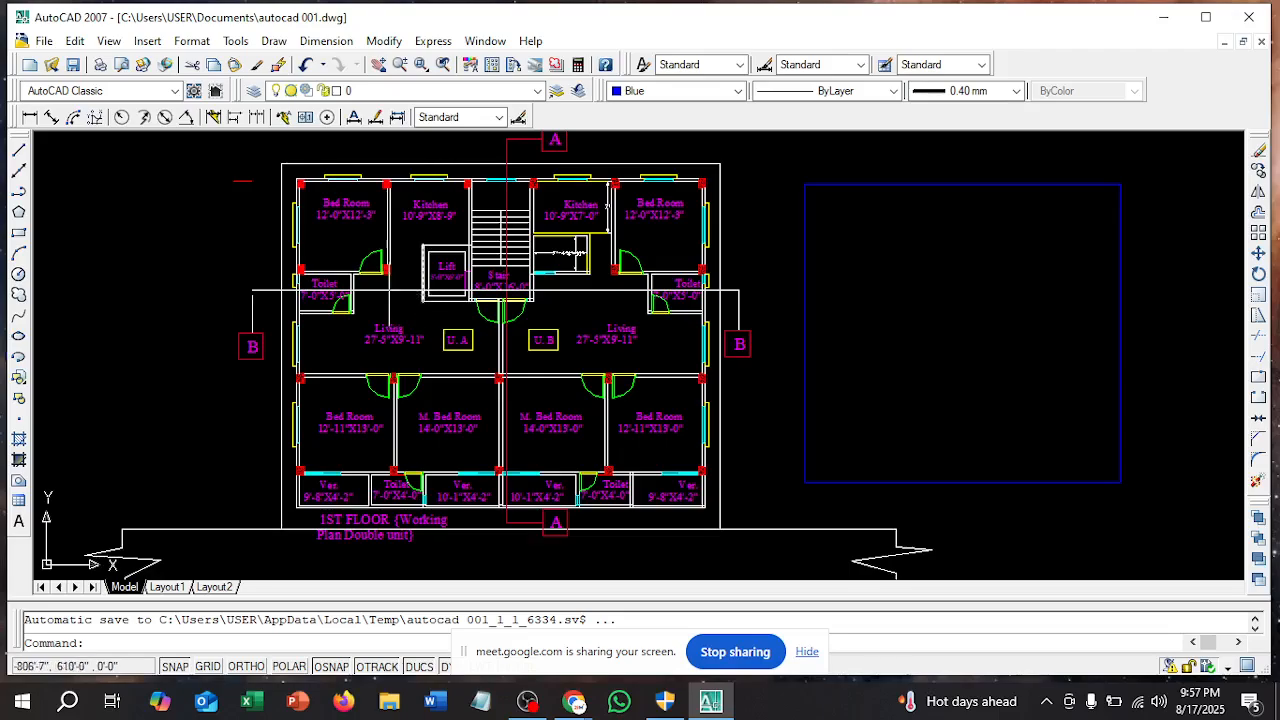
# Stretch the upper end of the vertical leg above the B mark on unit A's side to meet the horizontal section line
pyautogui.scroll(4, 251, 299)
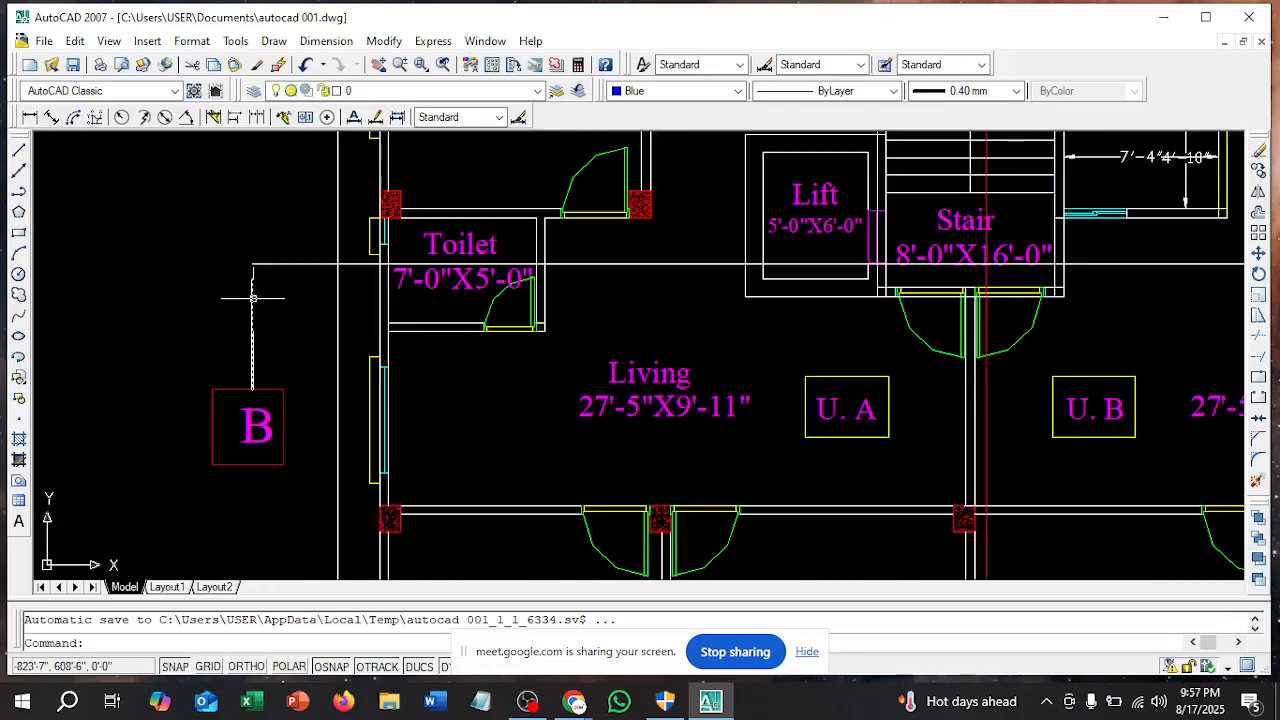
pyautogui.click(251, 292)
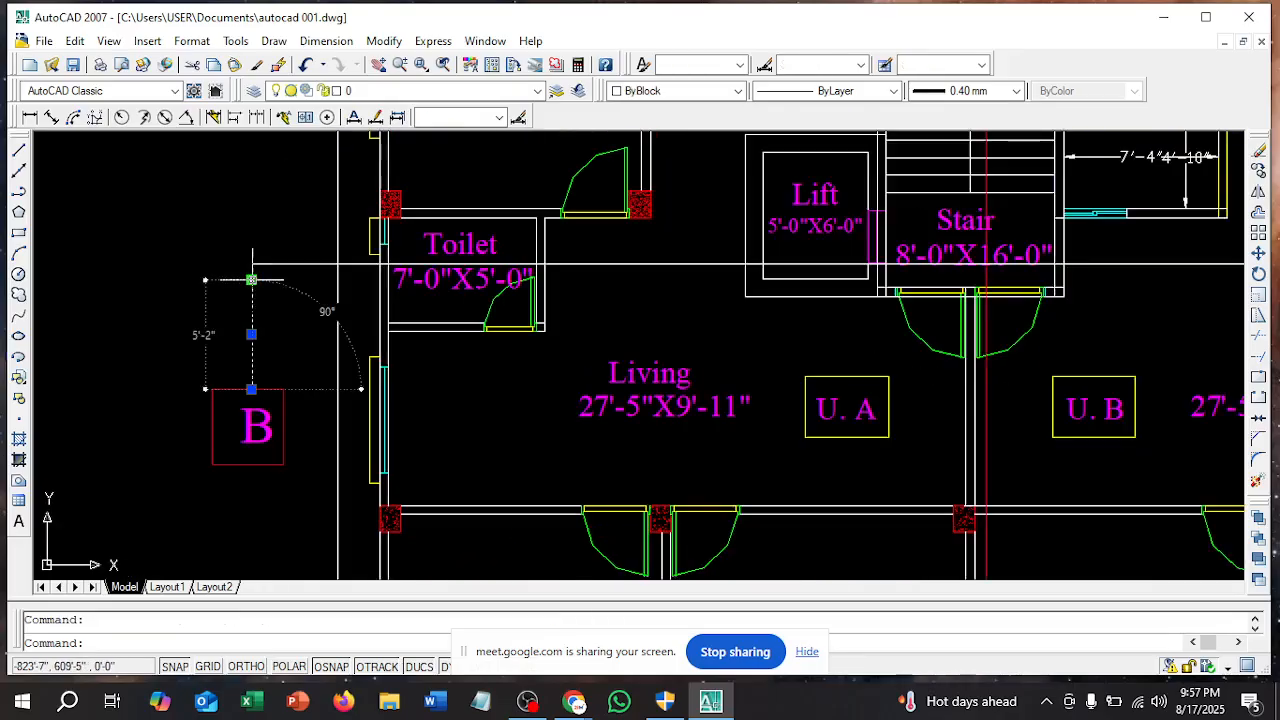
pyautogui.click(251, 280)
pyautogui.click(251, 264)
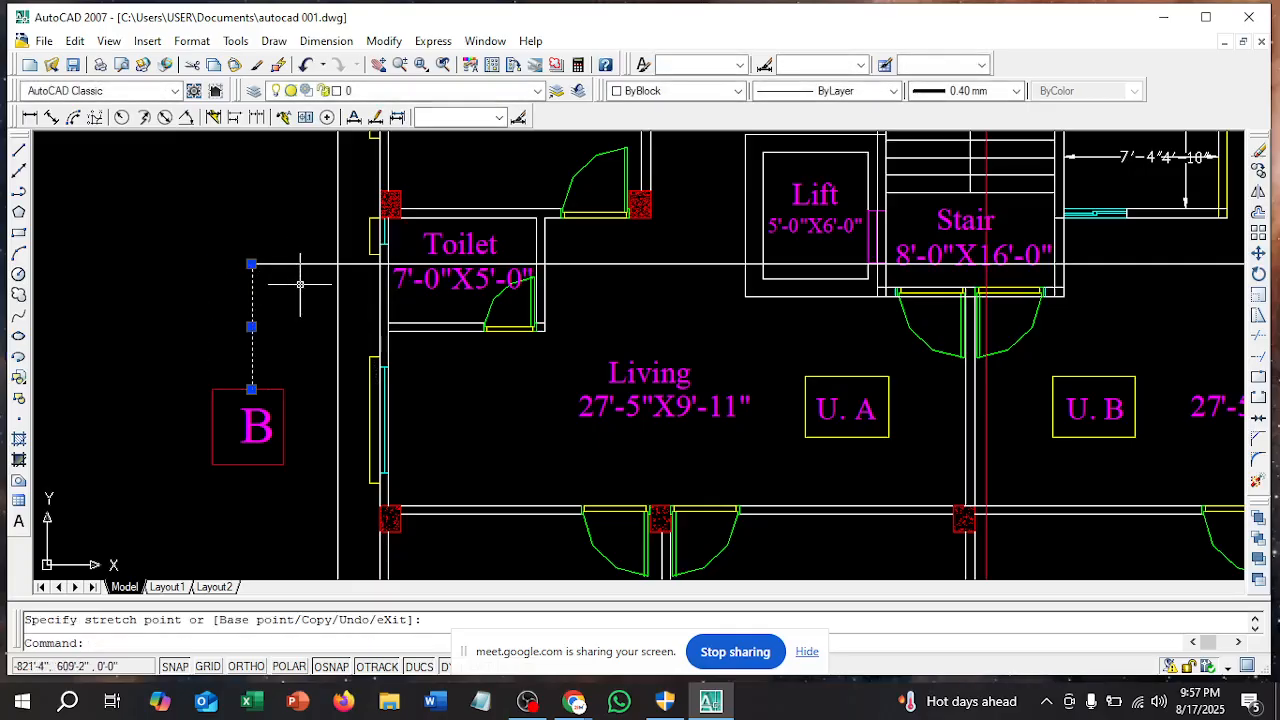
pyautogui.press('Escape')
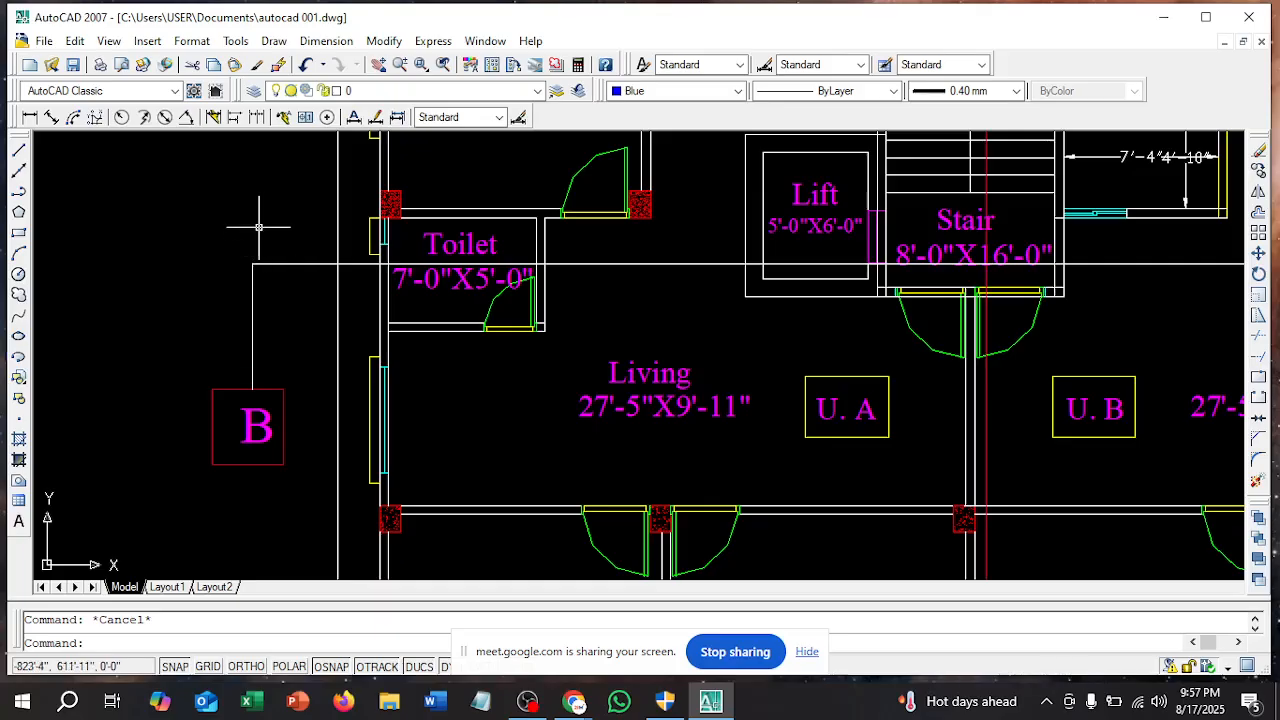
# Erase the blue rectangle beside the first floor plan
pyautogui.scroll(-4, 255, 235)
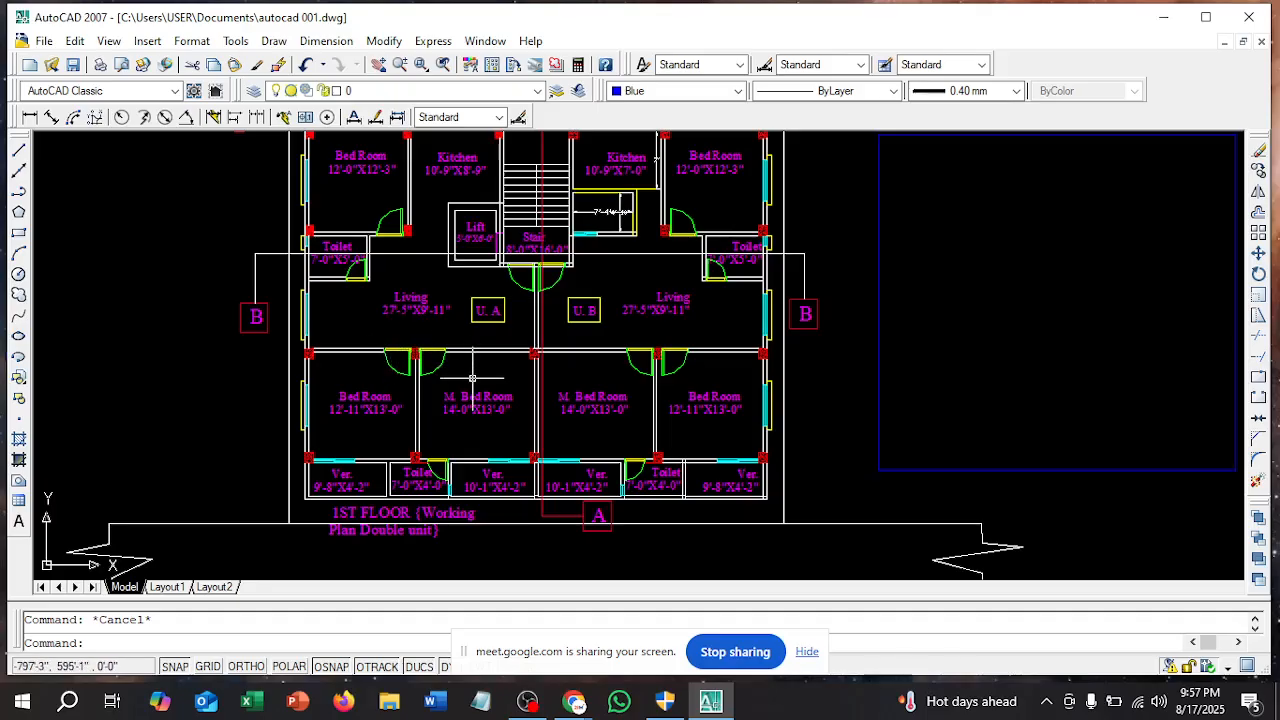
pyautogui.scroll(-2, 472, 378)
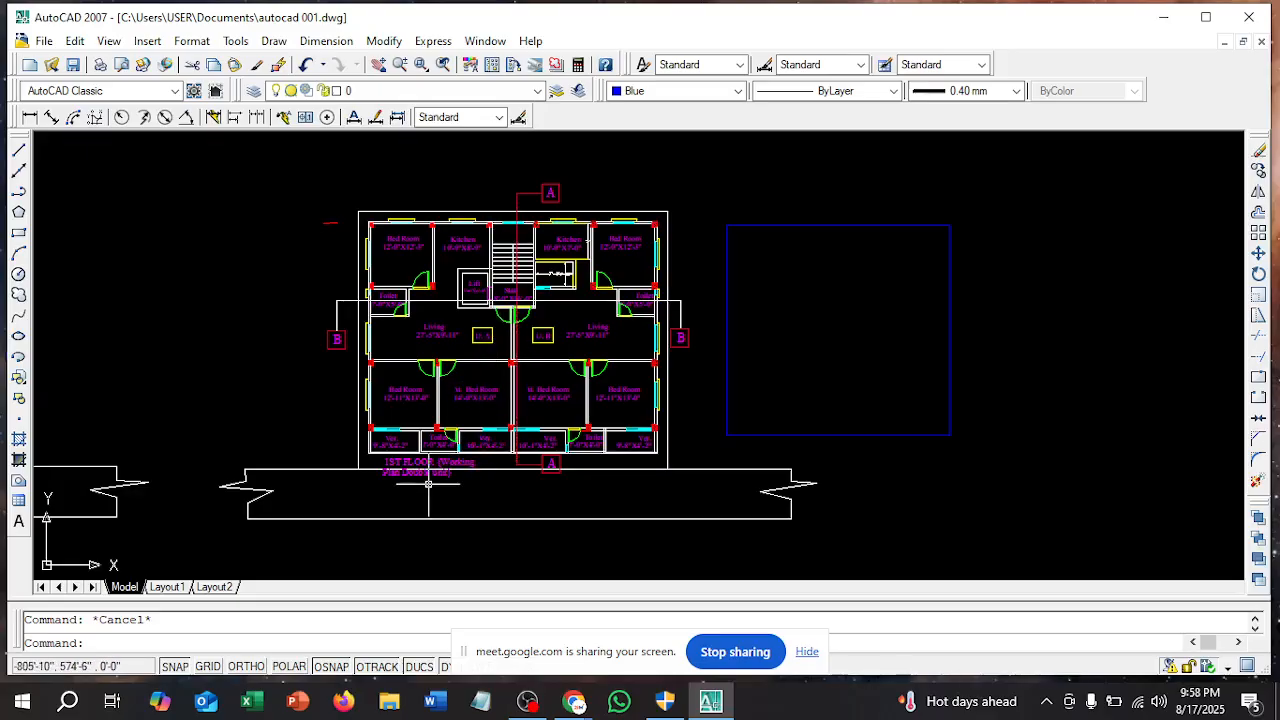
pyautogui.scroll(2, 430, 472)
pyautogui.scroll(1, 431, 470)
pyautogui.scroll(-5, 431, 470)
pyautogui.click(690, 357)
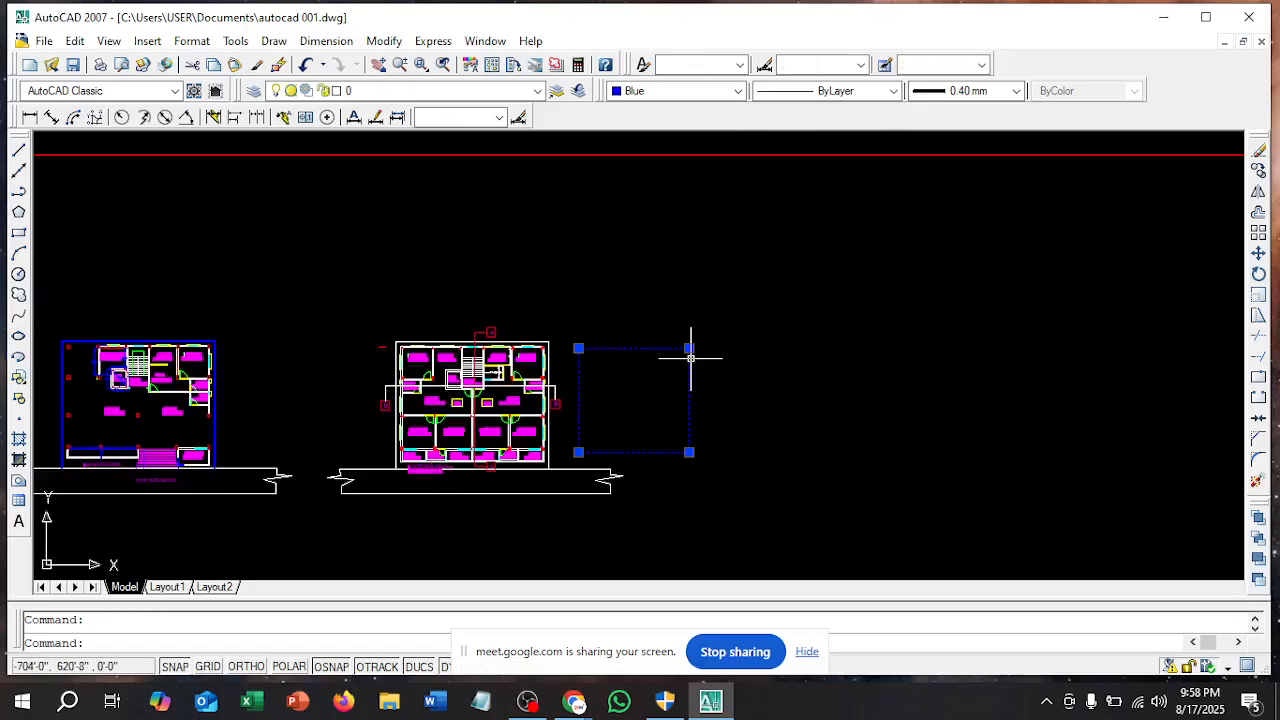
pyautogui.press('Delete')
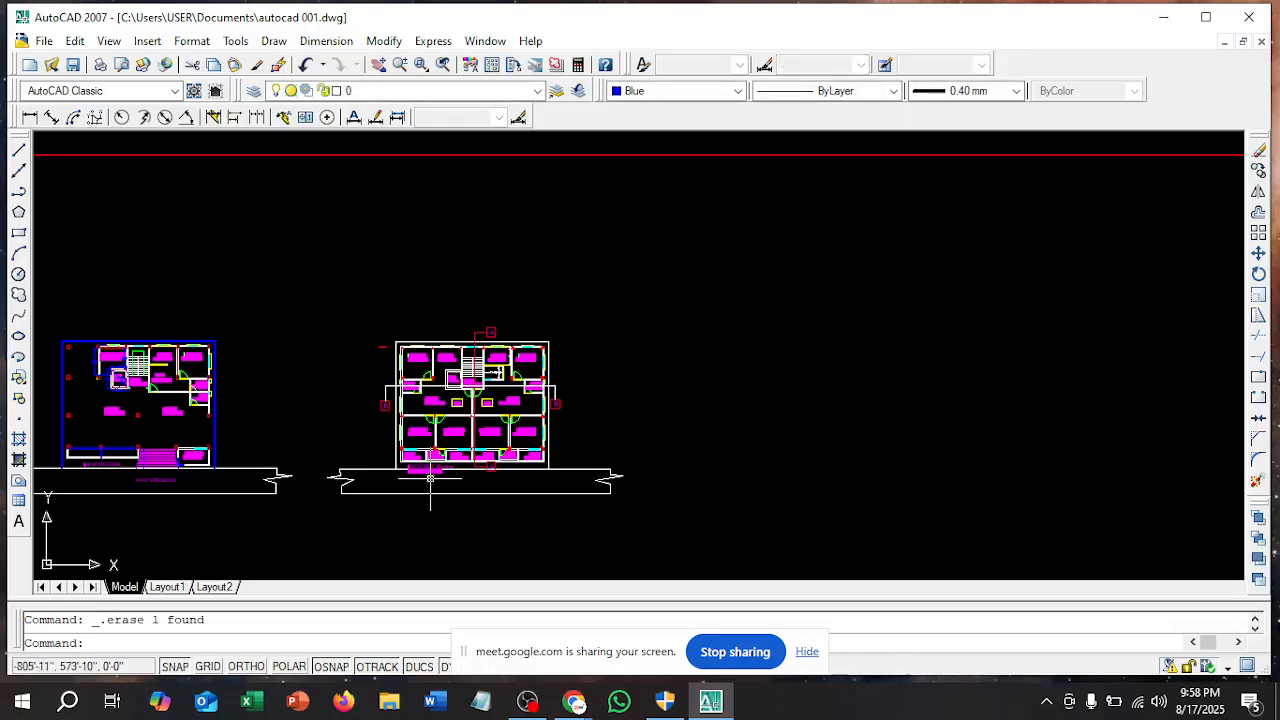
# Copy the whole first floor plan with its label, section marks and road outline about 142' horizontally to the right, with Ortho on
pyautogui.scroll(3, 404, 492)
pyautogui.scroll(5, 404, 492)
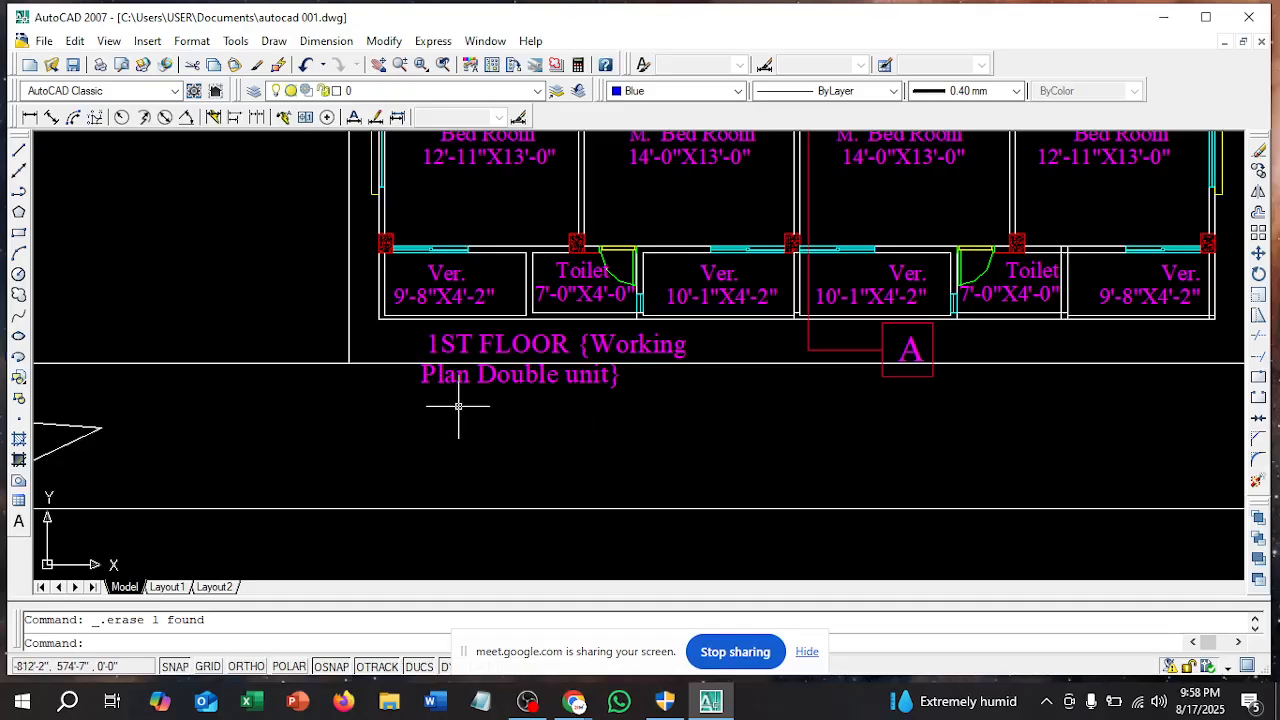
pyautogui.scroll(-3, 537, 429)
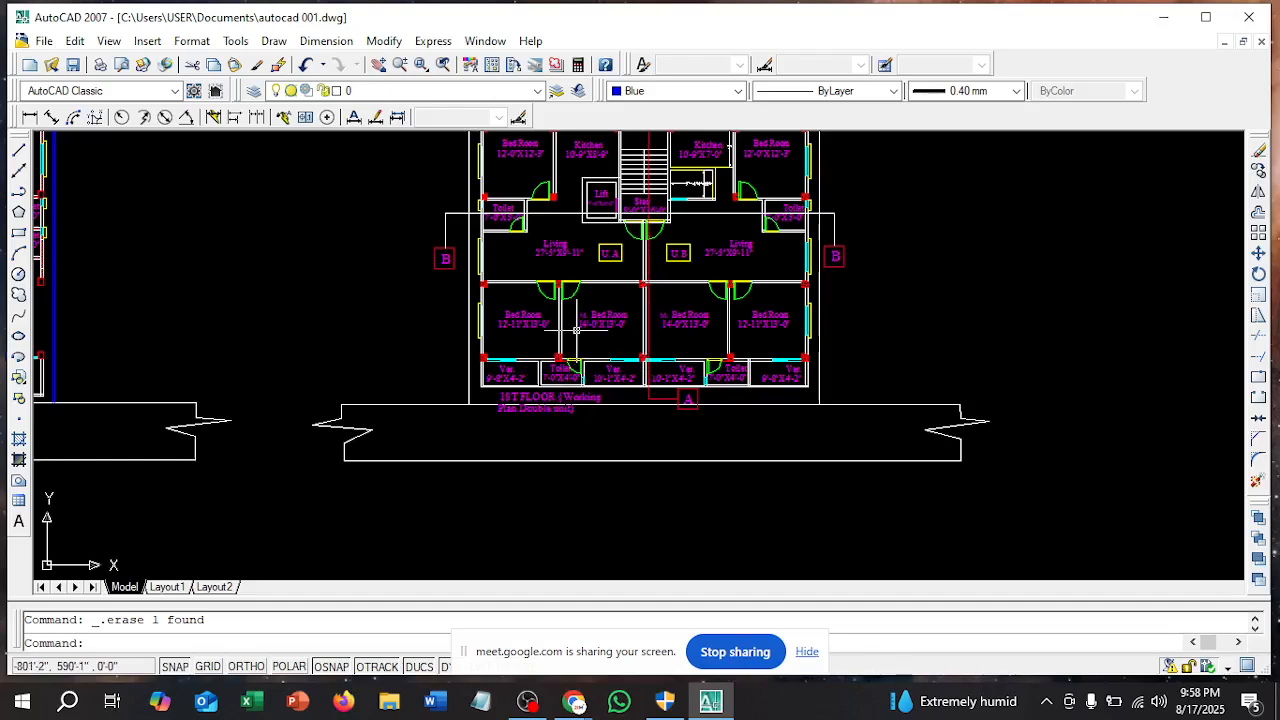
pyautogui.scroll(-4, 488, 390)
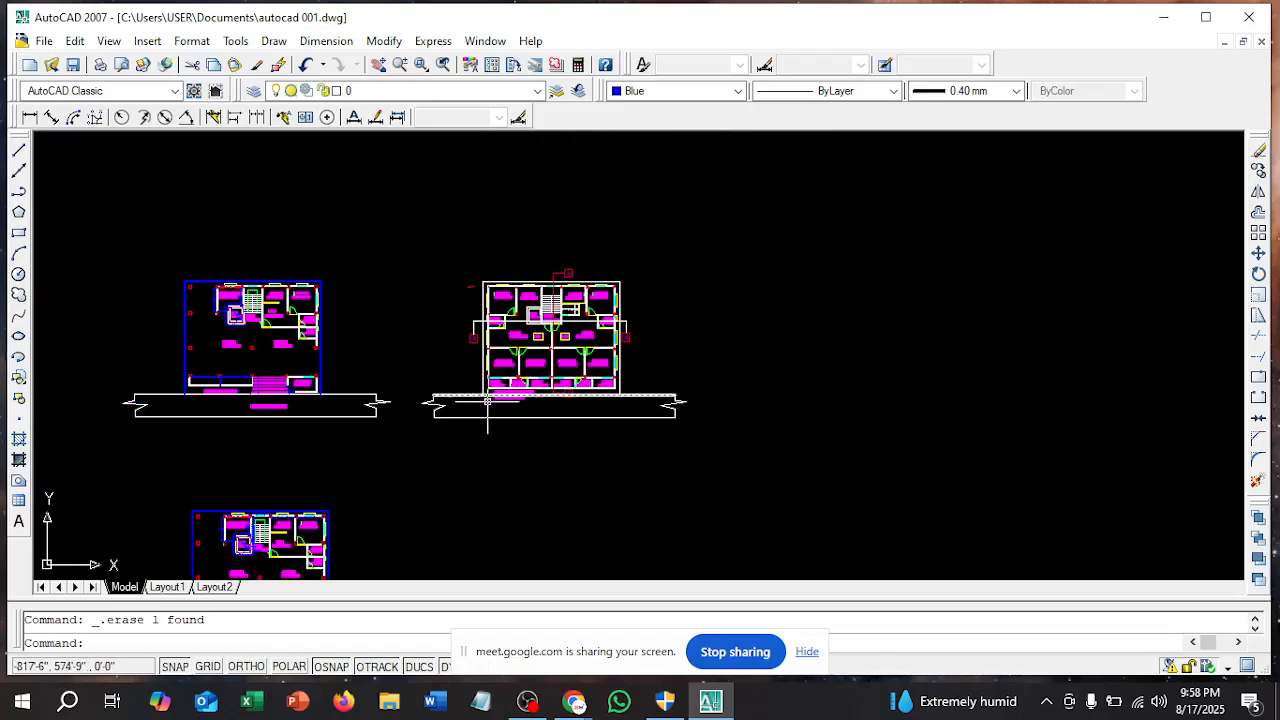
pyautogui.write('o')
pyautogui.press('Return')
pyautogui.click(705, 437)
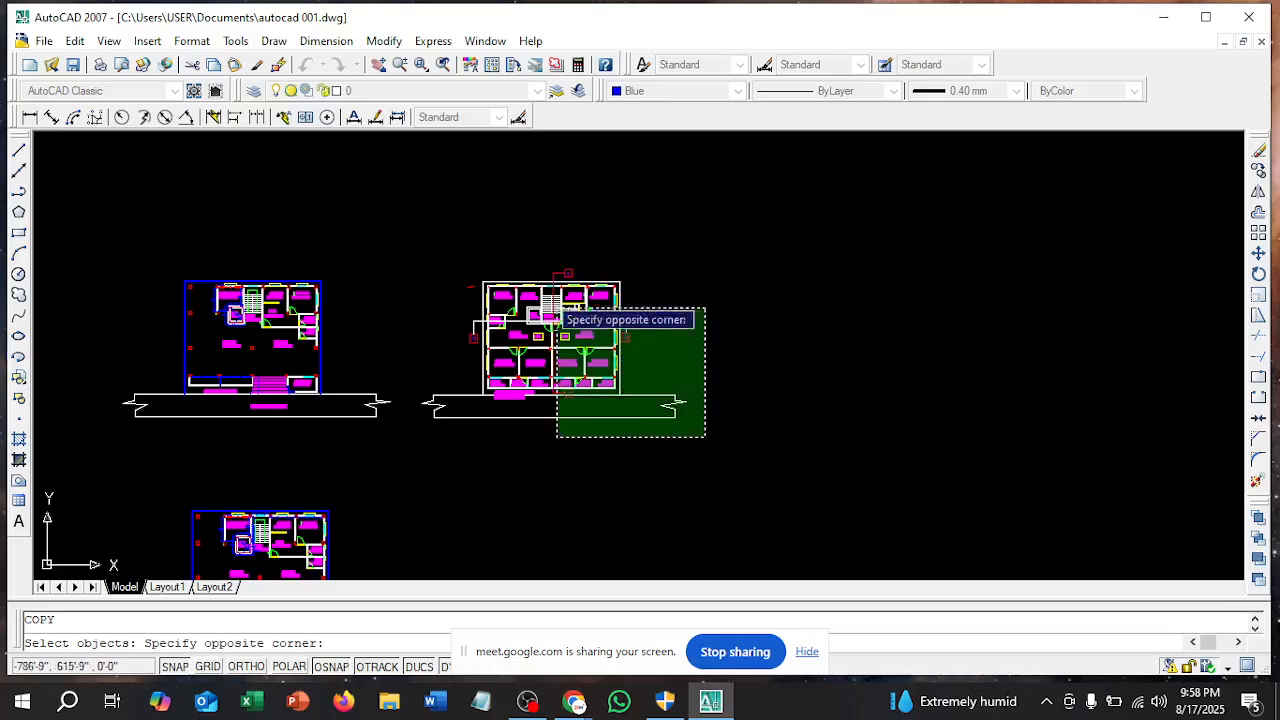
pyautogui.click(415, 257)
pyautogui.press('Return')
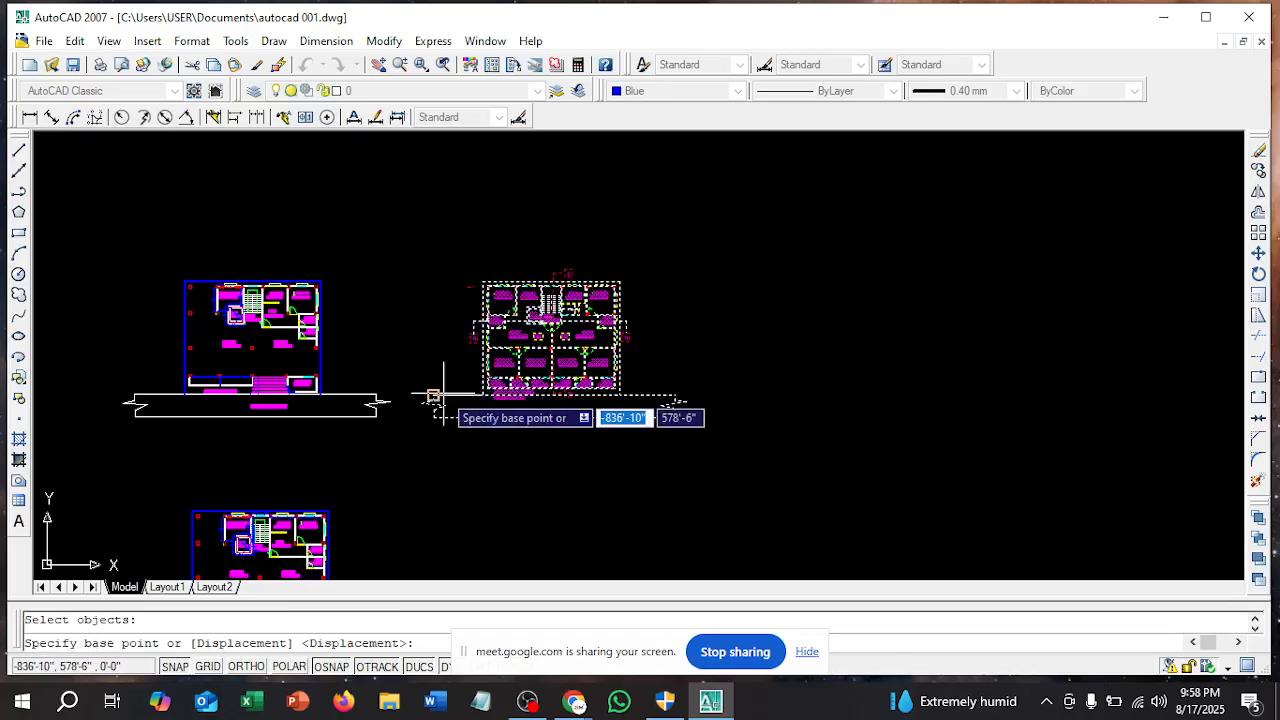
pyautogui.click(432, 396)
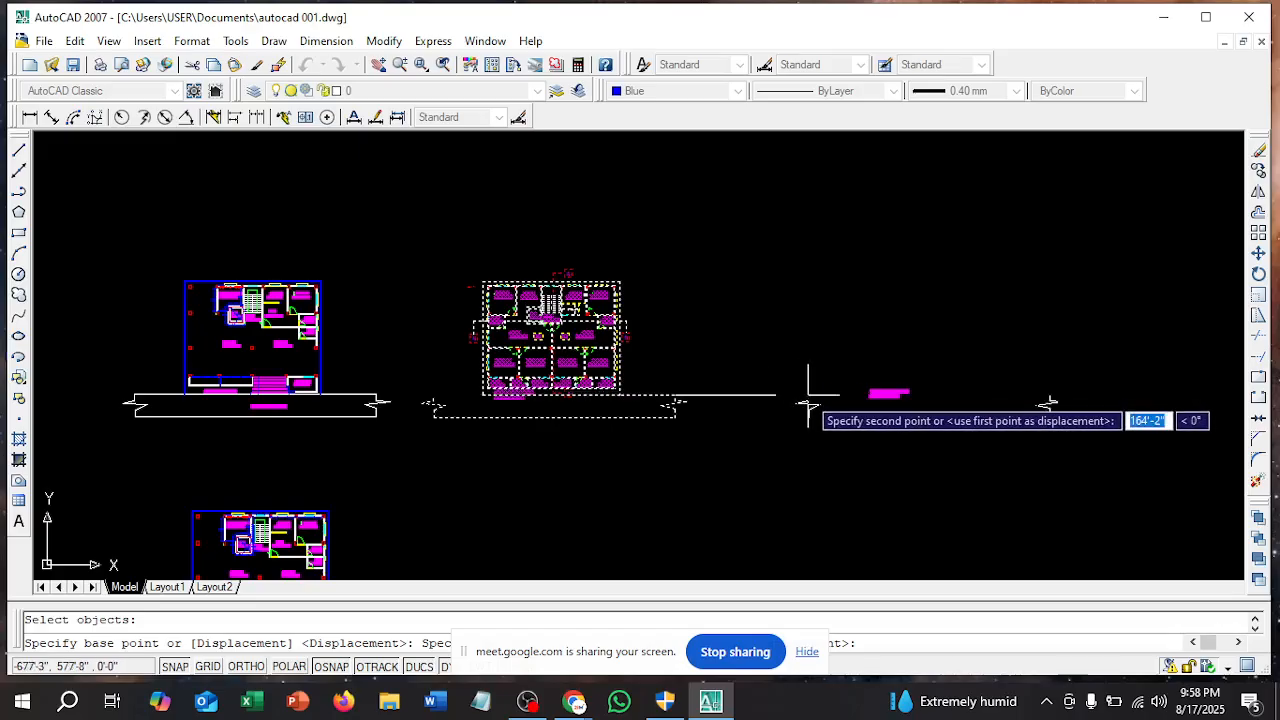
pyautogui.press('F8')
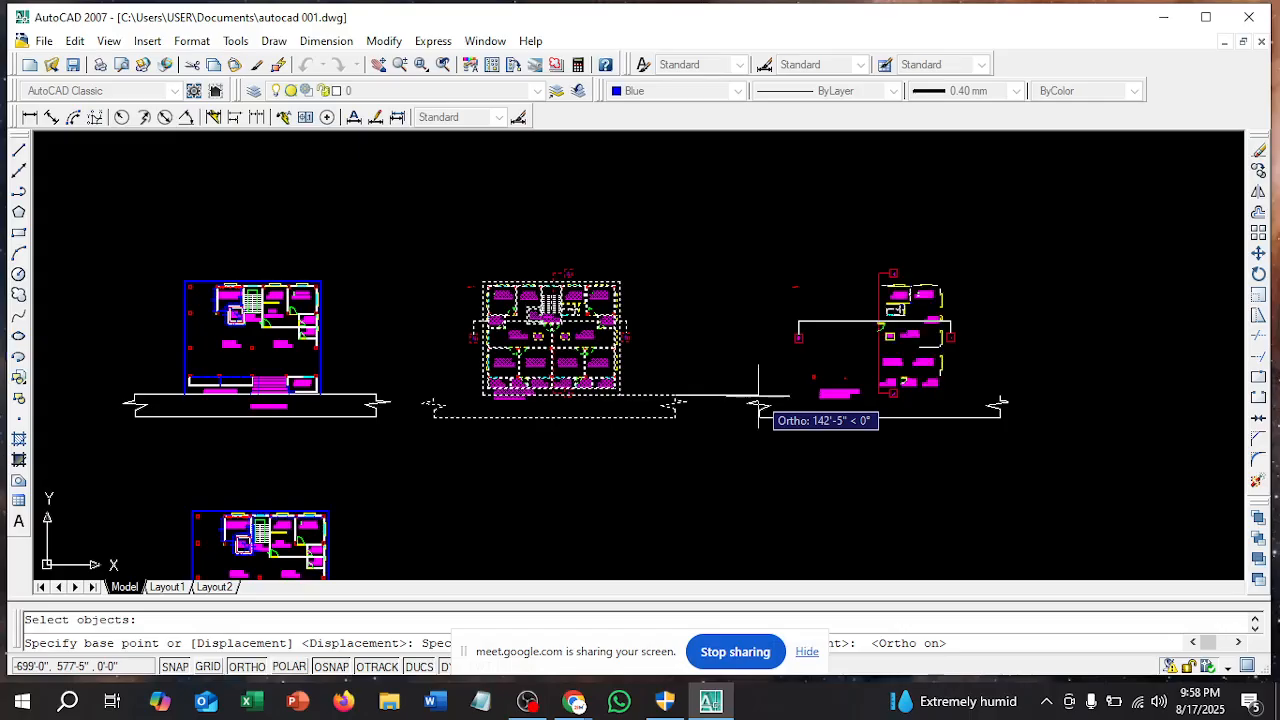
pyautogui.click(768, 396)
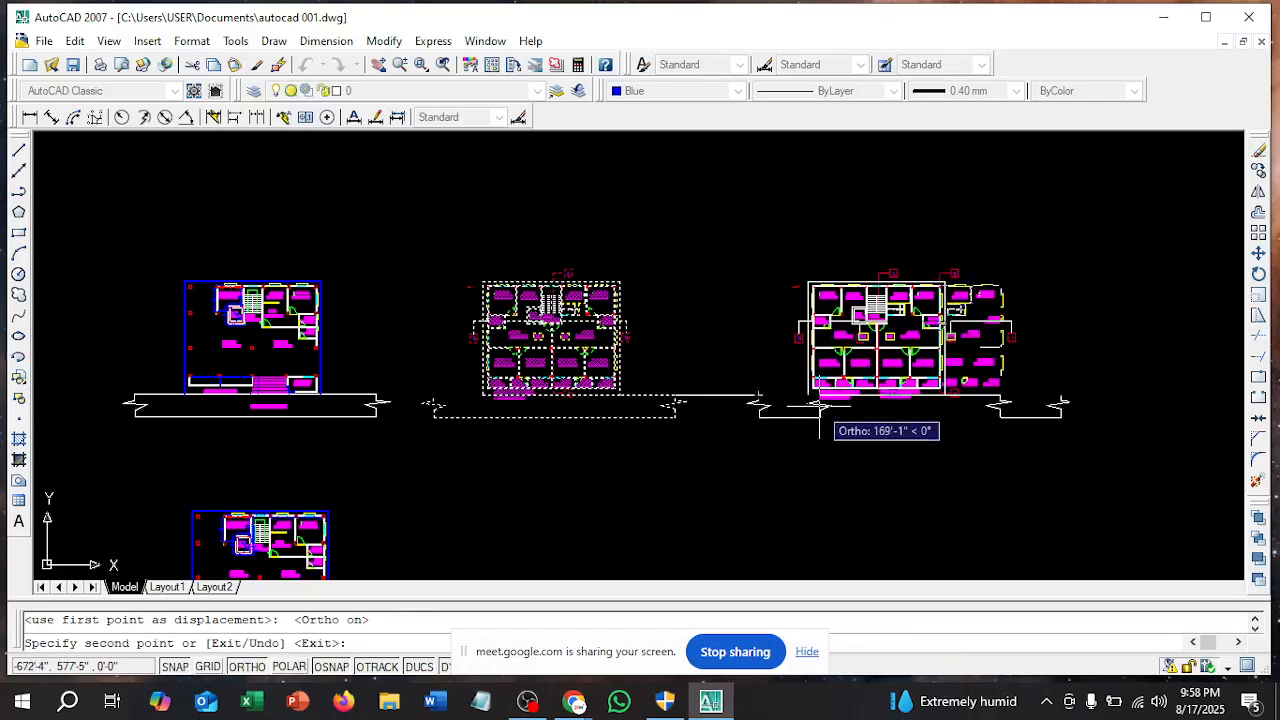
pyautogui.press('Escape')
# Examine the copied plan's unit layout, entrance doors and room labels, and the floor label under the original plan
pyautogui.scroll(4, 830, 405)
pyautogui.scroll(-4, 888, 460)
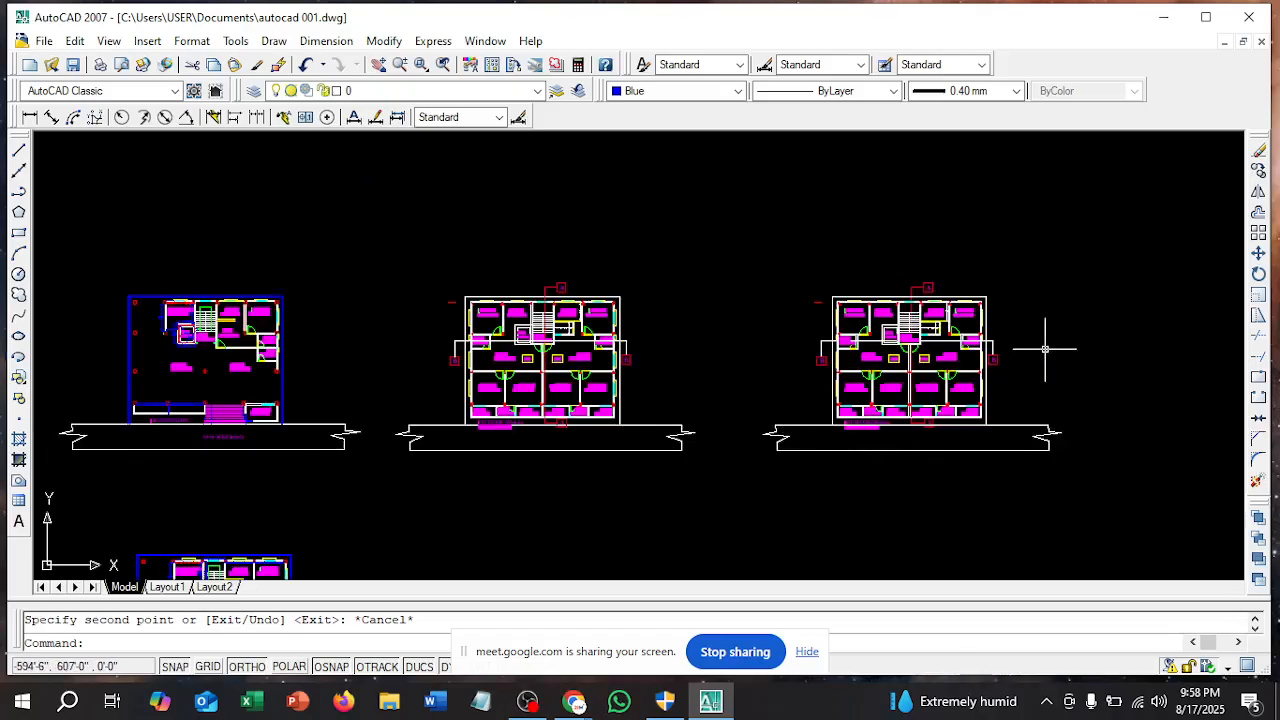
pyautogui.scroll(5, 768, 345)
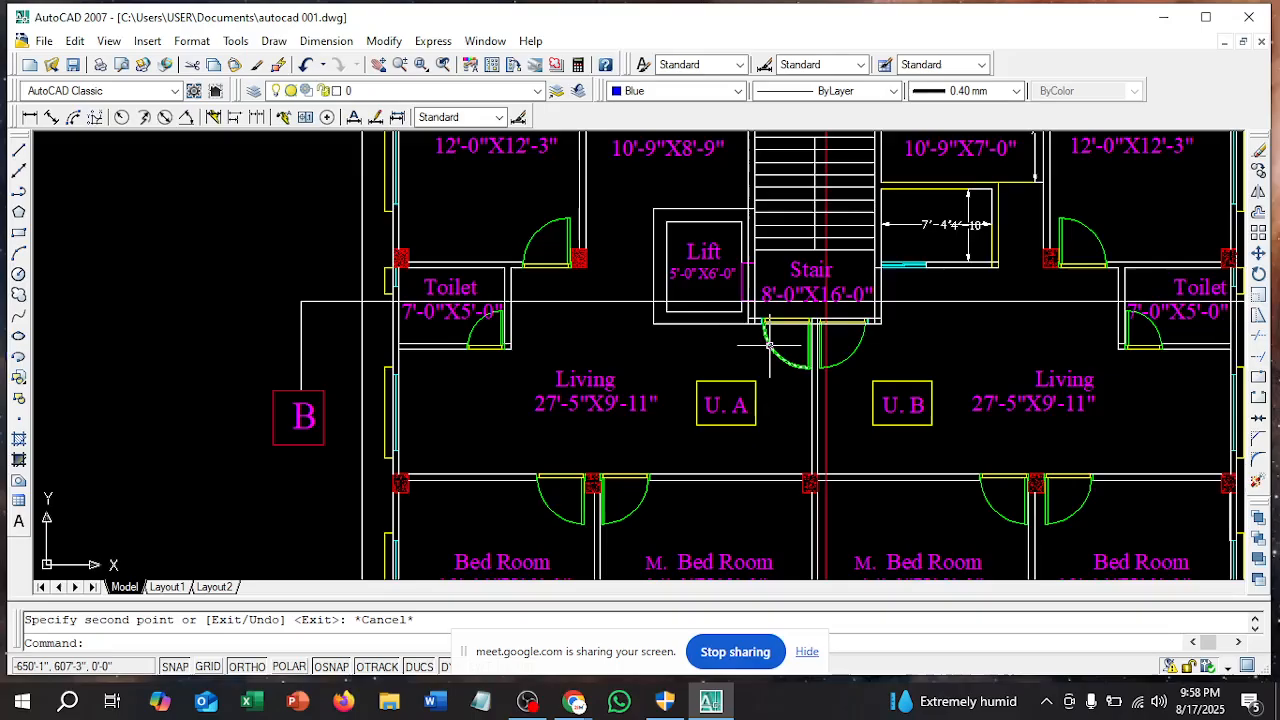
pyautogui.scroll(-2, 783, 362)
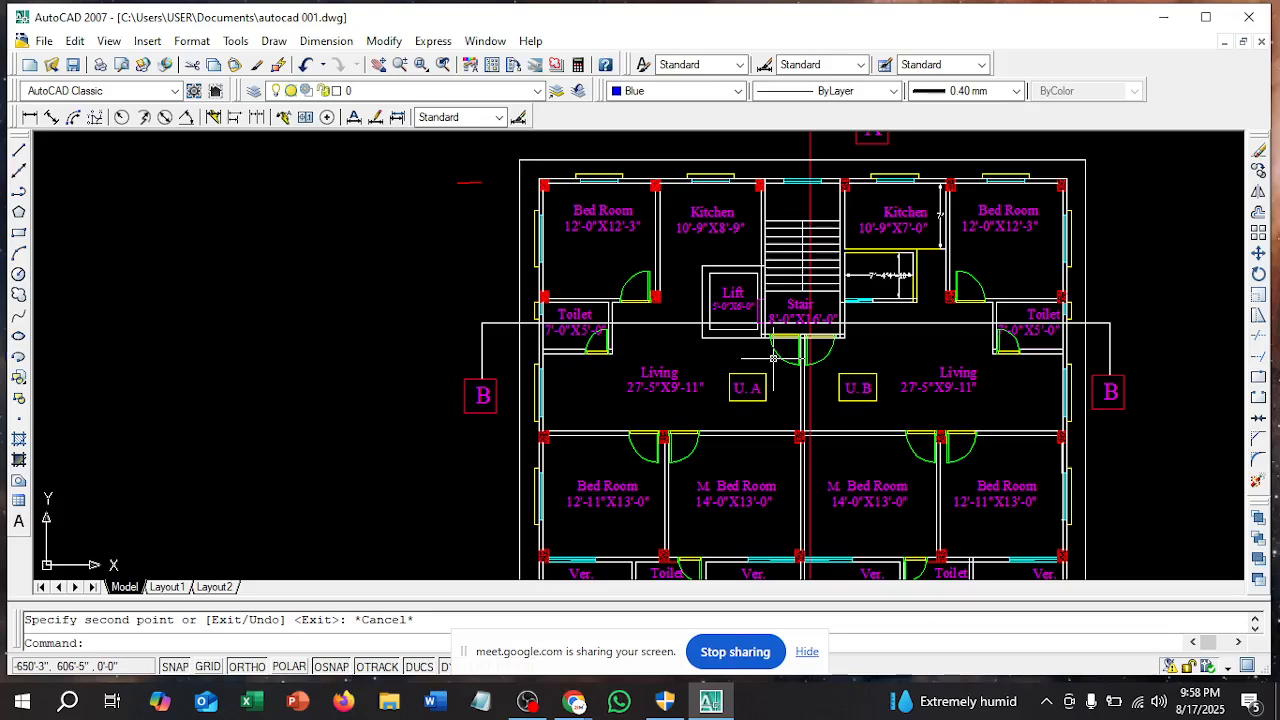
pyautogui.scroll(-1, 766, 338)
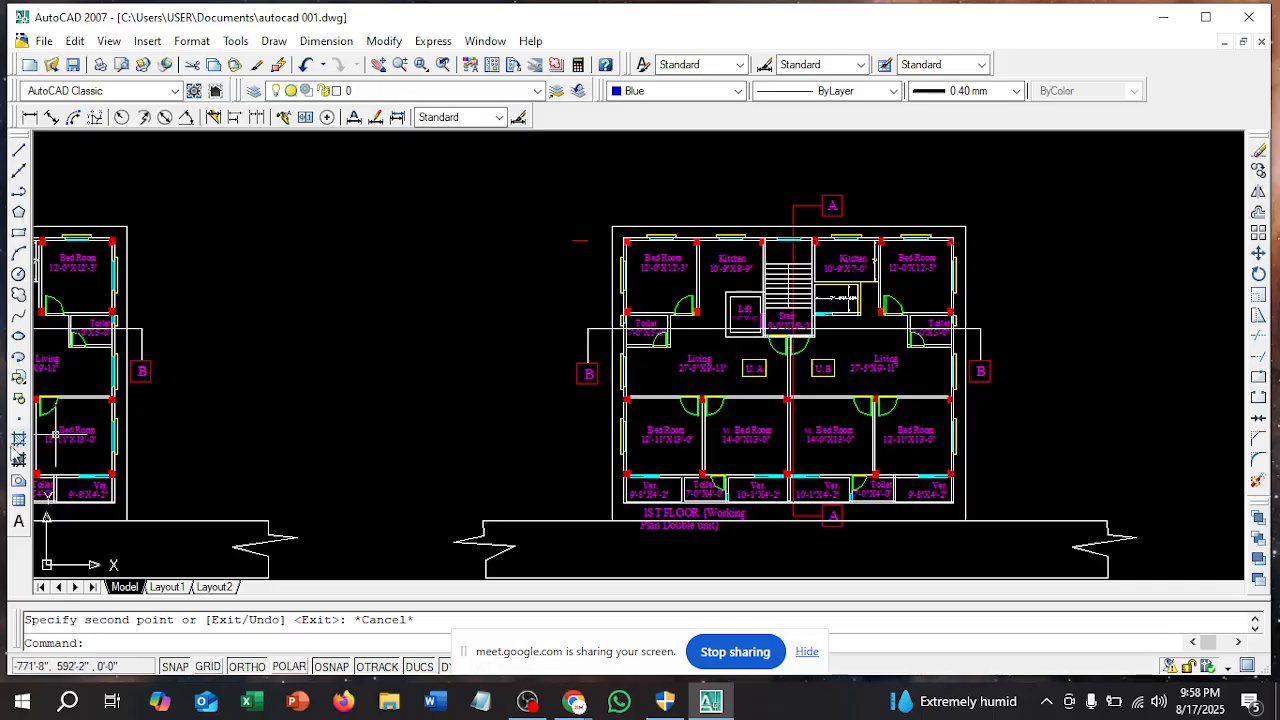
pyautogui.scroll(-4, 36, 458)
pyautogui.scroll(-3, 34, 500)
pyautogui.scroll(1, 30, 530)
pyautogui.scroll(8, 446, 410)
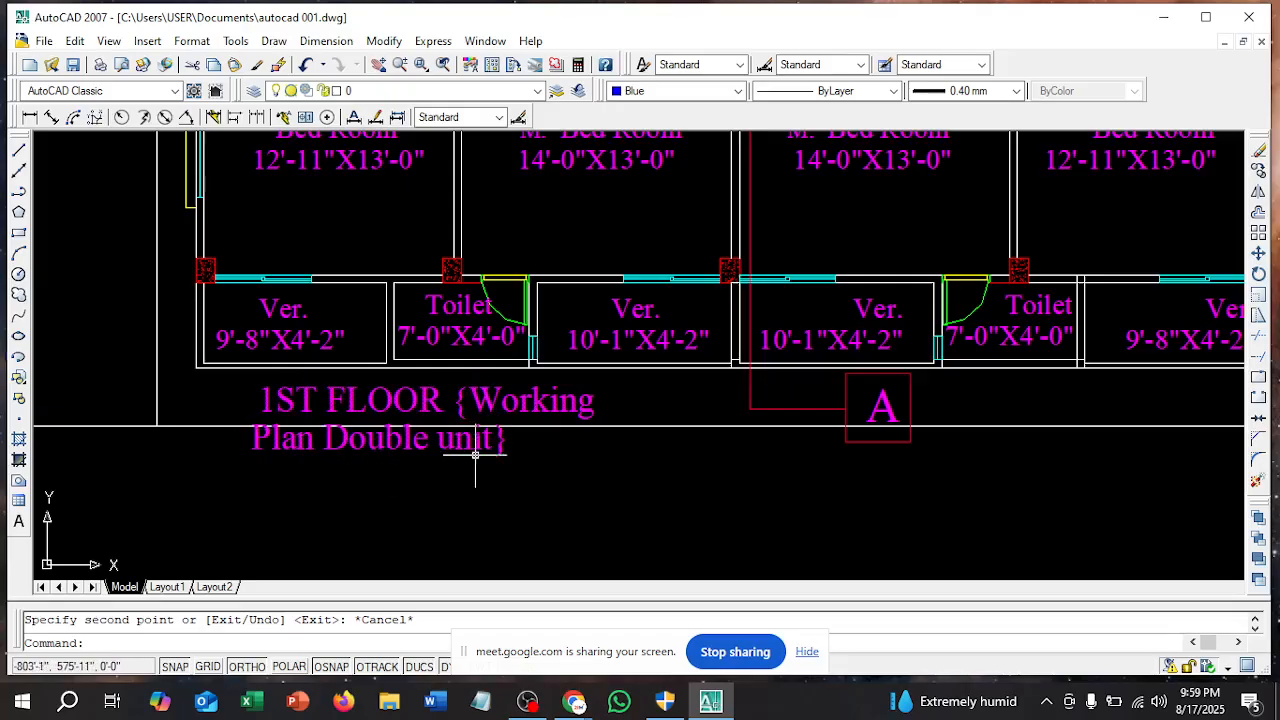
# Compare the original and copied first floor plans, including their room layouts and the floor labels beneath them
pyautogui.scroll(-5, 484, 450)
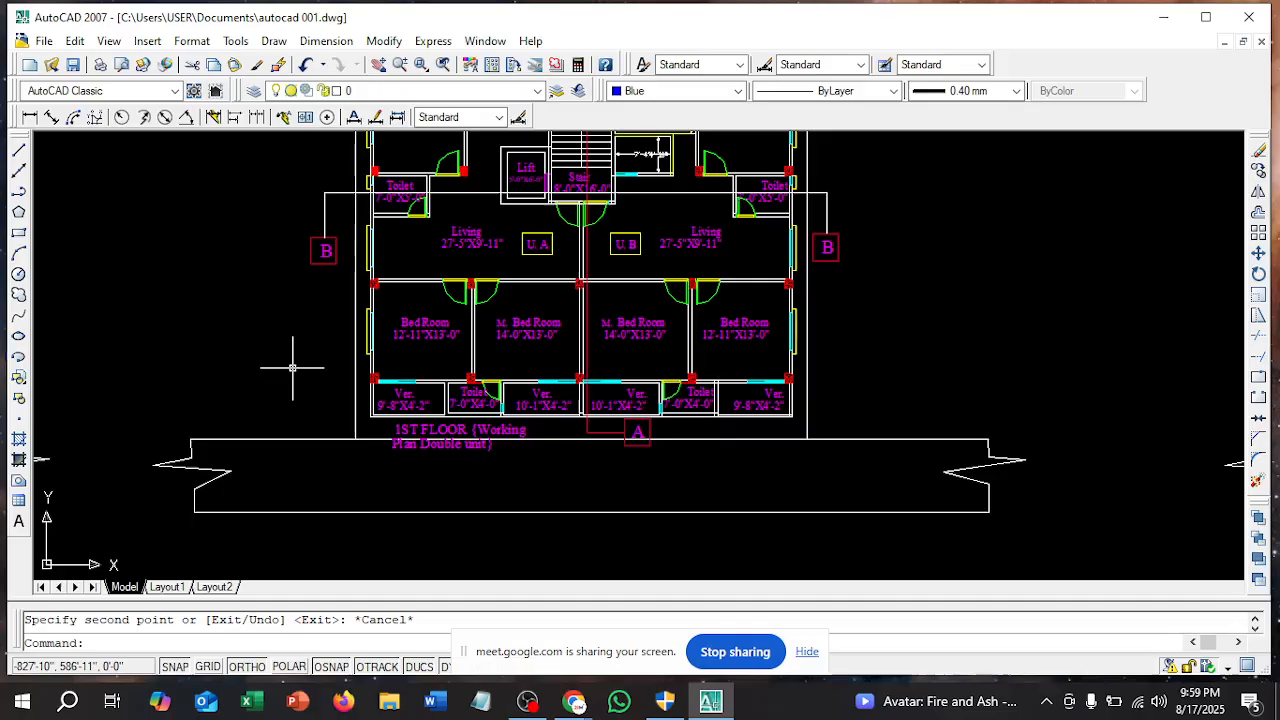
pyautogui.scroll(-2, 293, 368)
pyautogui.scroll(-2, 290, 365)
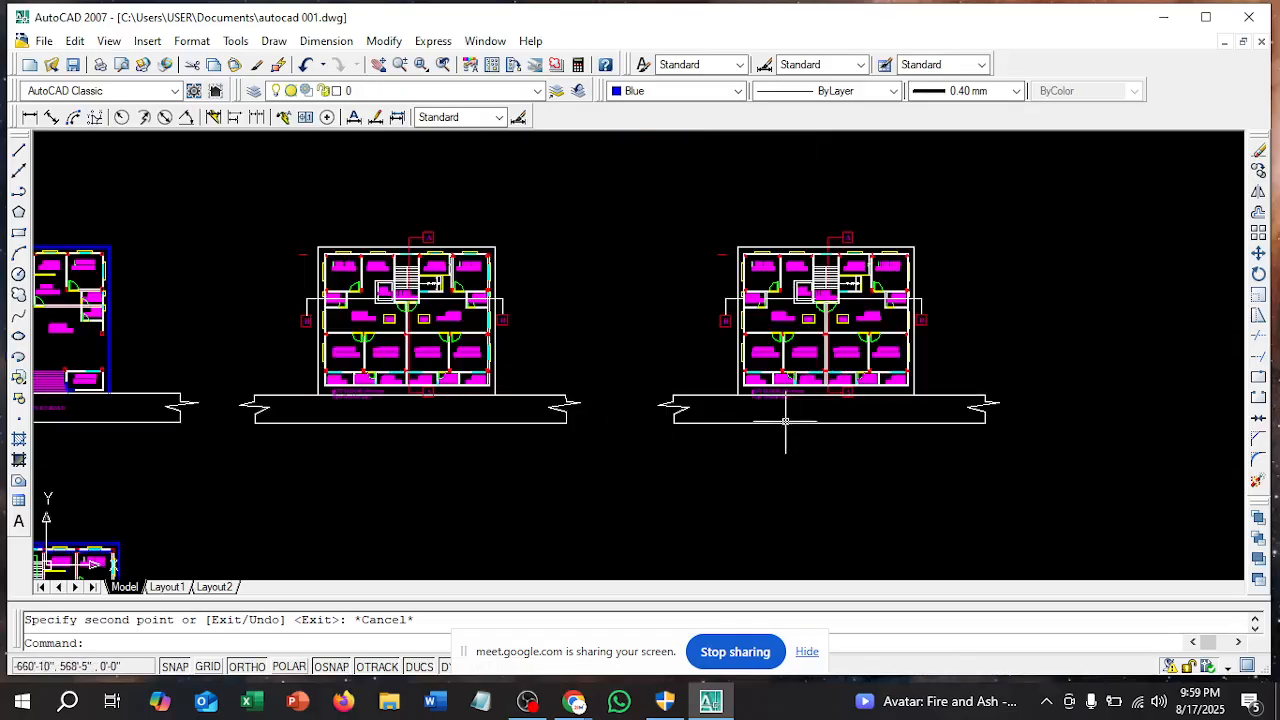
pyautogui.scroll(3, 790, 418)
pyautogui.scroll(5, 791, 390)
pyautogui.scroll(-2, 756, 370)
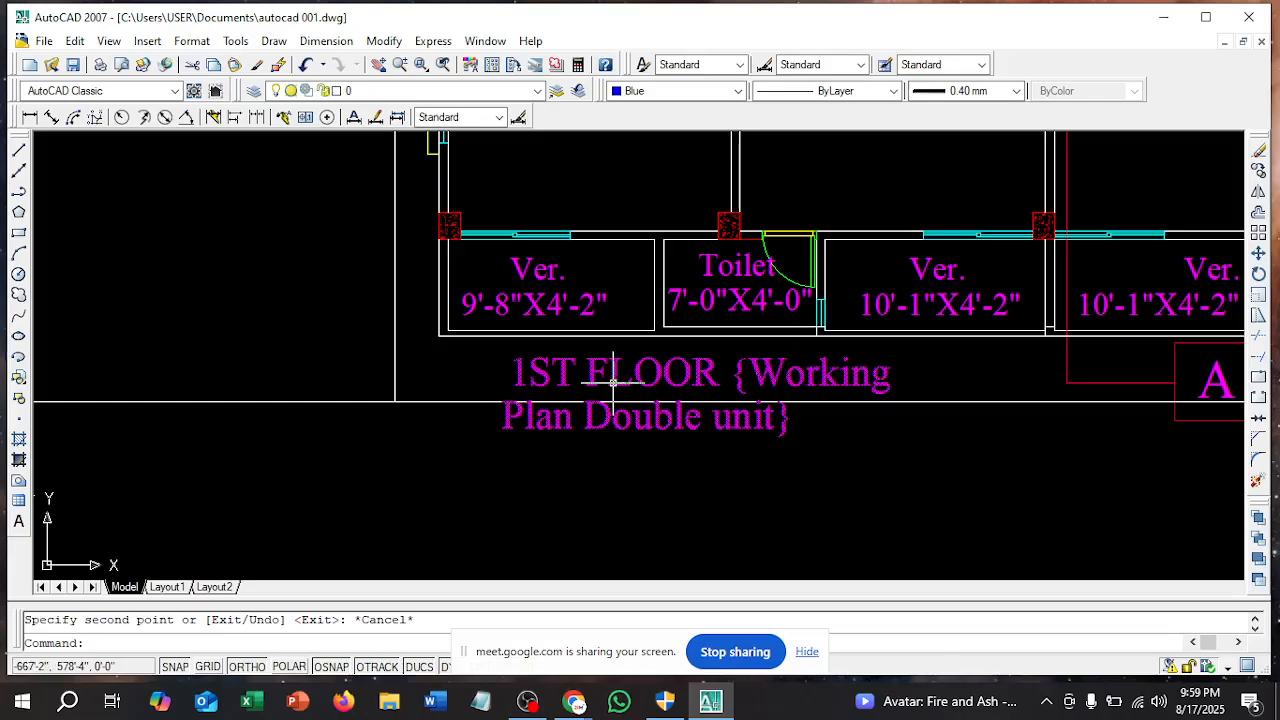
pyautogui.scroll(-5, 613, 382)
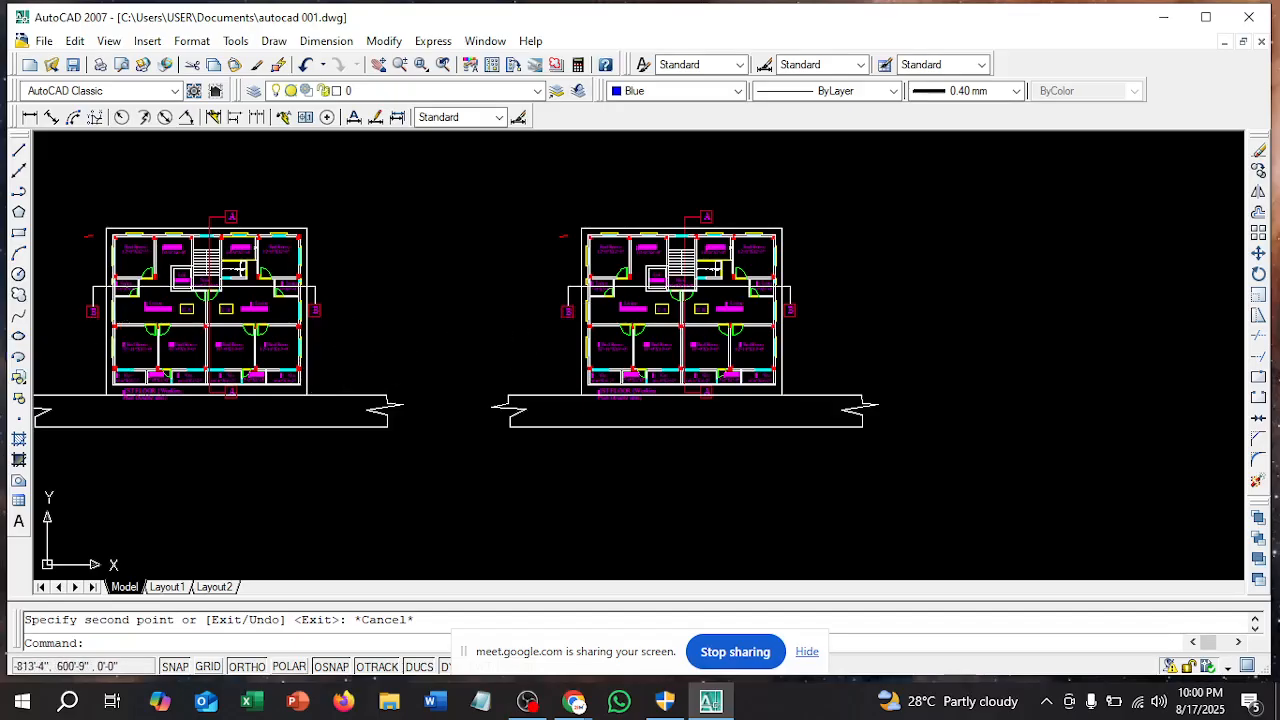
pyautogui.scroll(5, 127, 318)
pyautogui.scroll(-3, 150, 314)
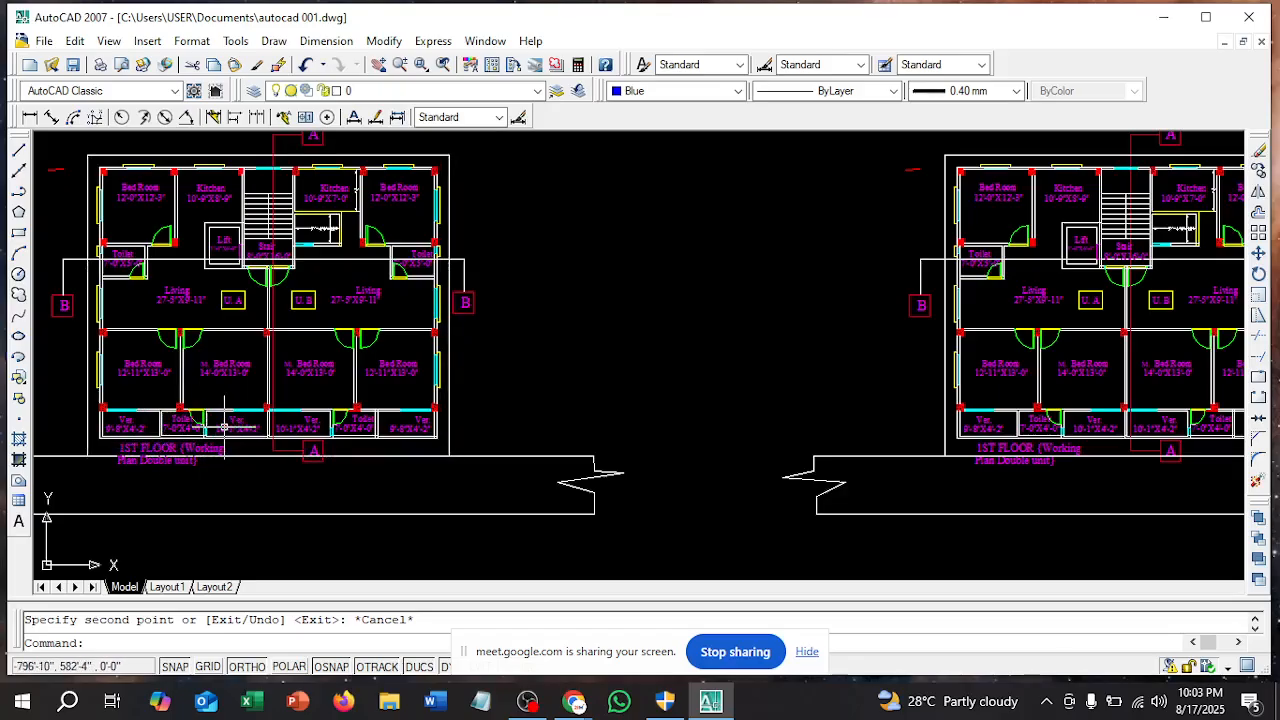
pyautogui.scroll(-2, 197, 415)
pyautogui.scroll(1, 775, 445)
pyautogui.scroll(2, 760, 470)
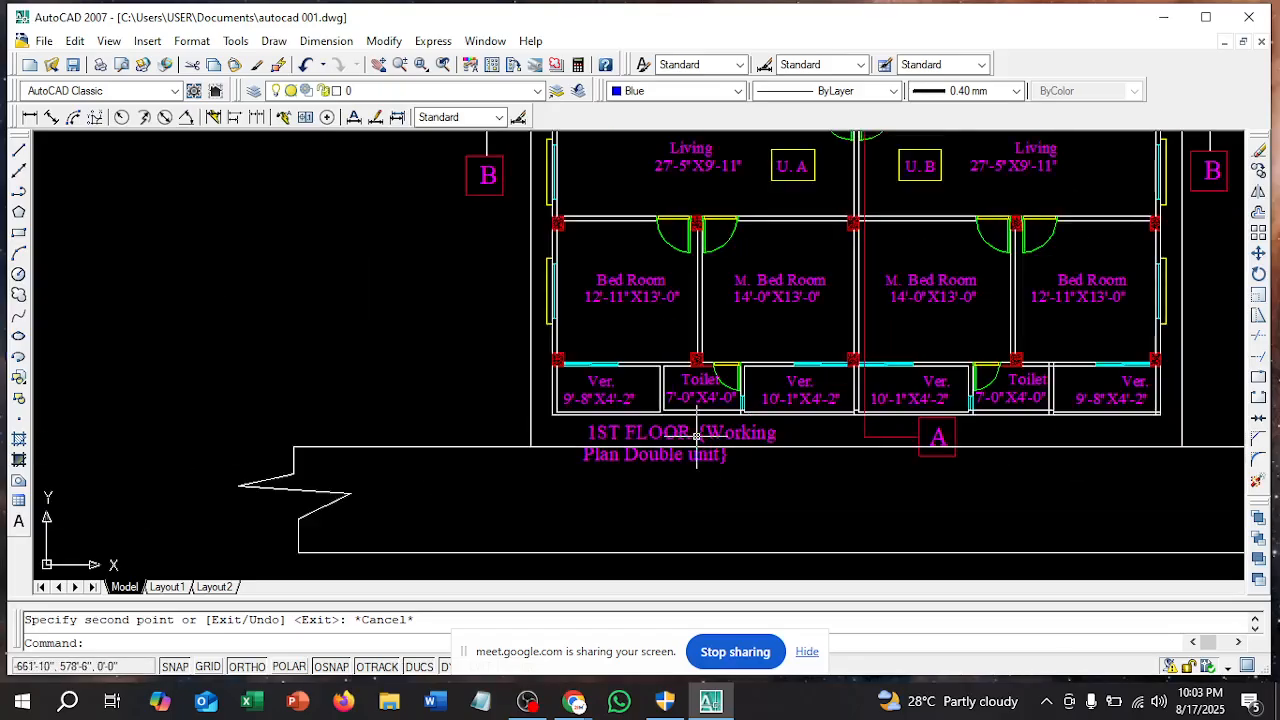
# Examine the floor label and surrounding rooms of the original first floor plan, and its position relative to the copy
pyautogui.scroll(-3, 530, 416)
pyautogui.scroll(2, 530, 416)
pyautogui.scroll(-3, 531, 416)
pyautogui.scroll(5, 545, 375)
pyautogui.scroll(-2, 437, 374)
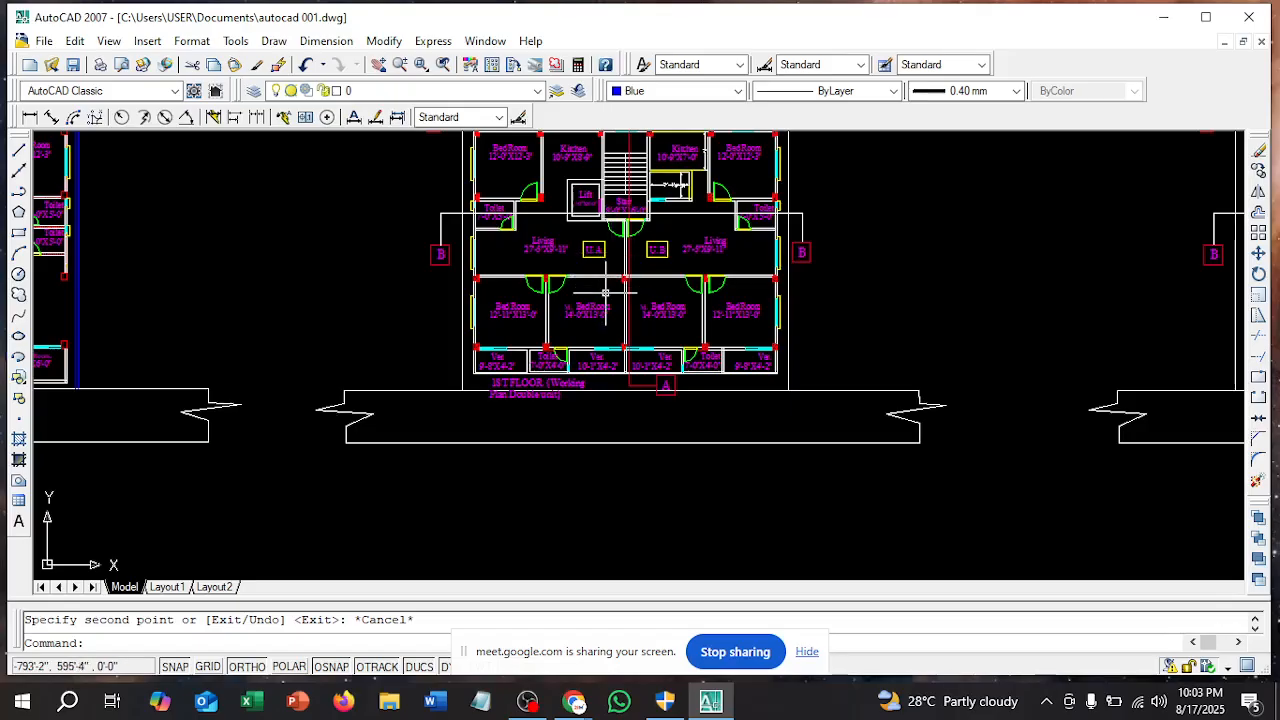
pyautogui.scroll(3, 520, 406)
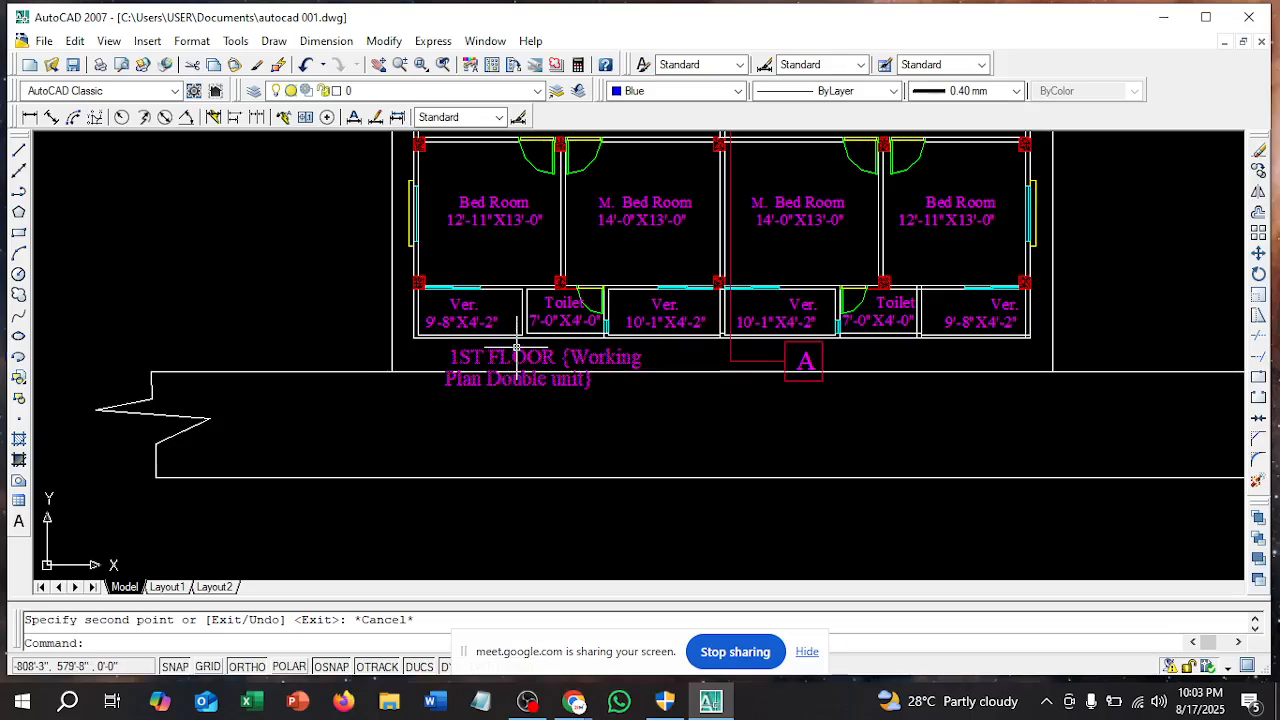
pyautogui.scroll(-3, 514, 378)
pyautogui.scroll(2, 578, 292)
pyautogui.scroll(1, 578, 292)
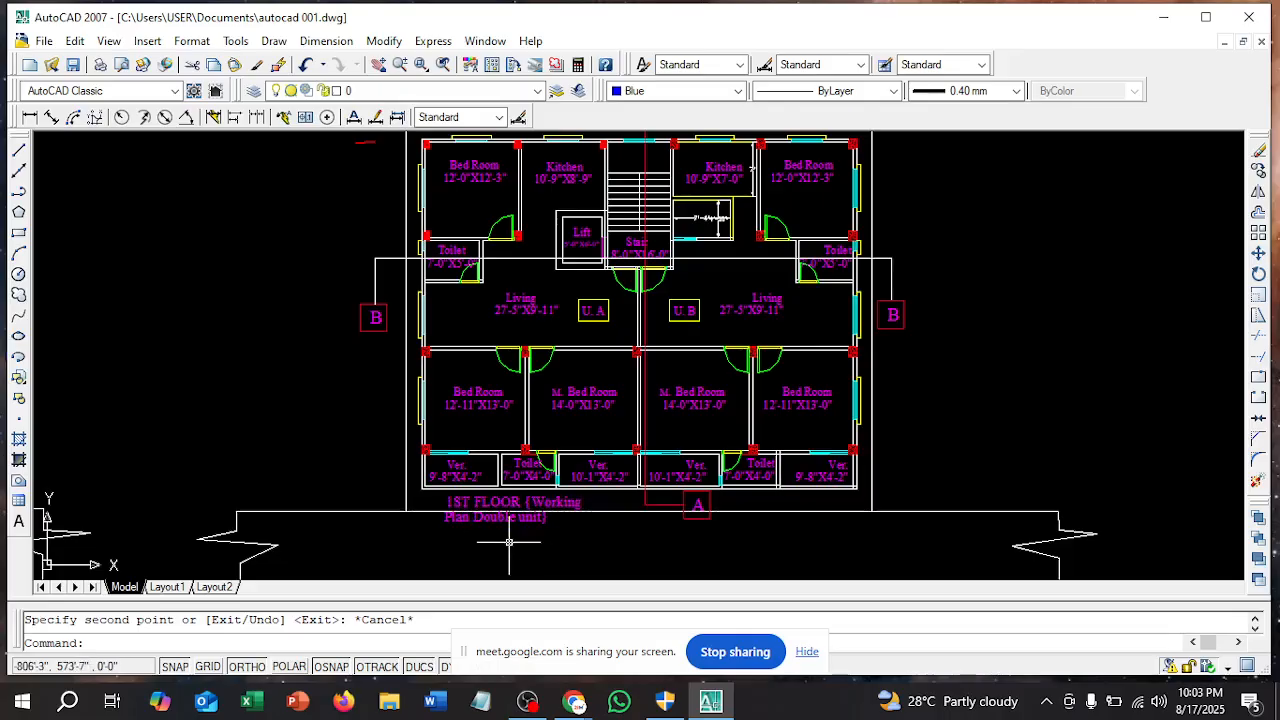
pyautogui.scroll(-4, 382, 438)
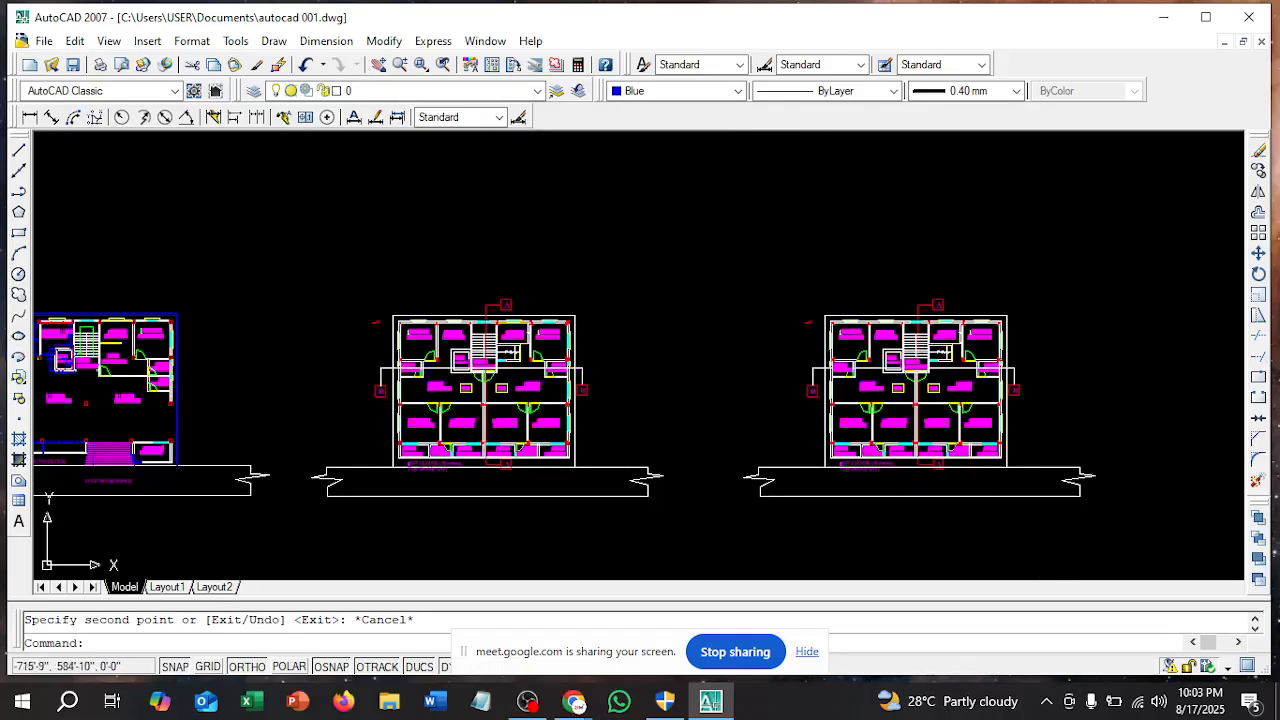
# Replace "1ST" with "4th to 7 th" in the floor label under the copied plan
pyautogui.scroll(4, 894, 465)
pyautogui.scroll(-3, 677, 462)
pyautogui.scroll(5, 827, 485)
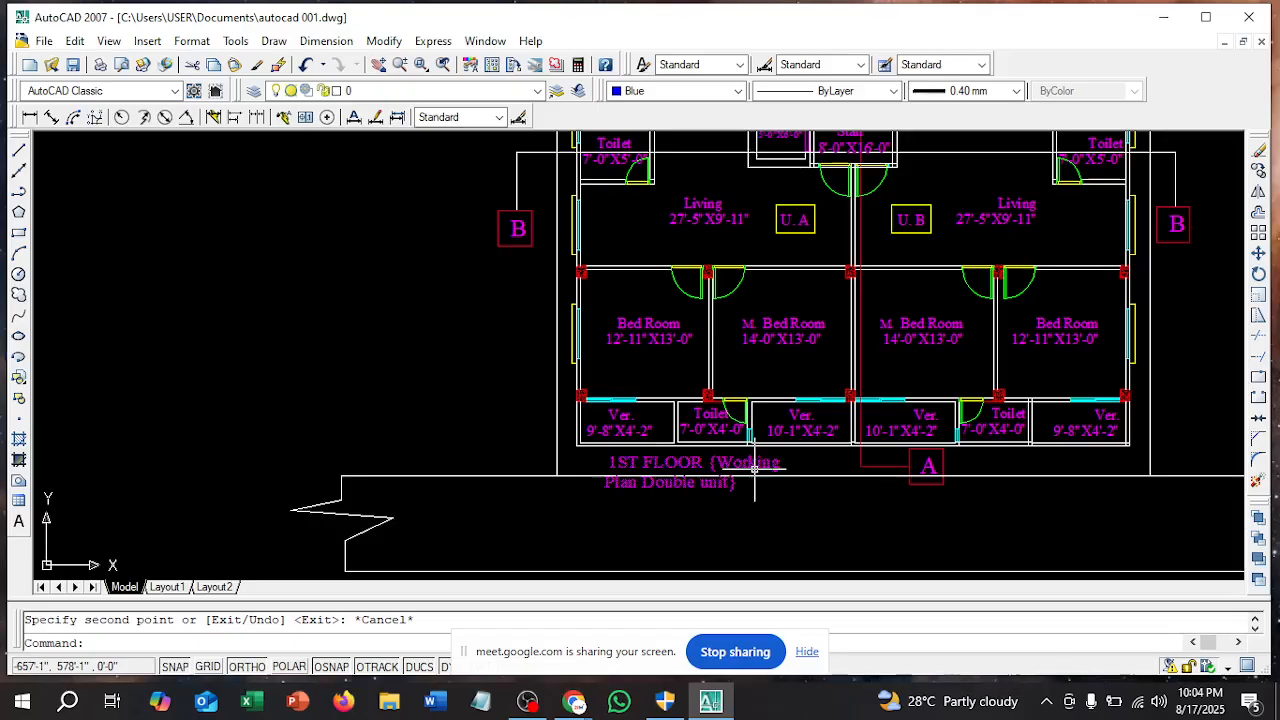
pyautogui.click(620, 465)
pyautogui.doubleClick(620, 465)
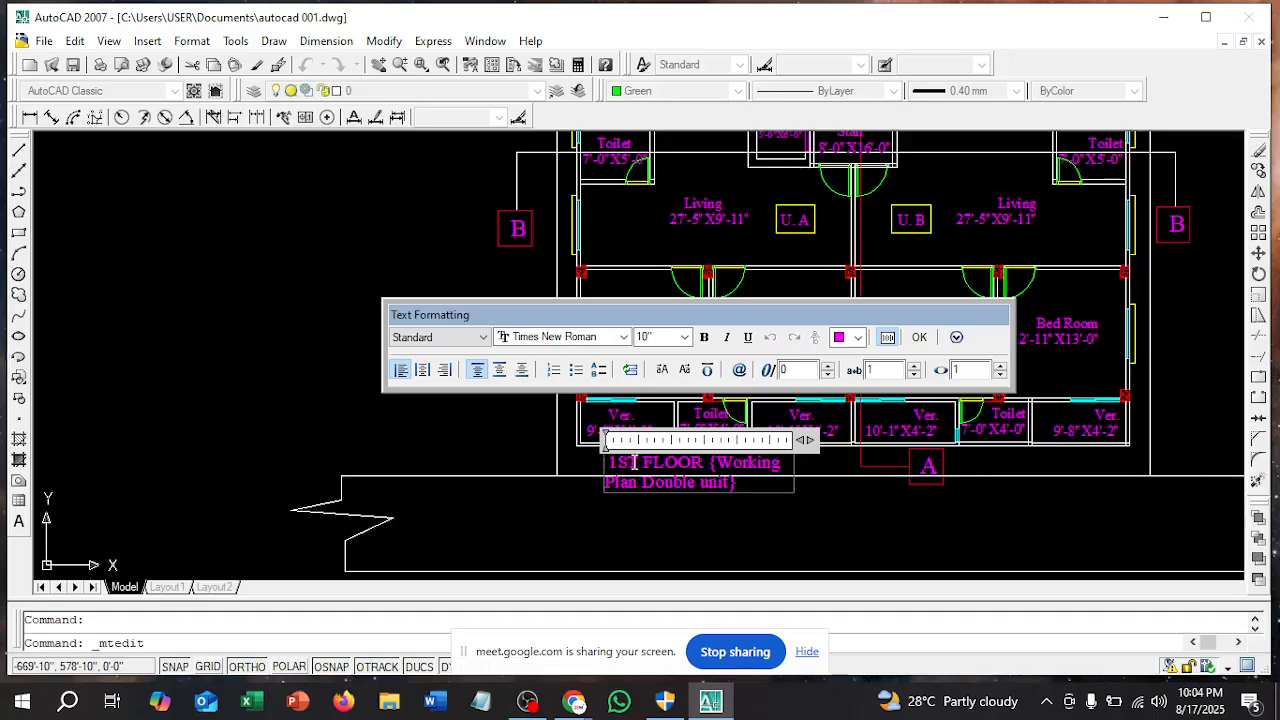
pyautogui.moveTo(639, 463); pyautogui.dragTo(604, 465)
pyautogui.press('Delete')
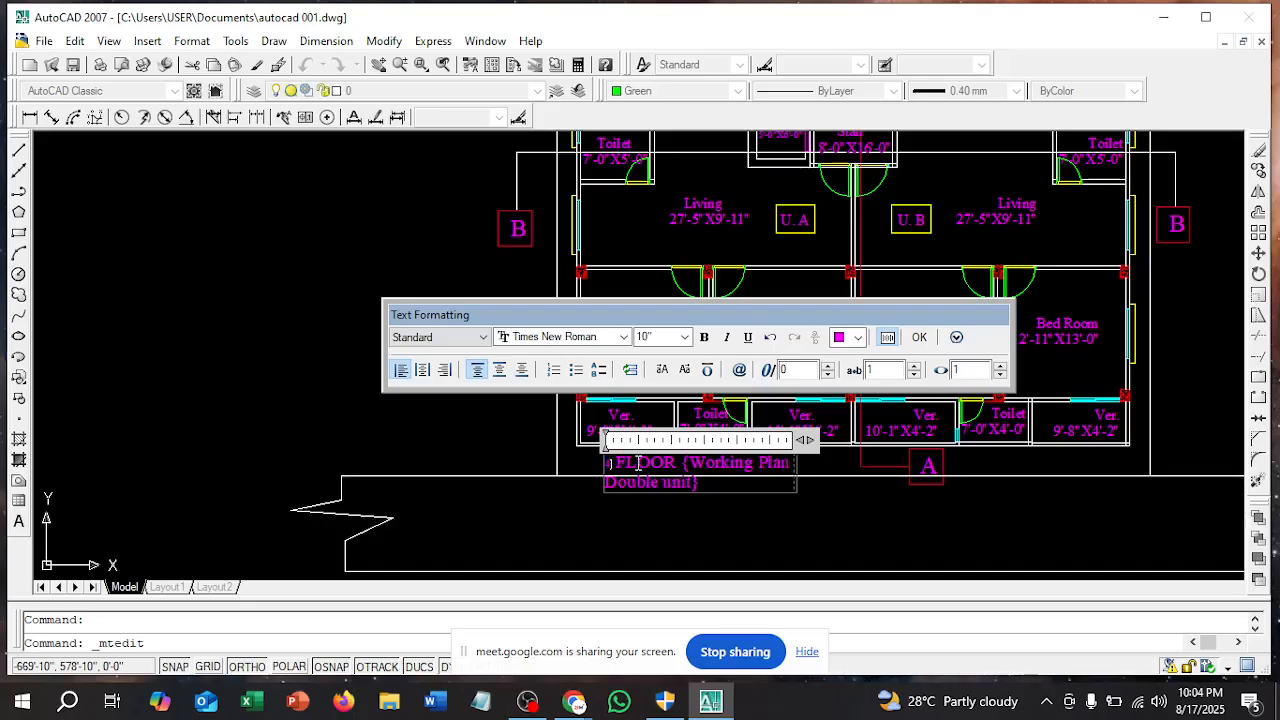
pyautogui.press('Delete')
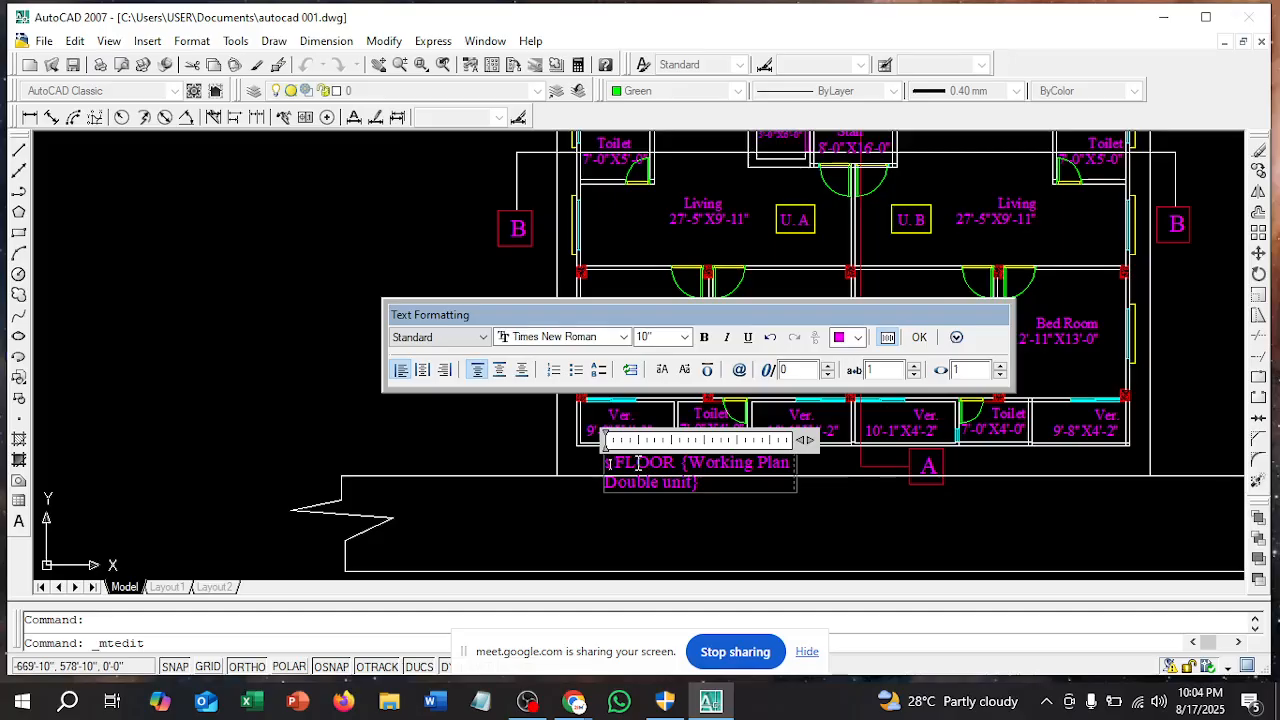
pyautogui.press('Delete')
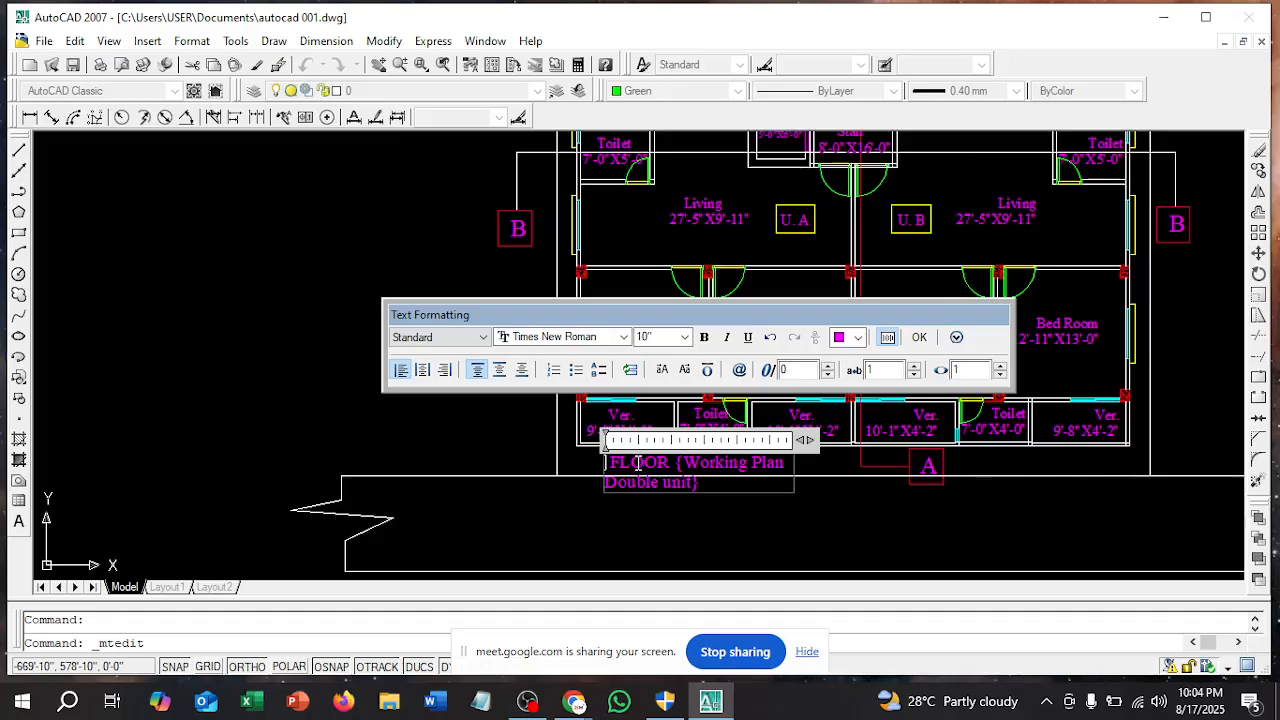
pyautogui.write('4th to')
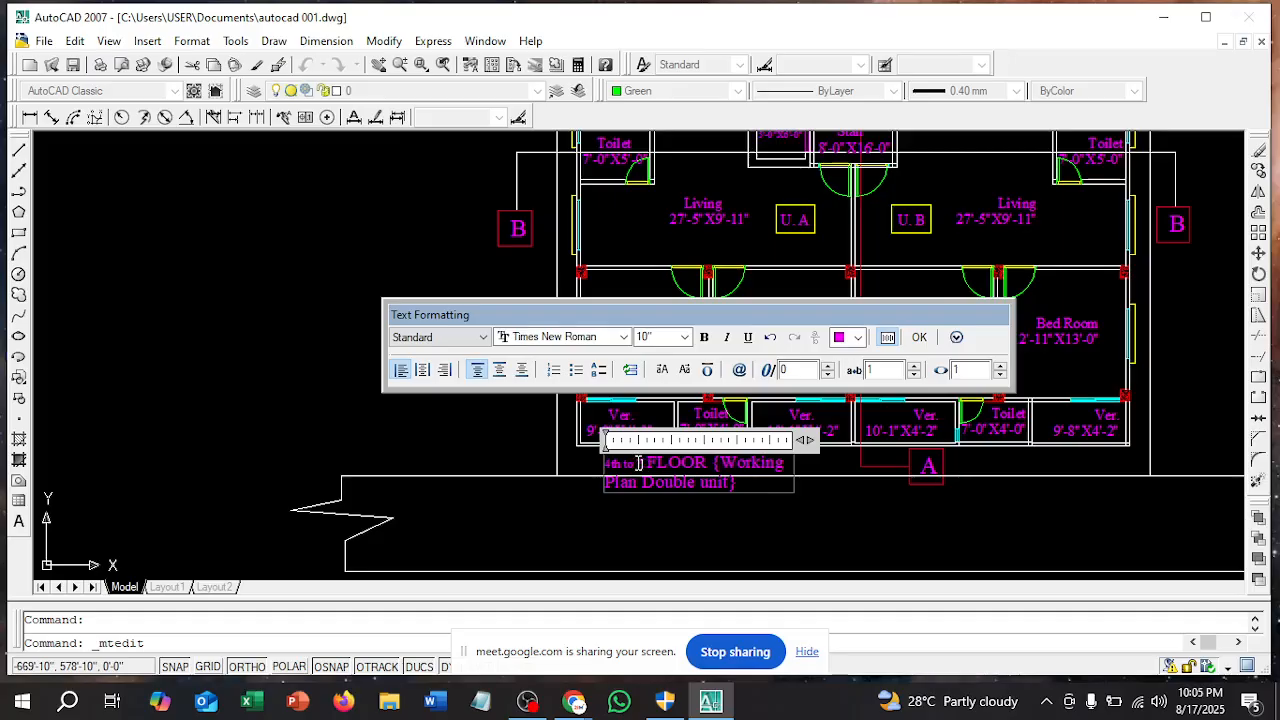
pyautogui.write(' 1')
pyautogui.write('th')
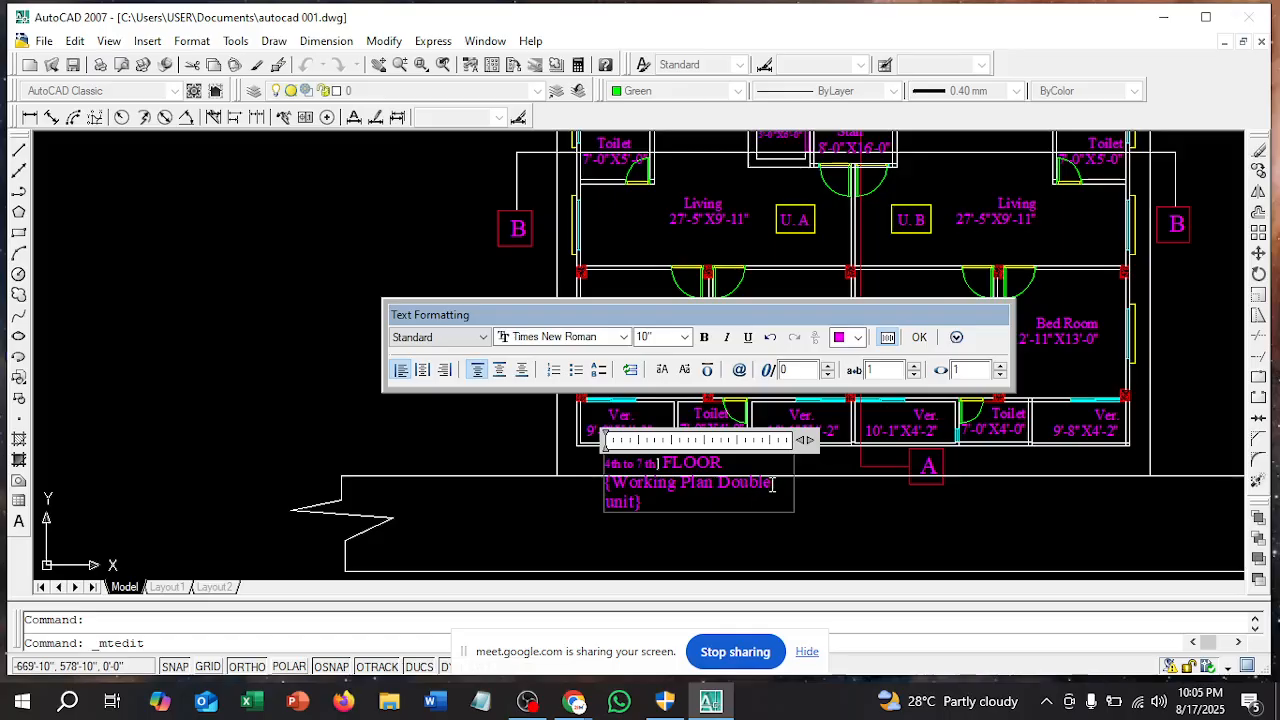
# Replace "Double" with "single" in the second line of the copied plan's floor label
pyautogui.moveTo(770, 483); pyautogui.dragTo(724, 483)
pyautogui.press('Delete')
pyautogui.write('in')
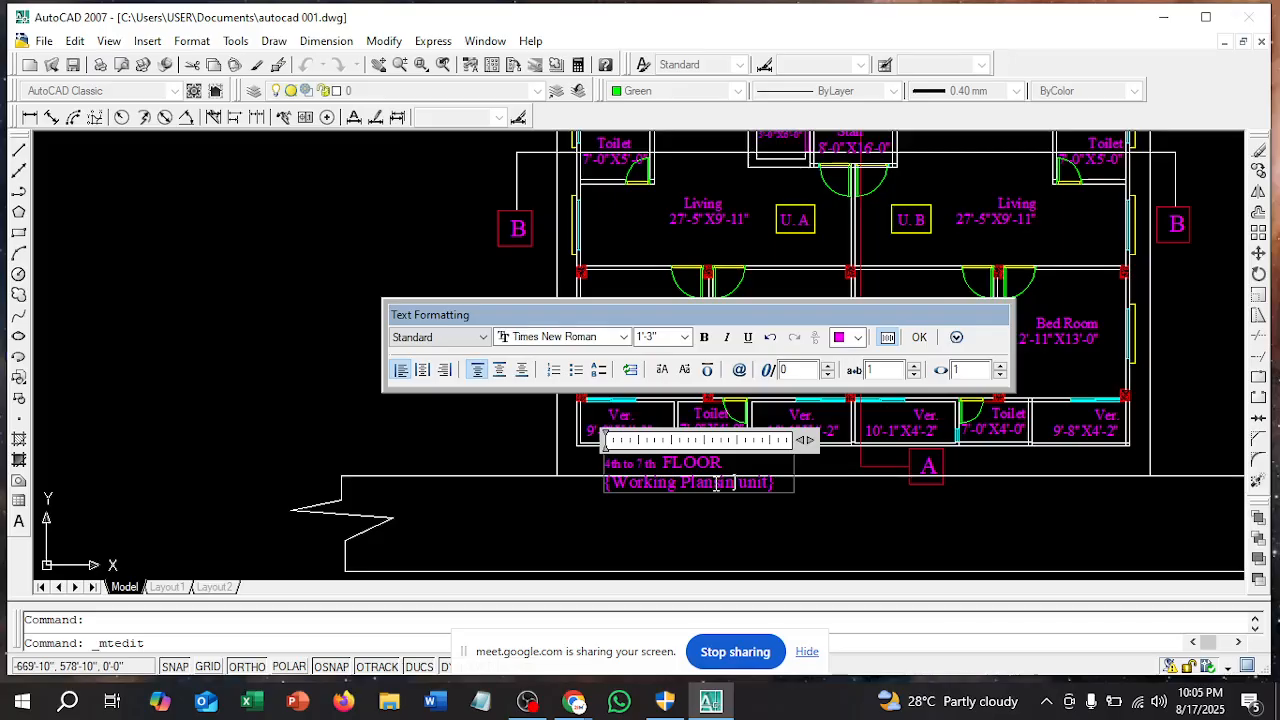
pyautogui.write('gle')
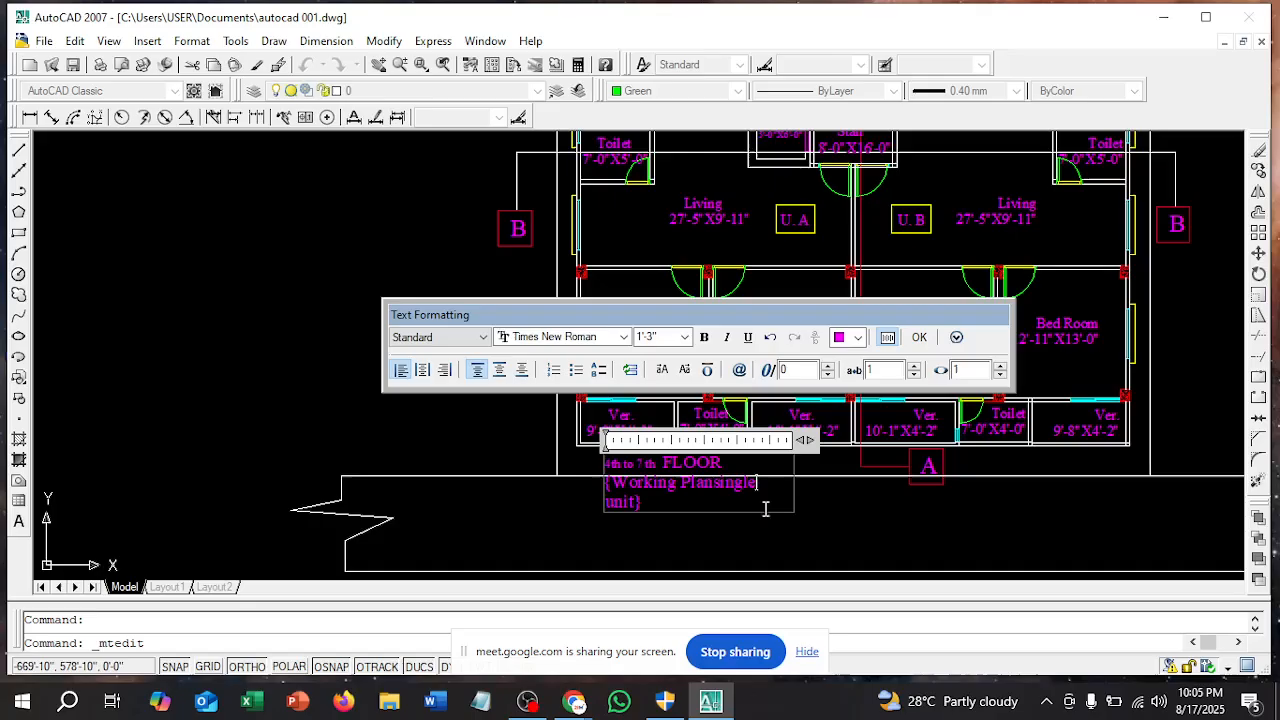
# Set the text height of "4th to 7 th" in the floor label to 15 and finish editing the label
pyautogui.moveTo(657, 465); pyautogui.dragTo(603, 465)
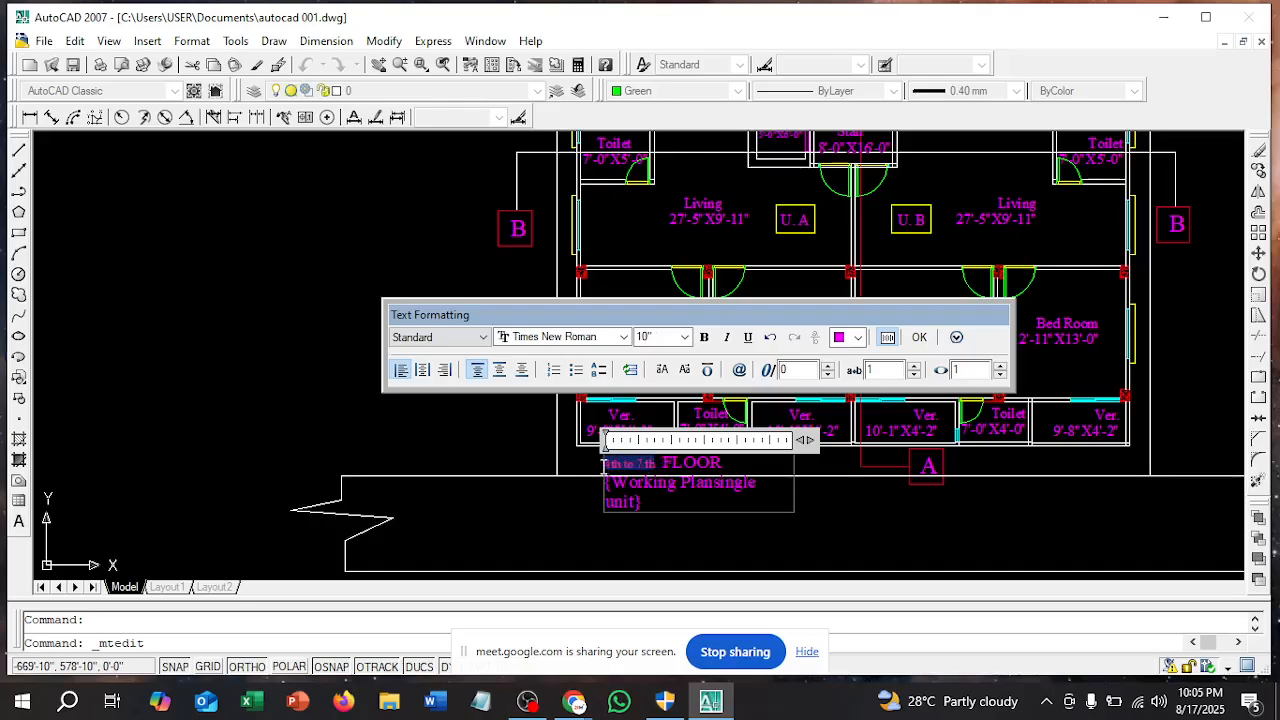
pyautogui.click(657, 338)
pyautogui.write('15')
pyautogui.press('Return')
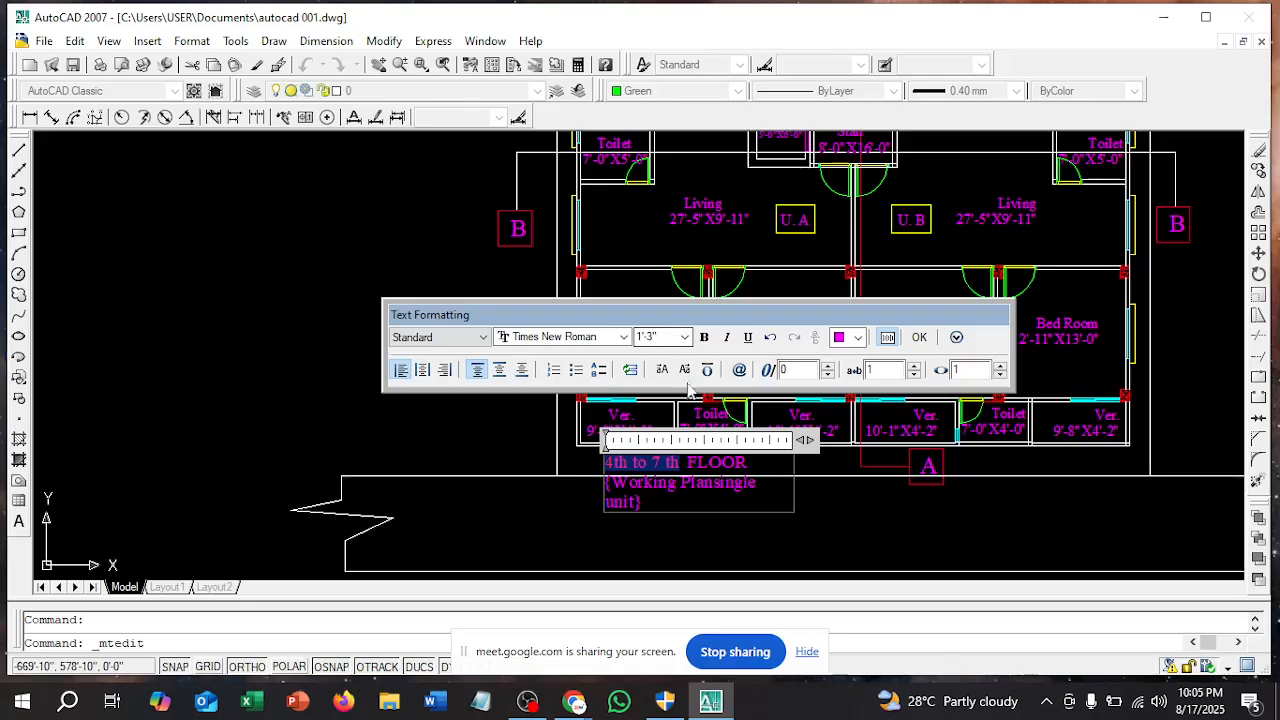
pyautogui.click(920, 337)
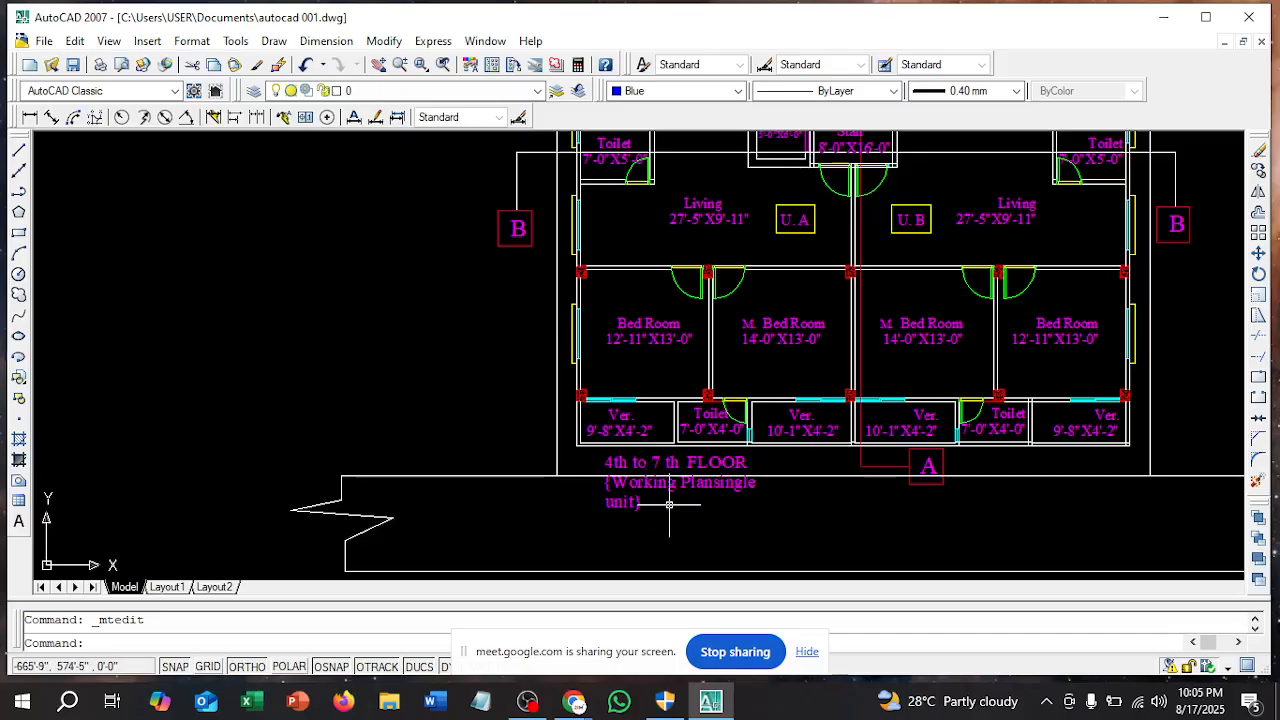
# Insert the missing space between "Plan" and "single" in the 4th to 7th floor label
pyautogui.click(712, 494)
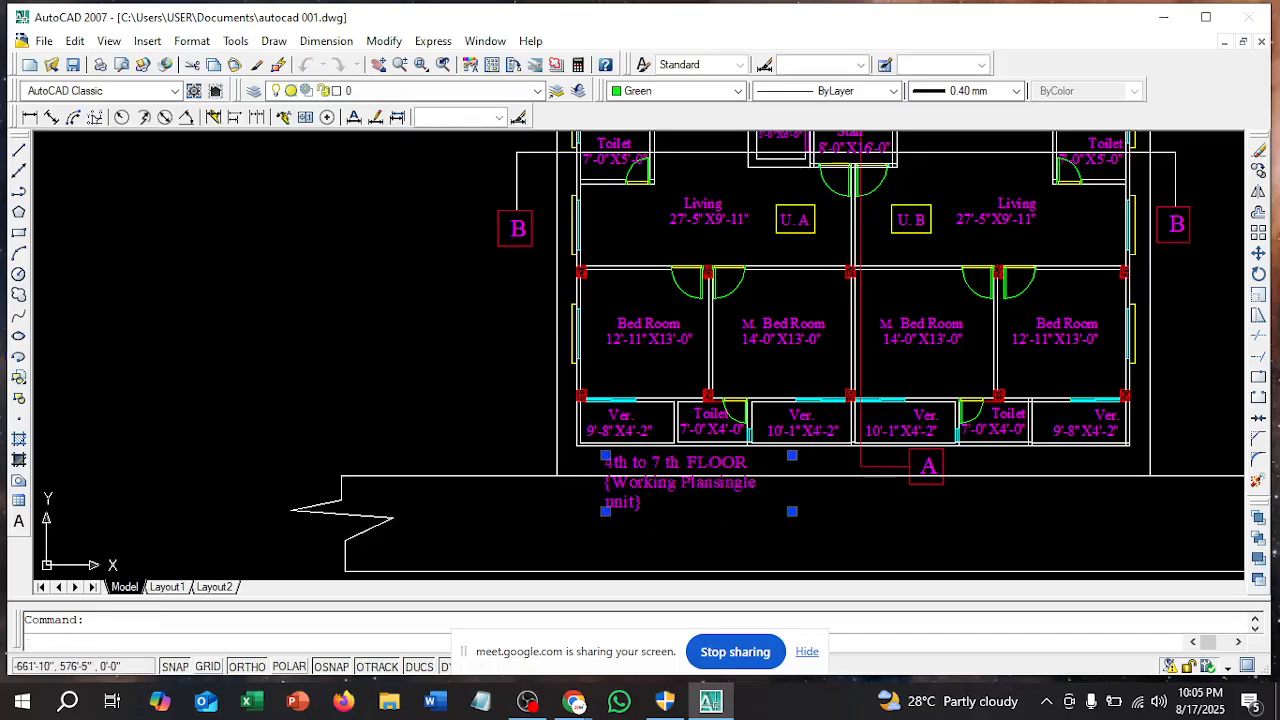
pyautogui.doubleClick(713, 488)
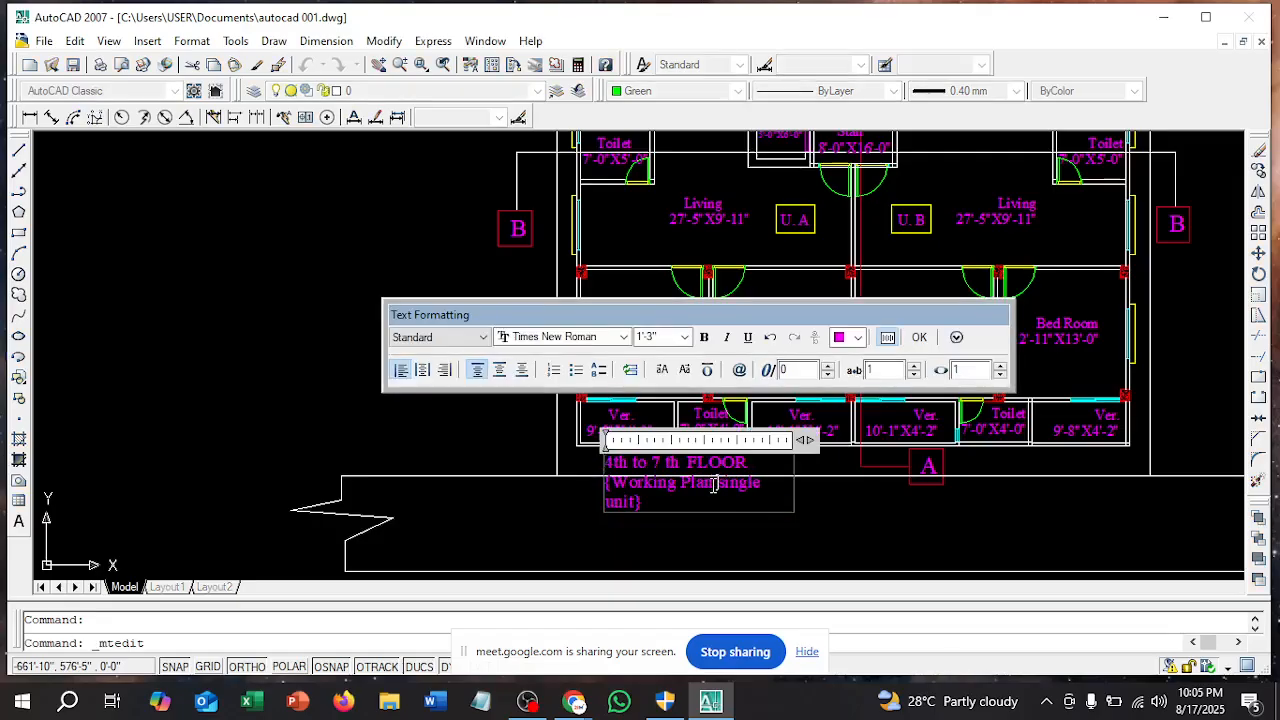
pyautogui.click(919, 337)
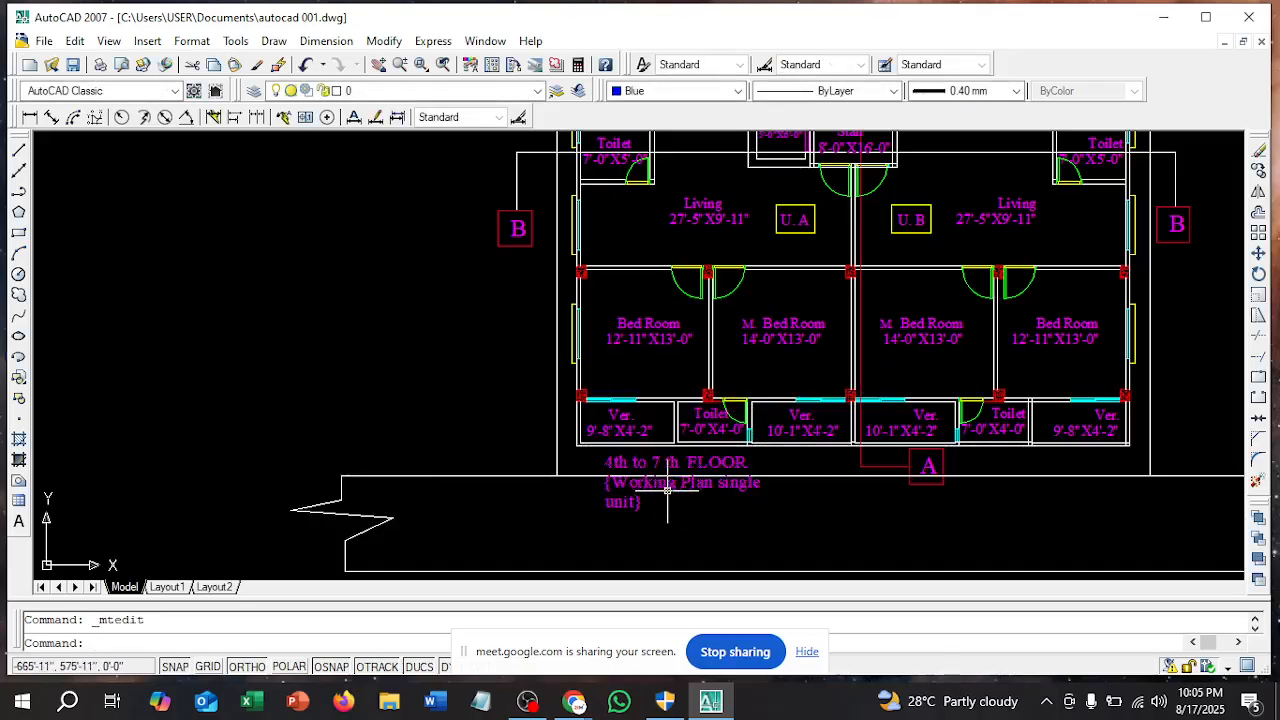
# Examine the 4th to 7th floor plan's entrance doors, living rooms and the wall dividing units A and B
pyautogui.scroll(-5, 747, 307)
pyautogui.scroll(6, 747, 307)
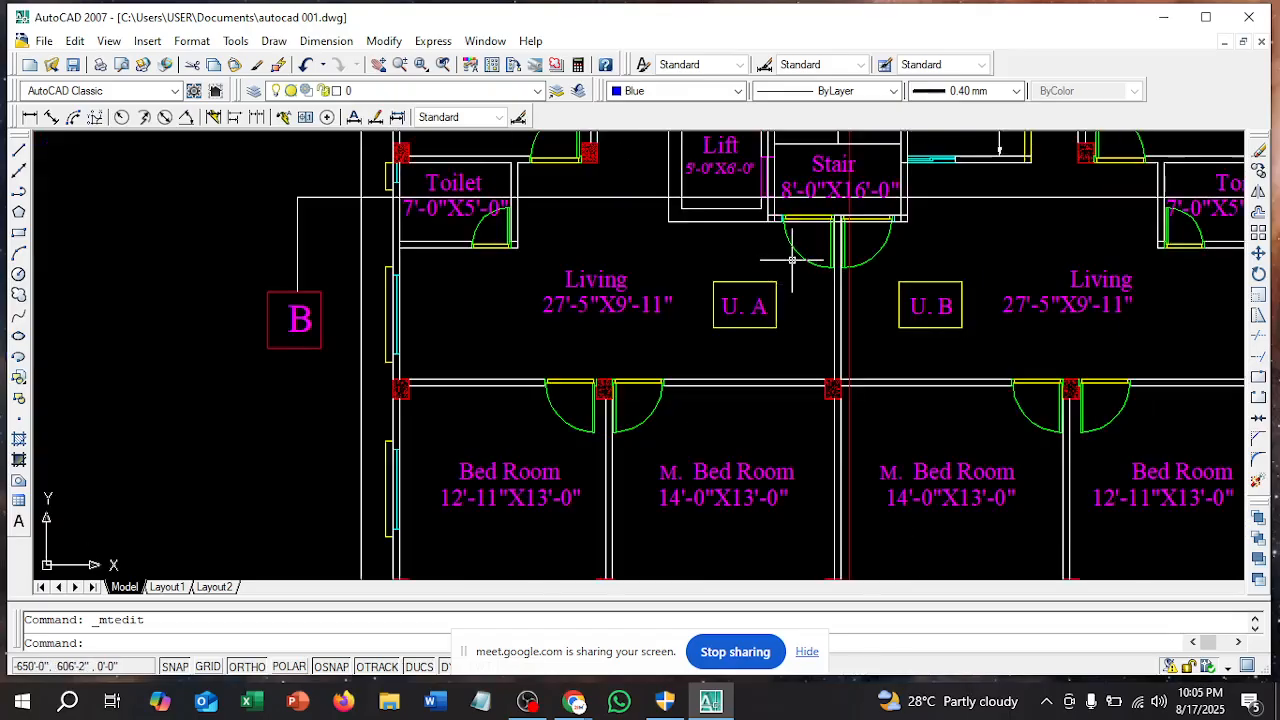
pyautogui.scroll(-4, 812, 252)
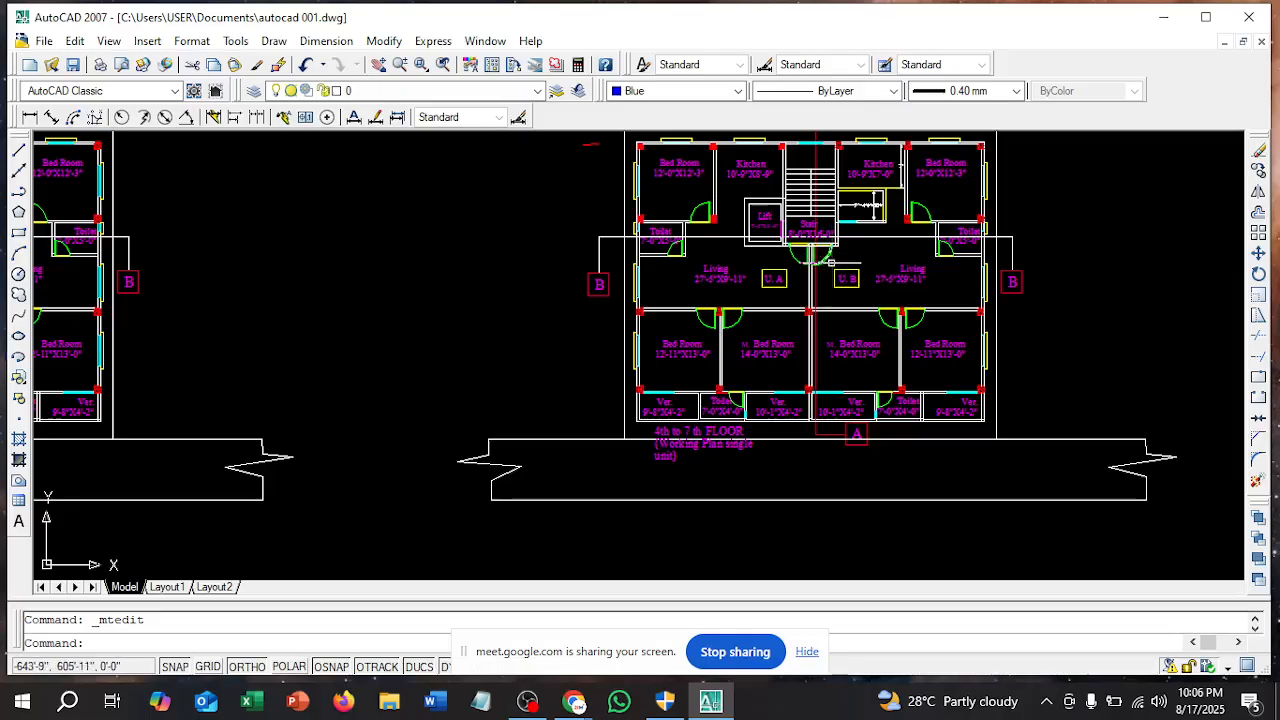
pyautogui.scroll(3, 845, 290)
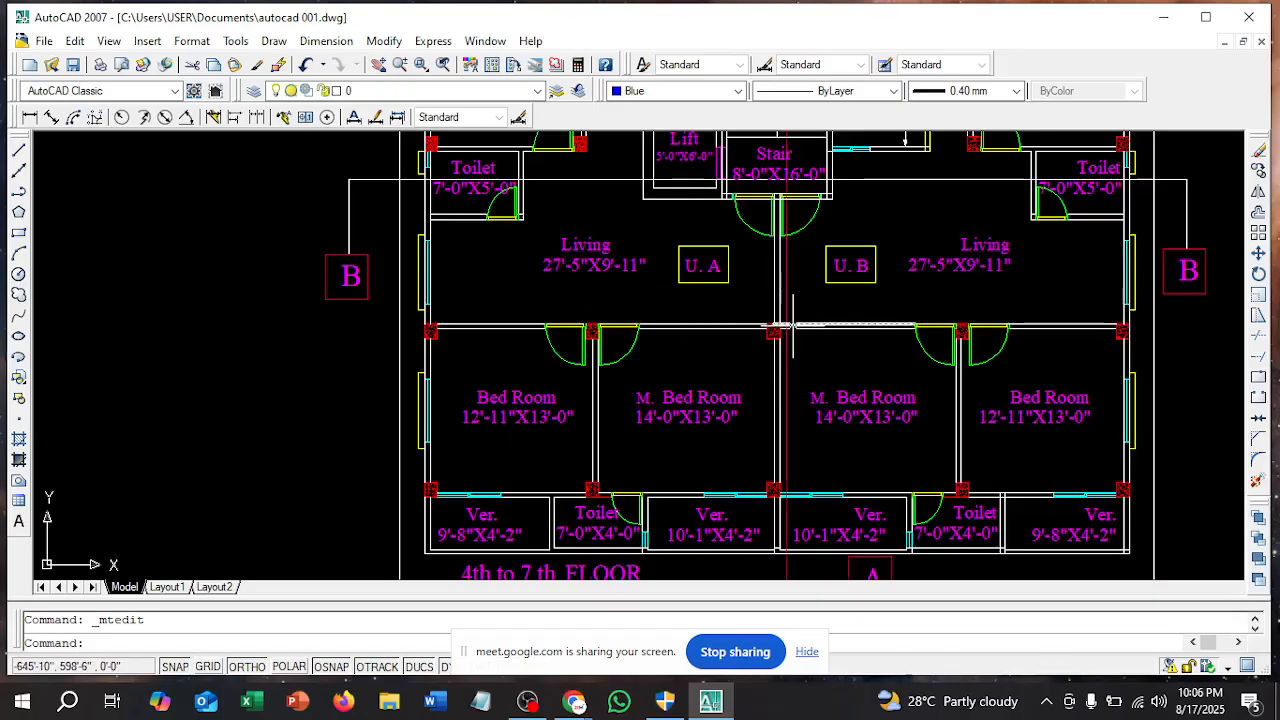
pyautogui.scroll(-2, 792, 325)
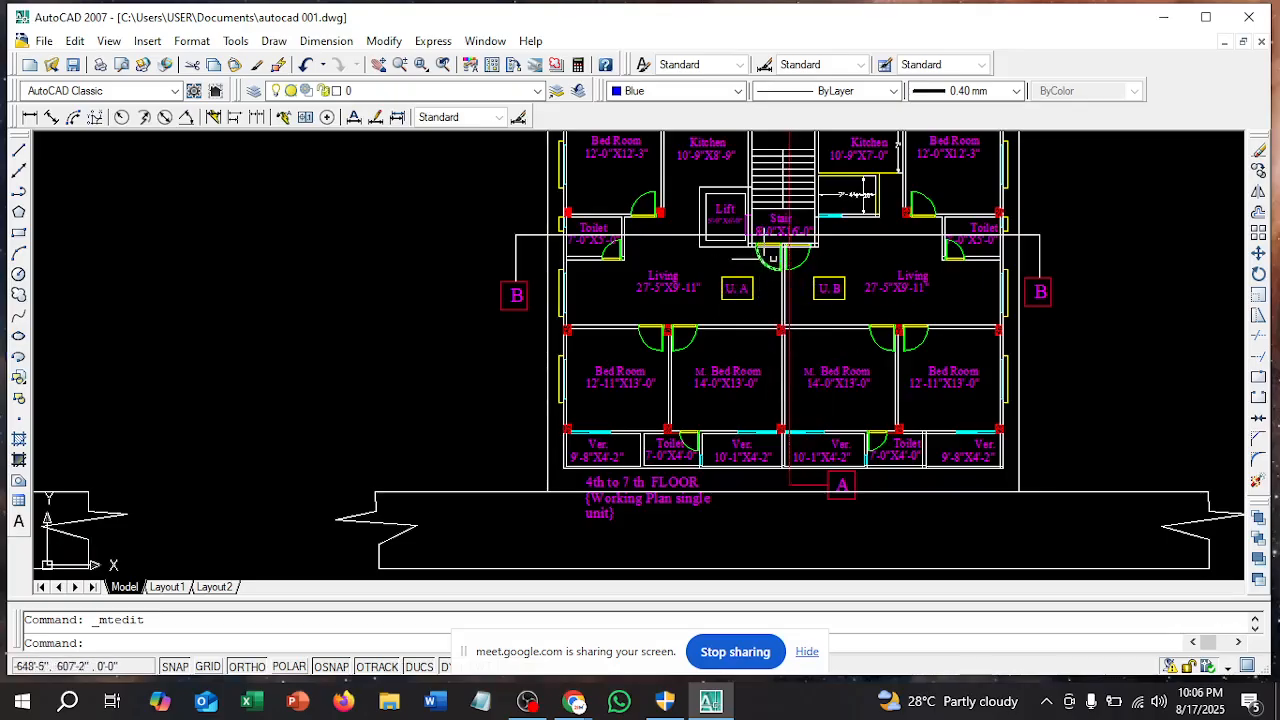
pyautogui.scroll(3, 780, 260)
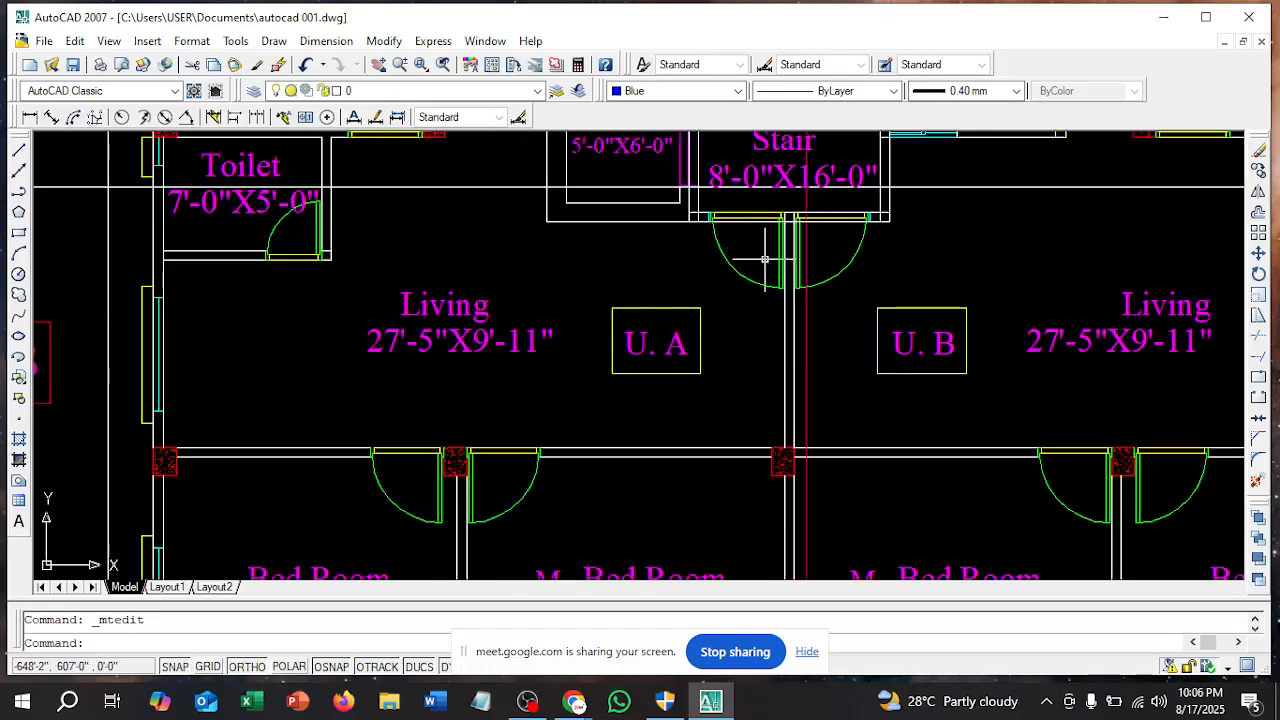
pyautogui.scroll(-2, 763, 350)
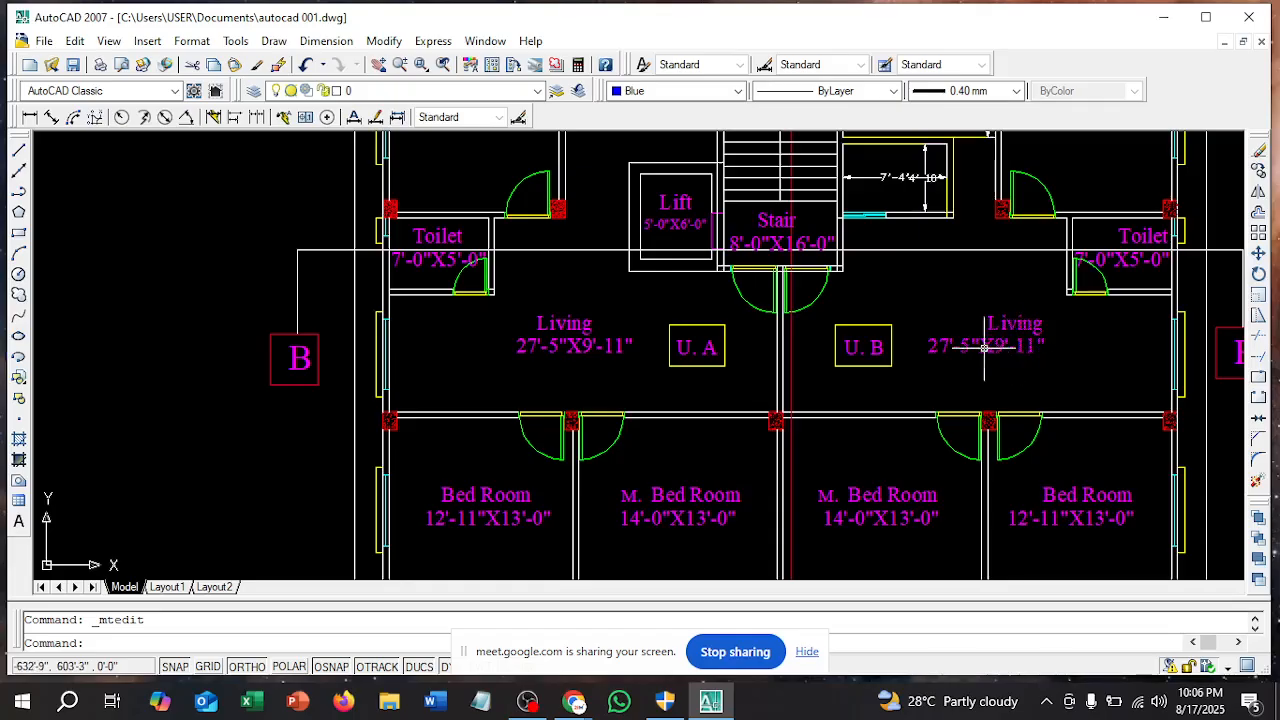
pyautogui.scroll(-2, 524, 369)
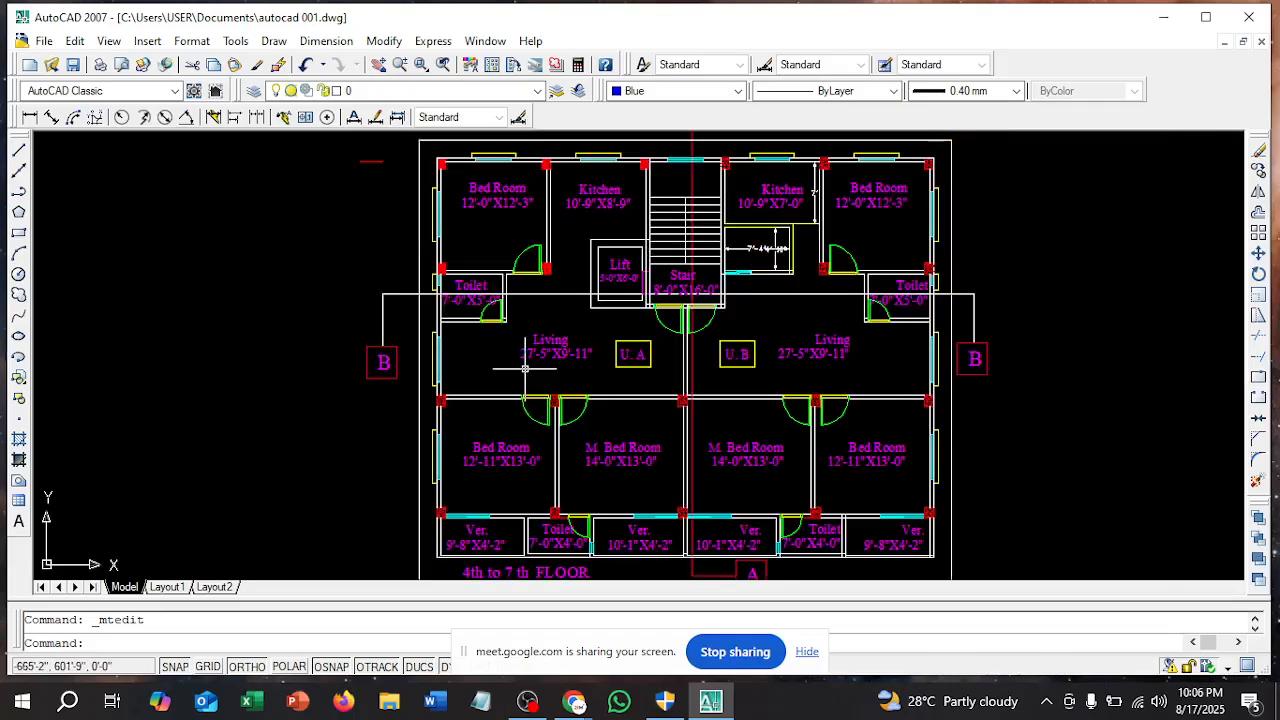
pyautogui.scroll(2, 524, 369)
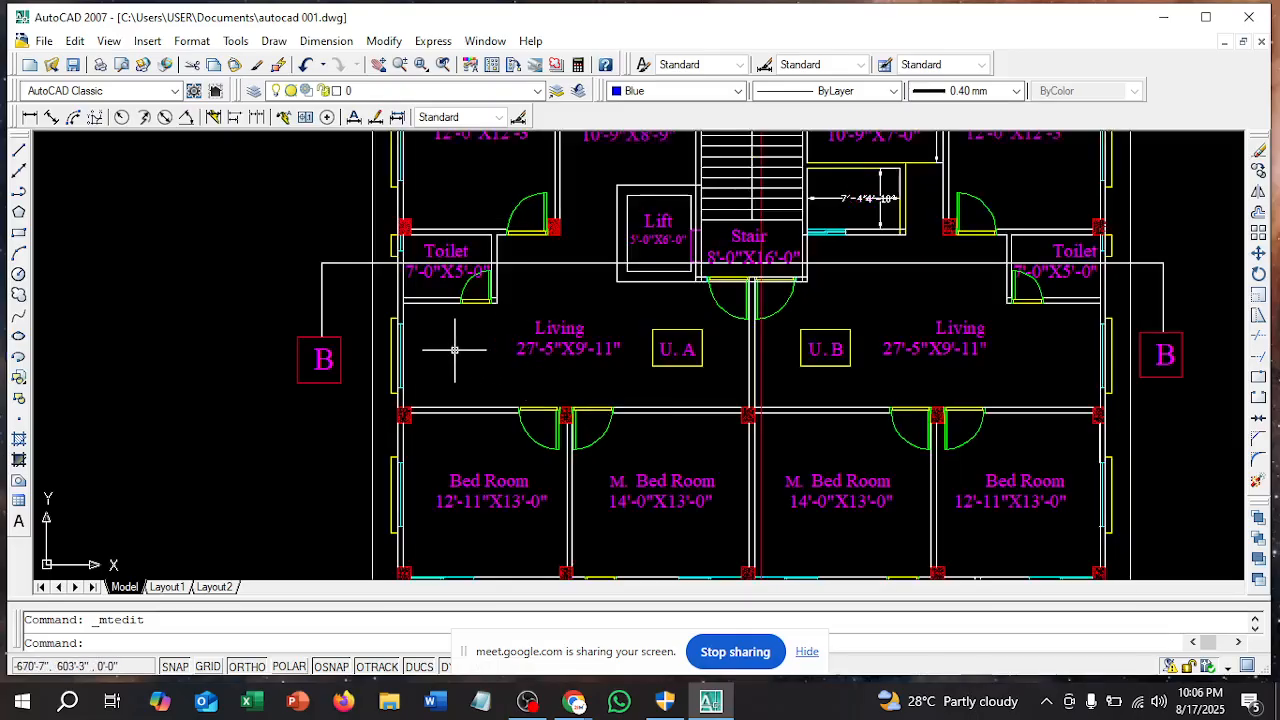
pyautogui.scroll(-2, 458, 350)
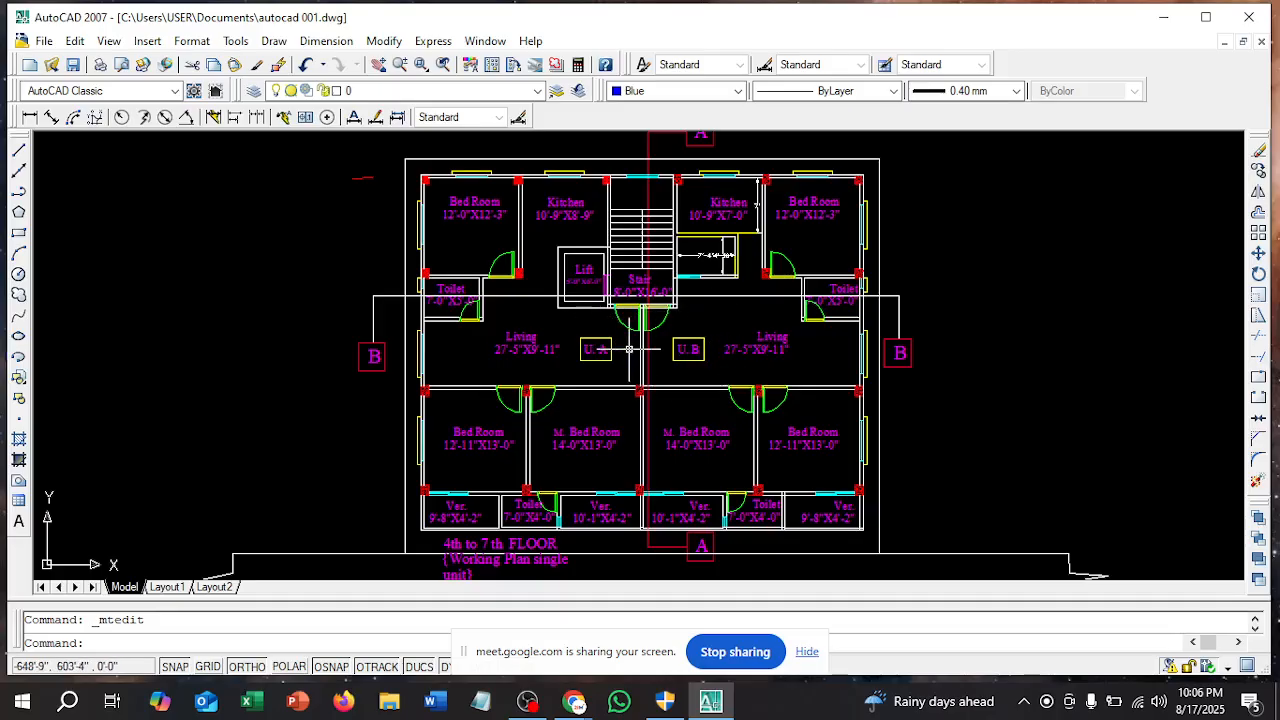
# Examine the lift, stair, twin entrance doors and kitchens on the 4th to 7th floor plan
pyautogui.scroll(3, 575, 278)
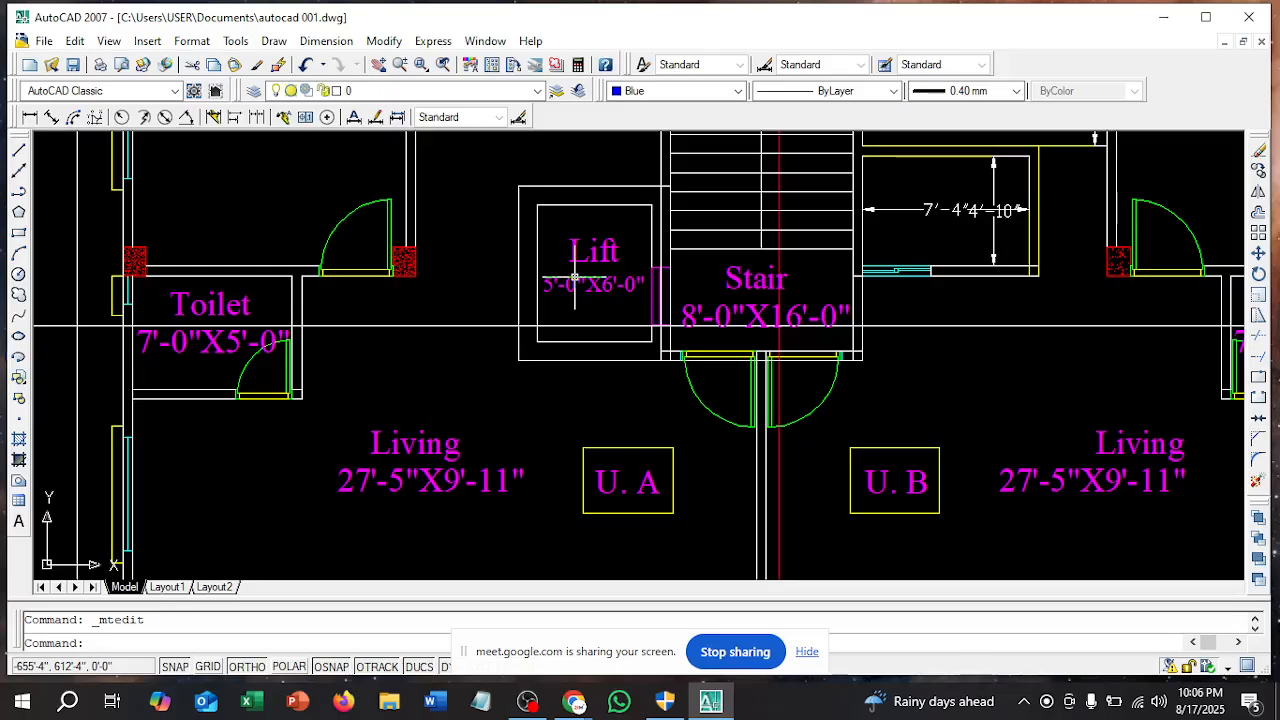
pyautogui.scroll(-5, 575, 278)
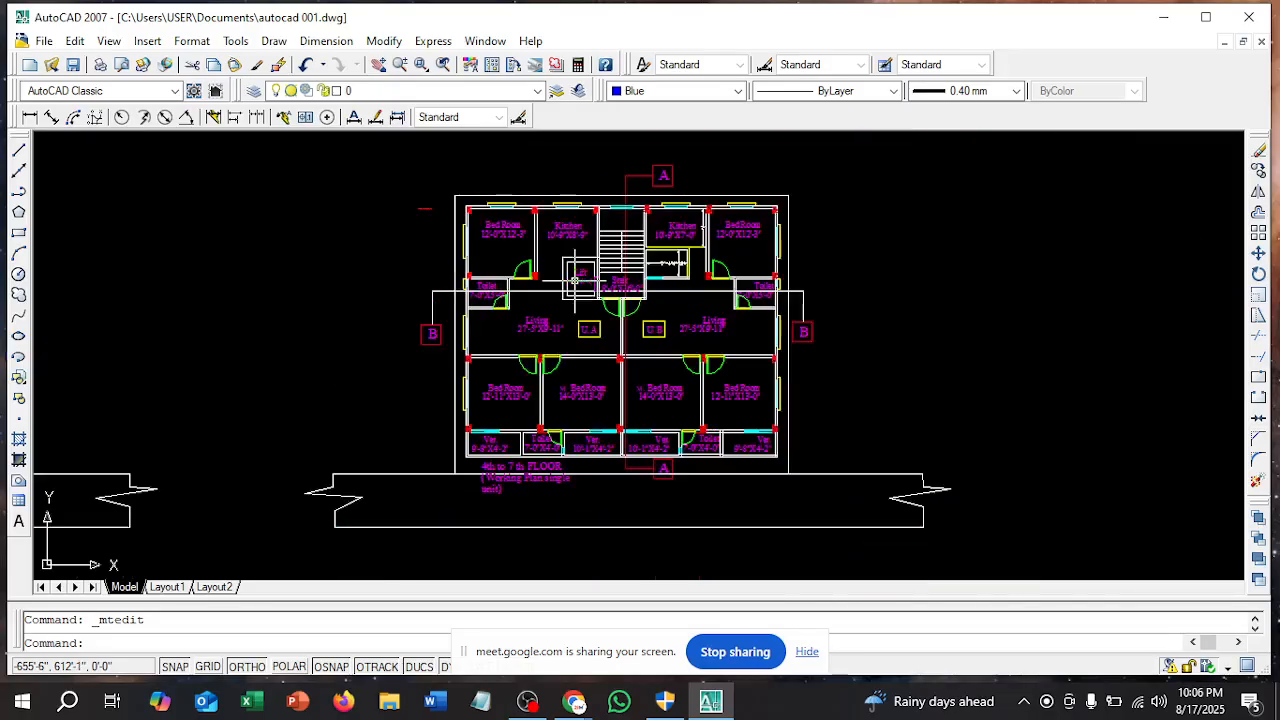
pyautogui.scroll(3, 591, 299)
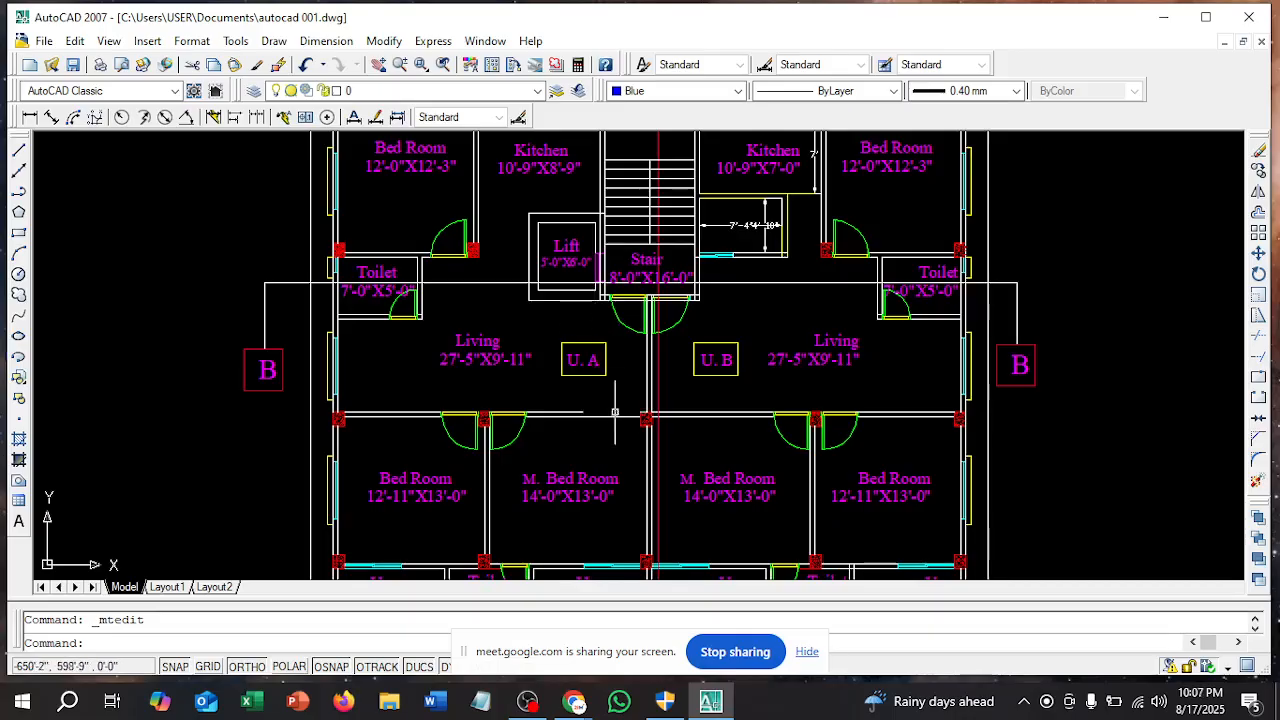
pyautogui.scroll(2, 644, 311)
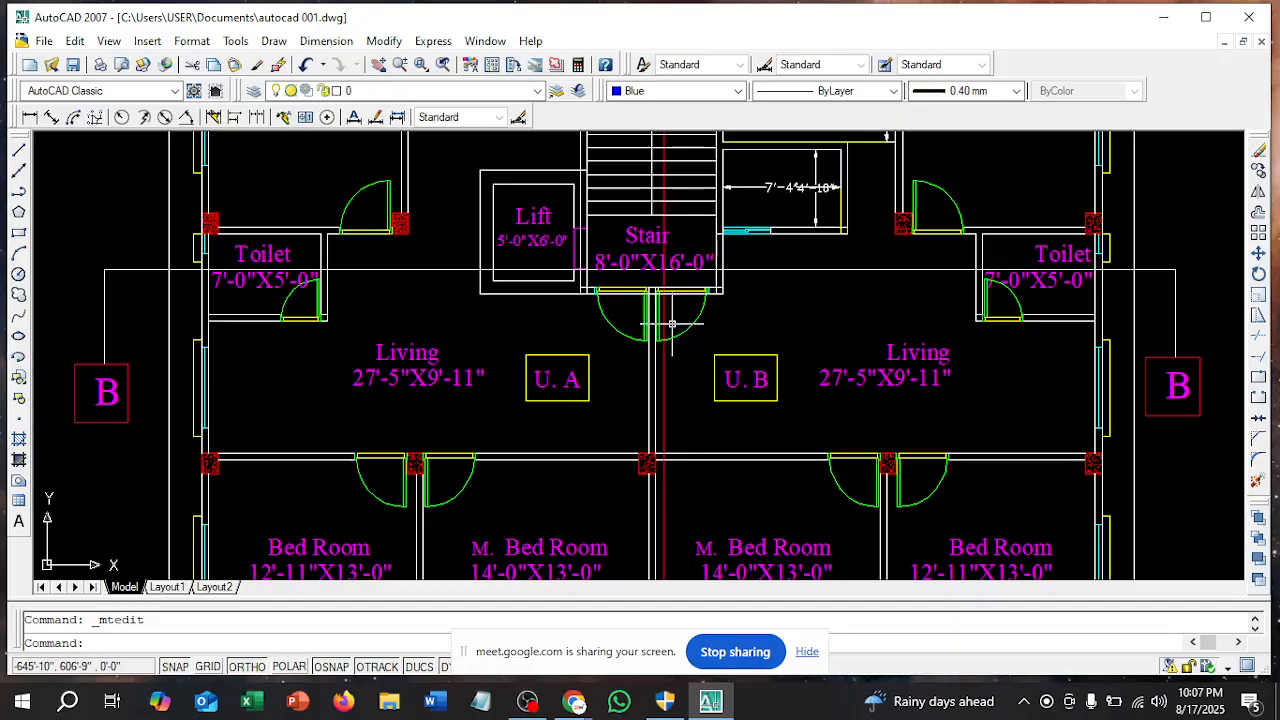
pyautogui.scroll(-4, 400, 463)
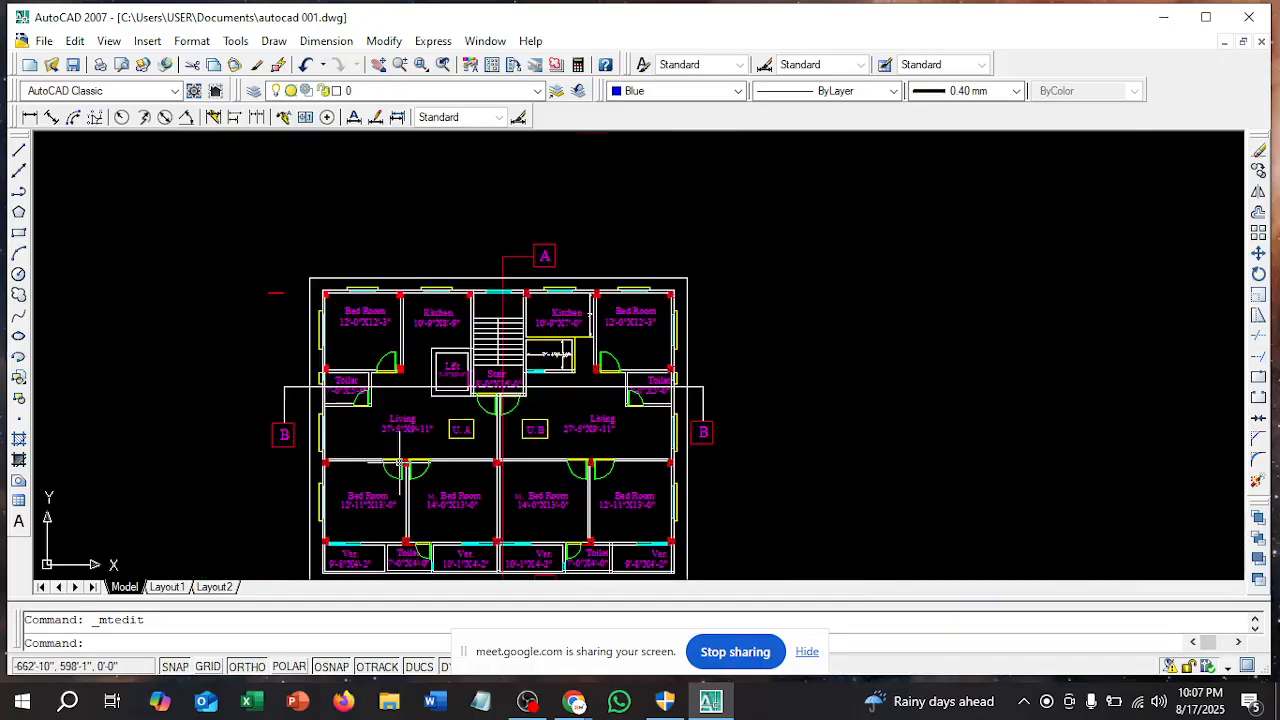
pyautogui.scroll(3, 391, 429)
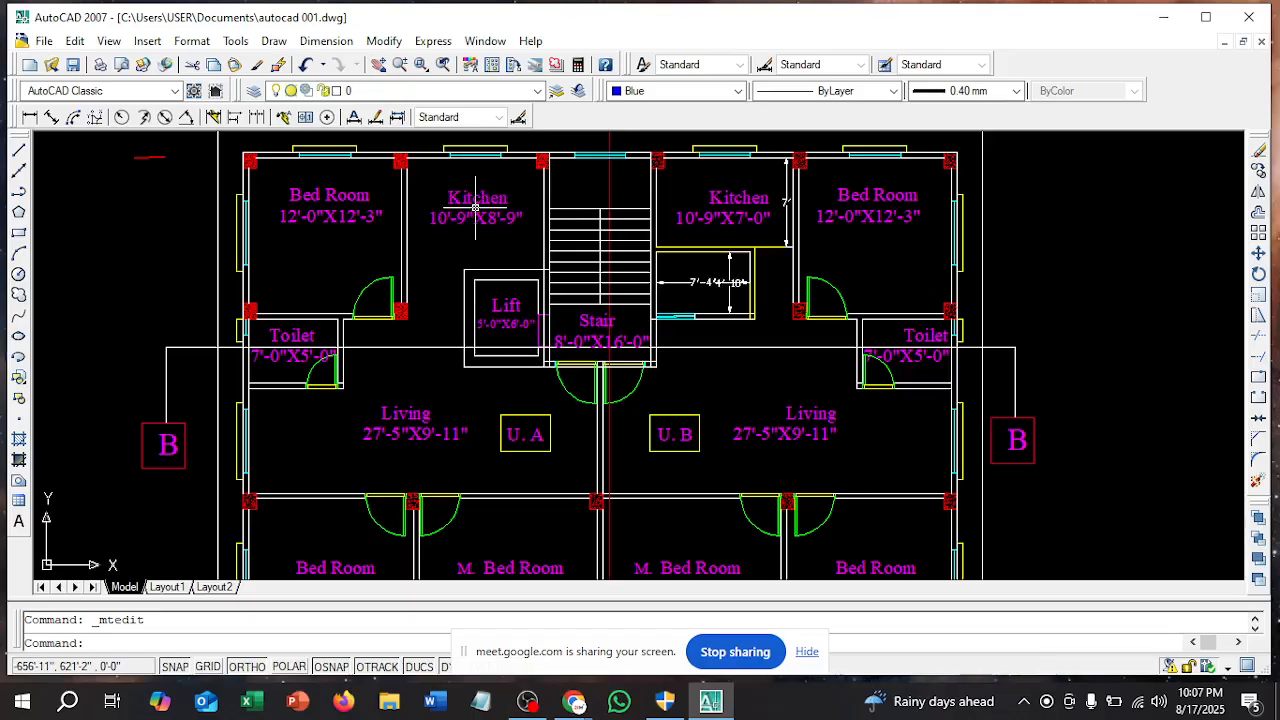
pyautogui.scroll(-2, 485, 206)
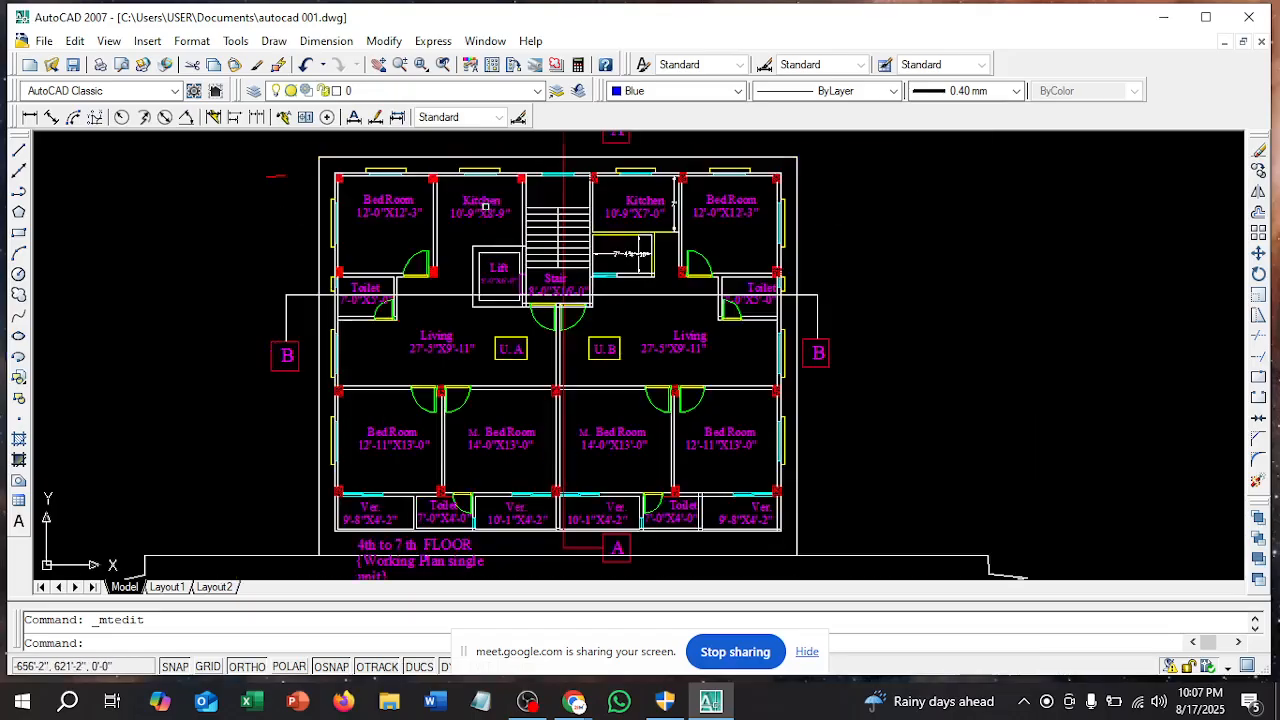
# Measure the width of unit A's entrance door opening below the stair with a linear dimension, without placing the dimension
pyautogui.scroll(1, 700, 346)
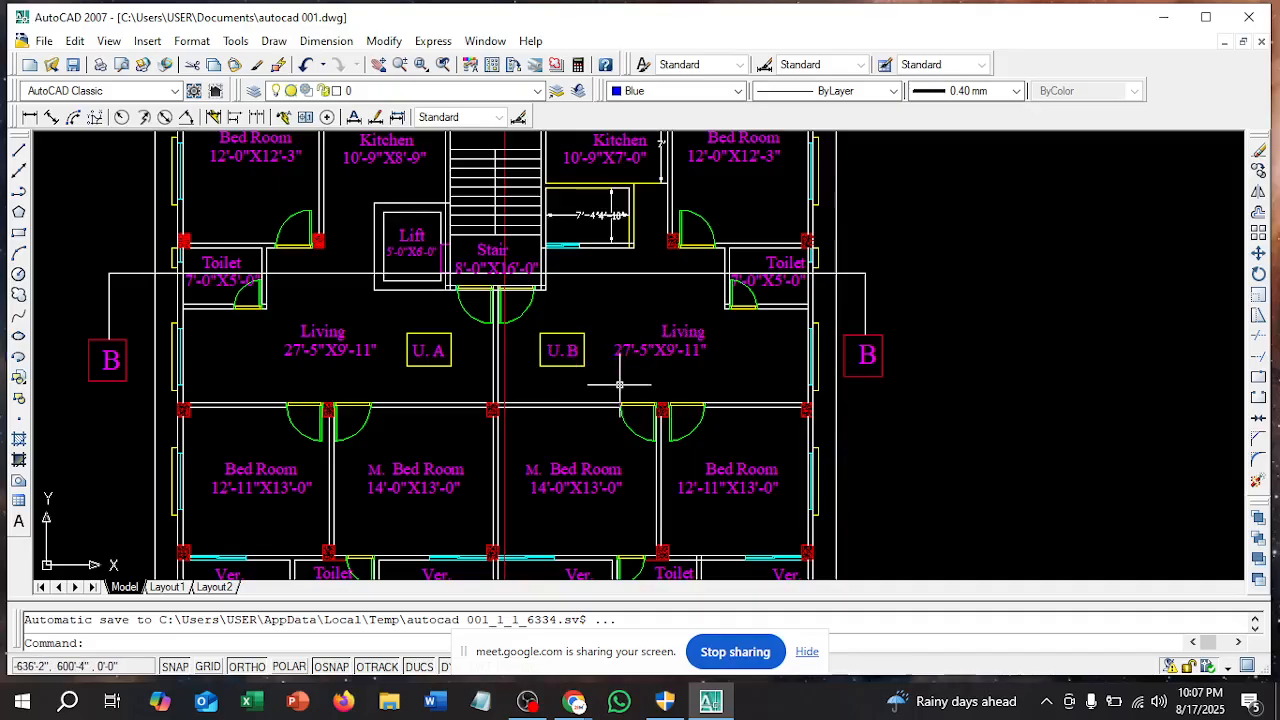
pyautogui.scroll(-2, 620, 380)
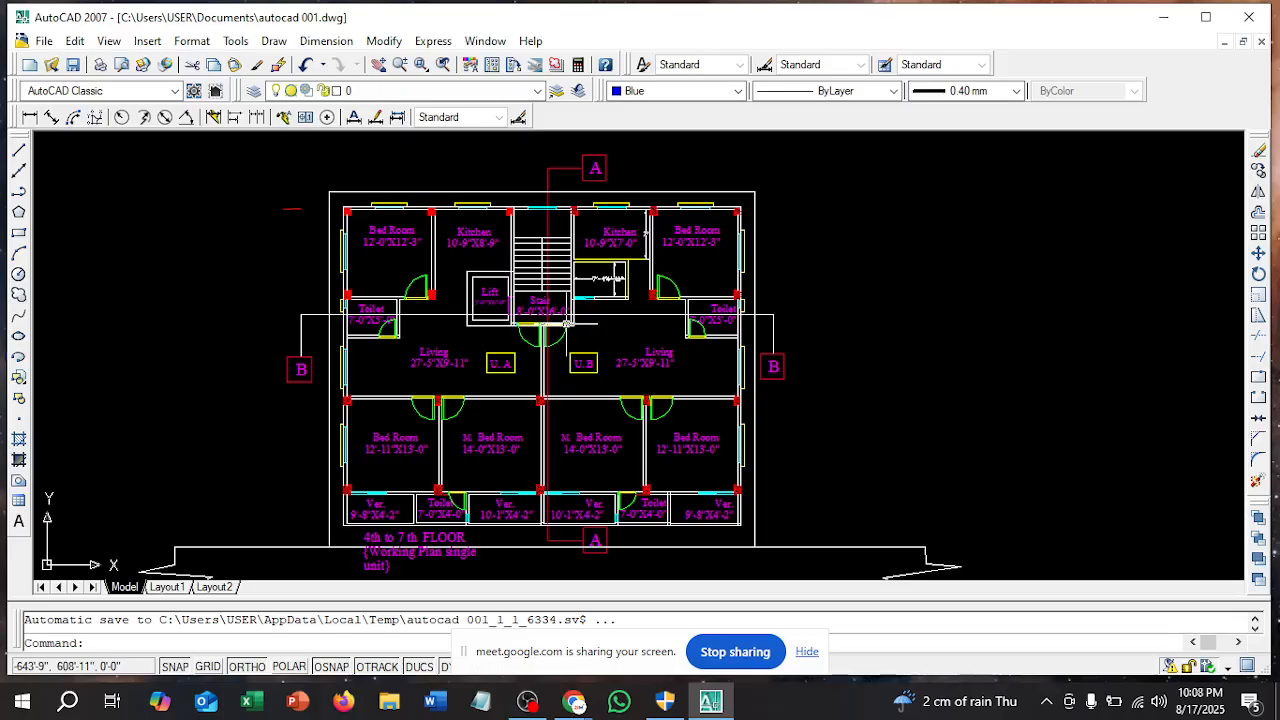
pyautogui.scroll(8, 566, 323)
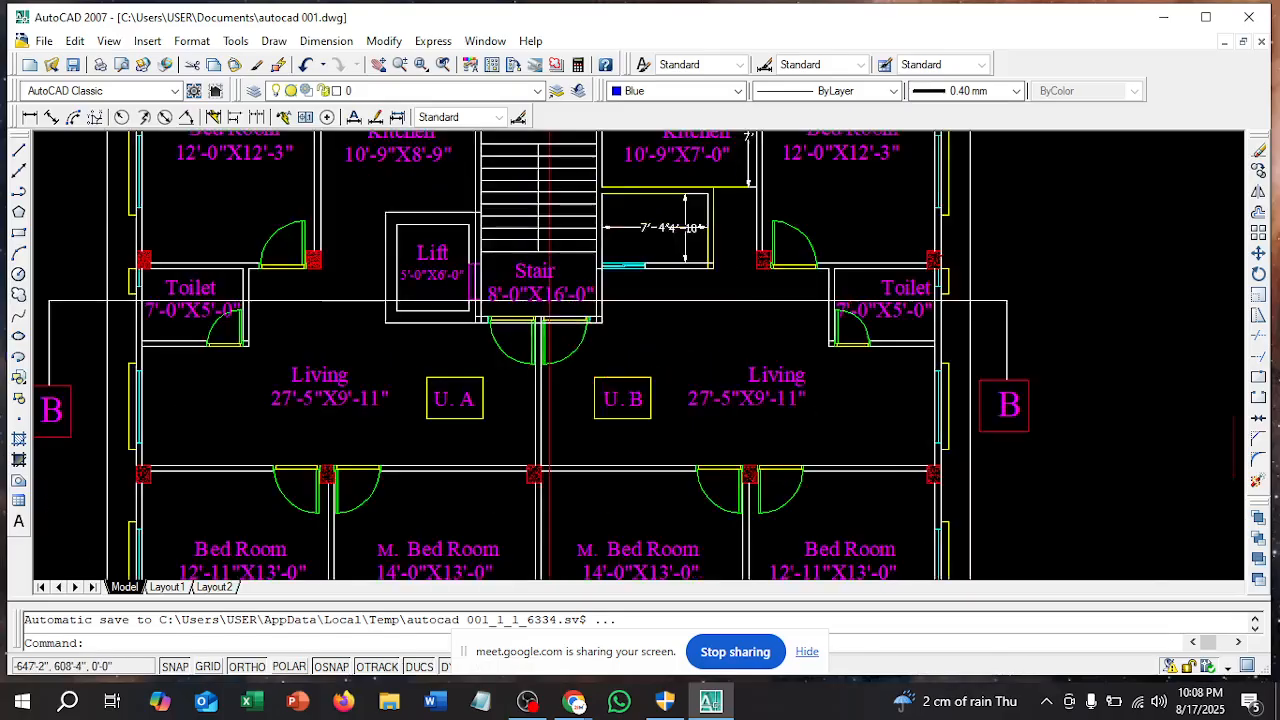
pyautogui.scroll(-2, 462, 304)
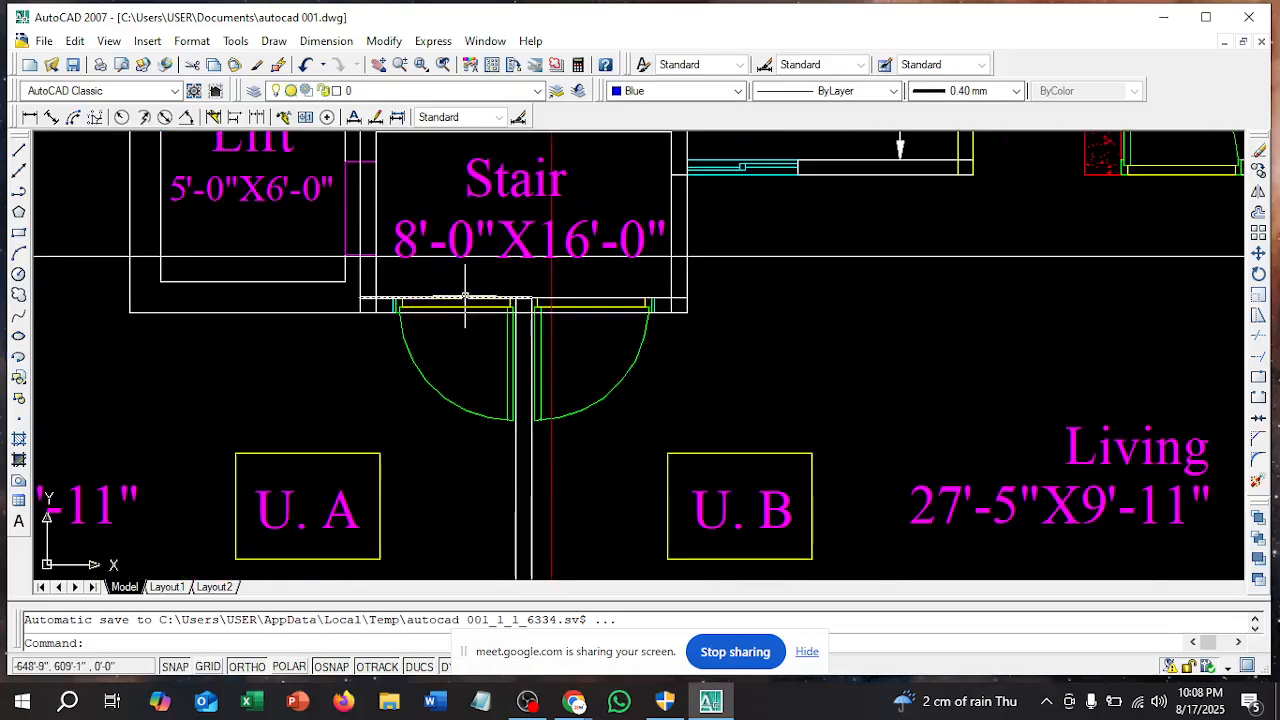
pyautogui.click(30, 117)
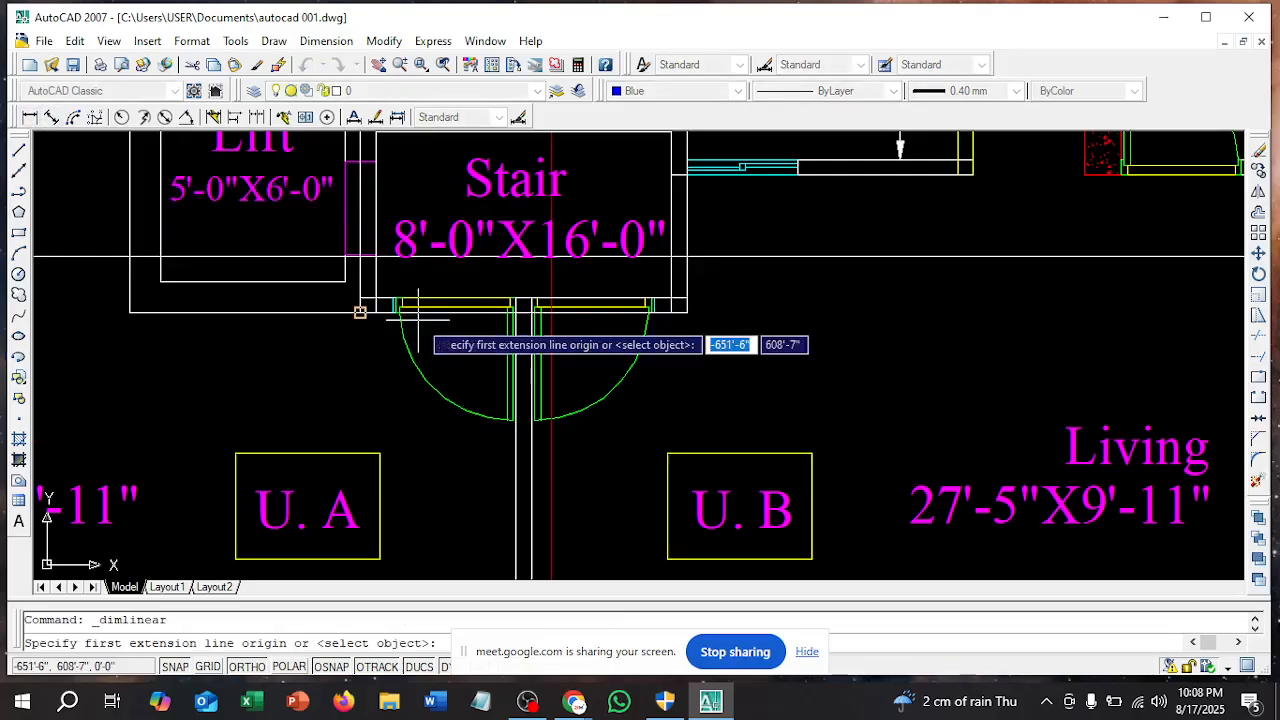
pyautogui.scroll(4, 395, 290)
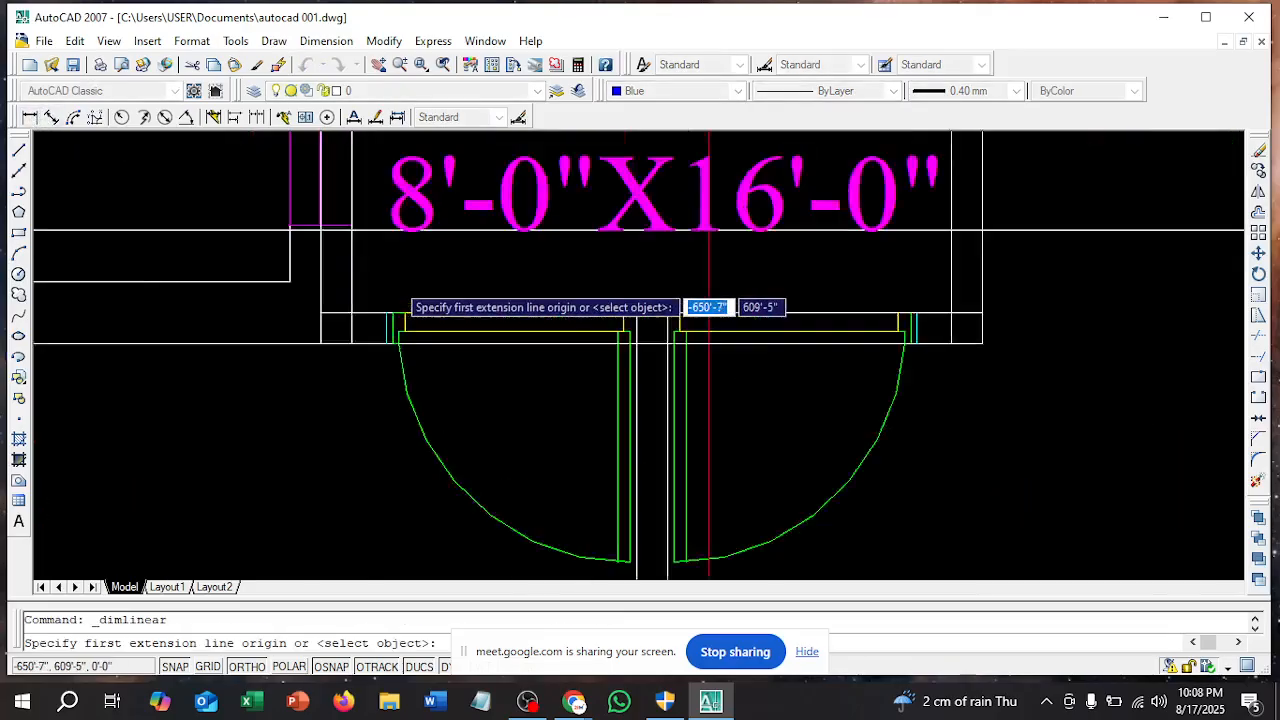
pyautogui.click(383, 326)
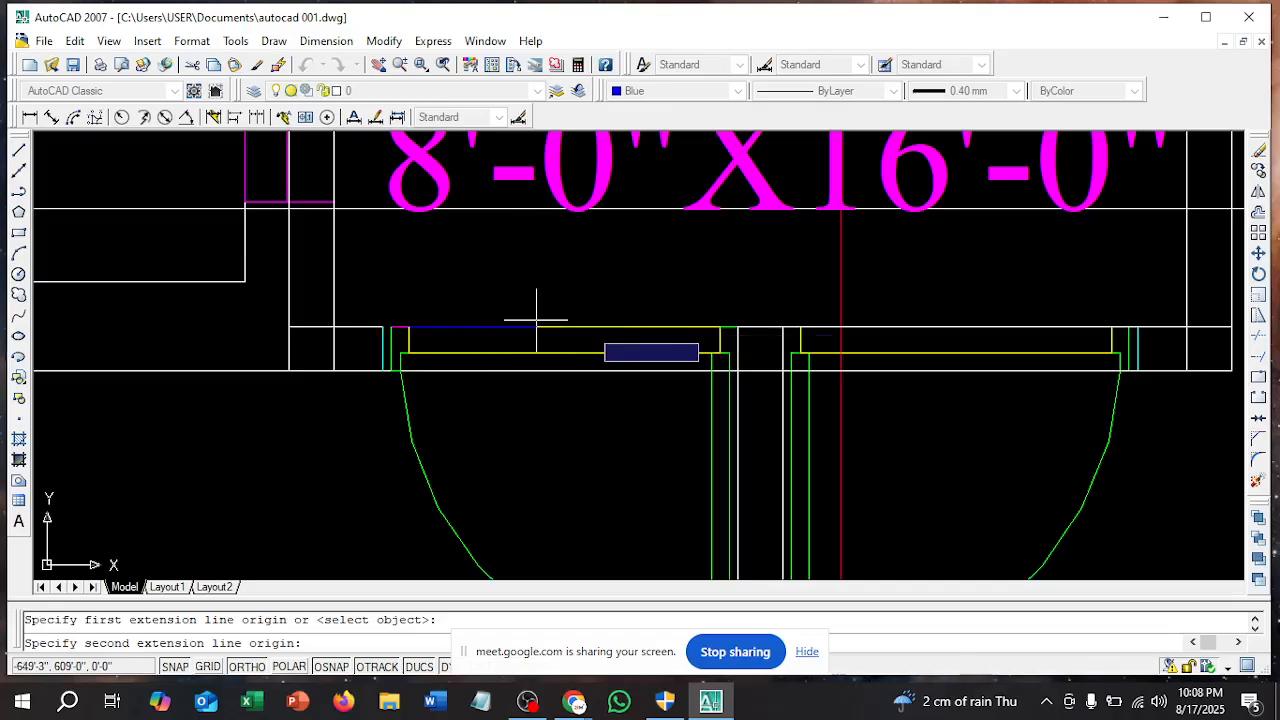
pyautogui.click(727, 327)
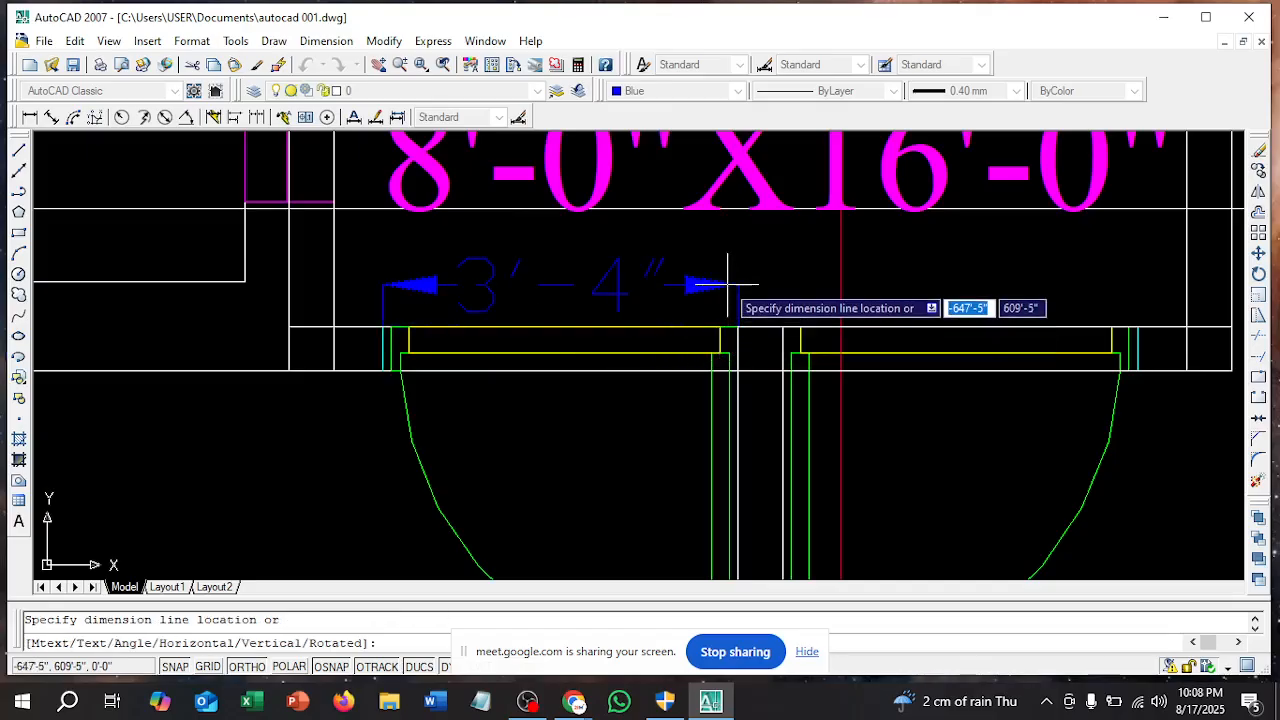
pyautogui.press('Escape')
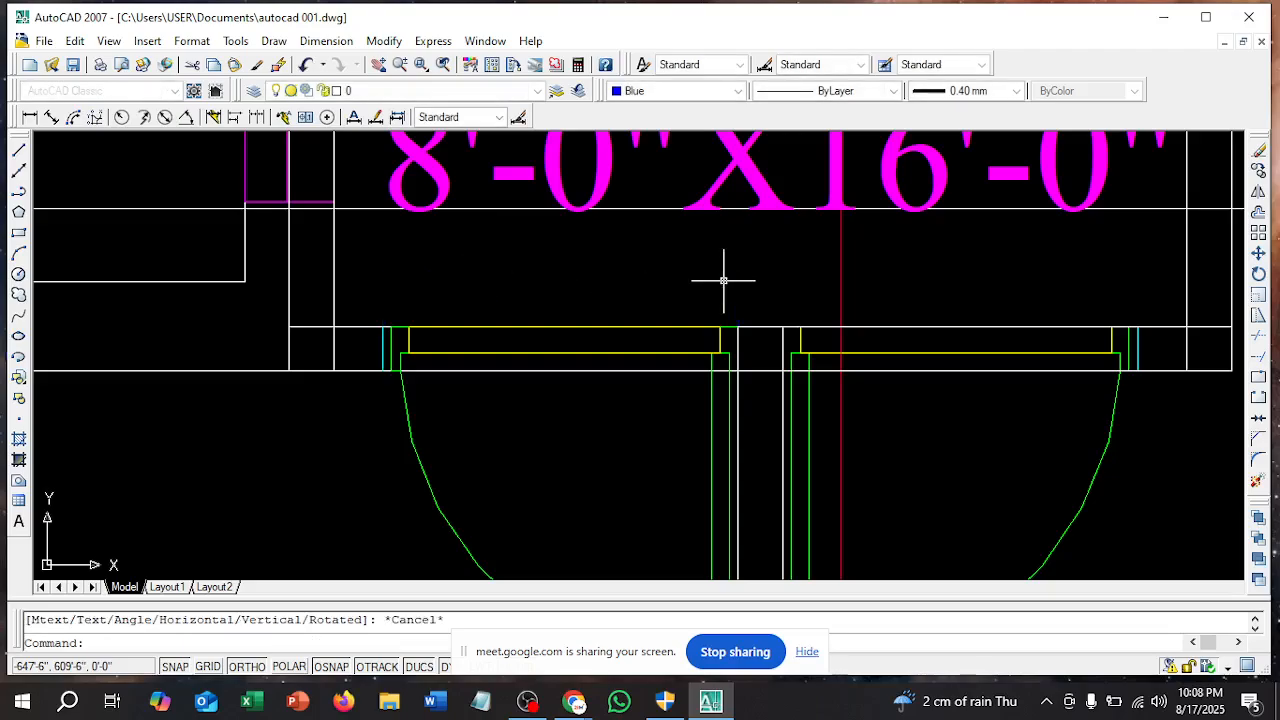
# Erase both lines of the wall dividing the unit A and unit B living rooms on the 4th to 7th floor plan
pyautogui.scroll(-2, 723, 284)
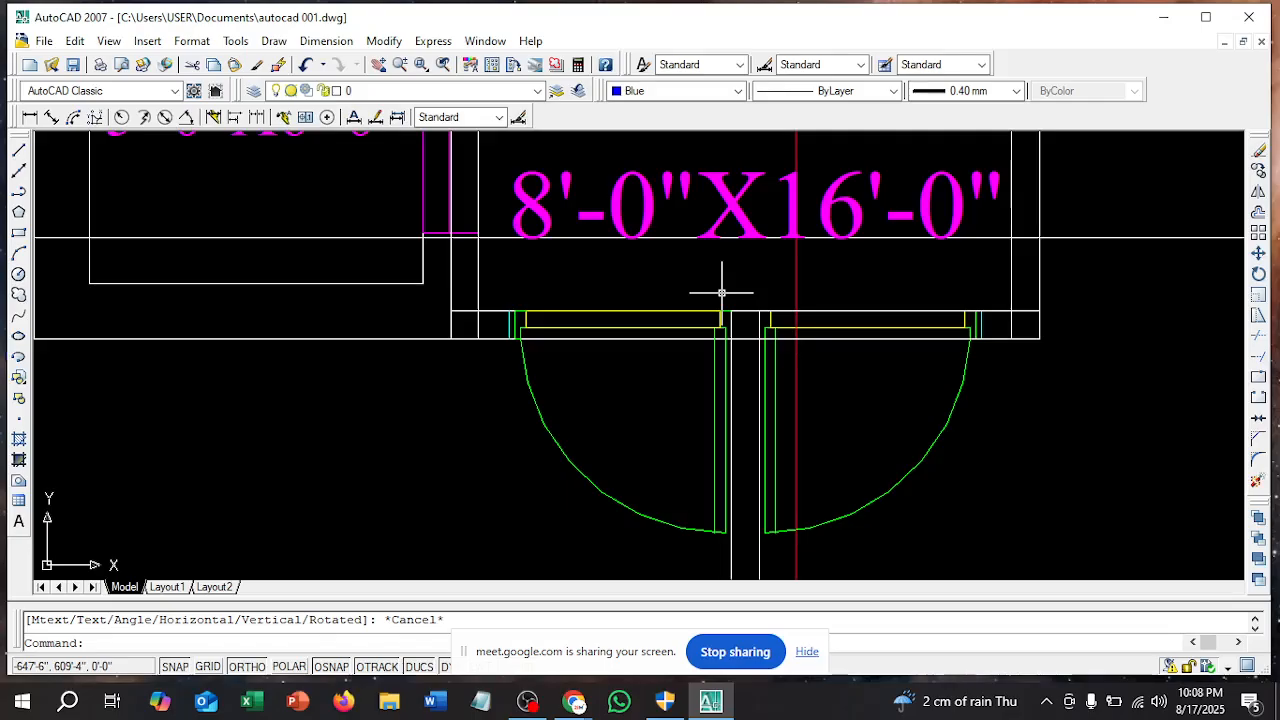
pyautogui.scroll(-5, 721, 293)
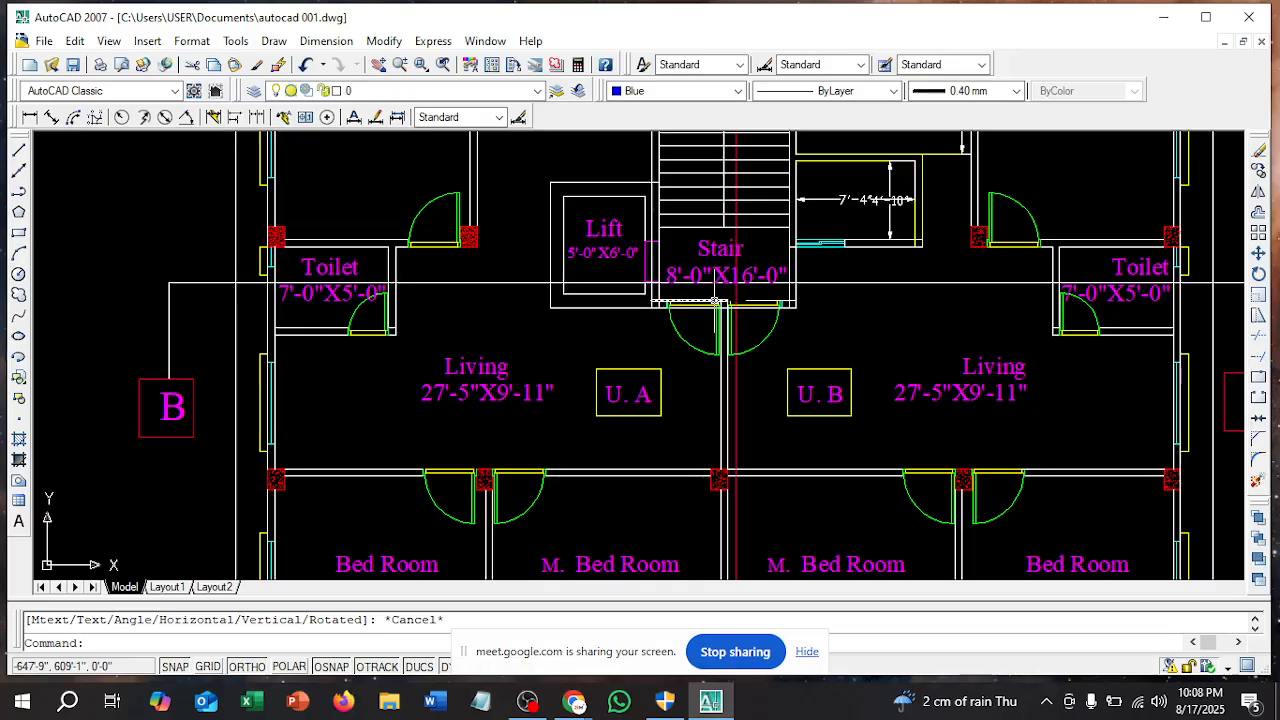
pyautogui.scroll(5, 715, 301)
pyautogui.scroll(-2, 728, 372)
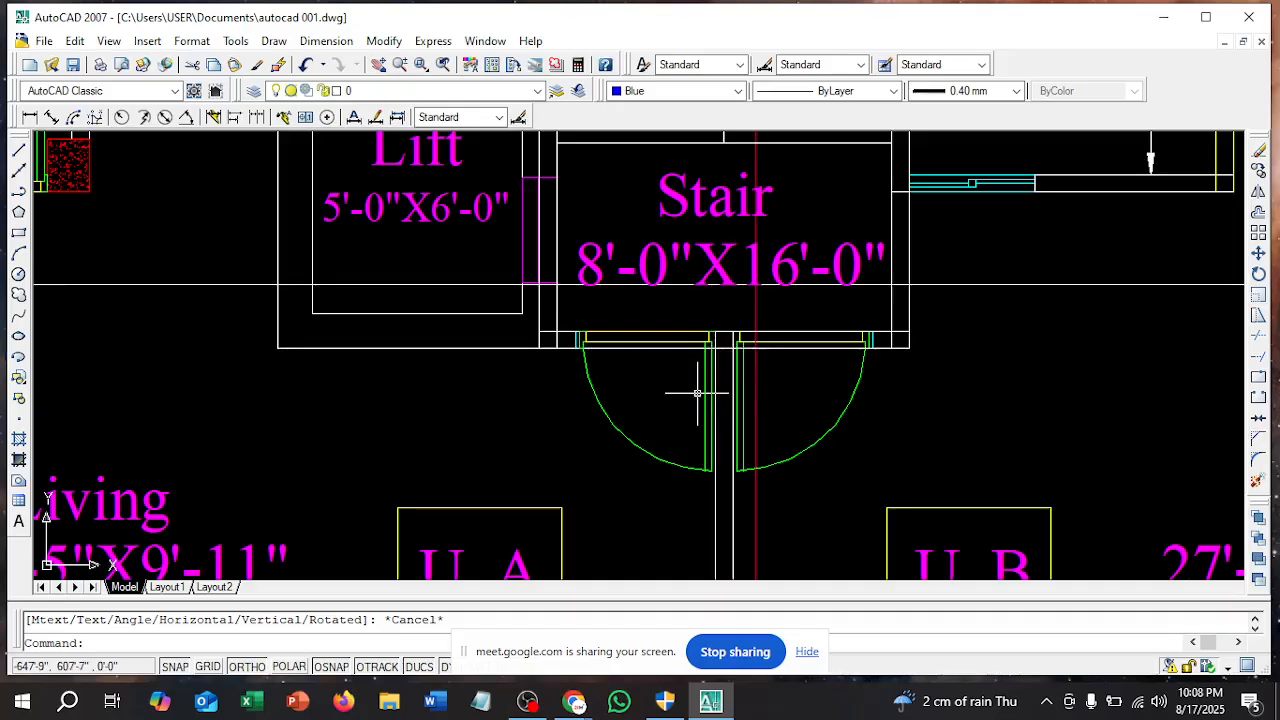
pyautogui.scroll(-4, 703, 388)
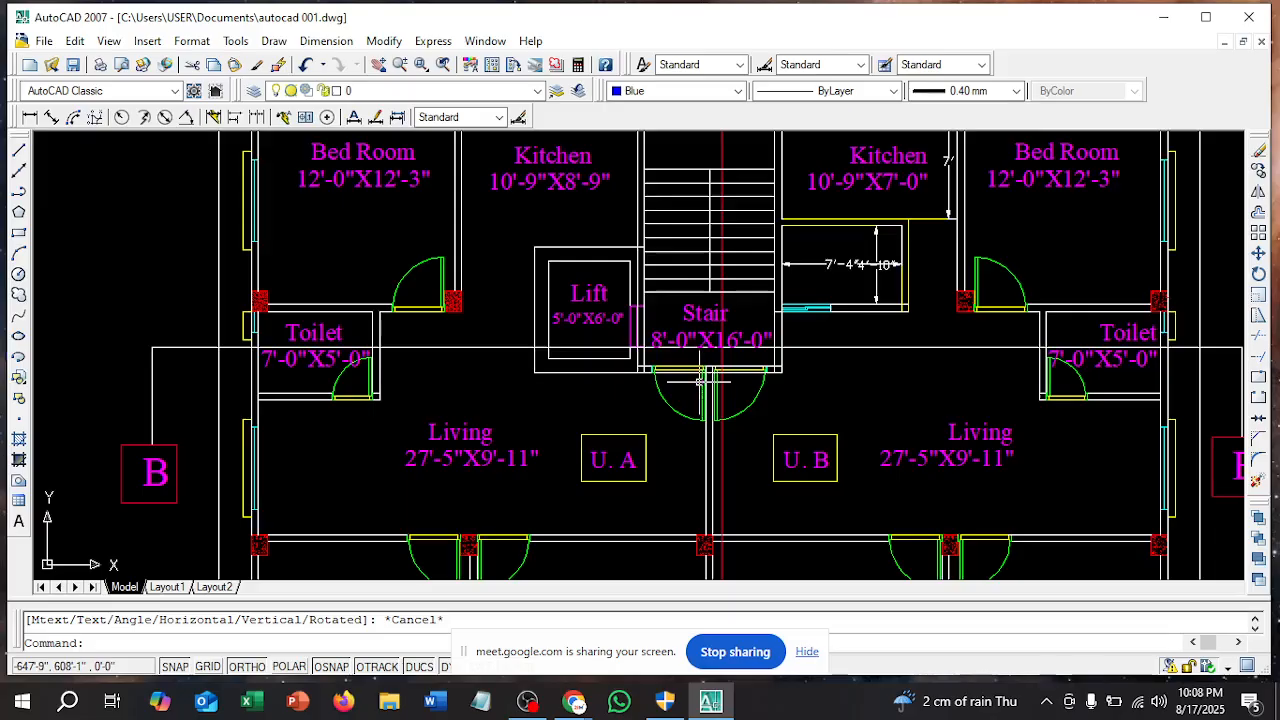
pyautogui.scroll(-2, 703, 388)
pyautogui.scroll(-2, 682, 335)
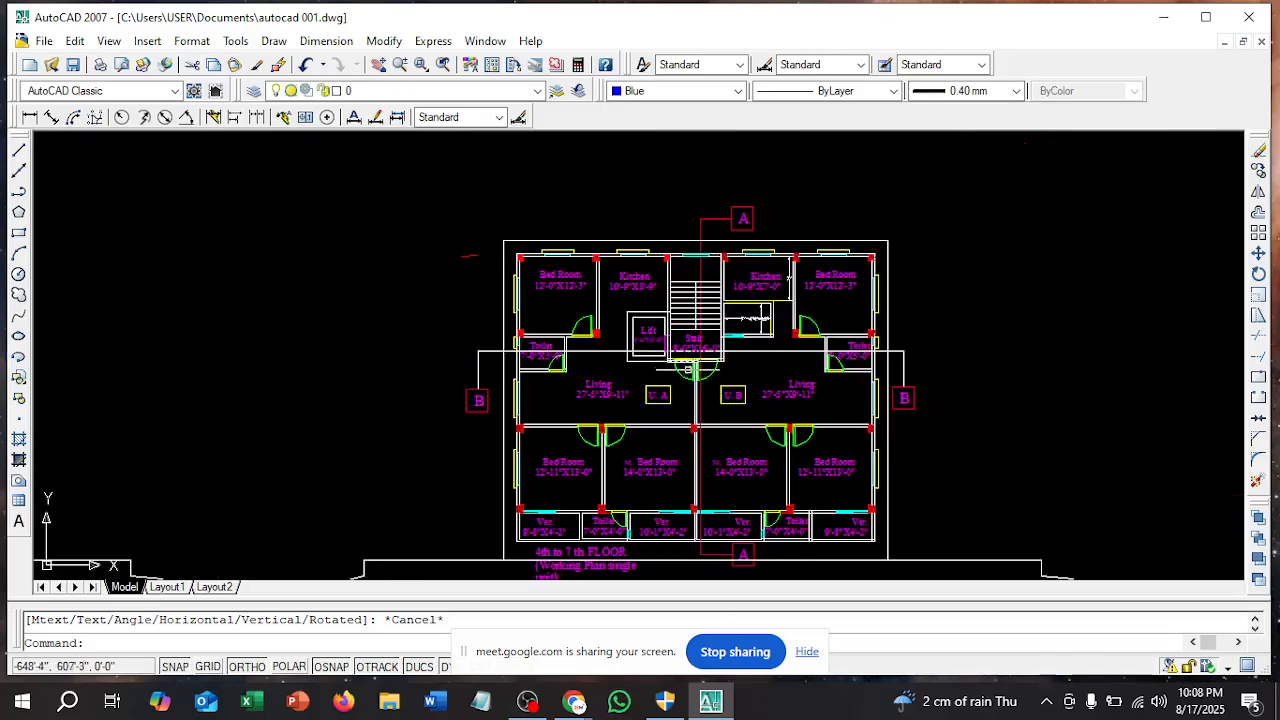
pyautogui.scroll(8, 693, 392)
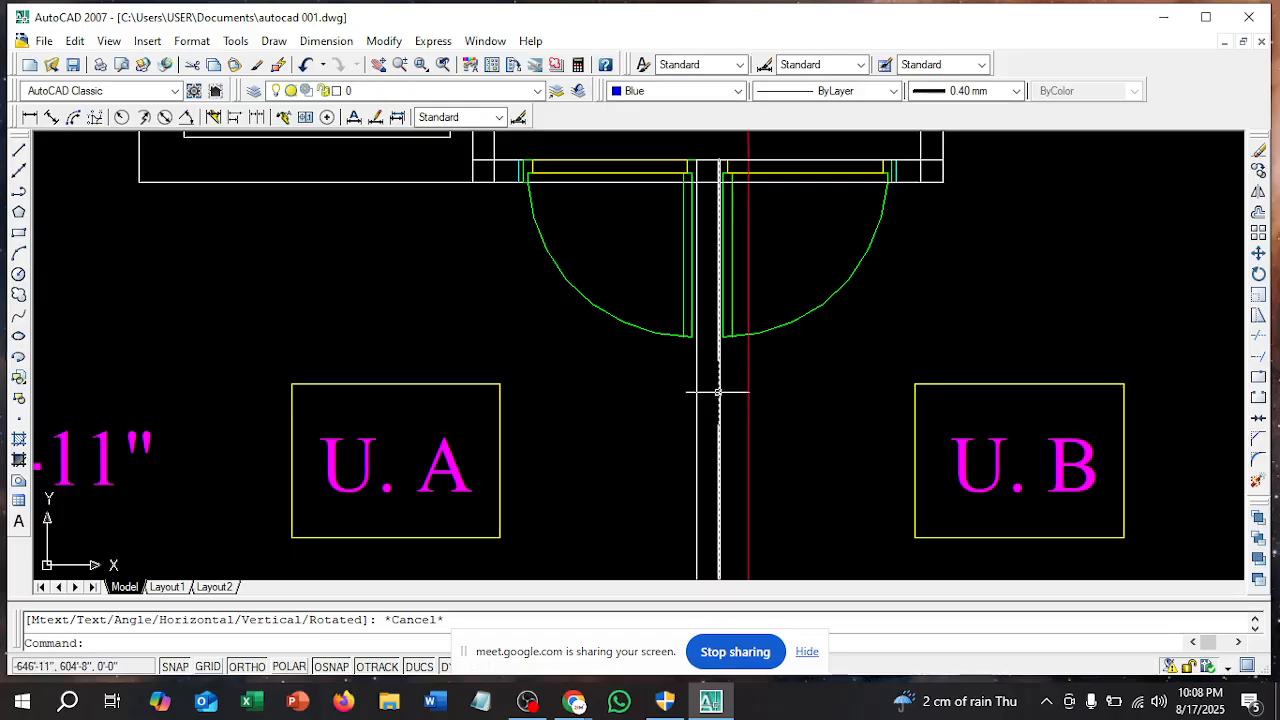
pyautogui.click(719, 390)
pyautogui.scroll(-2, 654, 268)
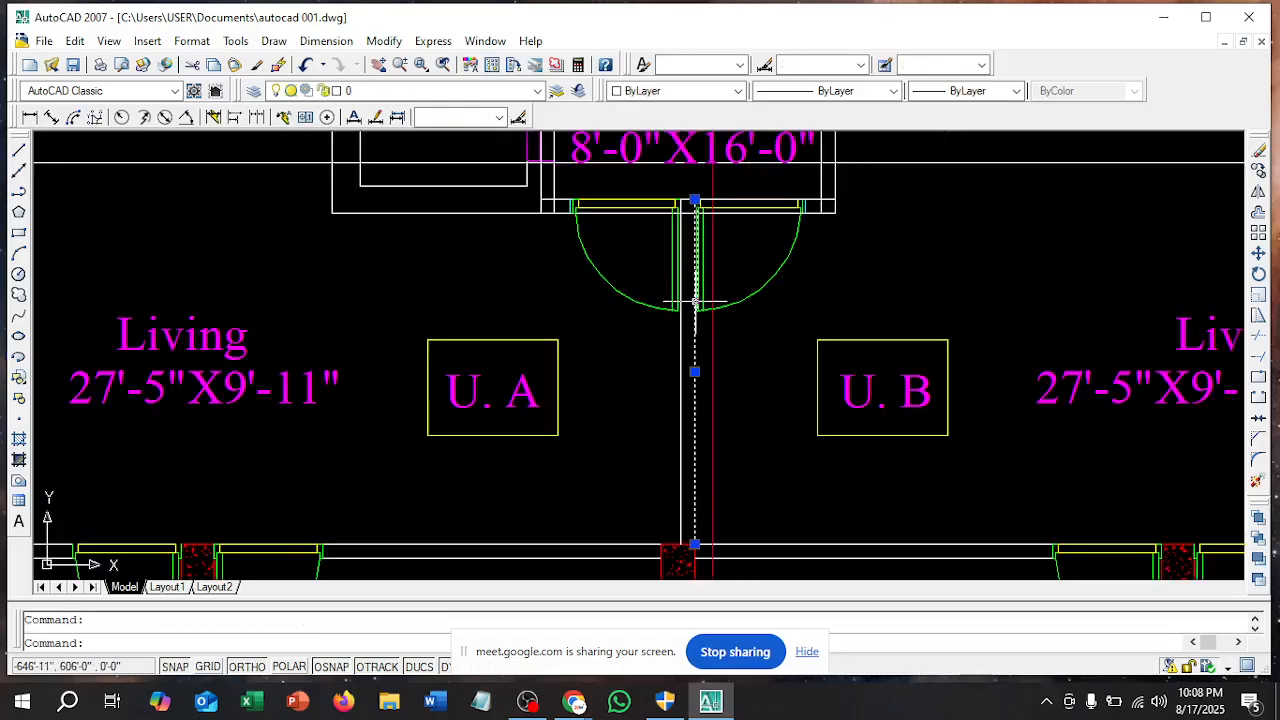
pyautogui.press('Delete')
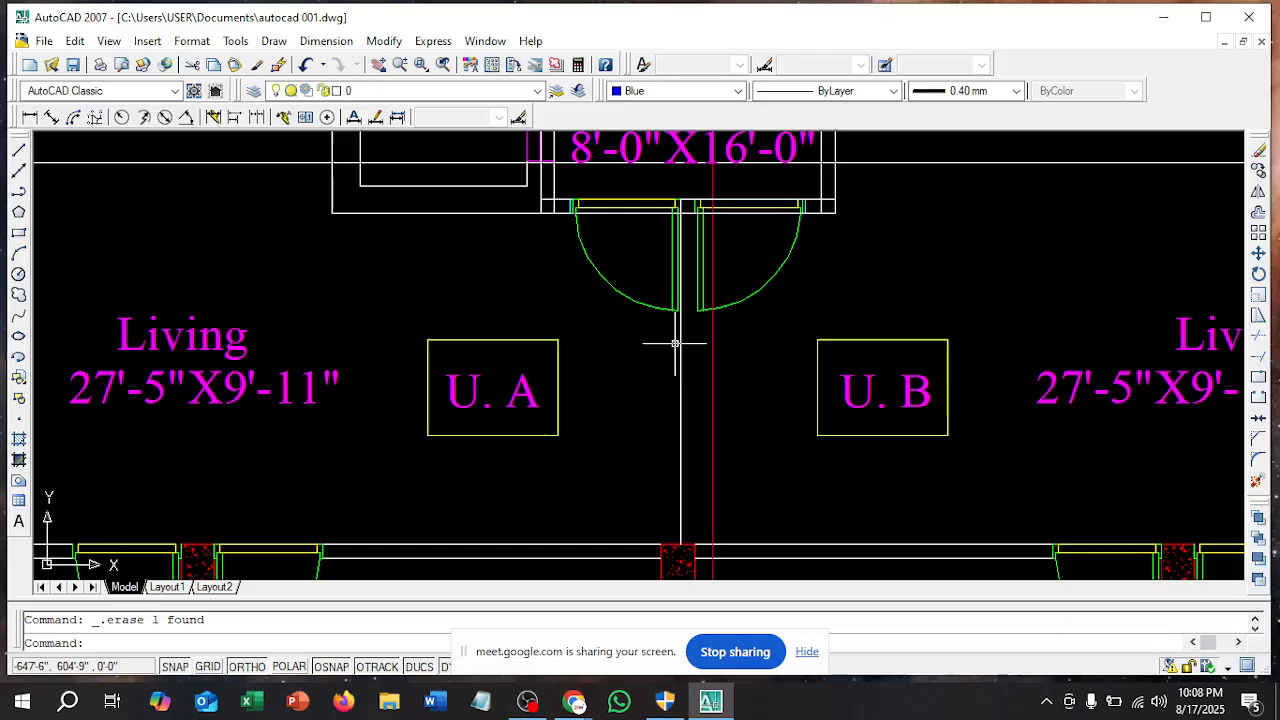
pyautogui.click(694, 312)
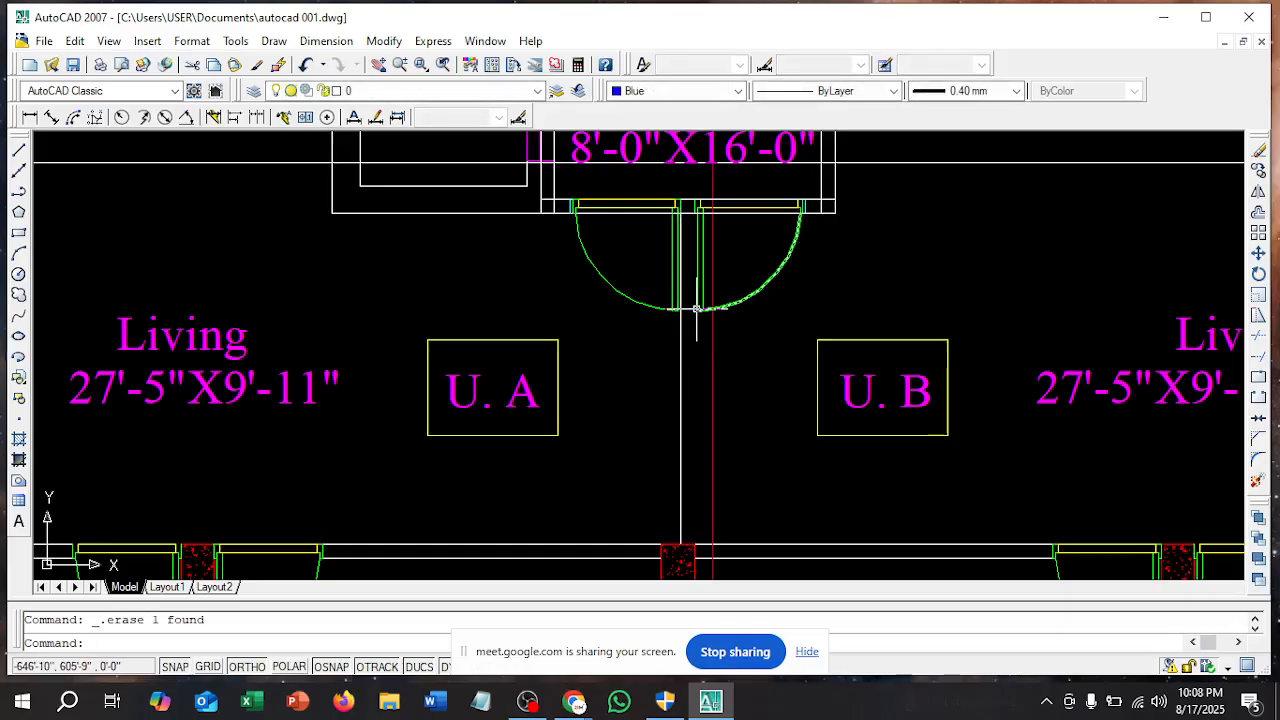
pyautogui.click(680, 334)
pyautogui.press('Delete')
# Erase unit B's entrance door below the stair, including its swing arc, leaf lines and yellow frame
pyautogui.click(761, 299)
pyautogui.press('Delete')
pyautogui.click(703, 274)
pyautogui.click(700, 266)
pyautogui.press('Delete')
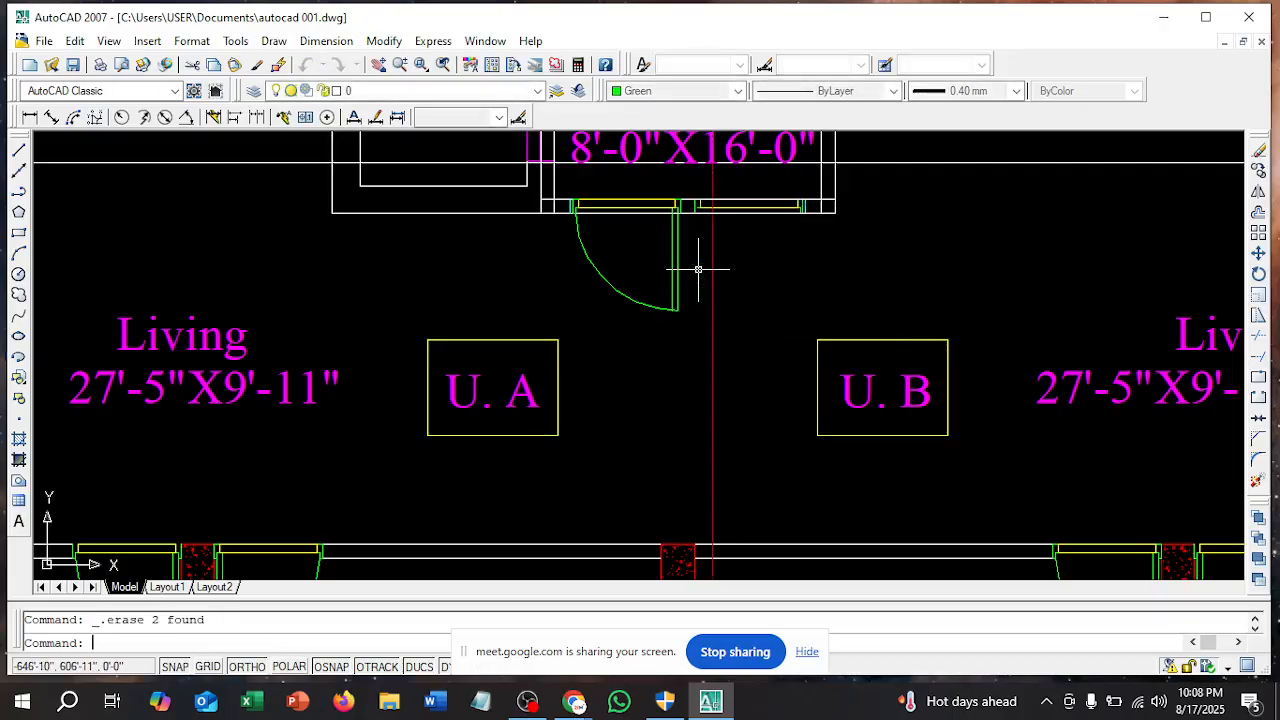
pyautogui.click(727, 211)
pyautogui.press('Delete')
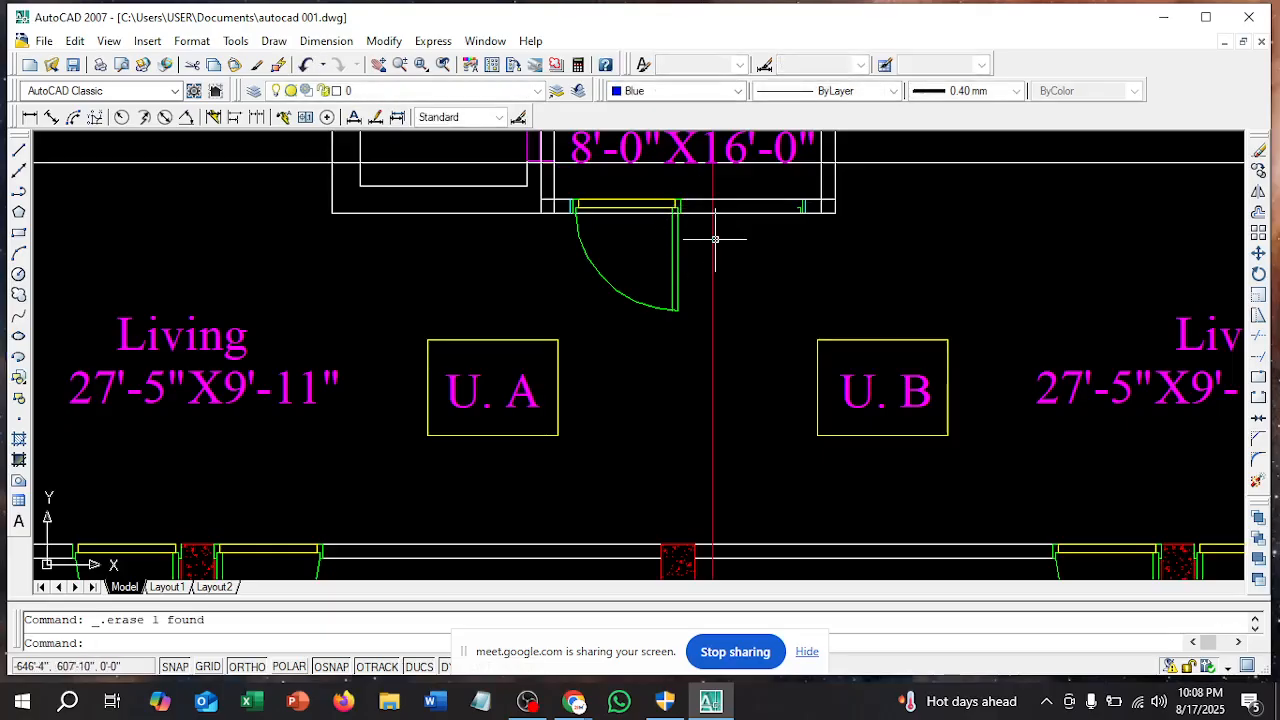
# Examine the merged living area, bedrooms, toilets, kitchens and floor label of the 4th to 7th floor plan
pyautogui.scroll(-2, 725, 278)
pyautogui.scroll(-2, 720, 288)
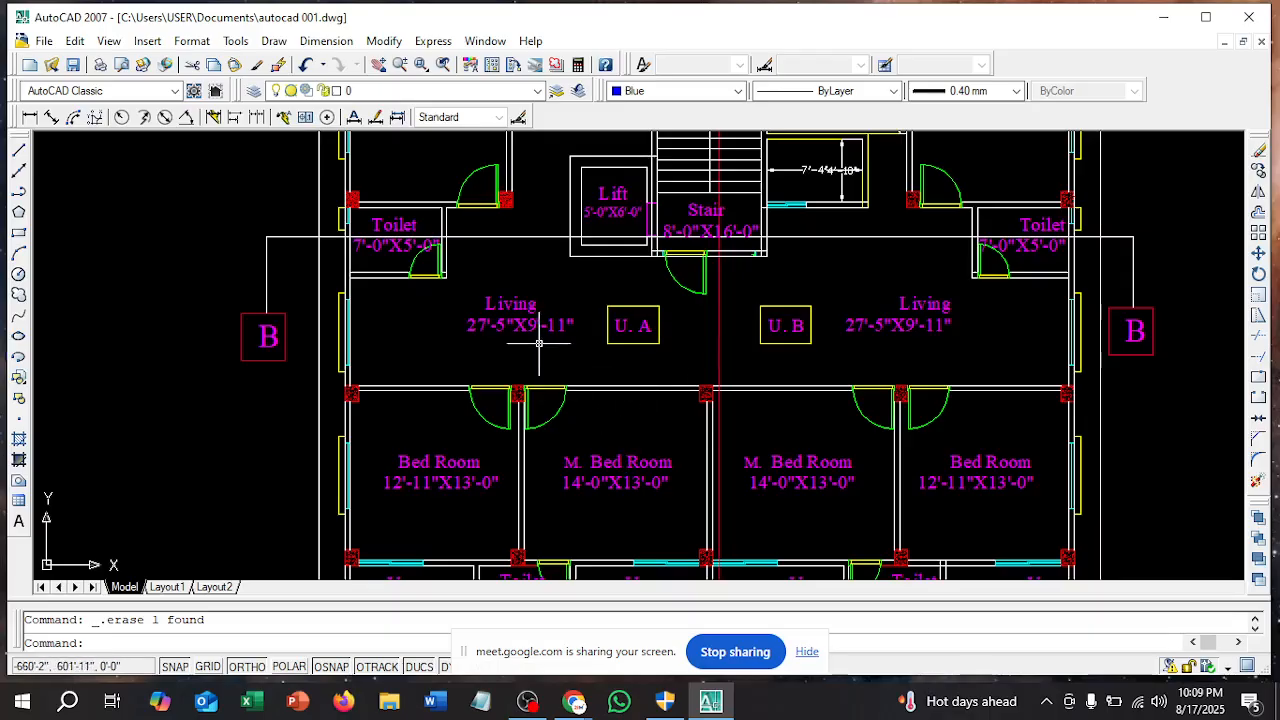
pyautogui.scroll(-2, 538, 341)
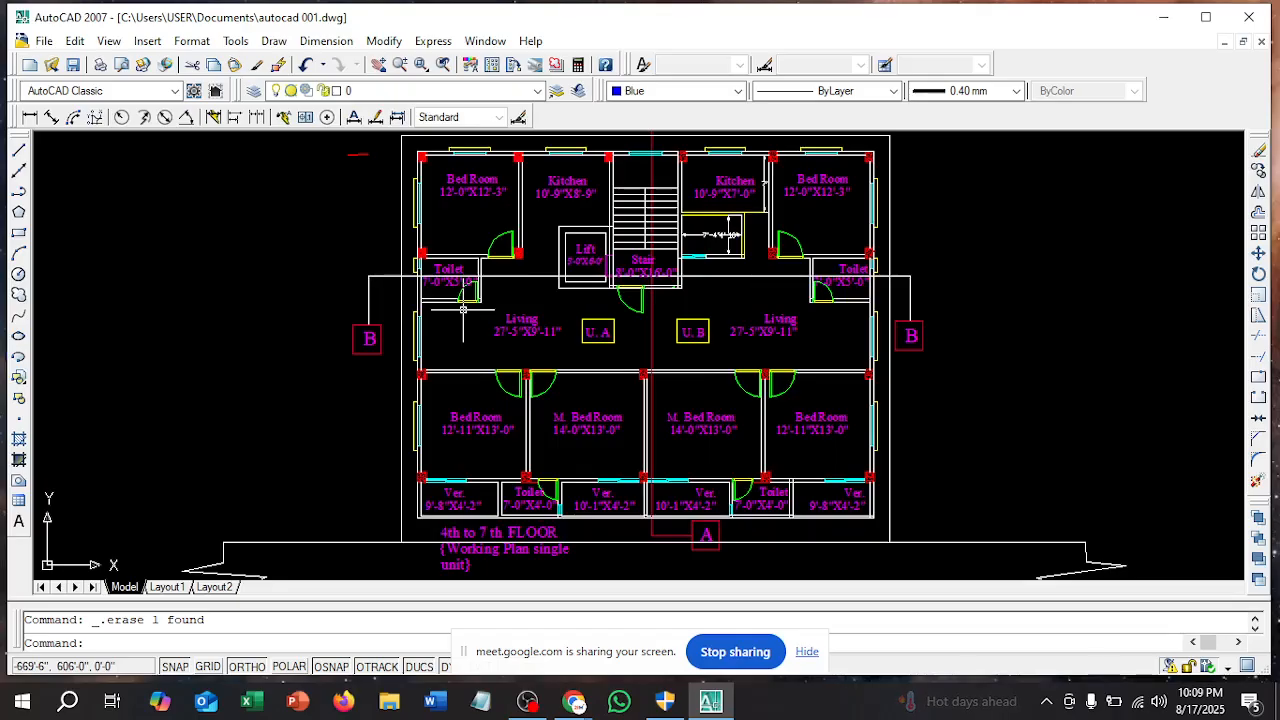
pyautogui.scroll(2, 472, 432)
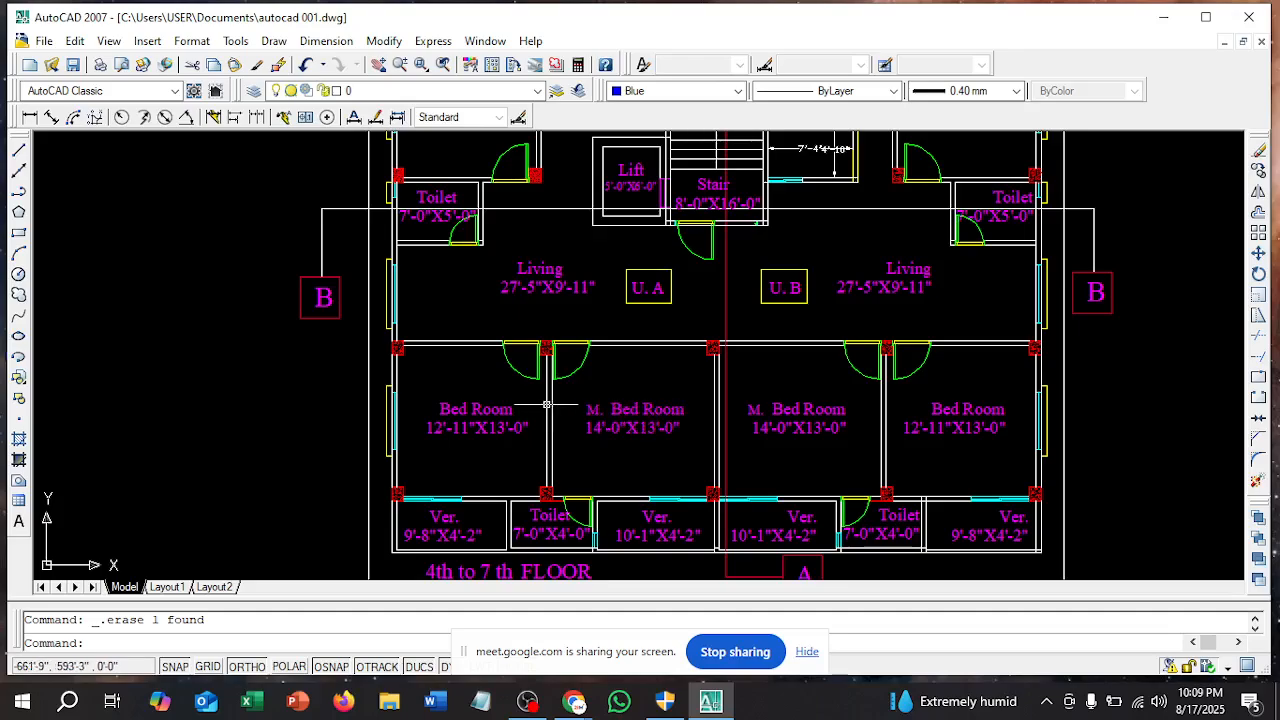
pyautogui.scroll(2, 512, 427)
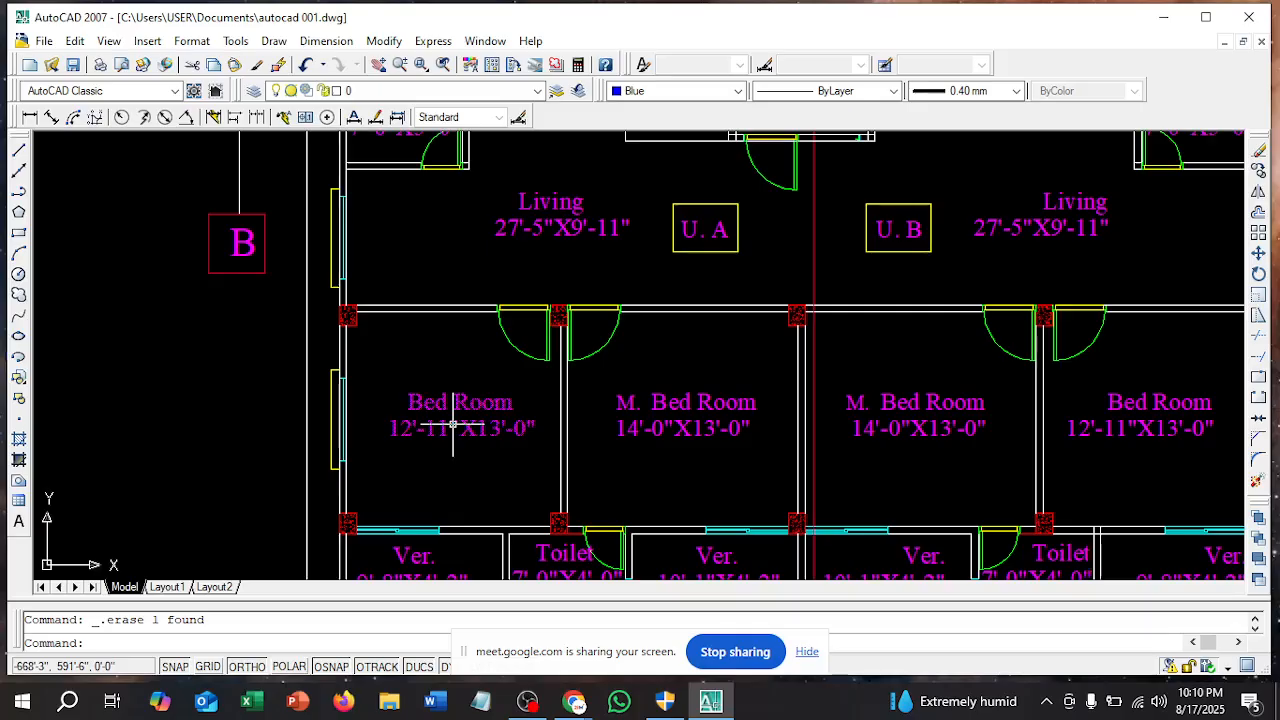
pyautogui.scroll(-3, 486, 449)
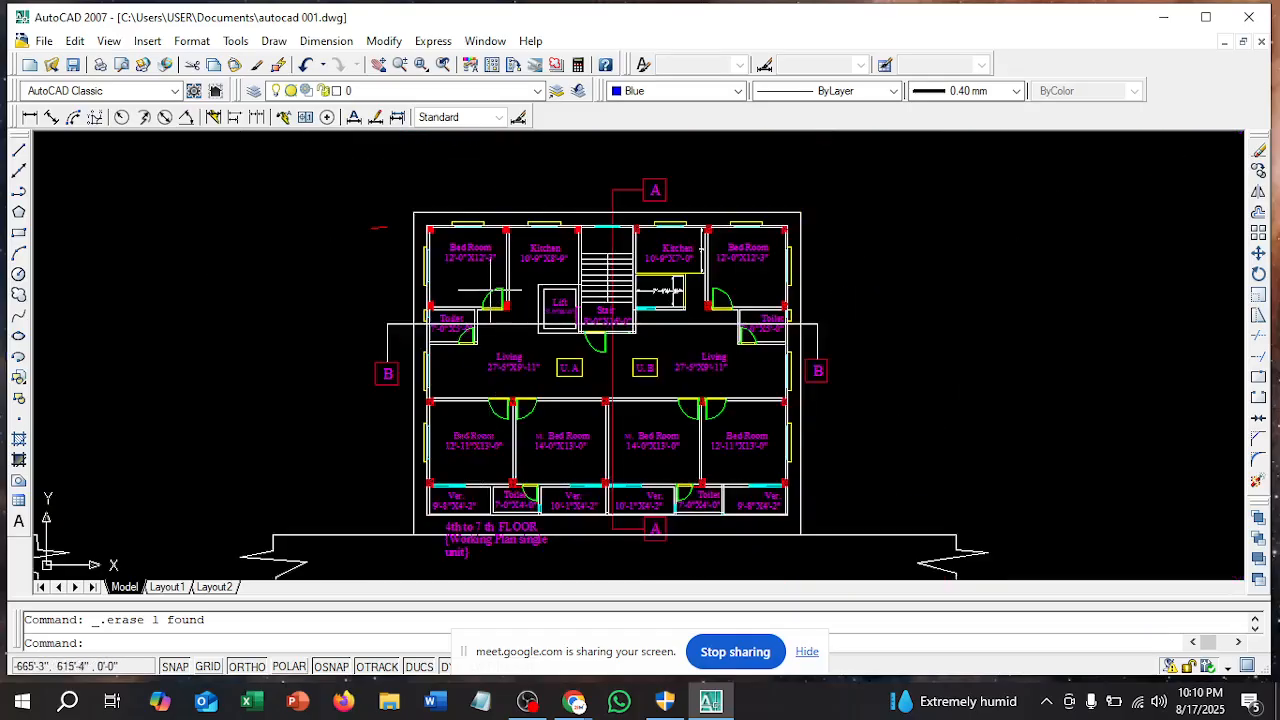
pyautogui.scroll(2, 487, 266)
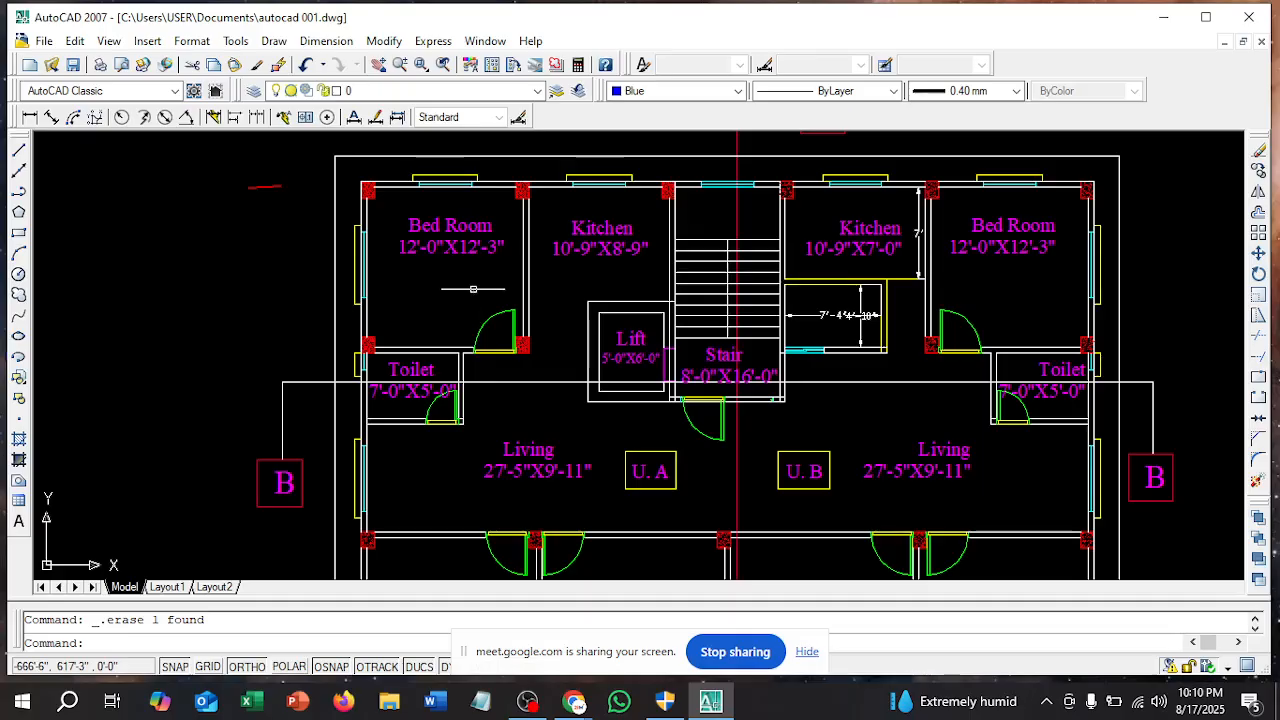
pyautogui.scroll(-8, 473, 289)
pyautogui.scroll(3, 517, 372)
pyautogui.scroll(6, 517, 372)
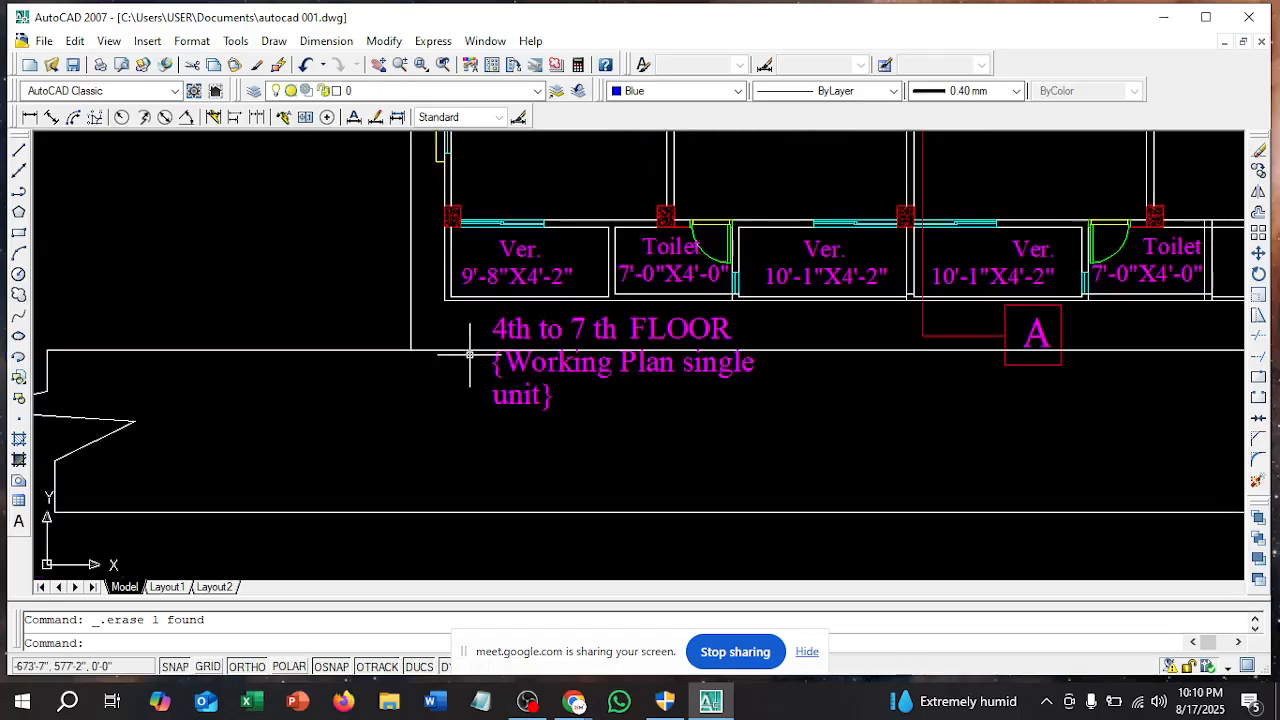
pyautogui.scroll(-2, 531, 340)
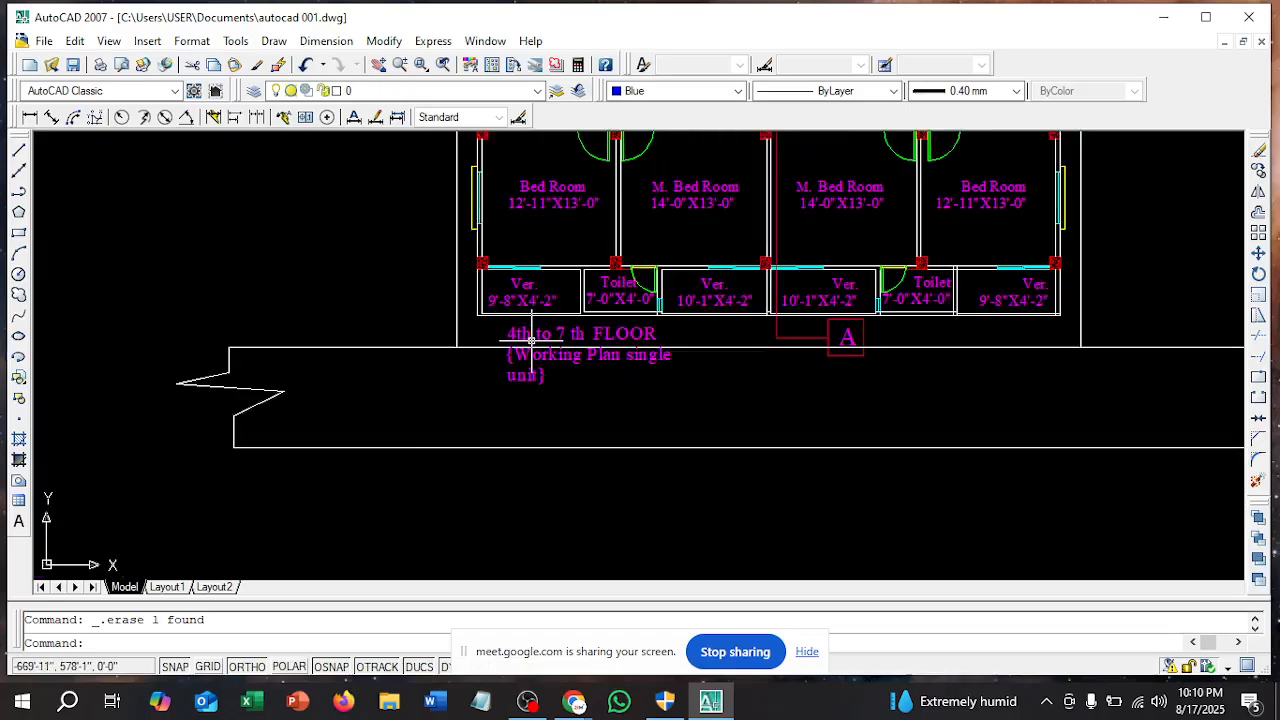
pyautogui.scroll(-3, 531, 340)
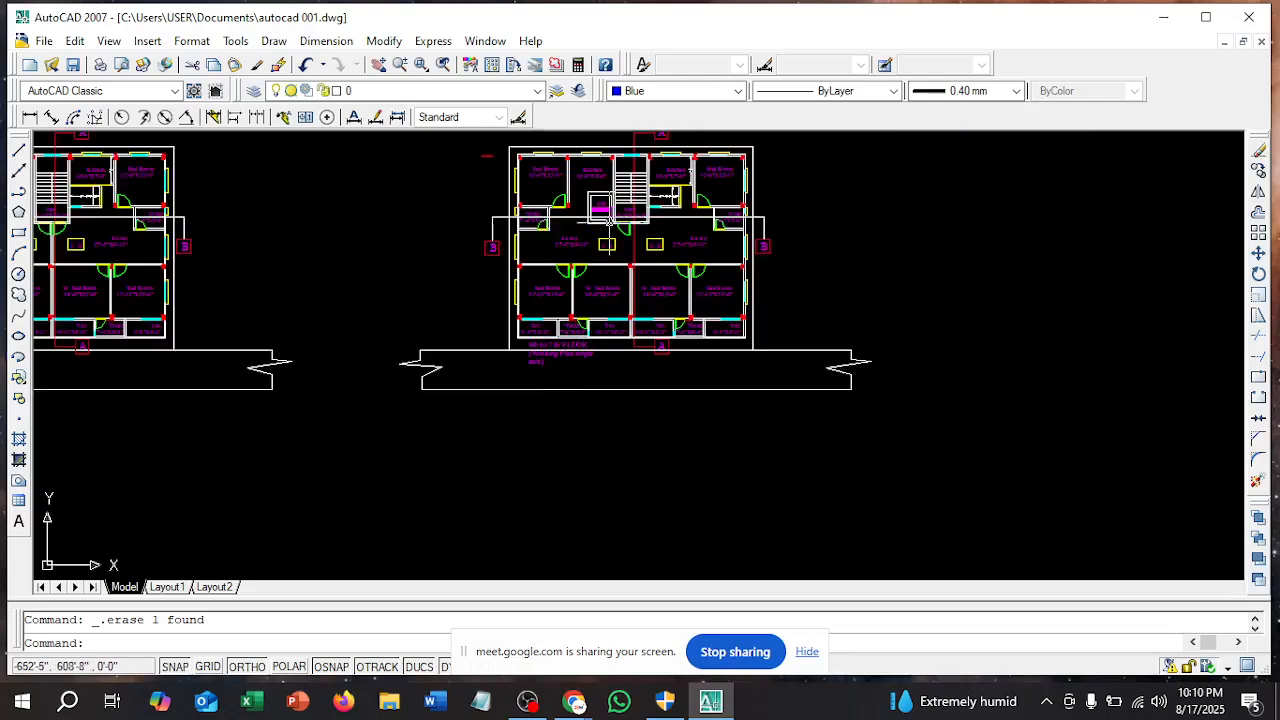
# Examine the remaining entrance door on the 4th to 7th floor plan and compare the layout with the first floor double-unit plan
pyautogui.scroll(7, 640, 365)
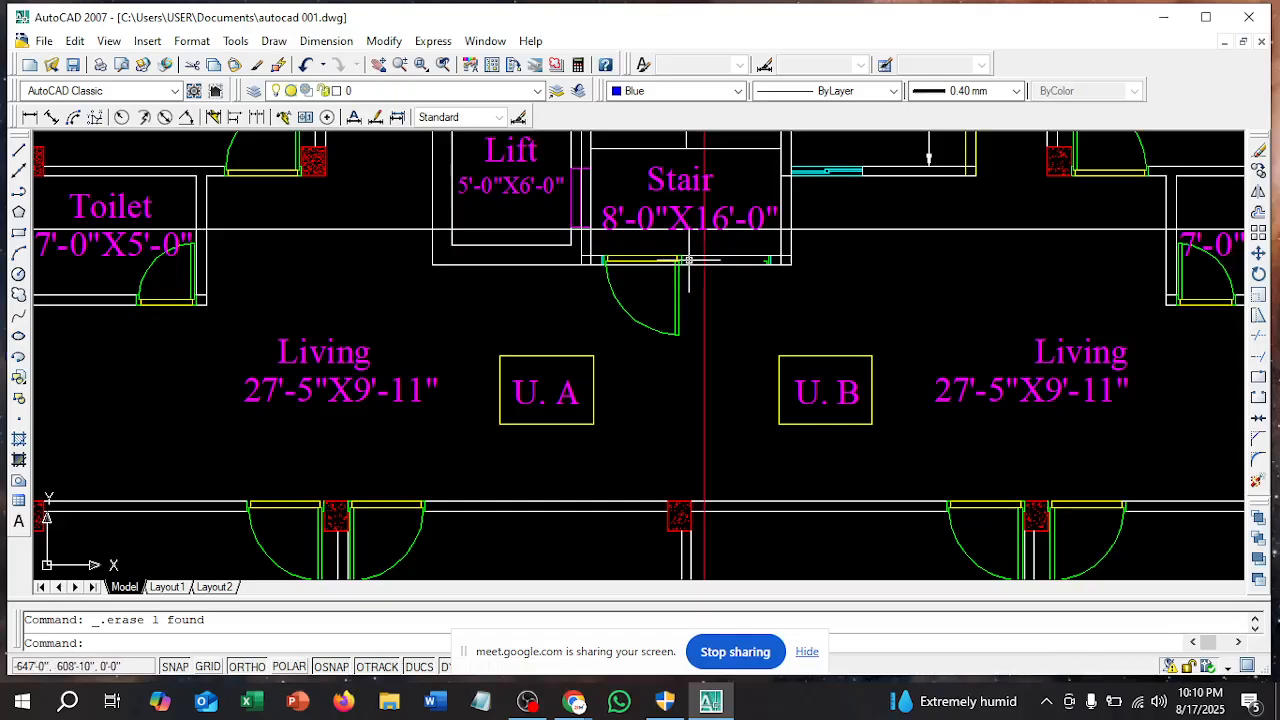
pyautogui.scroll(-2, 650, 317)
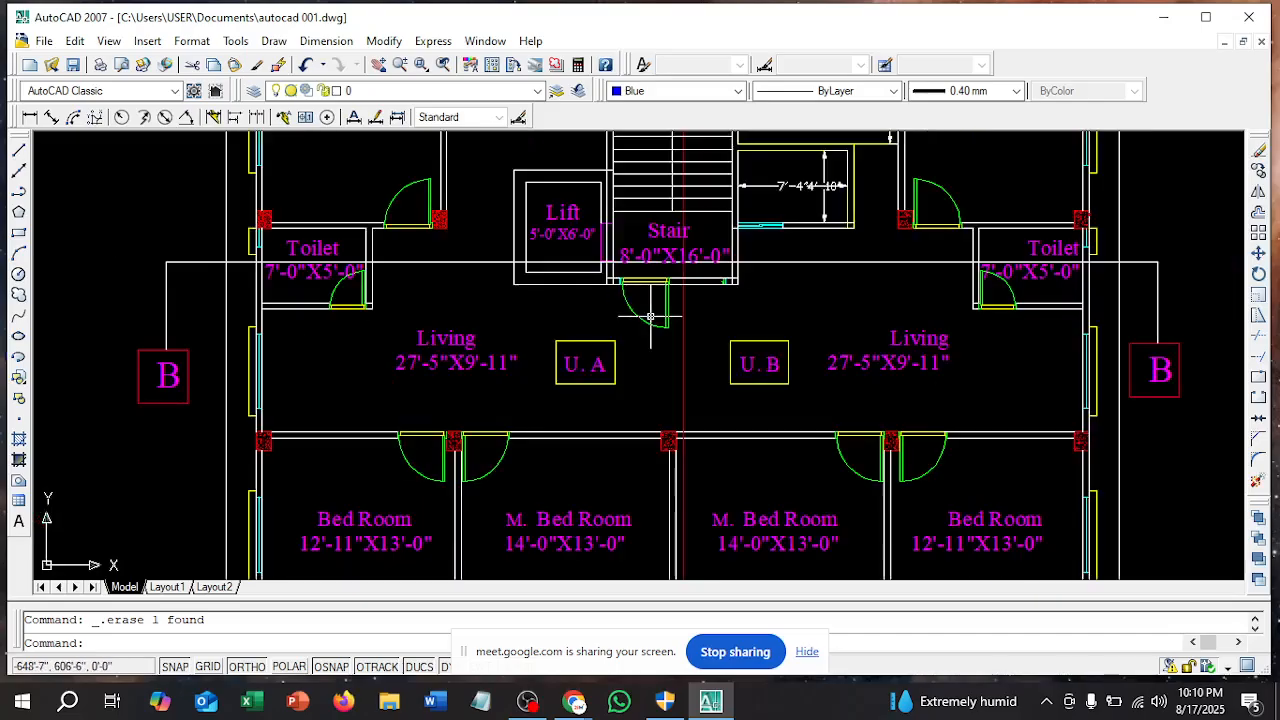
pyautogui.scroll(-4, 650, 308)
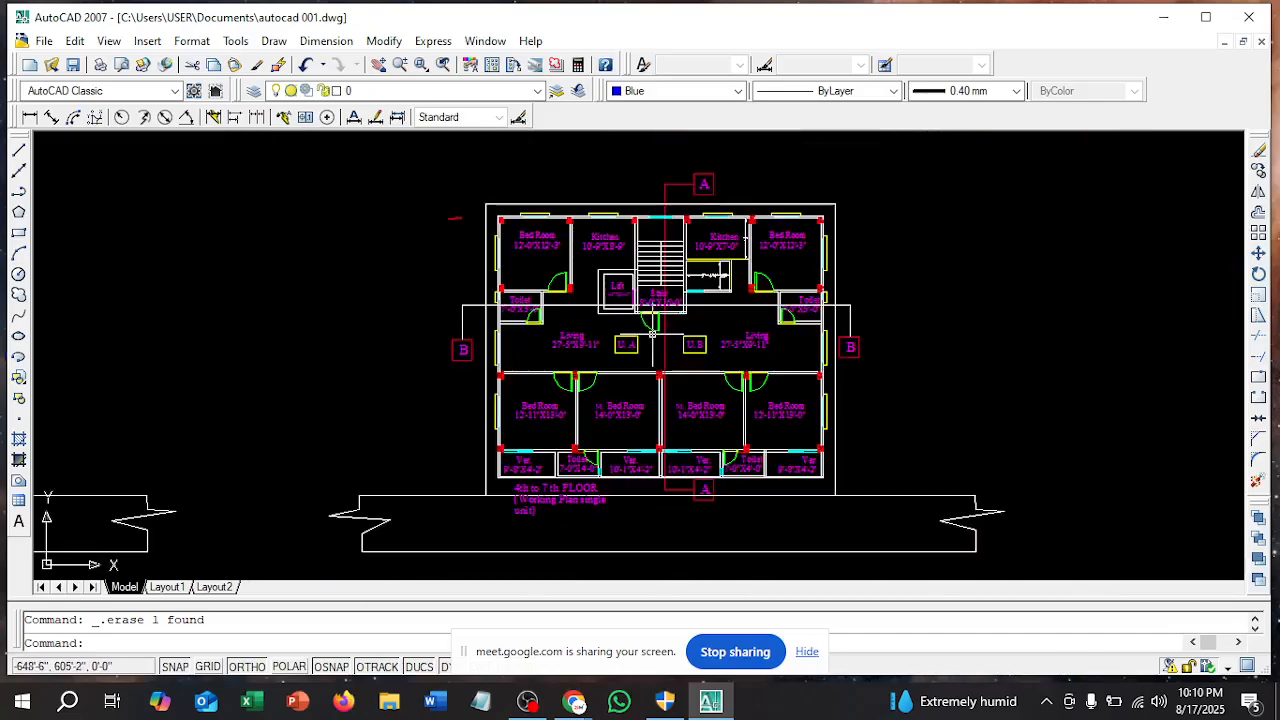
pyautogui.scroll(-2, 671, 306)
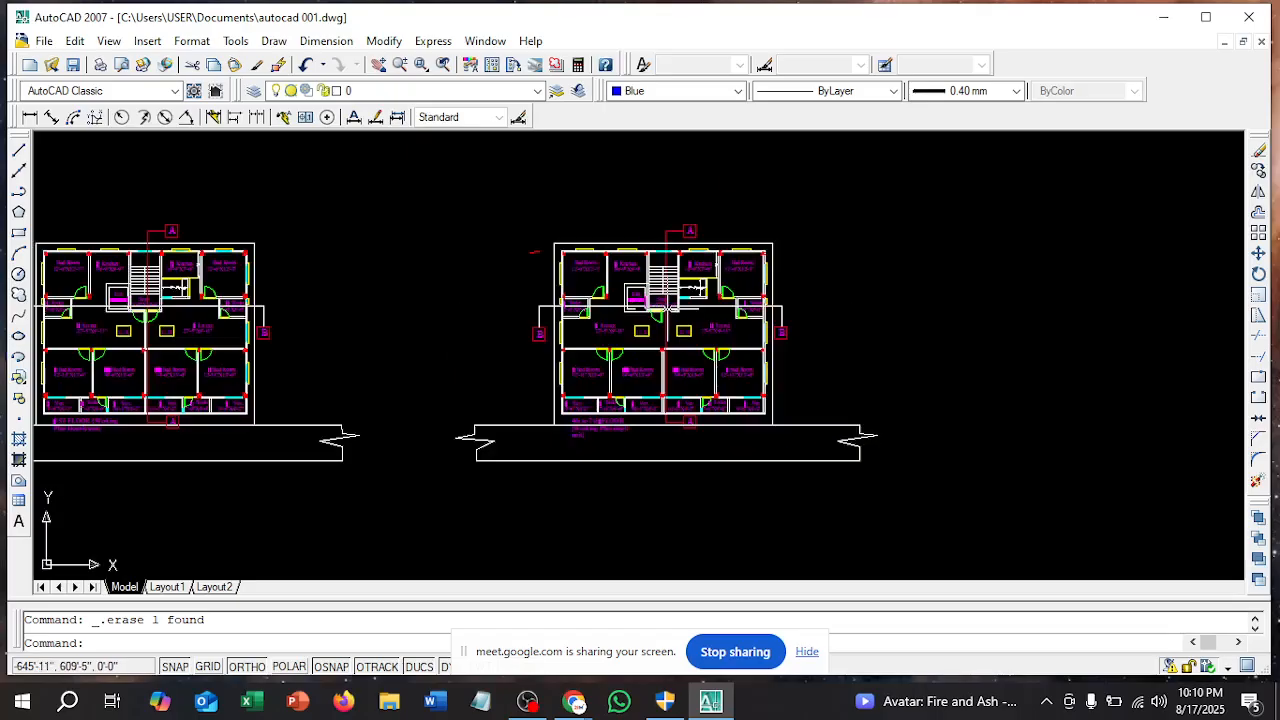
pyautogui.scroll(-3, 665, 305)
pyautogui.scroll(-2, 543, 286)
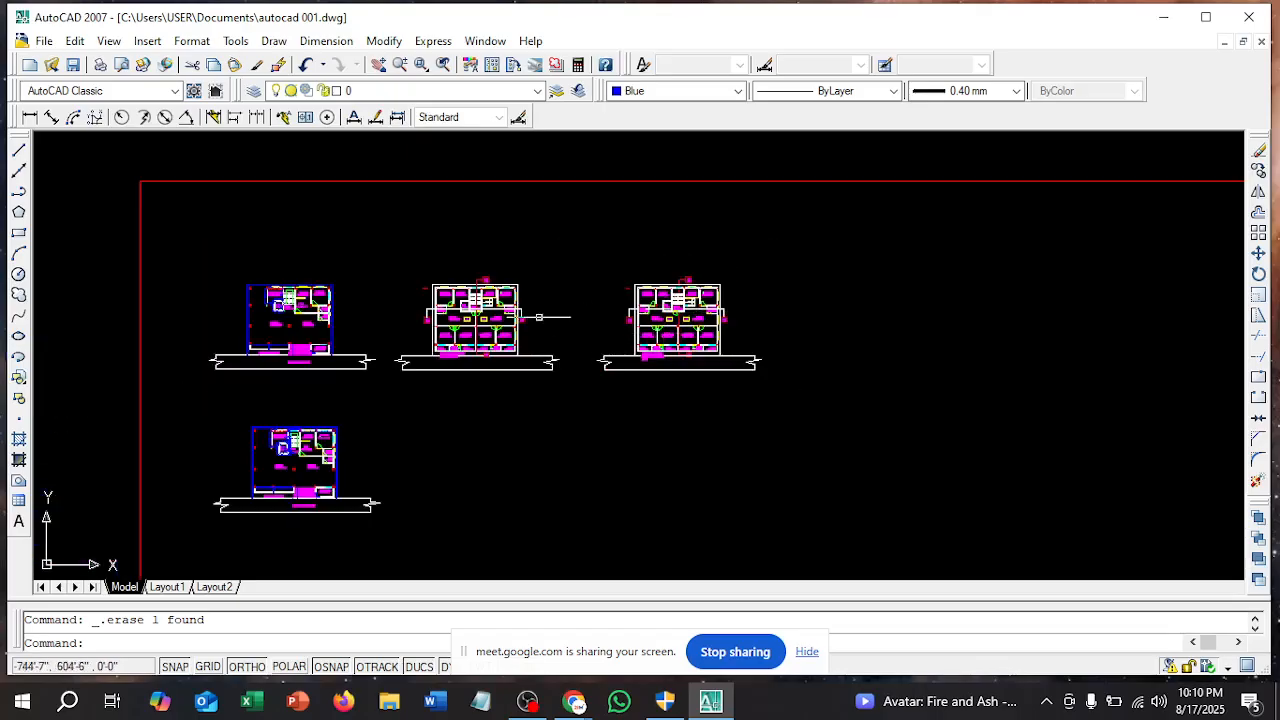
pyautogui.scroll(6, 543, 286)
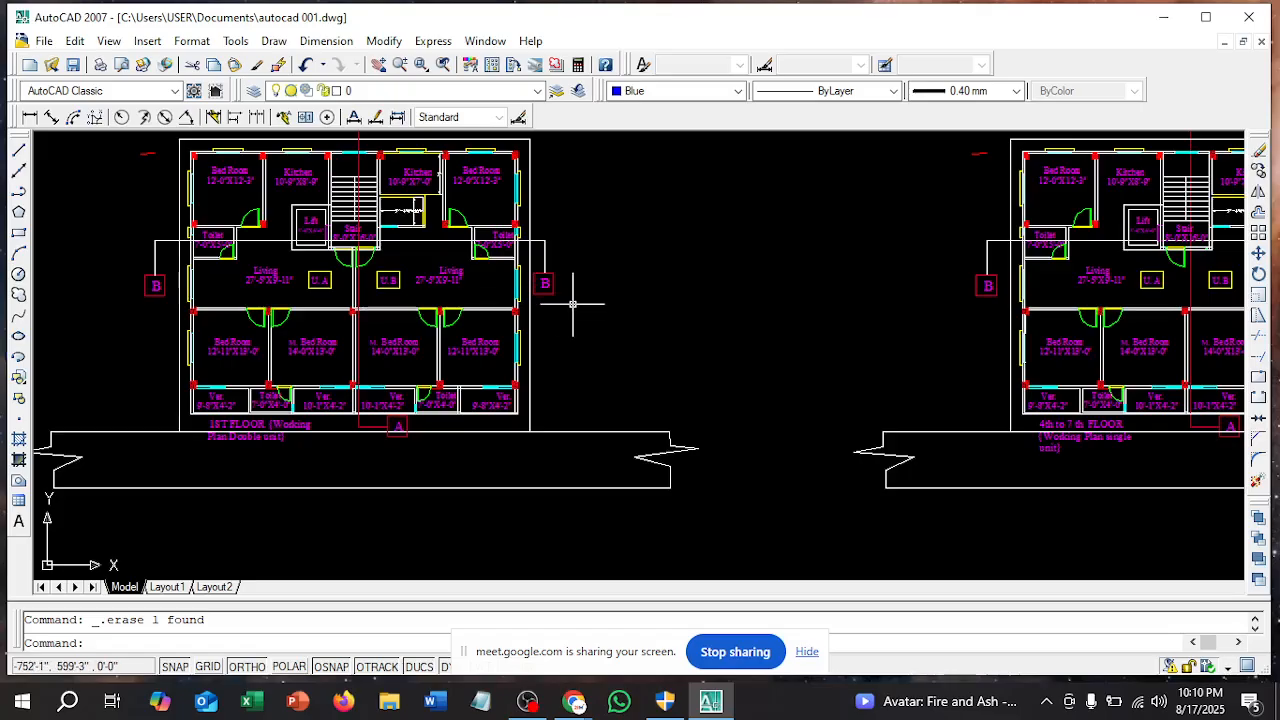
# Edit the first floor double-unit plan's label and insert "3 rd" before FLOOR
pyautogui.scroll(-1, 651, 345)
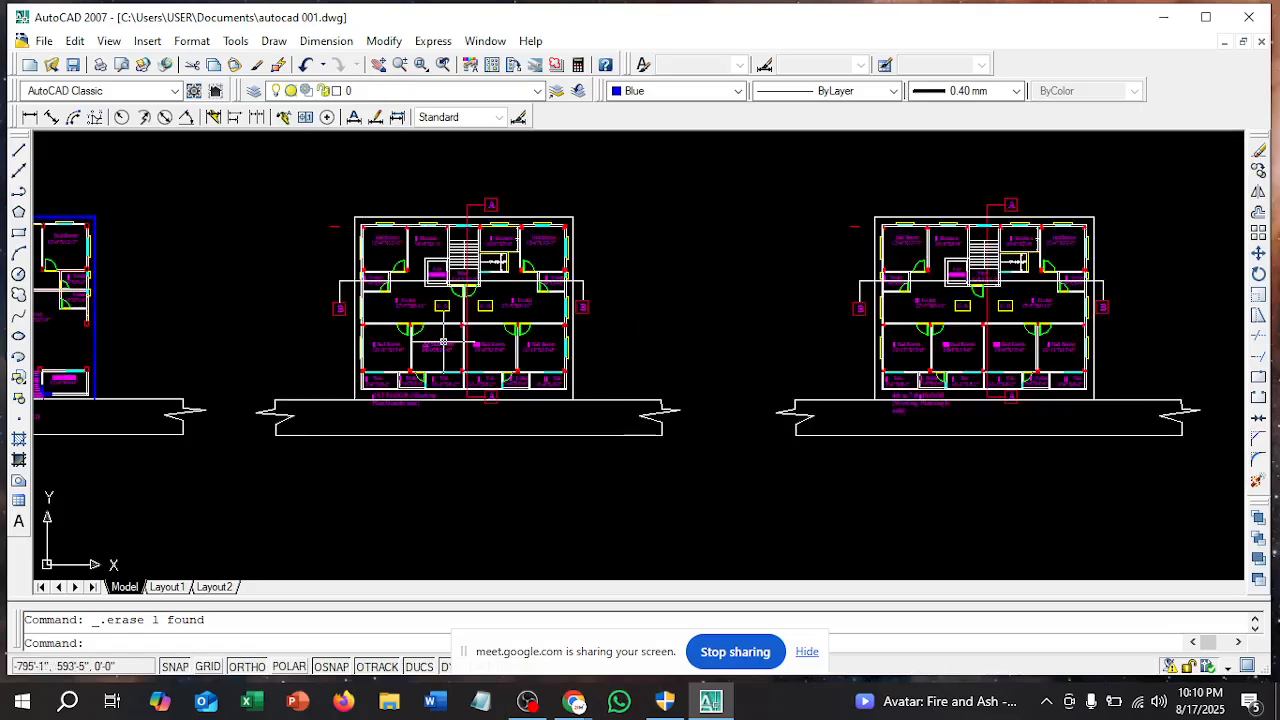
pyautogui.scroll(1, 444, 343)
pyautogui.scroll(2, 352, 429)
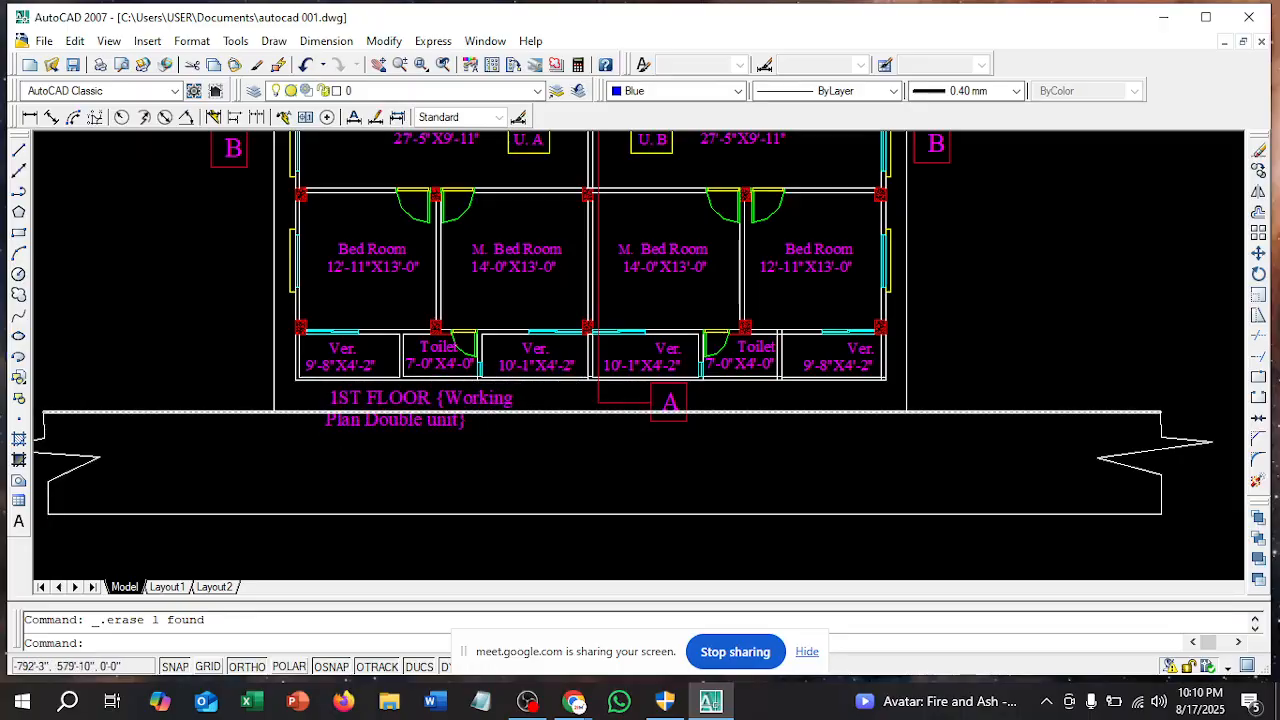
pyautogui.scroll(-2, 575, 388)
pyautogui.scroll(5, 575, 388)
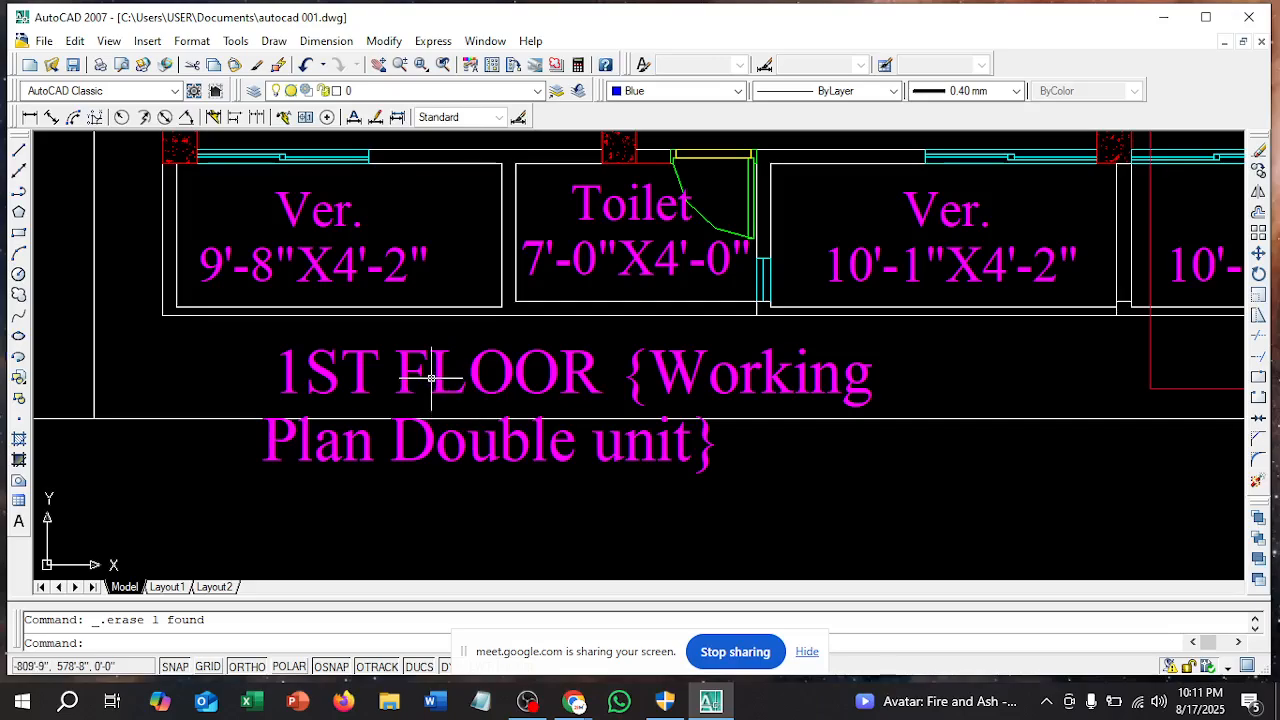
pyautogui.click(443, 373)
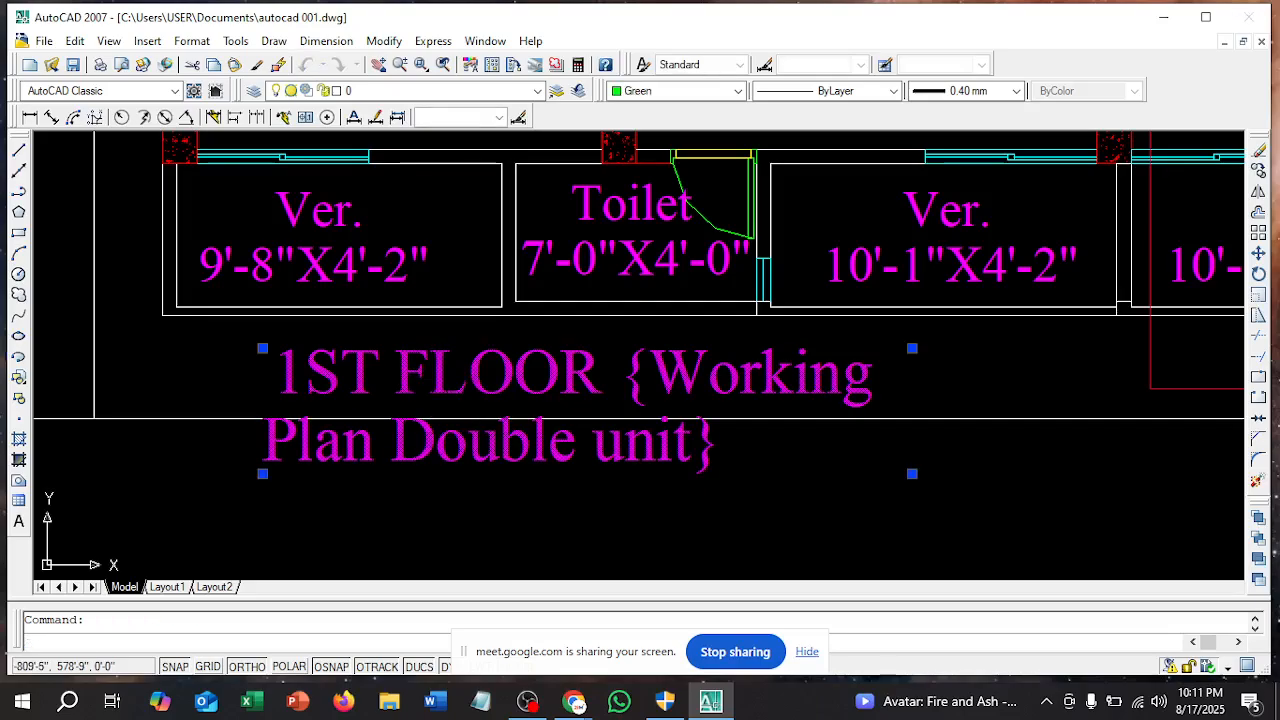
pyautogui.doubleClick(395, 371)
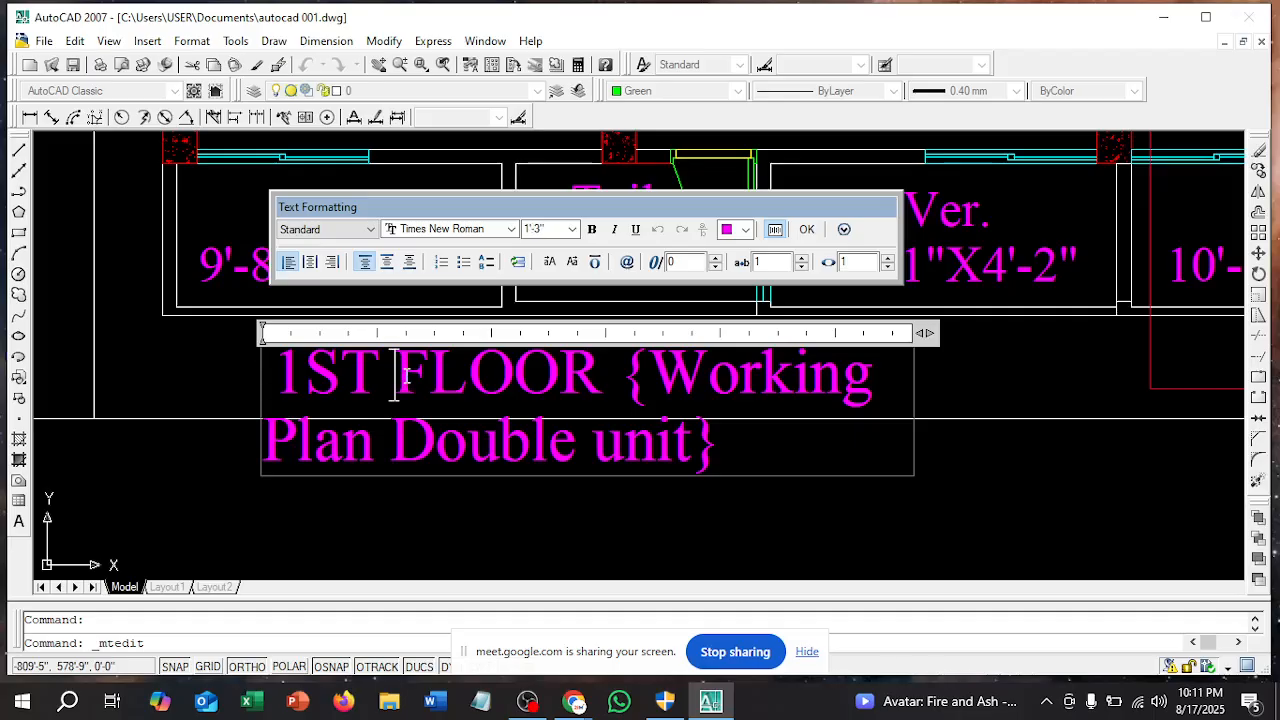
pyautogui.click(407, 376)
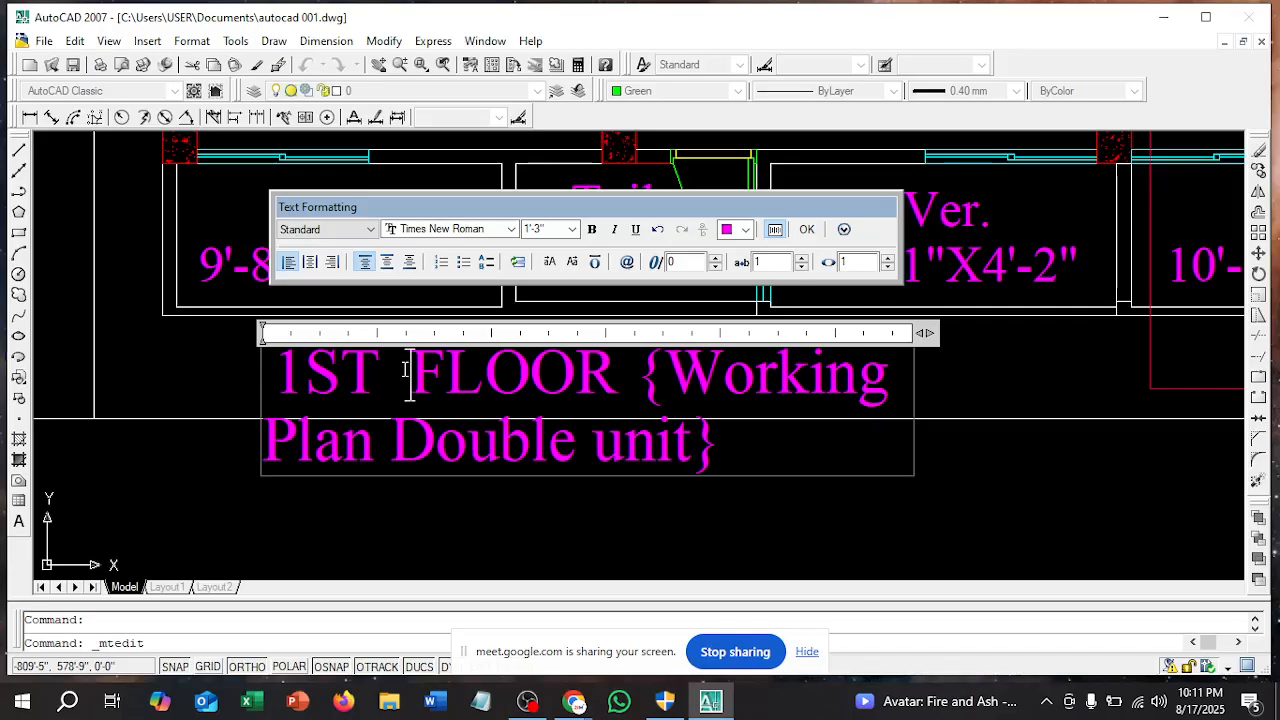
pyautogui.write('3')
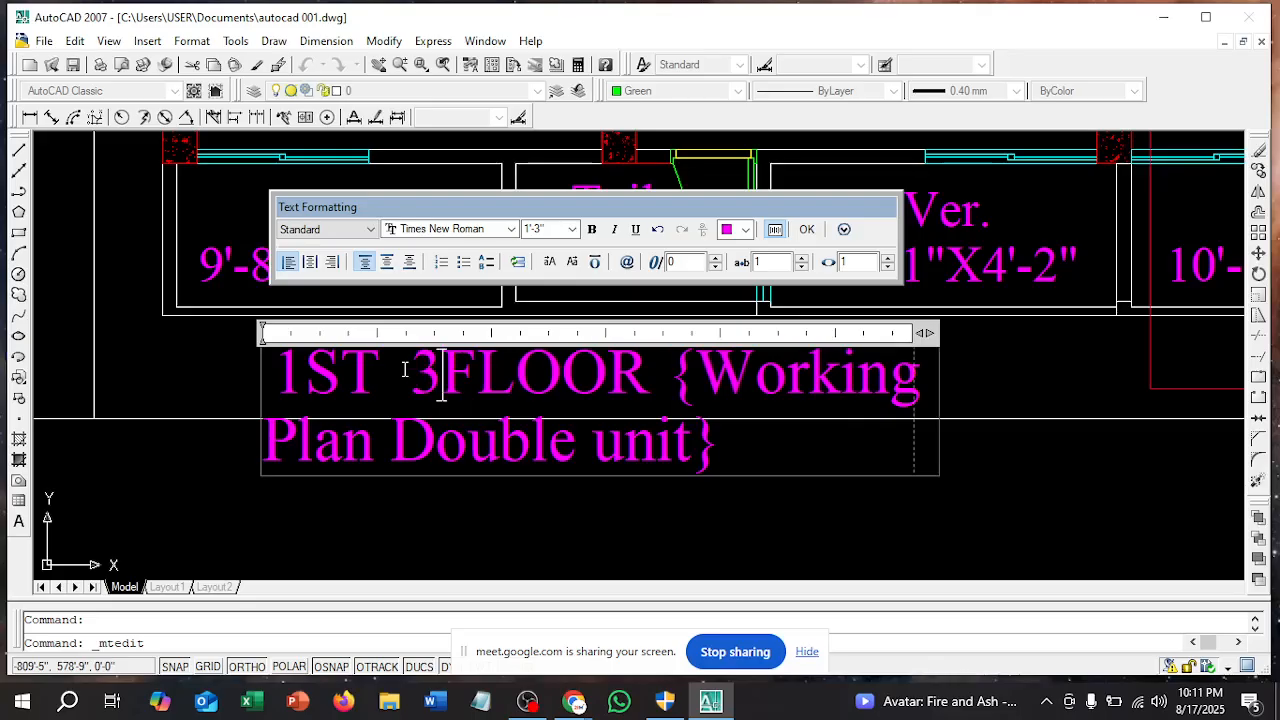
pyautogui.write(' rd')
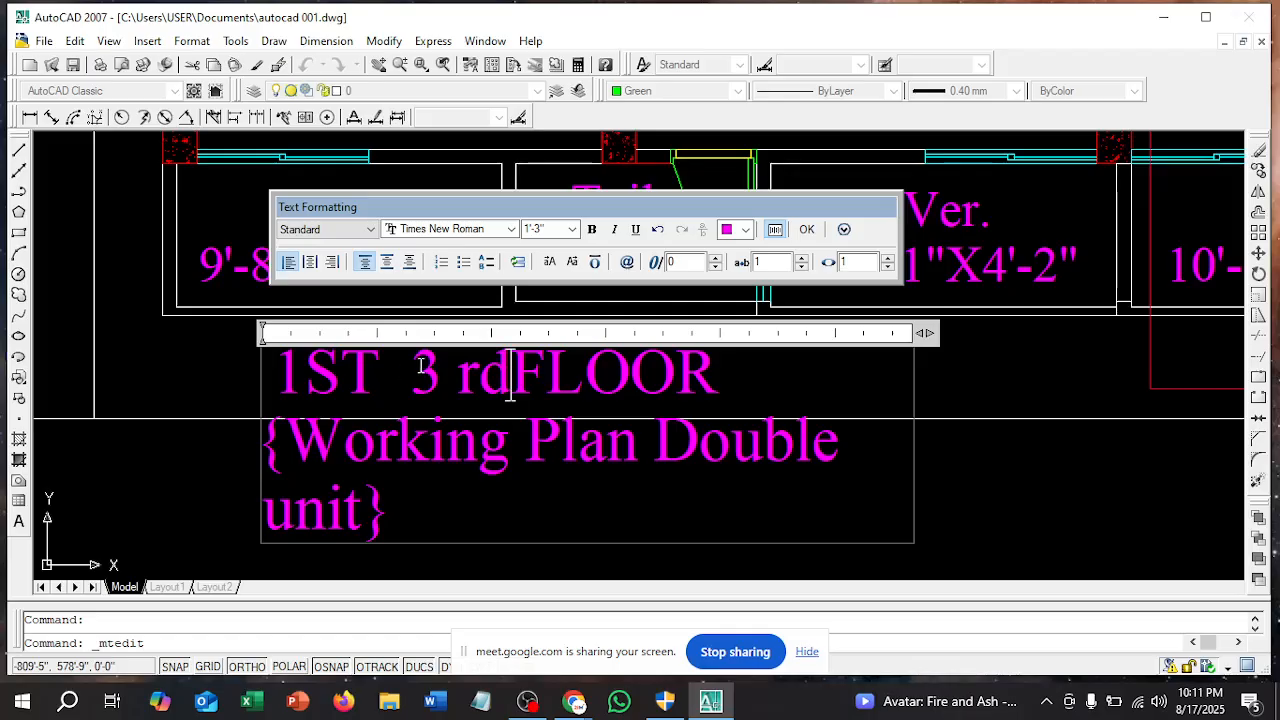
# Correct the inserted text to "3RD" so the label reads "1ST 3RD FLOOR {Working Plan Double unit}"
pyautogui.click(458, 374)
pyautogui.press('BackSpace')
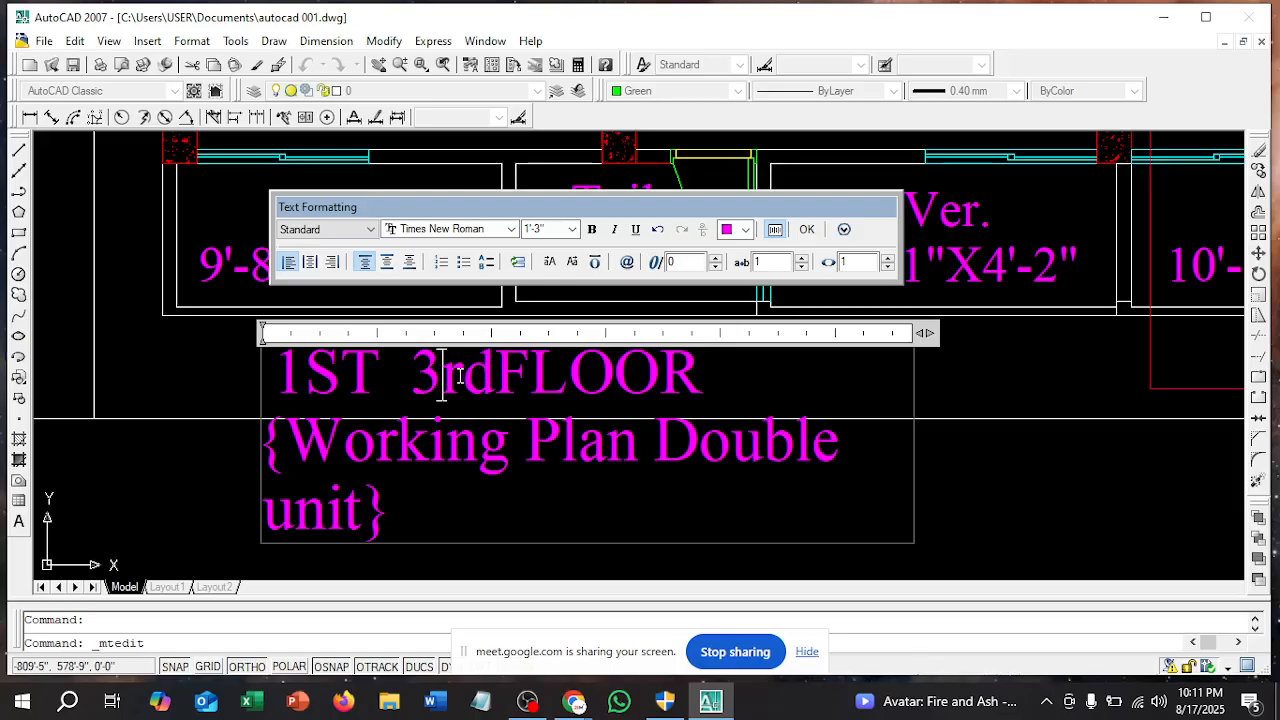
pyautogui.moveTo(460, 376); pyautogui.dragTo(448, 378)
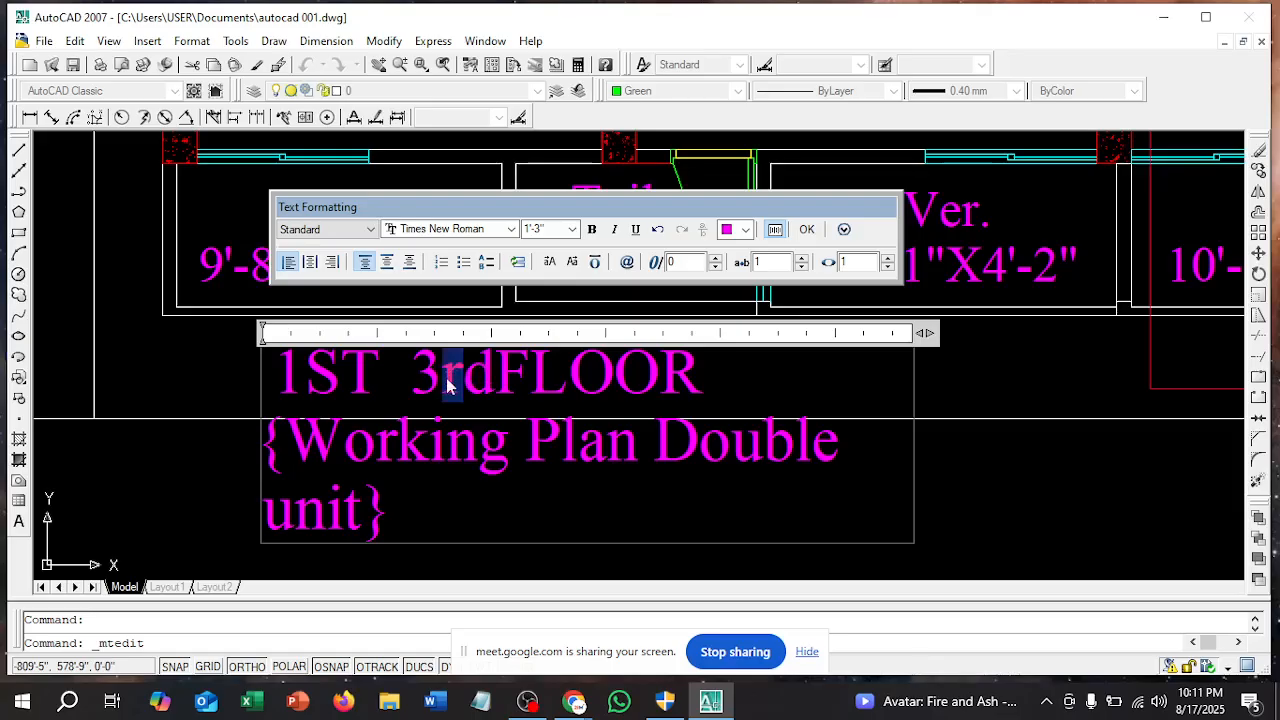
pyautogui.write('R')
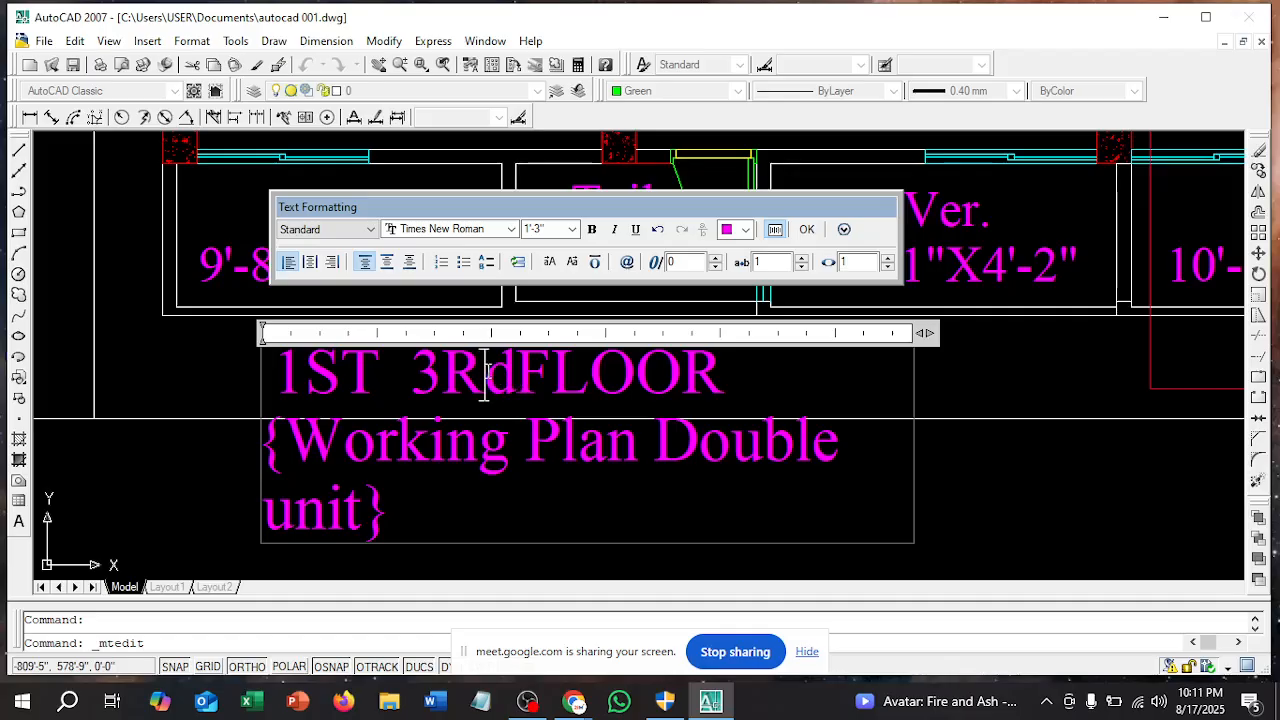
pyautogui.moveTo(515, 374); pyautogui.dragTo(497, 375)
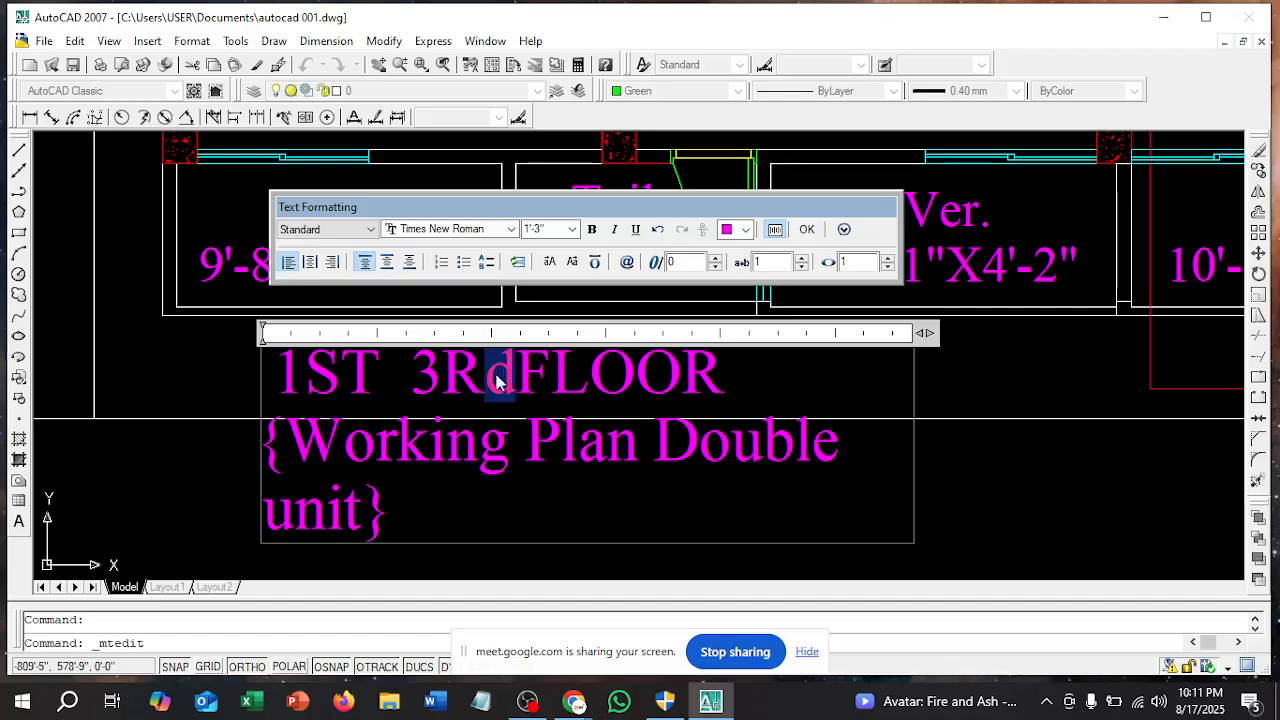
pyautogui.write('D')
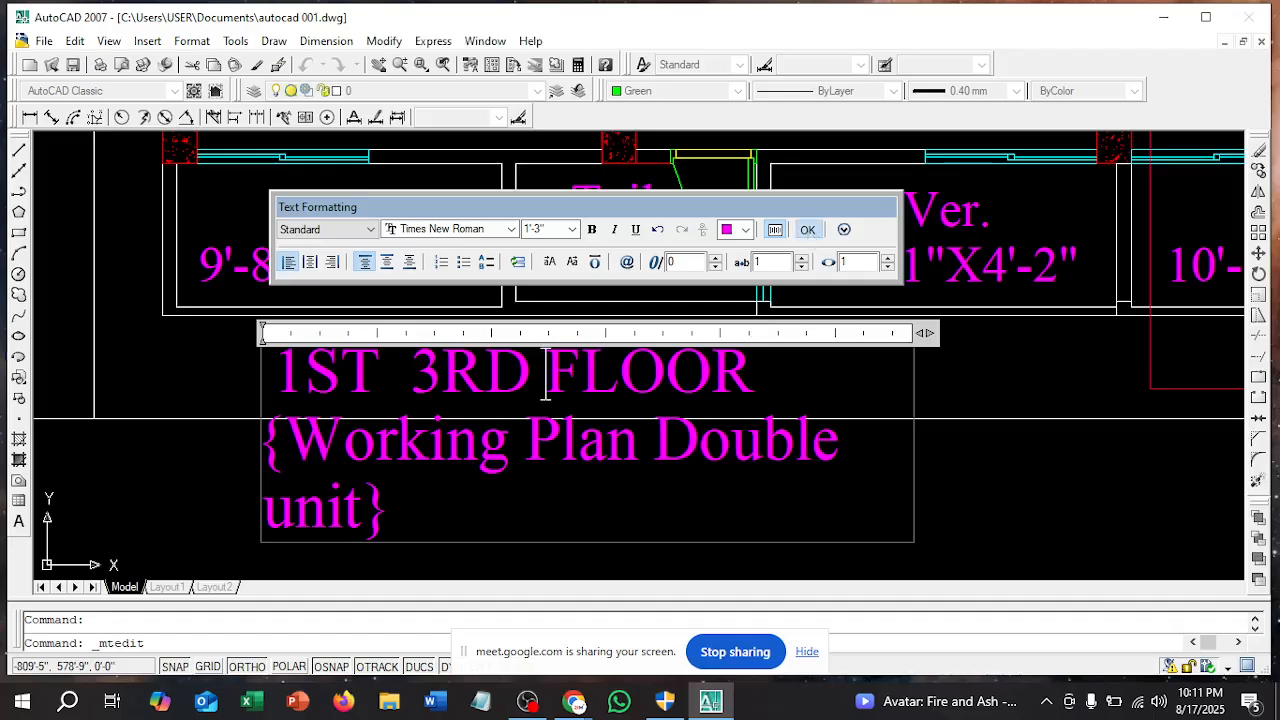
pyautogui.click(807, 229)
# Copy the 1st to 3rd floor double-unit plan with its road horizontally about 302 feet, placing it beyond the 4th to 7th floor plan
pyautogui.scroll(-8, 660, 455)
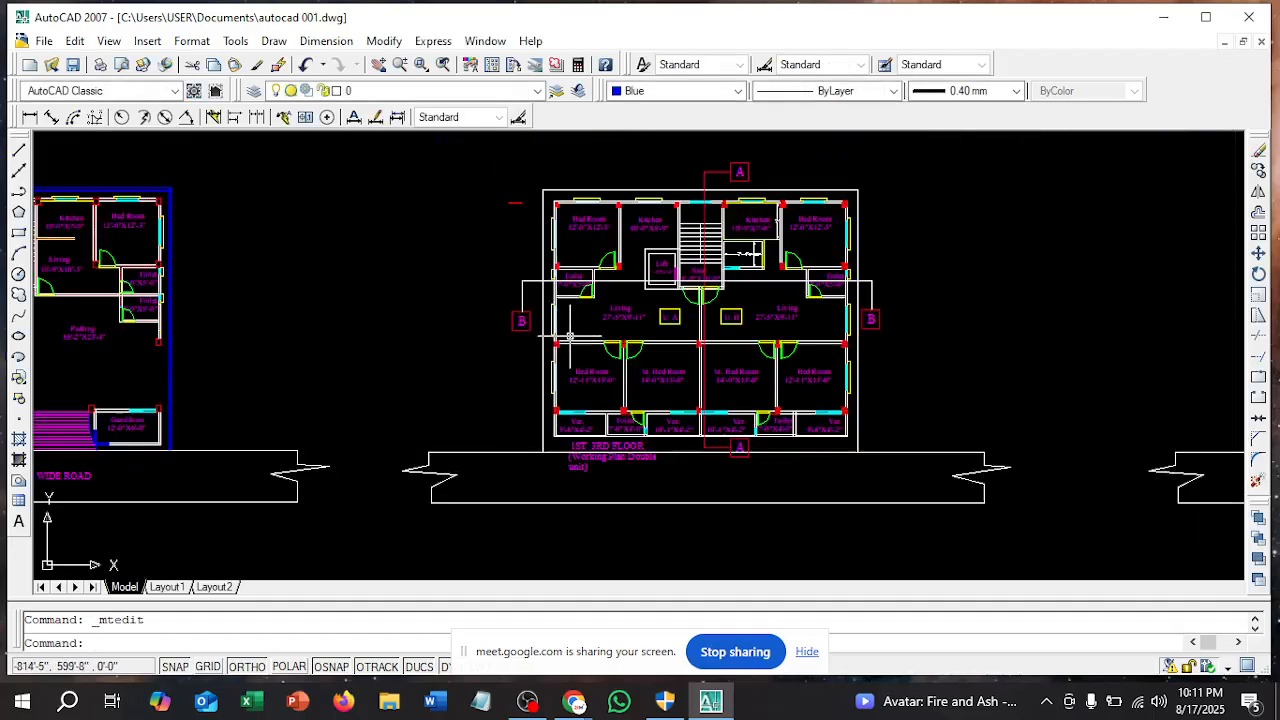
pyautogui.scroll(-3, 690, 348)
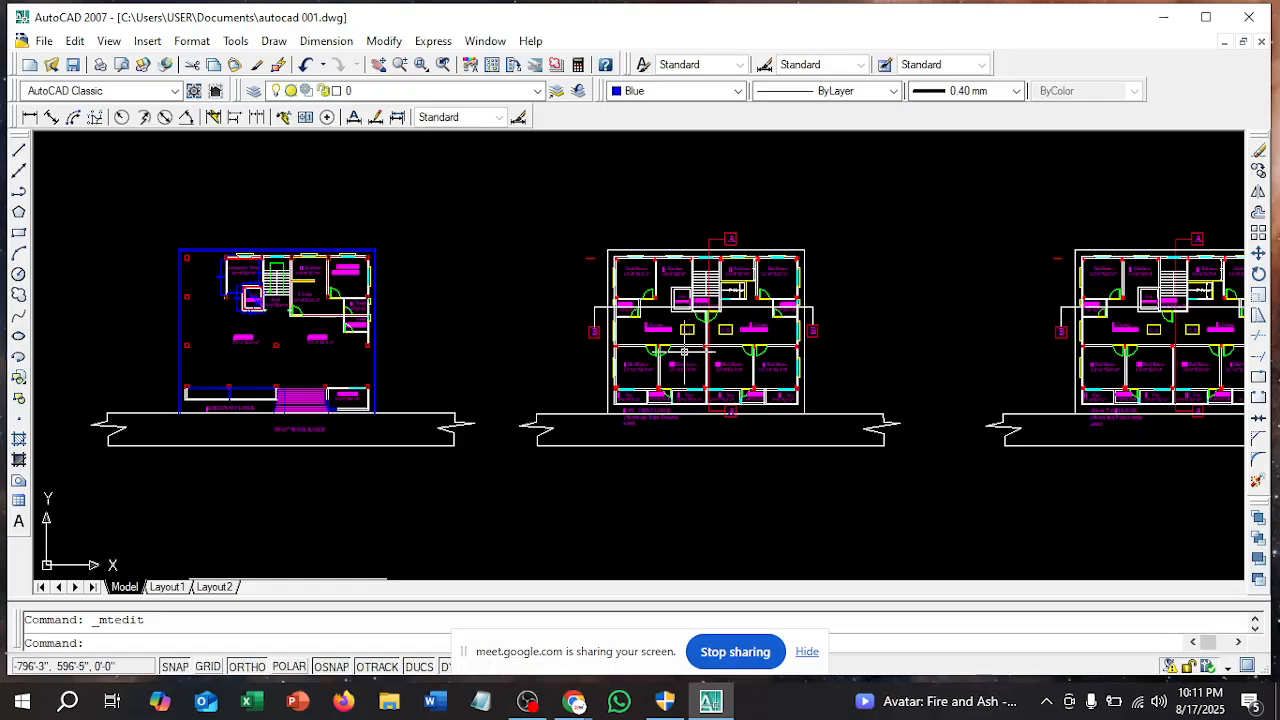
pyautogui.scroll(-2, 684, 352)
pyautogui.moveTo(688, 350); pyautogui.dragTo(555, 335, button='middle')
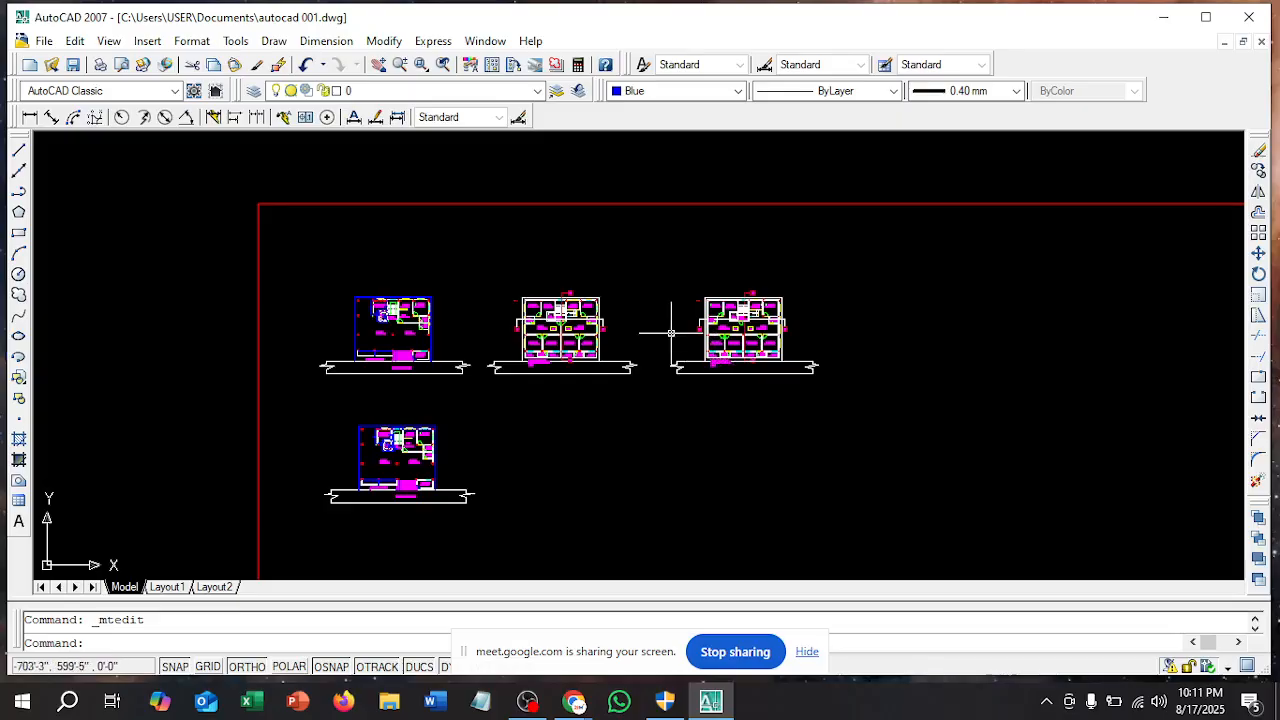
pyautogui.scroll(6, 690, 340)
pyautogui.scroll(-6, 767, 343)
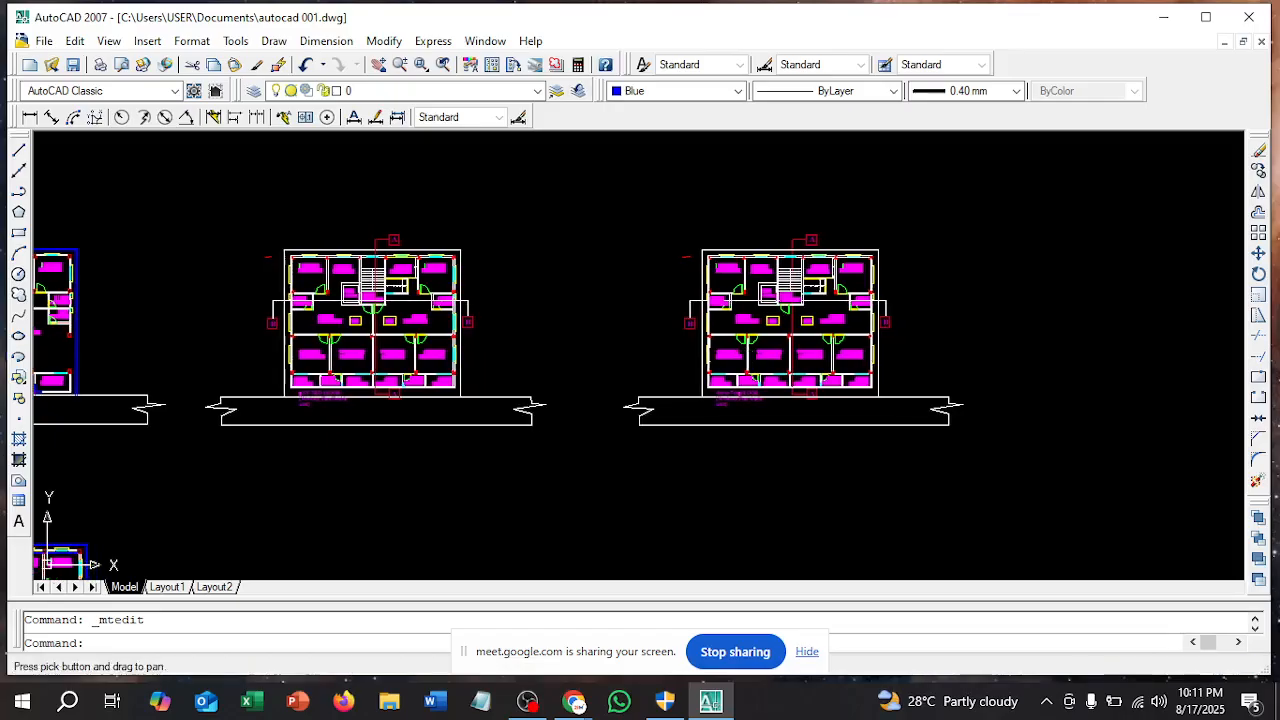
pyautogui.write('co')
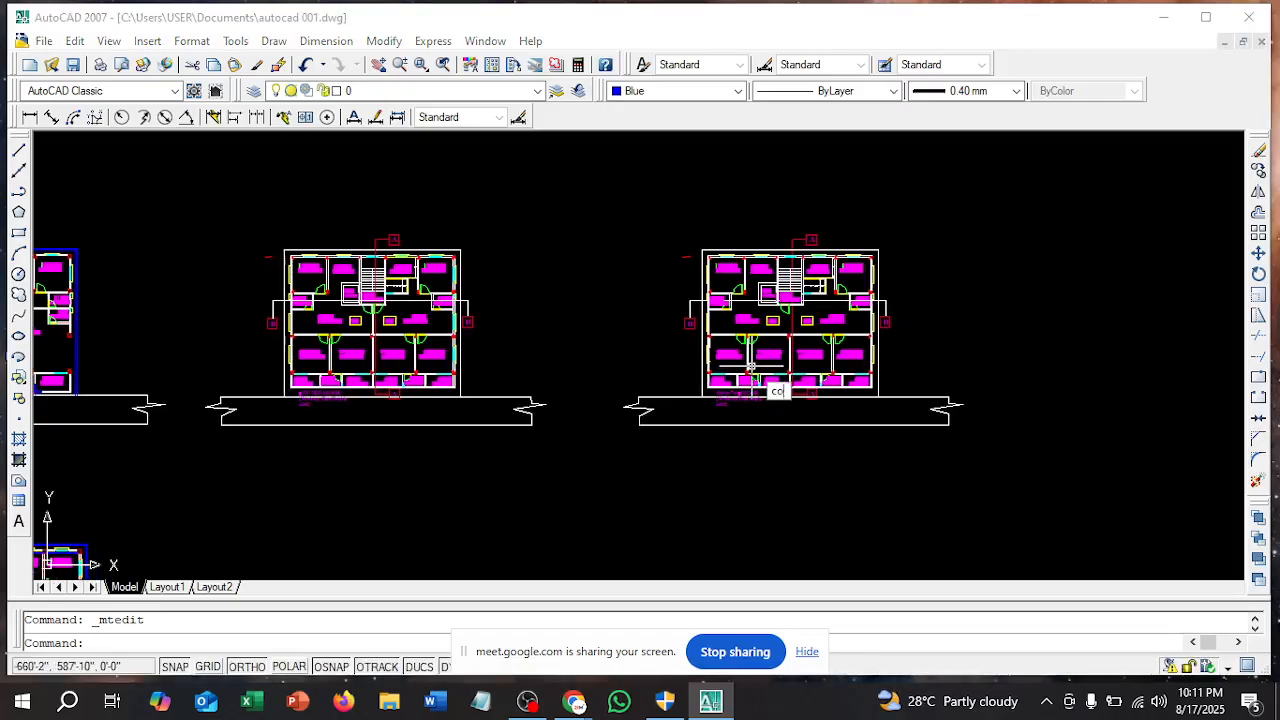
pyautogui.press('Return')
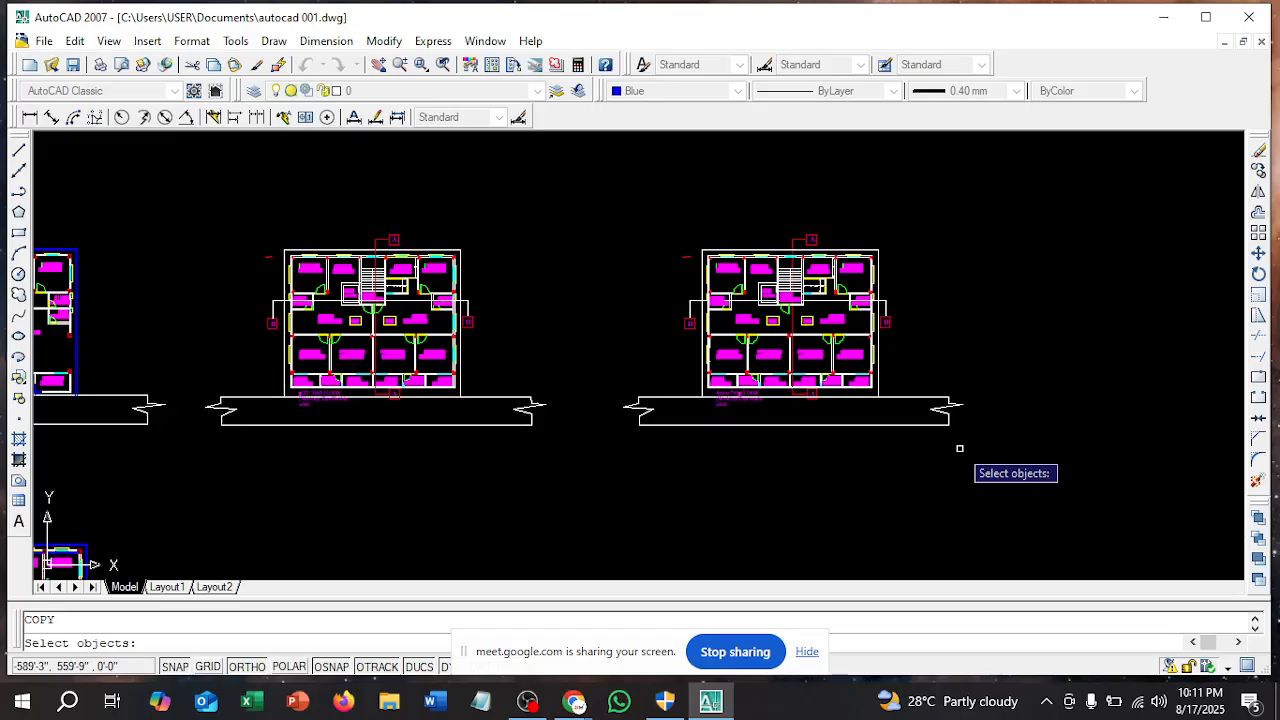
pyautogui.click(959, 448)
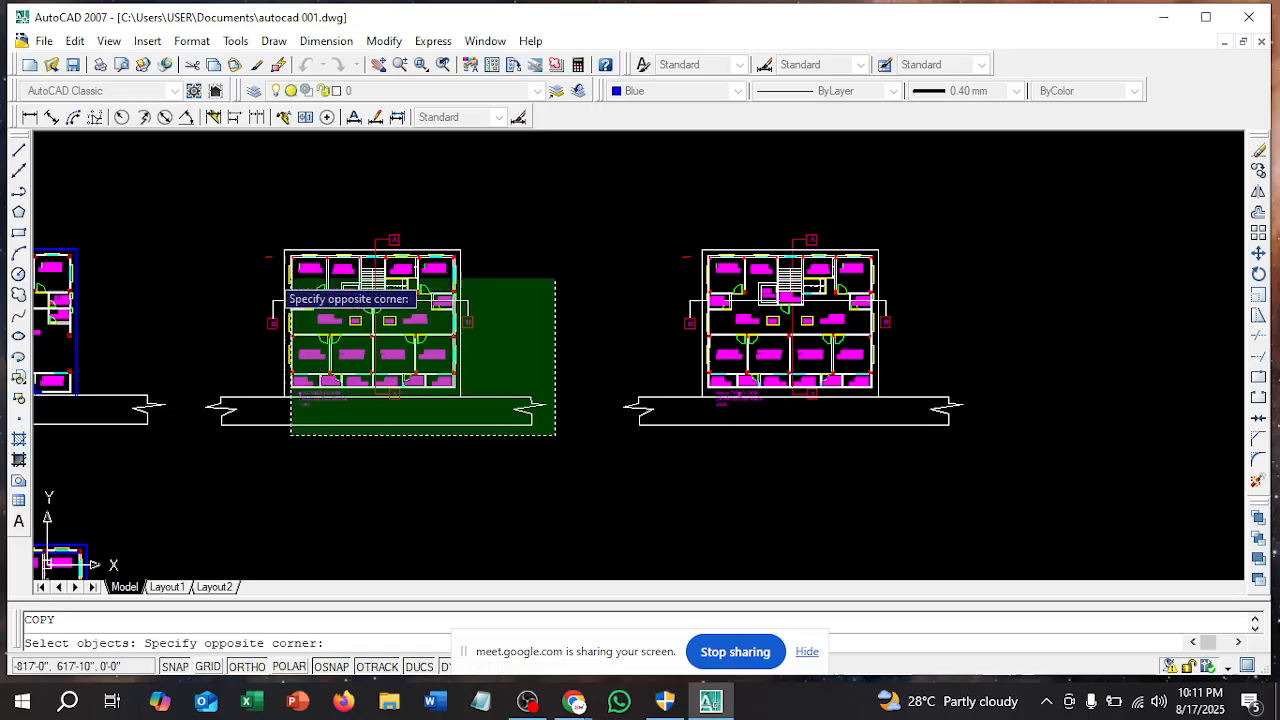
pyautogui.click(183, 212)
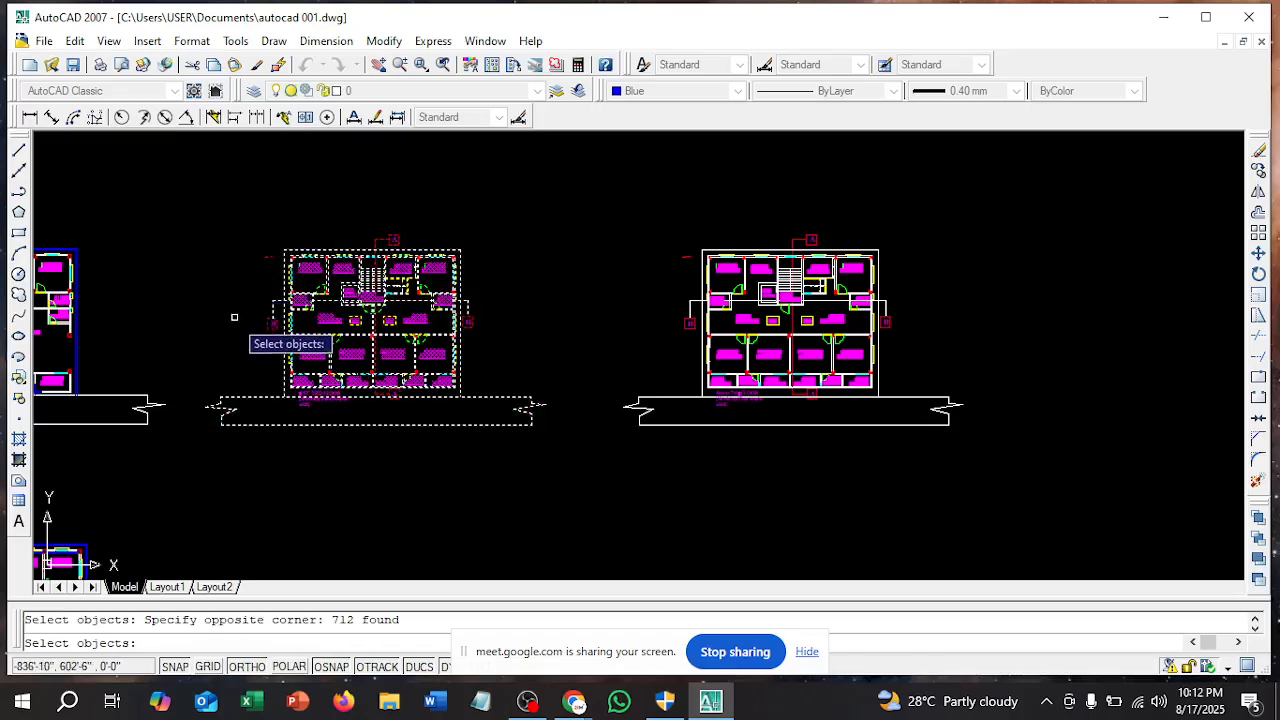
pyautogui.press('Return')
pyautogui.click(220, 398)
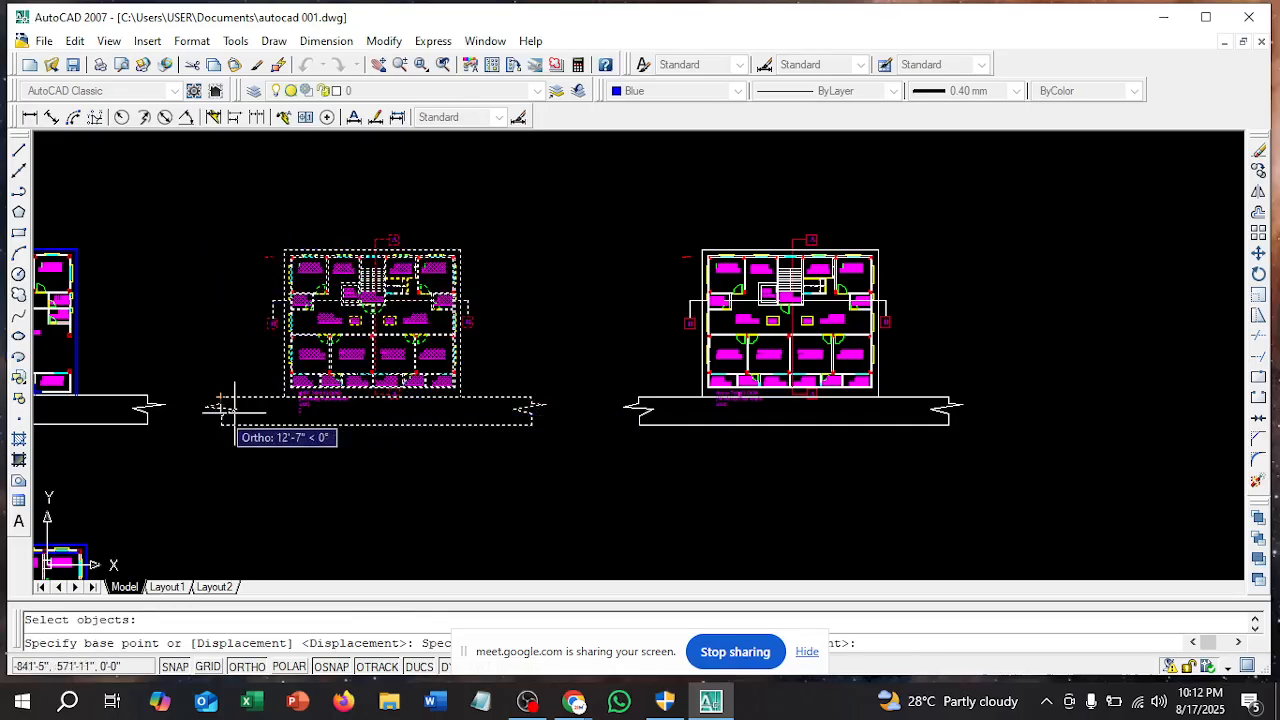
pyautogui.scroll(-4, 220, 400)
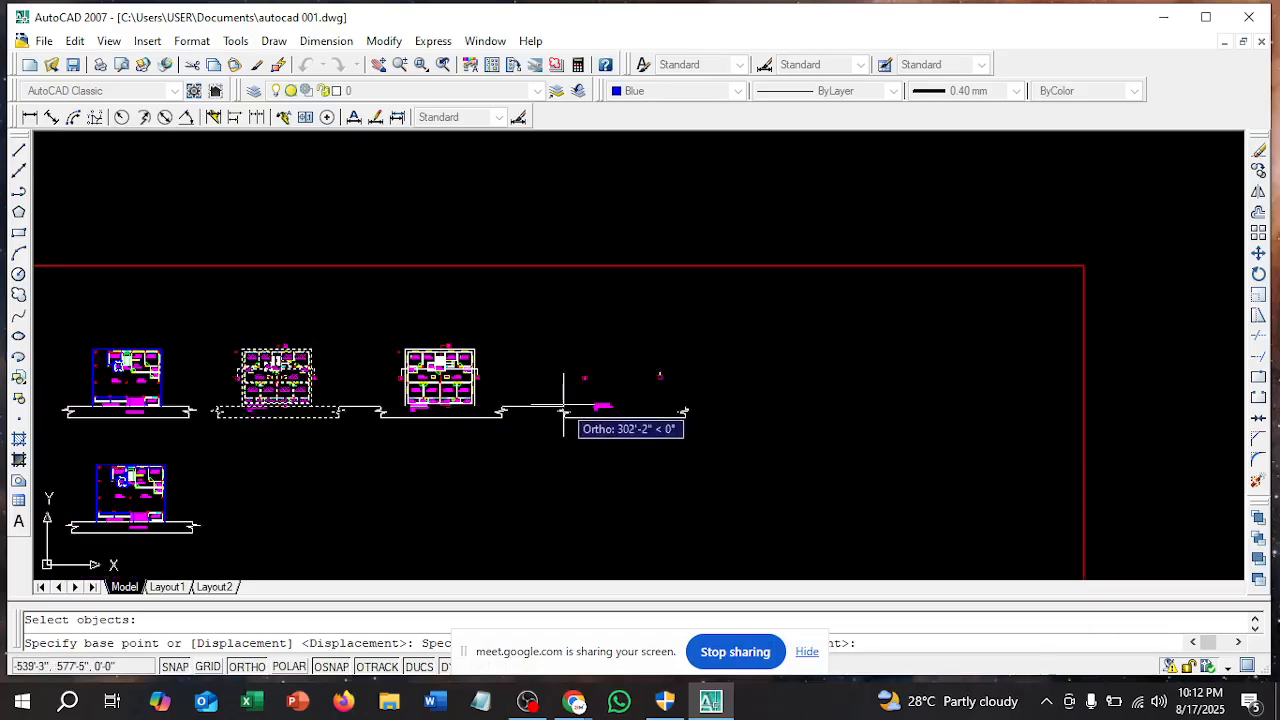
pyautogui.click(565, 410)
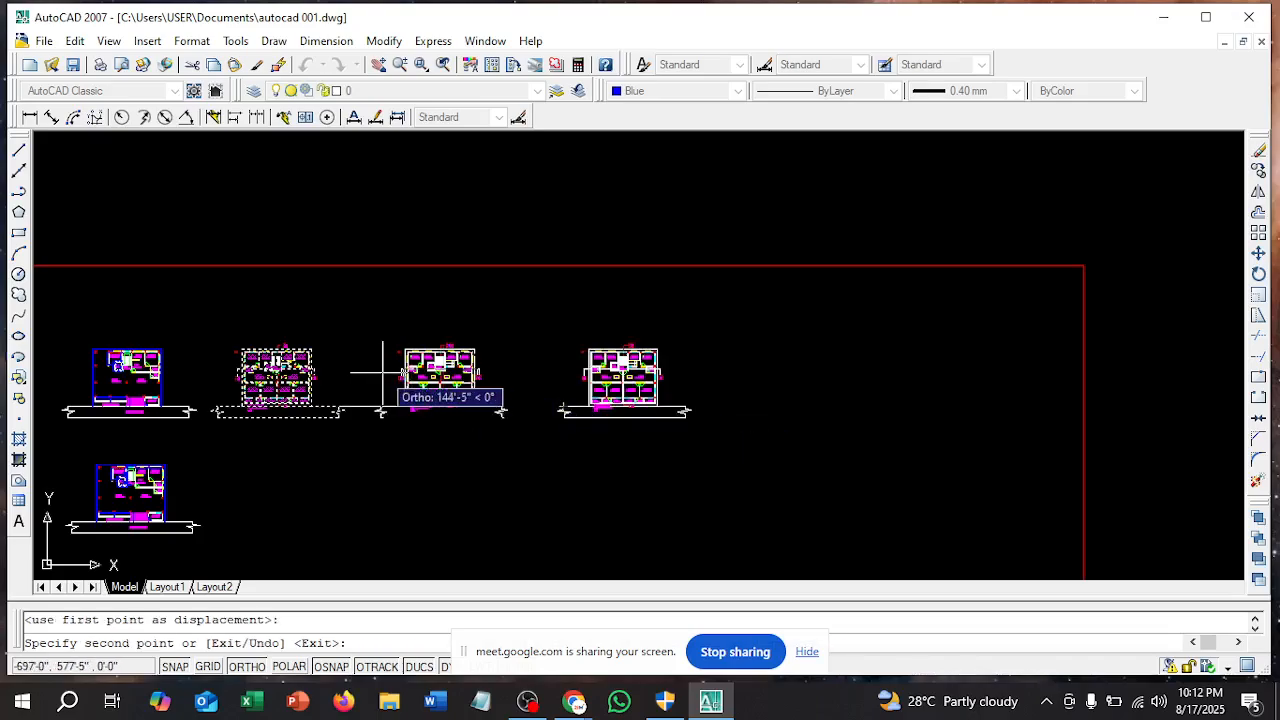
pyautogui.press('Escape')
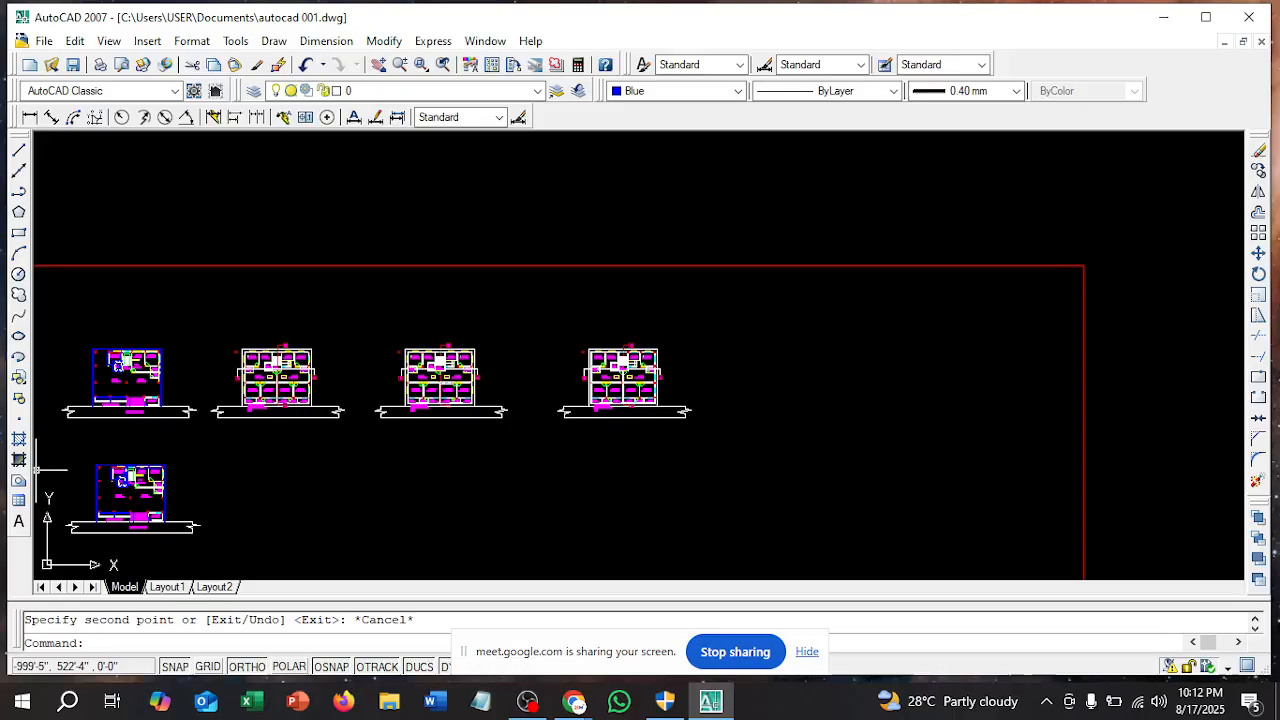
# Examine the ground floor plan's lift and generator room dimensions, stair, and hatched walls around the kitchen and living room
pyautogui.scroll(5, 127, 400)
pyautogui.scroll(3, 130, 409)
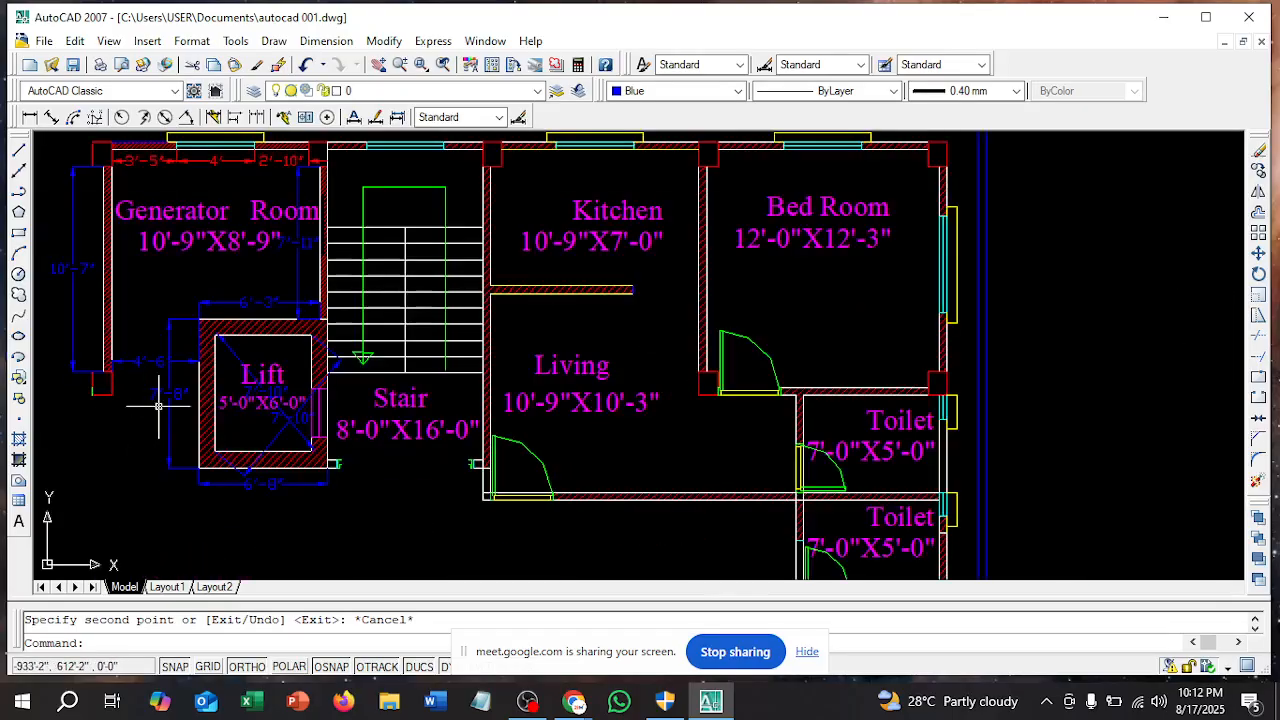
pyautogui.click(172, 398)
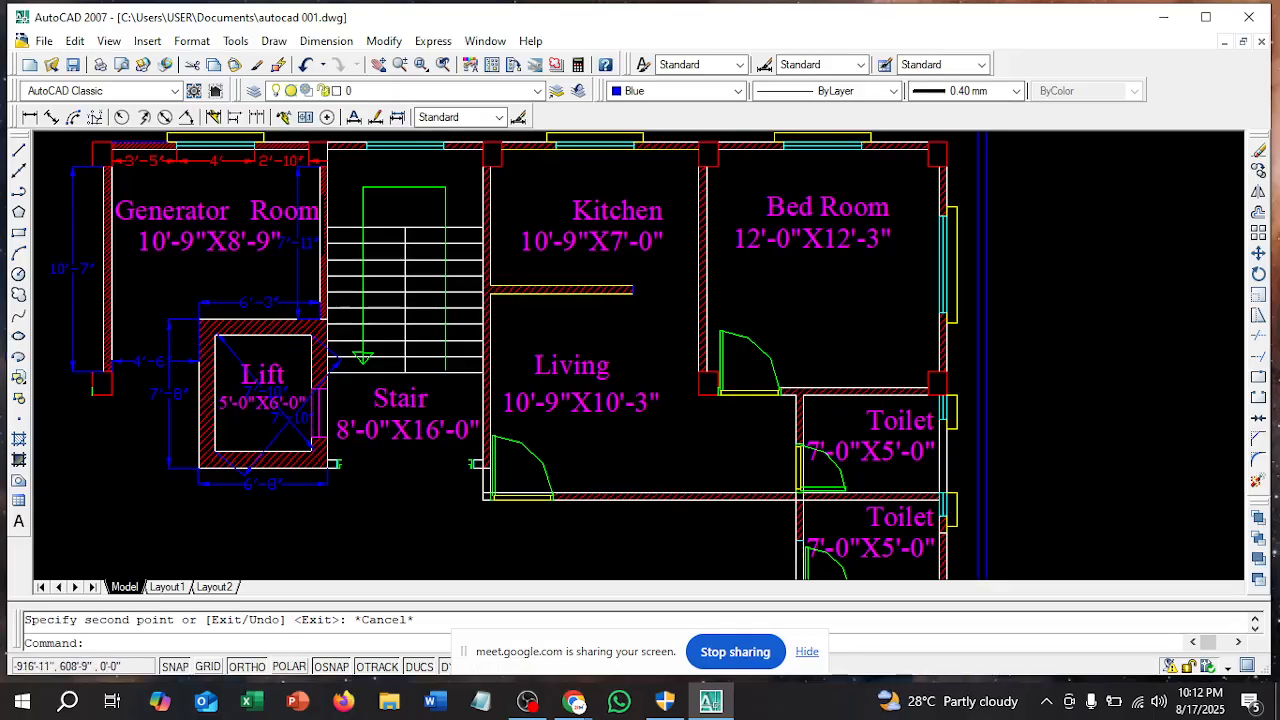
pyautogui.scroll(6, 470, 466)
pyautogui.scroll(-6, 430, 438)
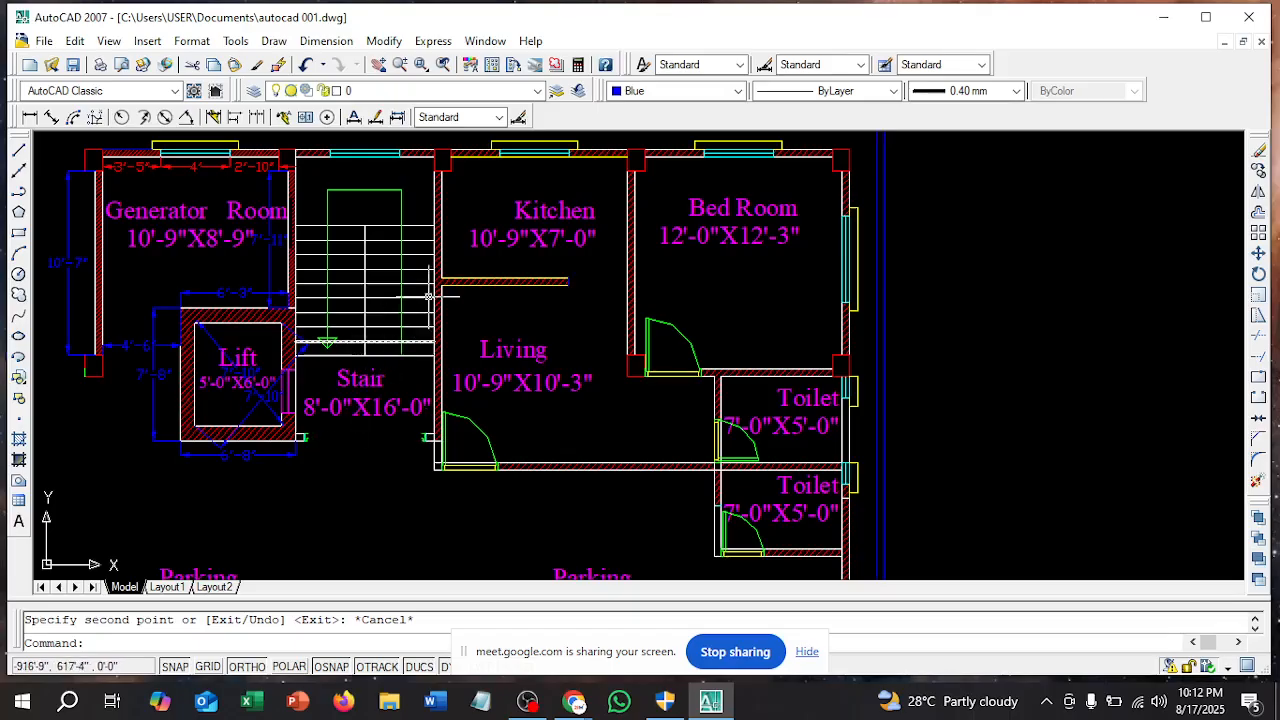
pyautogui.scroll(-2, 450, 288)
pyautogui.scroll(6, 452, 285)
pyautogui.scroll(2, 445, 278)
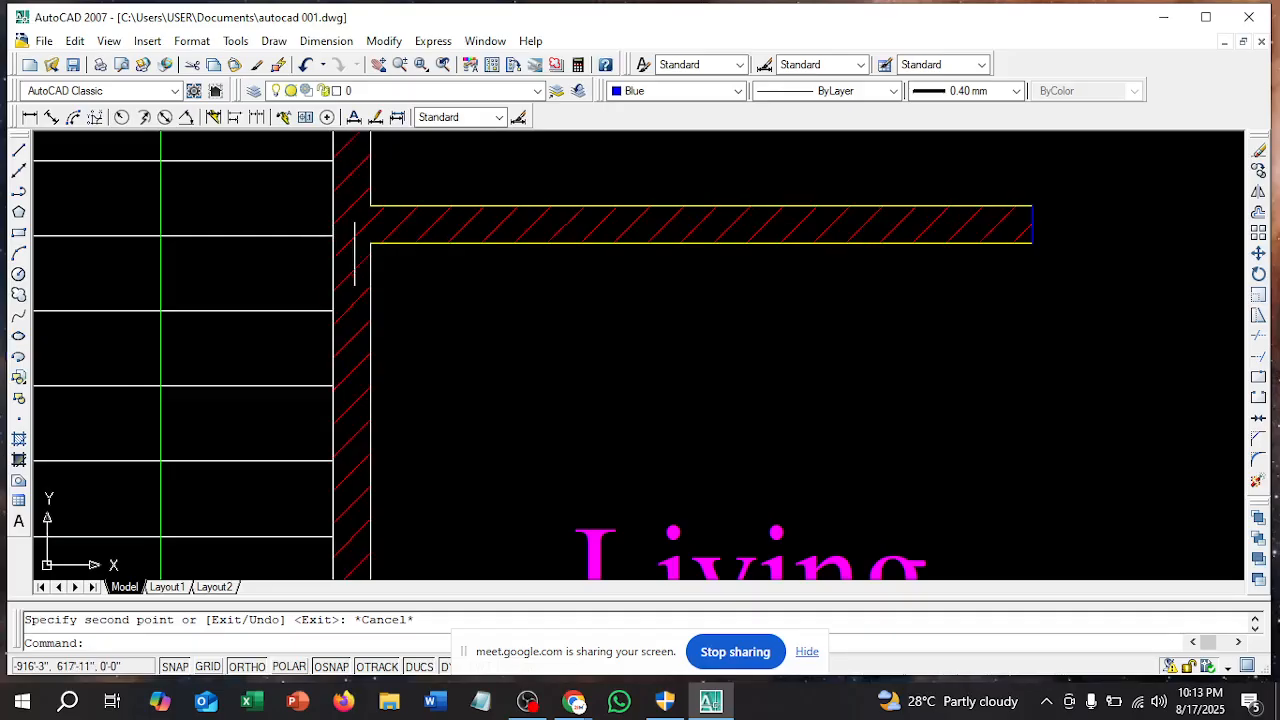
pyautogui.scroll(-5, 352, 240)
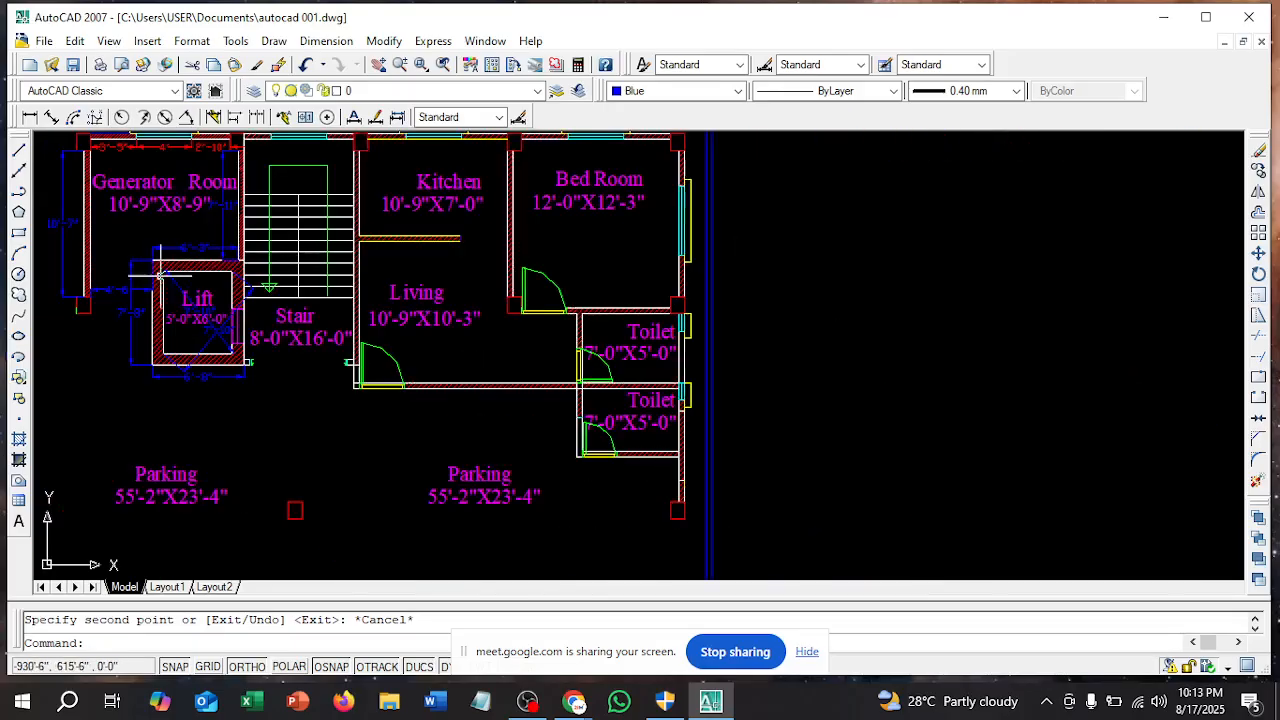
pyautogui.scroll(-5, 300, 255)
pyautogui.scroll(-2, 278, 263)
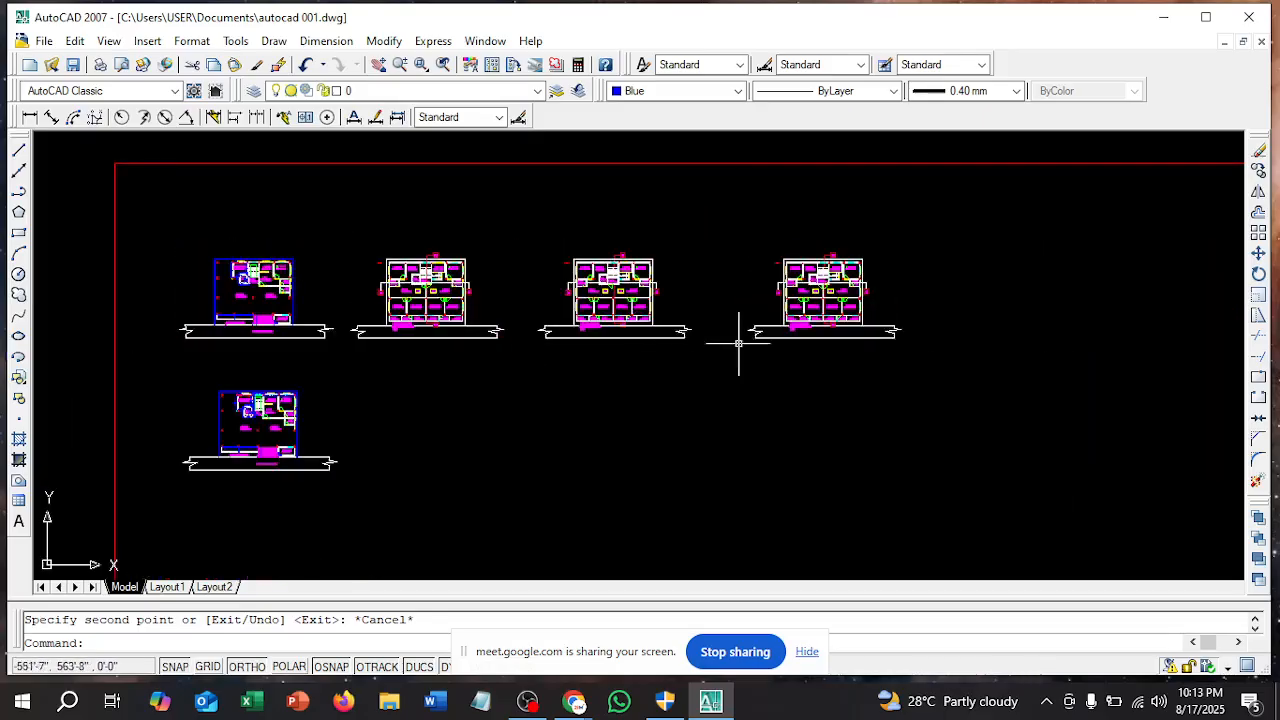
# Examine the copied double-unit plan's bedroom windows, columns, floor label, lift, stair and living rooms
pyautogui.scroll(7, 760, 300)
pyautogui.scroll(5, 663, 257)
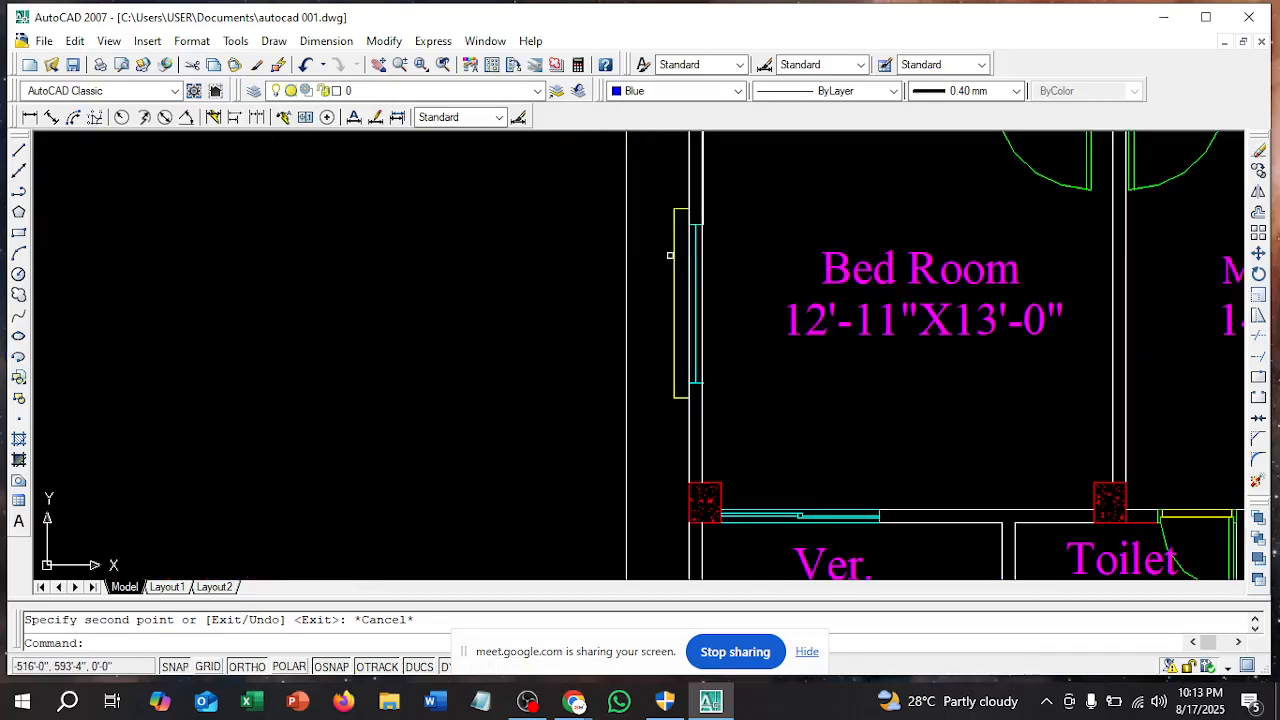
pyautogui.scroll(-2, 684, 201)
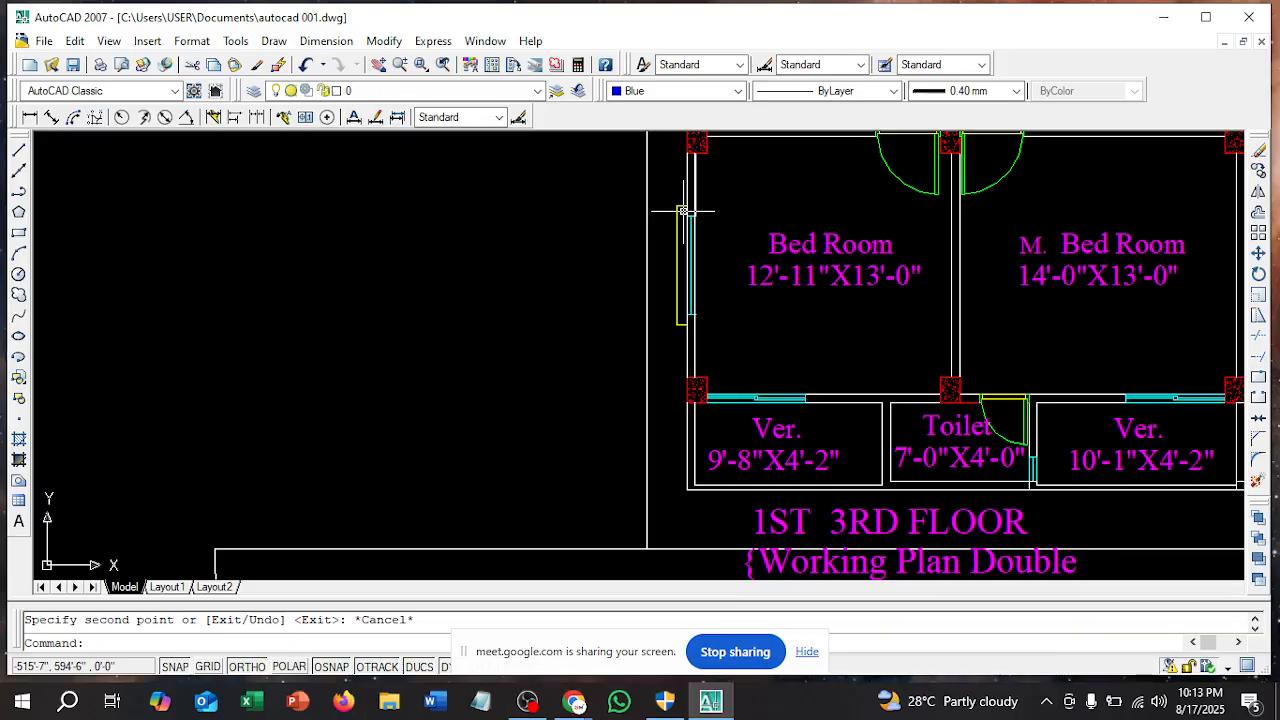
pyautogui.scroll(-5, 683, 211)
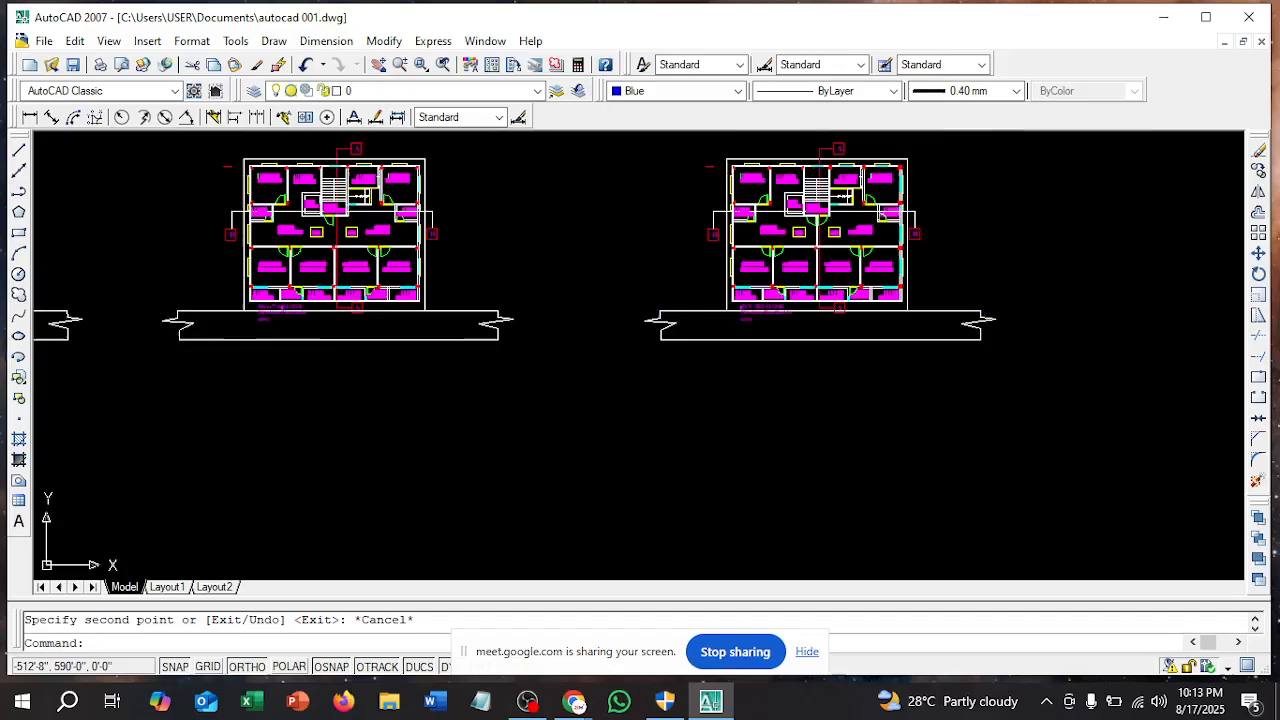
pyautogui.scroll(4, 734, 271)
pyautogui.scroll(2, 734, 271)
pyautogui.scroll(-3, 687, 360)
pyautogui.scroll(3, 687, 360)
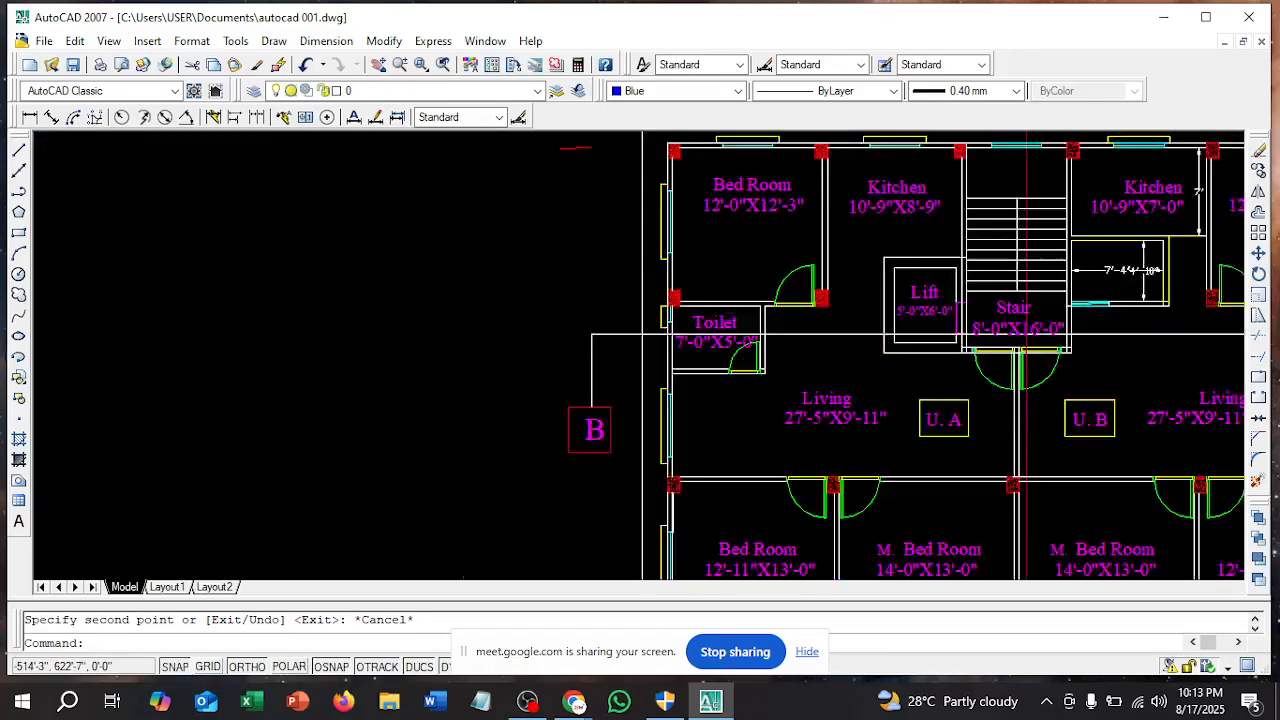
# Examine the ground floor plan's hatched walls around the lift, stair, living room and toilets against the copied double-unit plan
pyautogui.scroll(-3, 687, 360)
pyautogui.scroll(-4, 813, 279)
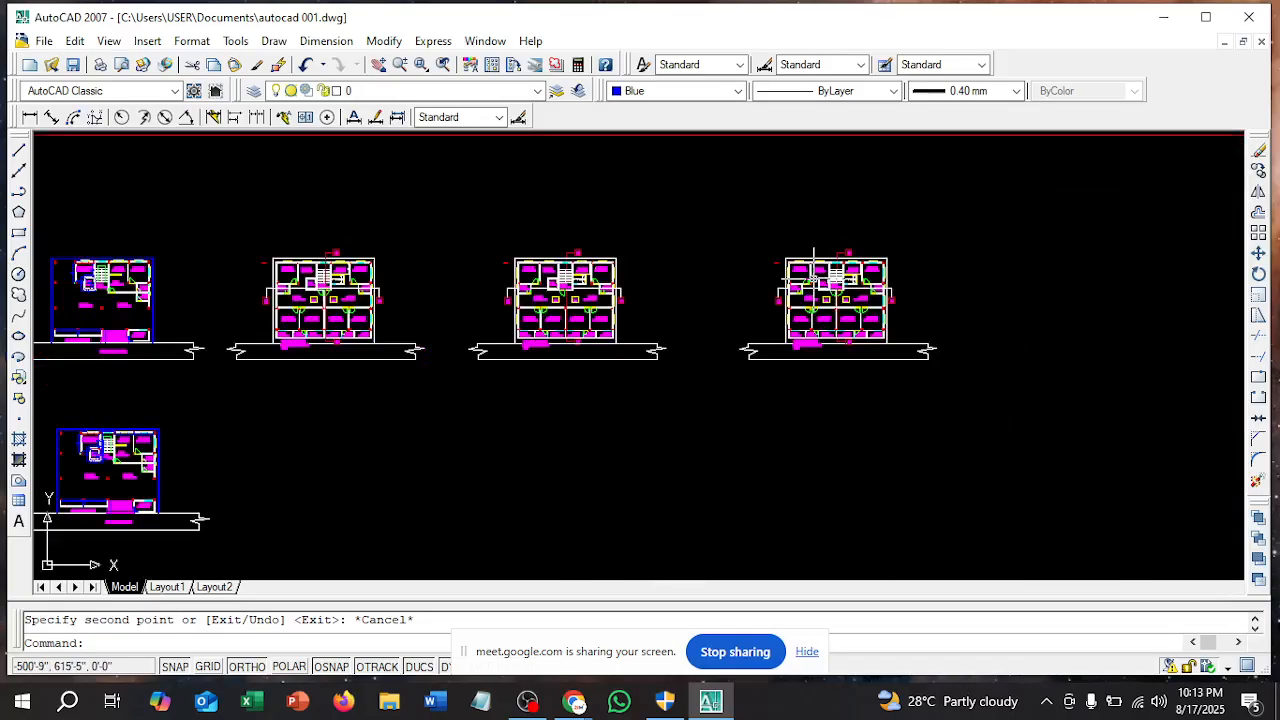
pyautogui.scroll(6, 100, 300)
pyautogui.scroll(-4, 272, 291)
pyautogui.scroll(7, 296, 237)
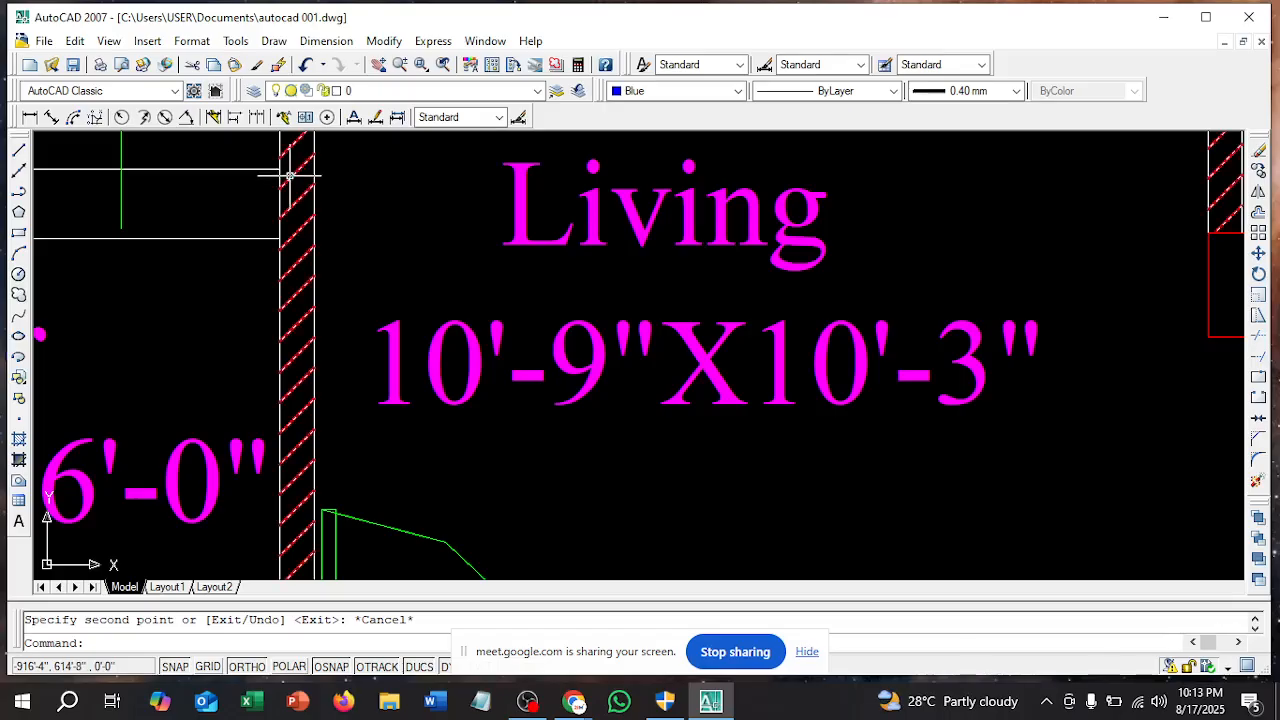
pyautogui.scroll(-8, 296, 196)
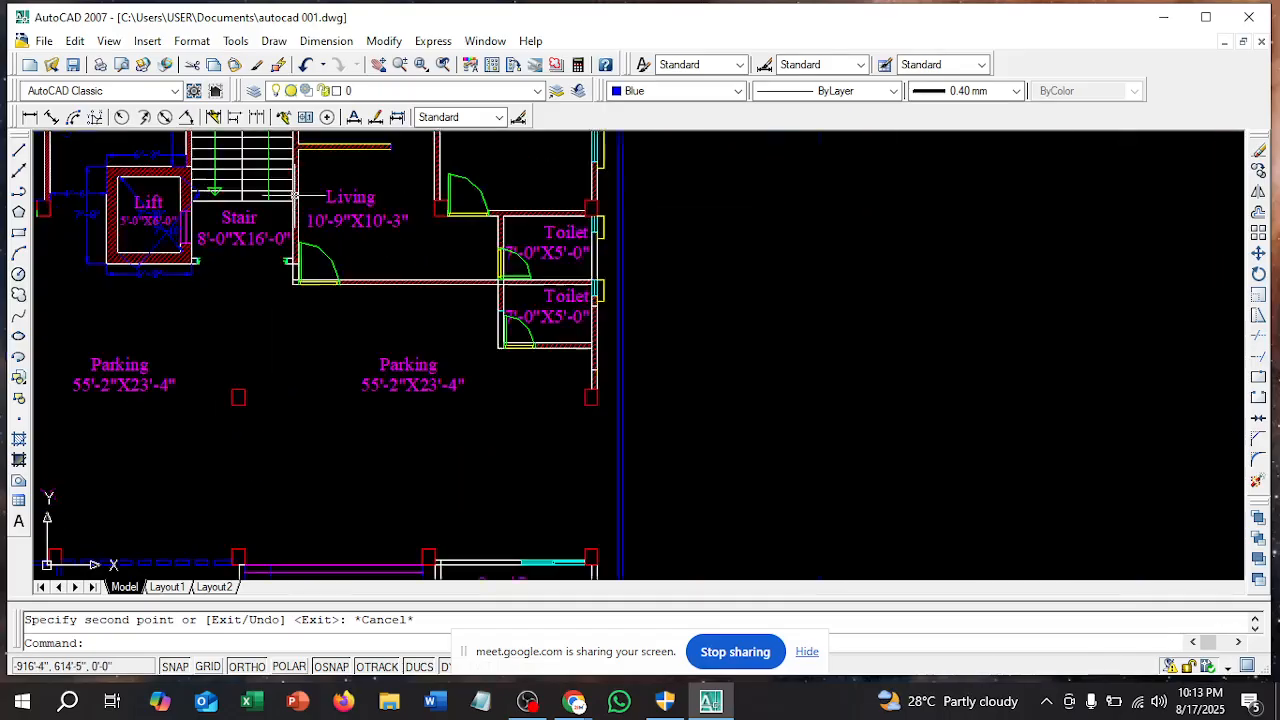
pyautogui.scroll(-4, 296, 196)
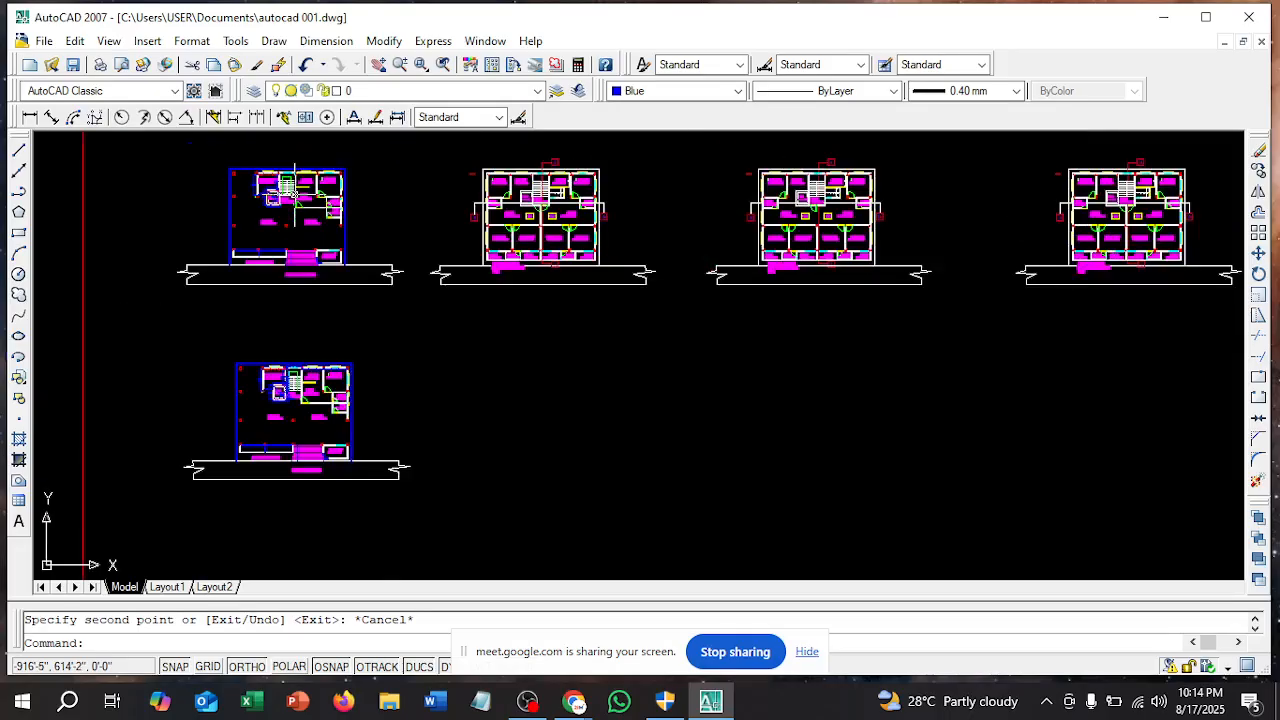
pyautogui.scroll(-2, 296, 196)
pyautogui.scroll(7, 418, 205)
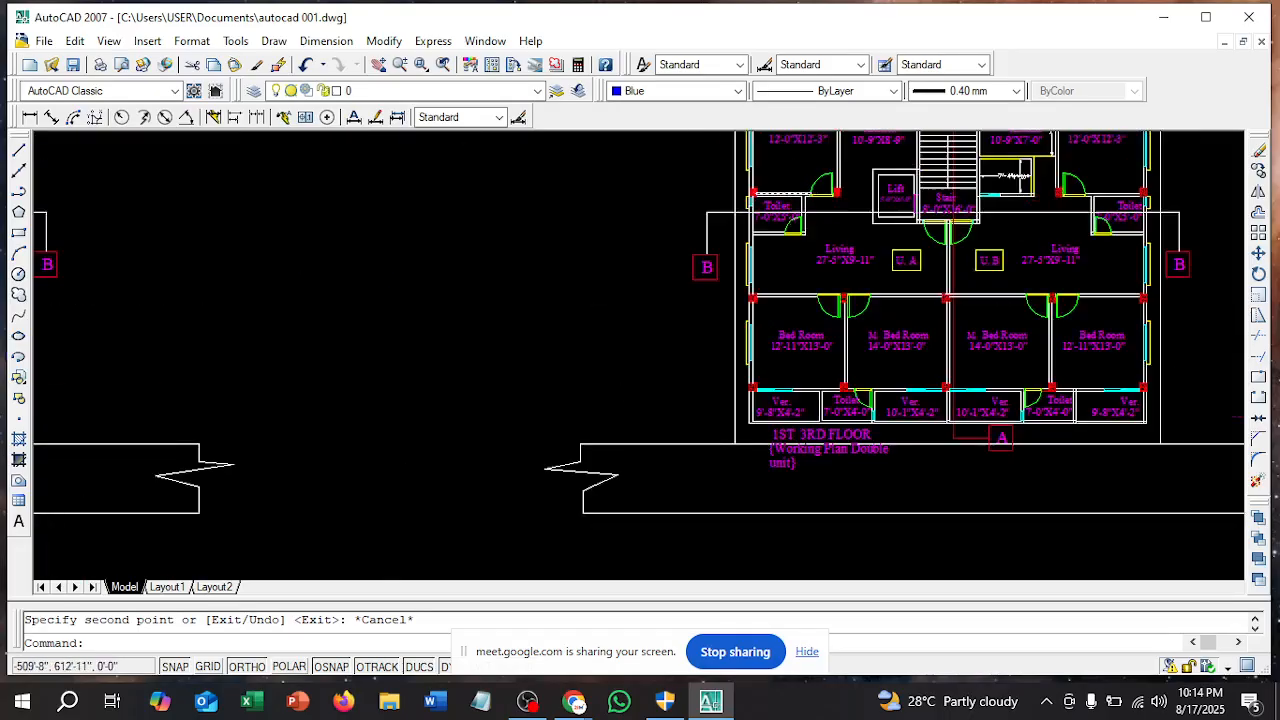
# Pick the upper toilet's inner walls and the outer wall below its window in the copied plan as boundaries for an ANSI31 hatch
pyautogui.scroll(7, 780, 192)
pyautogui.scroll(-2, 763, 191)
pyautogui.moveTo(751, 188); pyautogui.dragTo(758, 230, button='middle')
pyautogui.scroll(2, 749, 234)
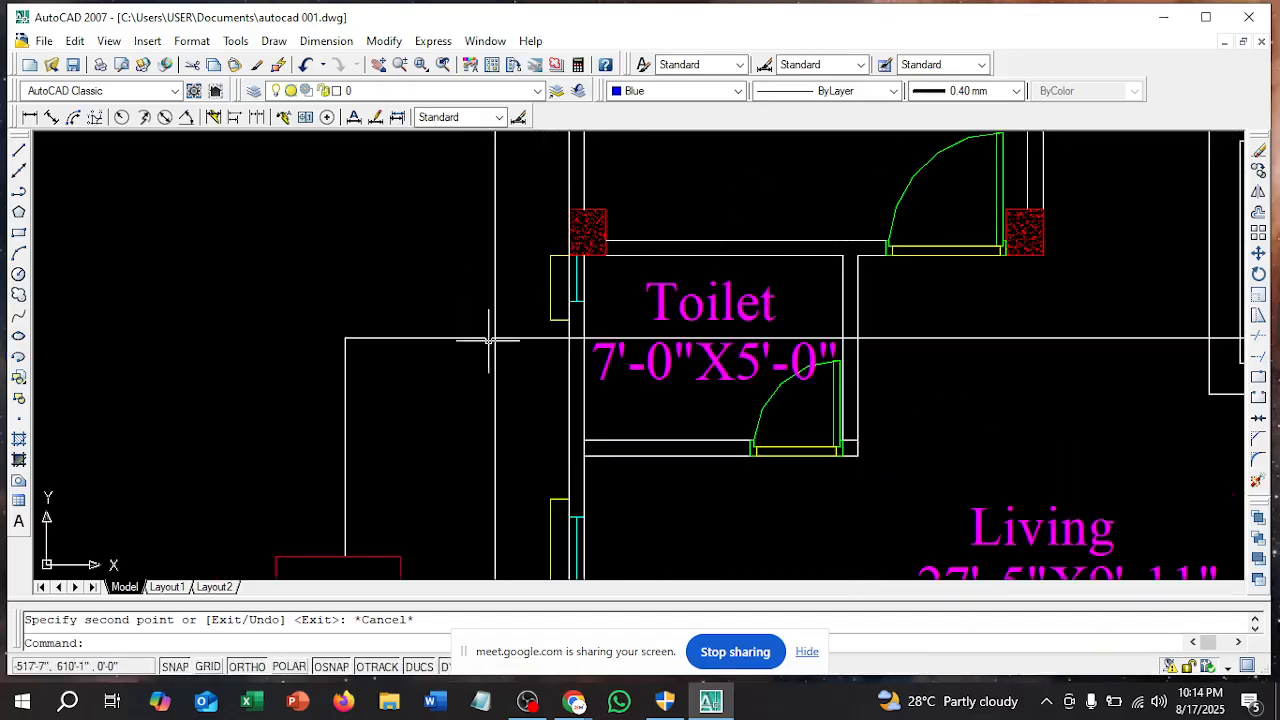
pyautogui.click(18, 438)
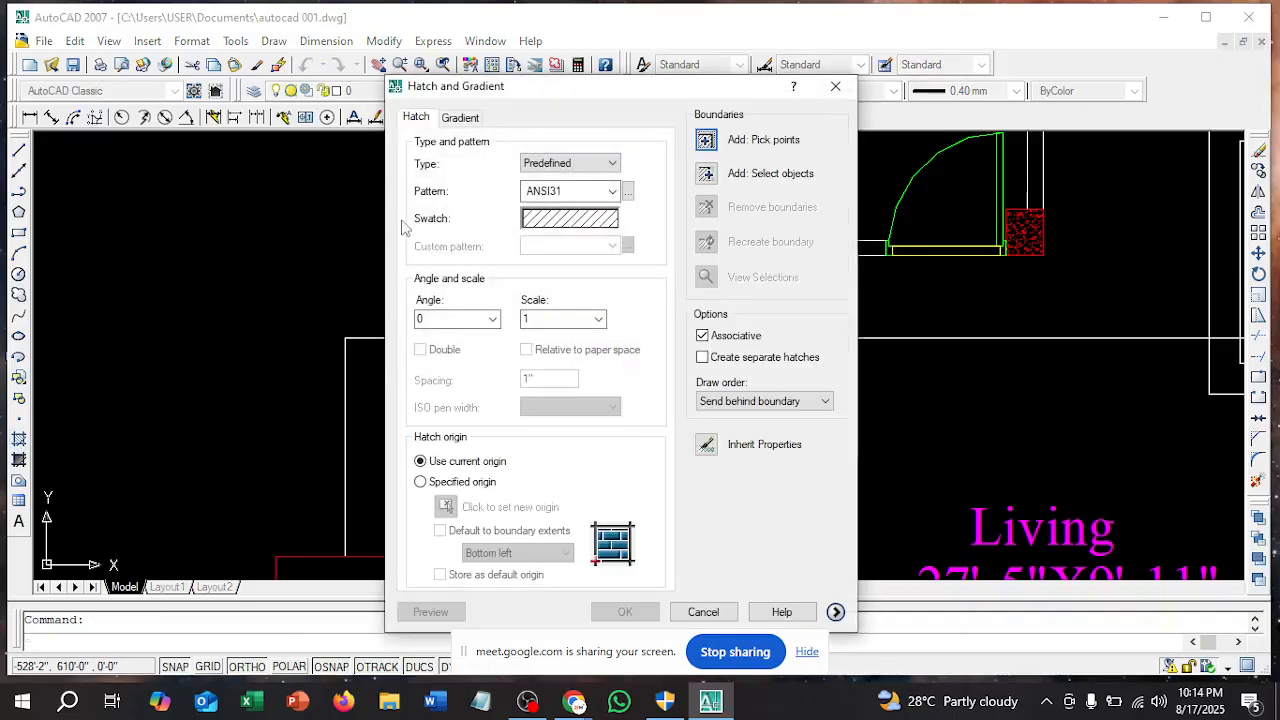
pyautogui.click(706, 143)
pyautogui.click(708, 252)
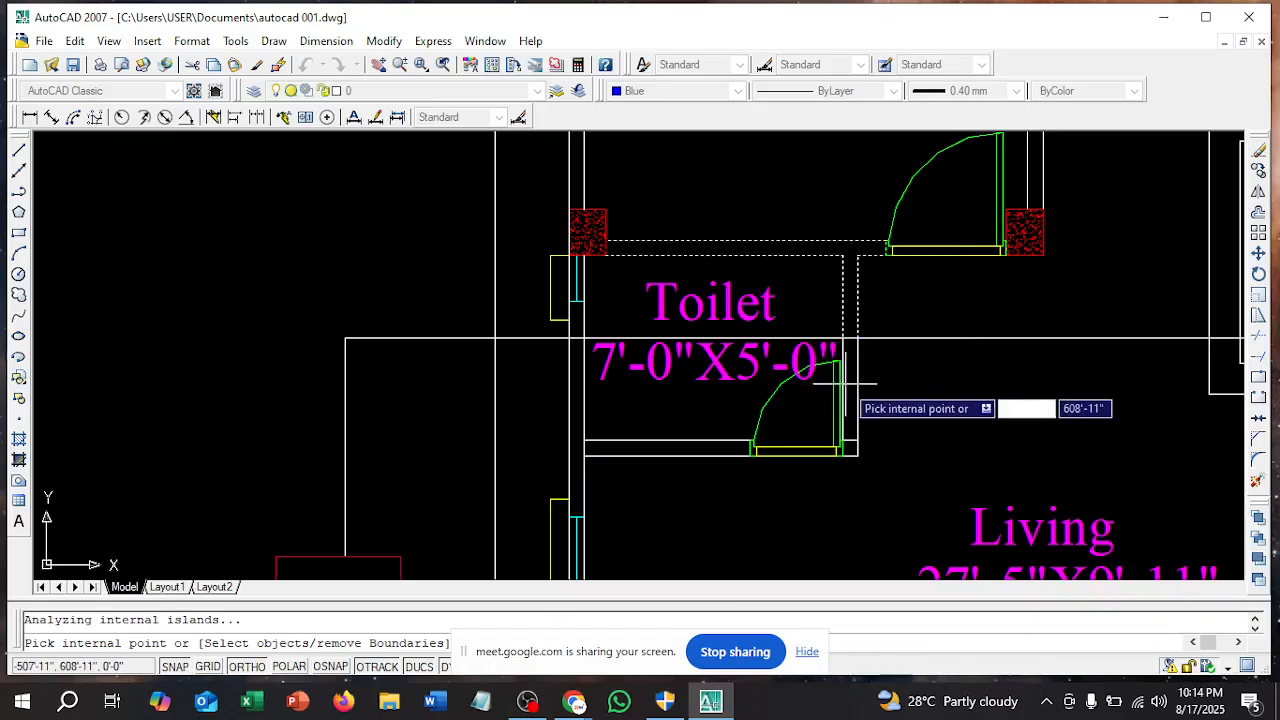
pyautogui.click(850, 448)
pyautogui.click(682, 447)
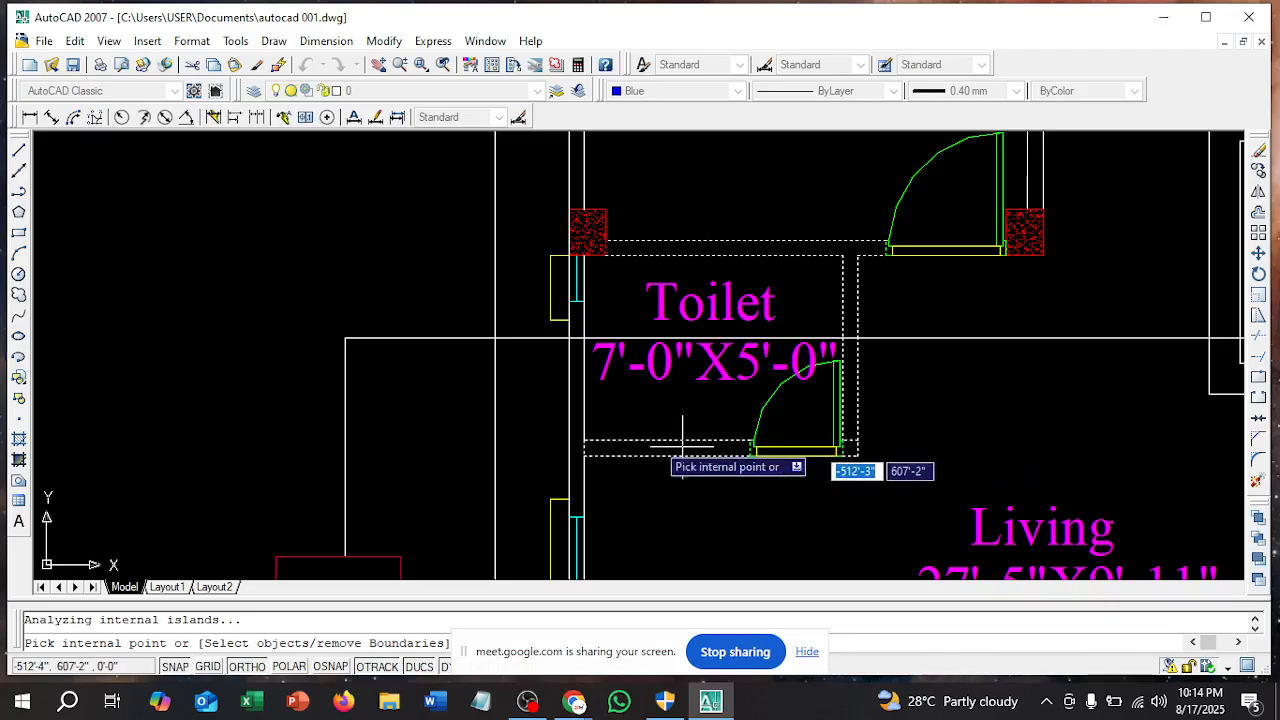
pyautogui.click(575, 397)
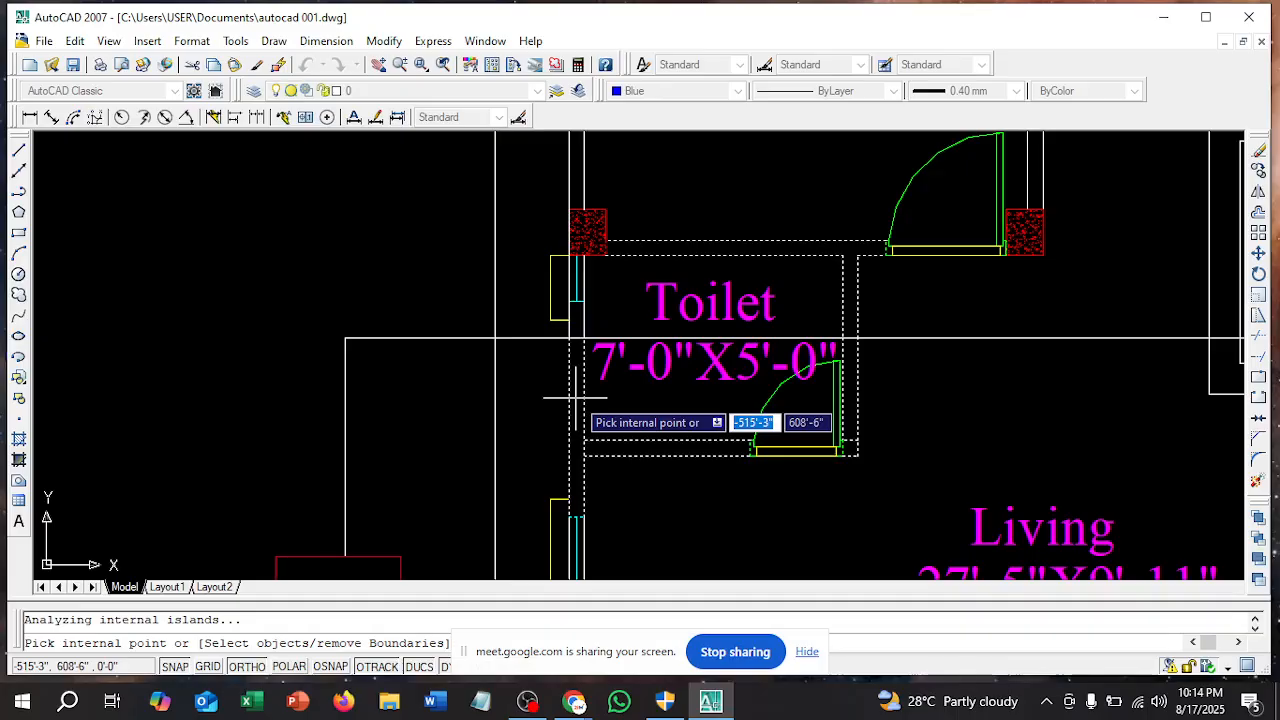
pyautogui.press('Return')
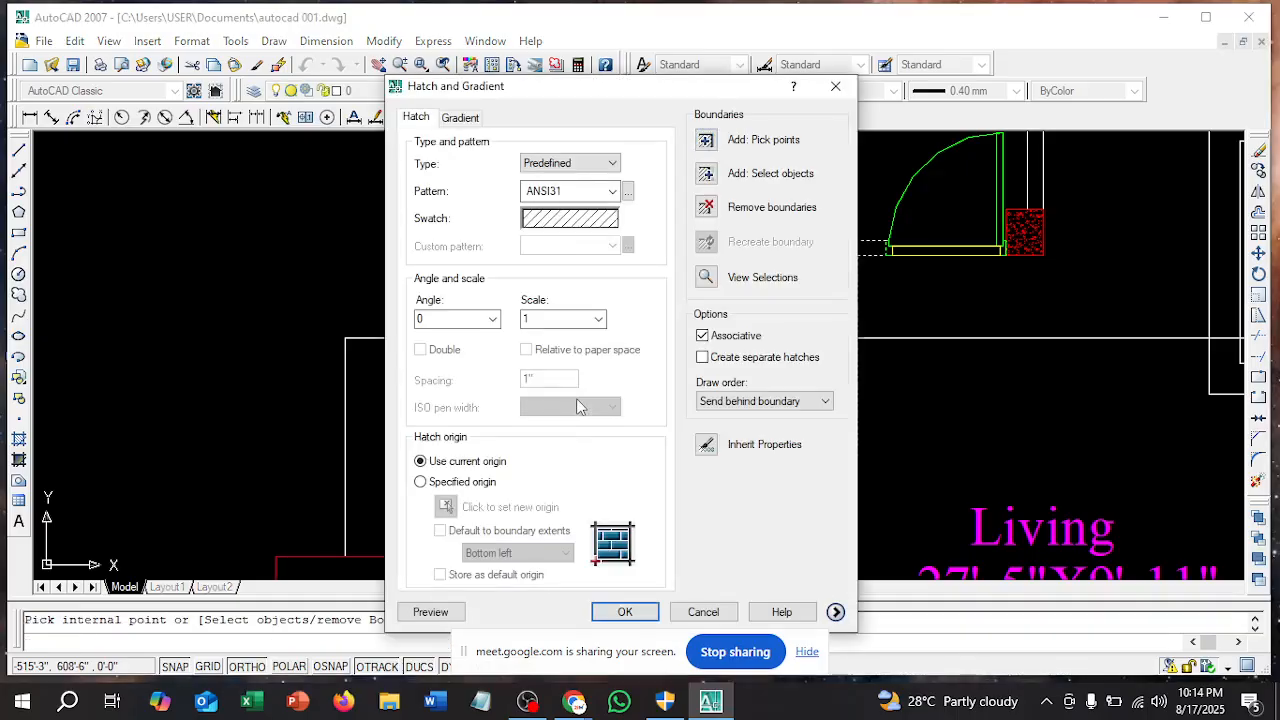
# Set the hatch scale to 15 and apply the ANSI31 pattern to the picked toilet walls
pyautogui.doubleClick(524, 320)
pyautogui.write('1')
pyautogui.click(638, 612)
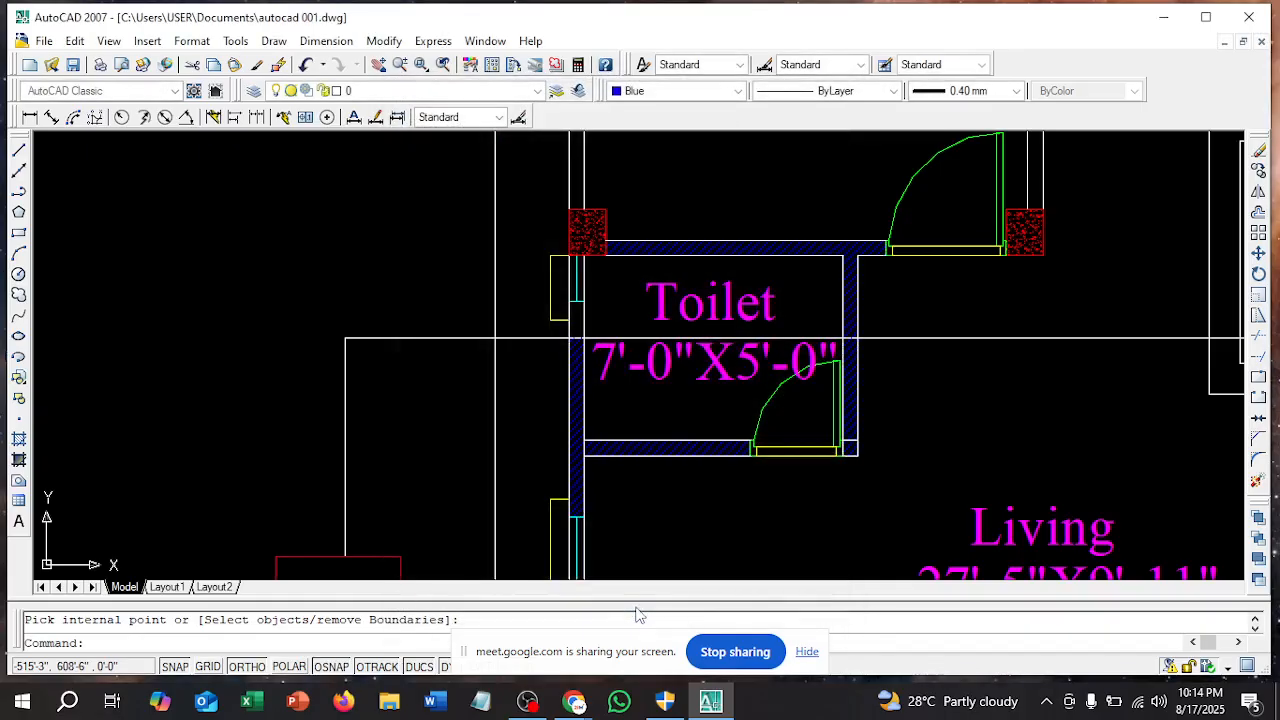
pyautogui.click(750, 249)
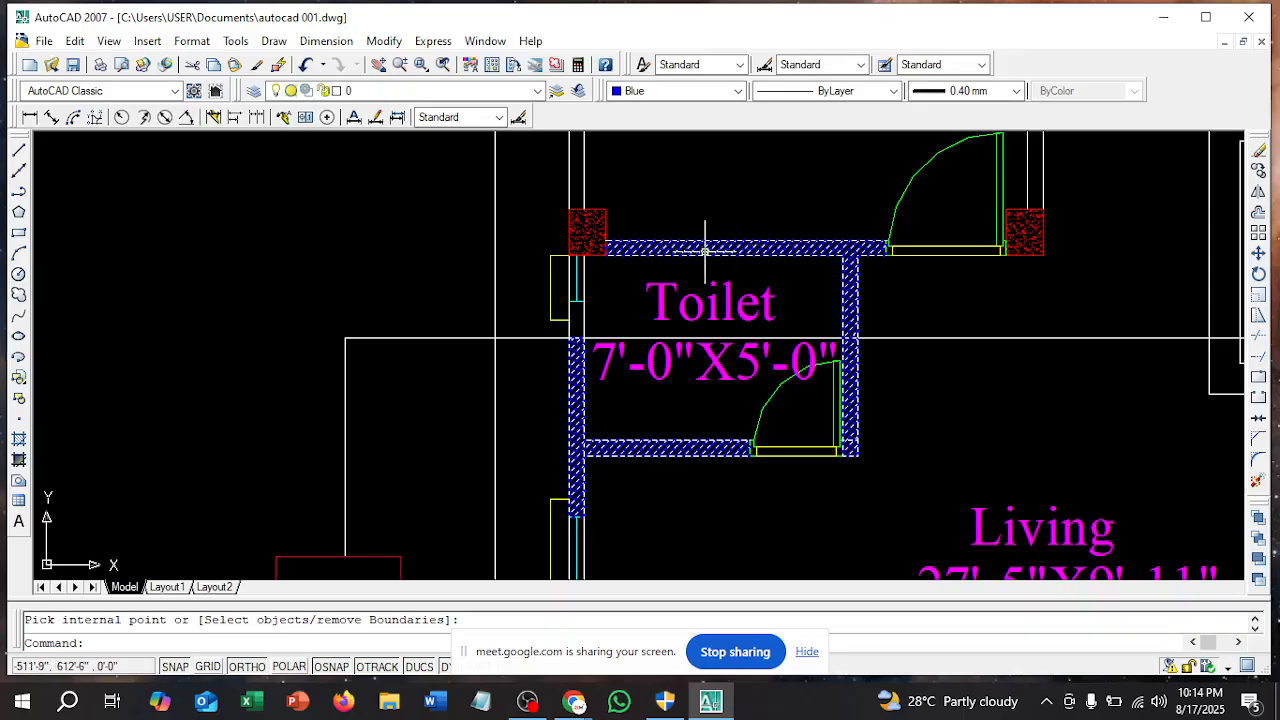
# Hatch the remaining outer wall piece between the toilet window and the section line with ANSI31 at scale 15
pyautogui.scroll(5, 557, 343)
pyautogui.scroll(-4, 586, 286)
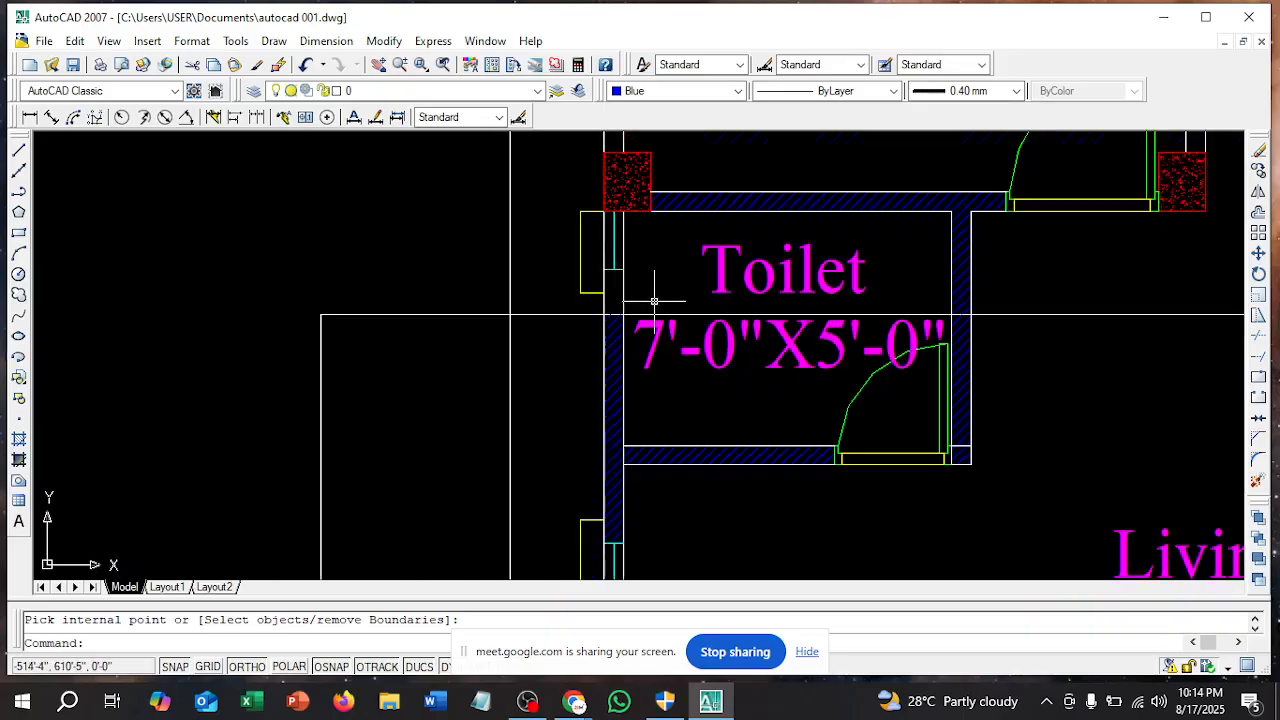
pyautogui.click(19, 439)
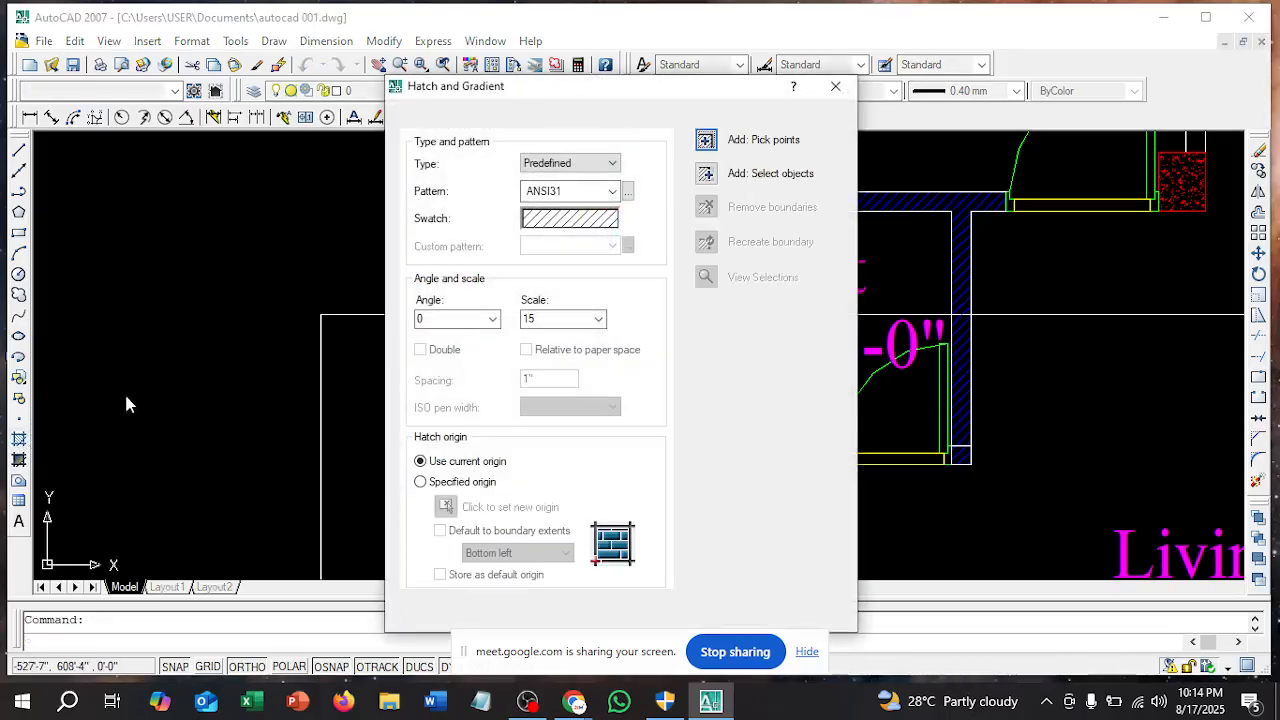
pyautogui.click(706, 141)
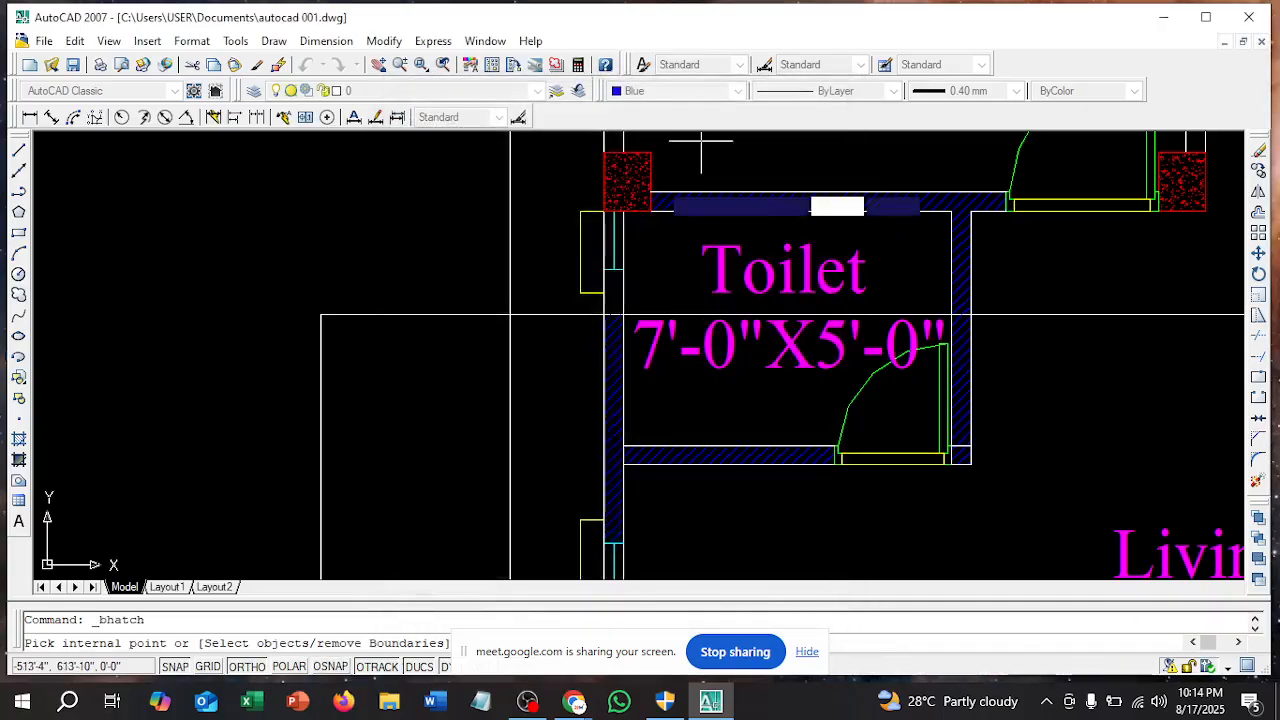
pyautogui.click(614, 330)
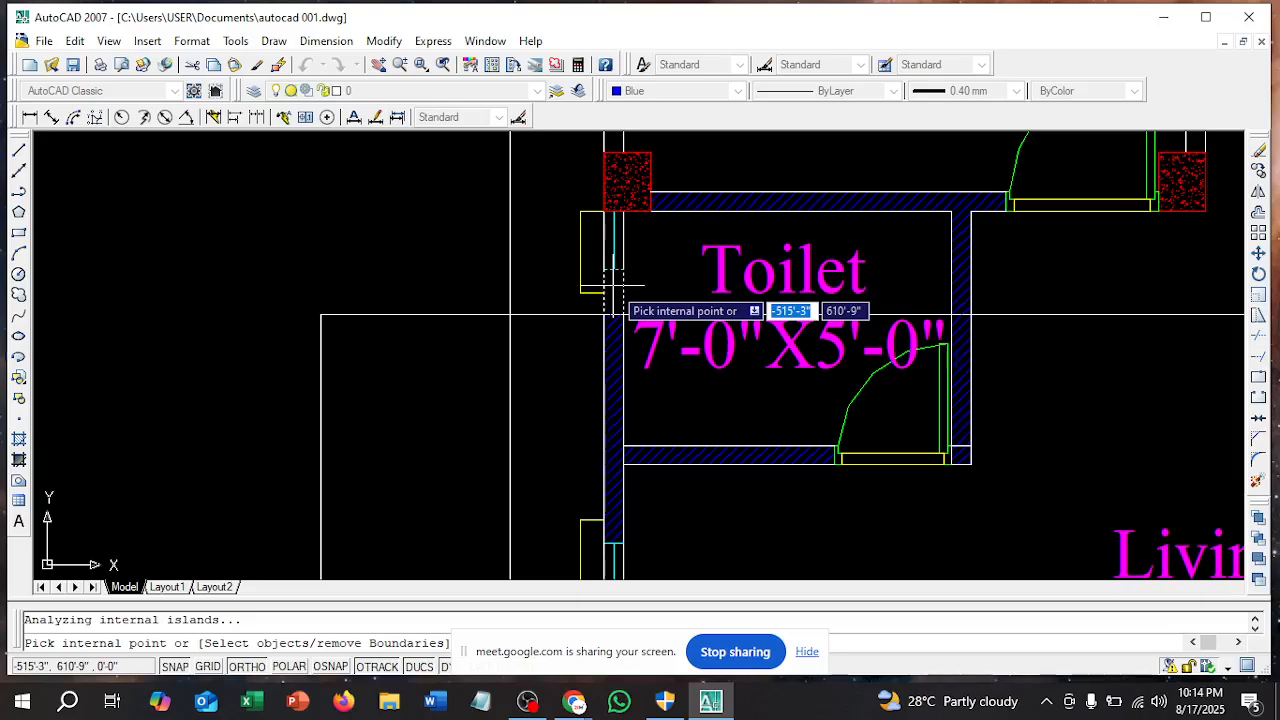
pyautogui.press('Return')
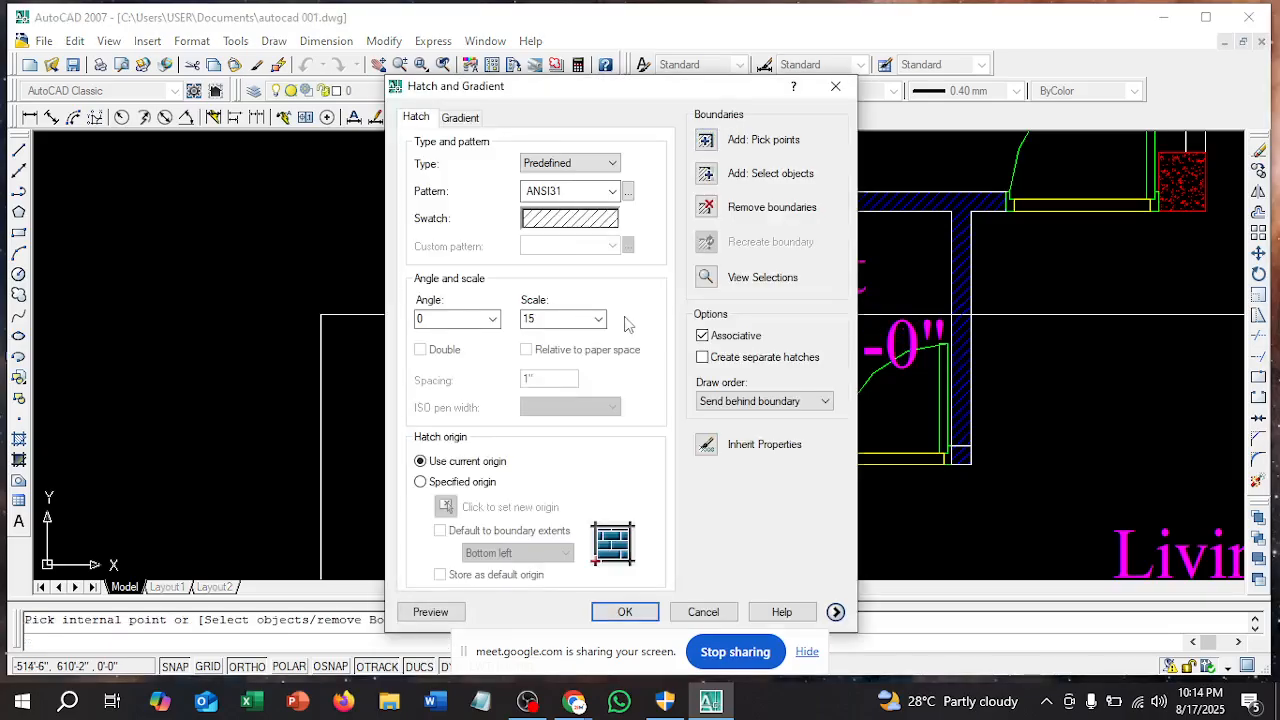
pyautogui.click(616, 611)
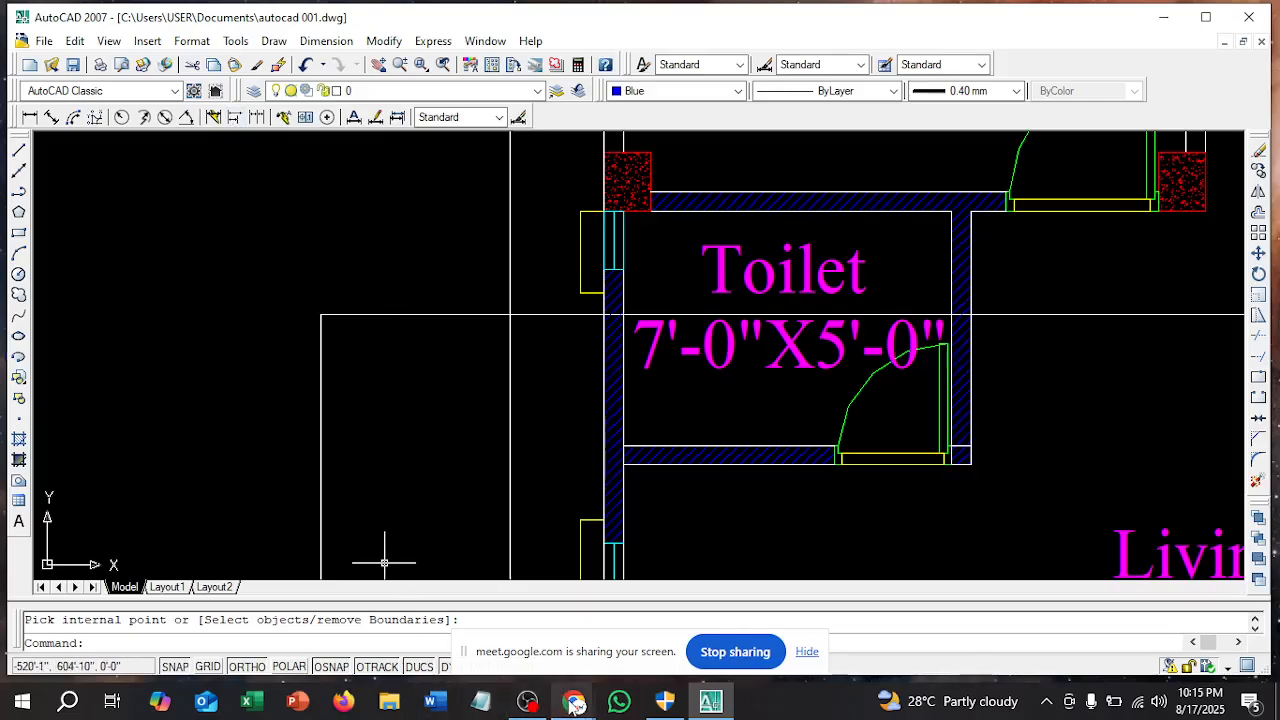
# Mute and unmute the microphone in the Google Meet call and switch back to the AutoCAD drawing
pyautogui.moveTo(574, 700)
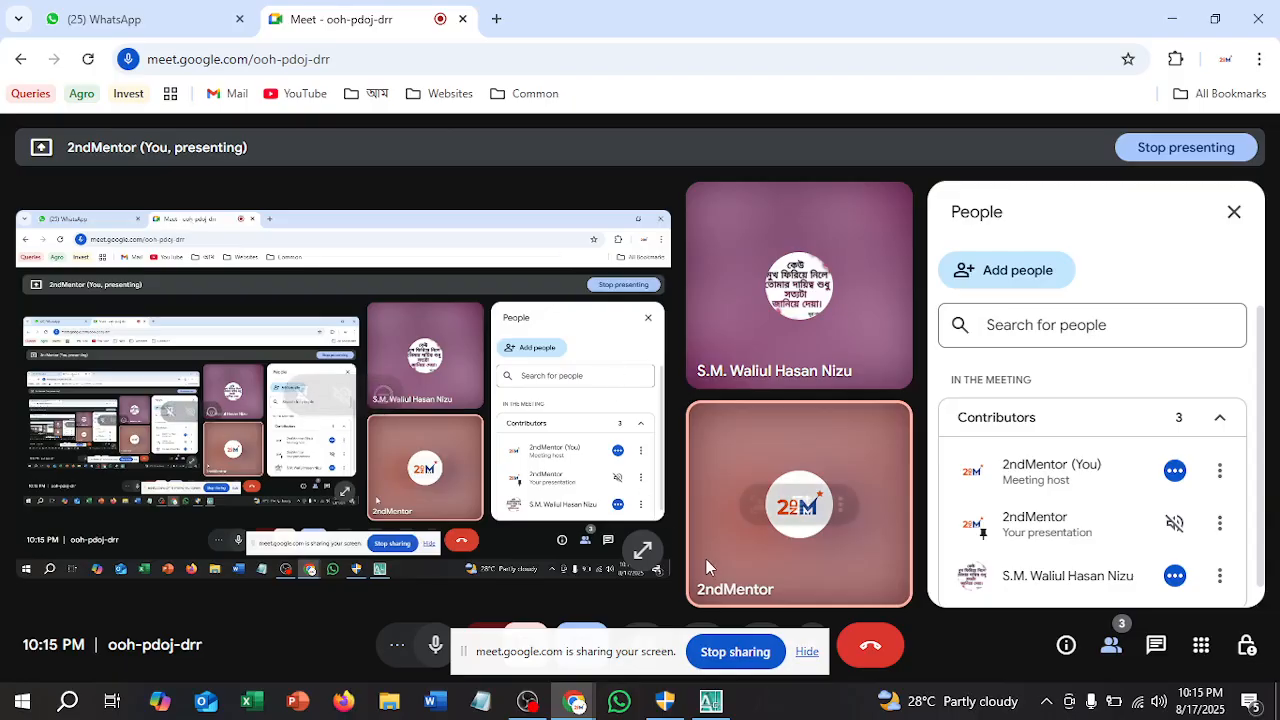
pyautogui.click(433, 648)
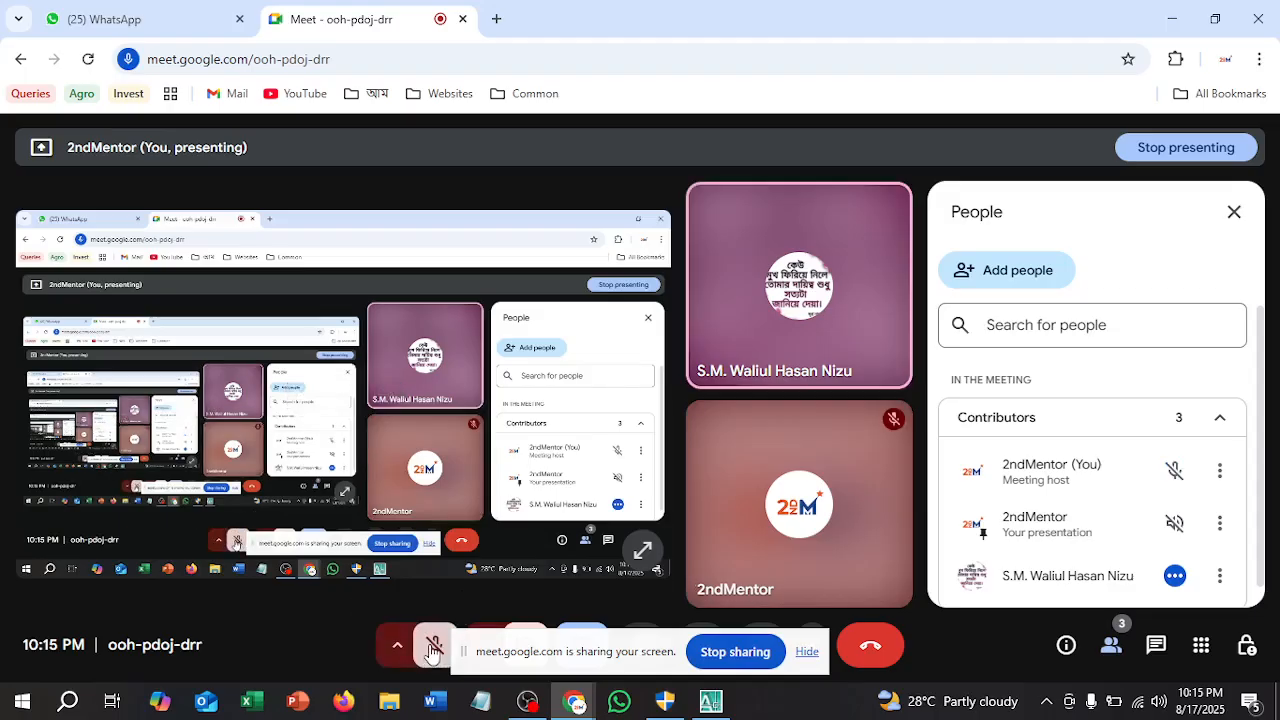
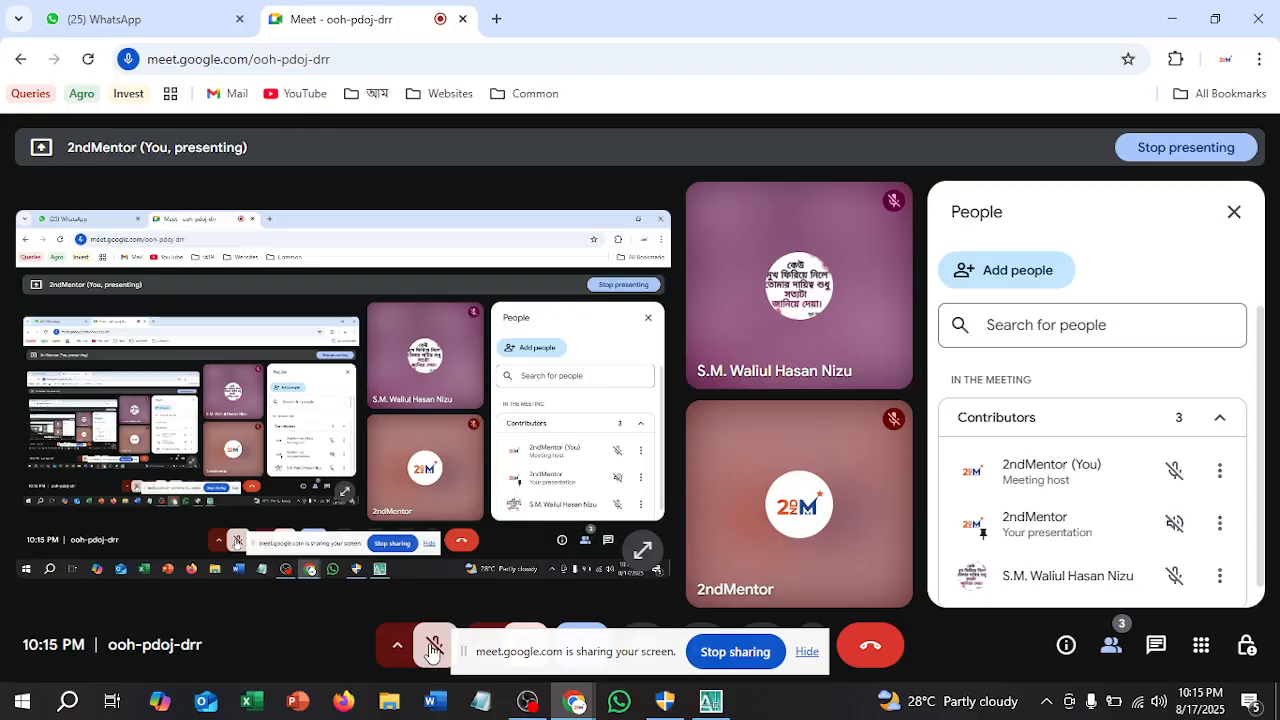
pyautogui.click(432, 650)
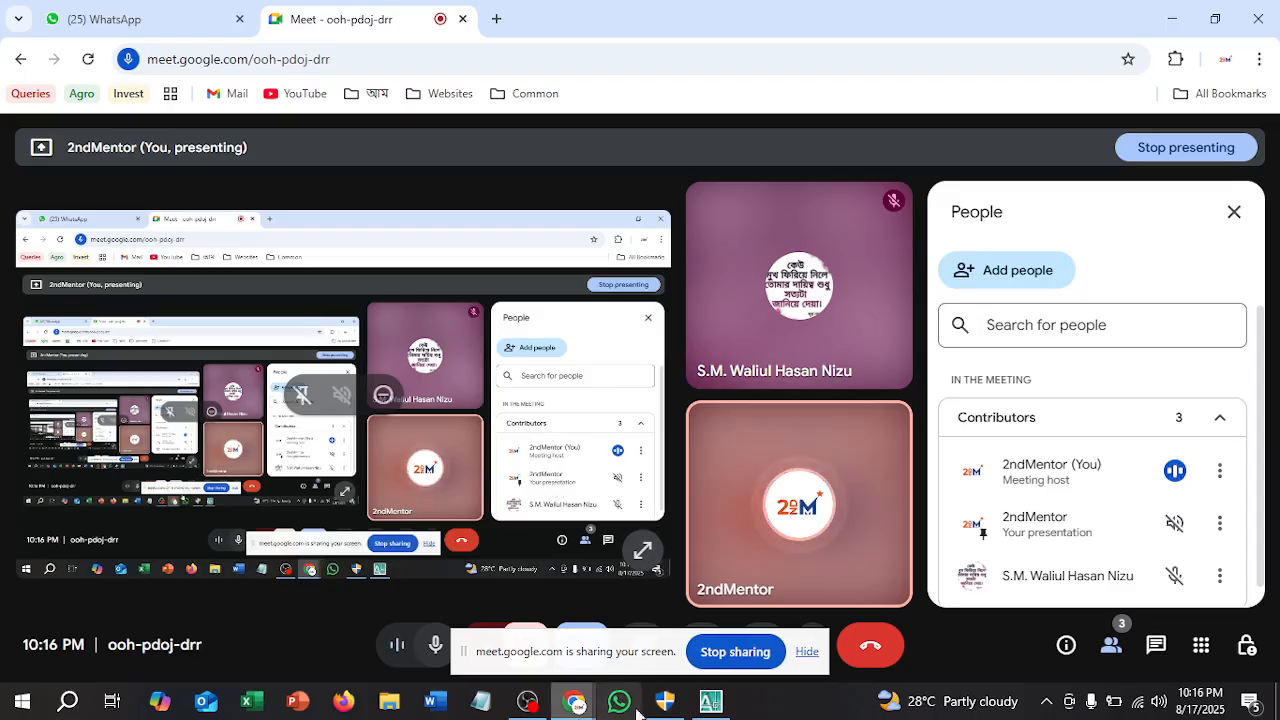
pyautogui.moveTo(707, 703)
pyautogui.click(703, 640)
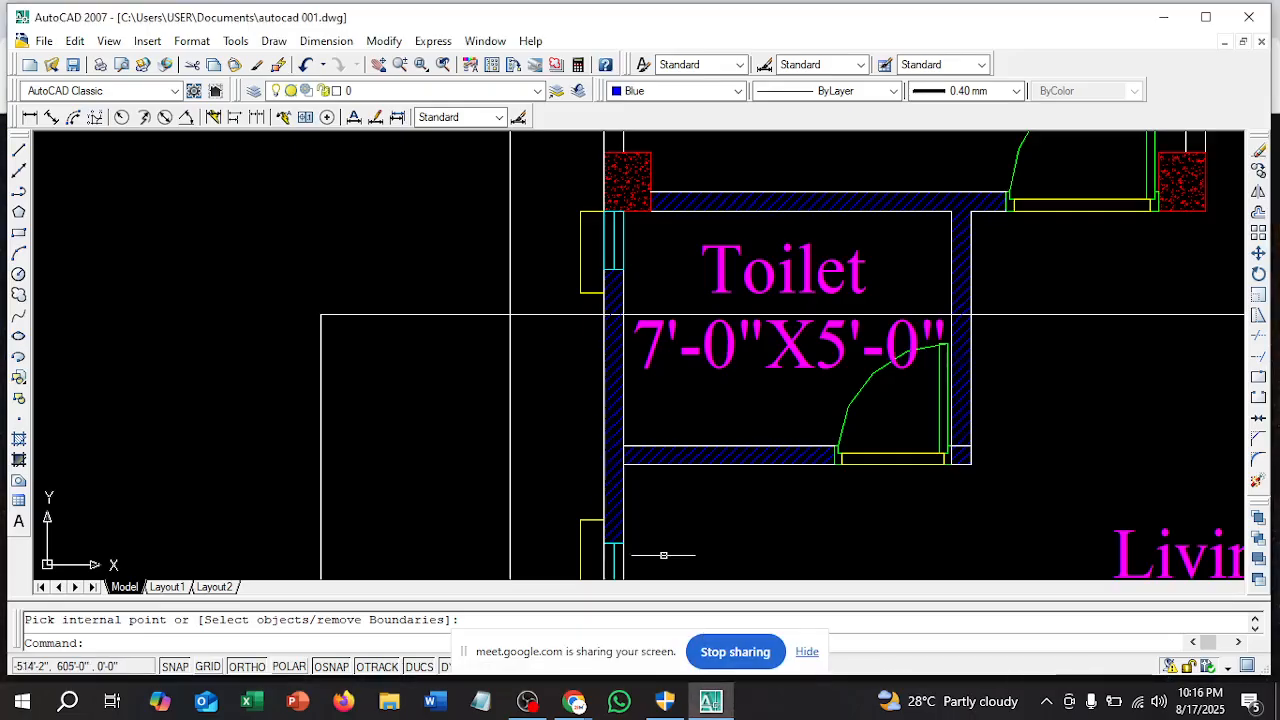
# Dimension the toilet window's opening along the outer wall with a vertical linear dimension placed inside the toilet
pyautogui.scroll(-2, 540, 288)
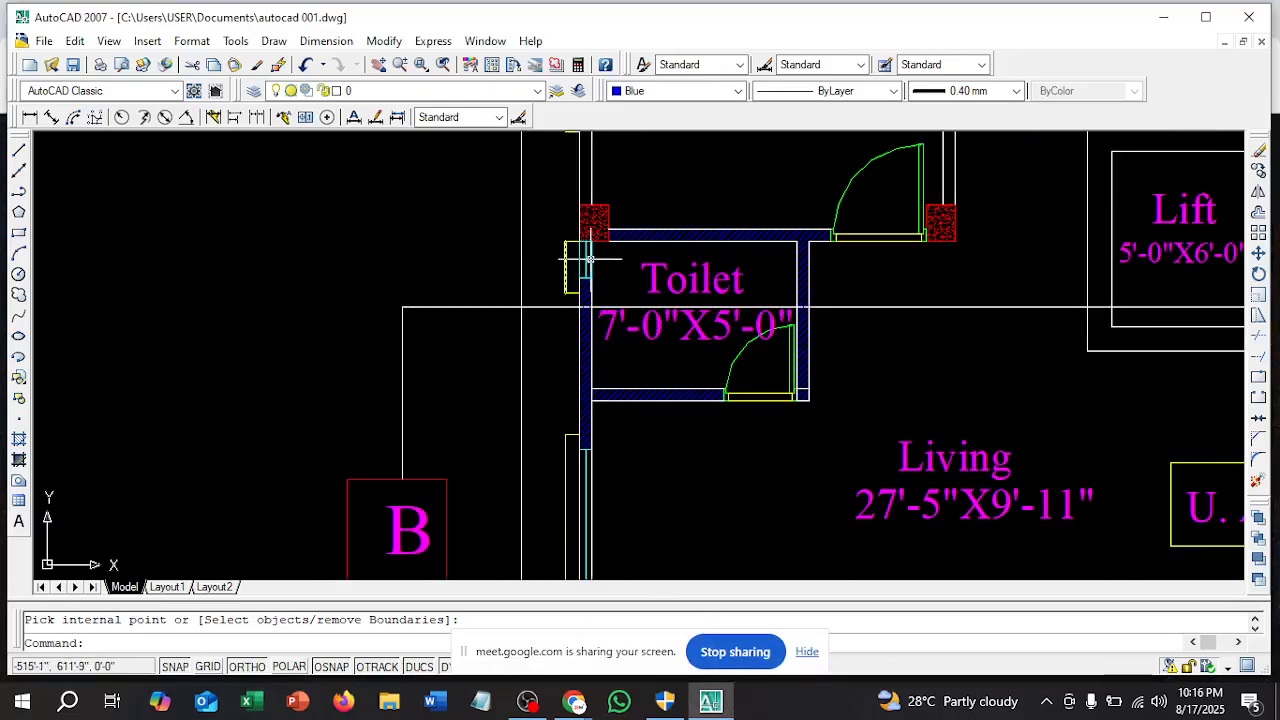
pyautogui.scroll(4, 636, 226)
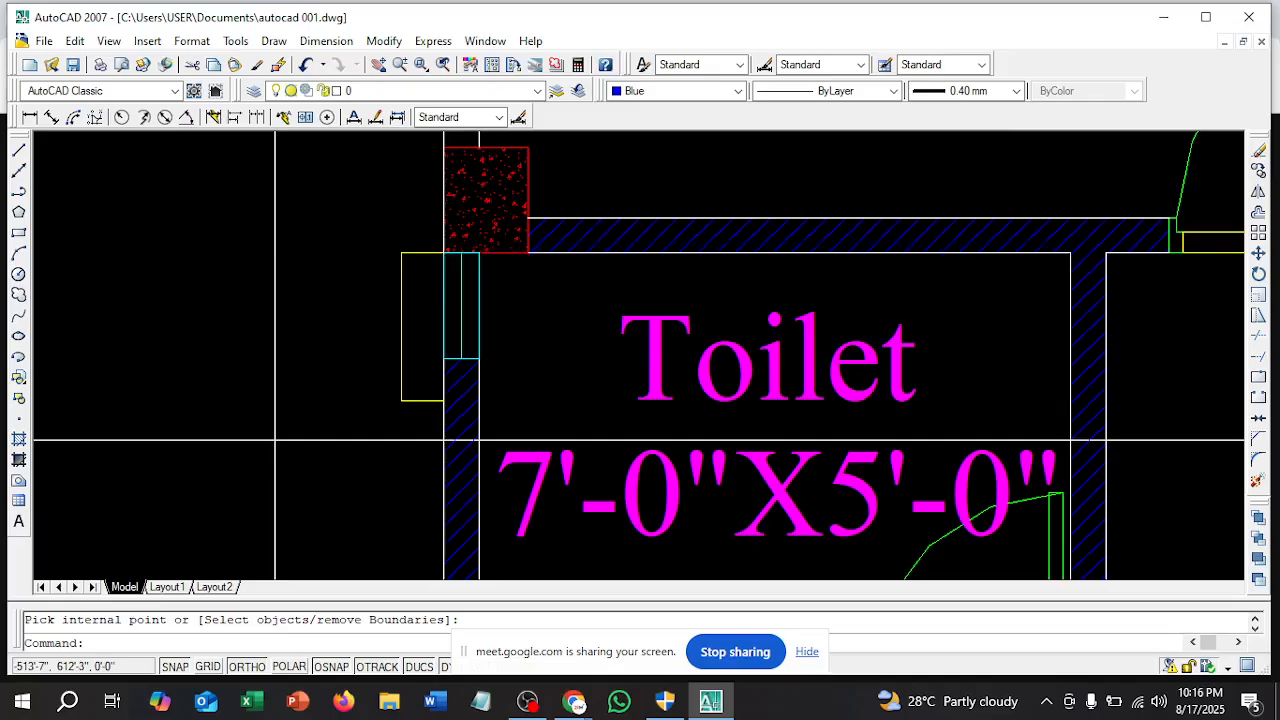
pyautogui.scroll(-1, 599, 262)
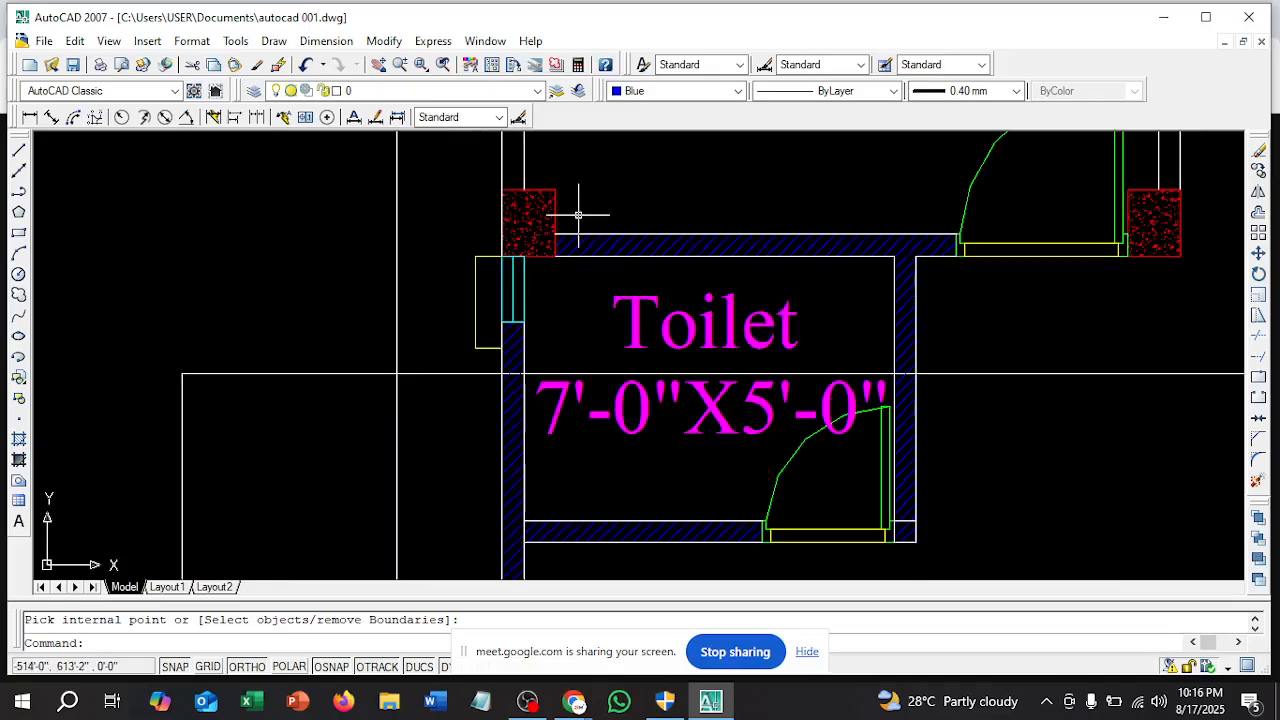
pyautogui.click(30, 117)
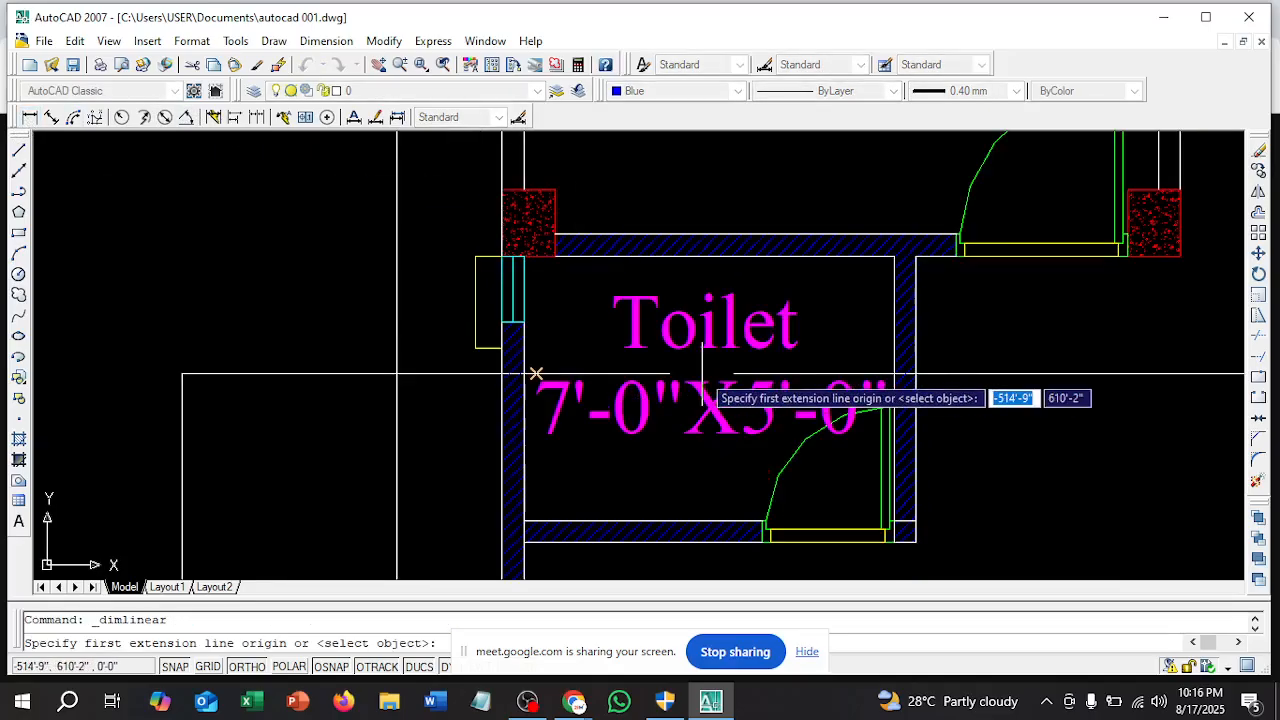
pyautogui.click(523, 256)
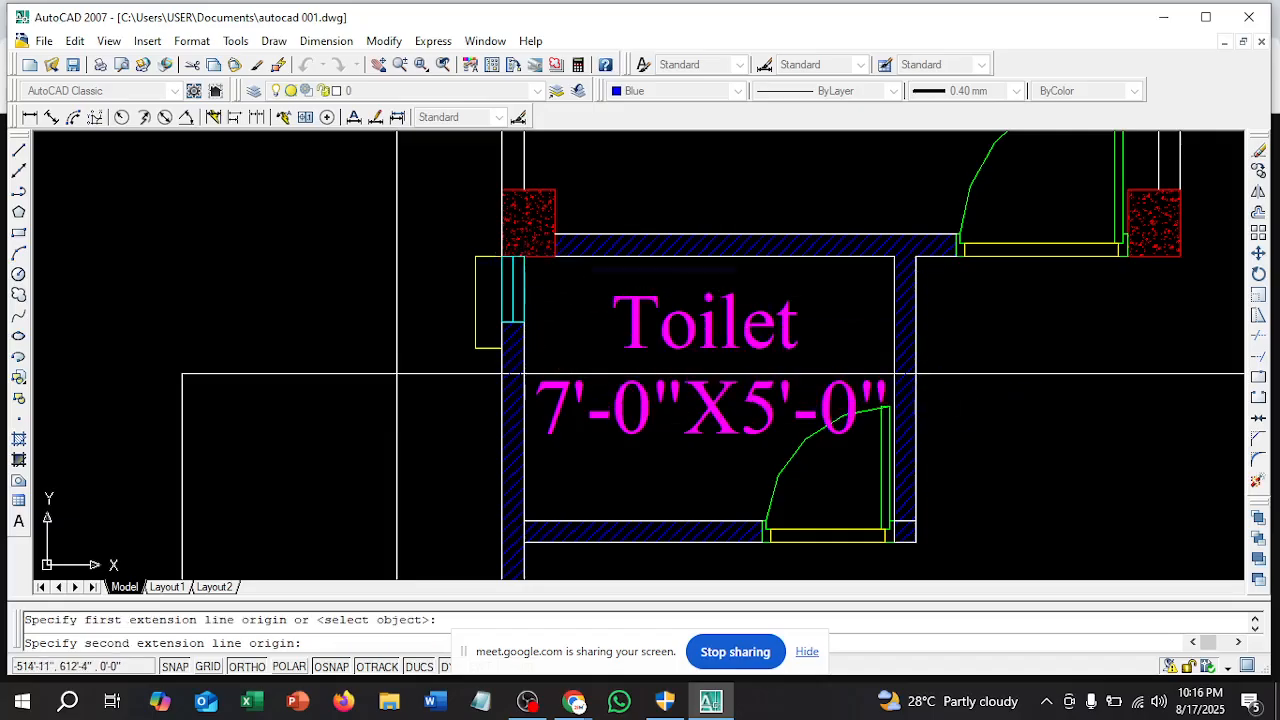
pyautogui.click(523, 322)
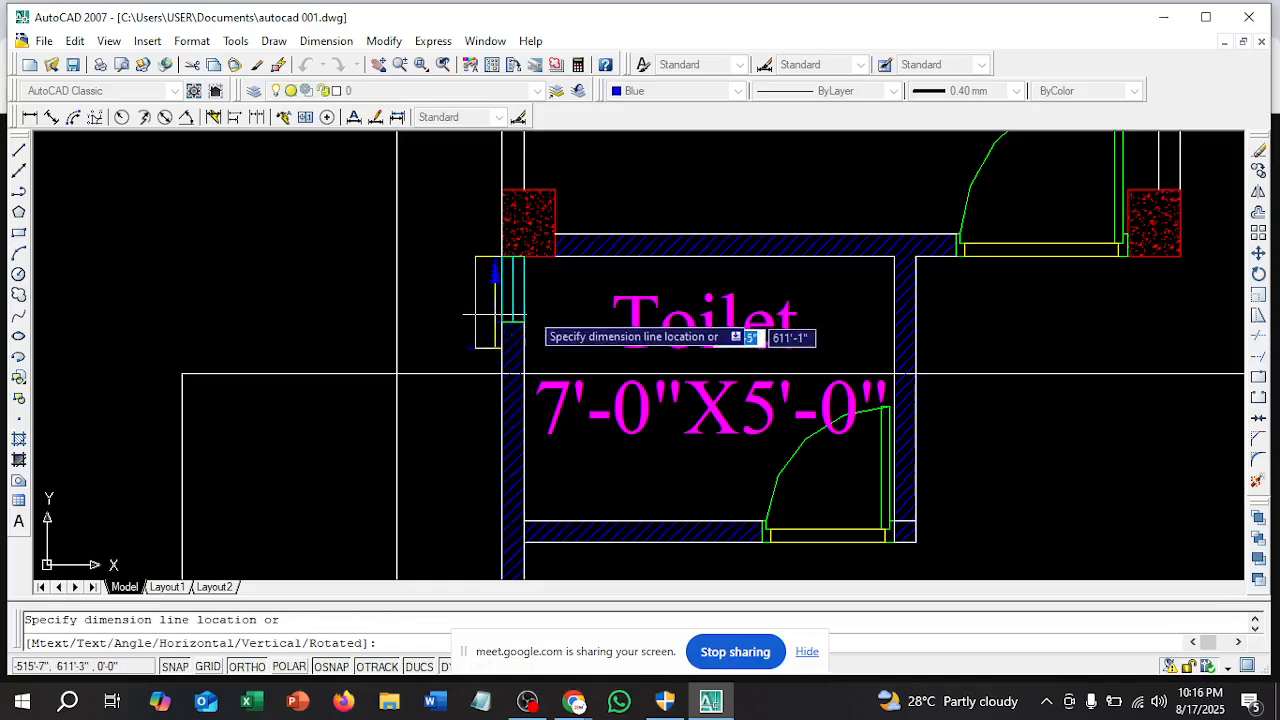
pyautogui.click(585, 314)
# Dimension the toilet's clear depth between its upper and lower walls with a vertical linear dimension inside the room
pyautogui.rightClick(449, 195)
pyautogui.click(484, 214)
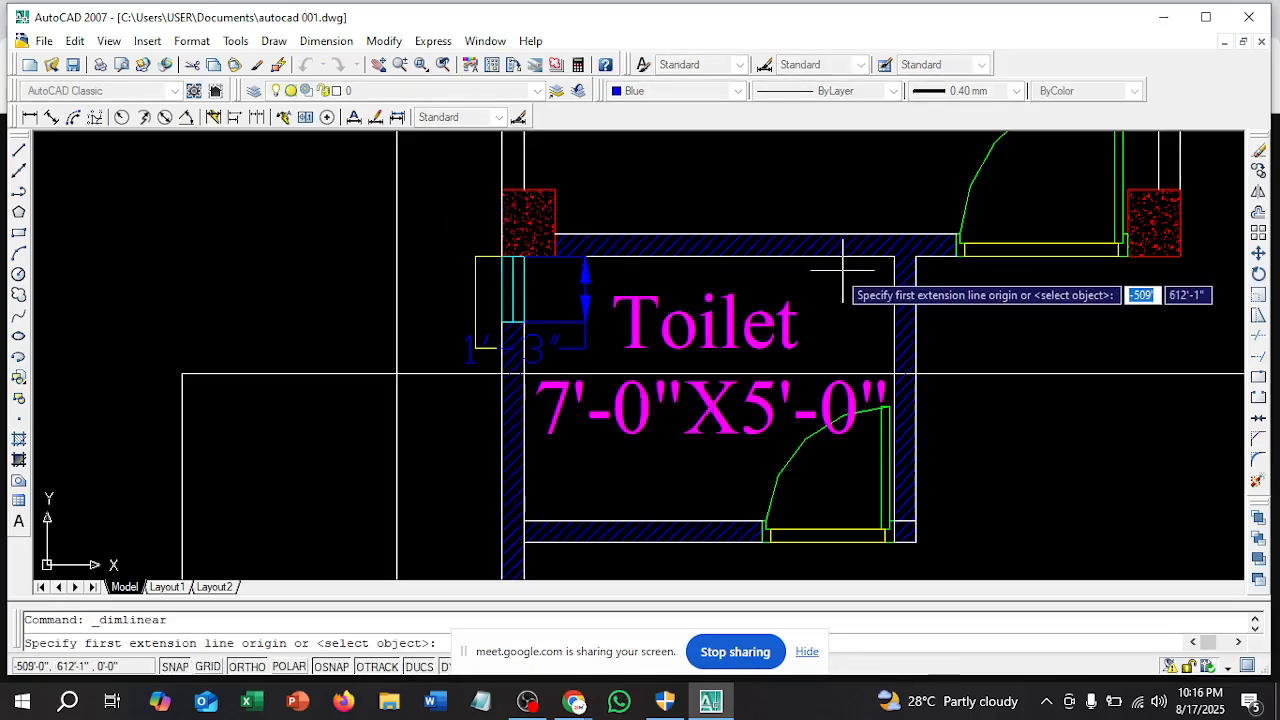
pyautogui.click(893, 257)
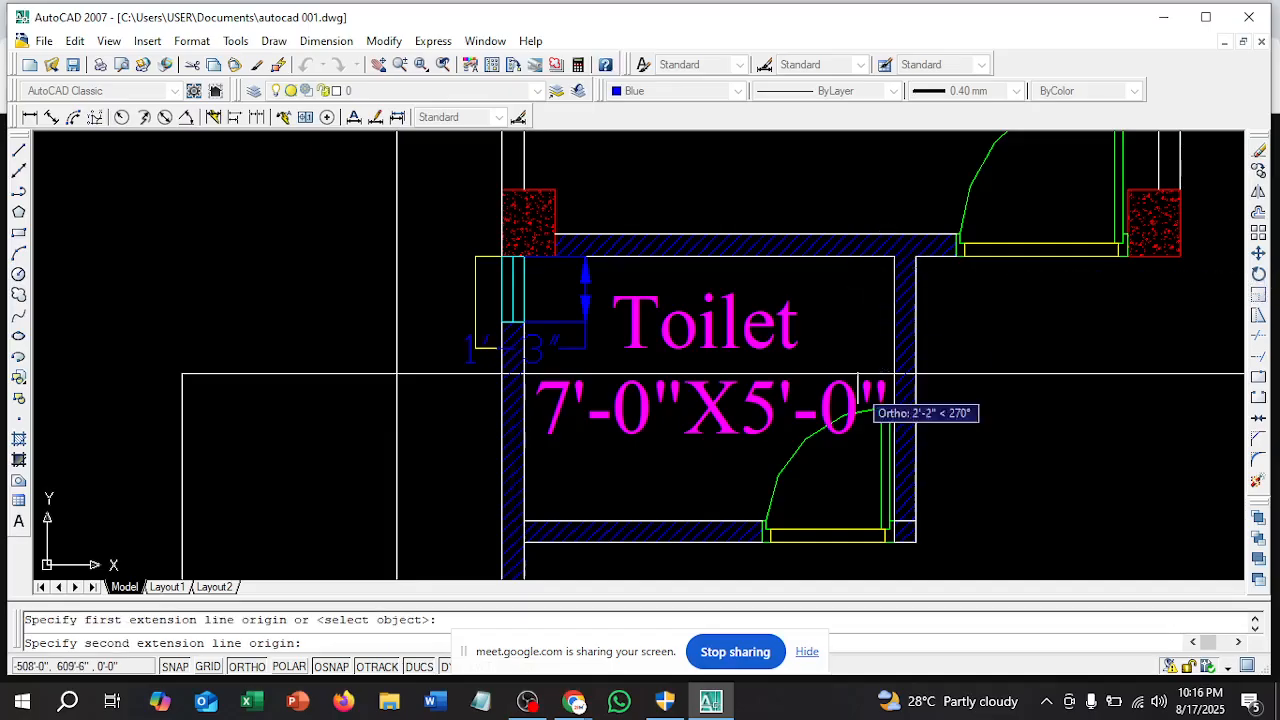
pyautogui.click(892, 521)
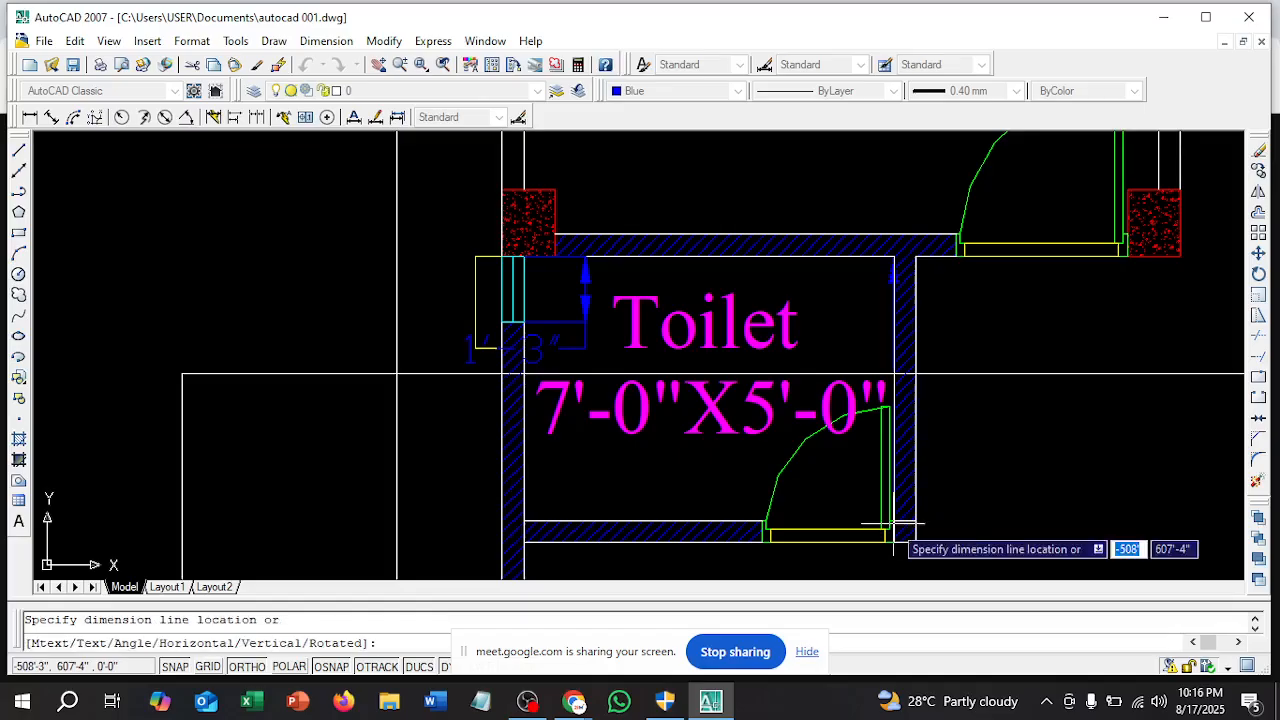
pyautogui.click(808, 515)
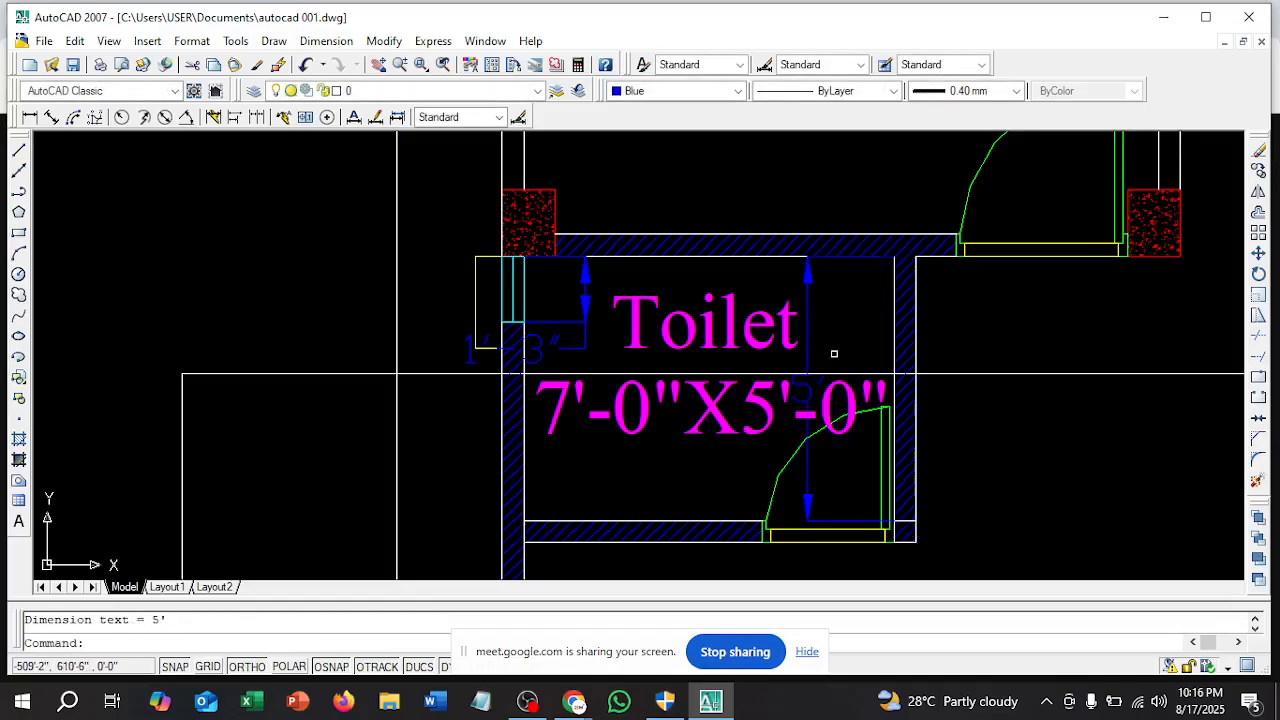
# Dimension the toilet's clear width with a horizontal linear dimension and shift its dimension line down from the upper wall into the room
pyautogui.rightClick(855, 330)
pyautogui.click(880, 329)
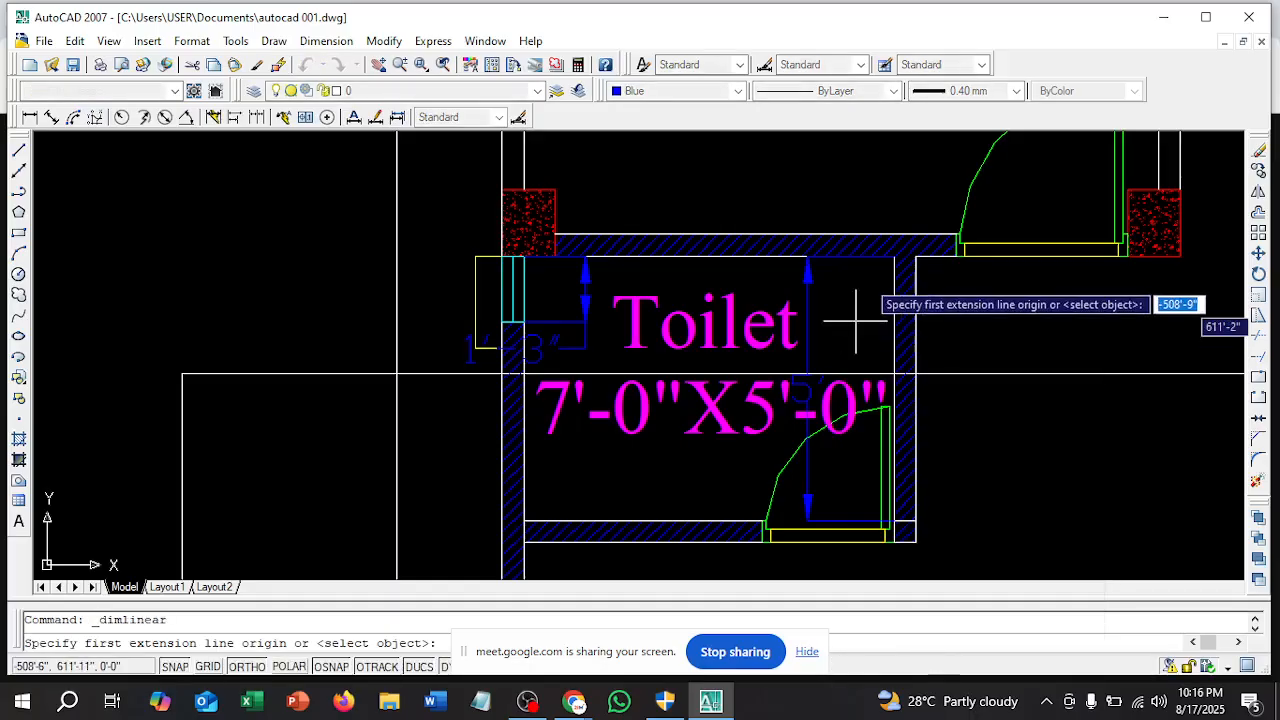
pyautogui.click(893, 256)
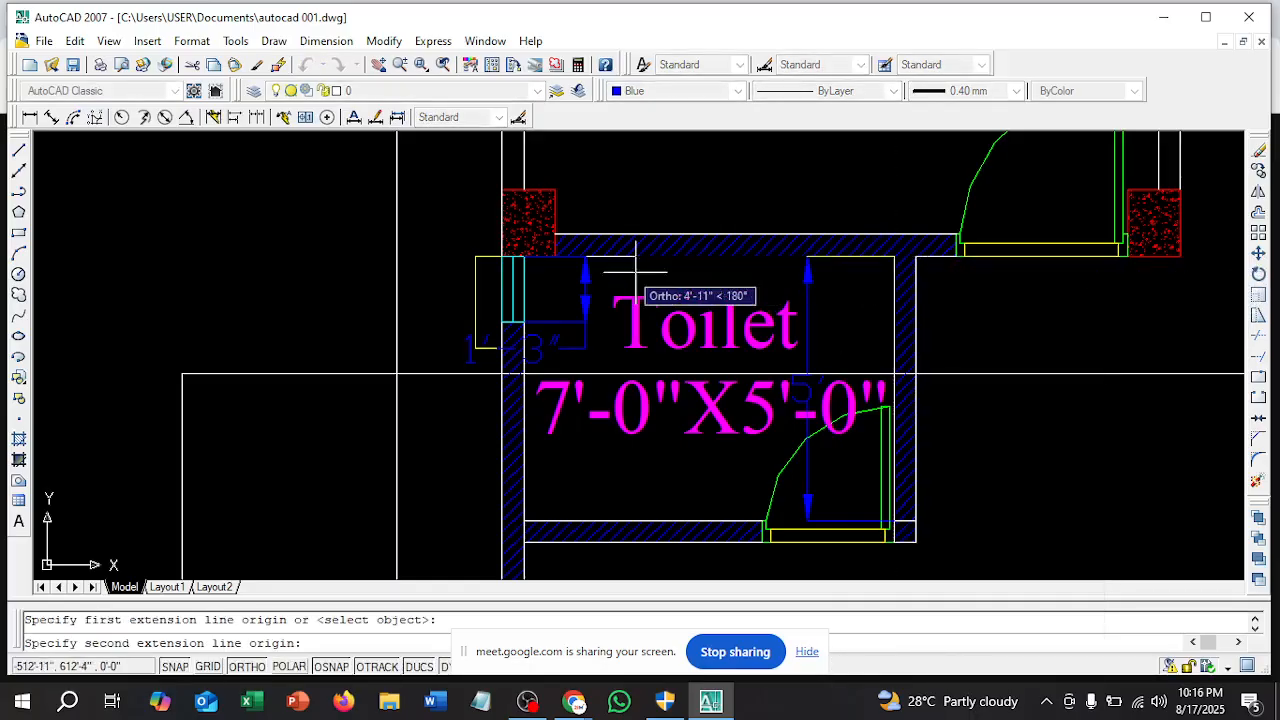
pyautogui.click(523, 256)
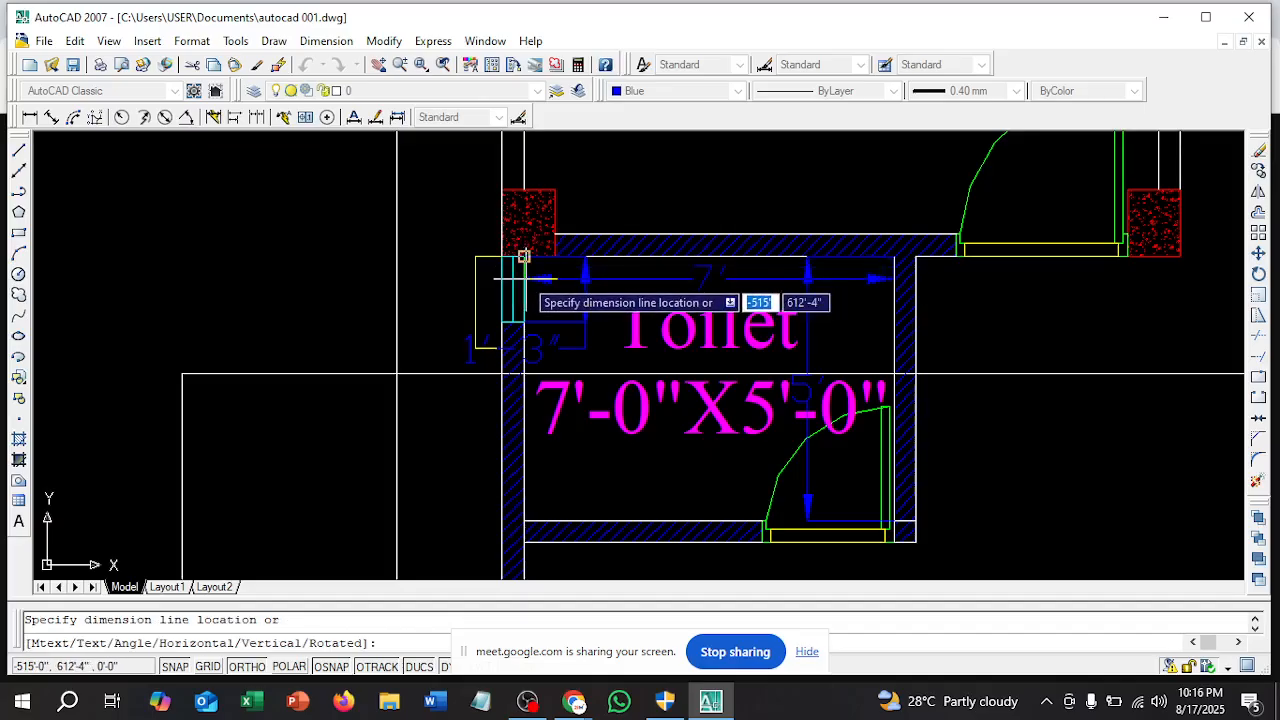
pyautogui.click(524, 256)
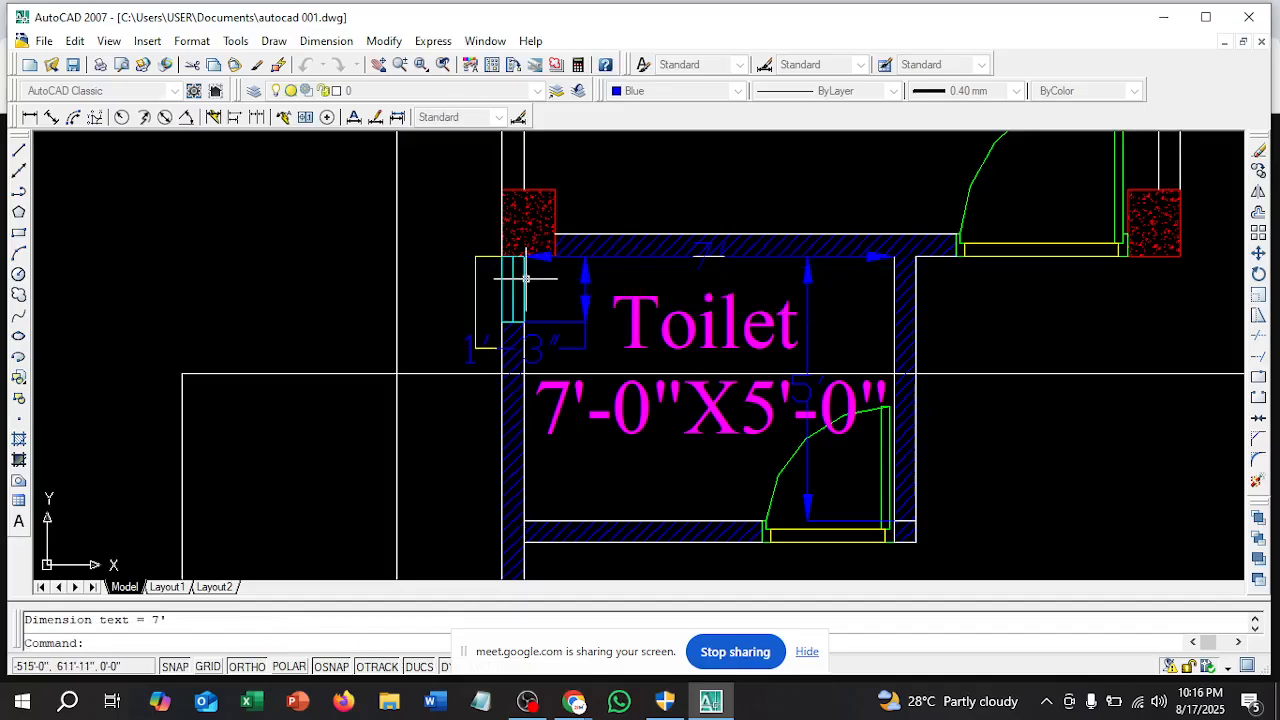
pyautogui.click(706, 251)
pyautogui.click(708, 256)
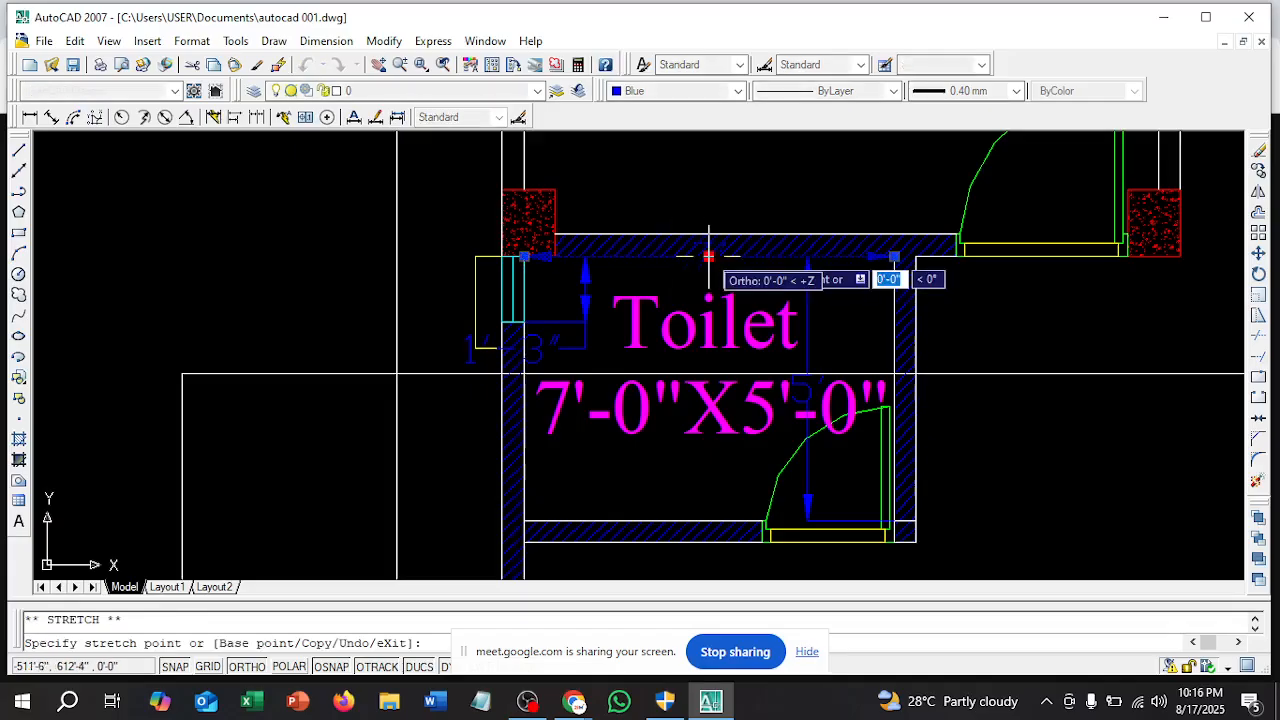
pyautogui.click(709, 283)
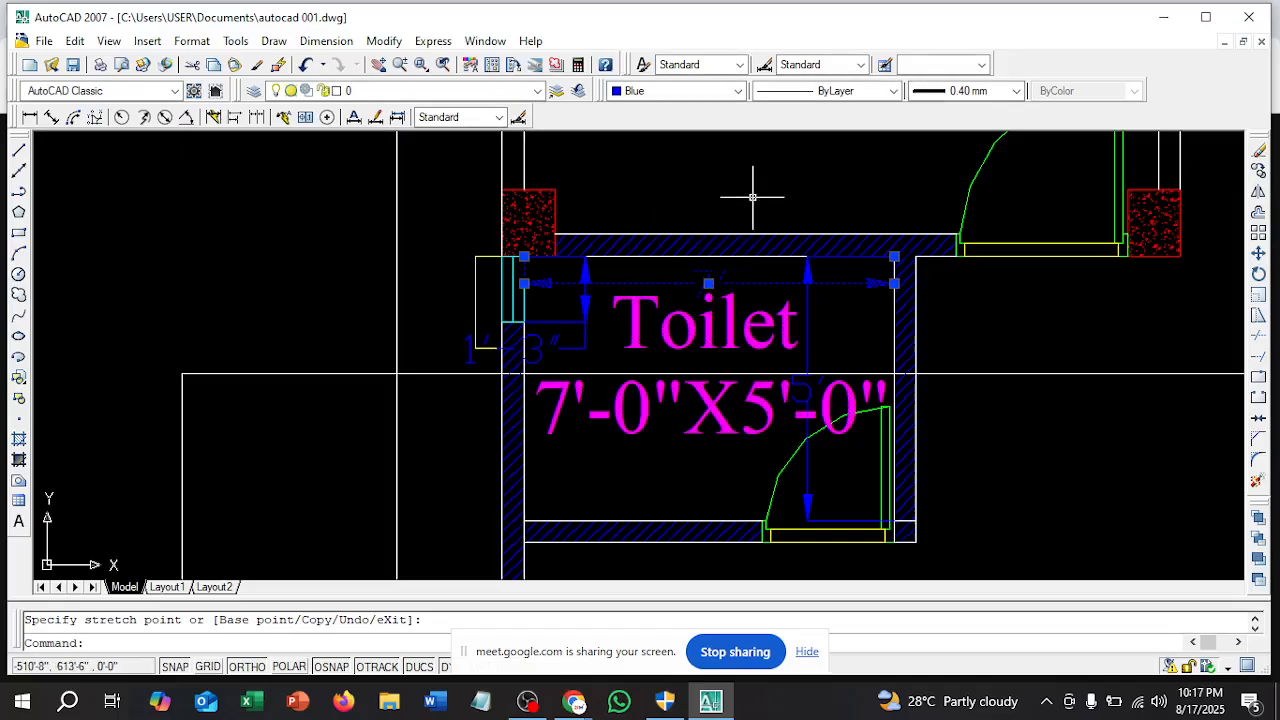
# Dimension the thickness of the toilet's lower wall with a vertical linear dimension placed just outside its corner beside the door
pyautogui.scroll(-2, 751, 194)
pyautogui.scroll(3, 747, 445)
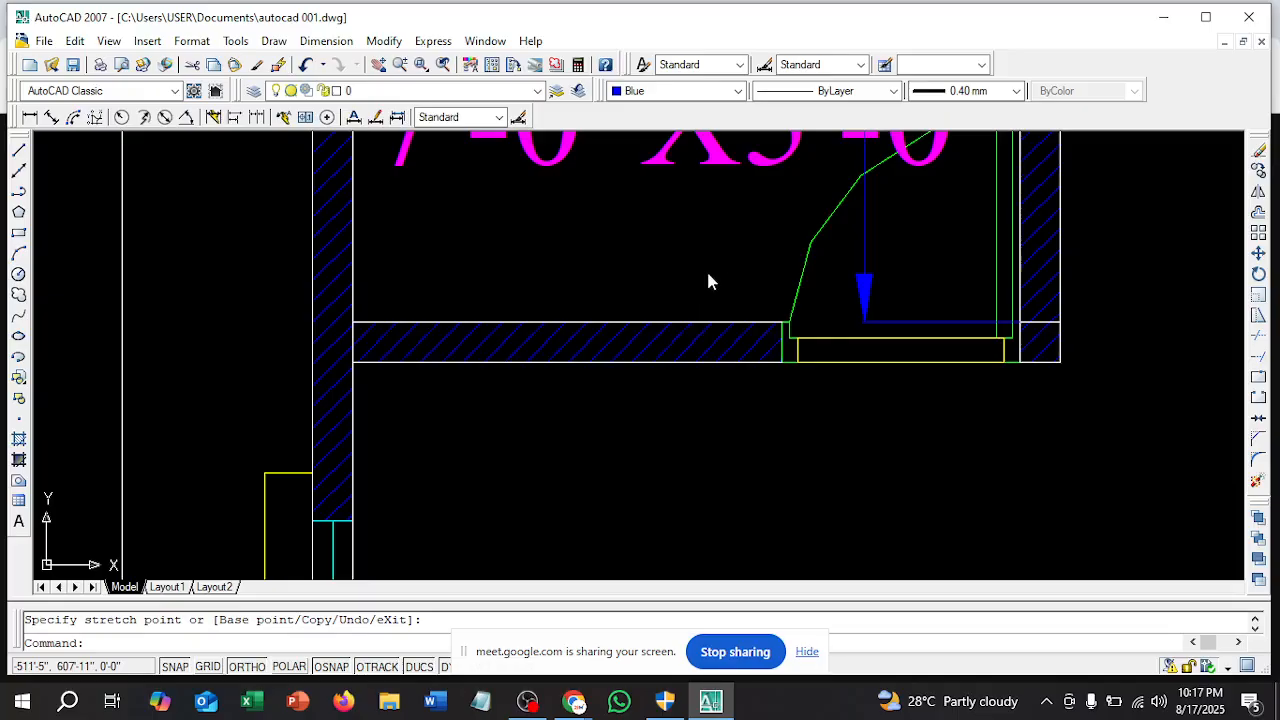
pyautogui.rightClick(700, 207)
pyautogui.click(756, 217)
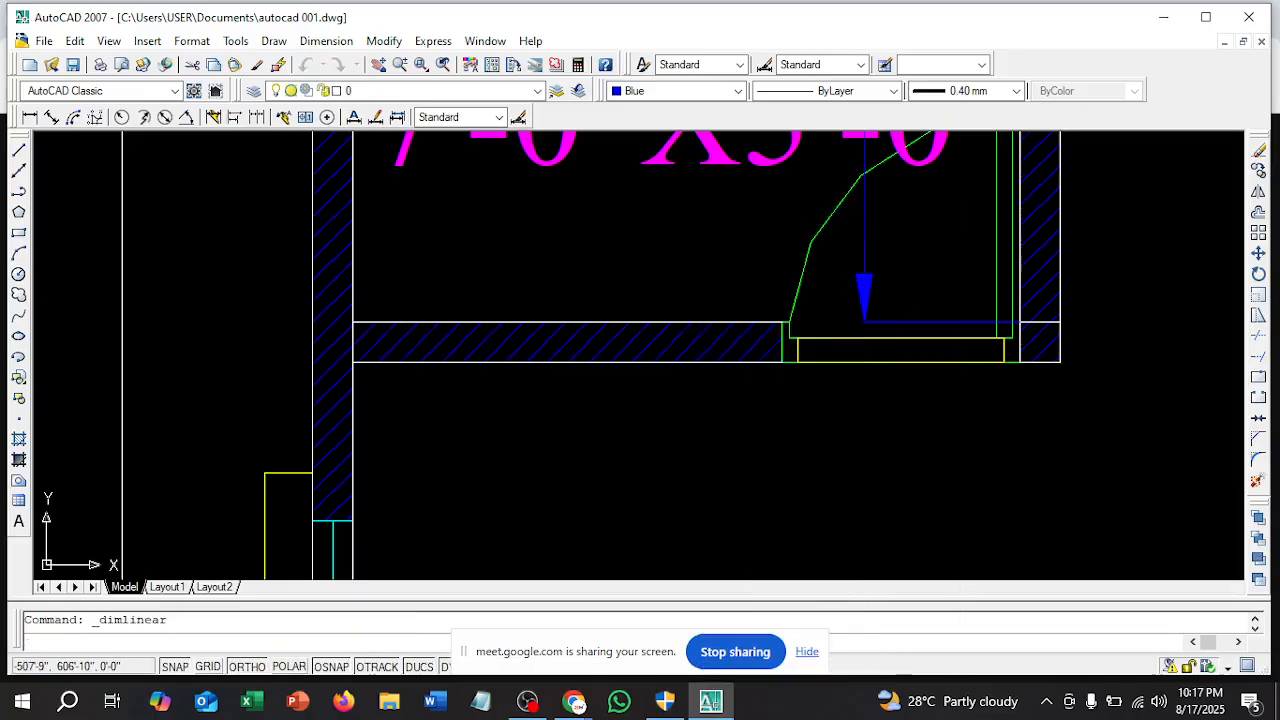
pyautogui.click(1059, 361)
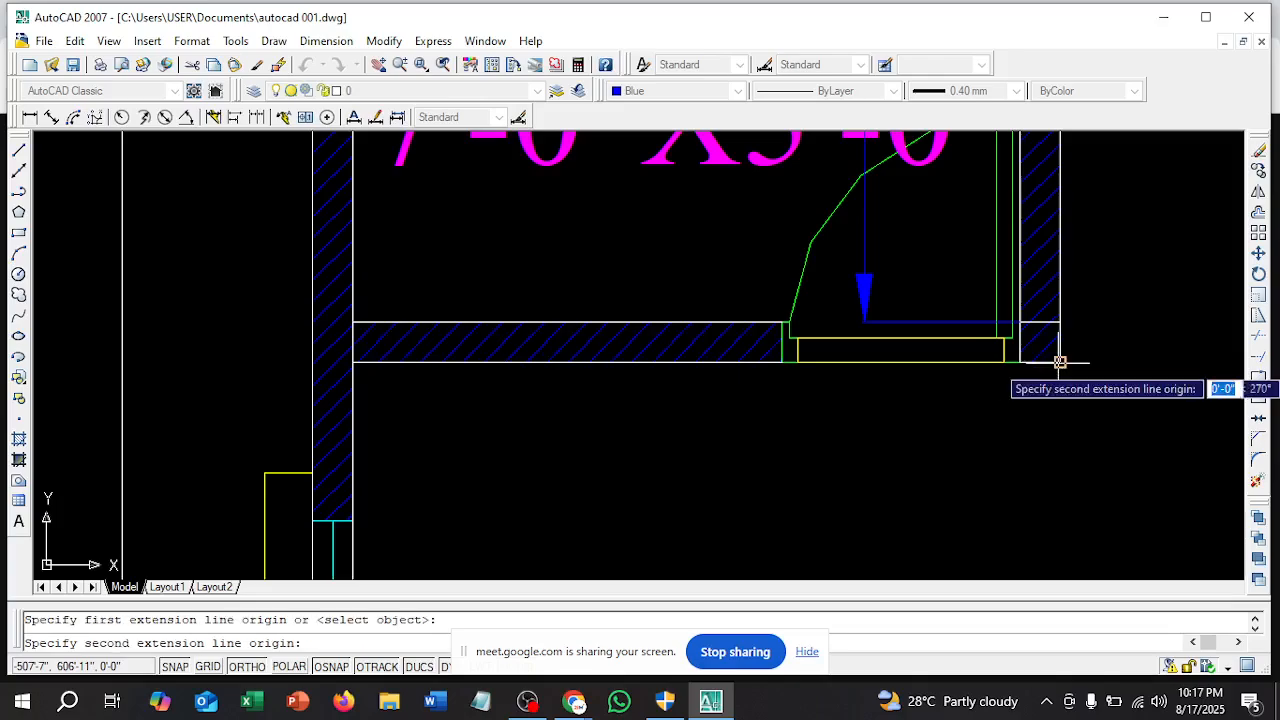
pyautogui.click(1059, 322)
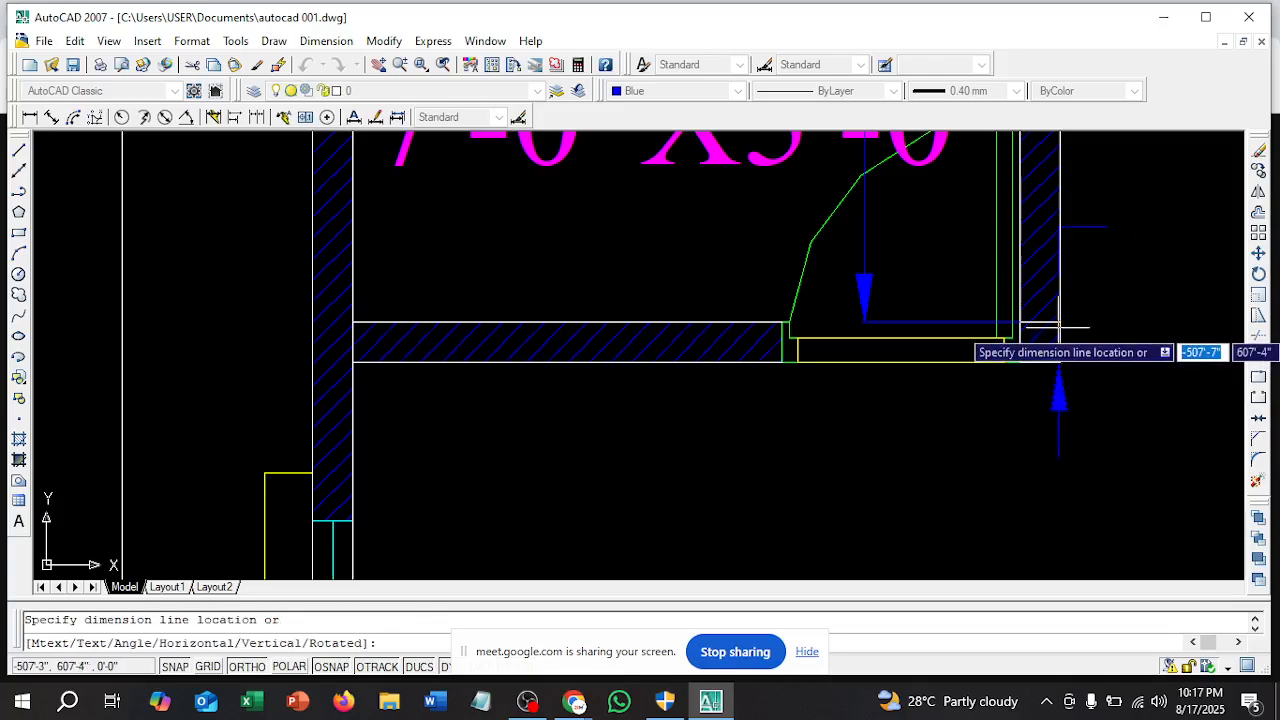
pyautogui.click(1115, 358)
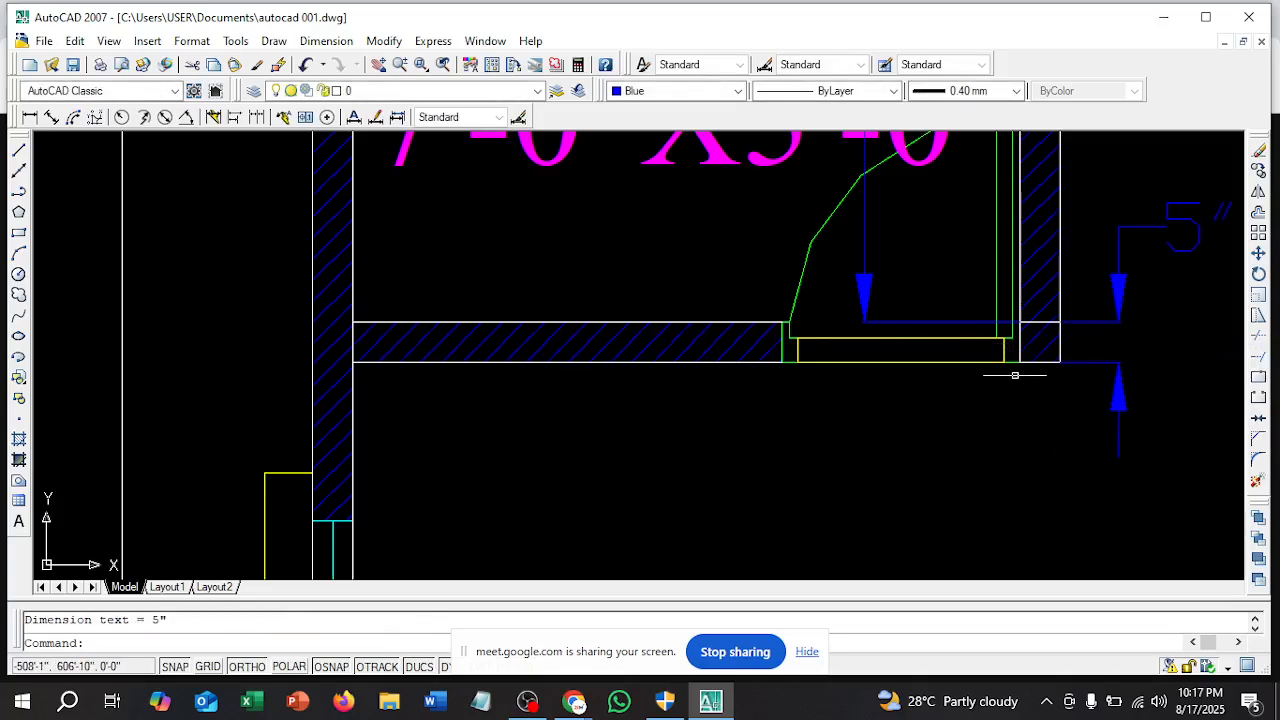
# Start another linear dimension at the outer wall beside the toilet window
pyautogui.scroll(-1, 1055, 350)
pyautogui.scroll(-1, 1045, 351)
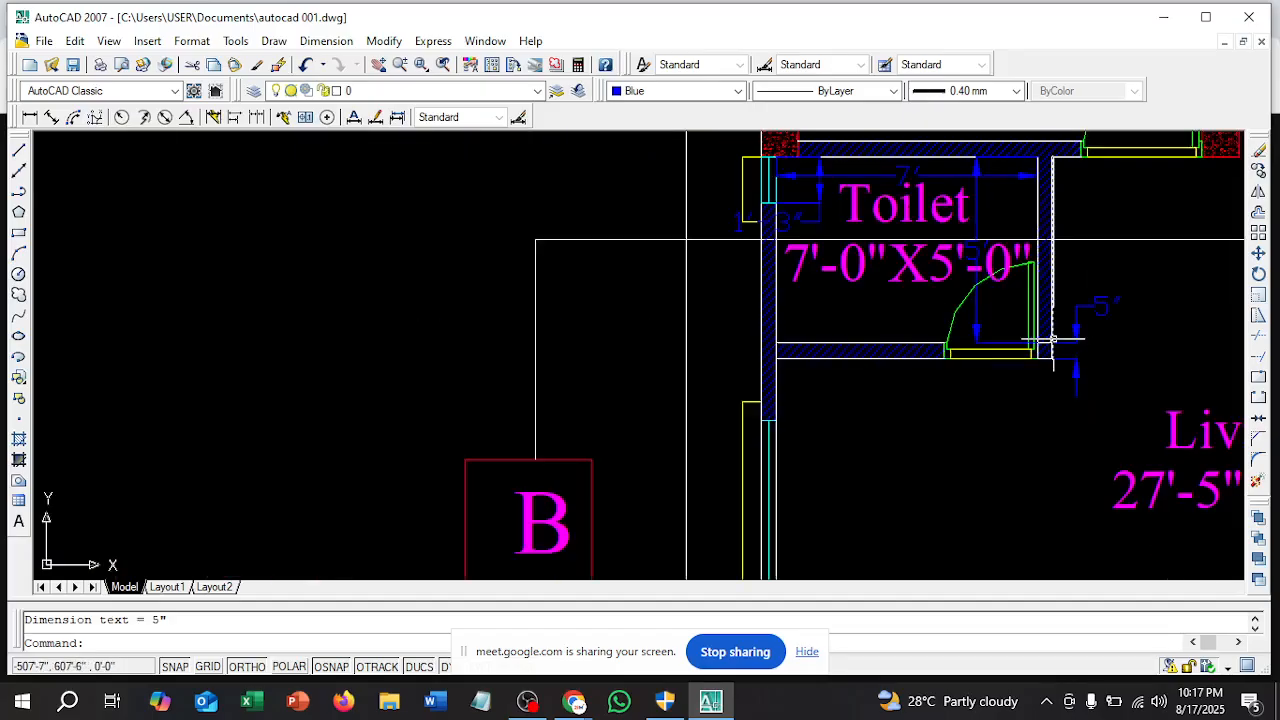
pyautogui.scroll(1, 1051, 336)
pyautogui.scroll(-2, 833, 432)
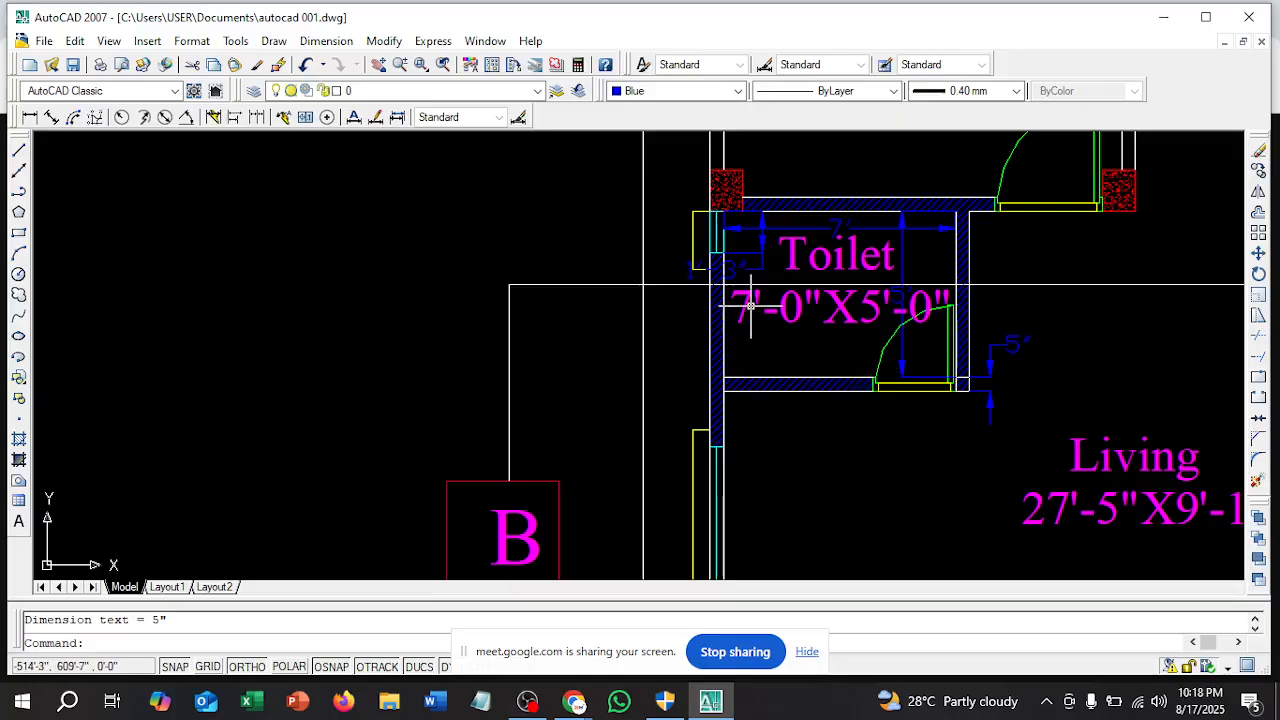
pyautogui.scroll(2, 704, 260)
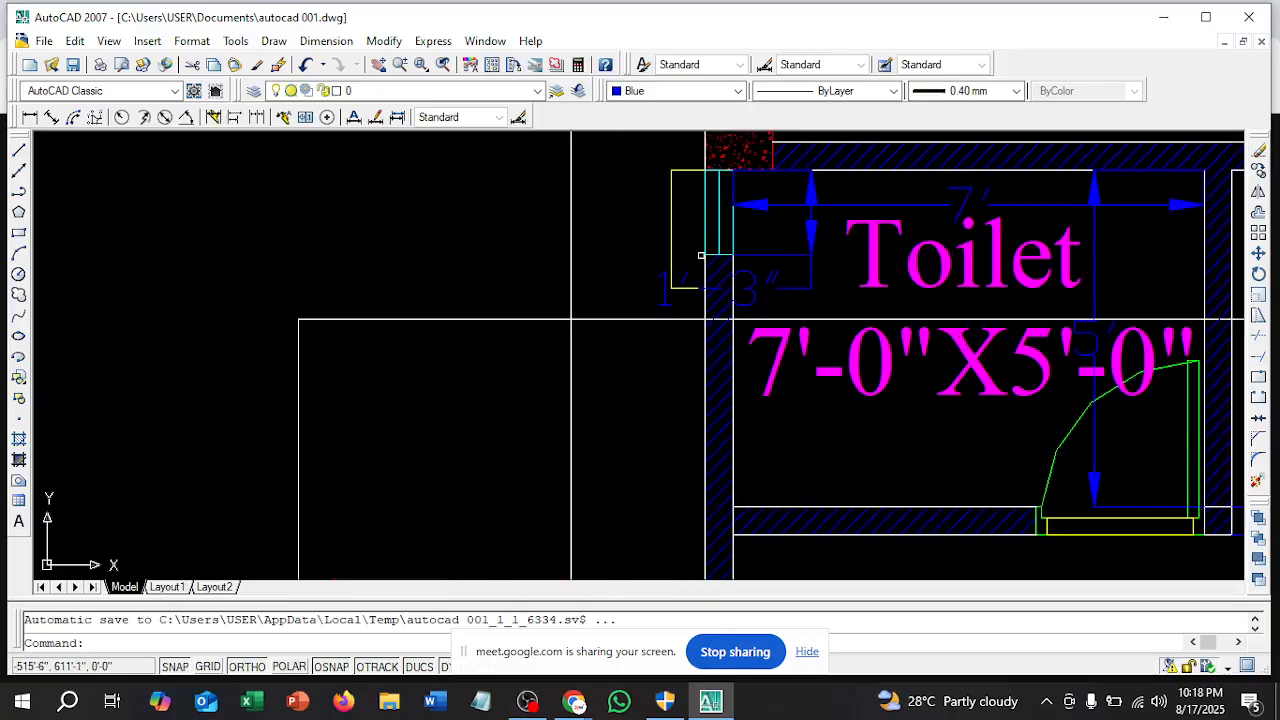
pyautogui.rightClick(599, 198)
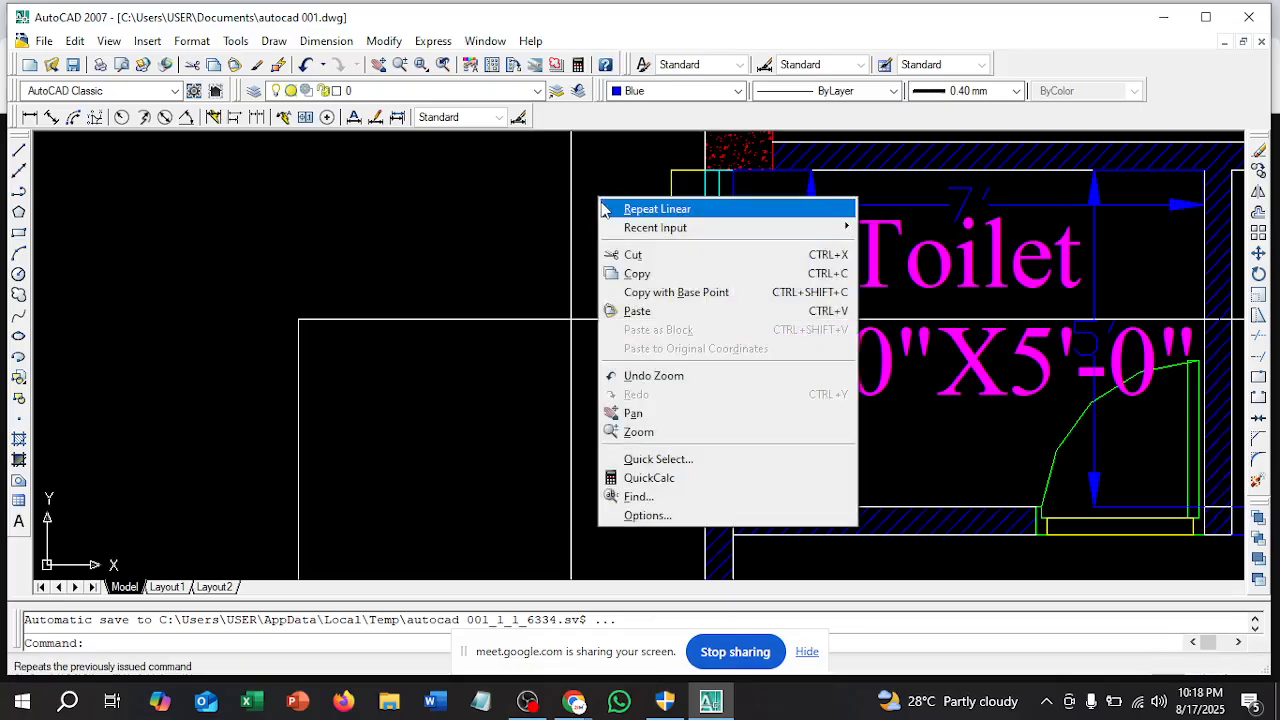
pyautogui.click(606, 208)
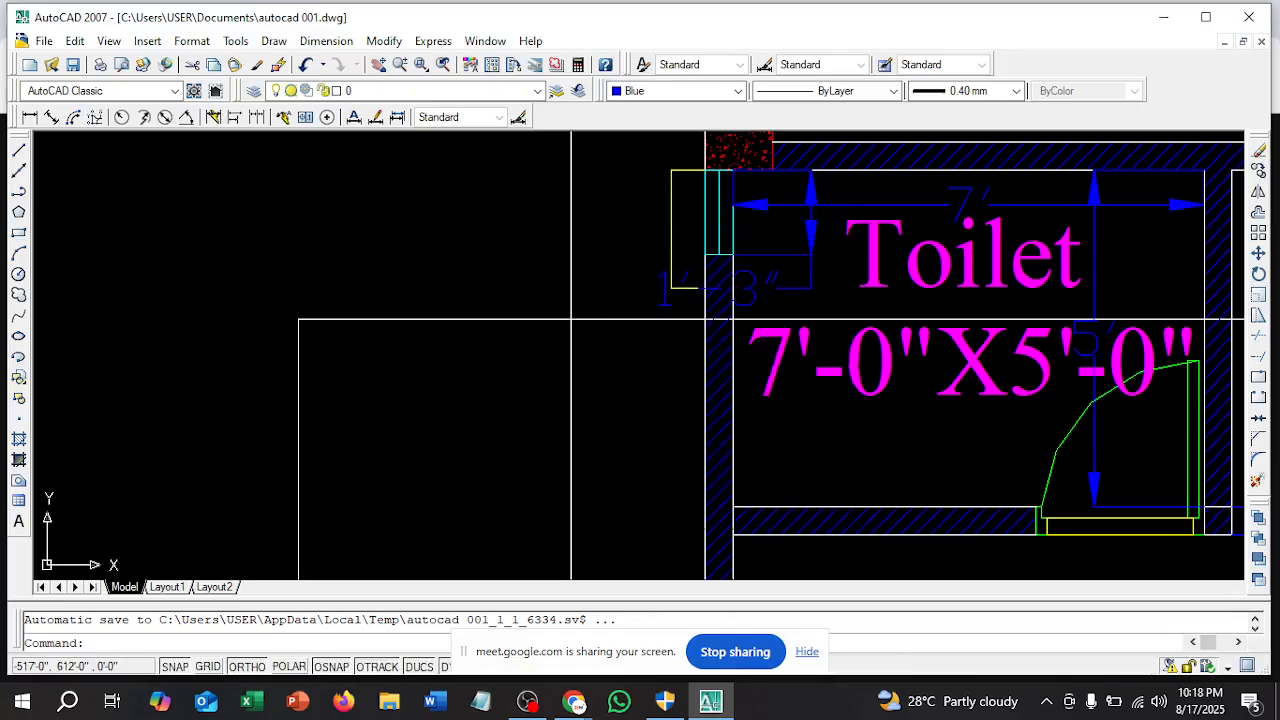
# Add a vertical linear dimension to the toilet window opening, placed outside the left exterior wall
pyautogui.click(708, 170)
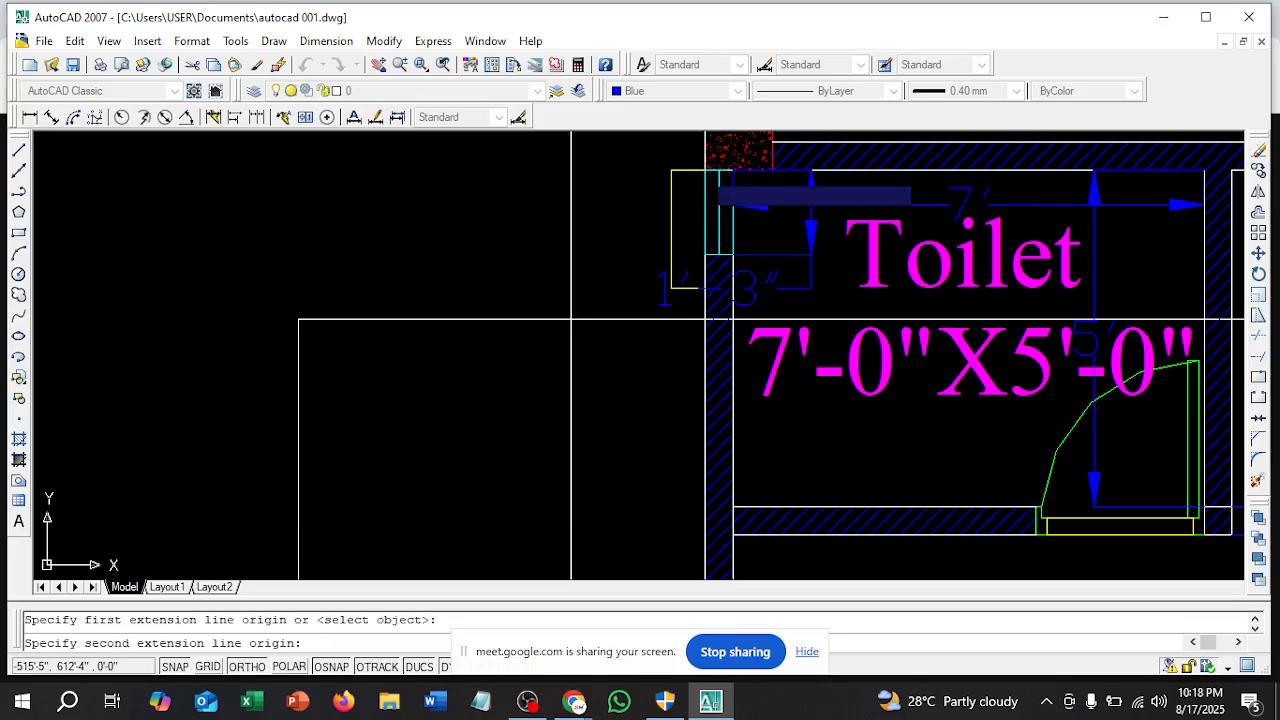
pyautogui.click(705, 254)
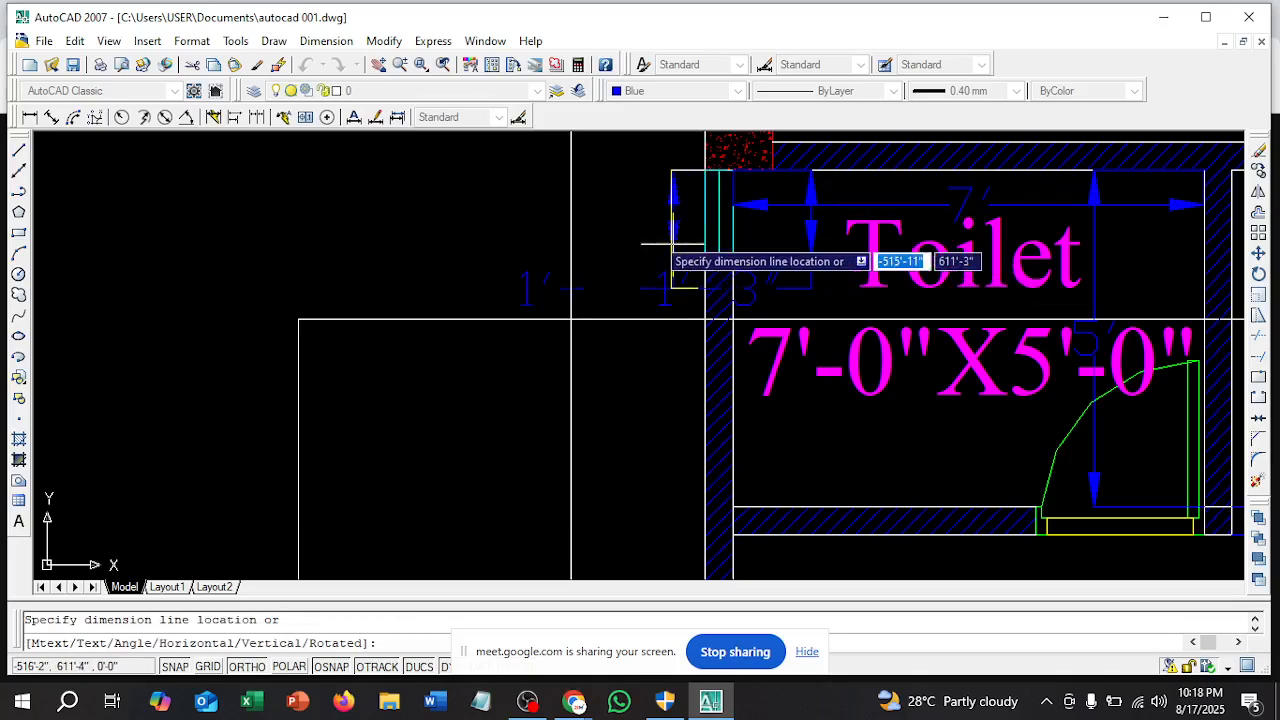
pyautogui.click(609, 232)
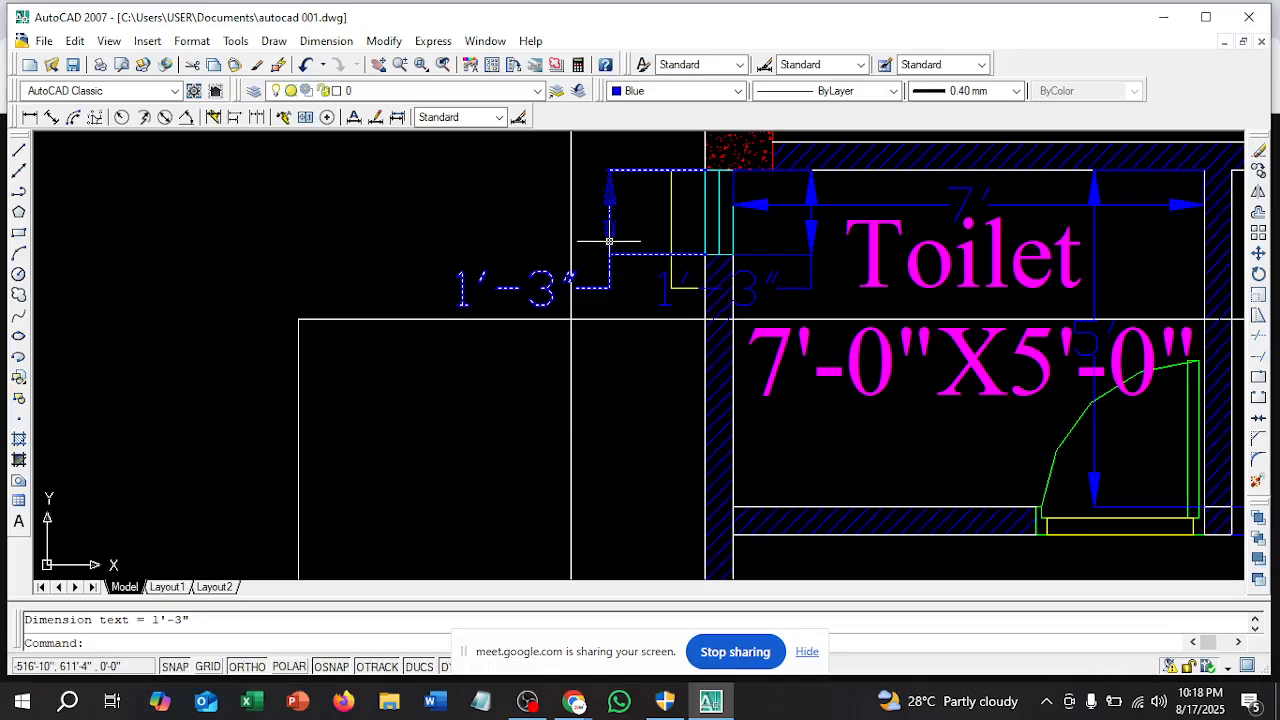
pyautogui.press('Escape')
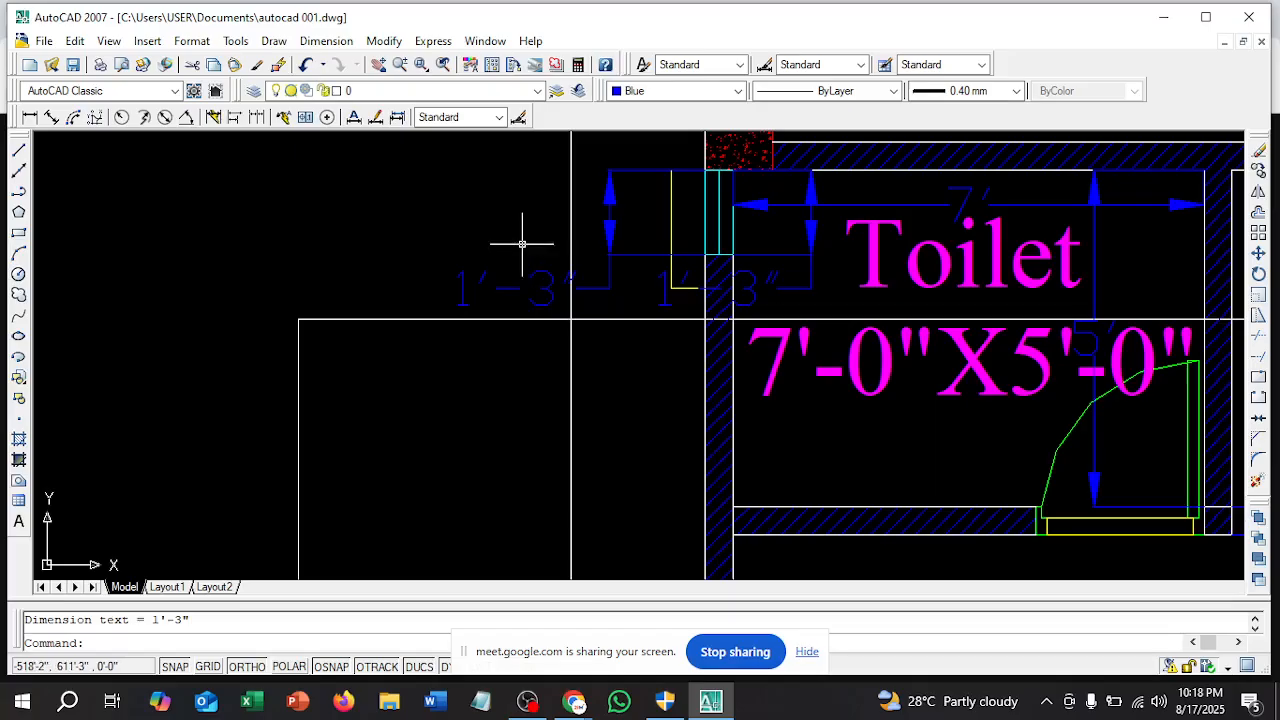
# Add a vertical linear dimension along the outer face of the toilet's right wall, up to the upper partition
pyautogui.scroll(-2, 522, 243)
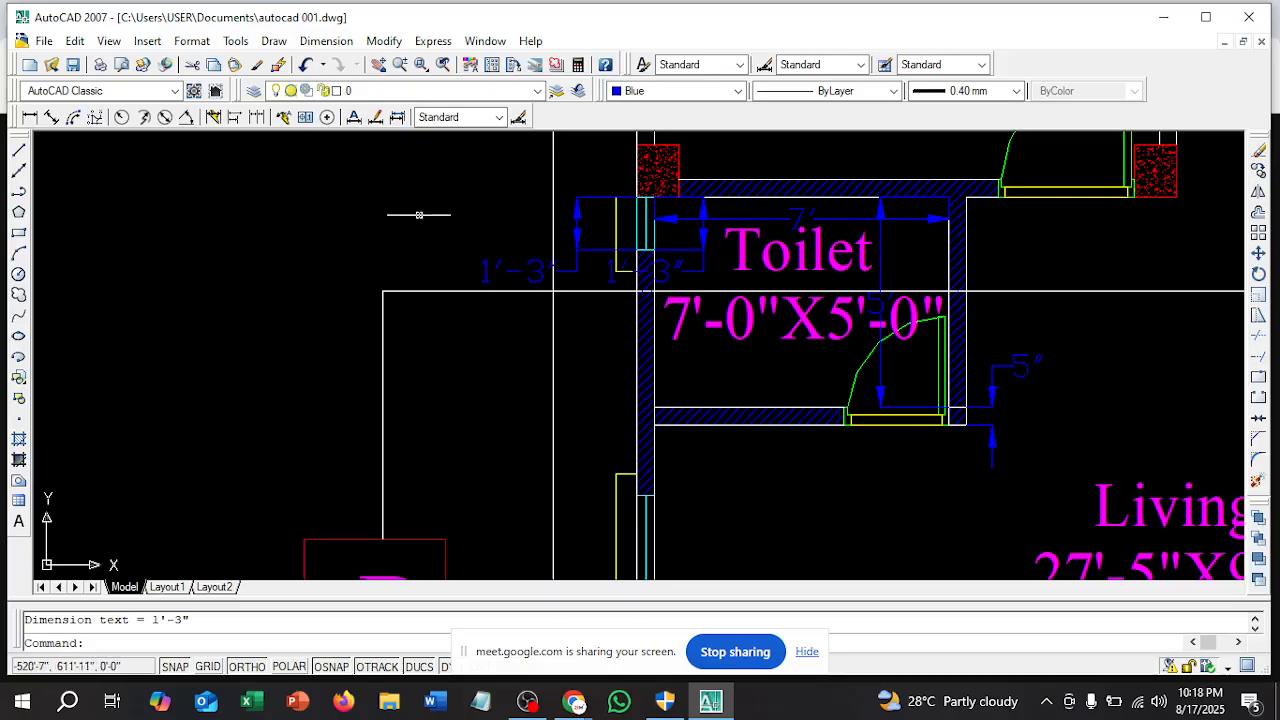
pyautogui.rightClick(423, 211)
pyautogui.click(448, 219)
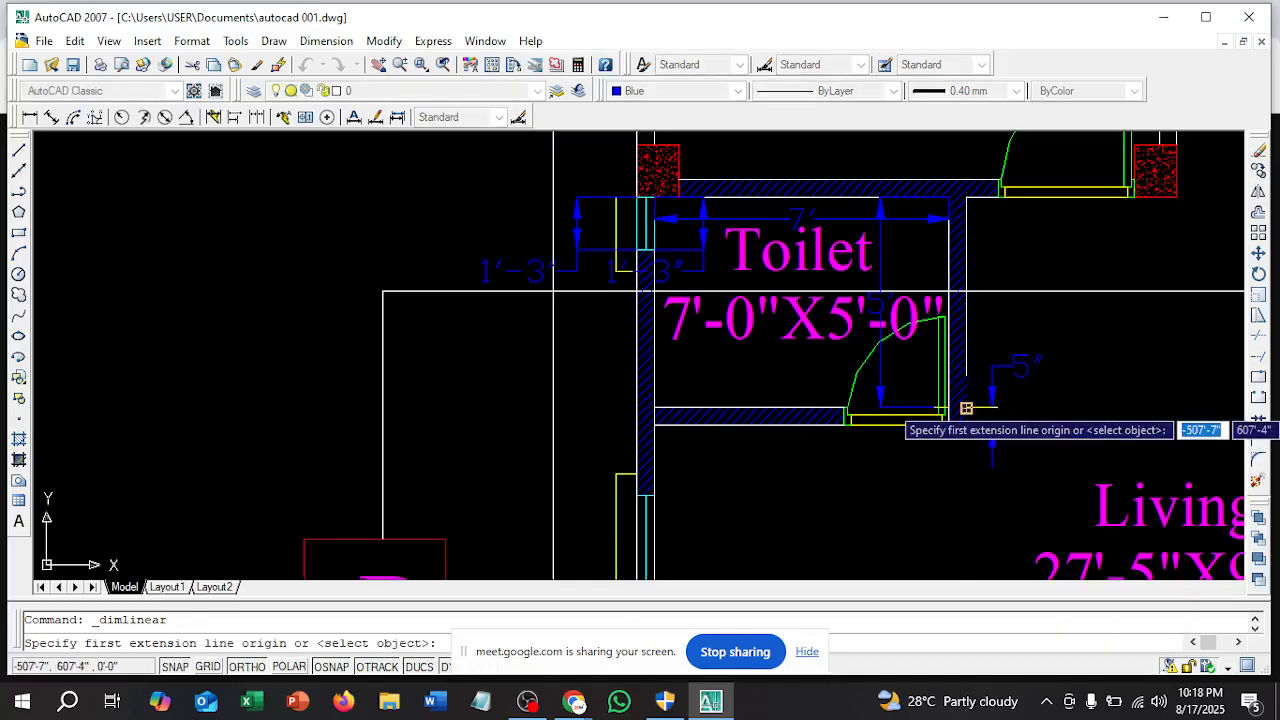
pyautogui.click(966, 409)
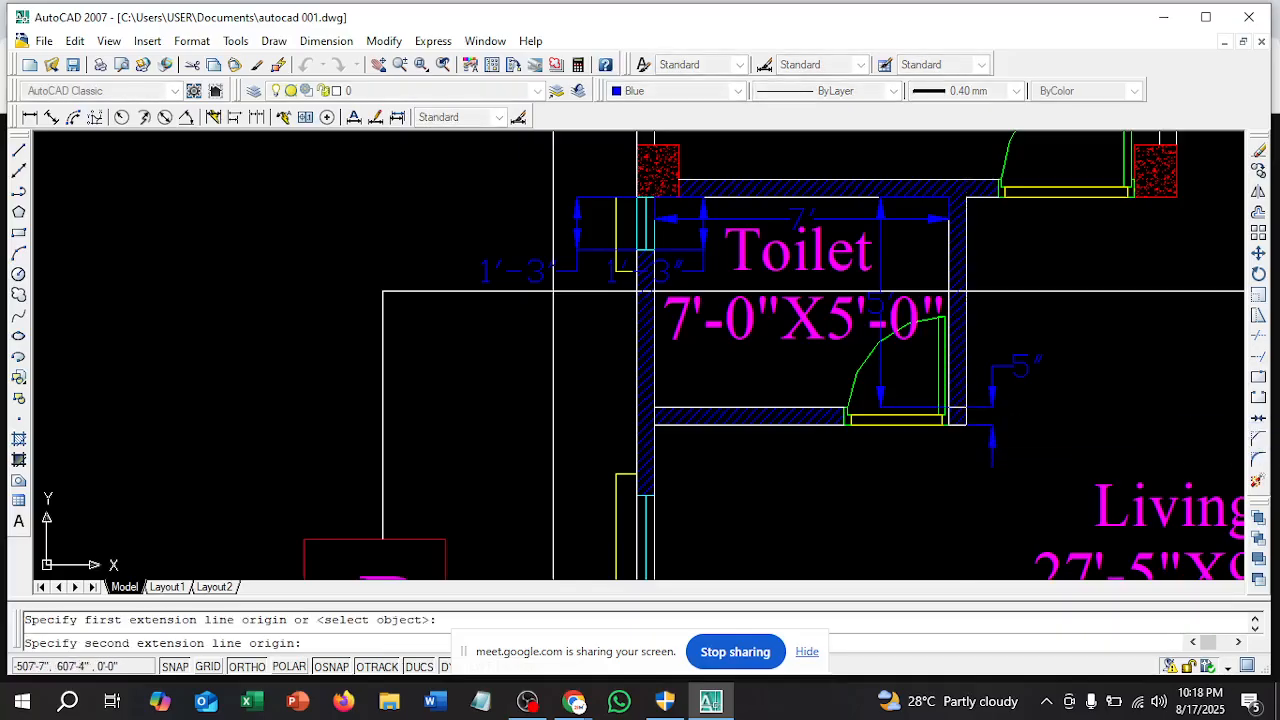
pyautogui.click(966, 194)
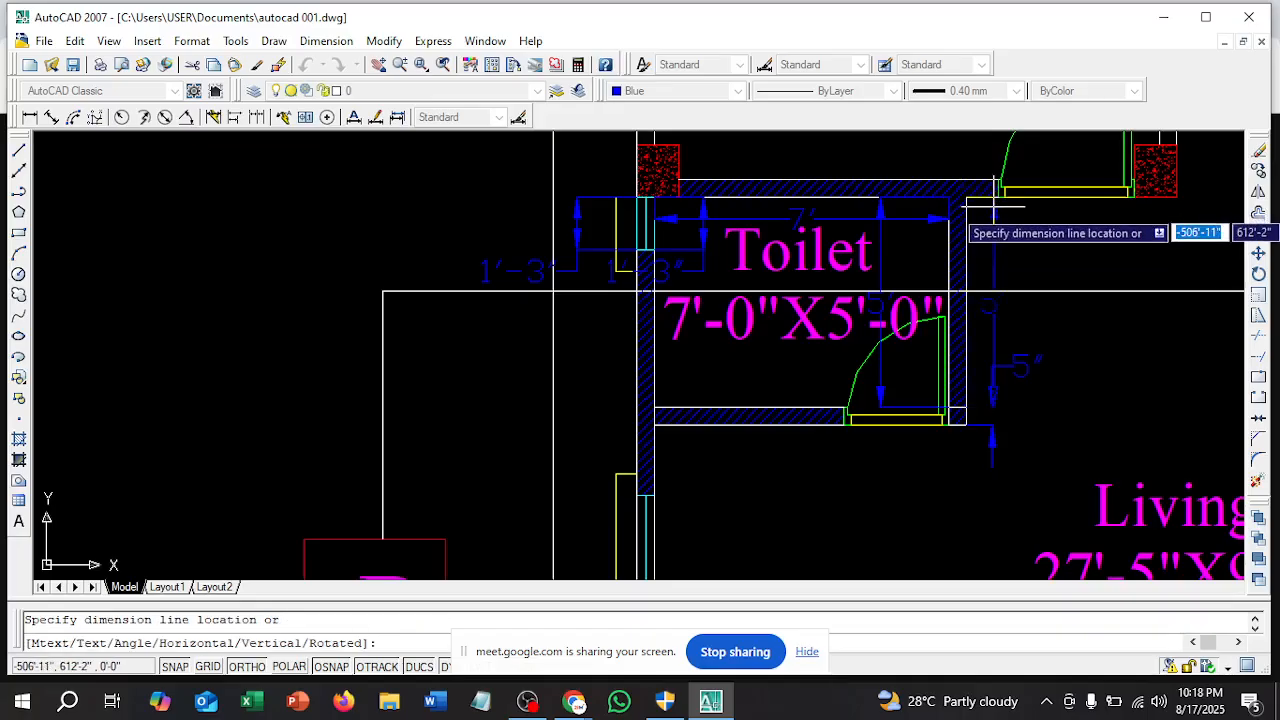
pyautogui.click(997, 205)
# Dimension the thickness of the lift shaft's left wall, placing the dimension just above the shaft
pyautogui.scroll(-2, 804, 293)
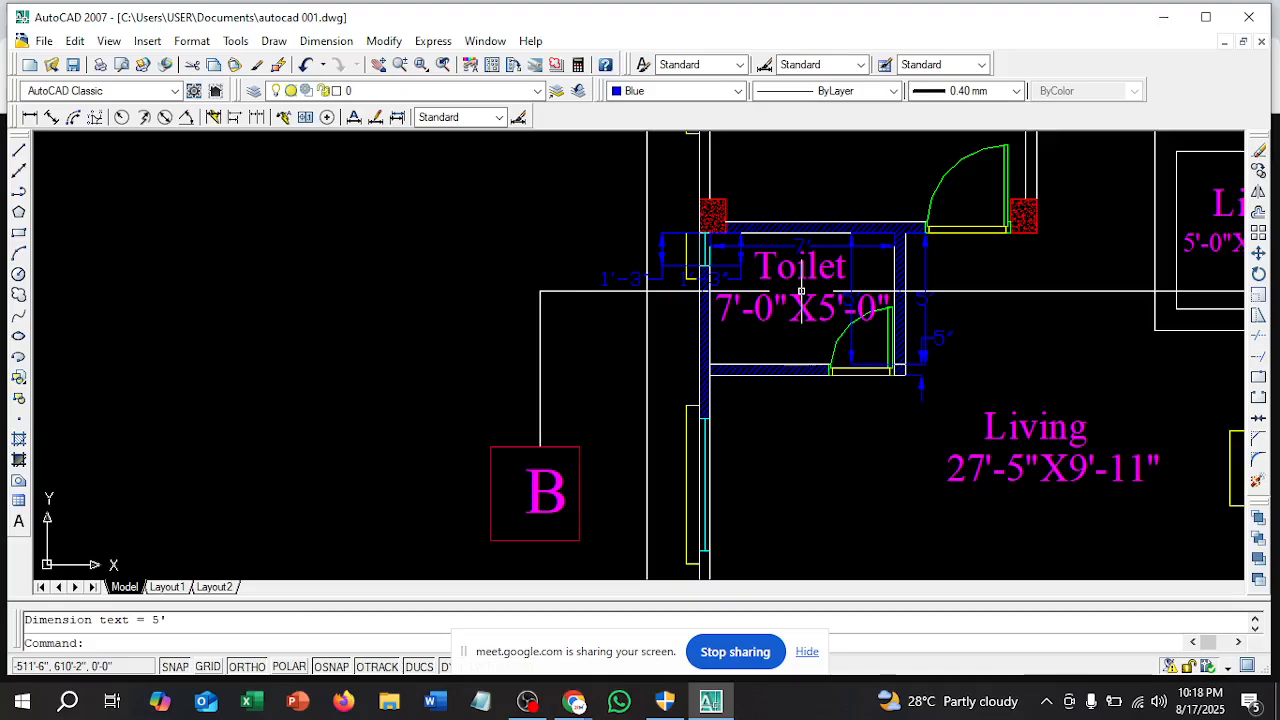
pyautogui.scroll(-3, 616, 367)
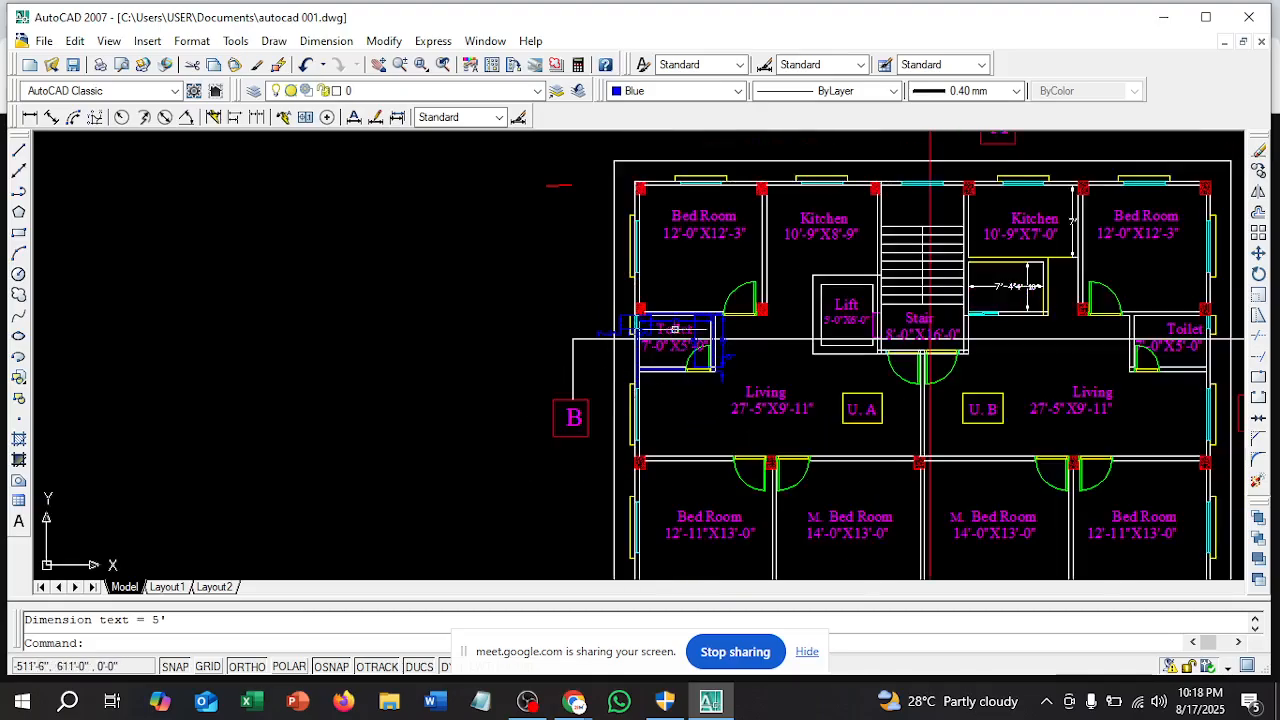
pyautogui.scroll(3, 690, 318)
pyautogui.scroll(3, 979, 233)
pyautogui.scroll(-3, 979, 233)
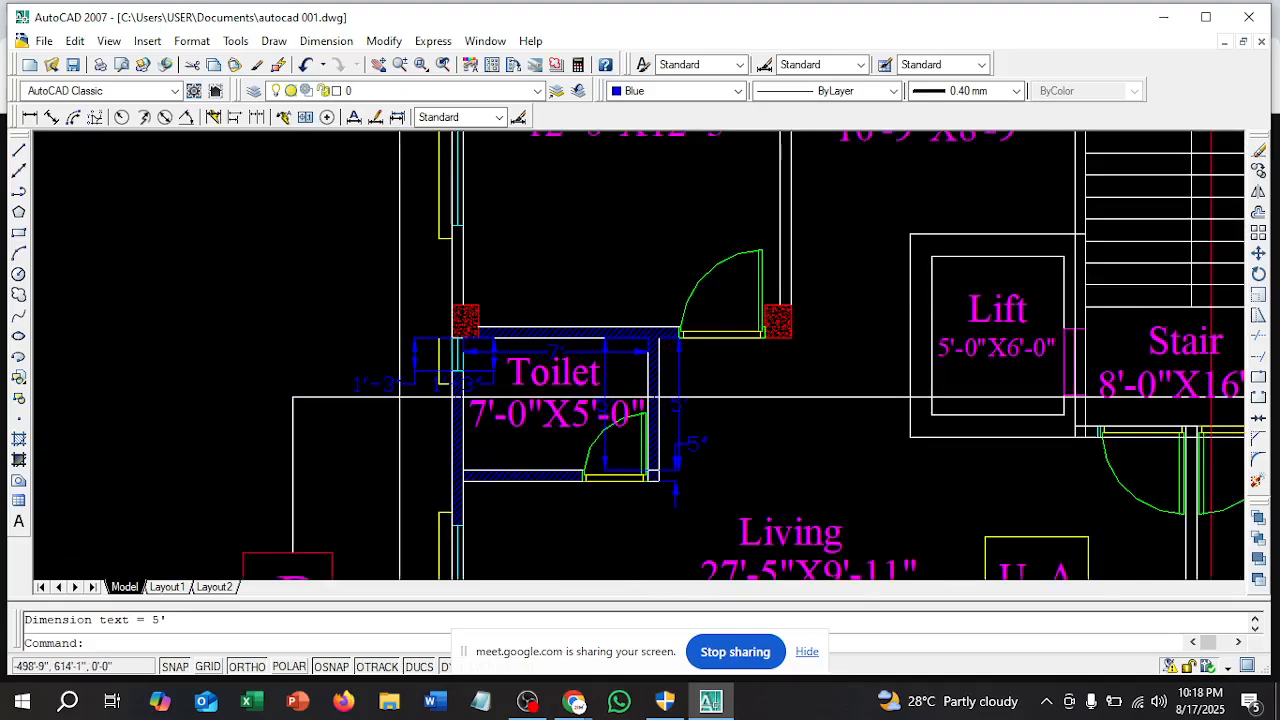
pyautogui.scroll(3, 943, 204)
pyautogui.rightClick(943, 204)
pyautogui.click(1000, 215)
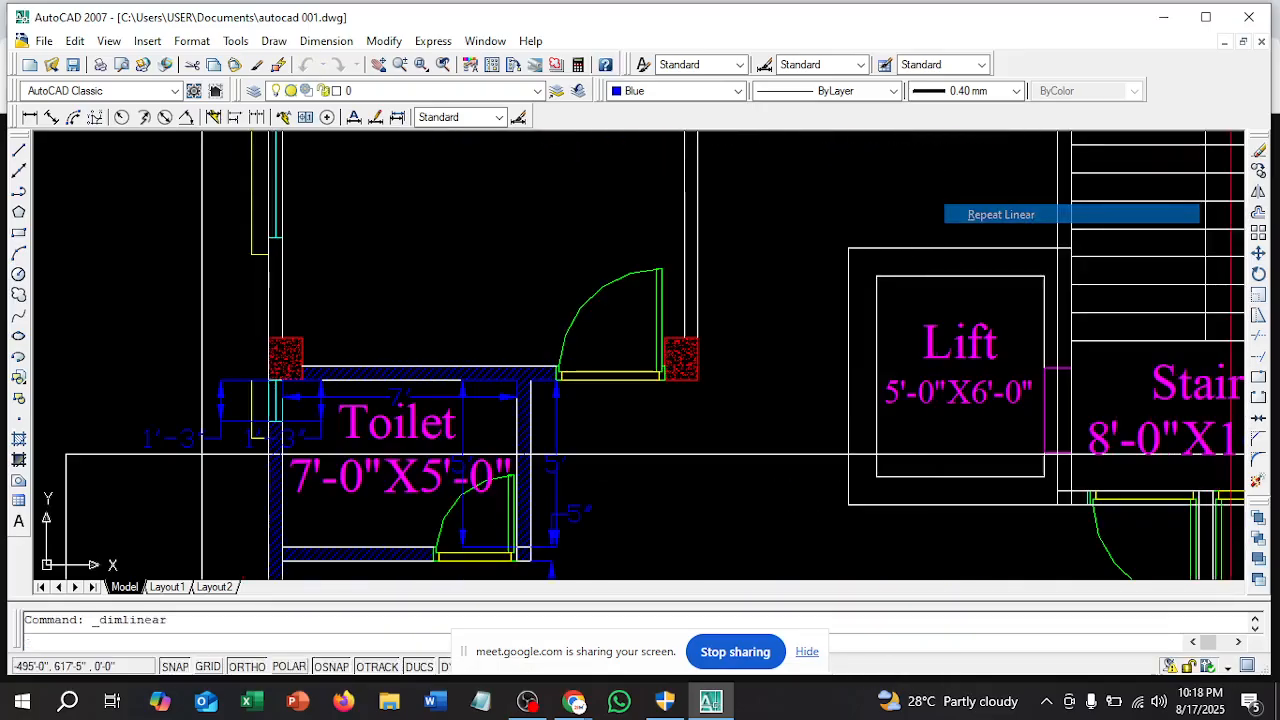
pyautogui.click(862, 268)
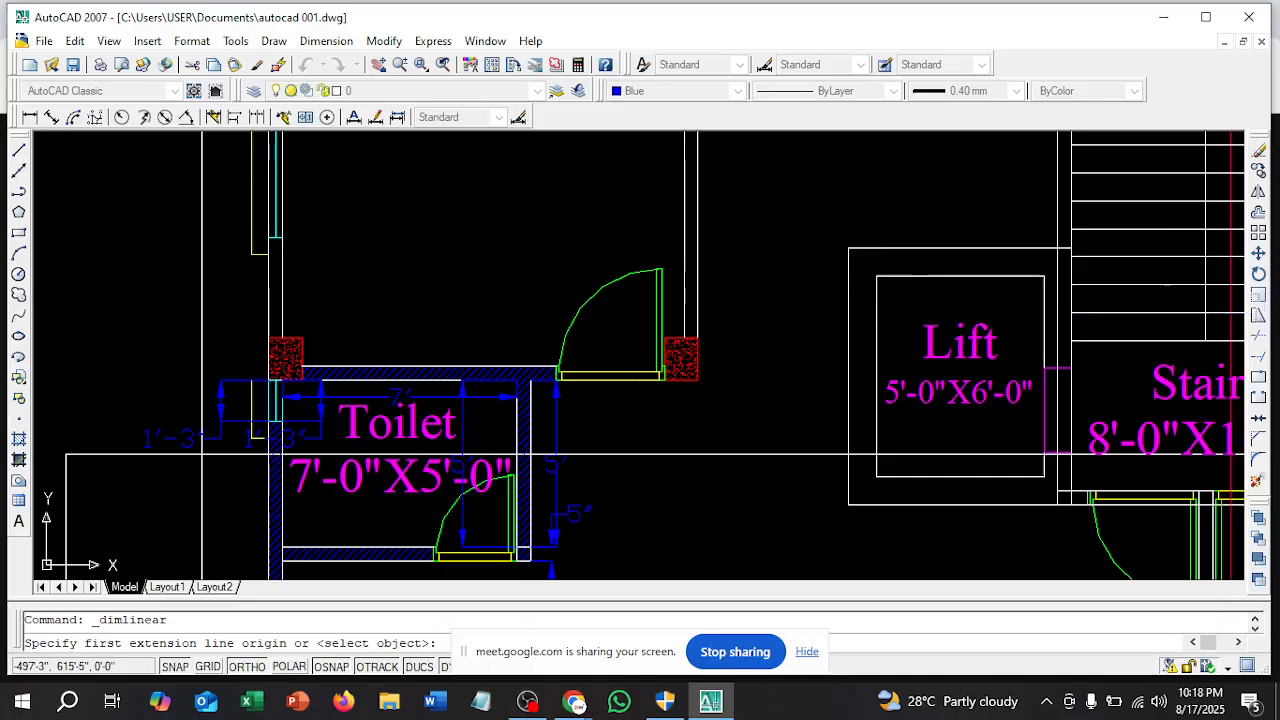
pyautogui.click(848, 228)
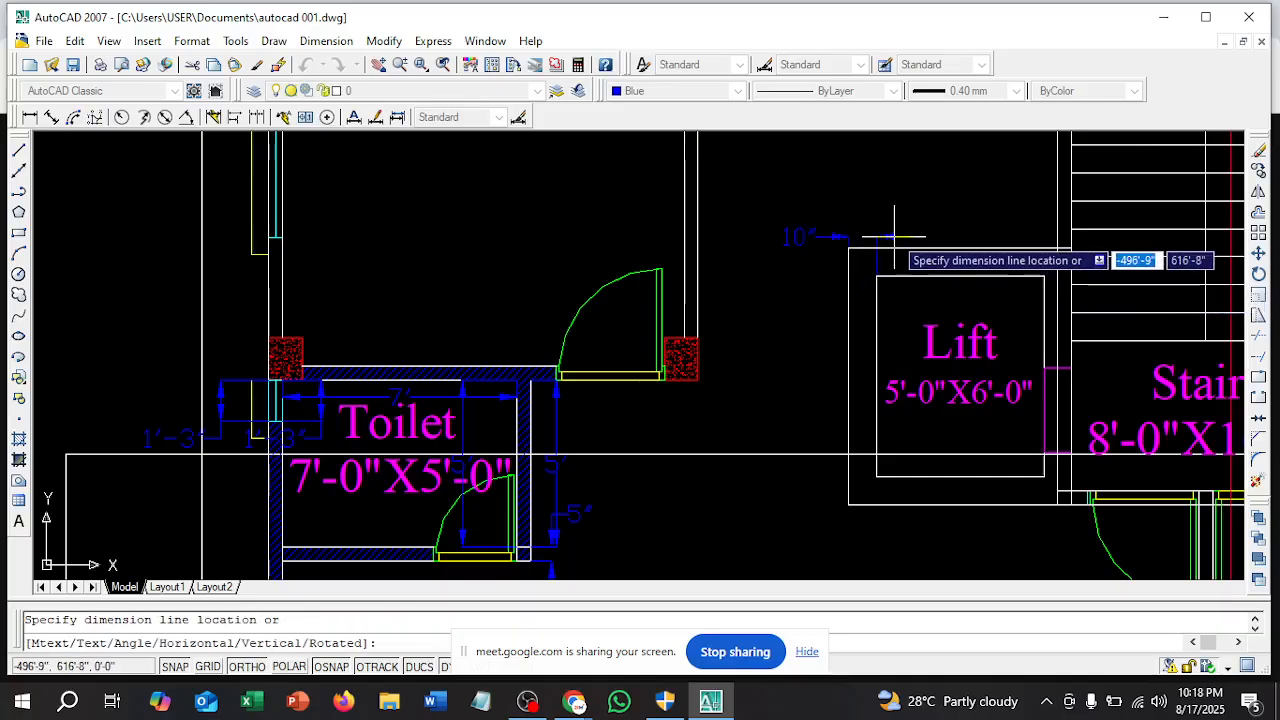
pyautogui.click(860, 226)
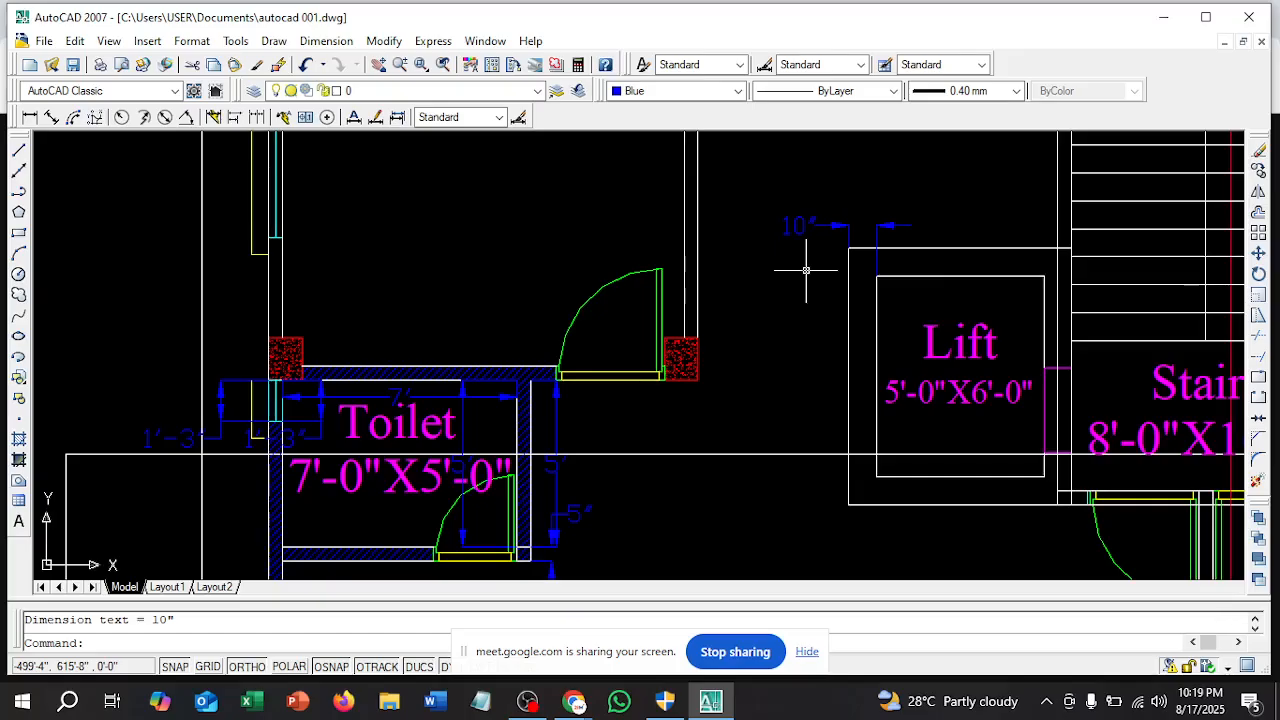
# Hatch the wall ring around the lift shaft with the ANSI31 pattern at scale 15 and angle 0
pyautogui.click(18, 439)
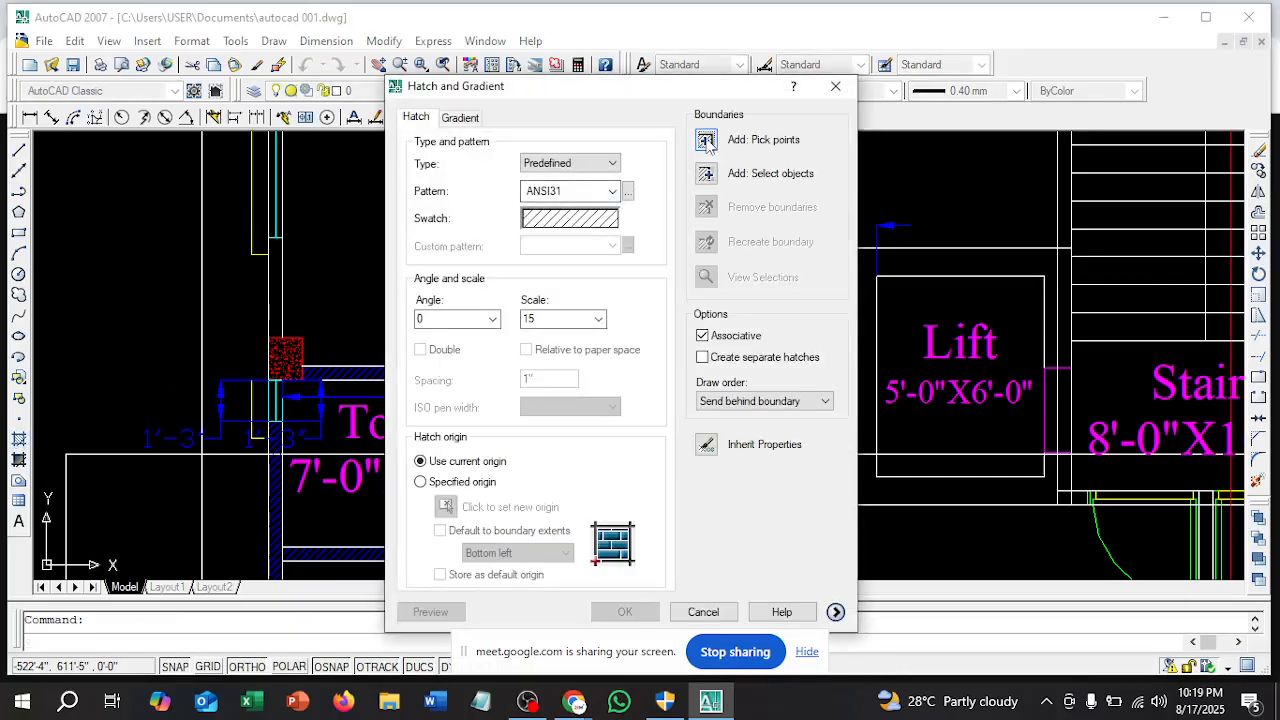
pyautogui.click(707, 142)
pyautogui.click(943, 263)
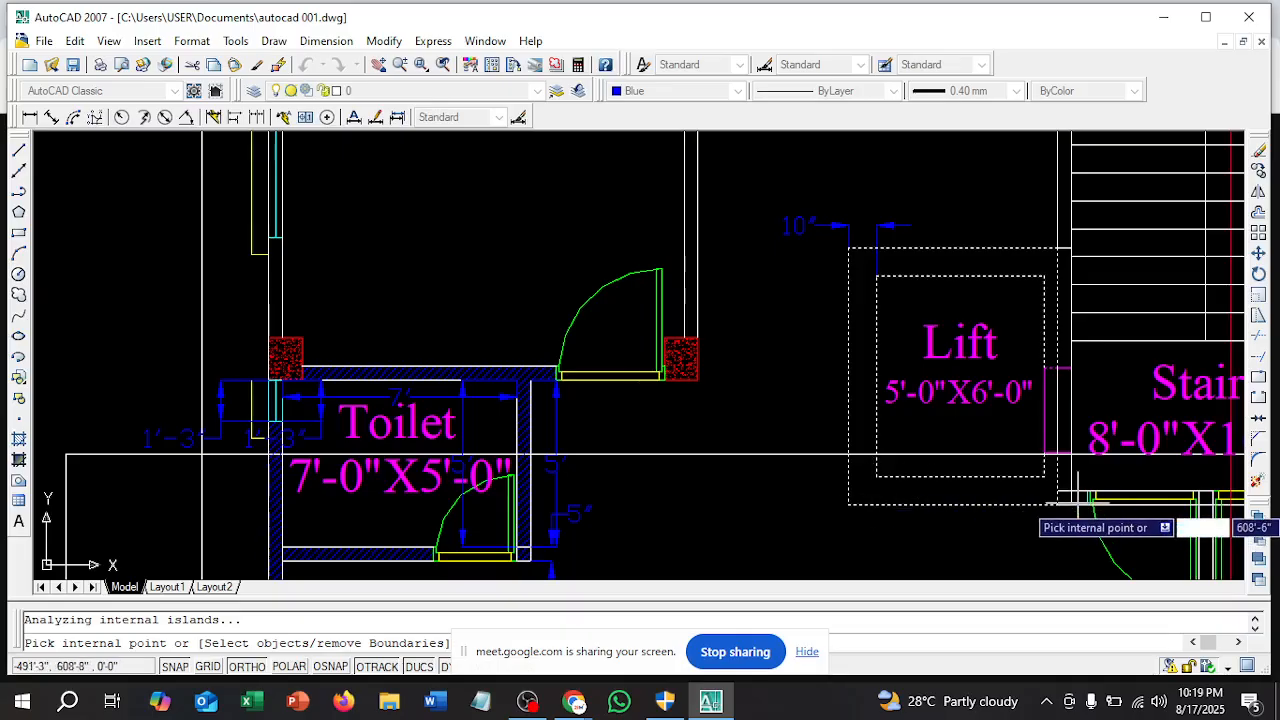
pyautogui.scroll(3, 1058, 502)
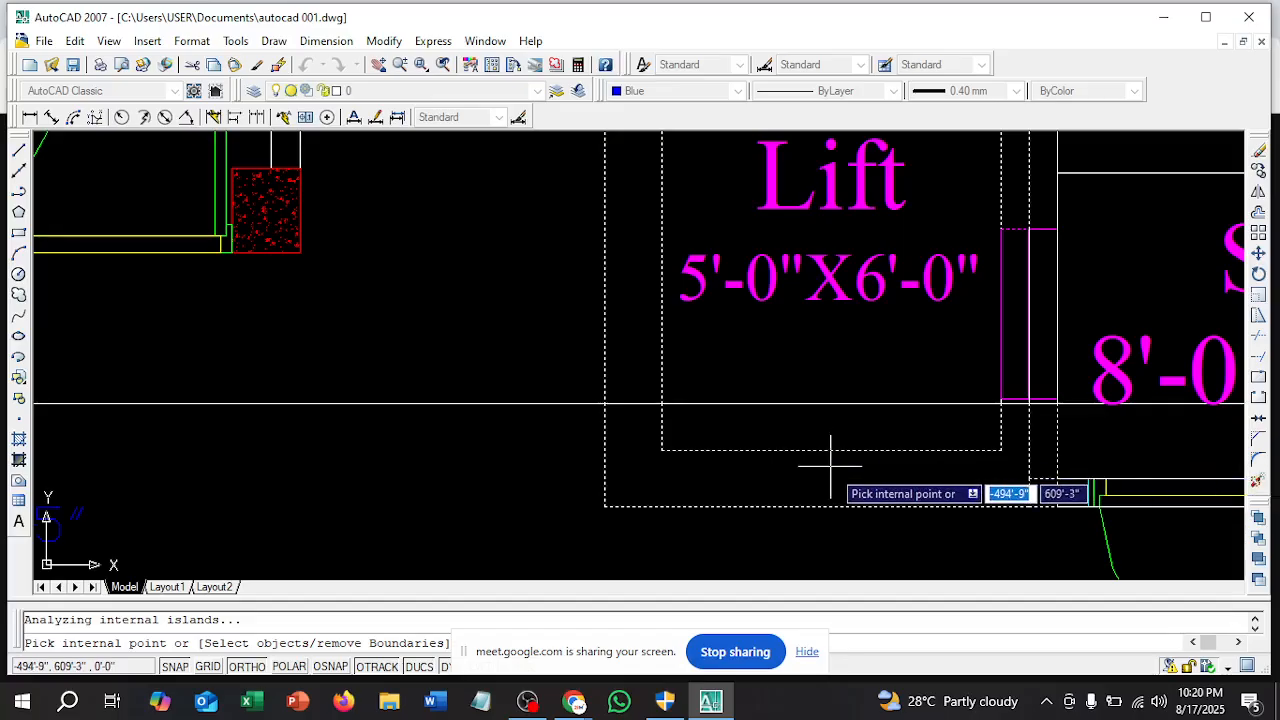
pyautogui.scroll(-1, 830, 465)
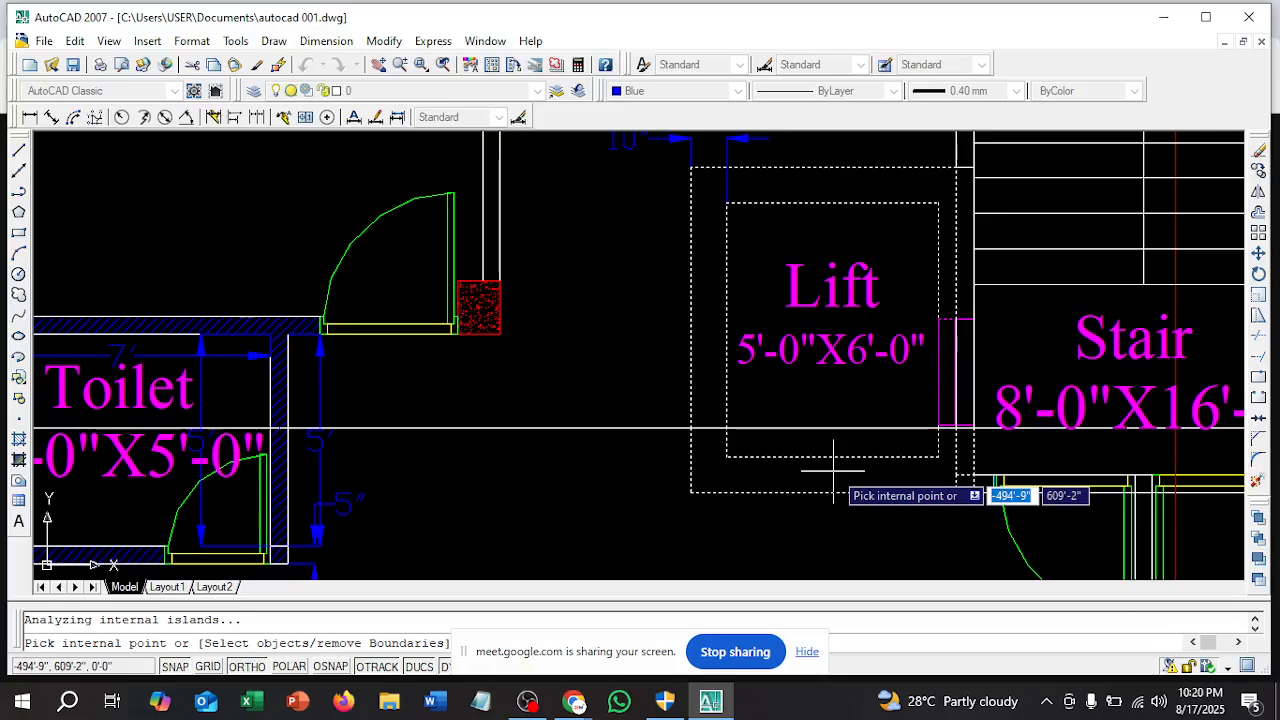
pyautogui.press('Return')
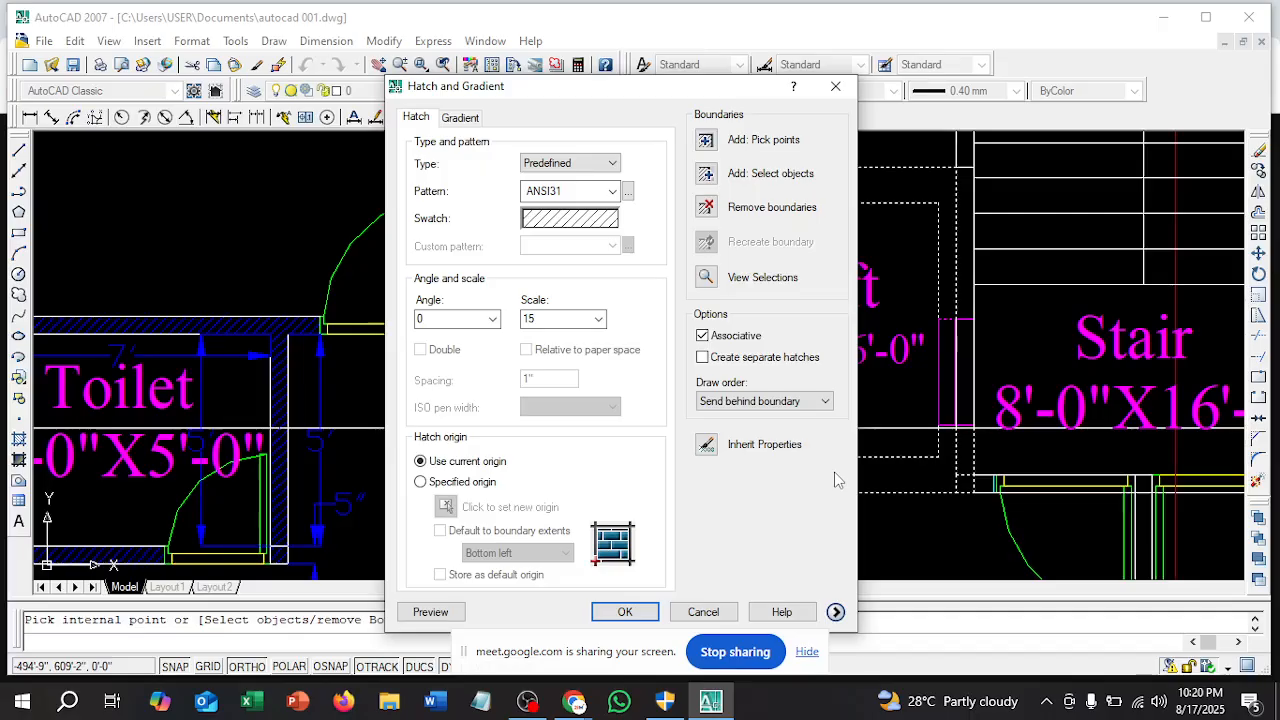
pyautogui.click(625, 611)
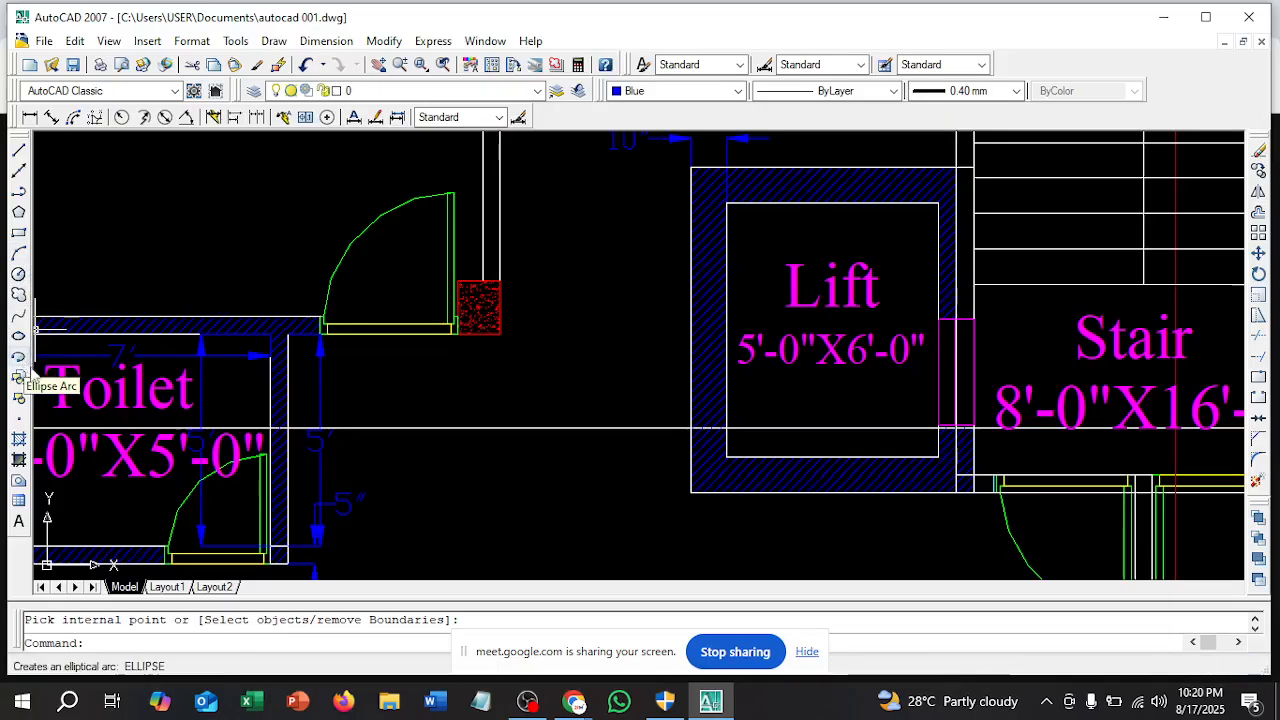
# Hatch the narrow wall strip between the lift and the stair, above the lift door, with ANSI31 at scale 15
pyautogui.click(18, 440)
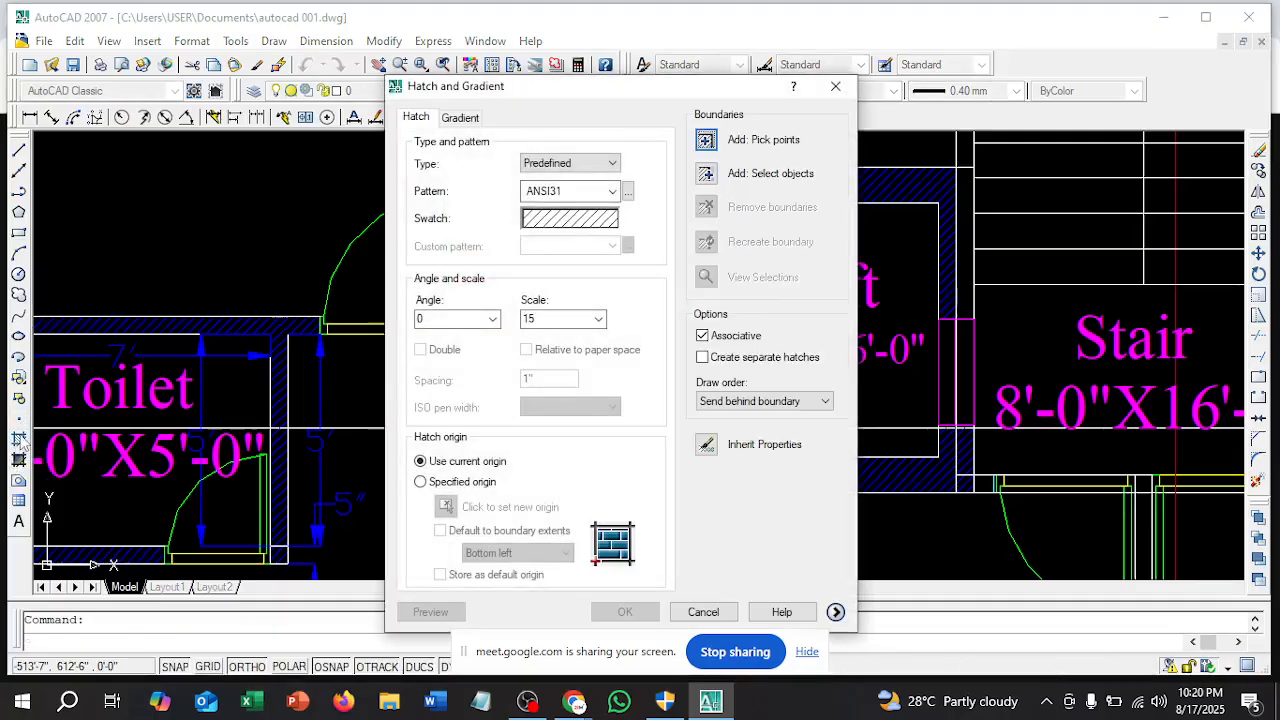
pyautogui.click(706, 140)
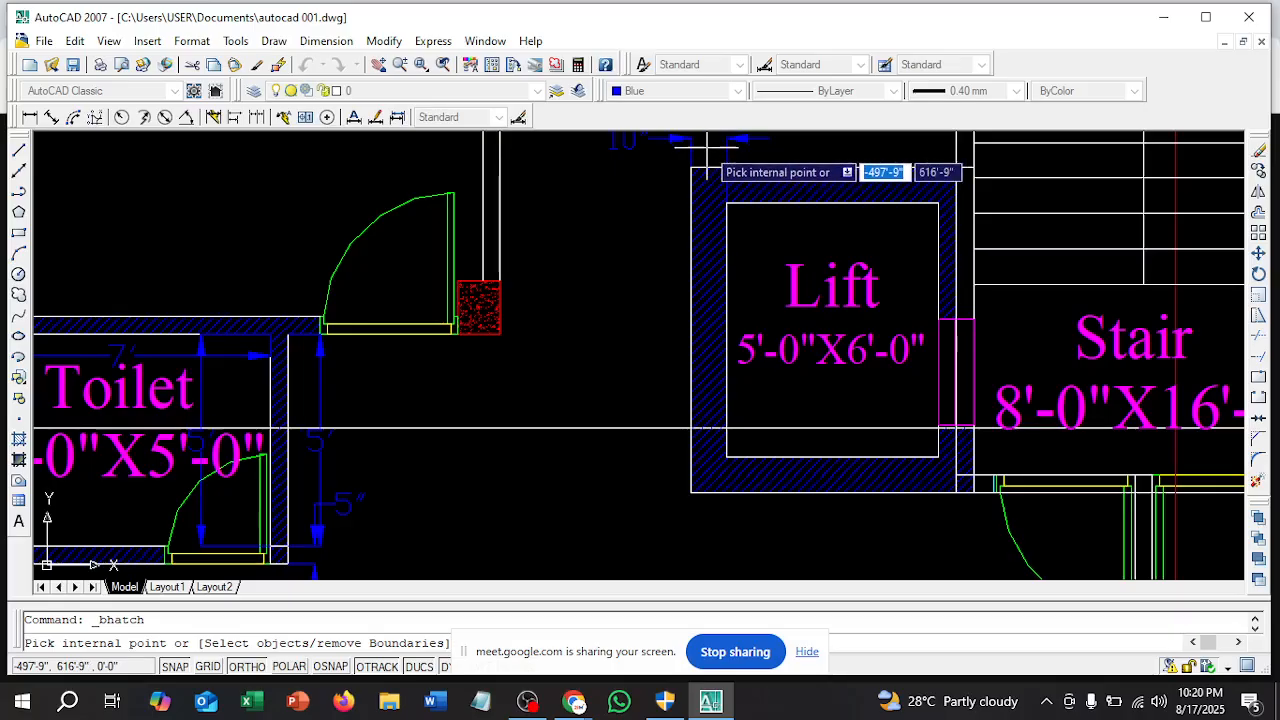
pyautogui.click(964, 240)
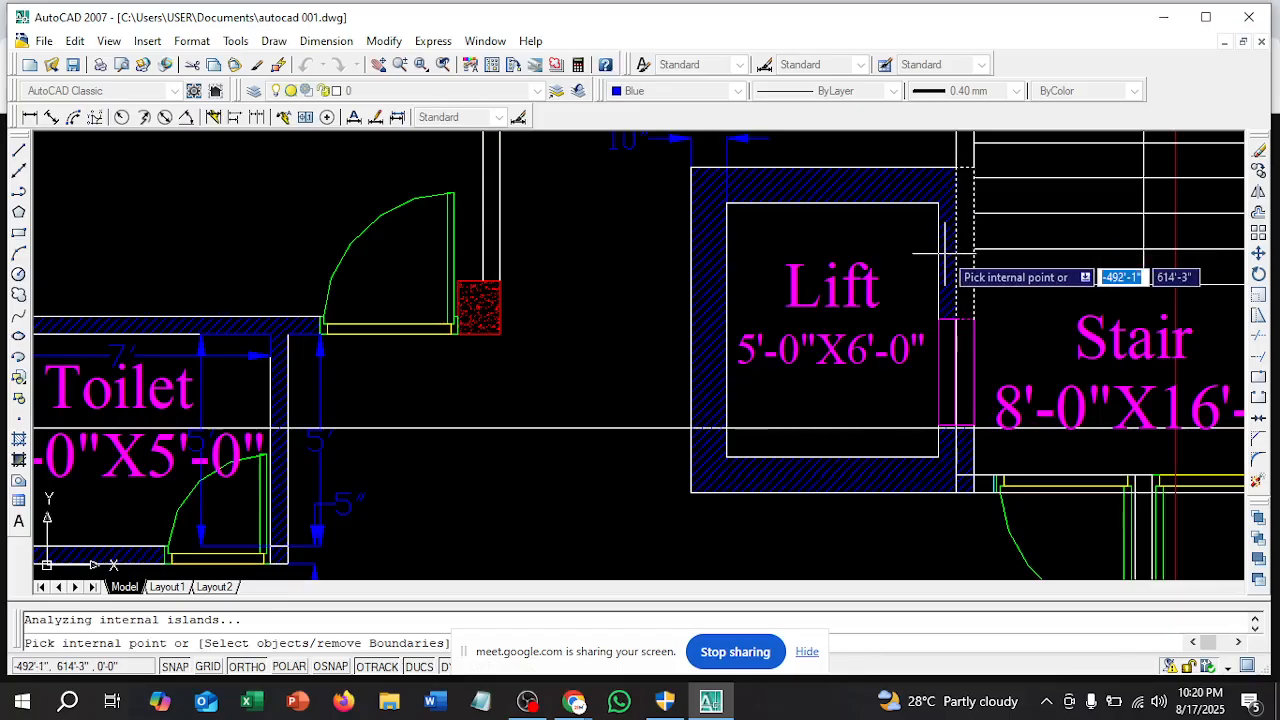
pyautogui.press('Return')
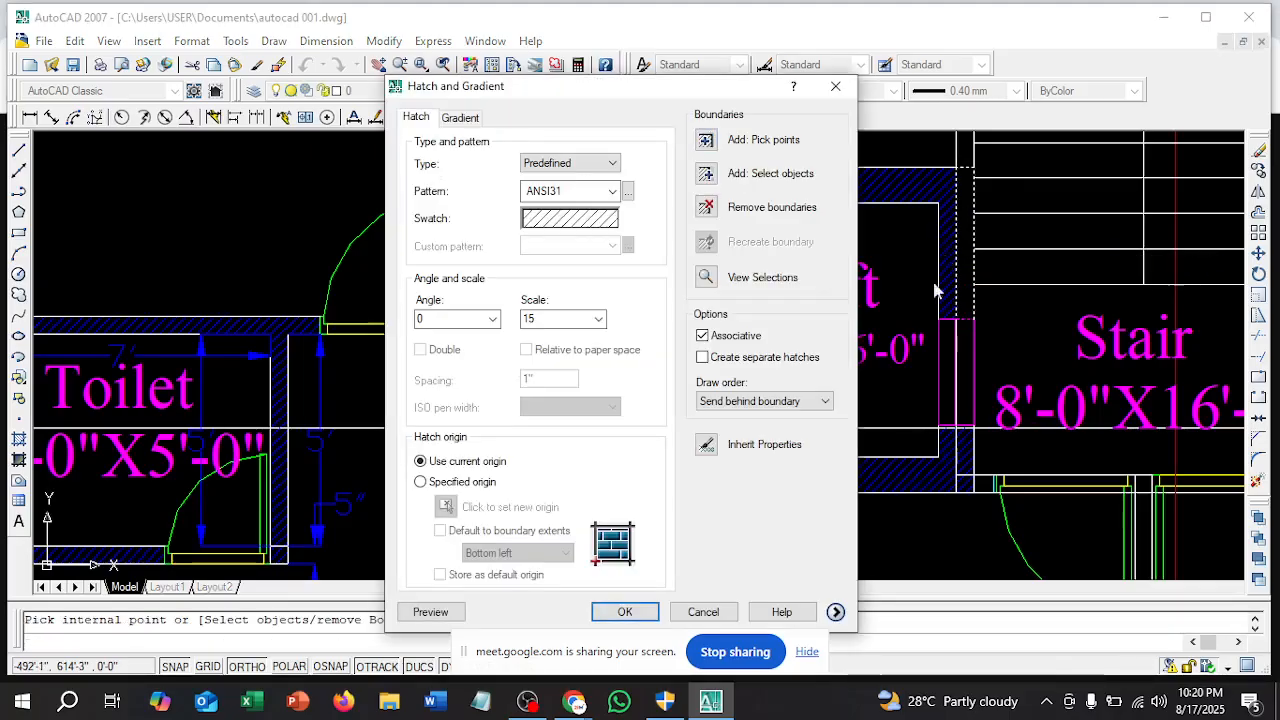
pyautogui.click(640, 612)
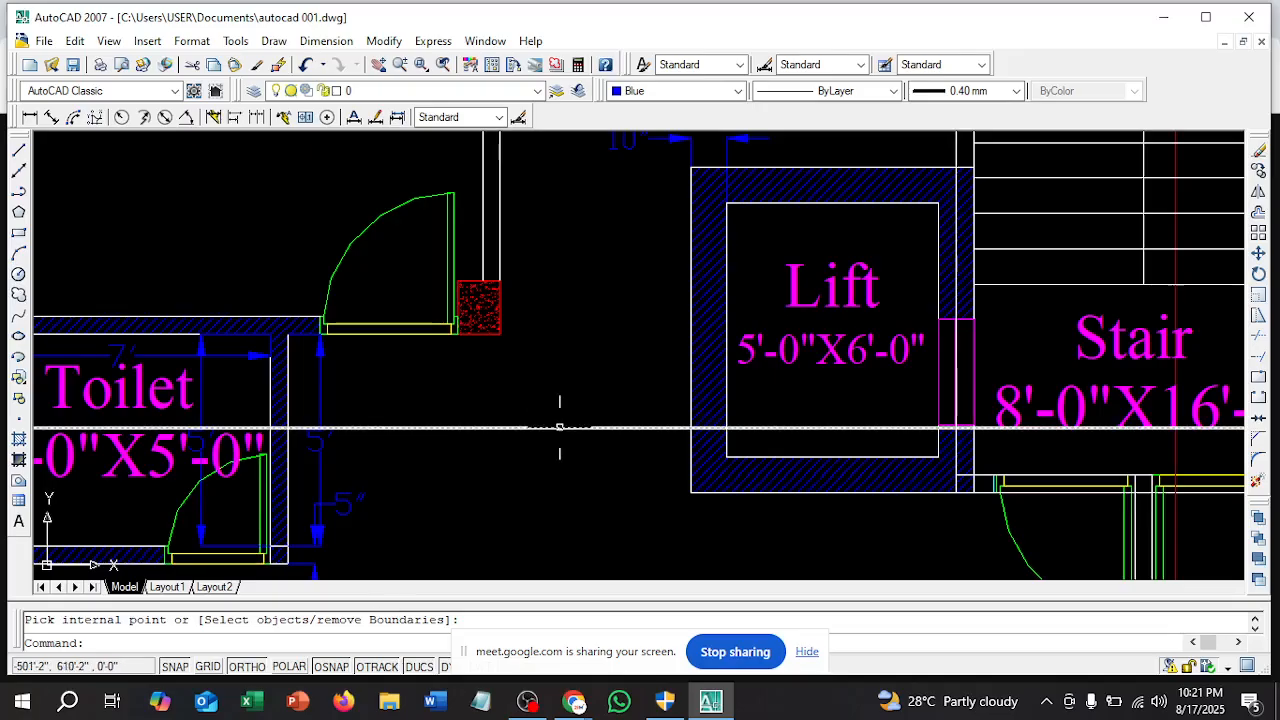
# Add a horizontal linear dimension along the lower face of the toilet's bottom wall, placed just below it
pyautogui.scroll(-4, 503, 418)
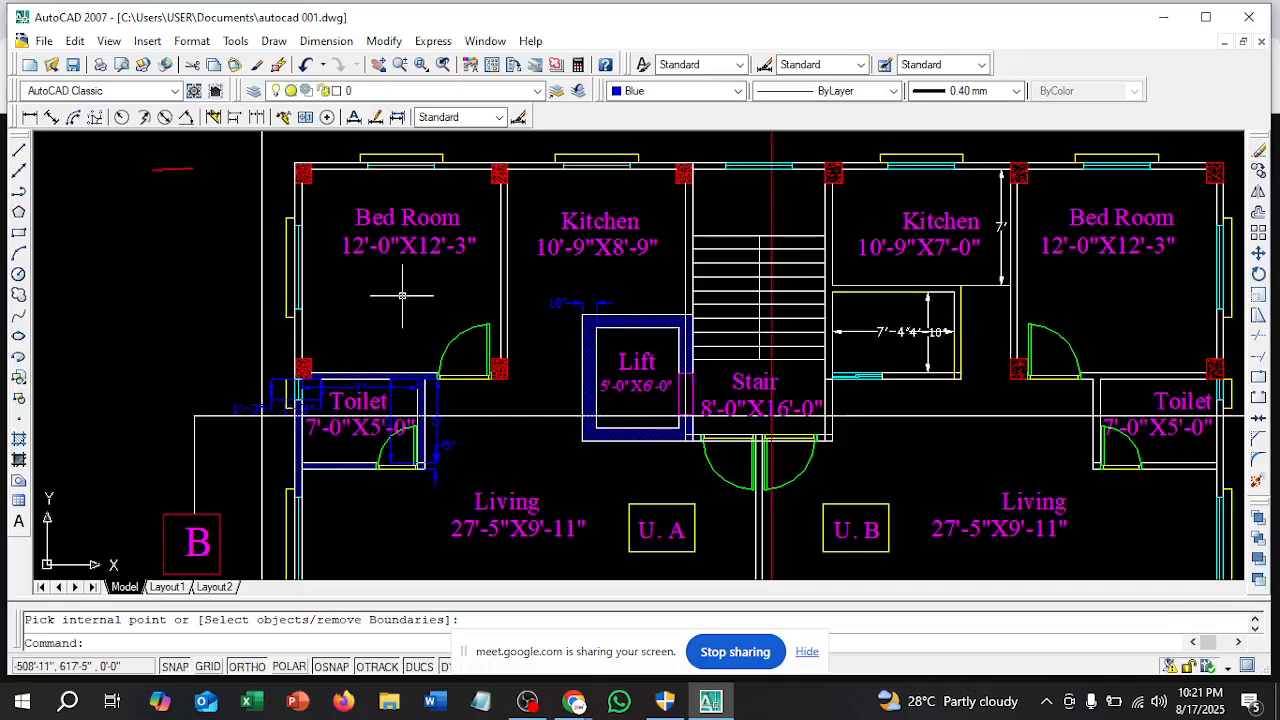
pyautogui.scroll(-5, 299, 312)
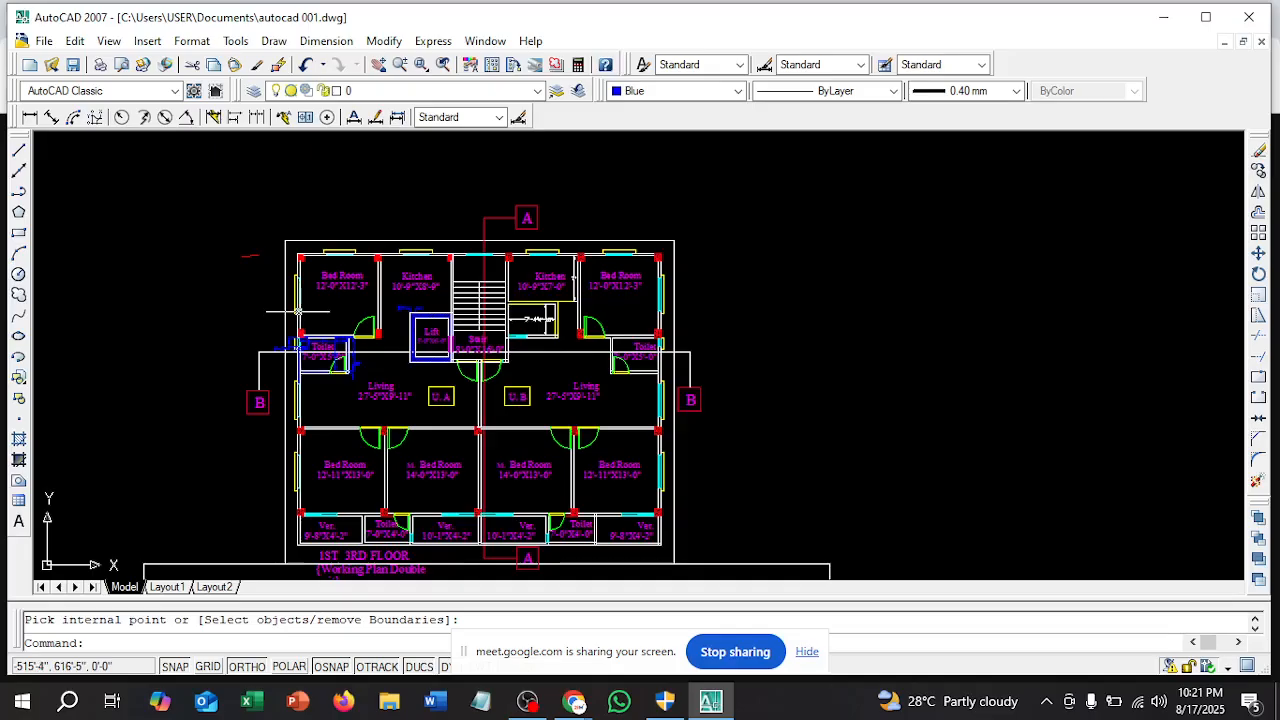
pyautogui.scroll(5, 372, 326)
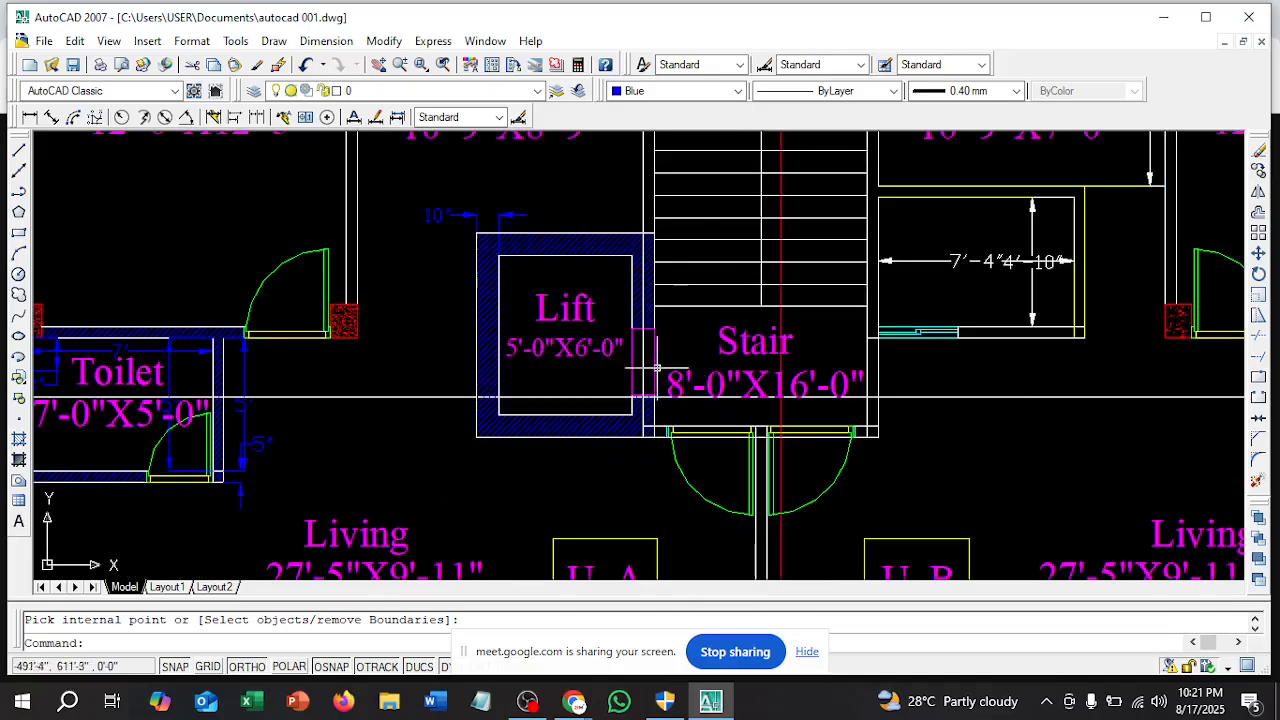
pyautogui.scroll(-4, 380, 323)
pyautogui.scroll(3, 503, 398)
pyautogui.scroll(3, 503, 398)
pyautogui.scroll(2, 606, 343)
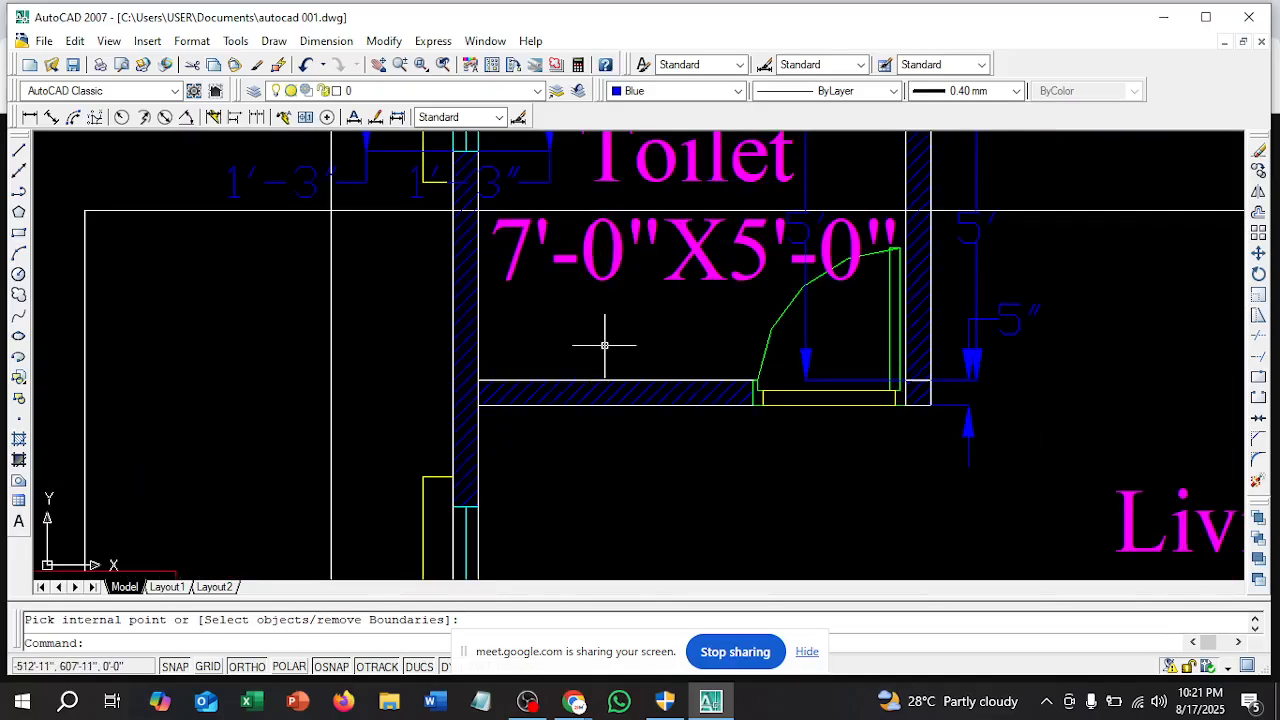
pyautogui.scroll(-2, 582, 338)
pyautogui.moveTo(582, 338); pyautogui.dragTo(492, 358, button='middle')
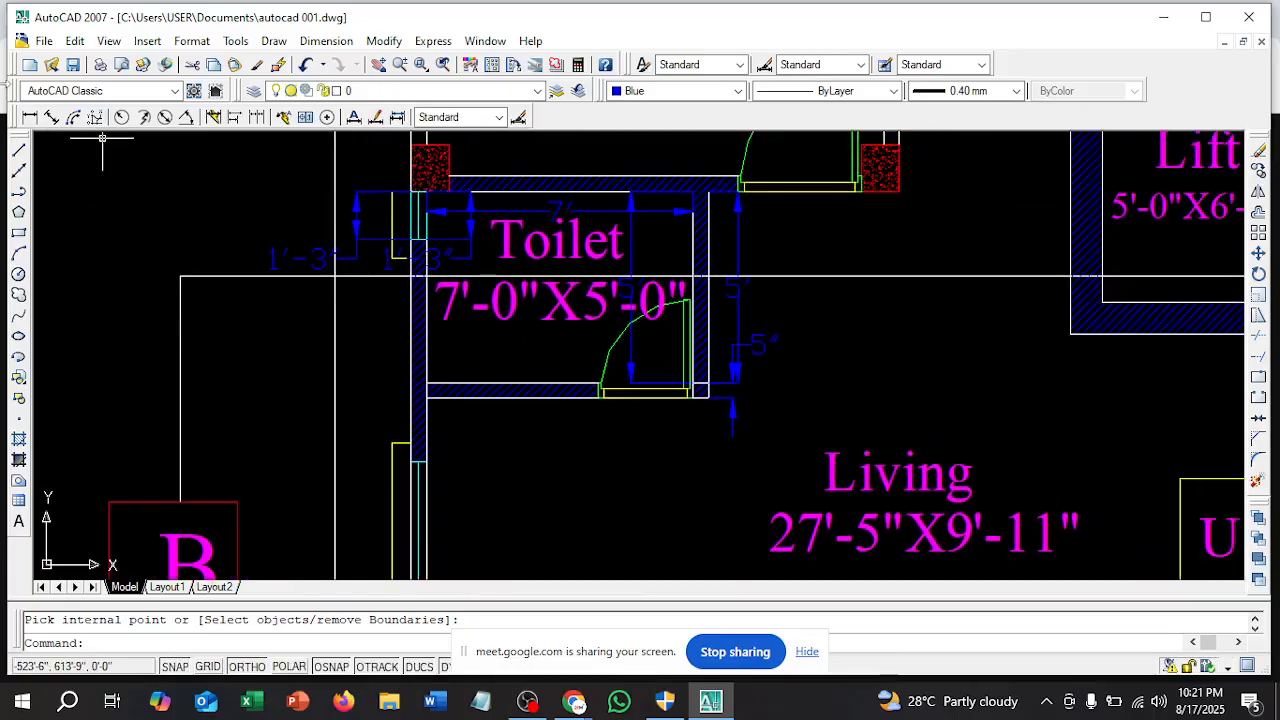
pyautogui.click(30, 117)
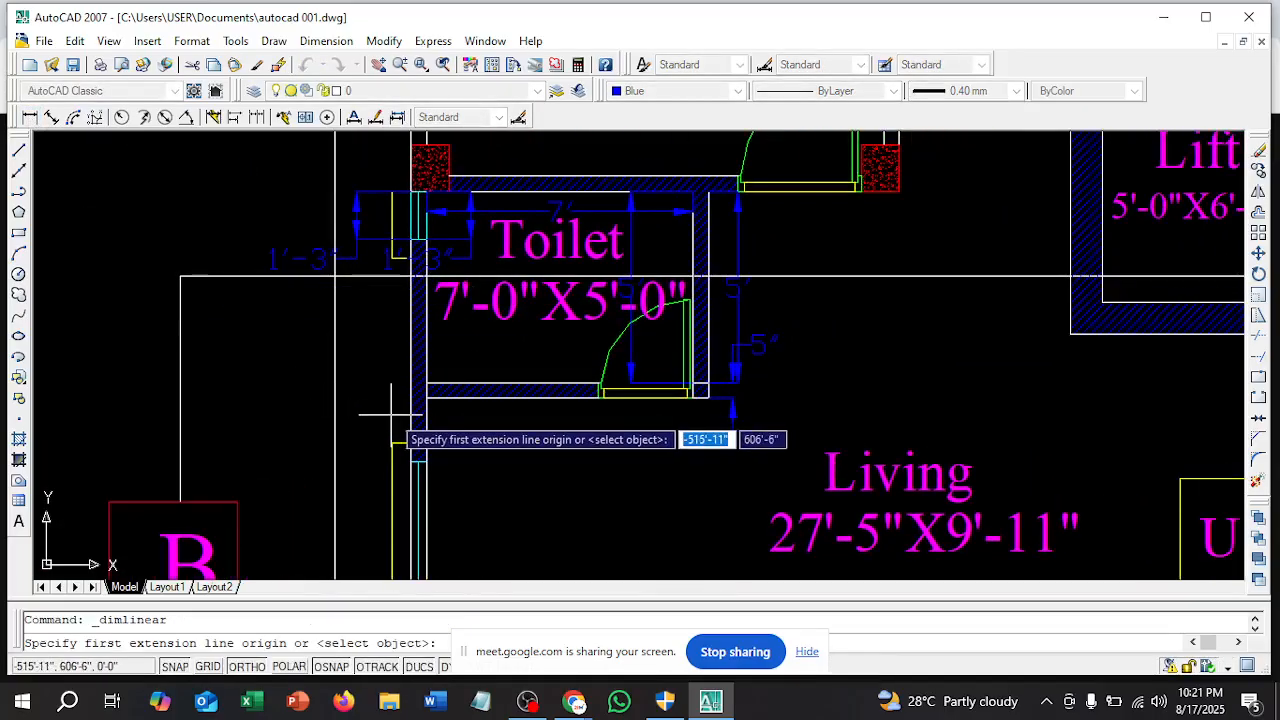
pyautogui.click(426, 398)
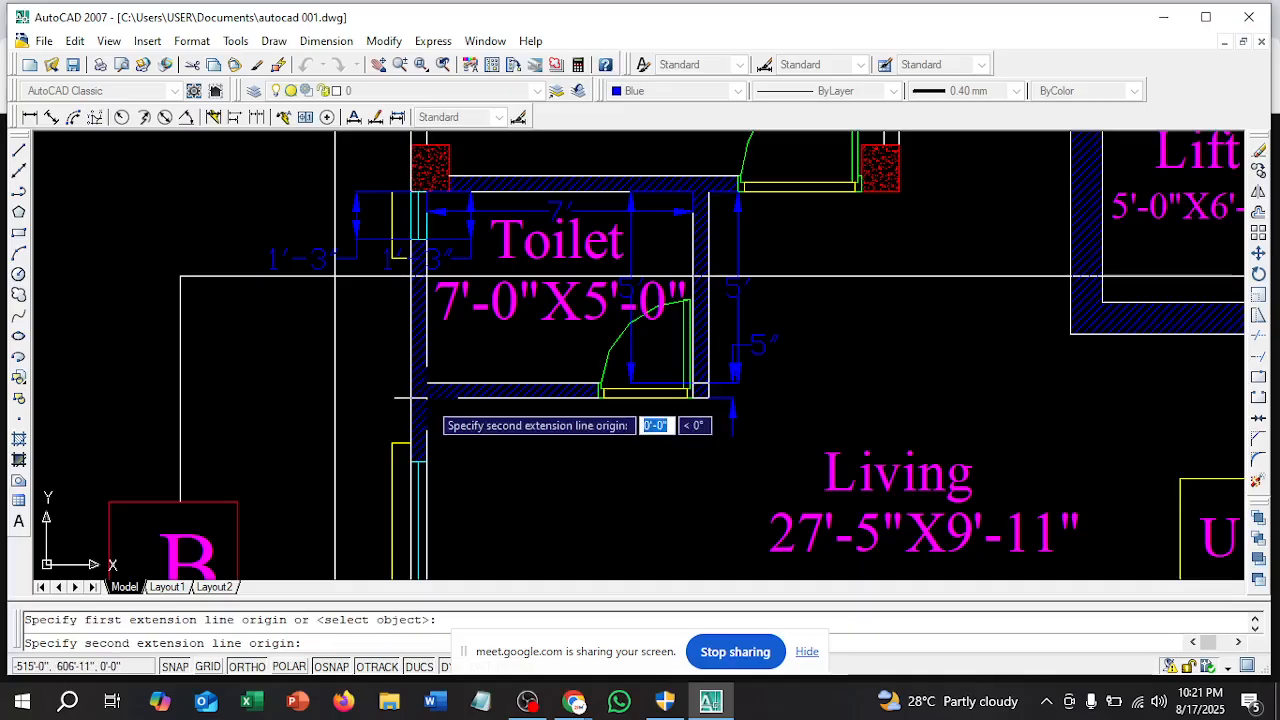
pyautogui.click(700, 398)
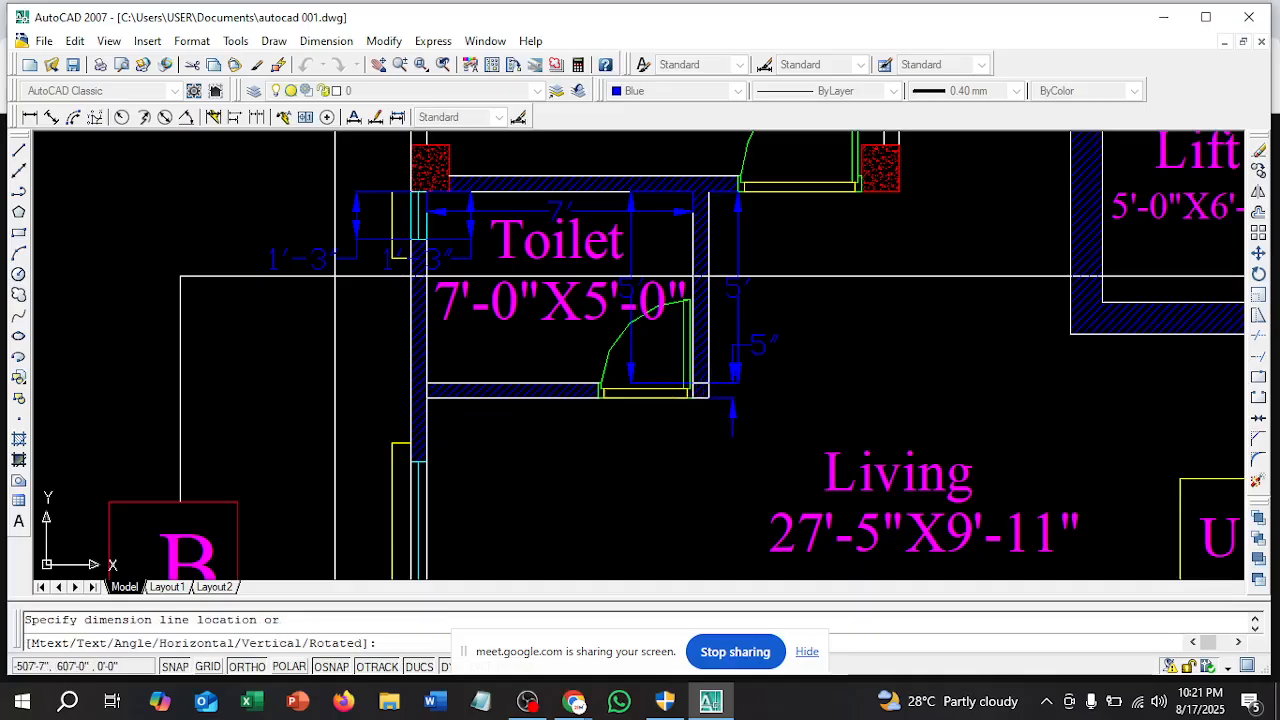
pyautogui.click(705, 432)
# Add a horizontal linear dimension across the toilet's door opening, placed between the bottom wall and the overall wall dimension
pyautogui.rightClick(652, 410)
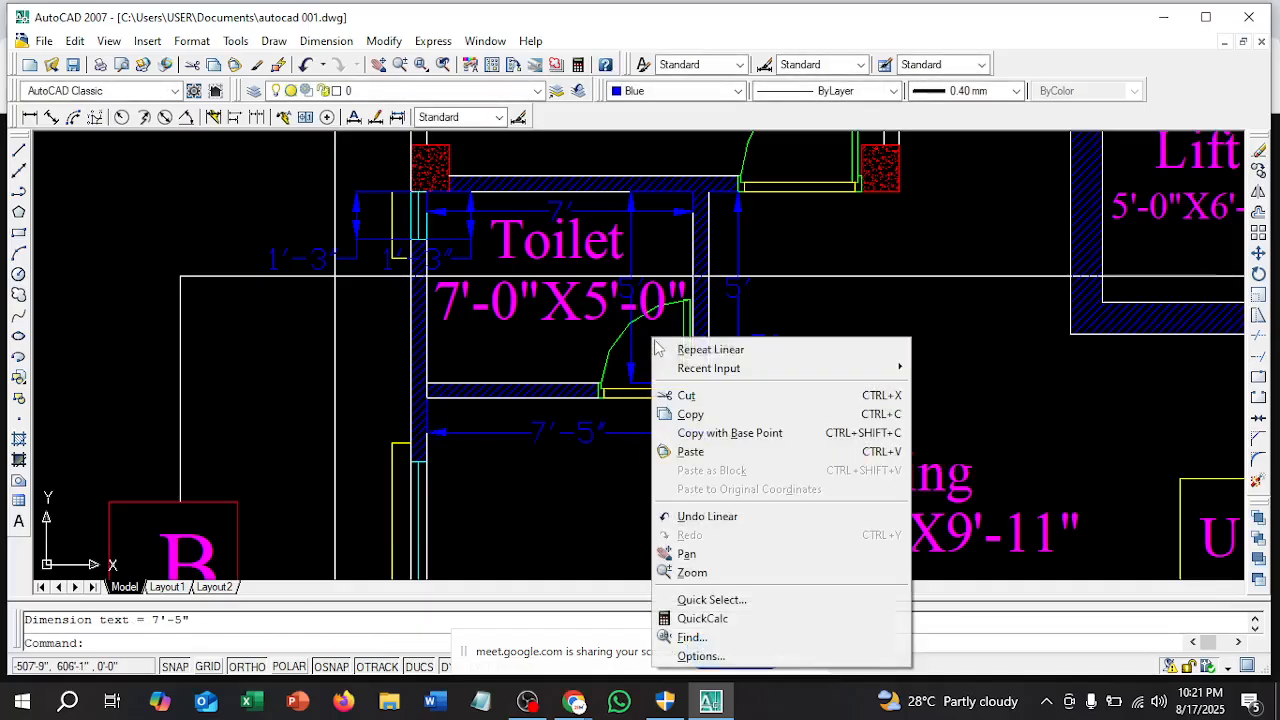
pyautogui.click(700, 349)
pyautogui.scroll(3, 610, 401)
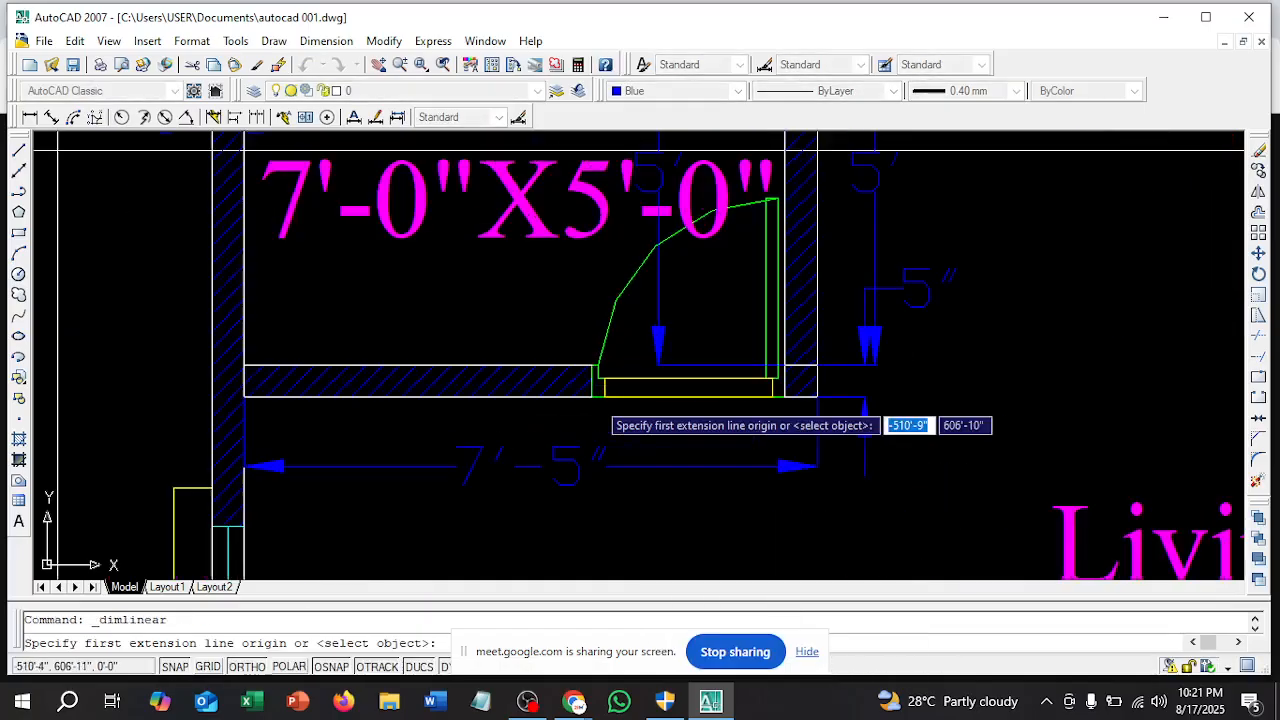
pyautogui.click(596, 397)
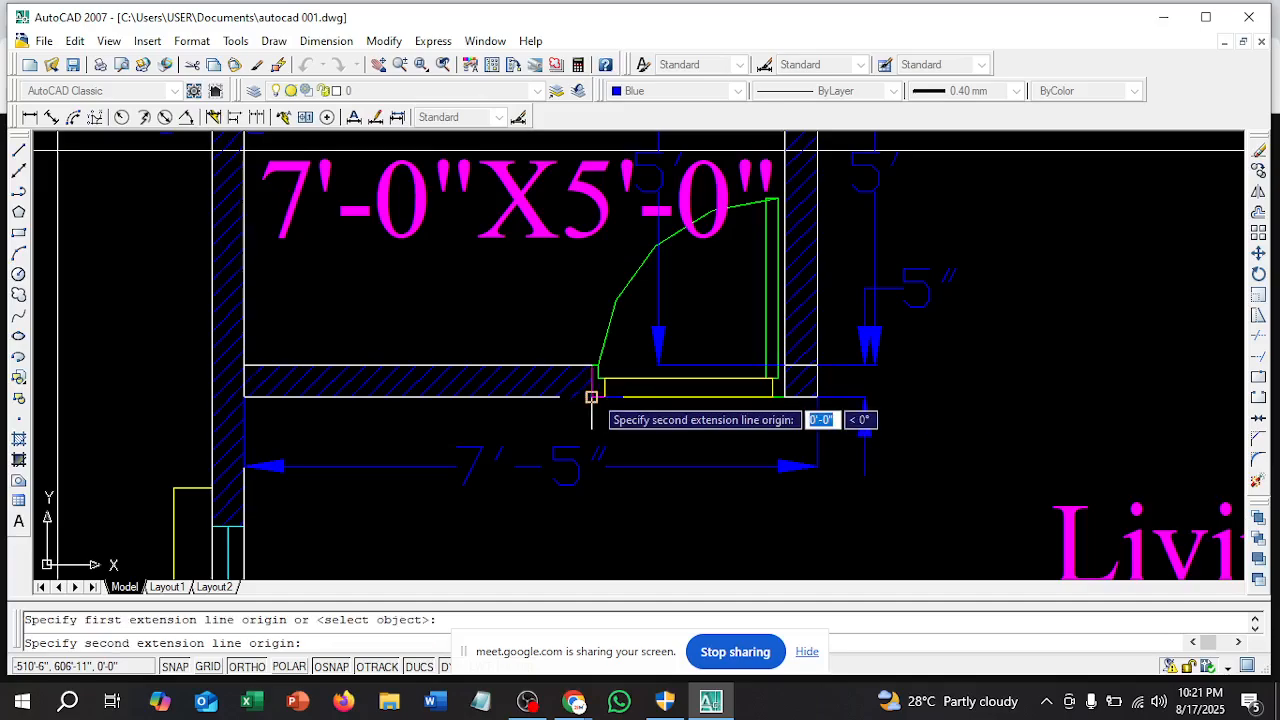
pyautogui.click(785, 397)
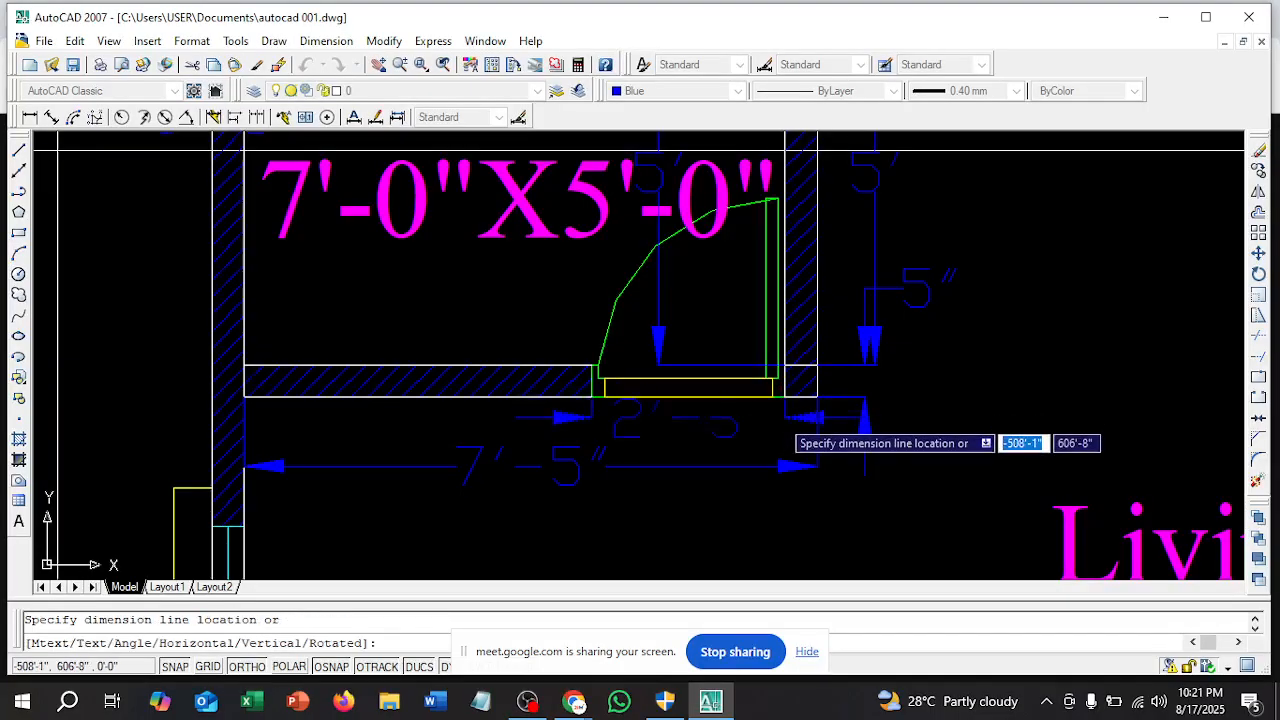
pyautogui.click(781, 421)
pyautogui.scroll(-2, 666, 451)
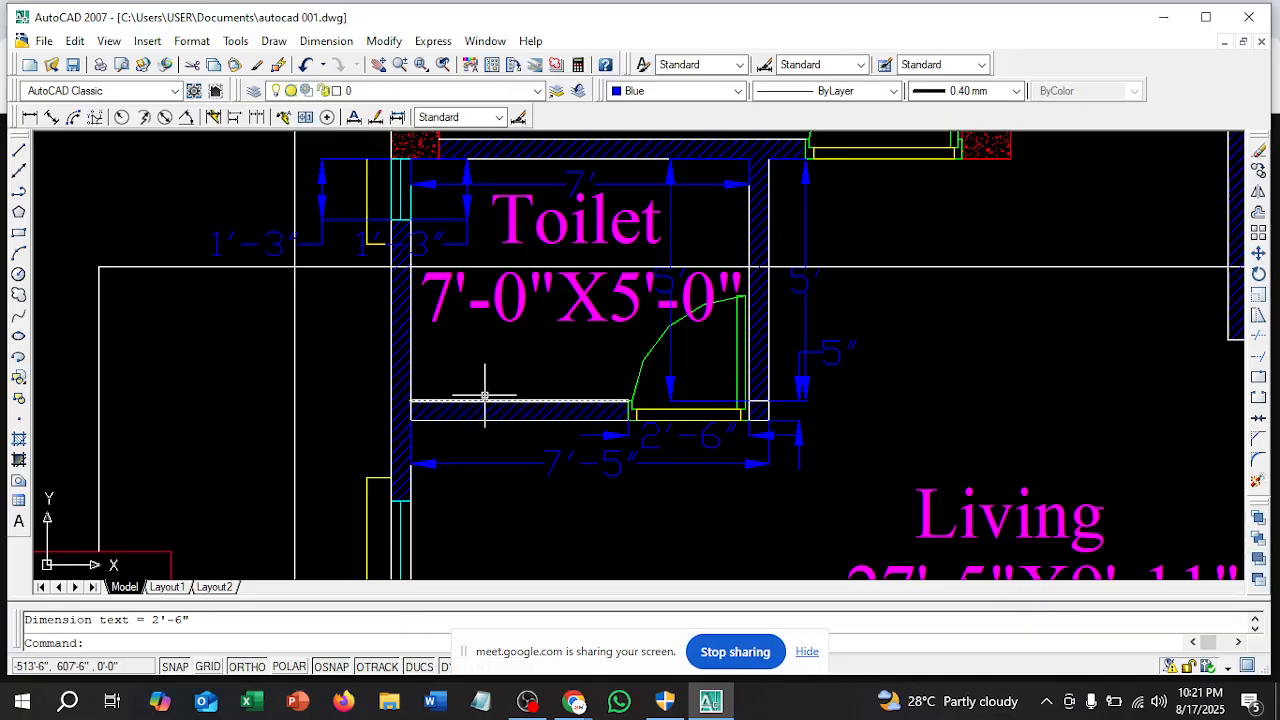
# Examine the dimensioned toilet in relation to the lift, living room, bedrooms and verandas of the whole floor plan
pyautogui.scroll(-1, 486, 397)
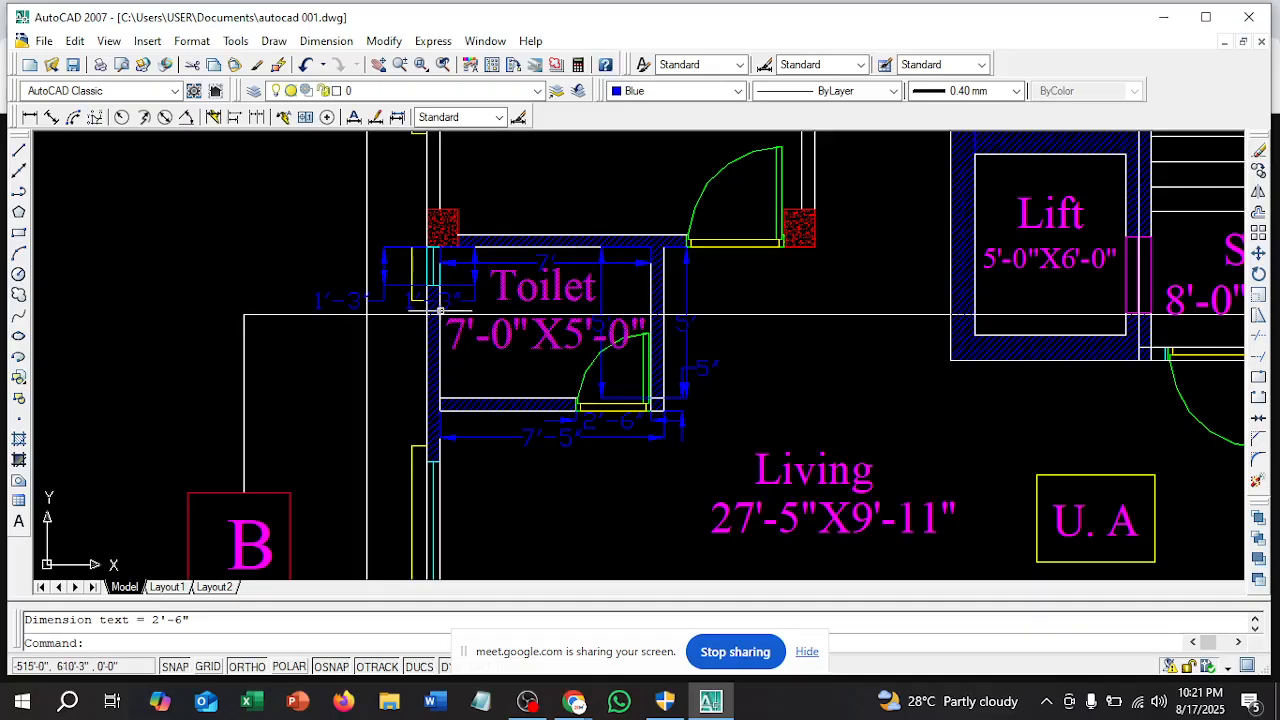
pyautogui.scroll(3, 450, 245)
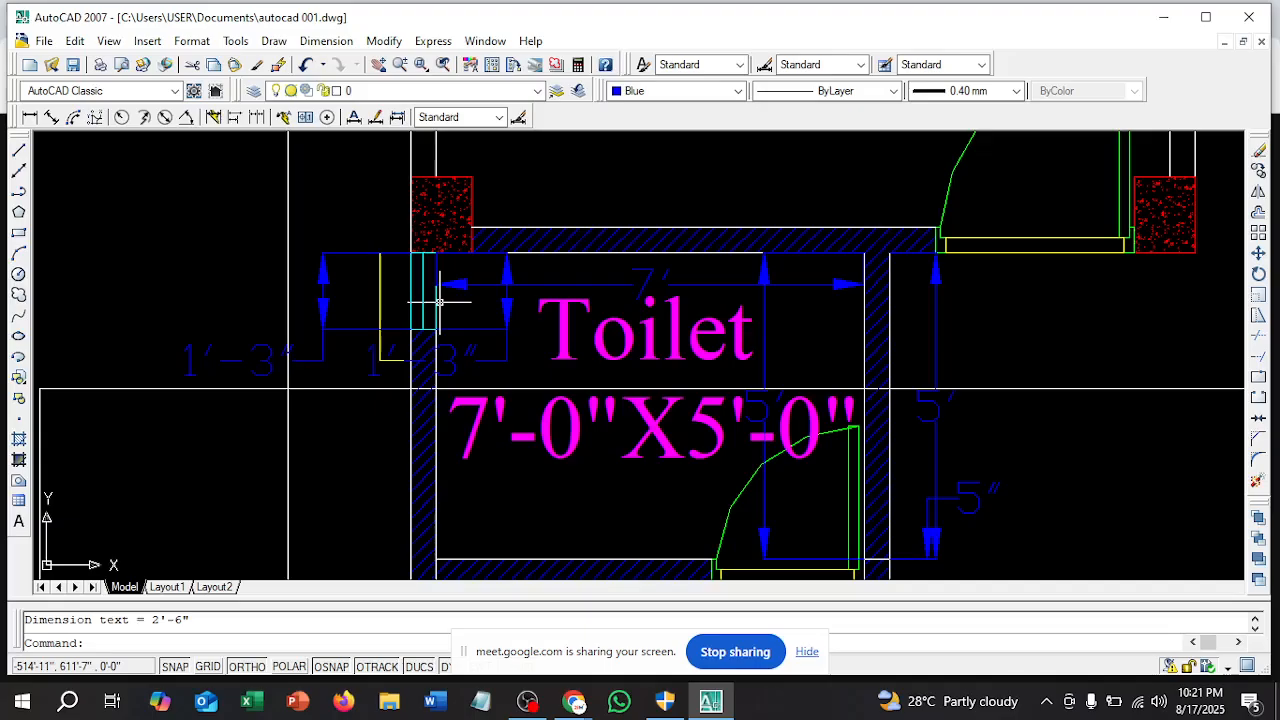
pyautogui.scroll(-5, 506, 306)
pyautogui.scroll(3, 556, 318)
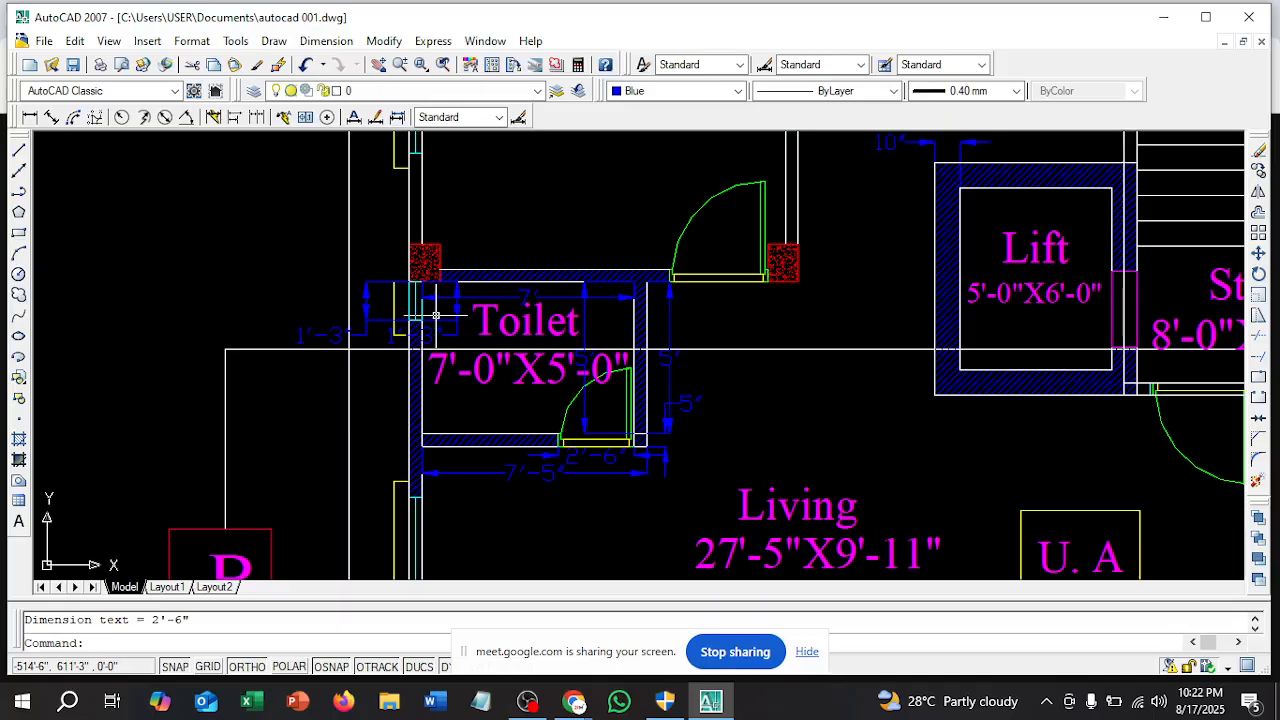
pyautogui.scroll(-8, 436, 316)
pyautogui.scroll(8, 498, 422)
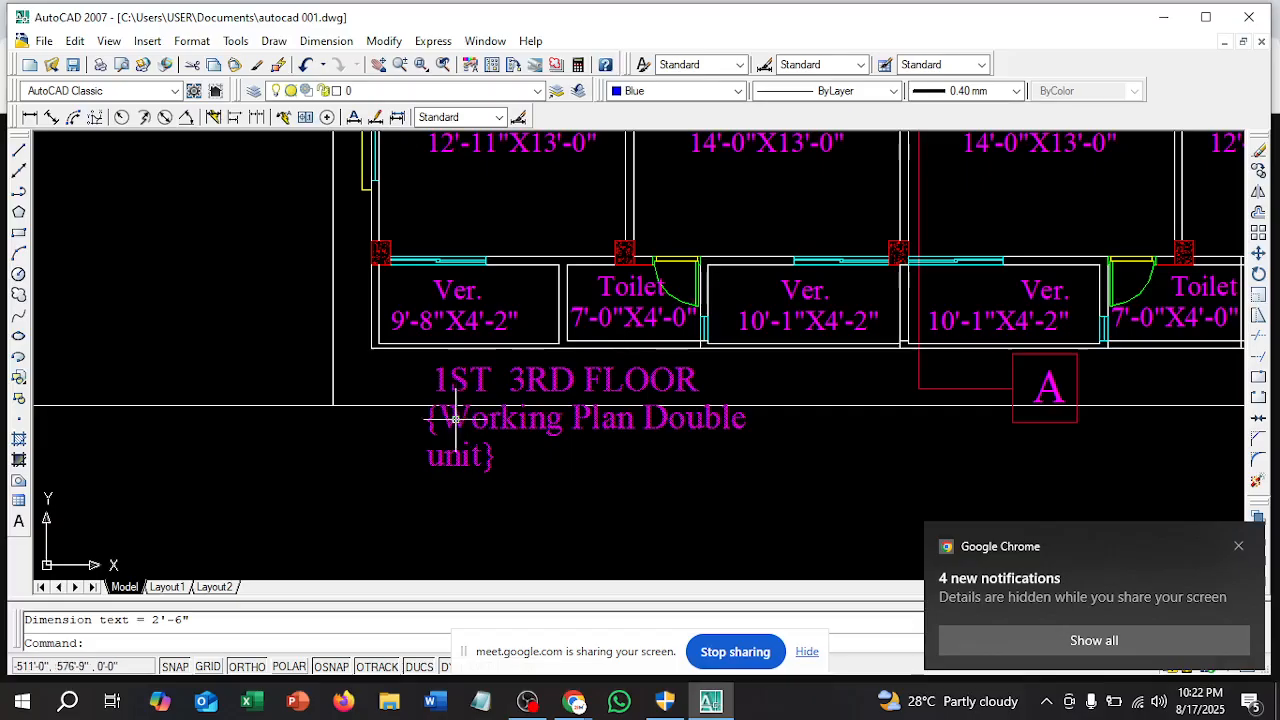
pyautogui.scroll(-6, 457, 427)
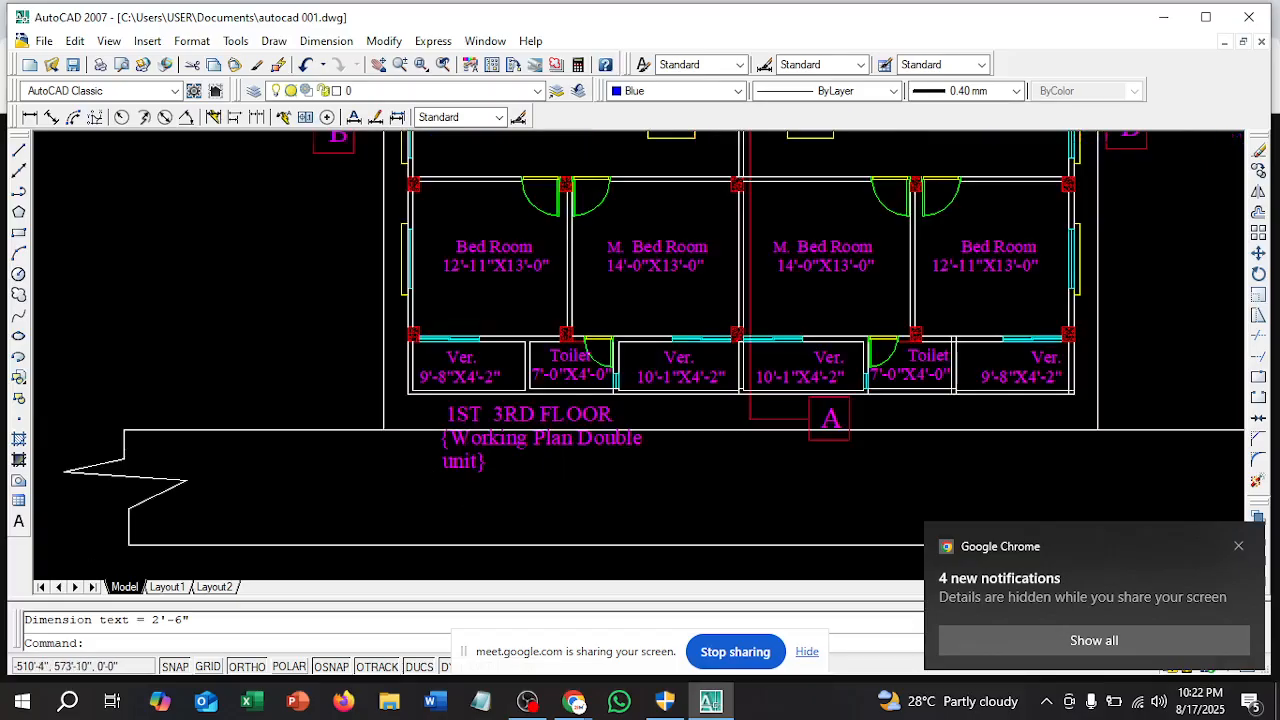
pyautogui.scroll(8, 457, 312)
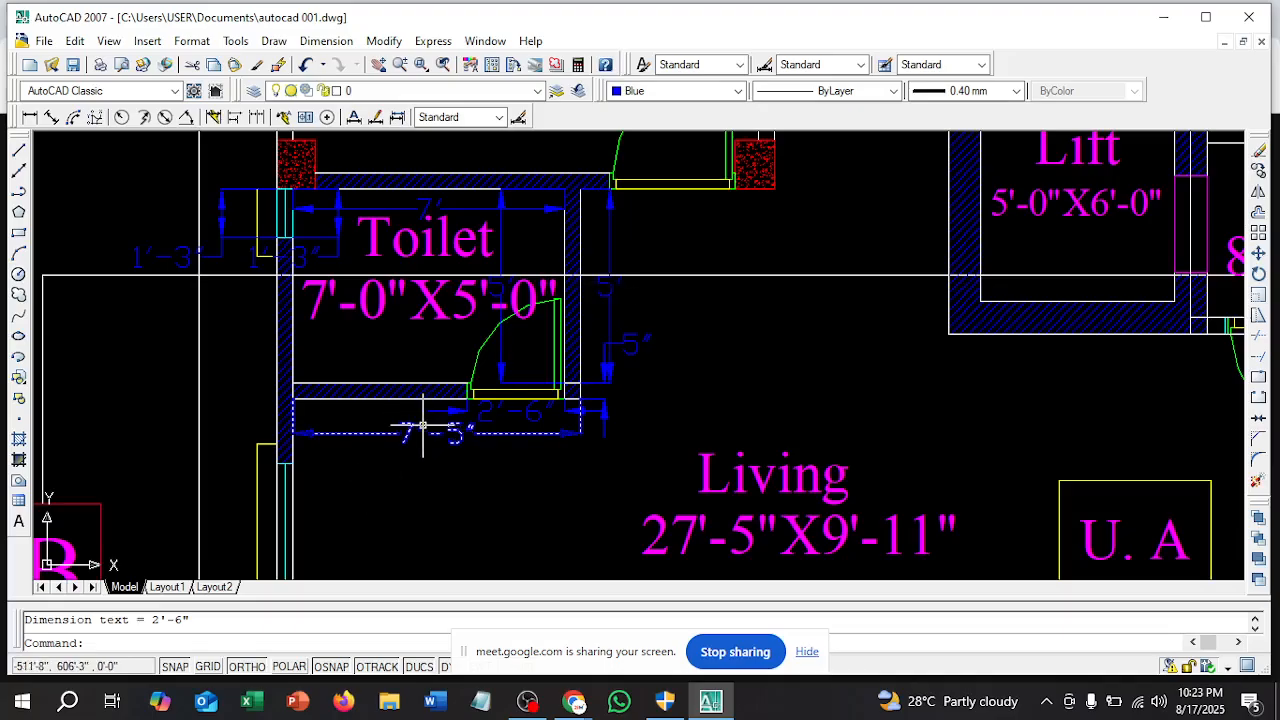
pyautogui.scroll(-2, 391, 273)
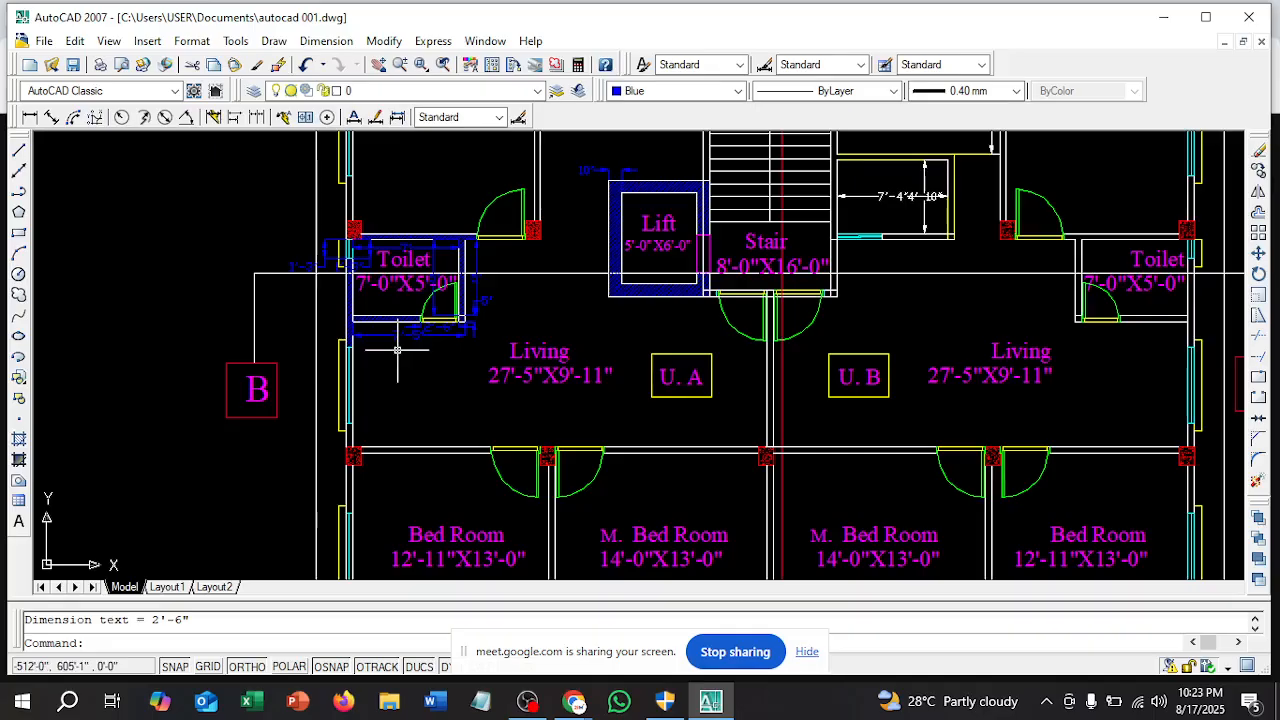
pyautogui.scroll(-3, 398, 352)
pyautogui.scroll(2, 438, 530)
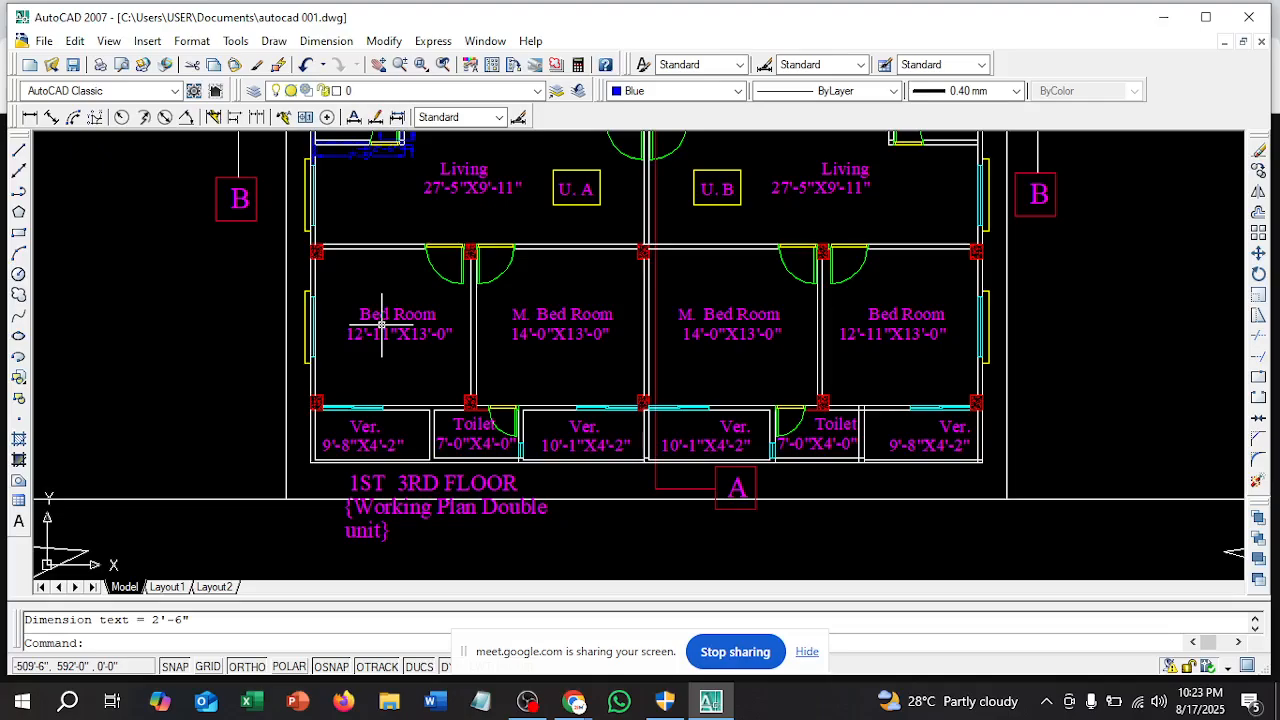
pyautogui.scroll(-2, 443, 429)
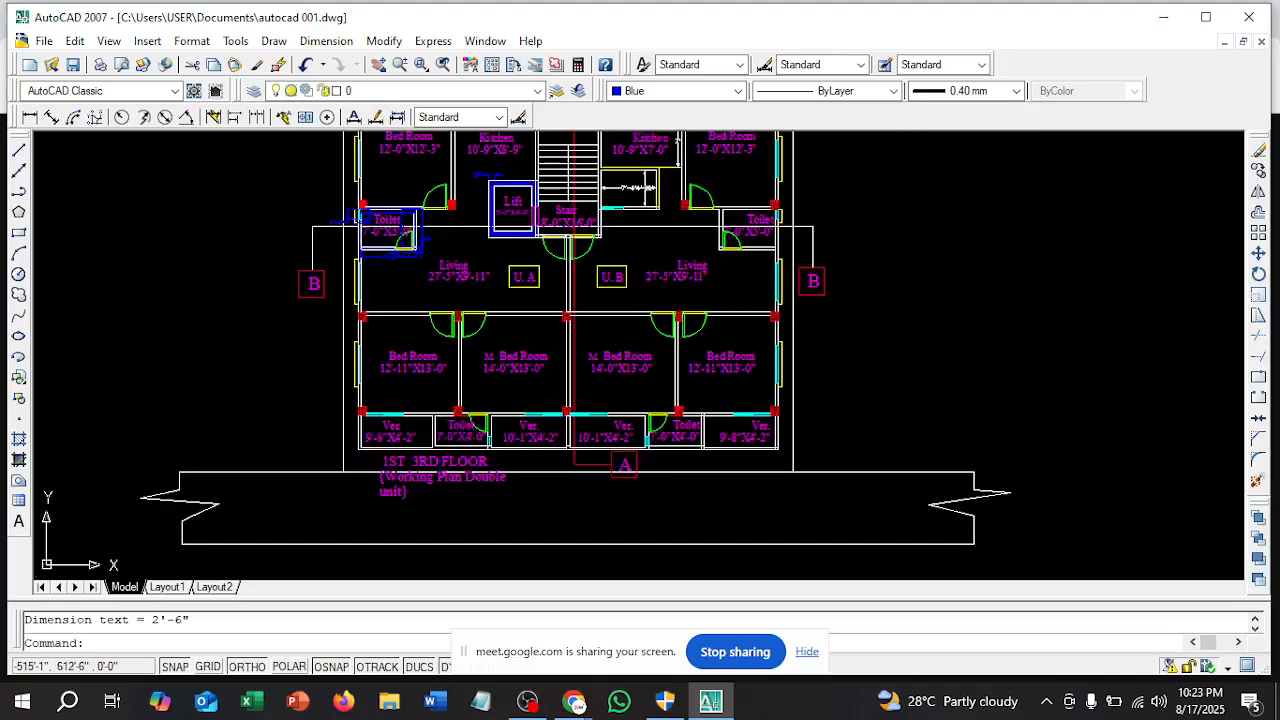
pyautogui.scroll(3, 368, 200)
pyautogui.scroll(3, 378, 204)
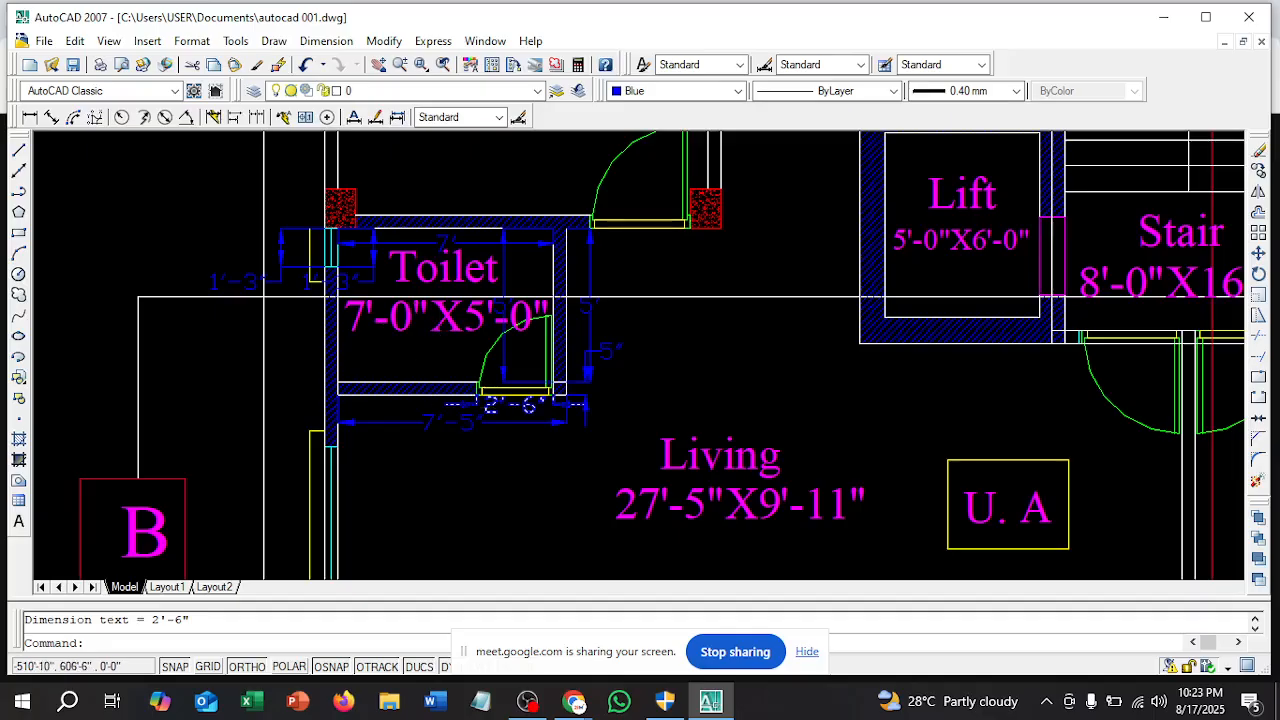
pyautogui.scroll(-4, 414, 325)
pyautogui.scroll(-2, 468, 321)
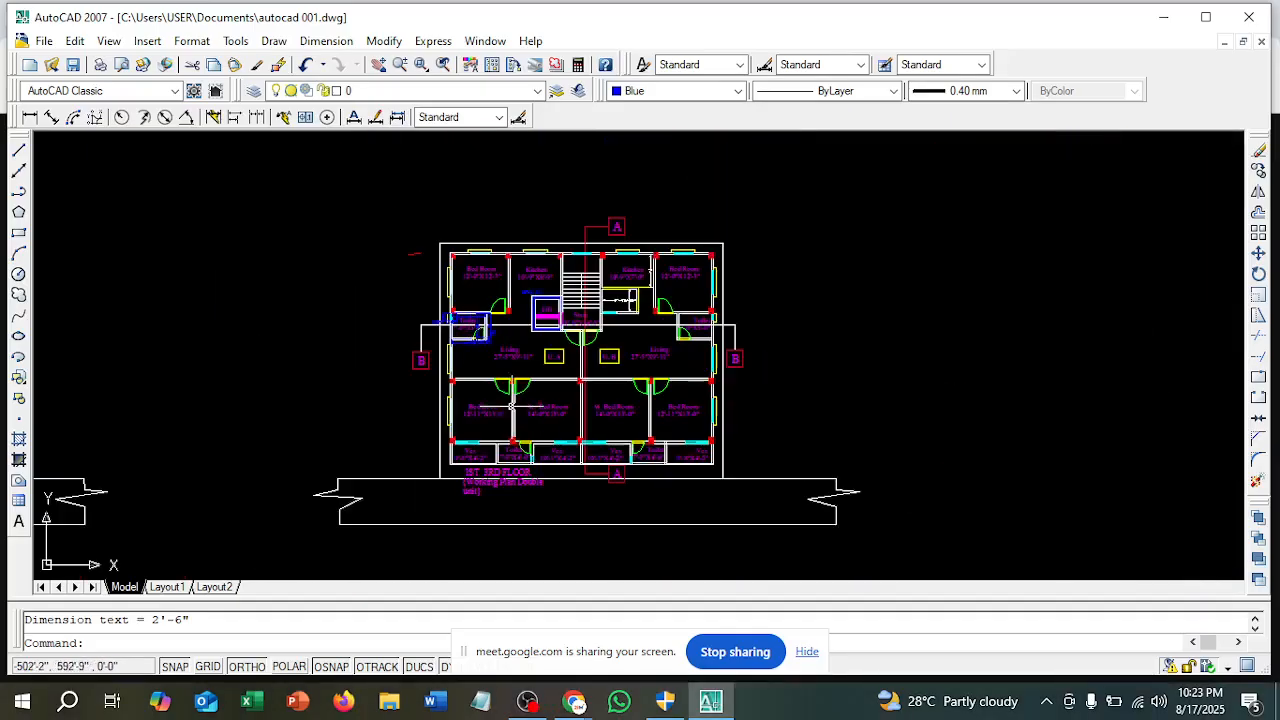
pyautogui.scroll(4, 520, 470)
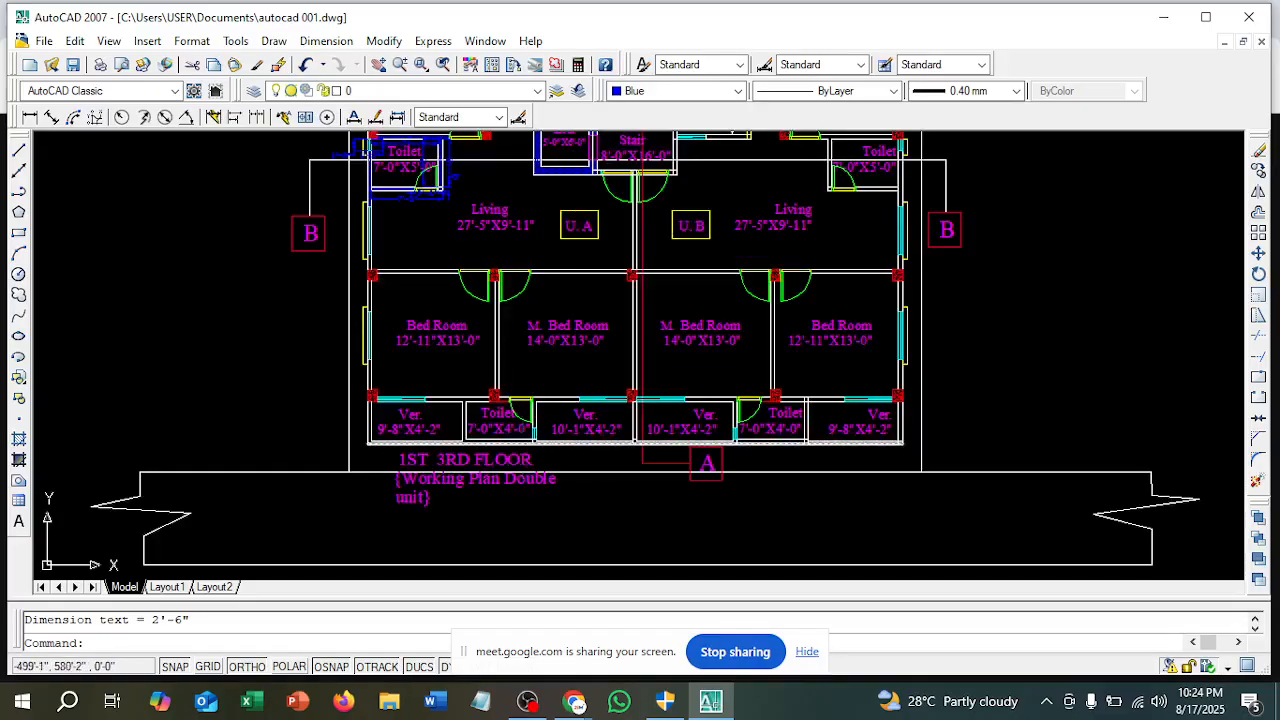
pyautogui.scroll(-3, 523, 450)
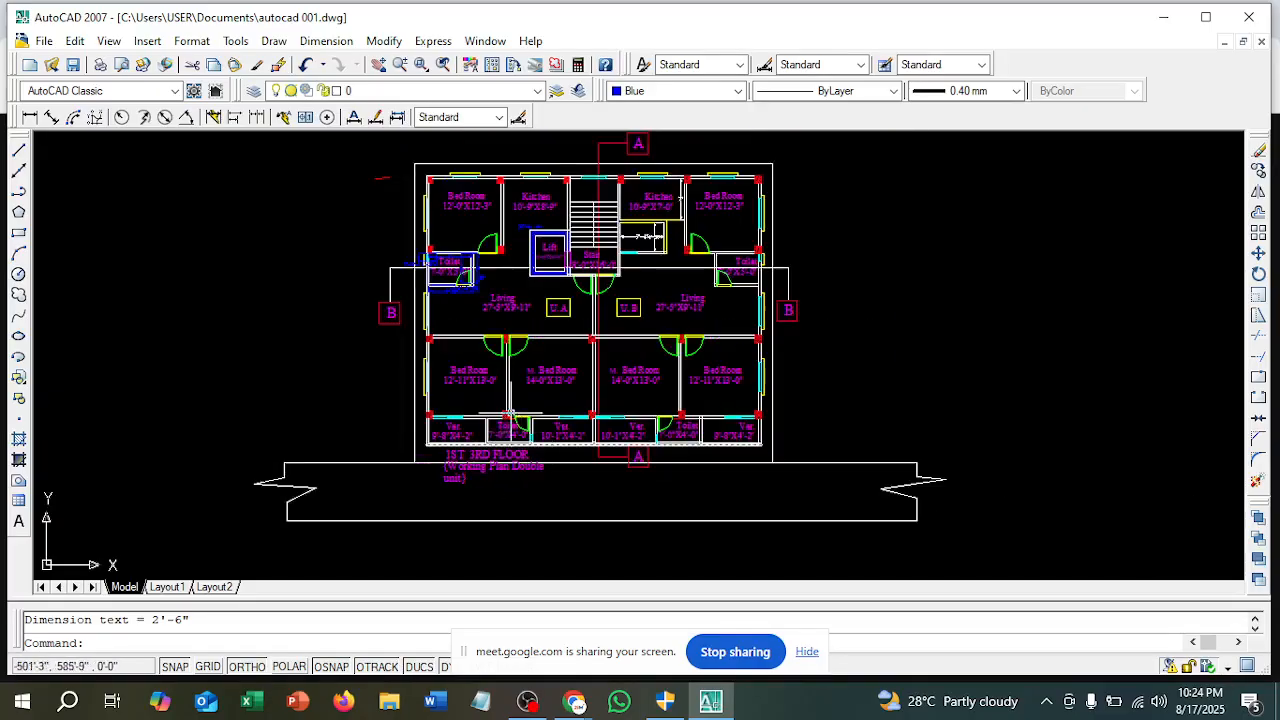
# Inspect the toilet's wall hatching, window dimensions and inner width dimension up close, dismissing the upload notification
pyautogui.scroll(8, 440, 266)
pyautogui.scroll(-4, 449, 290)
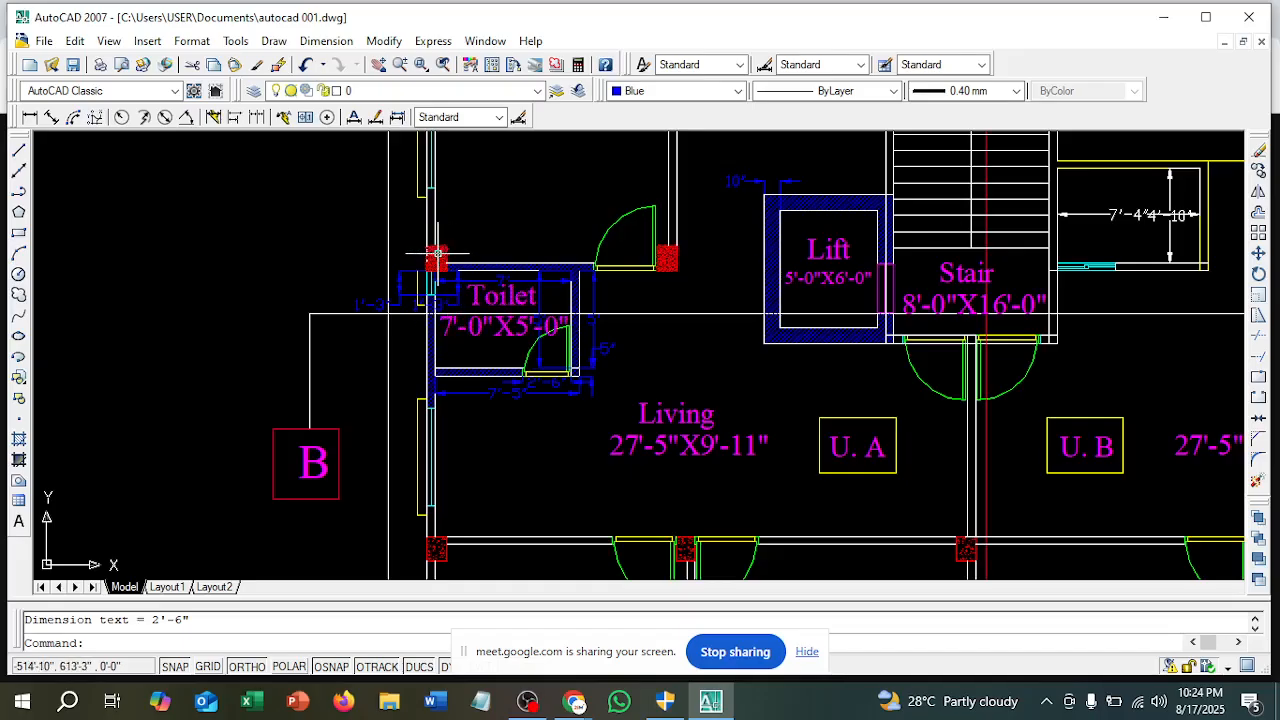
pyautogui.scroll(1, 437, 253)
pyautogui.scroll(3, 437, 253)
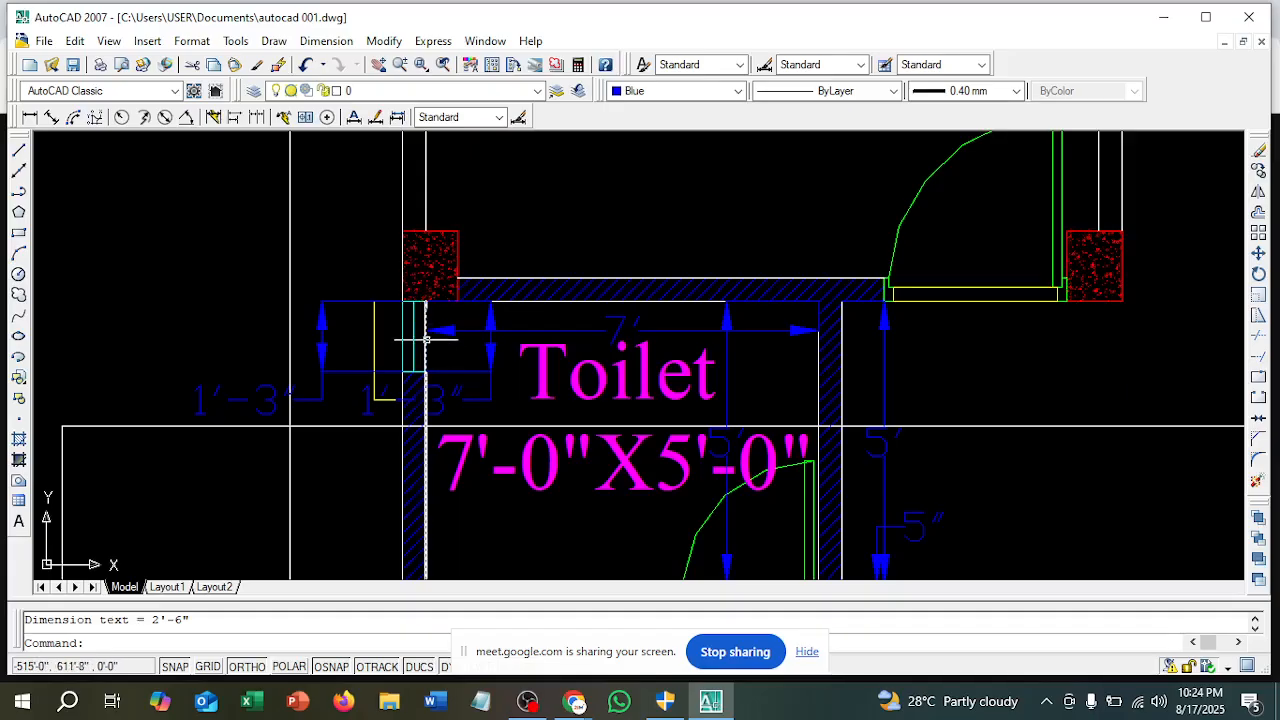
pyautogui.scroll(1, 420, 332)
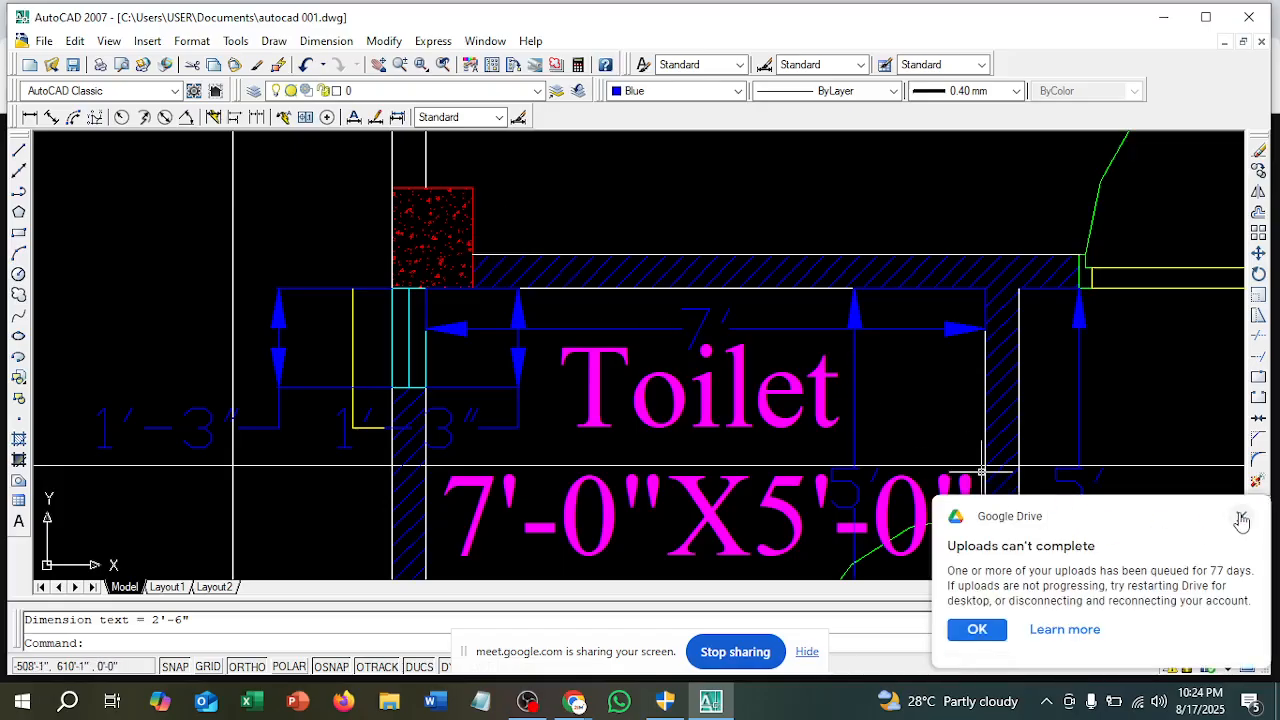
pyautogui.click(1242, 520)
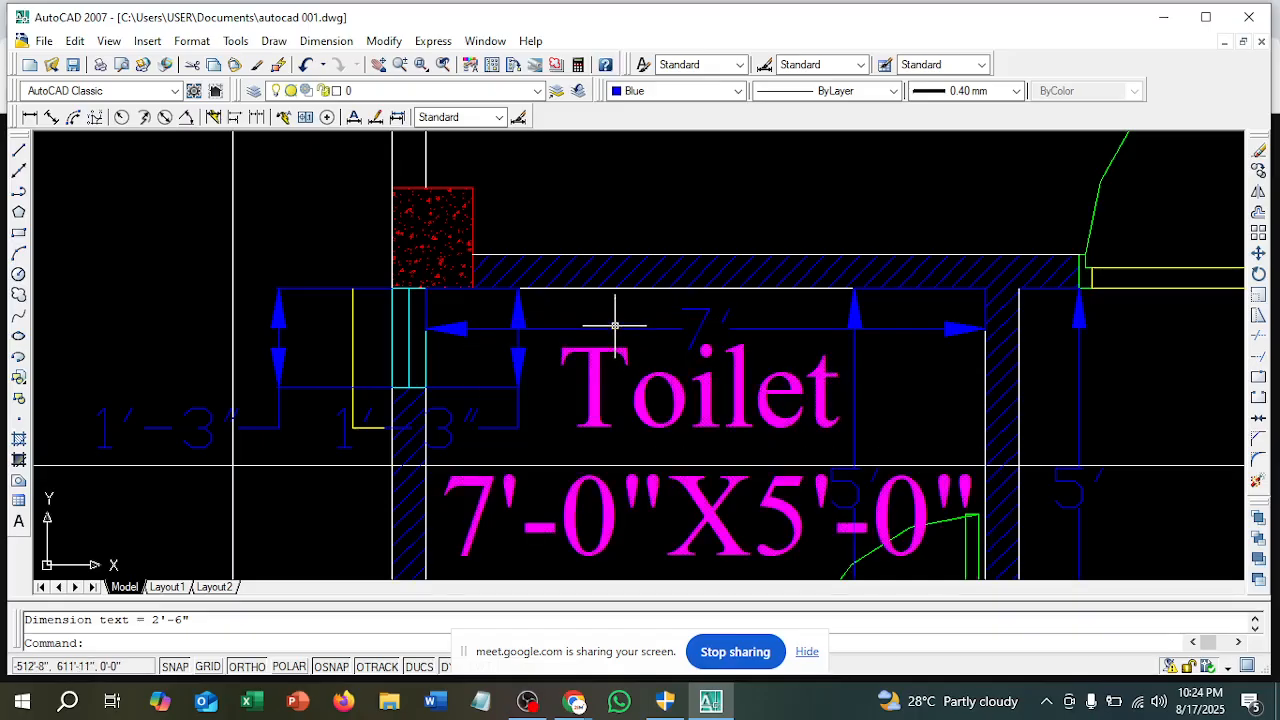
pyautogui.scroll(-4, 547, 305)
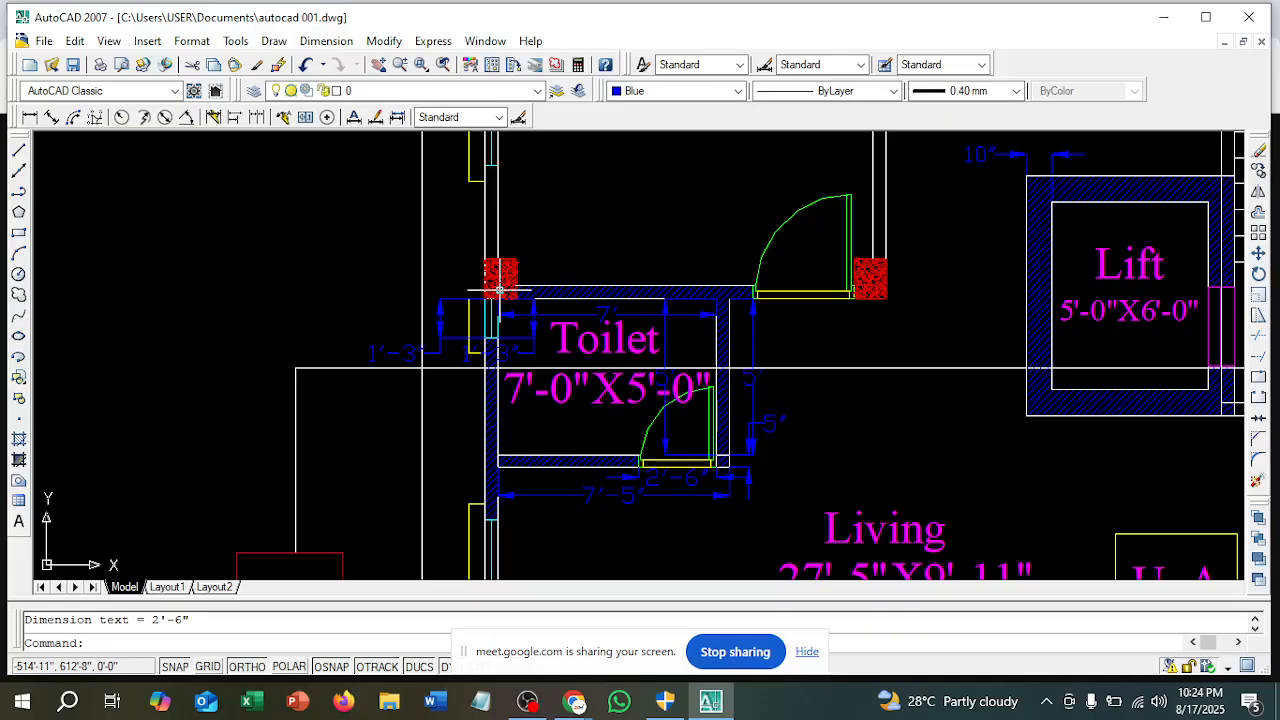
pyautogui.scroll(-8, 500, 290)
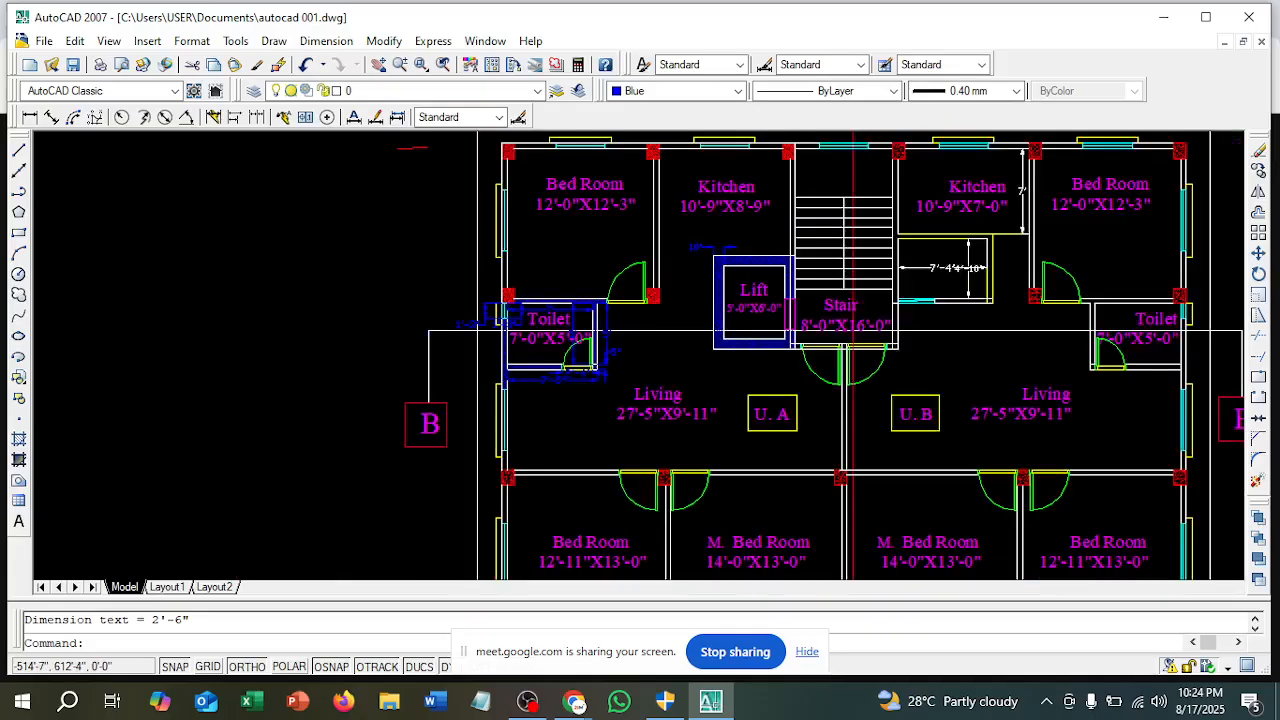
pyautogui.scroll(5, 533, 318)
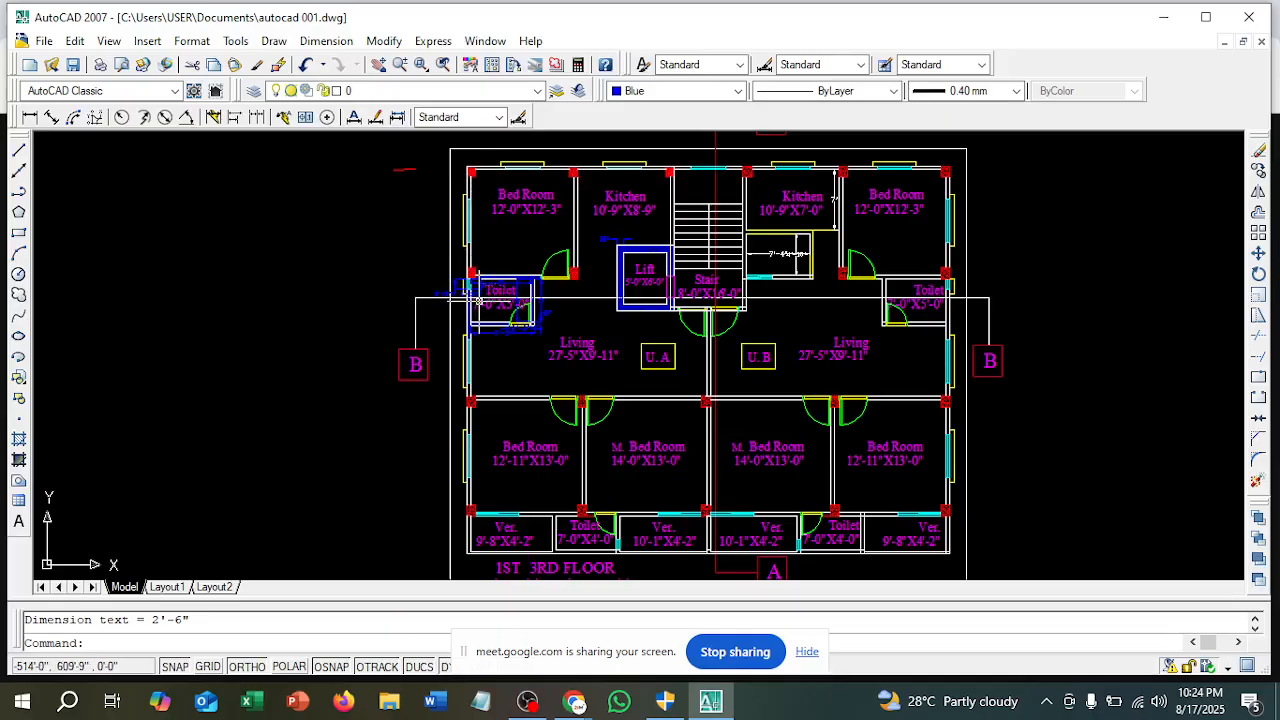
pyautogui.scroll(5, 472, 288)
pyautogui.scroll(-4, 480, 302)
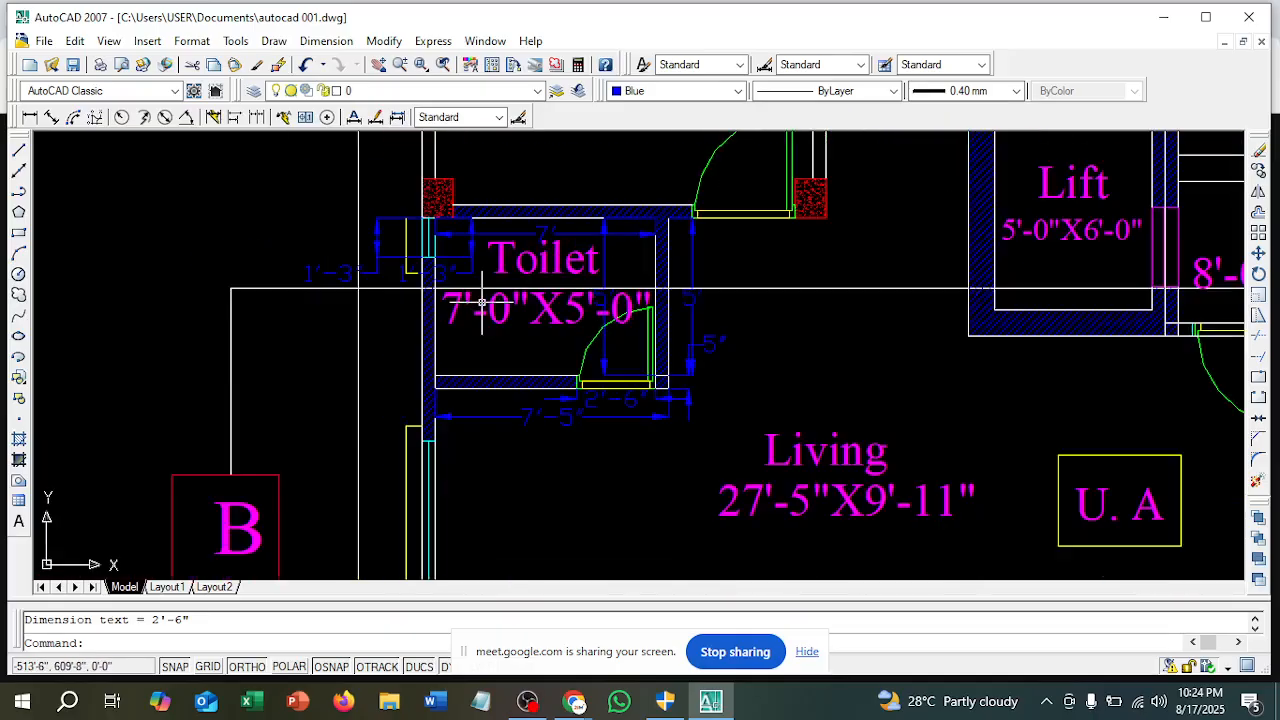
pyautogui.scroll(5, 447, 265)
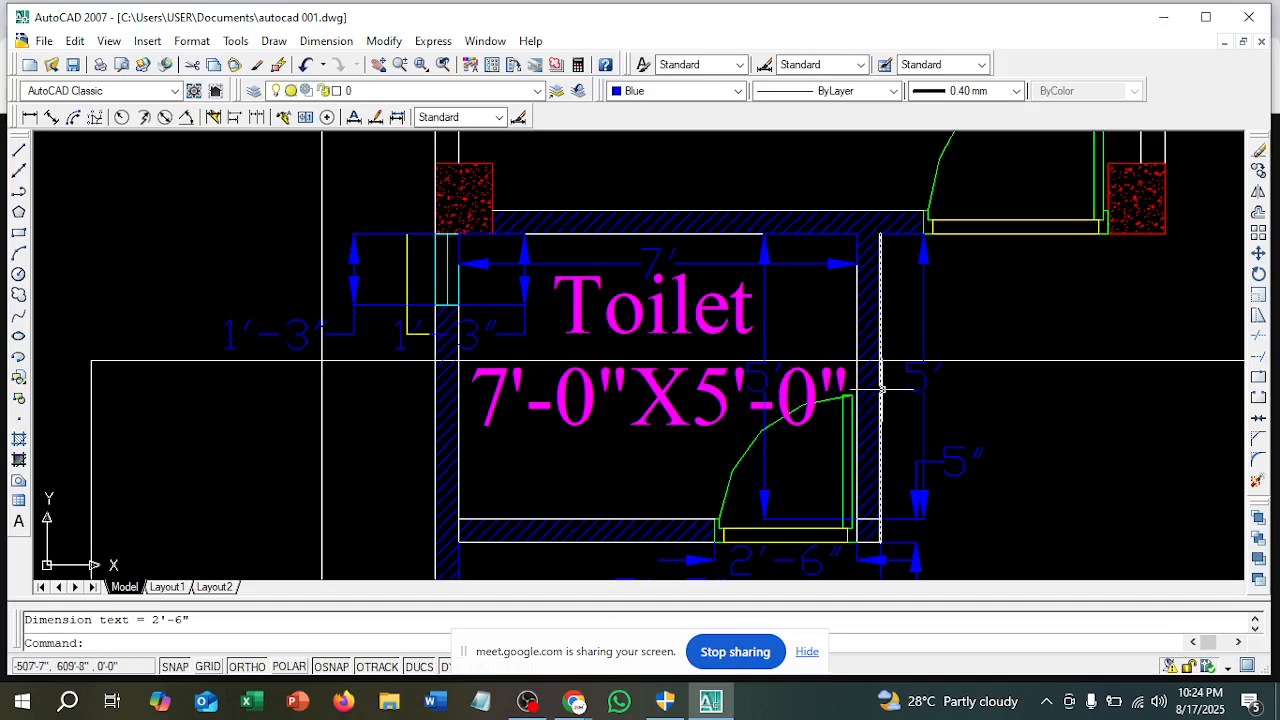
pyautogui.scroll(1, 476, 264)
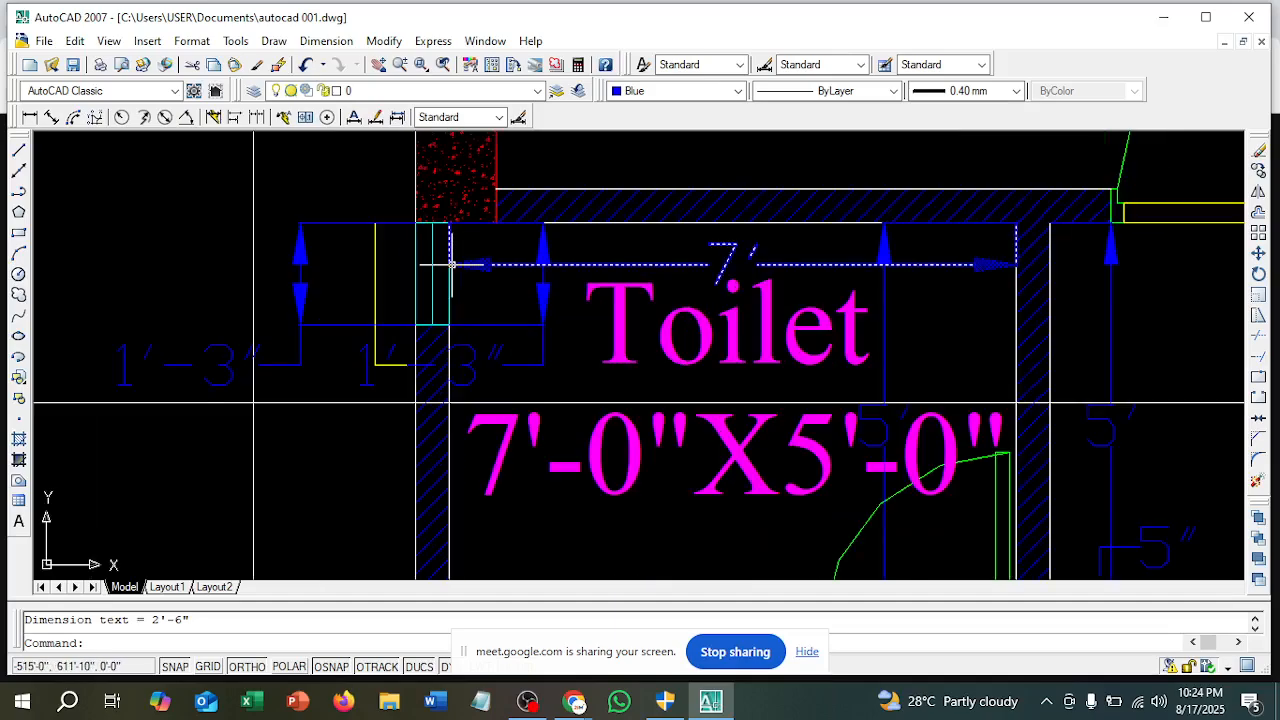
pyautogui.click(480, 265)
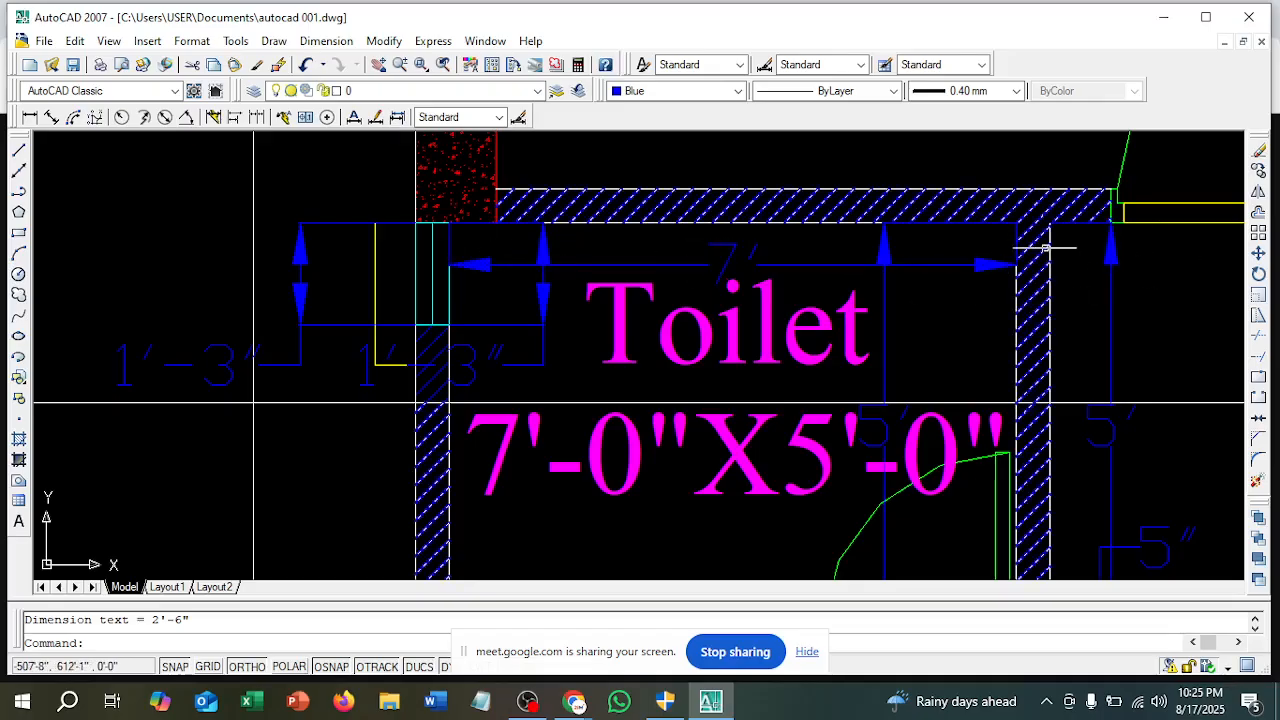
# Draw a small rectangle about 4' wide and 6' high in the empty space to the right of the floor plan
pyautogui.scroll(-2, 919, 307)
pyautogui.scroll(-5, 819, 313)
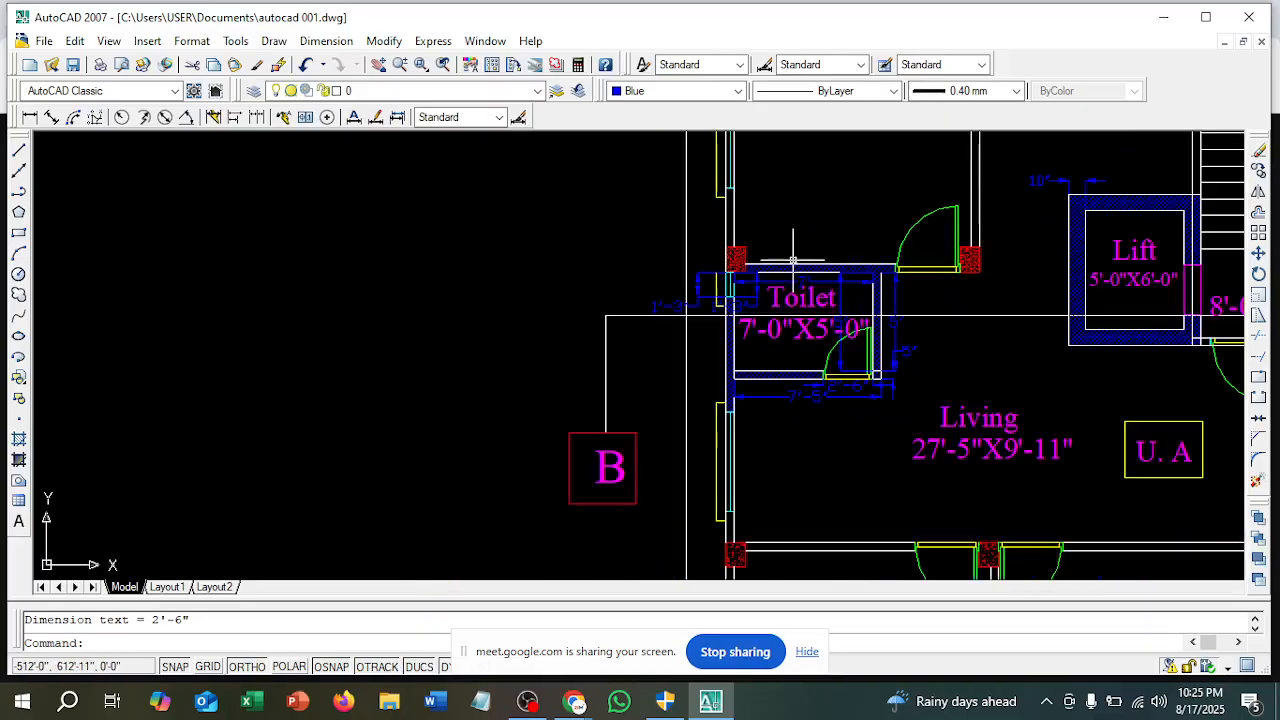
pyautogui.scroll(-10, 805, 300)
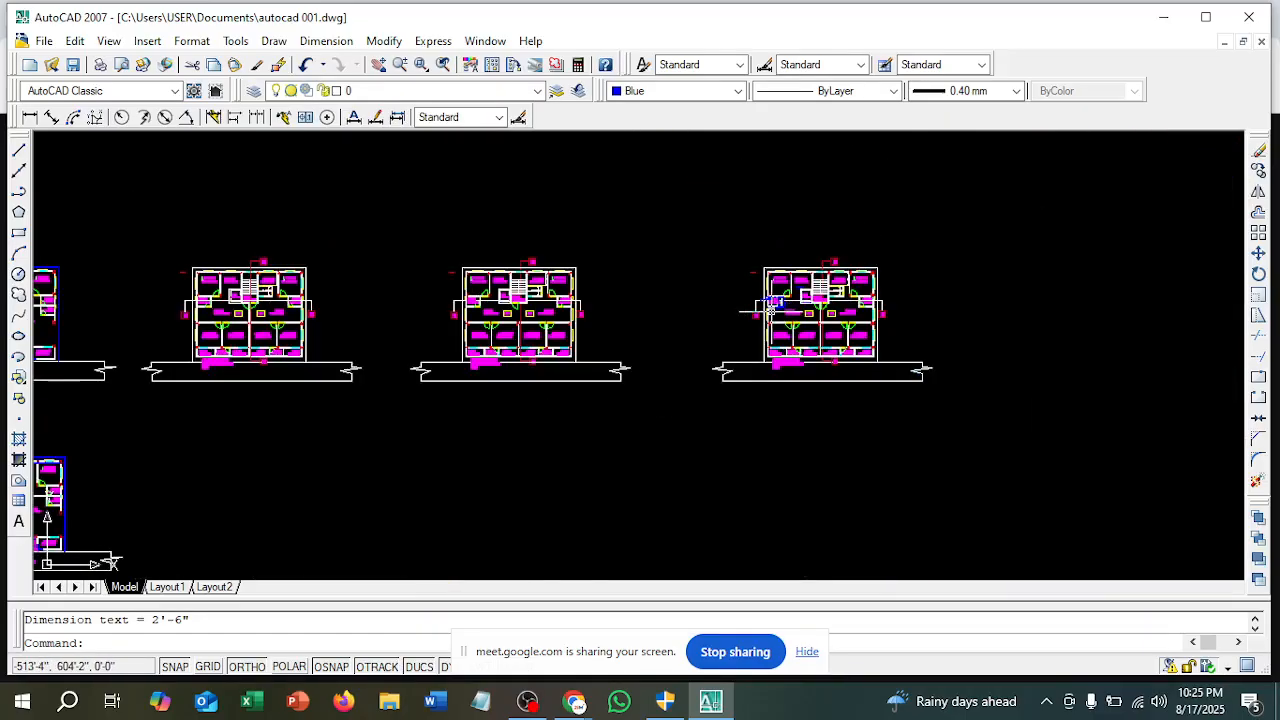
pyautogui.scroll(3, 775, 292)
pyautogui.scroll(2, 892, 322)
pyautogui.moveTo(892, 322); pyautogui.dragTo(801, 319, button='middle')
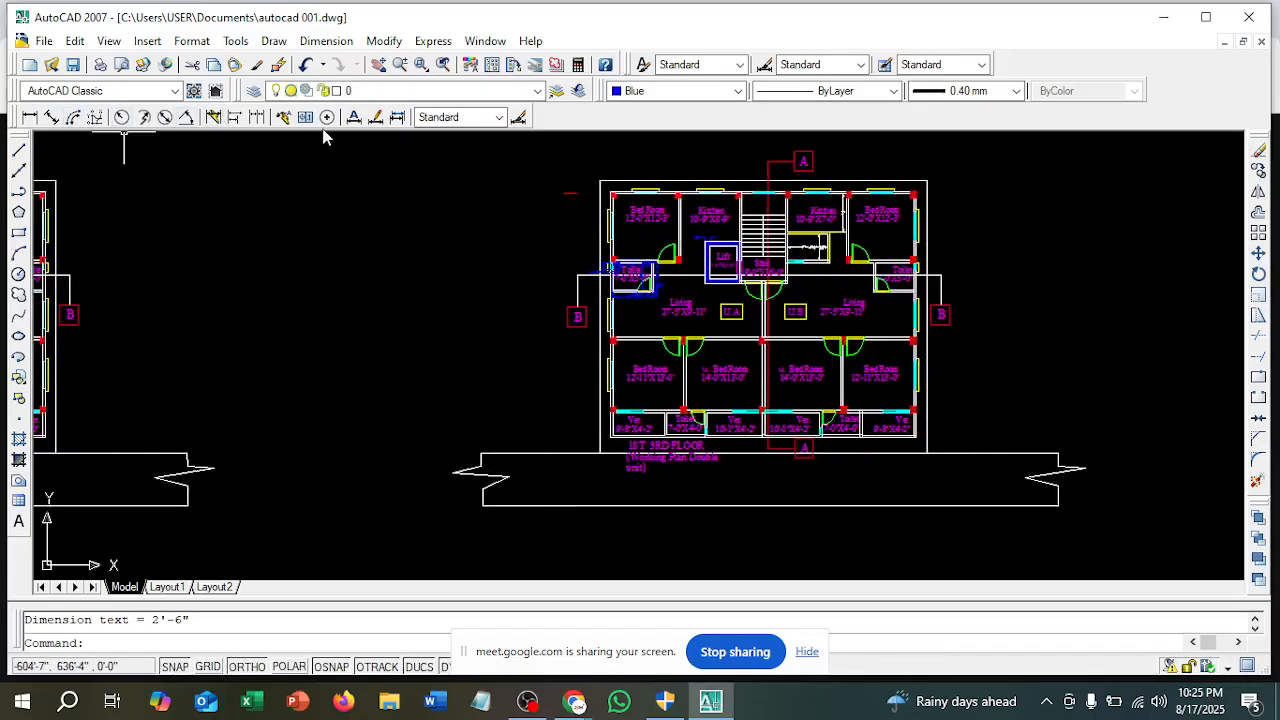
pyautogui.click(18, 232)
pyautogui.scroll(-2, 280, 268)
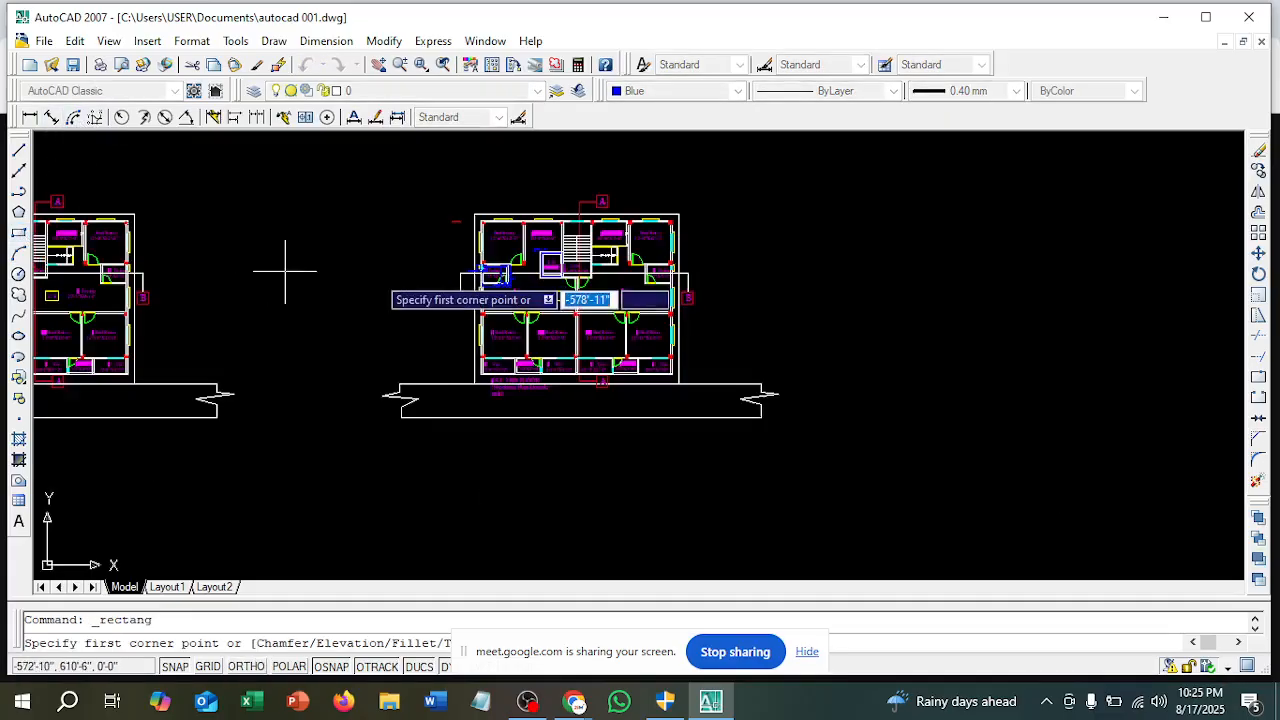
pyautogui.click(856, 259)
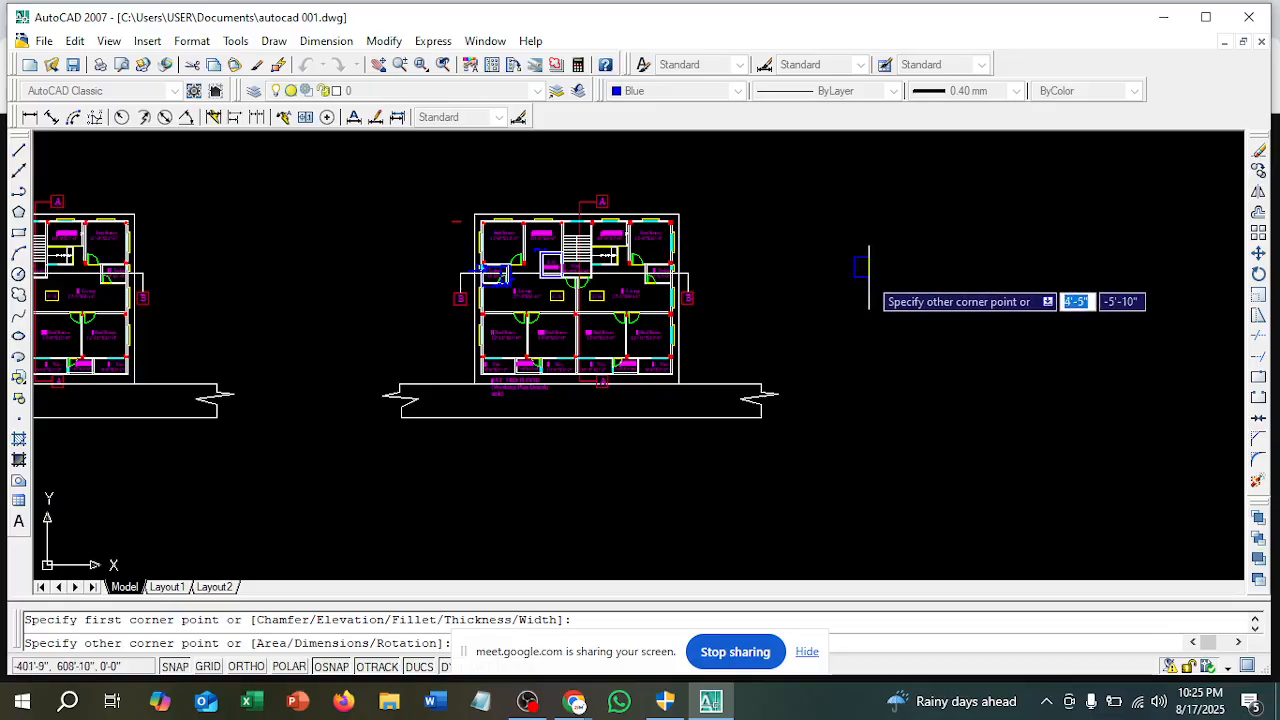
pyautogui.click(868, 278)
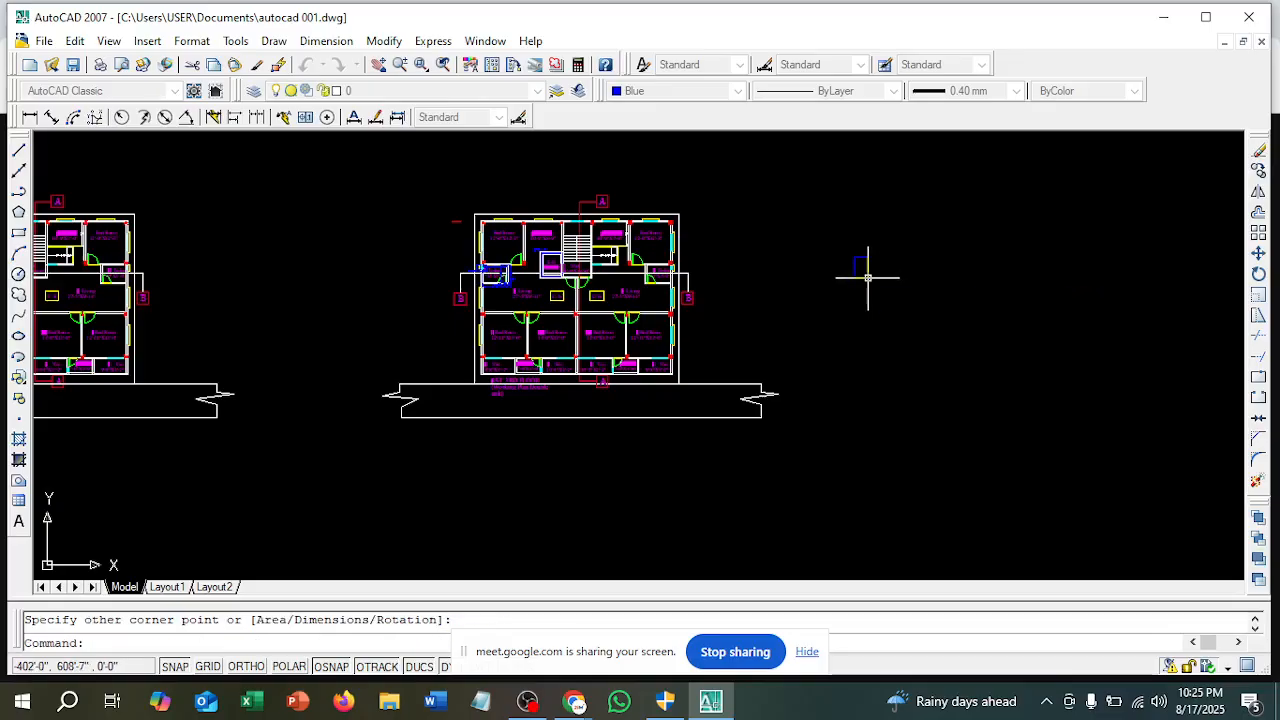
# Examine the toilet's column, walls, window dimensions and door, and compare them with the separate rectangle beside the floor plan
pyautogui.scroll(8, 493, 270)
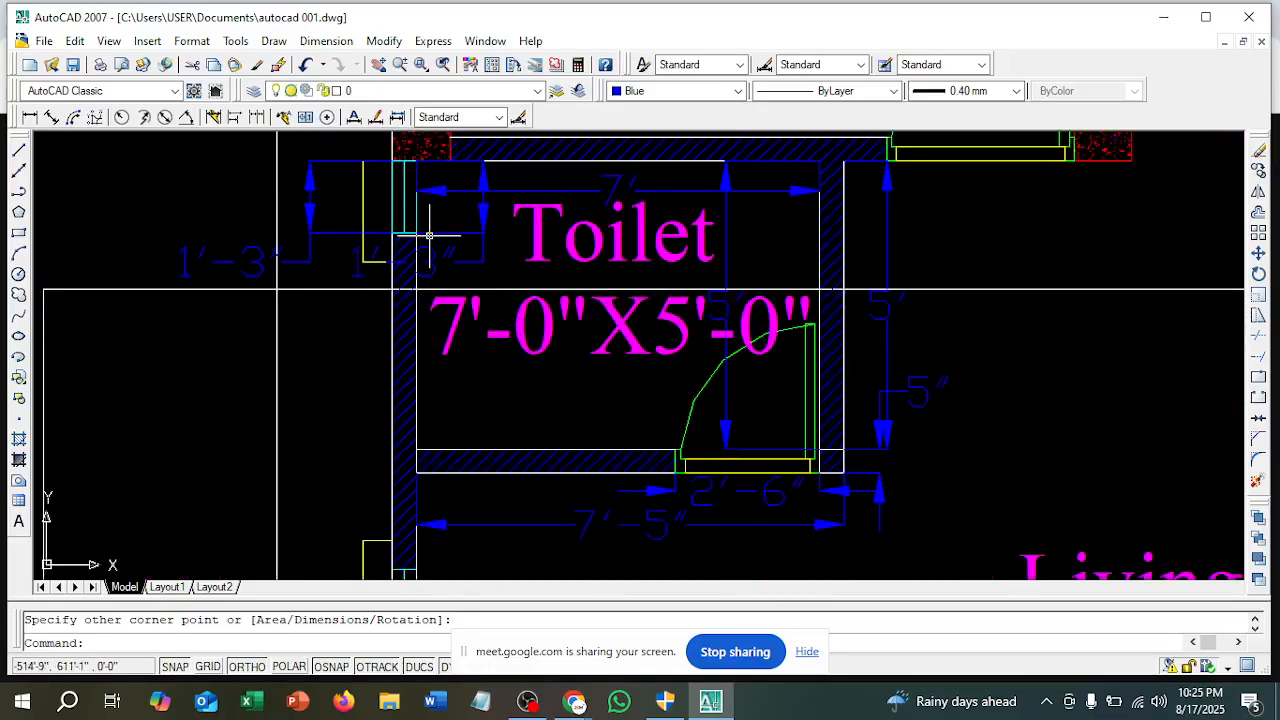
pyautogui.scroll(-2, 419, 230)
pyautogui.scroll(2, 415, 228)
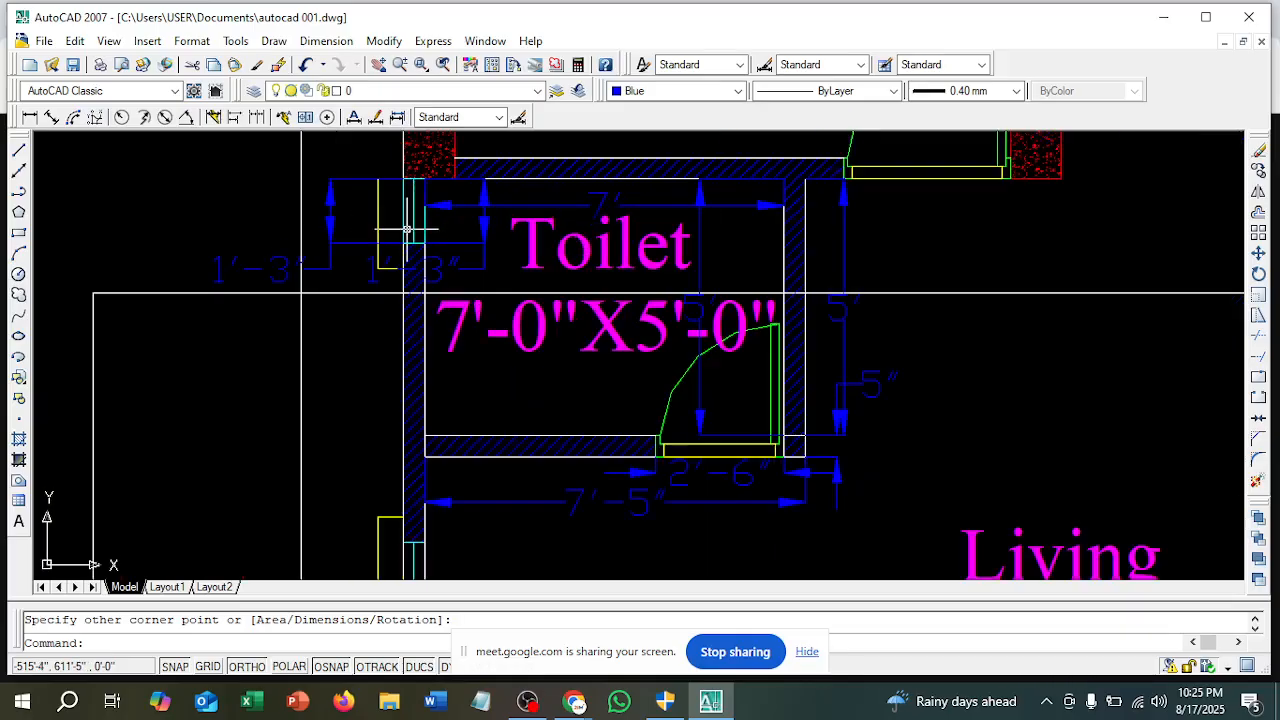
pyautogui.scroll(-2, 419, 256)
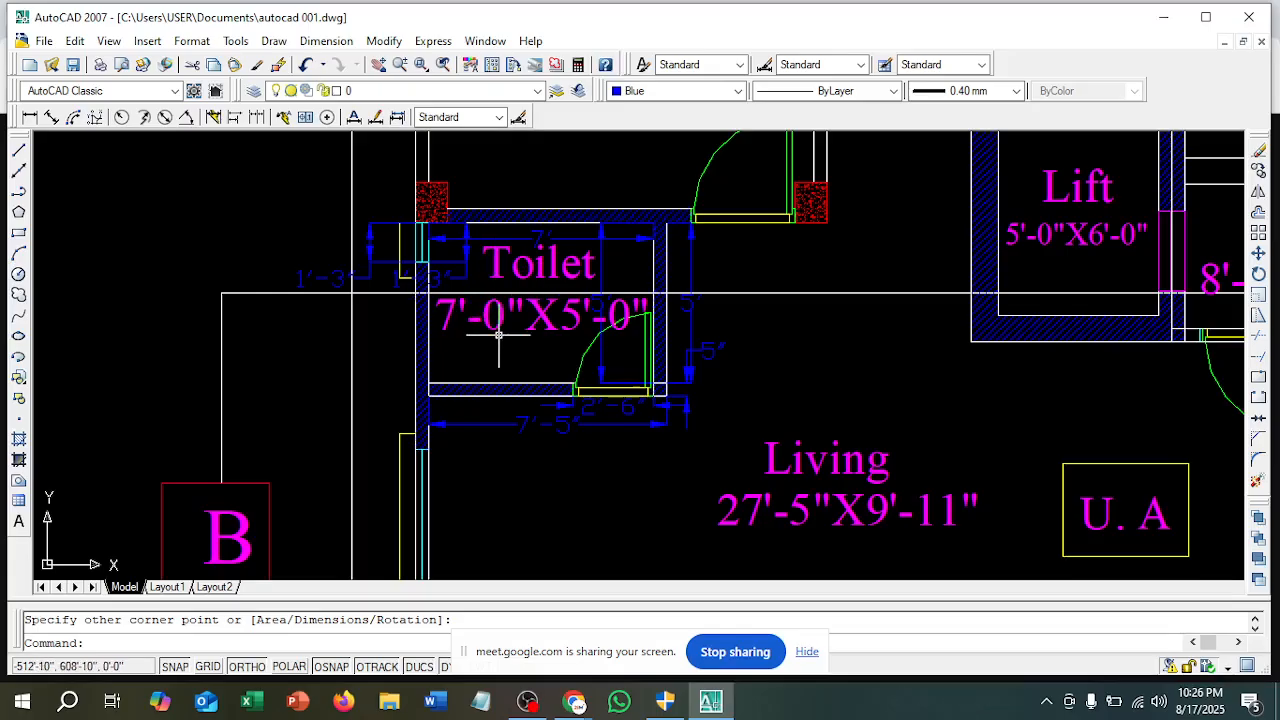
pyautogui.scroll(-6, 450, 310)
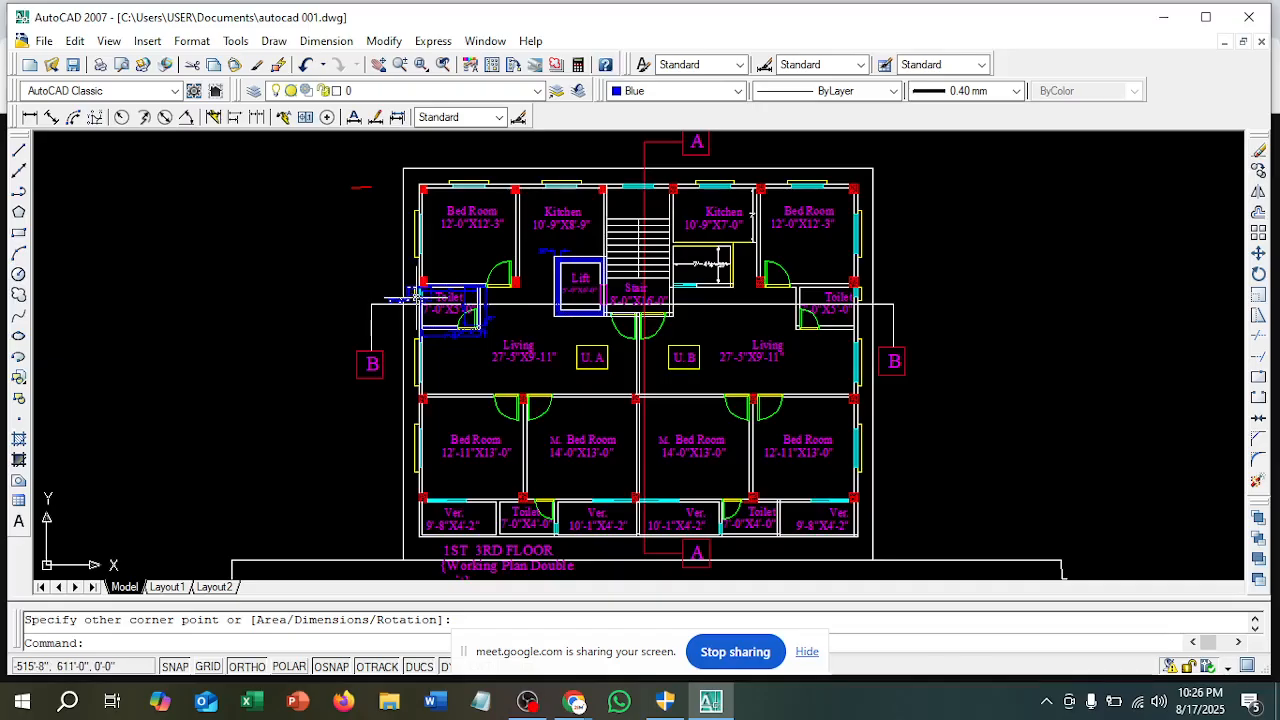
pyautogui.scroll(6, 410, 297)
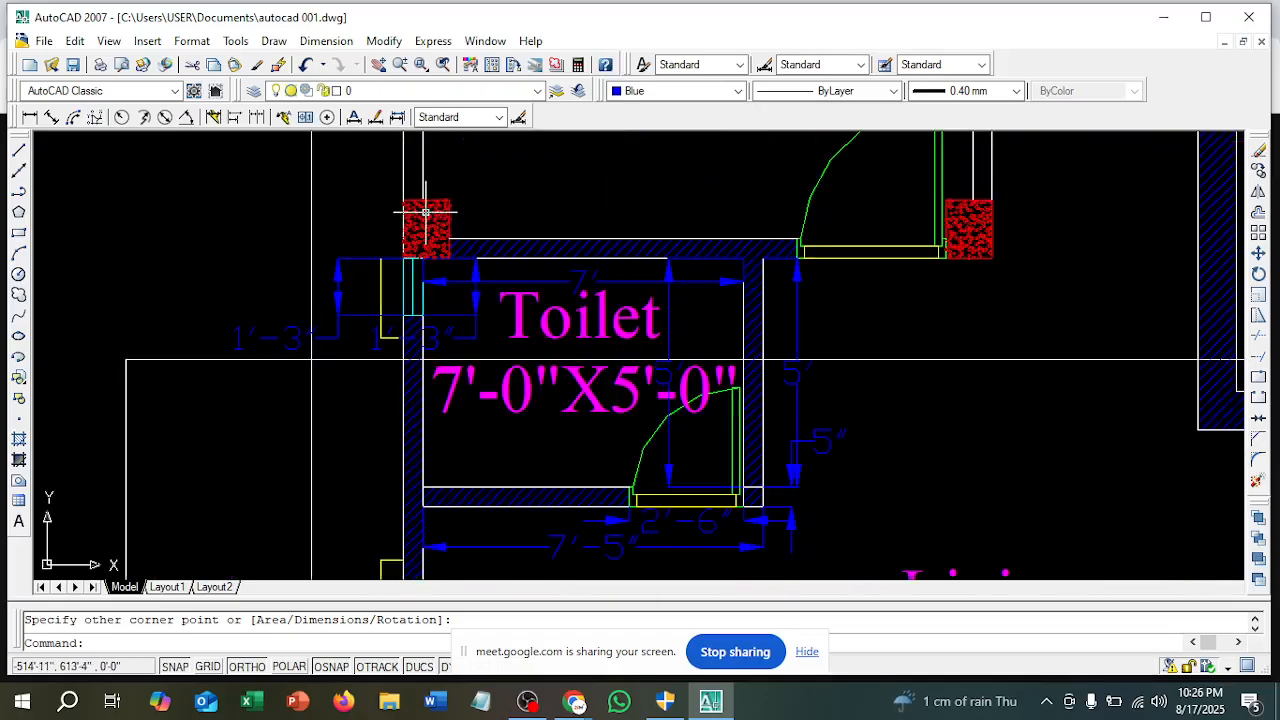
pyautogui.scroll(-6, 425, 232)
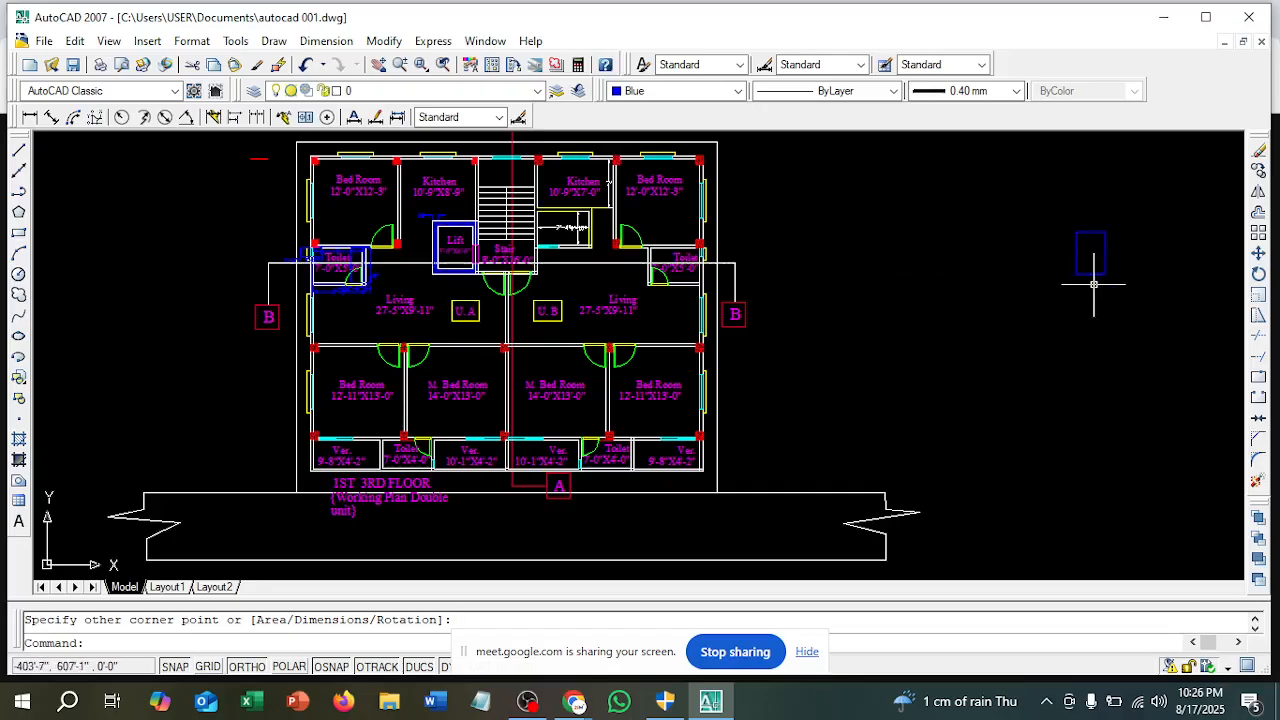
pyautogui.moveTo(1094, 285); pyautogui.dragTo(1061, 280, button='middle')
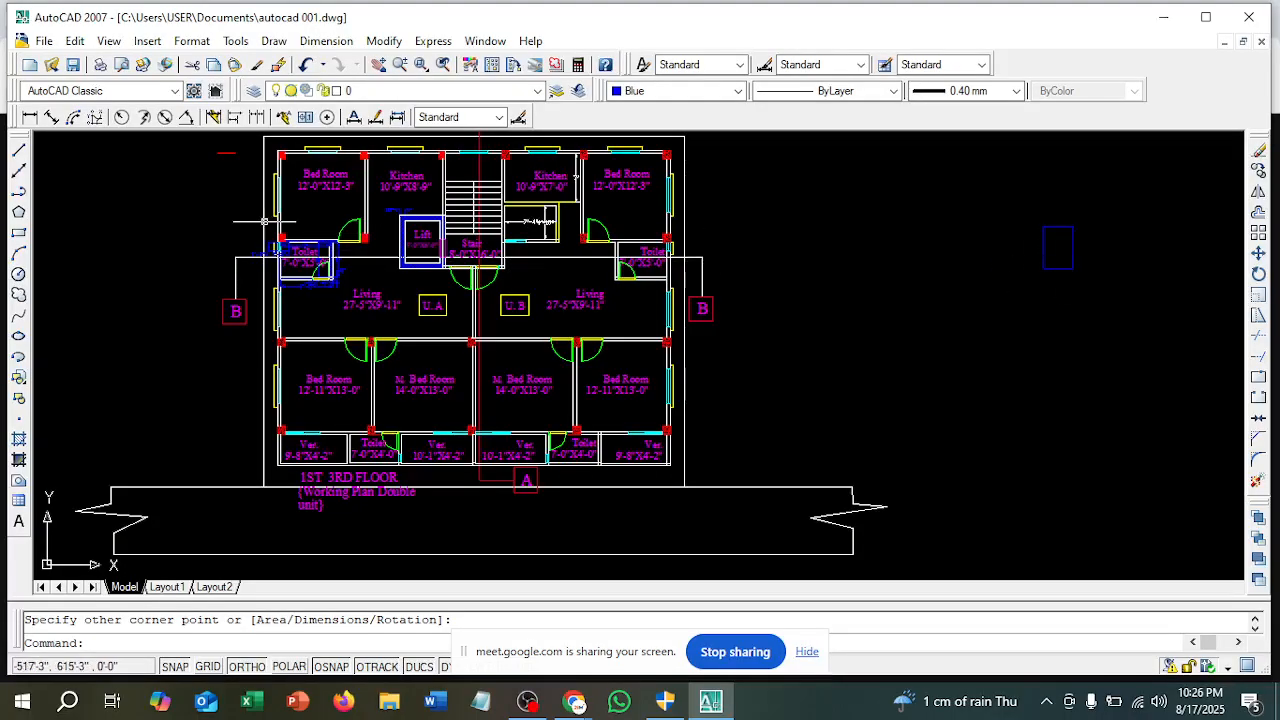
pyautogui.scroll(5, 265, 221)
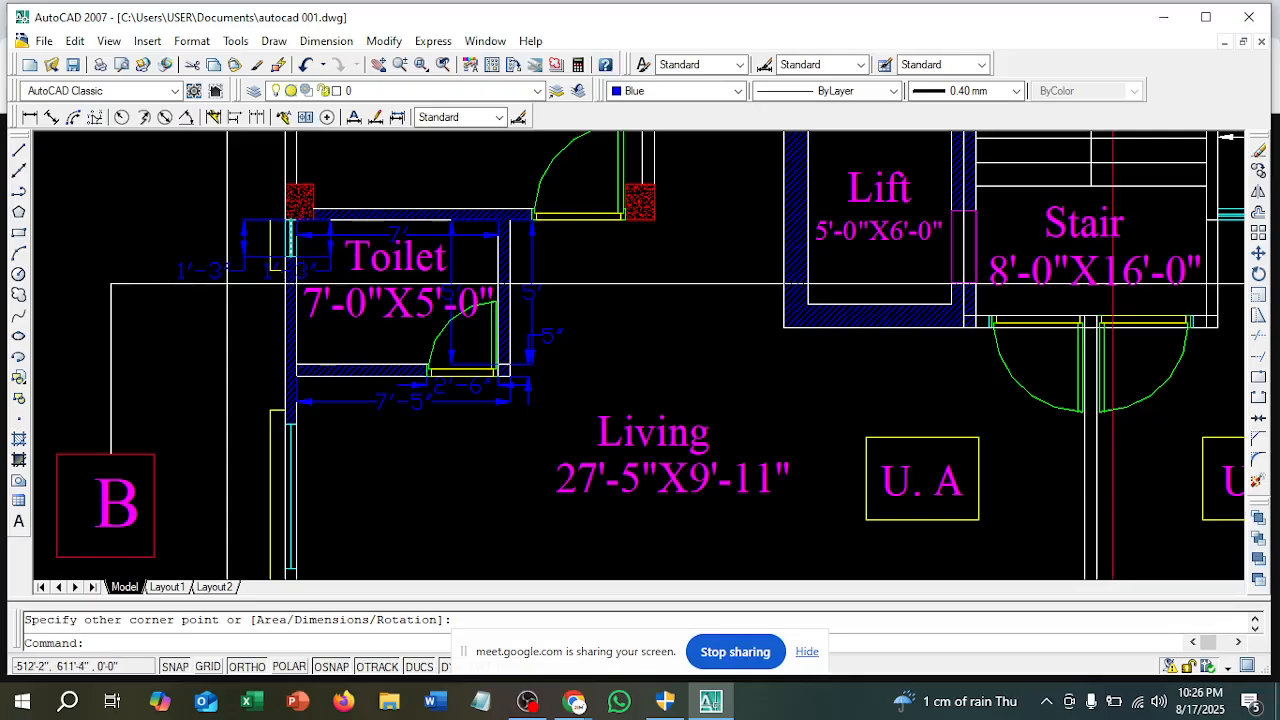
# Draw a vertical line about 18' long straight down from the lower-left corner of the separate rectangle beside the plan
pyautogui.scroll(-8, 378, 251)
pyautogui.scroll(4, 822, 291)
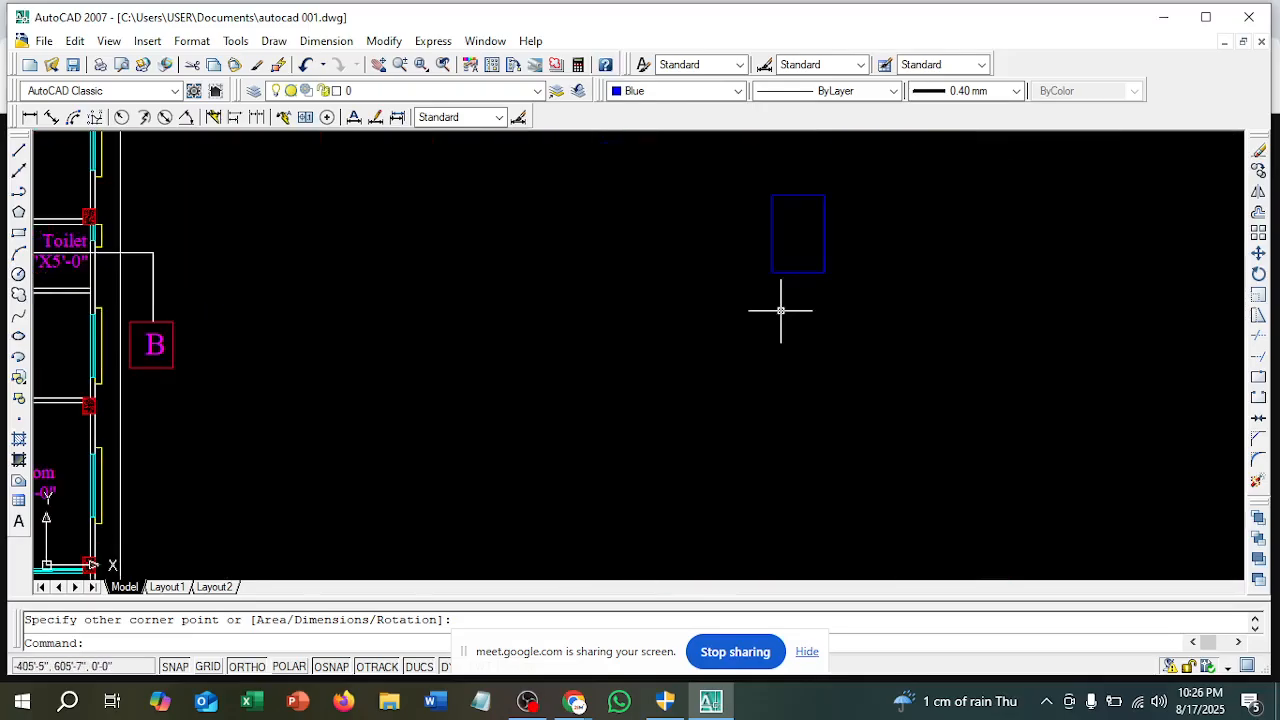
pyautogui.write('l')
pyautogui.press('Return')
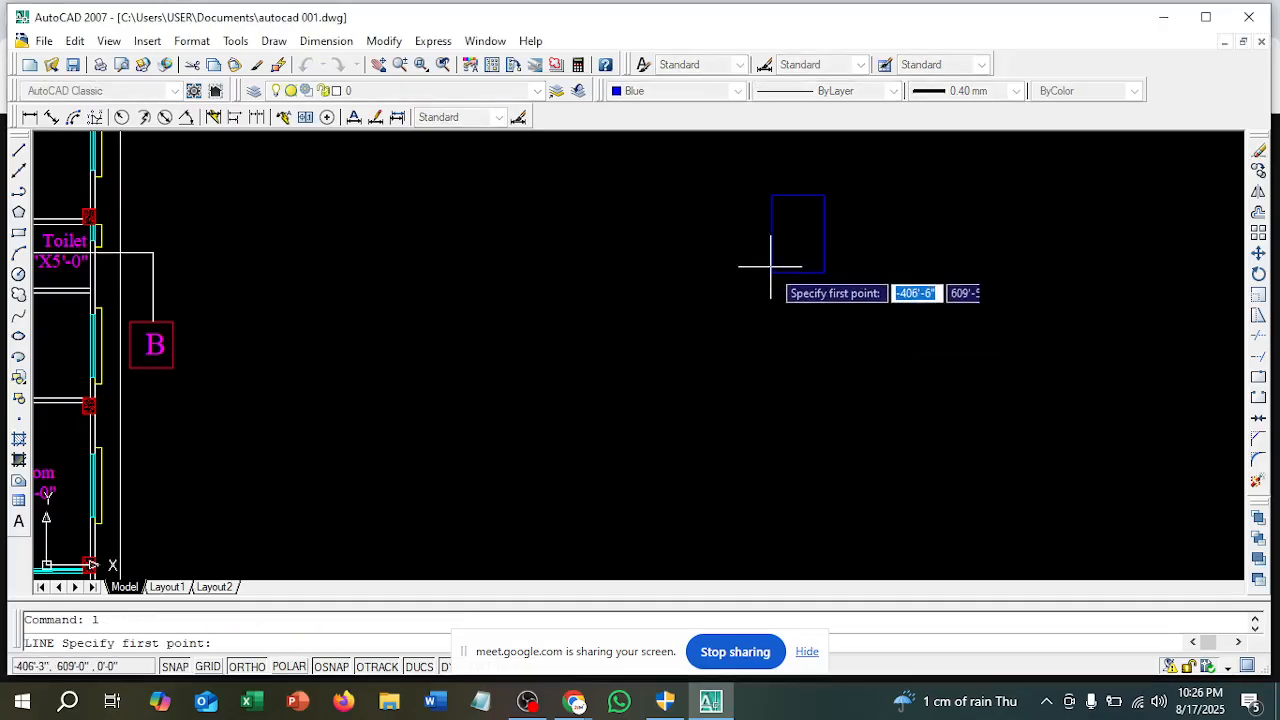
pyautogui.click(771, 272)
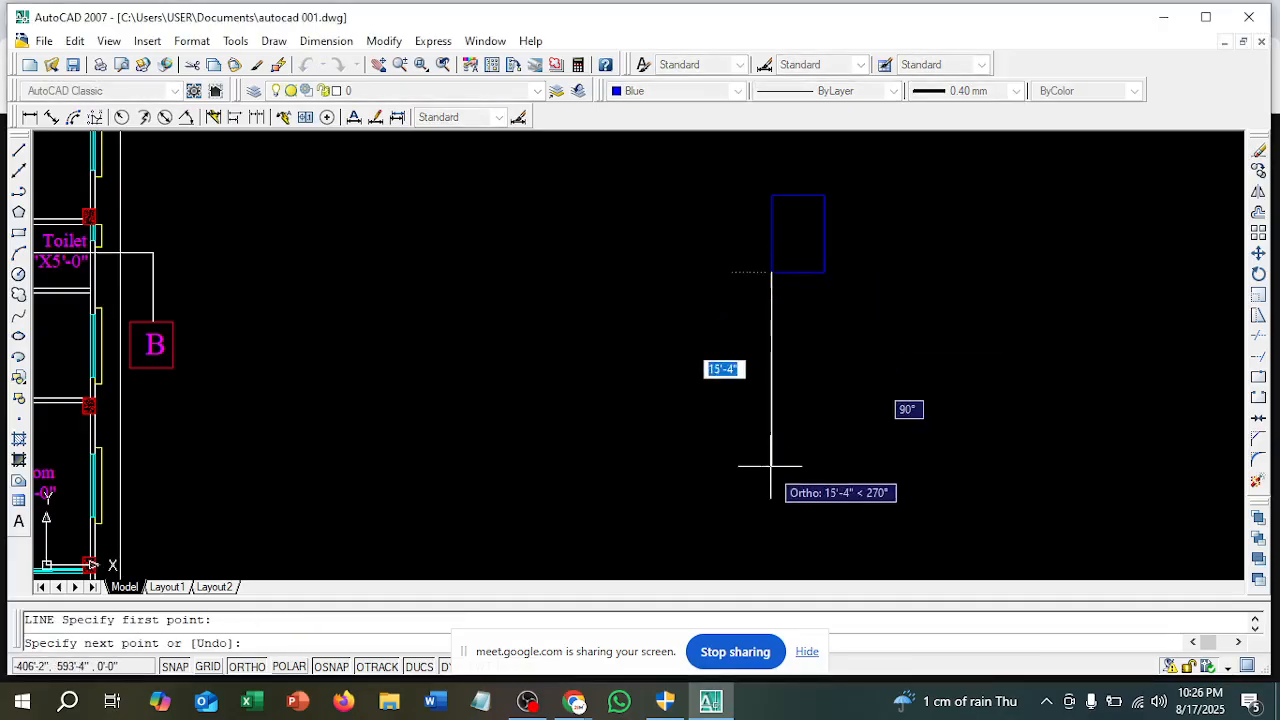
pyautogui.click(771, 497)
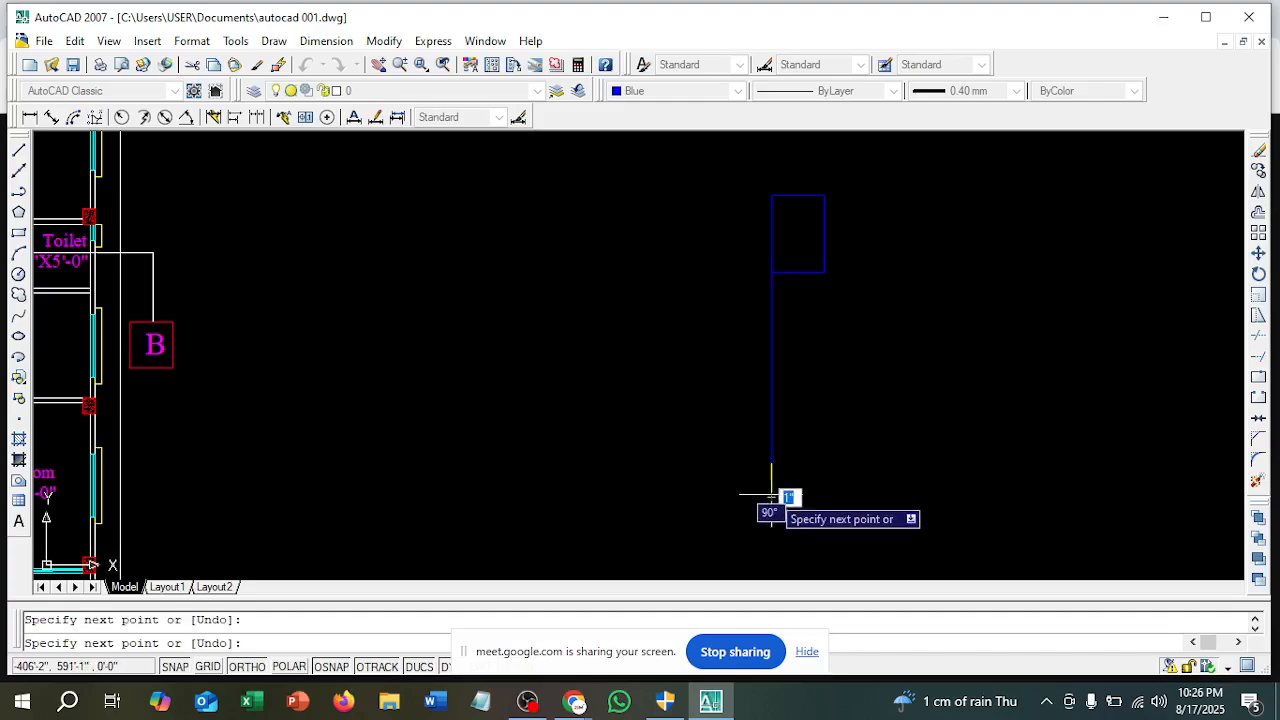
pyautogui.press('Escape')
# Offset the vertical line below the rectangle by 5" to its right to form a wall thickness
pyautogui.write('o')
pyautogui.press('Return')
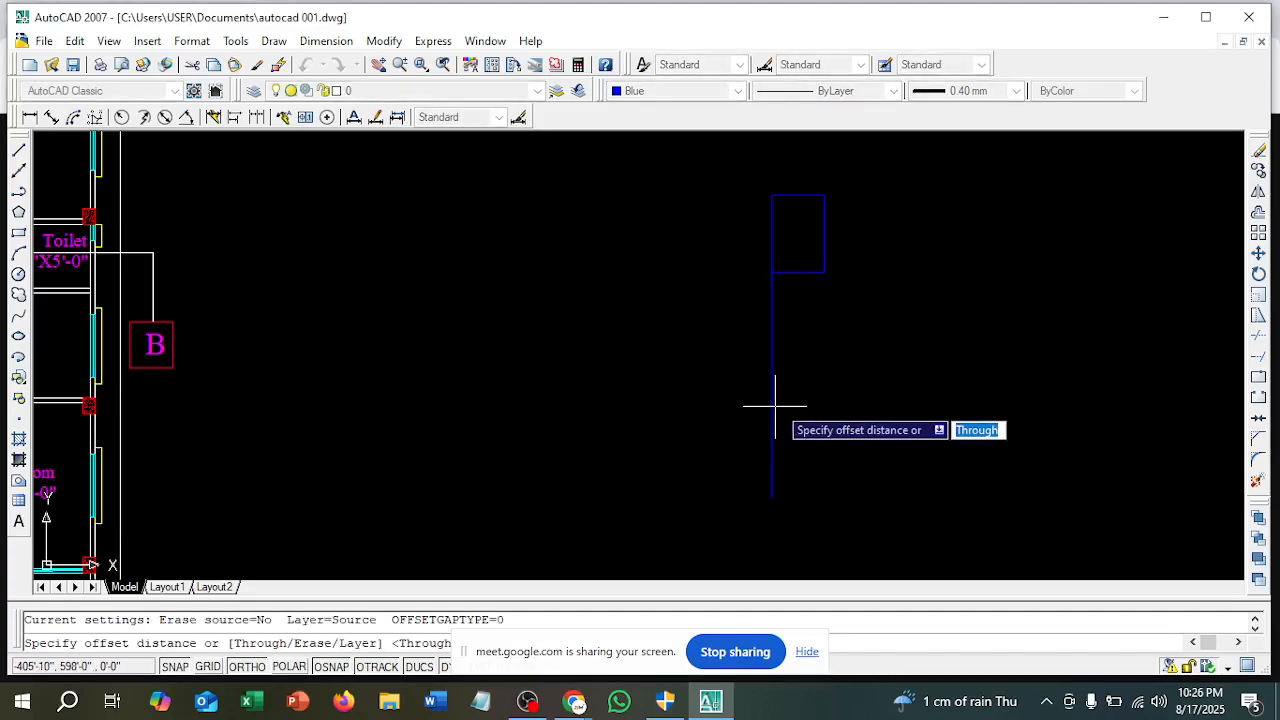
pyautogui.write('5')
pyautogui.press('Return')
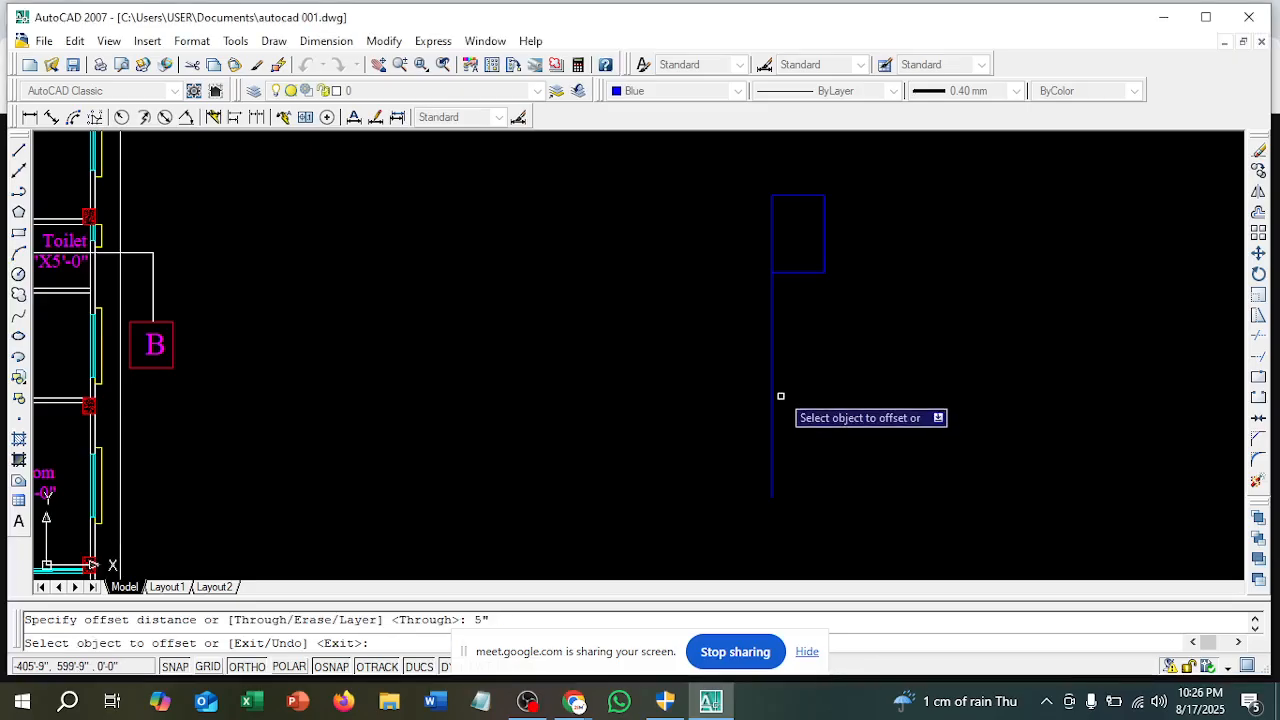
pyautogui.click(771, 381)
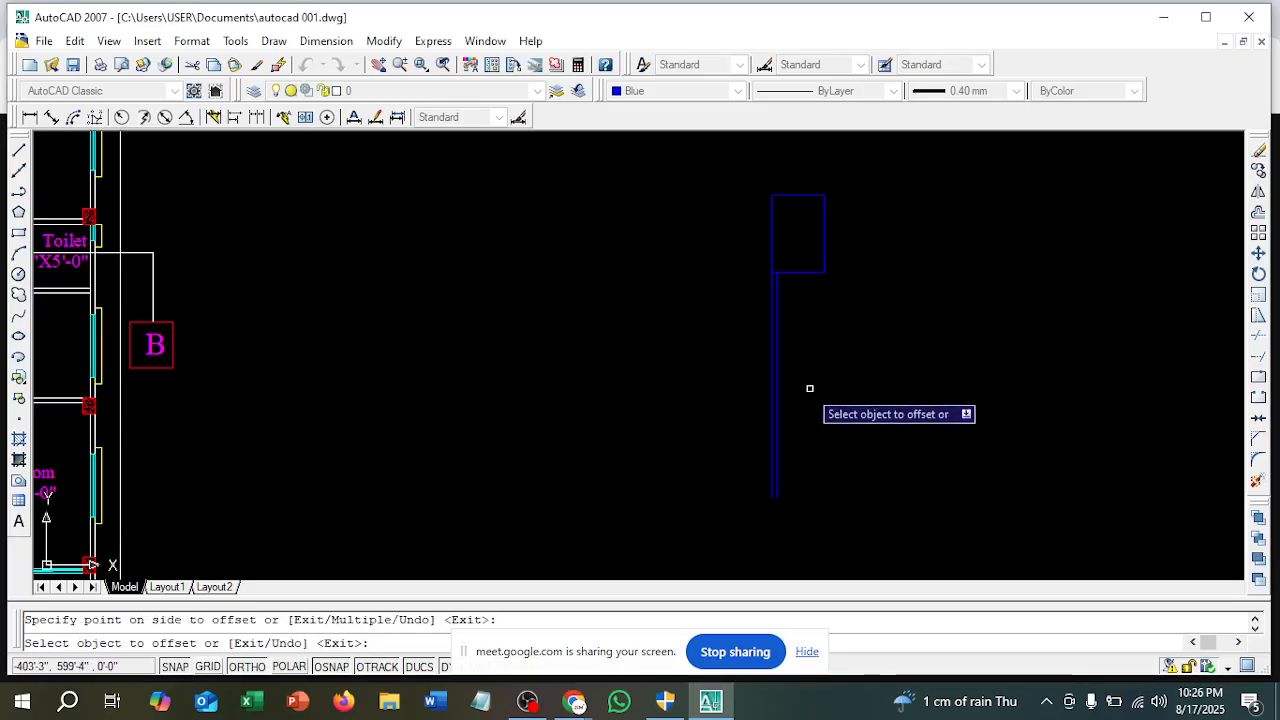
pyautogui.scroll(4, 781, 295)
pyautogui.press('Escape')
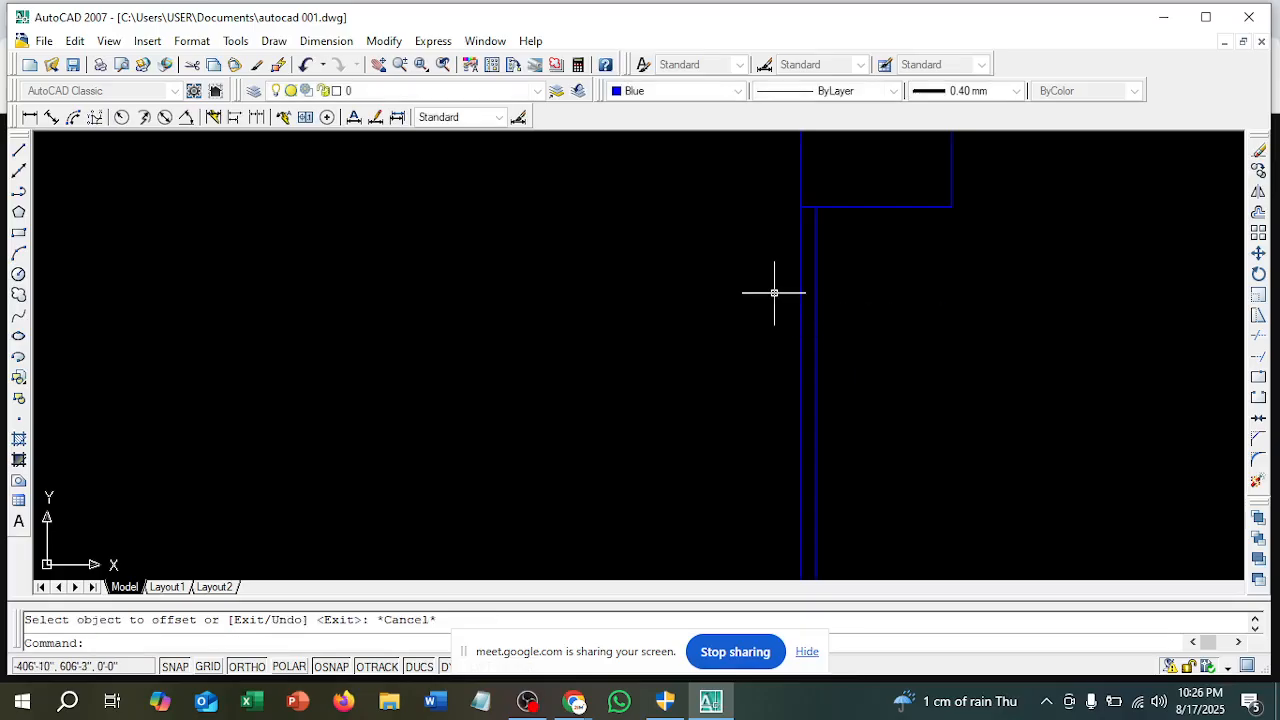
pyautogui.click(31, 117)
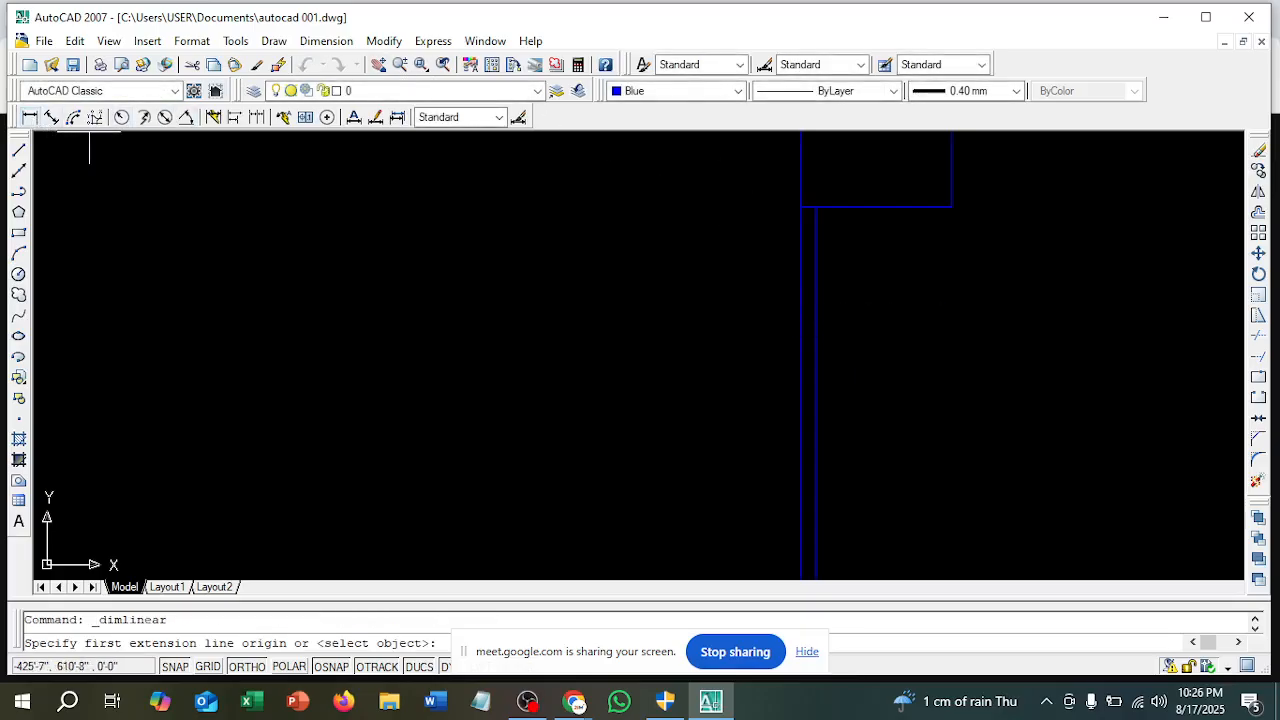
pyautogui.click(800, 207)
pyautogui.click(815, 207)
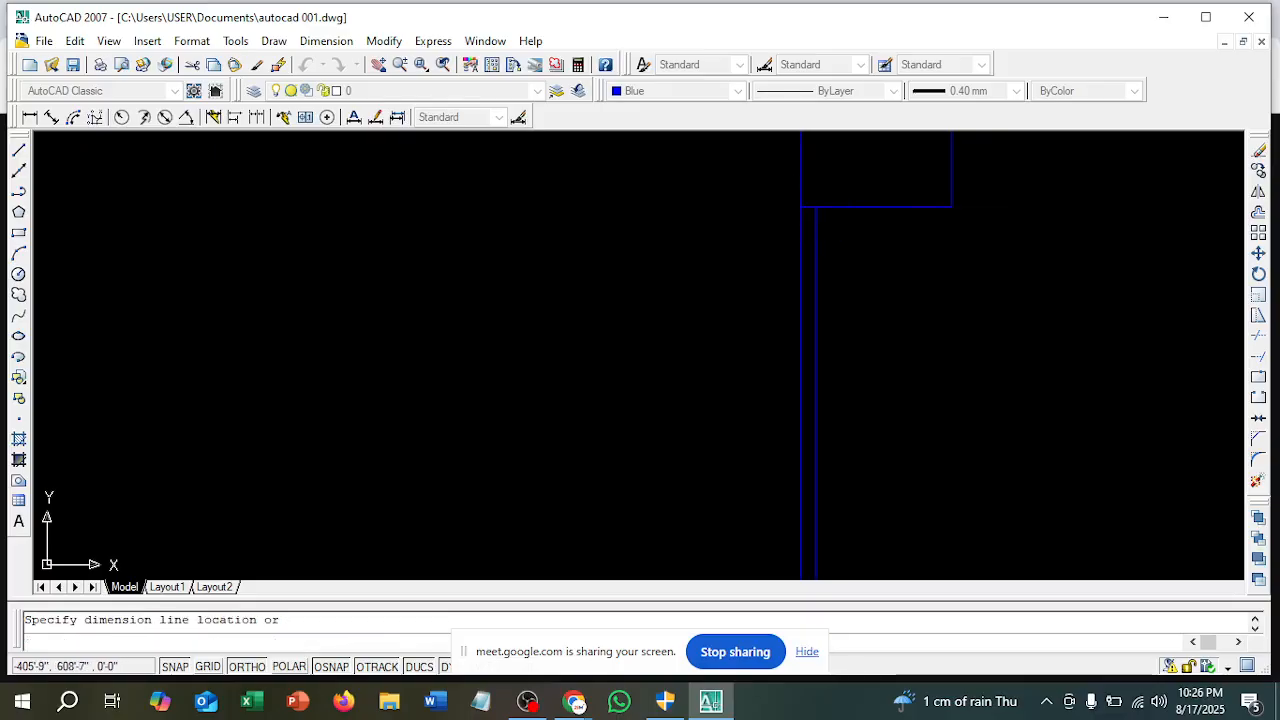
pyautogui.press('Escape')
# Compare the new pair of wall lines with the toilet's left wall and inner width dimension on the floor plan
pyautogui.scroll(-1, 720, 265)
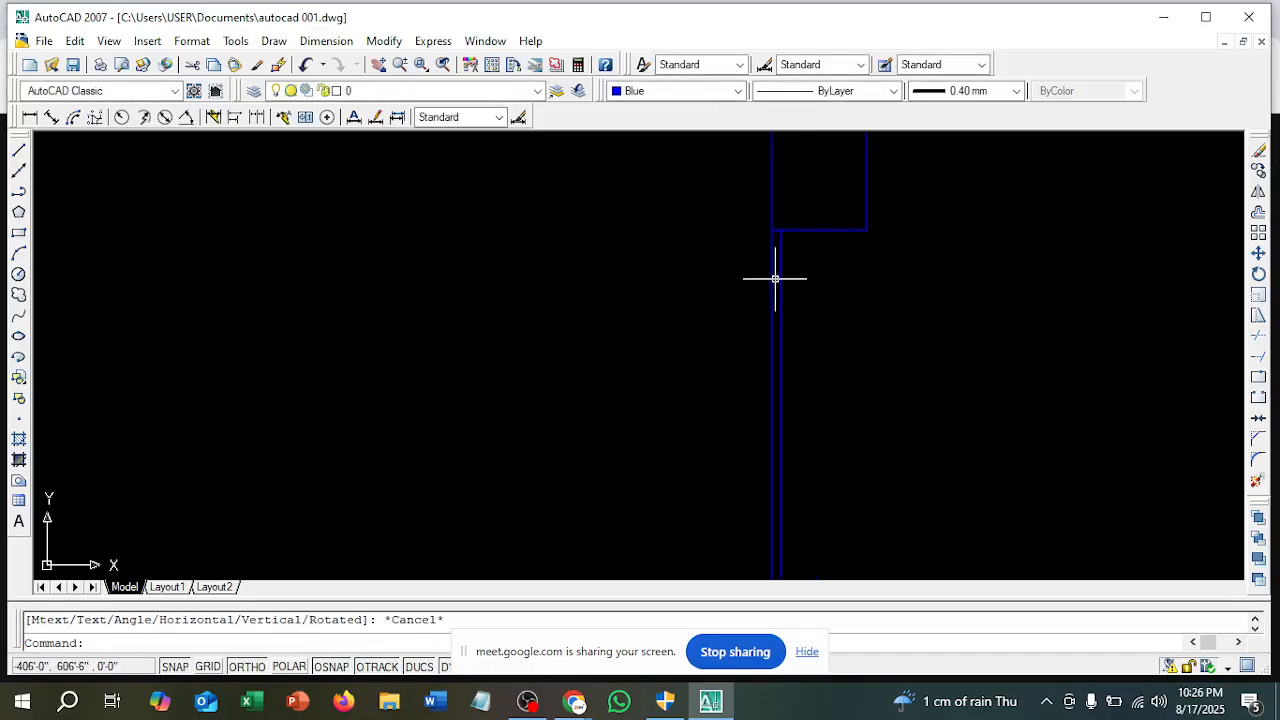
pyautogui.scroll(3, 778, 286)
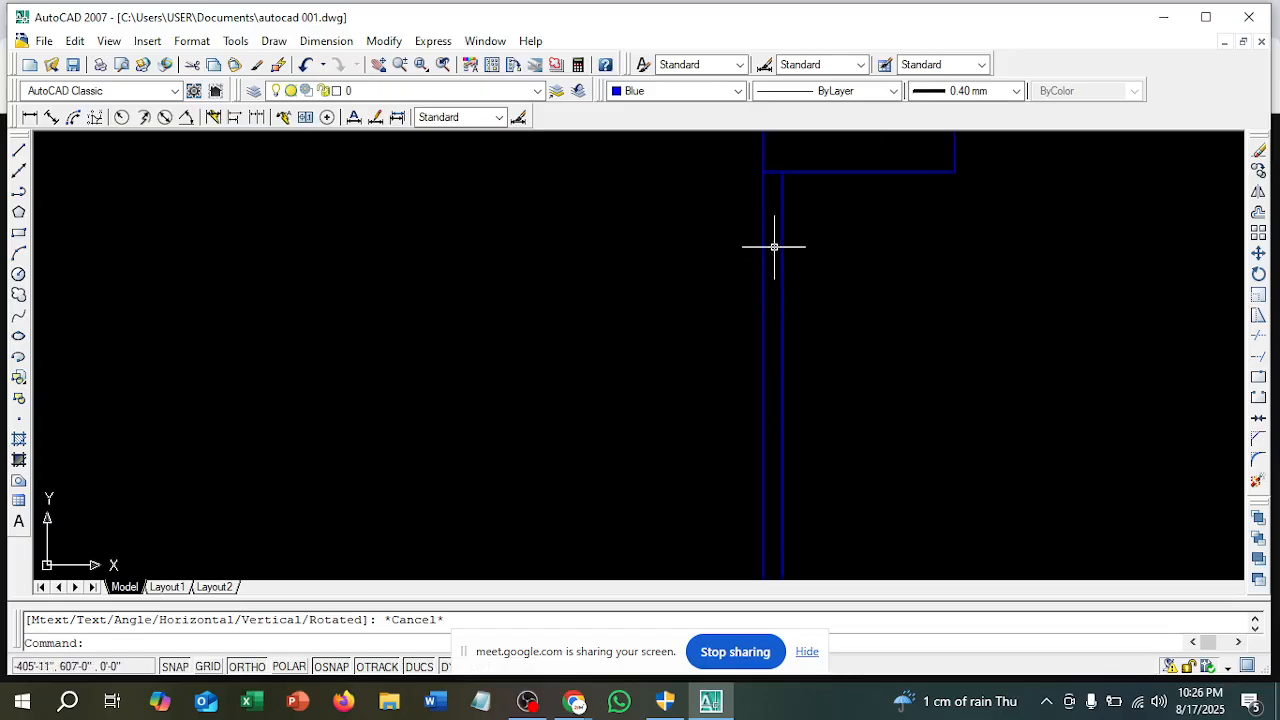
pyautogui.scroll(-2, 776, 286)
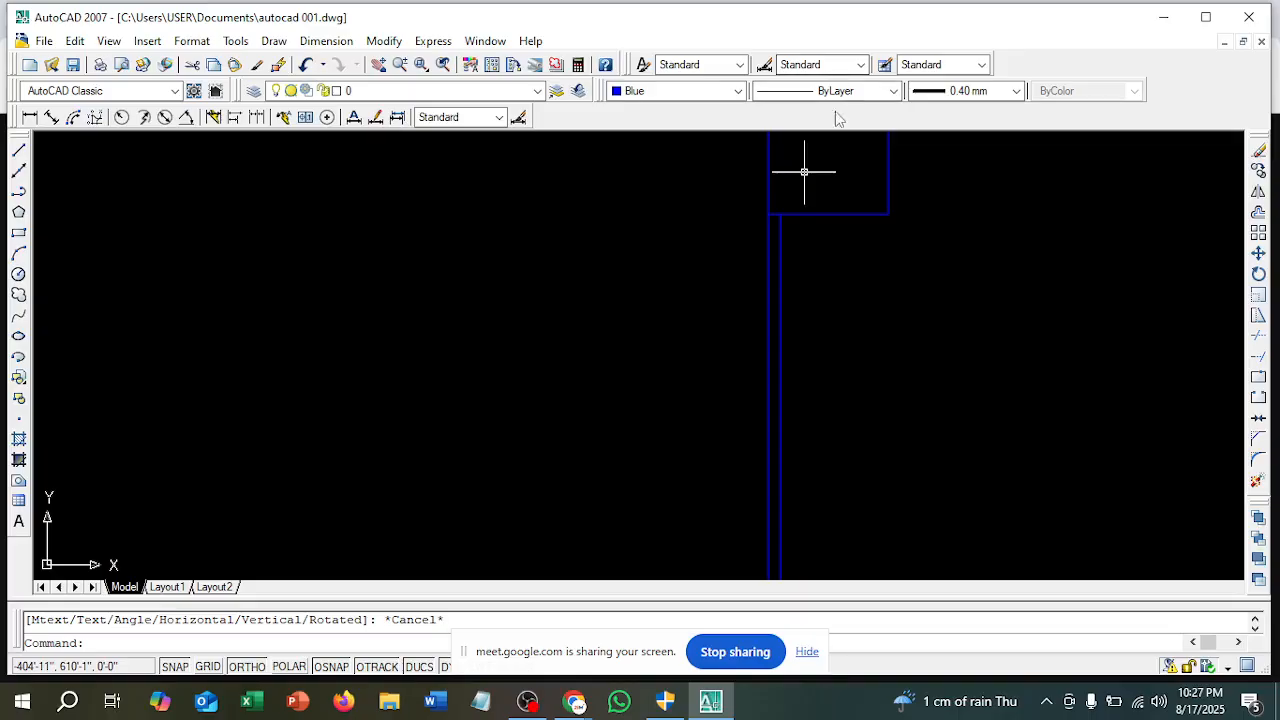
pyautogui.scroll(-3, 820, 257)
pyautogui.scroll(4, 820, 256)
pyautogui.scroll(-3, 836, 257)
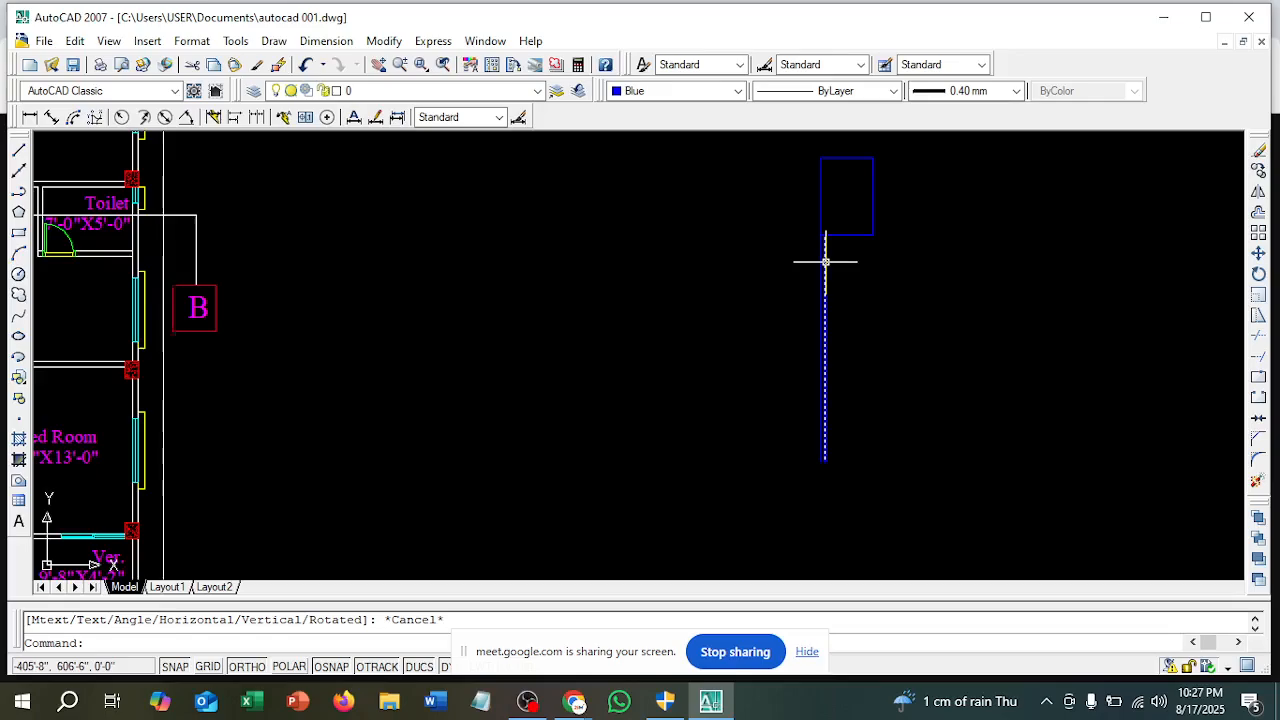
pyautogui.scroll(-4, 880, 265)
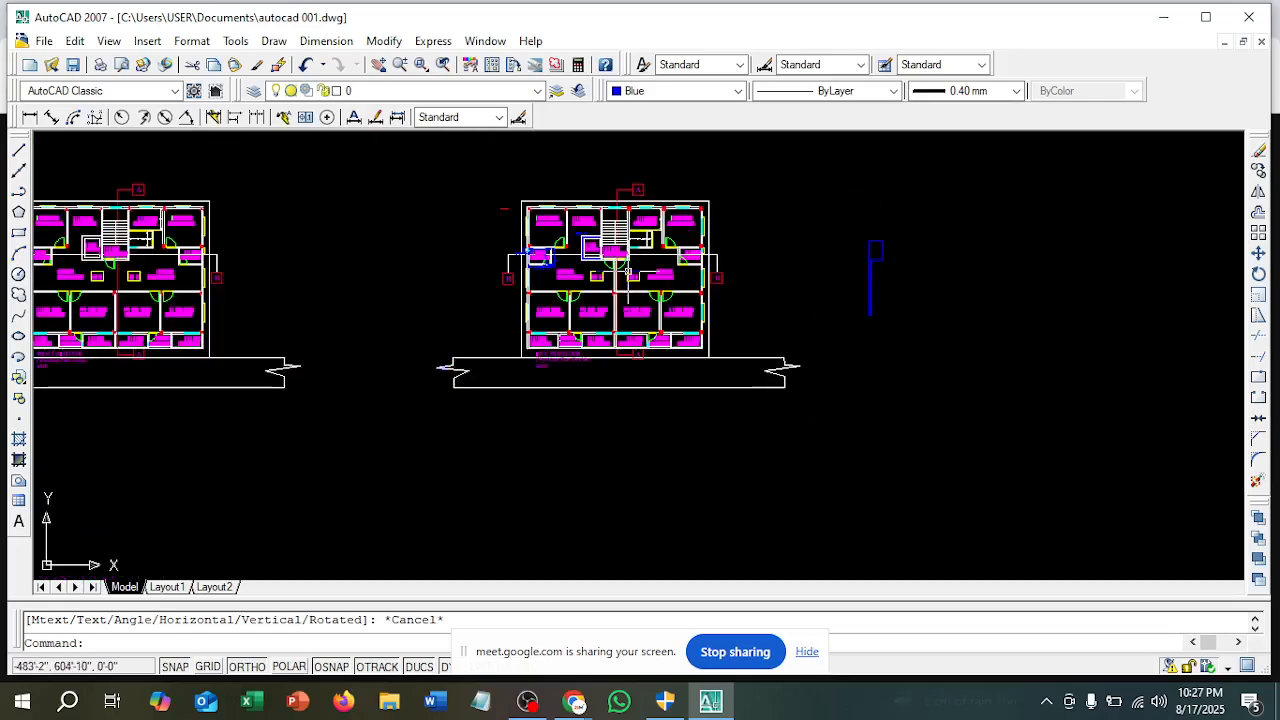
pyautogui.scroll(8, 535, 255)
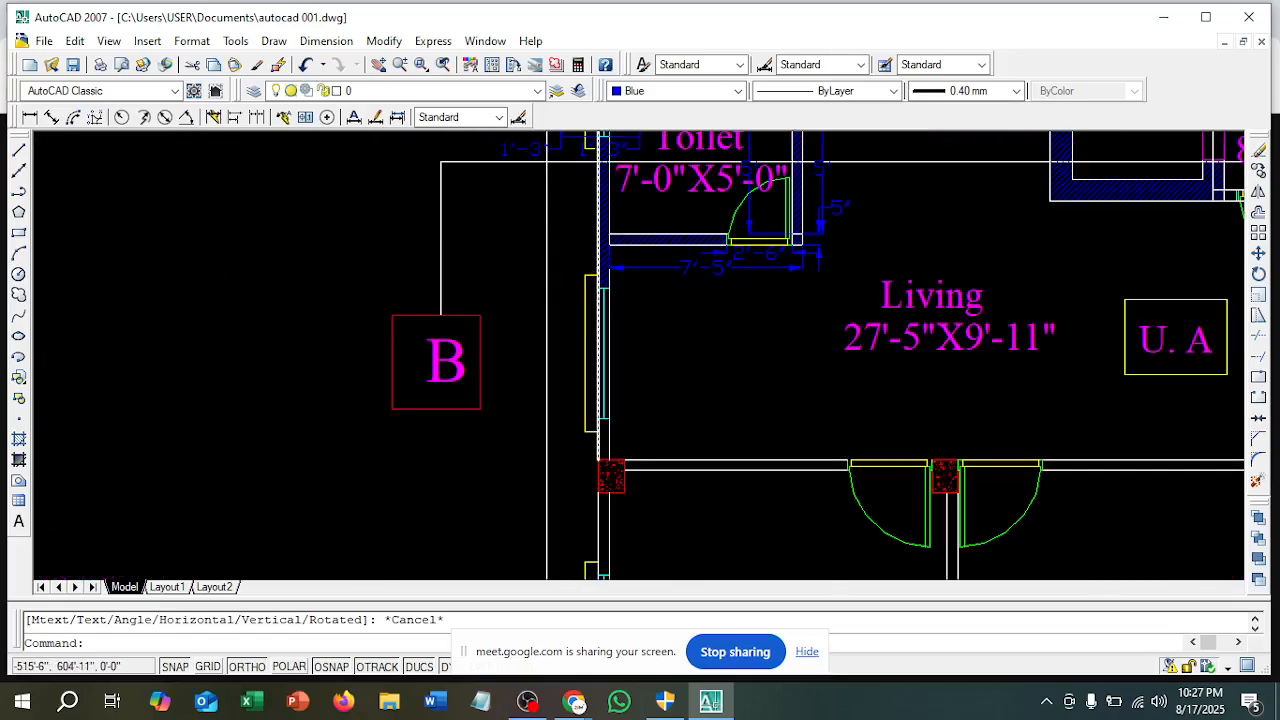
pyautogui.scroll(-6, 590, 285)
pyautogui.scroll(7, 590, 285)
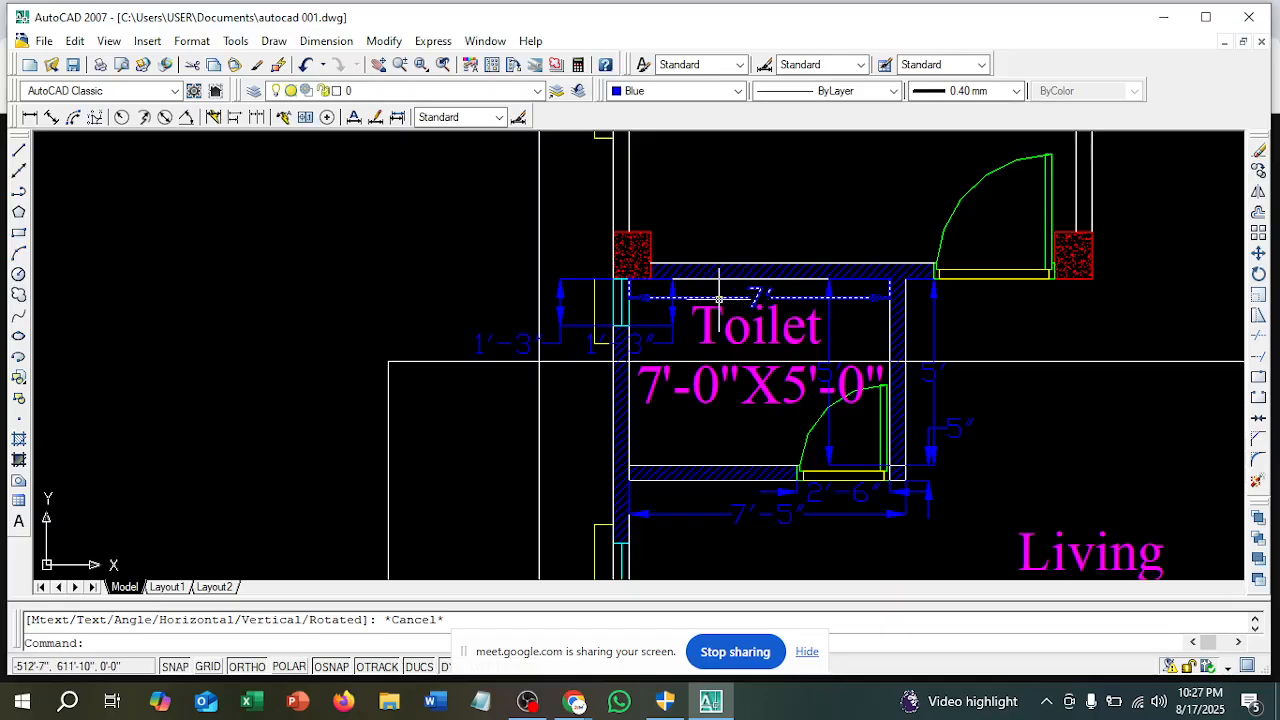
pyautogui.scroll(-10, 869, 338)
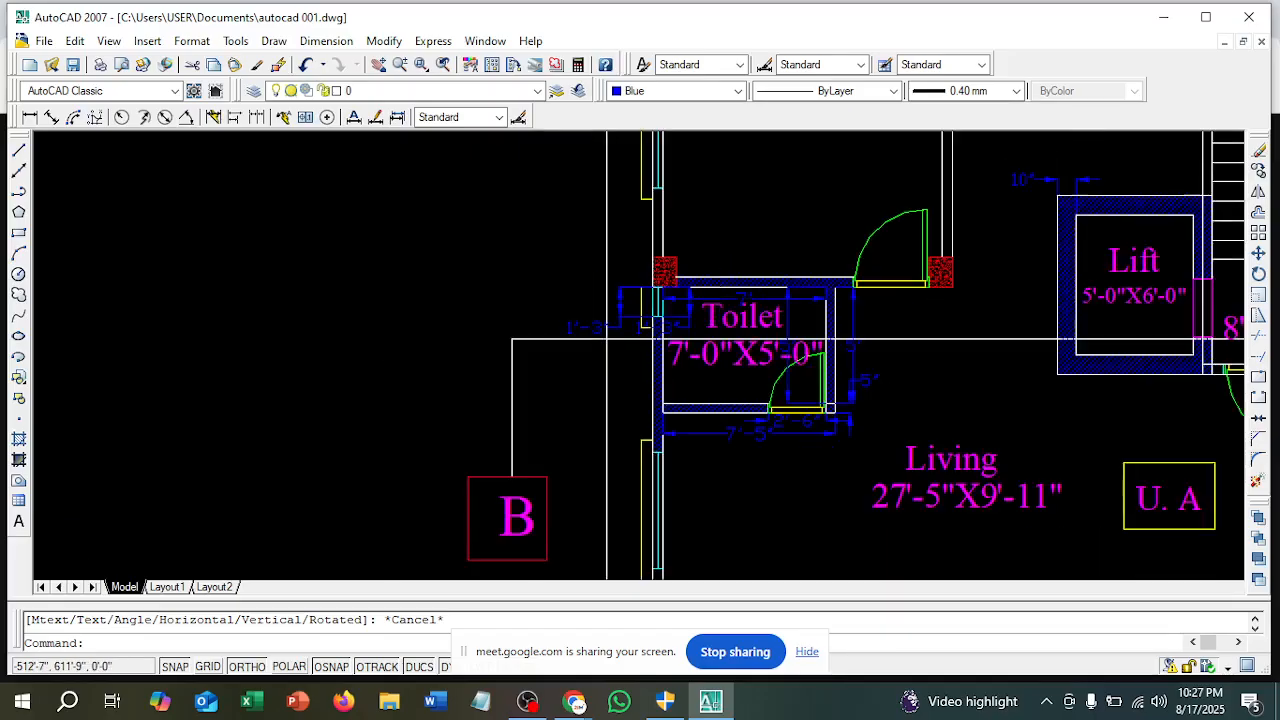
# Offset the inner wall line below the rectangle by 7' to the right to mark the toilet's inner width
pyautogui.scroll(8, 869, 338)
pyautogui.scroll(-4, 966, 309)
pyautogui.scroll(3, 876, 293)
pyautogui.scroll(2, 876, 293)
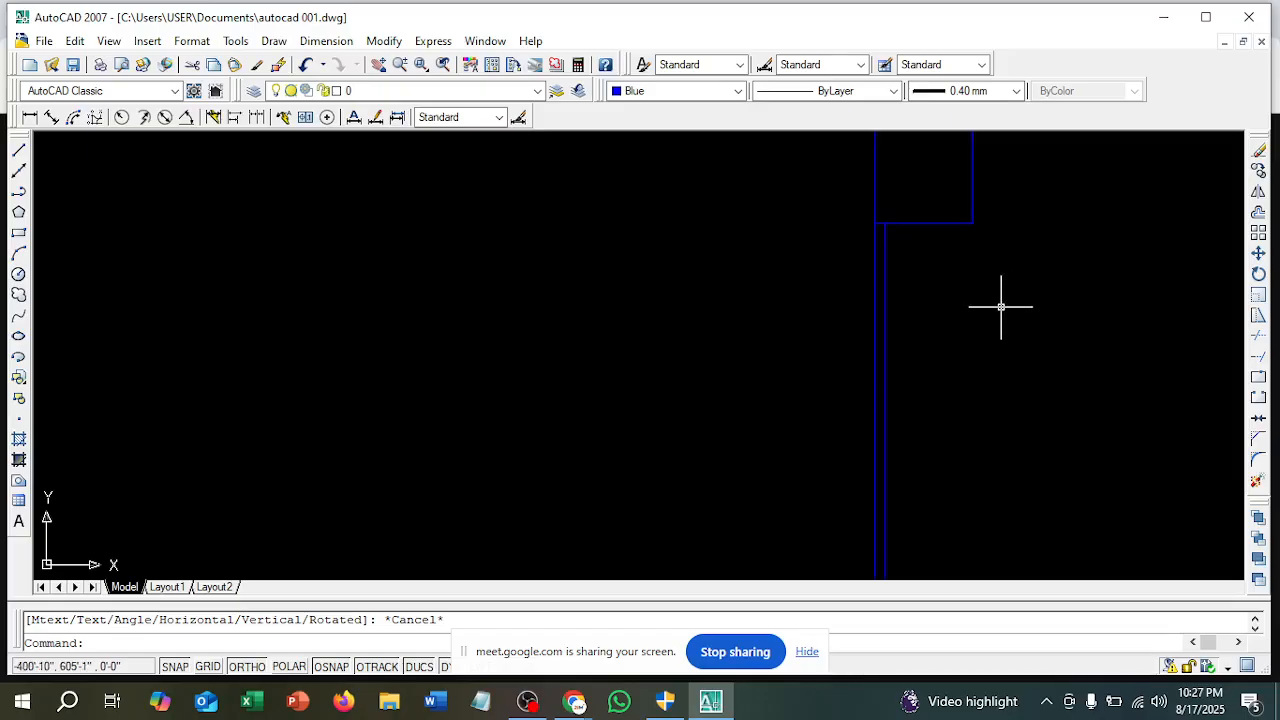
pyautogui.write('o')
pyautogui.press('Return')
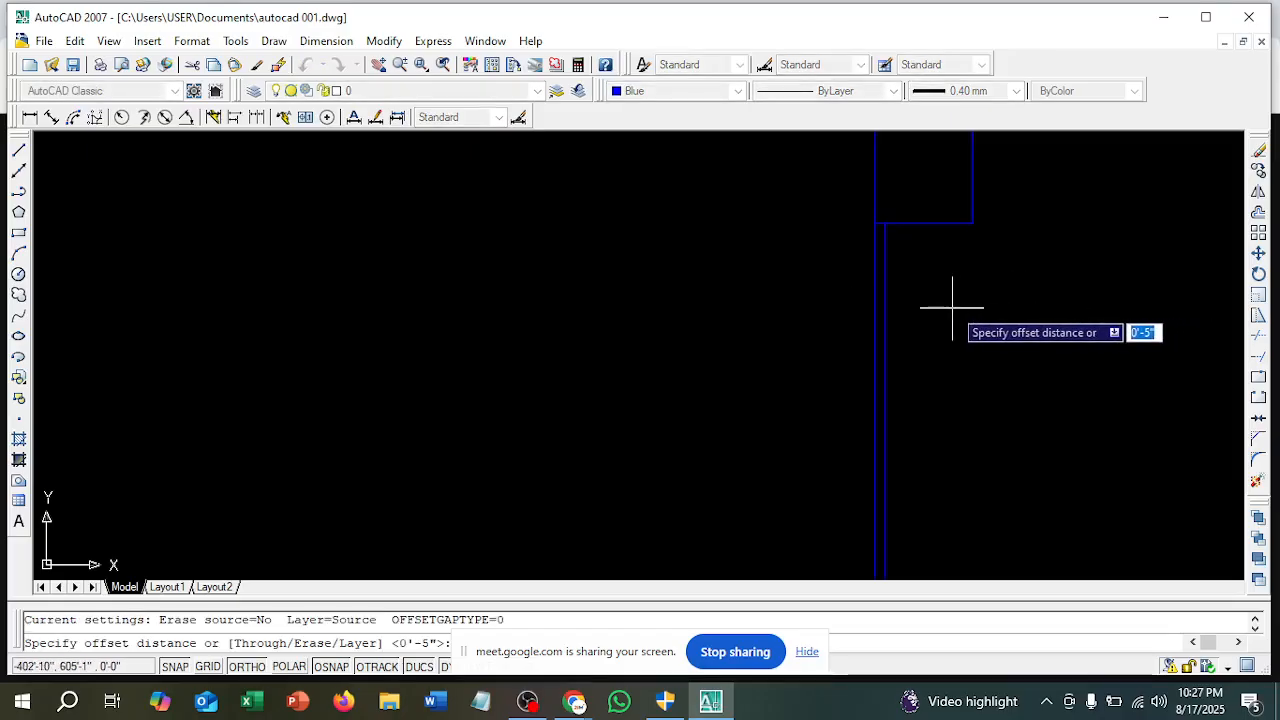
pyautogui.write('7')
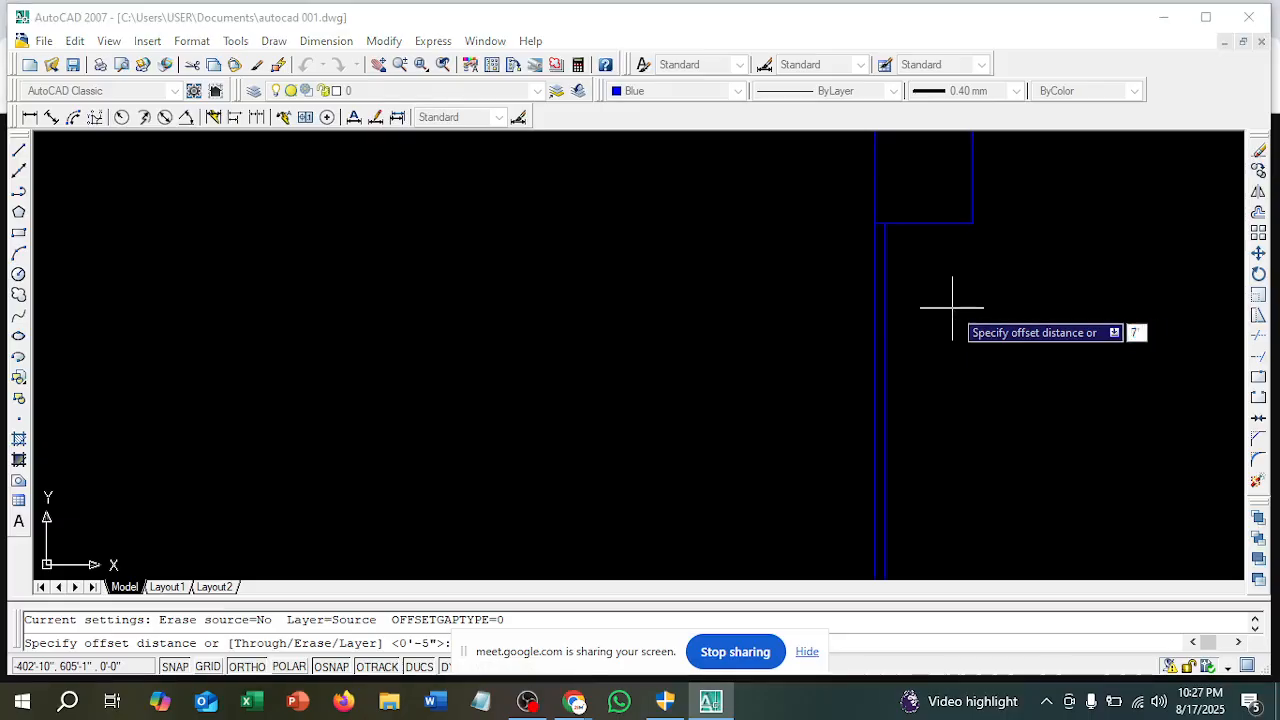
pyautogui.write("'")
pyautogui.press('Return')
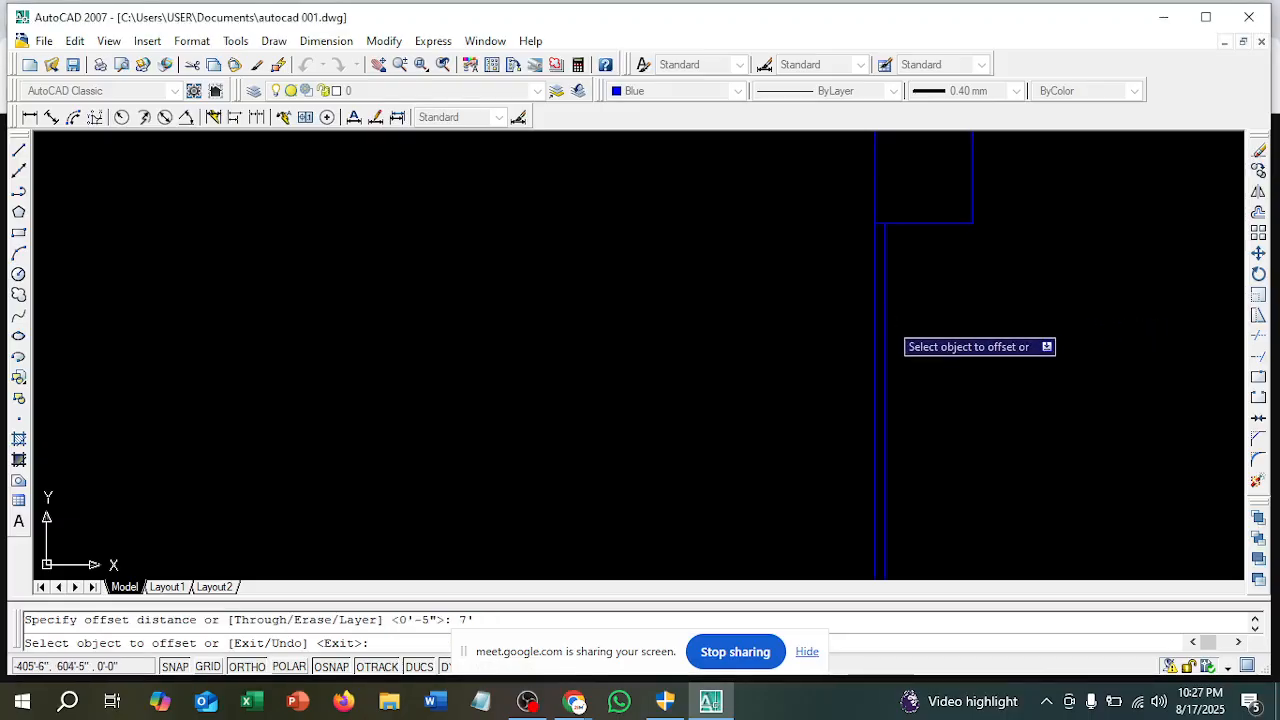
pyautogui.click(885, 324)
pyautogui.click(998, 326)
pyautogui.scroll(-1, 468, 327)
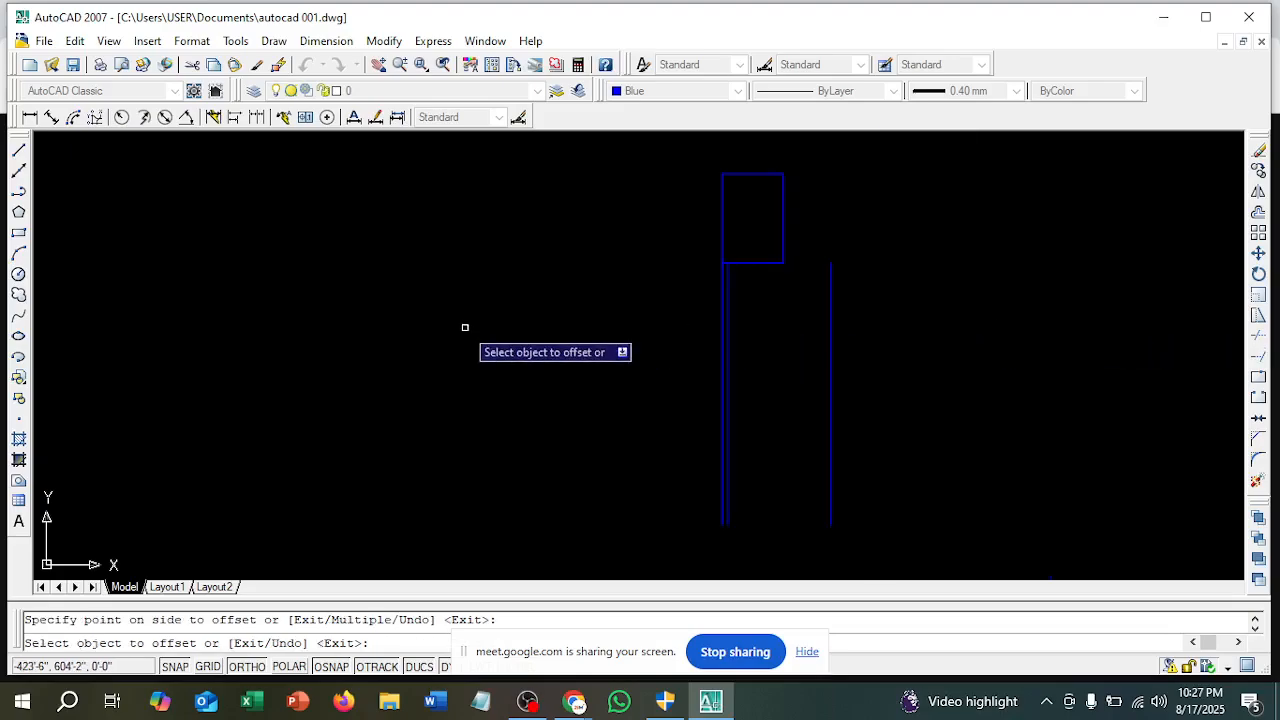
# Offset the line marking the toilet's 7' inner width by 5" to its right to form the right wall's thickness
pyautogui.scroll(1, 821, 330)
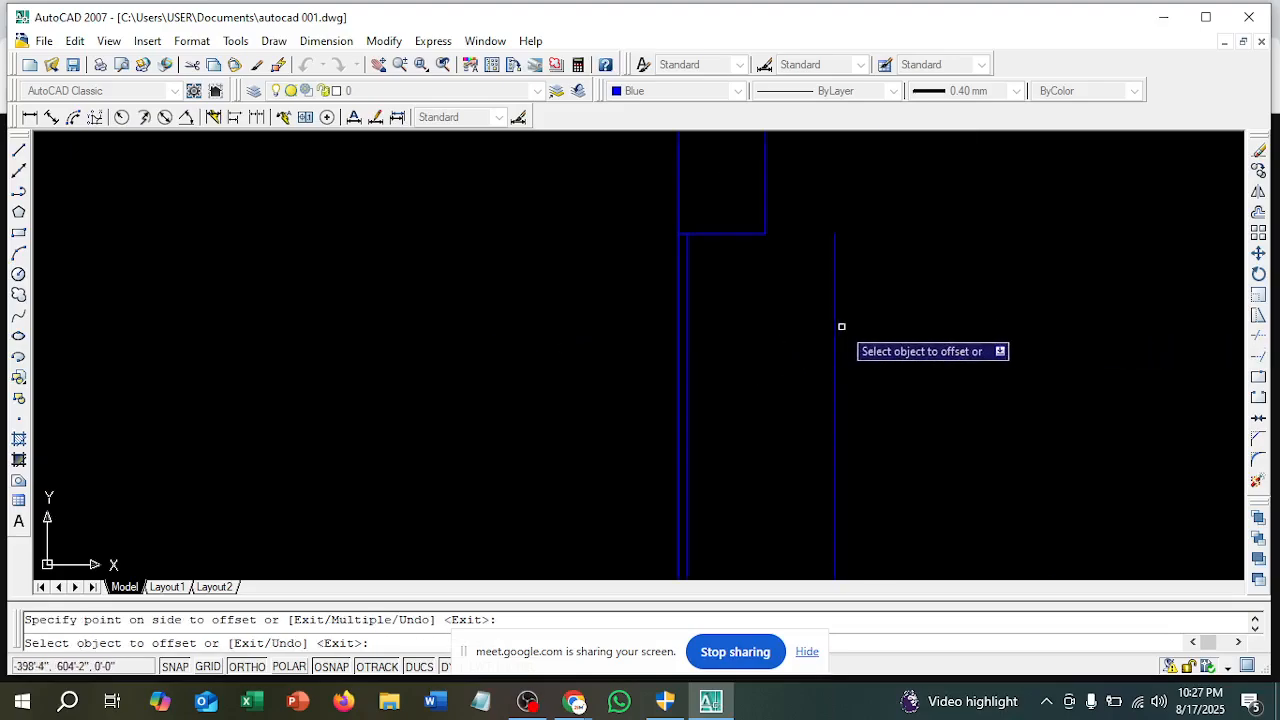
pyautogui.scroll(-2, 956, 306)
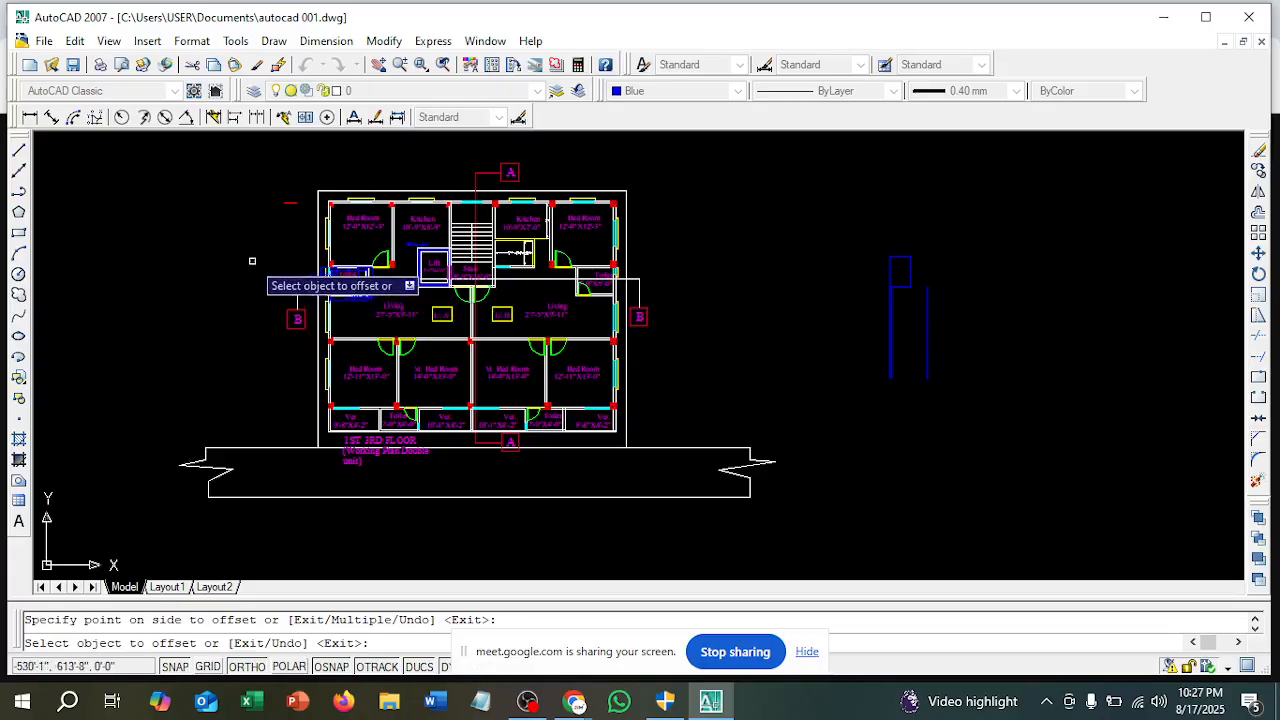
pyautogui.scroll(4, 358, 272)
pyautogui.scroll(2, 358, 270)
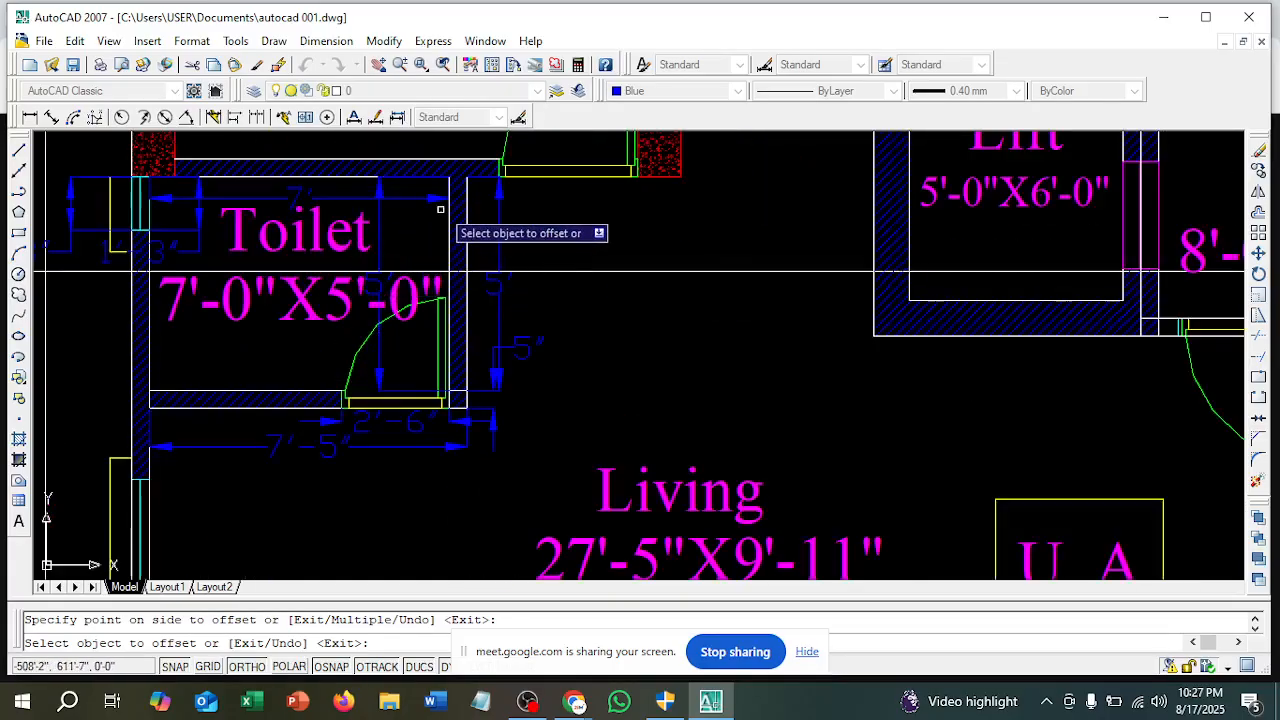
pyautogui.scroll(-6, 453, 208)
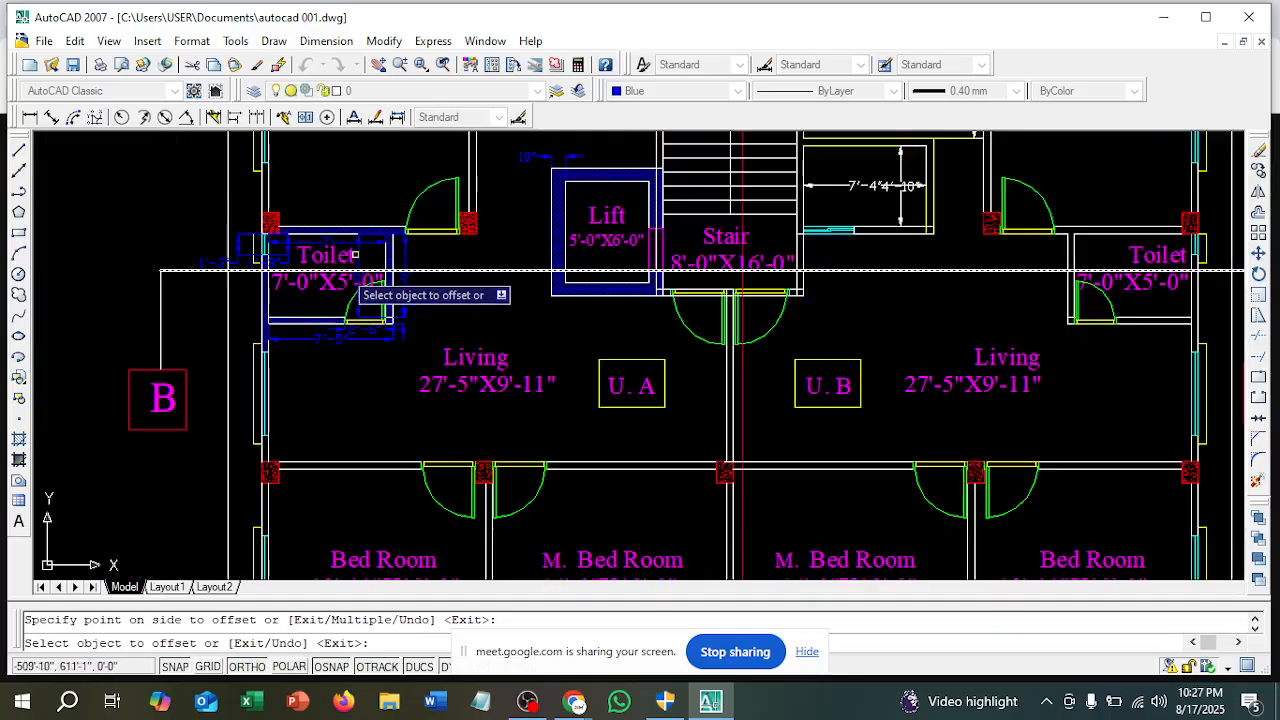
pyautogui.scroll(-4, 735, 300)
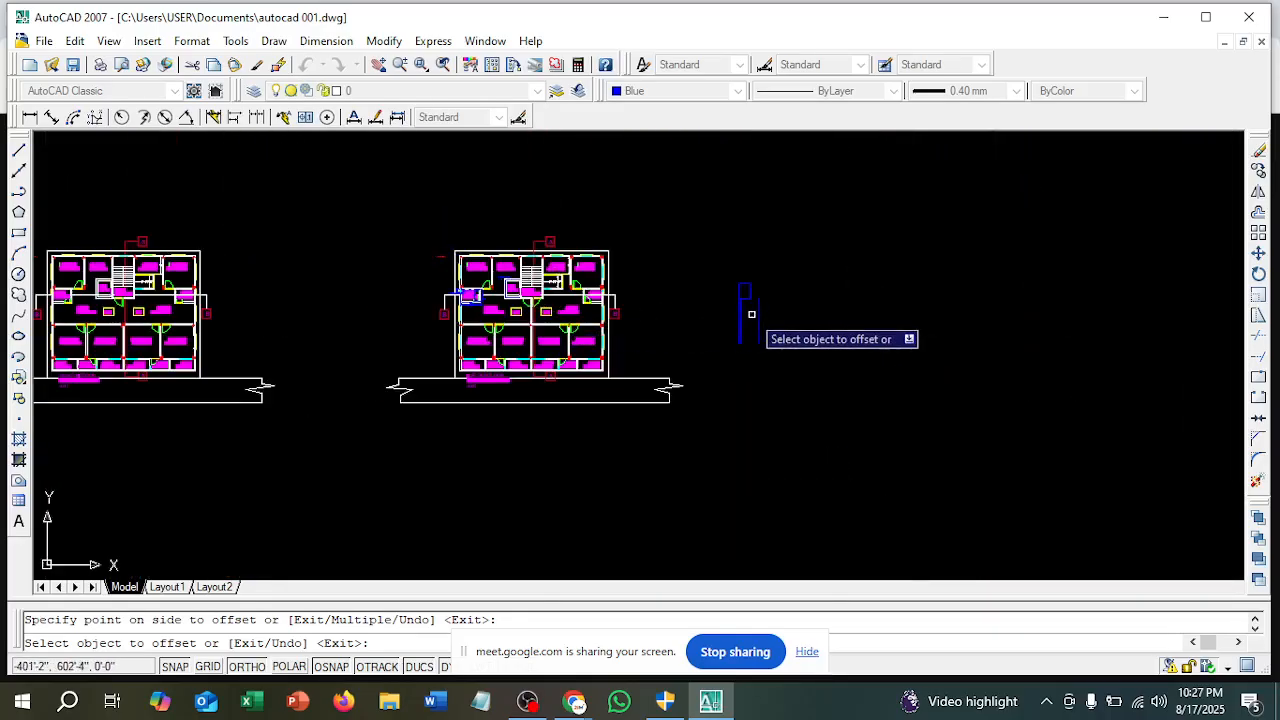
pyautogui.scroll(5, 760, 310)
pyautogui.press('Escape')
pyautogui.write('o')
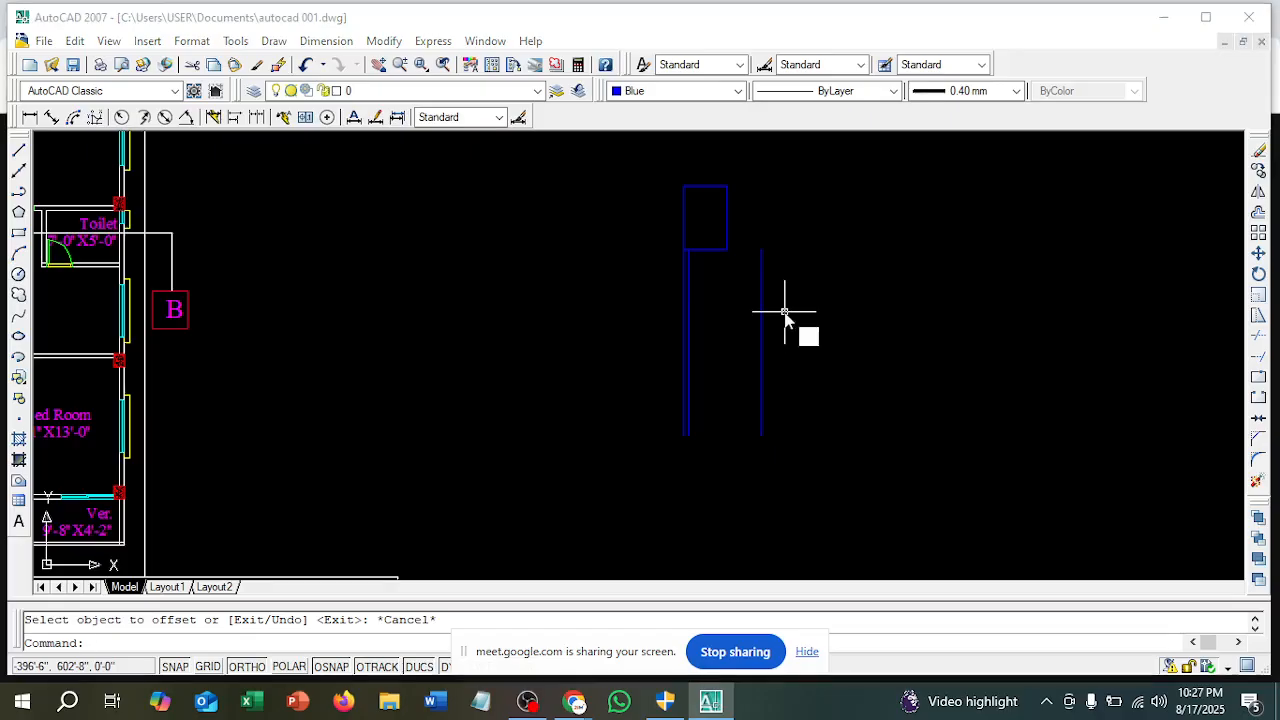
pyautogui.press('Return')
pyautogui.write('5')
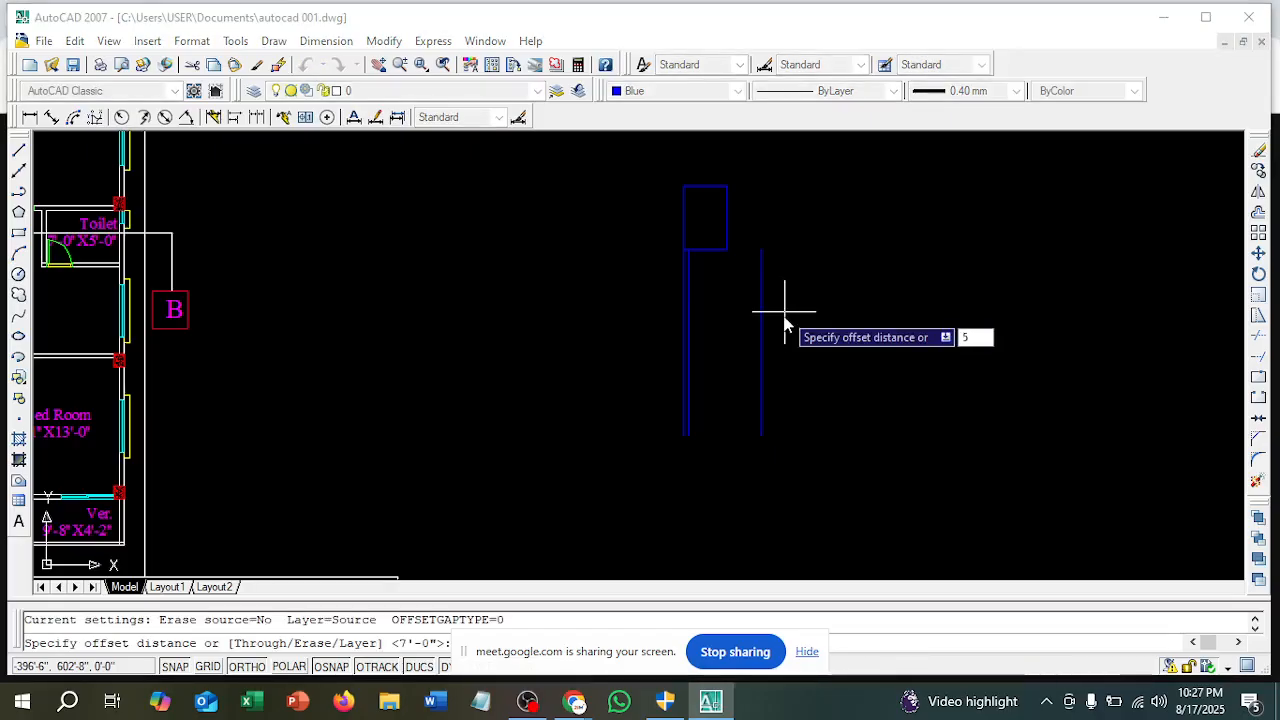
pyautogui.press('Return')
pyautogui.click(764, 310)
pyautogui.click(785, 310)
pyautogui.scroll(3, 748, 287)
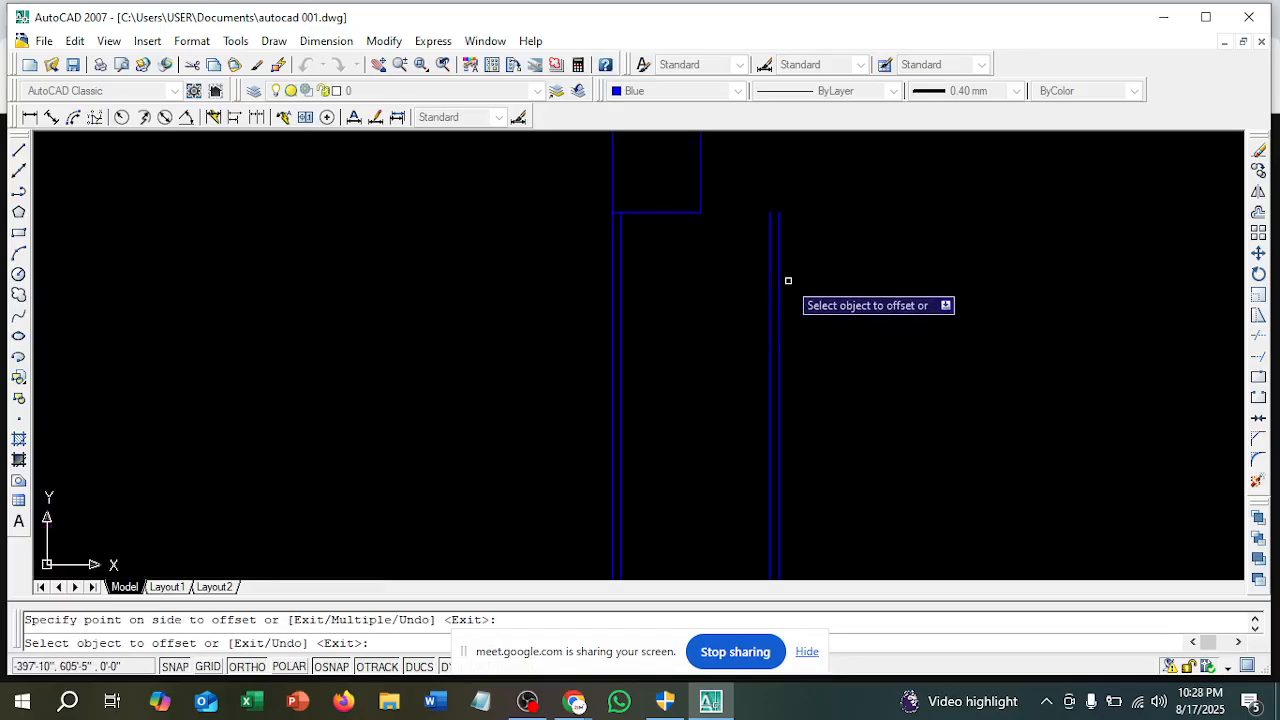
# Examine how the toilet's upper wall meets the column corner and right wall on the floor plan
pyautogui.scroll(-6, 880, 330)
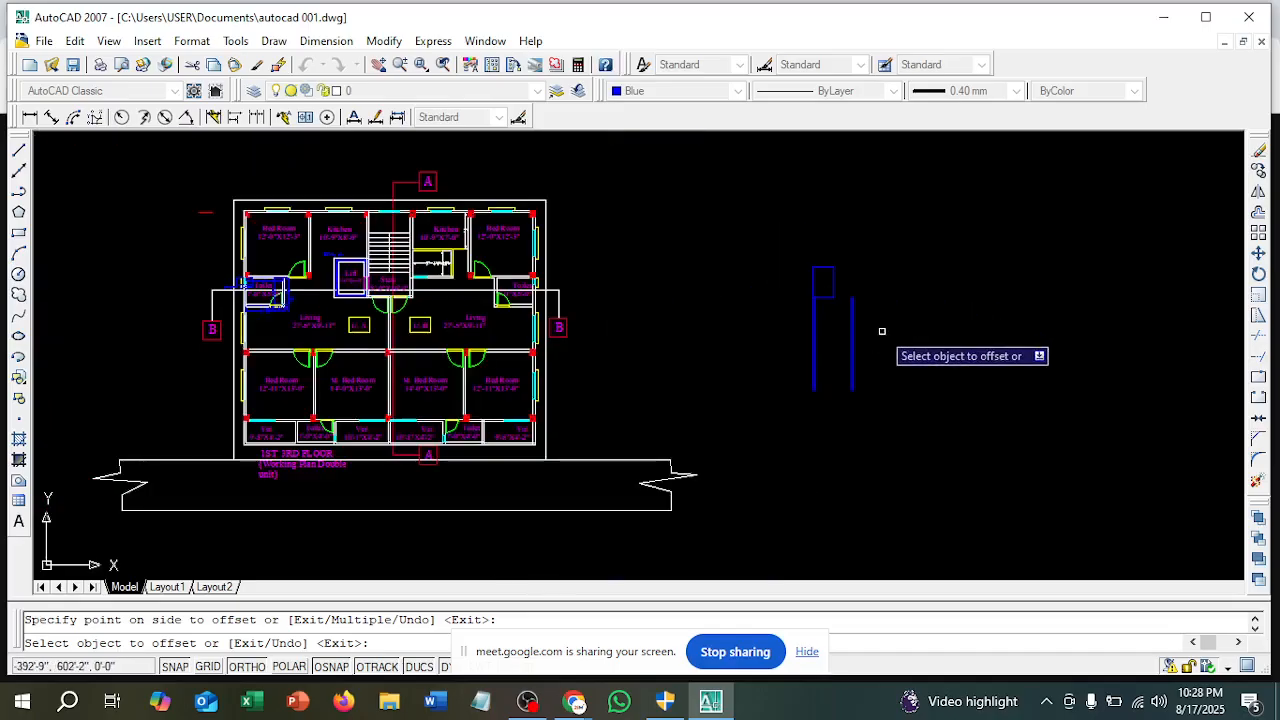
pyautogui.scroll(3, 803, 331)
pyautogui.scroll(-5, 877, 333)
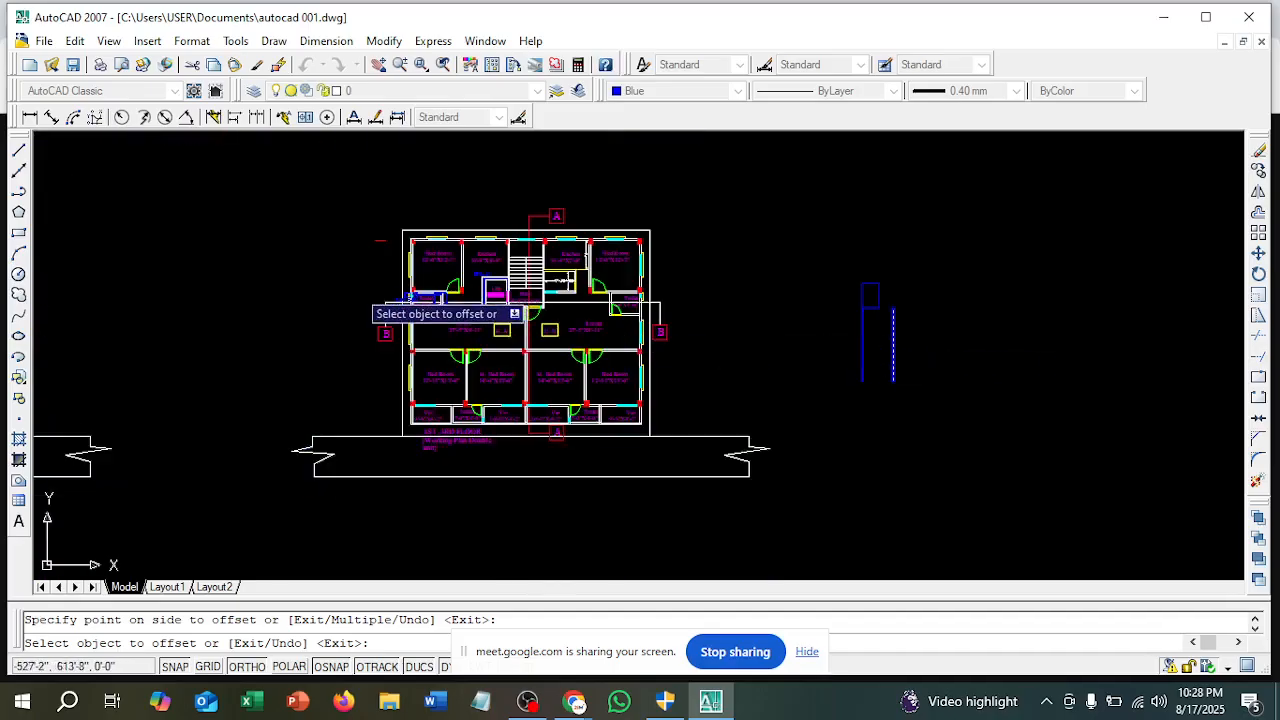
pyautogui.scroll(7, 365, 290)
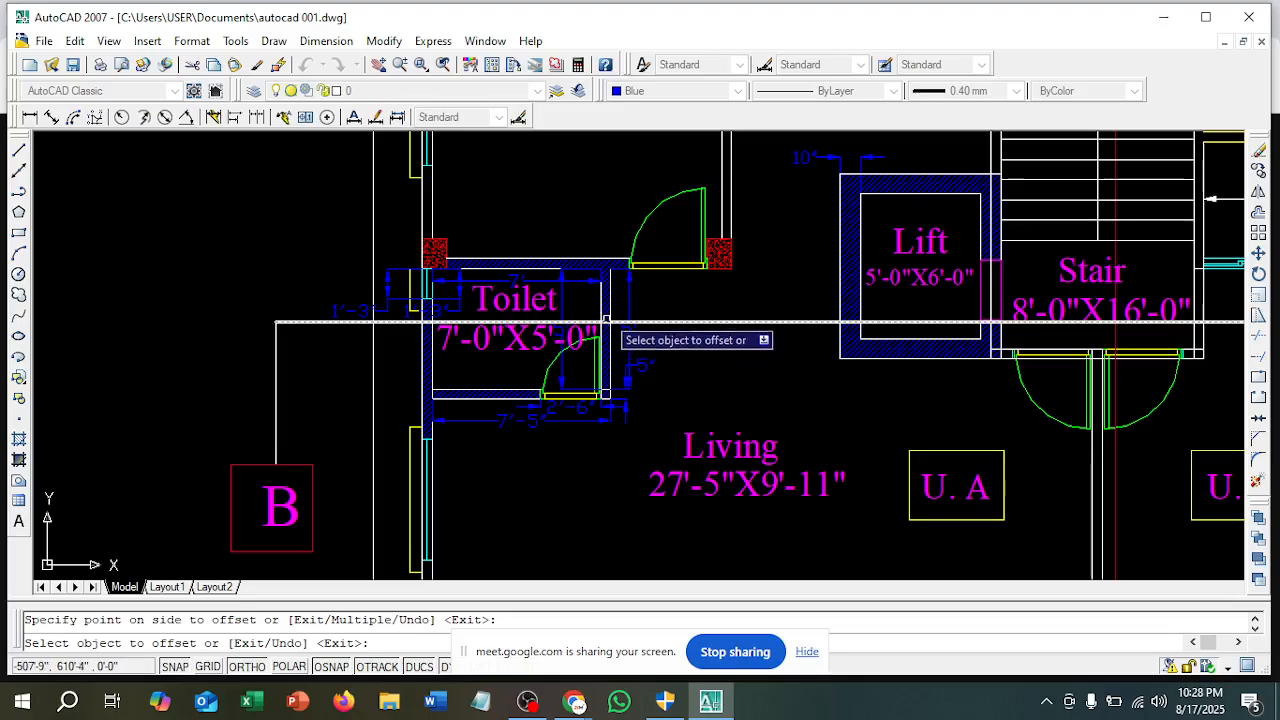
pyautogui.scroll(4, 571, 289)
pyautogui.scroll(-2, 549, 323)
pyautogui.scroll(1, 410, 287)
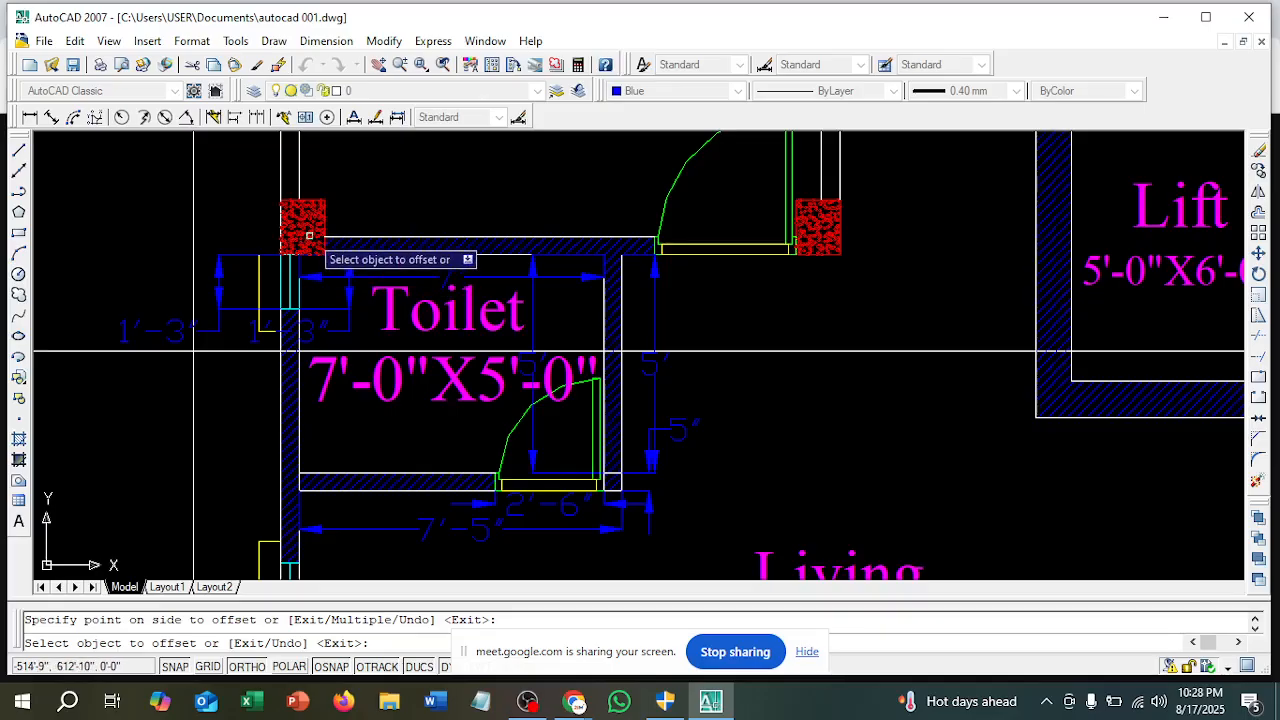
pyautogui.scroll(5, 325, 255)
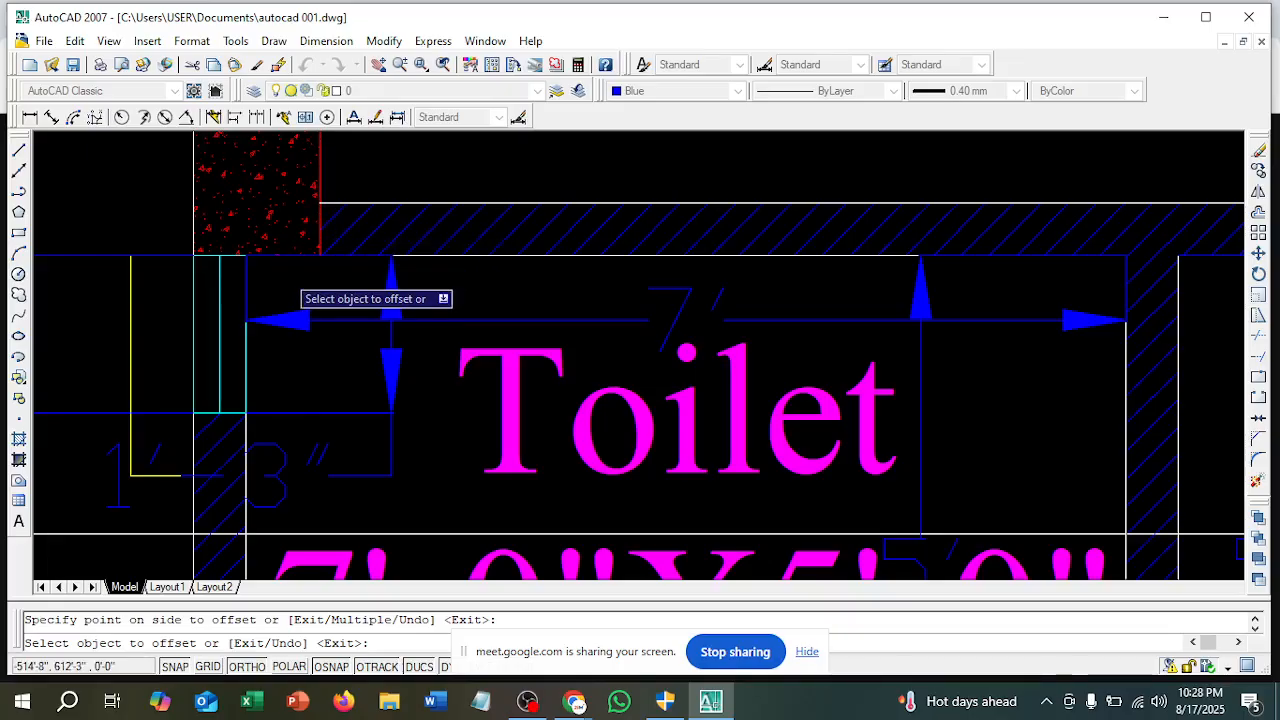
pyautogui.scroll(-4, 285, 276)
pyautogui.scroll(-5, 420, 300)
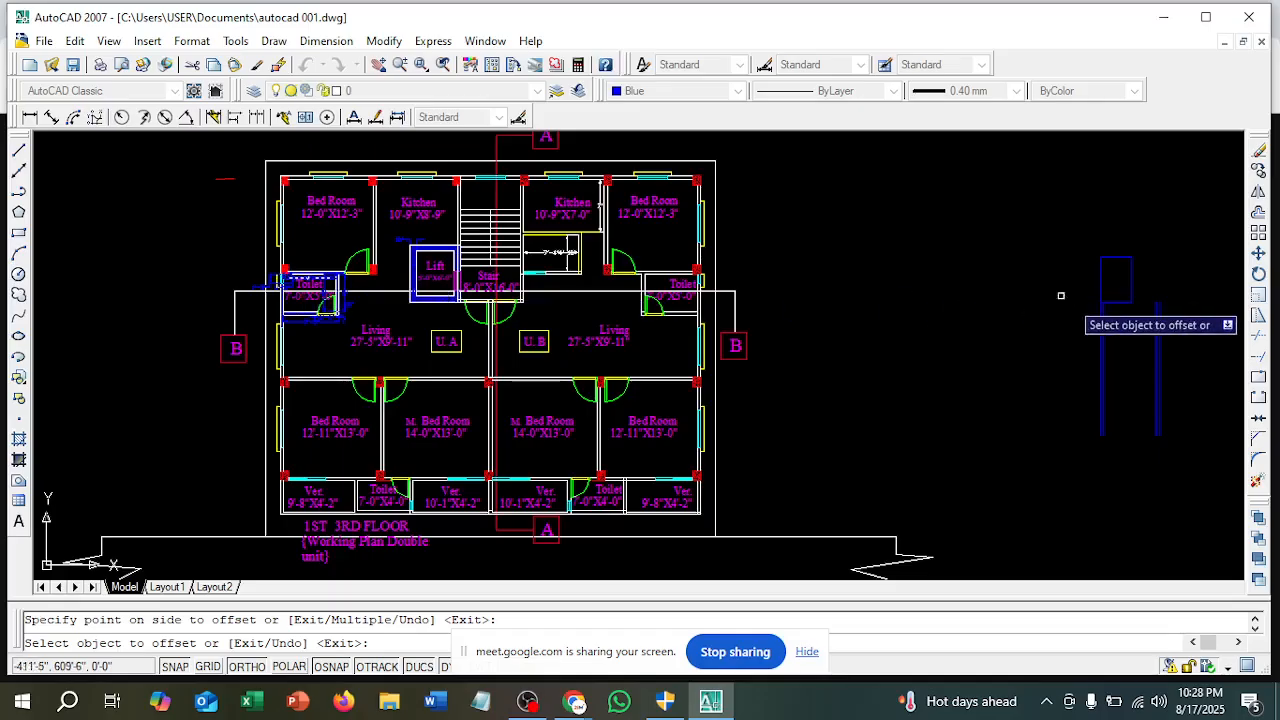
# Draw a horizontal line about 6' long from the column rectangle's lower-right corner rightward past the right wall lines
pyautogui.scroll(4, 1095, 312)
pyautogui.moveTo(1095, 312); pyautogui.dragTo(934, 321, button='middle')
pyautogui.press('Escape')
pyautogui.write('l')
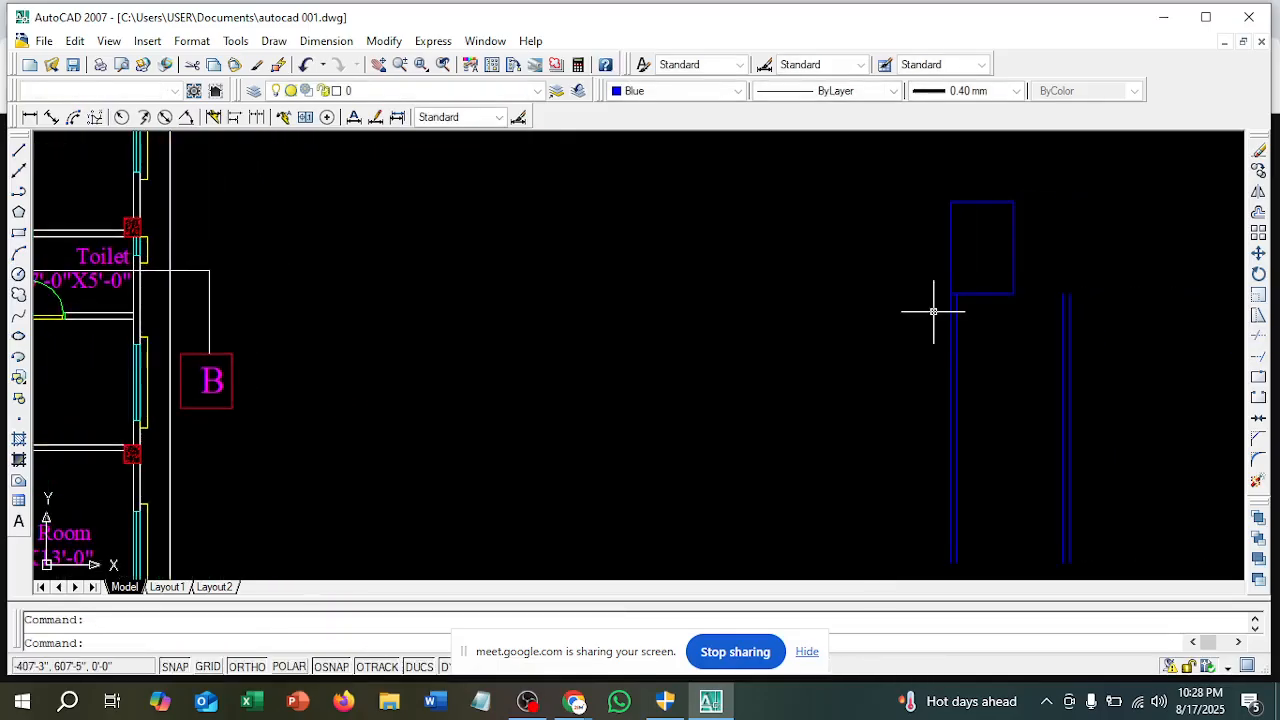
pyautogui.press('Return')
pyautogui.scroll(2, 1013, 294)
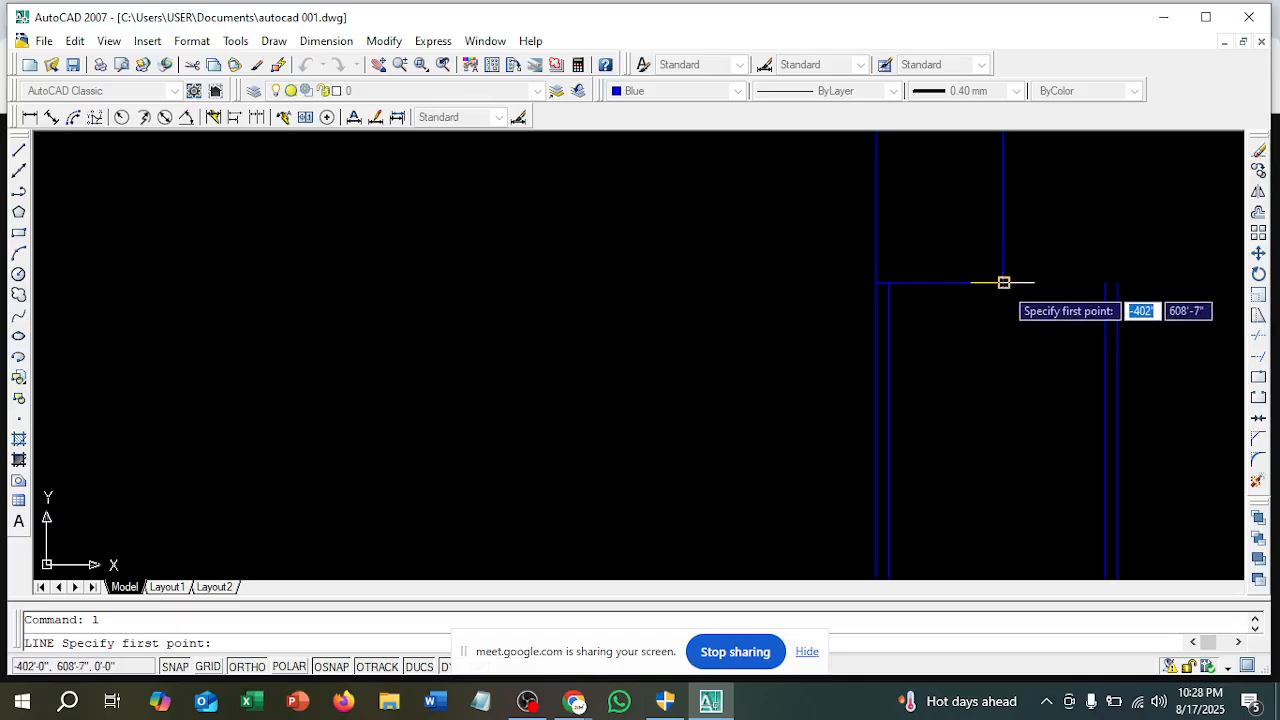
pyautogui.click(1003, 282)
pyautogui.click(1194, 282)
pyautogui.press('Escape')
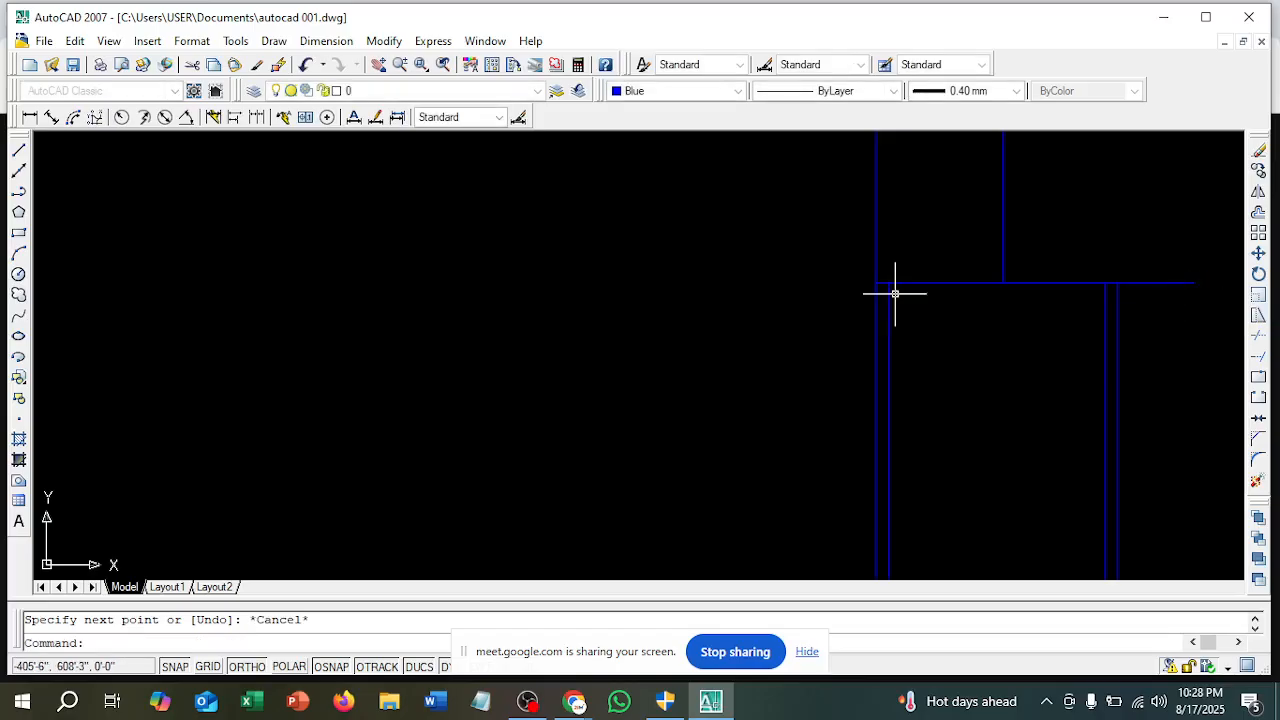
# Offset the horizontal line beside the column rectangle upward by 5" to form the upper wall's thickness
pyautogui.scroll(-3, 500, 277)
pyautogui.scroll(3, 706, 277)
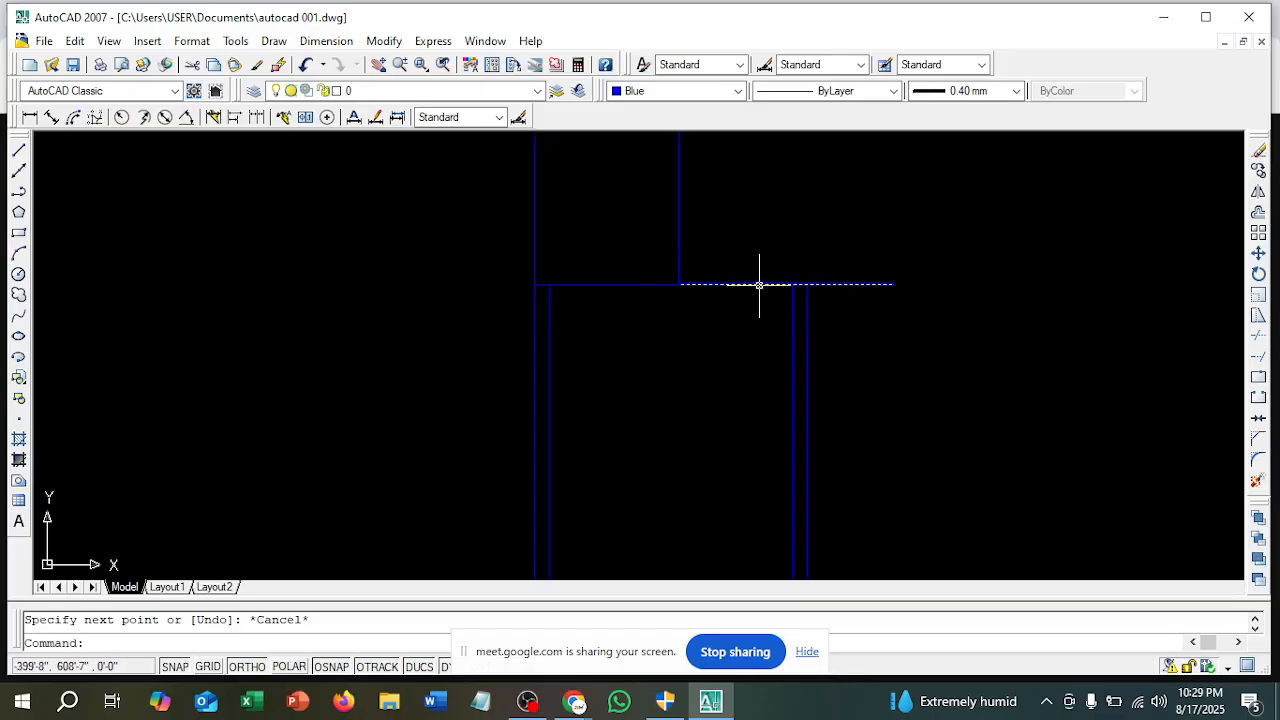
pyautogui.write('o')
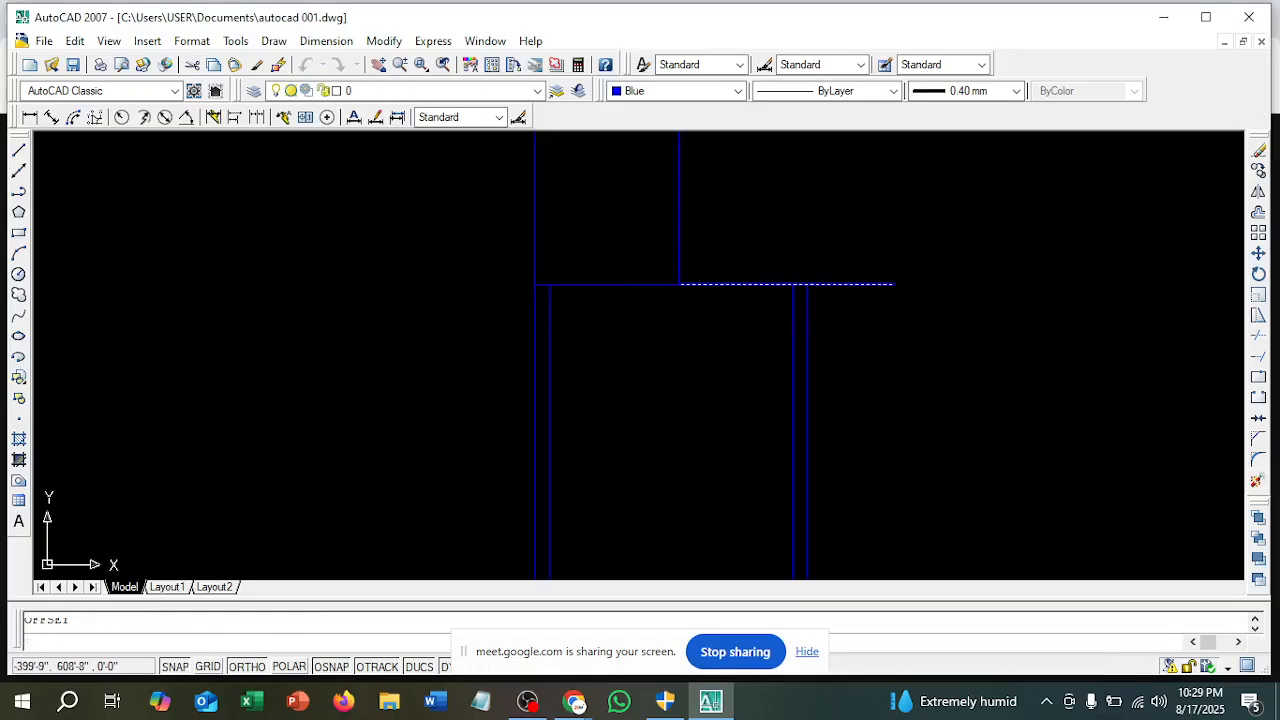
pyautogui.press('Return')
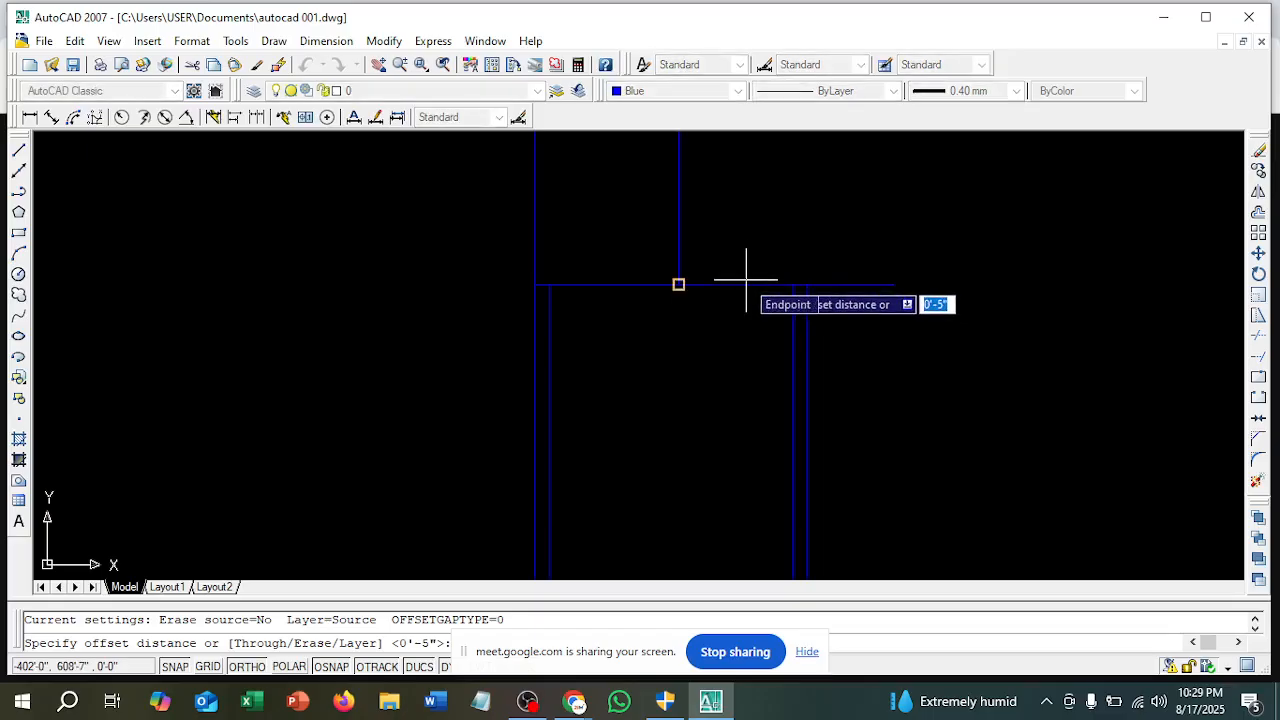
pyautogui.press('Return')
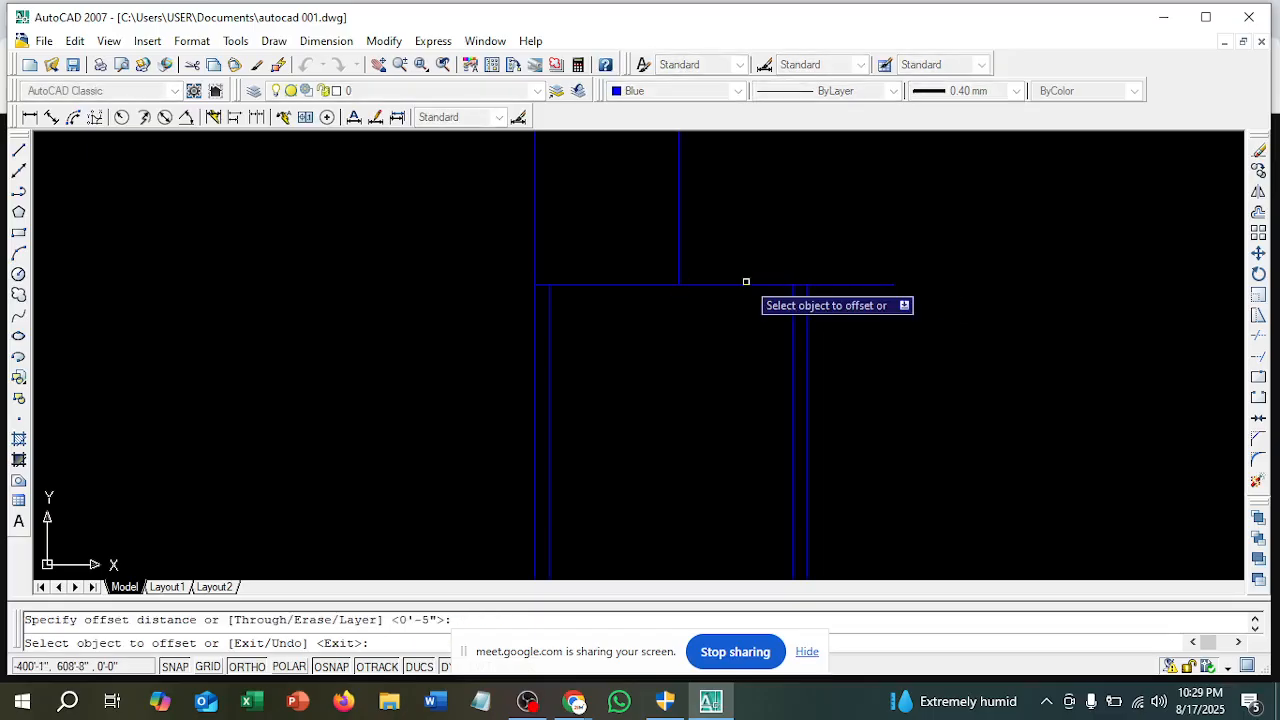
pyautogui.click(746, 285)
pyautogui.click(729, 231)
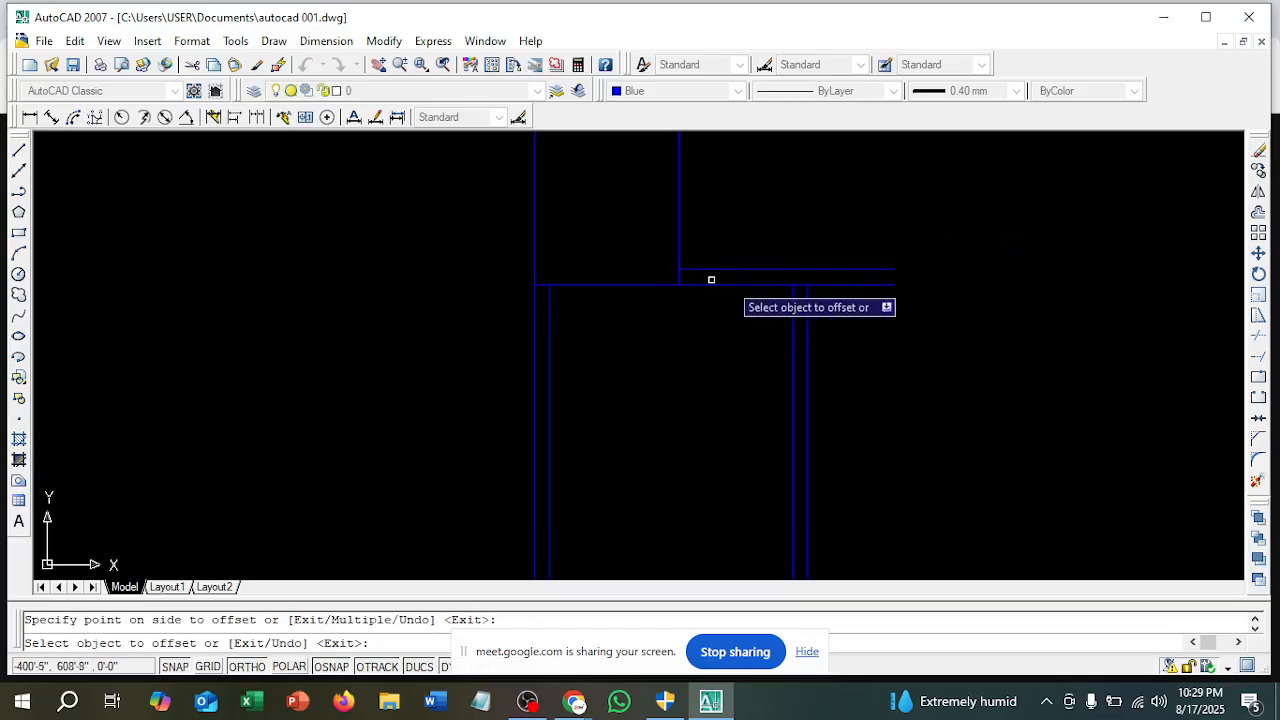
# Examine the toilet's upper and lower walls and its inner height dimension on the floor plan
pyautogui.scroll(-4, 760, 290)
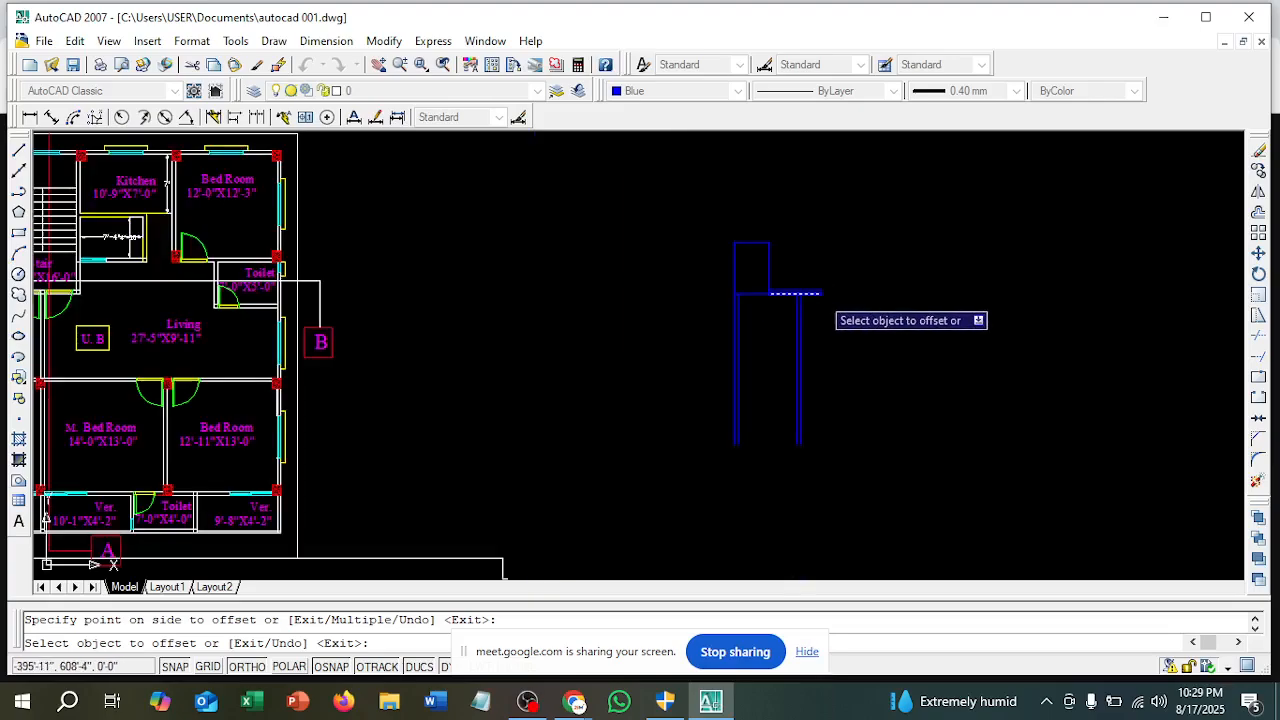
pyautogui.scroll(1, 800, 287)
pyautogui.scroll(-3, 800, 296)
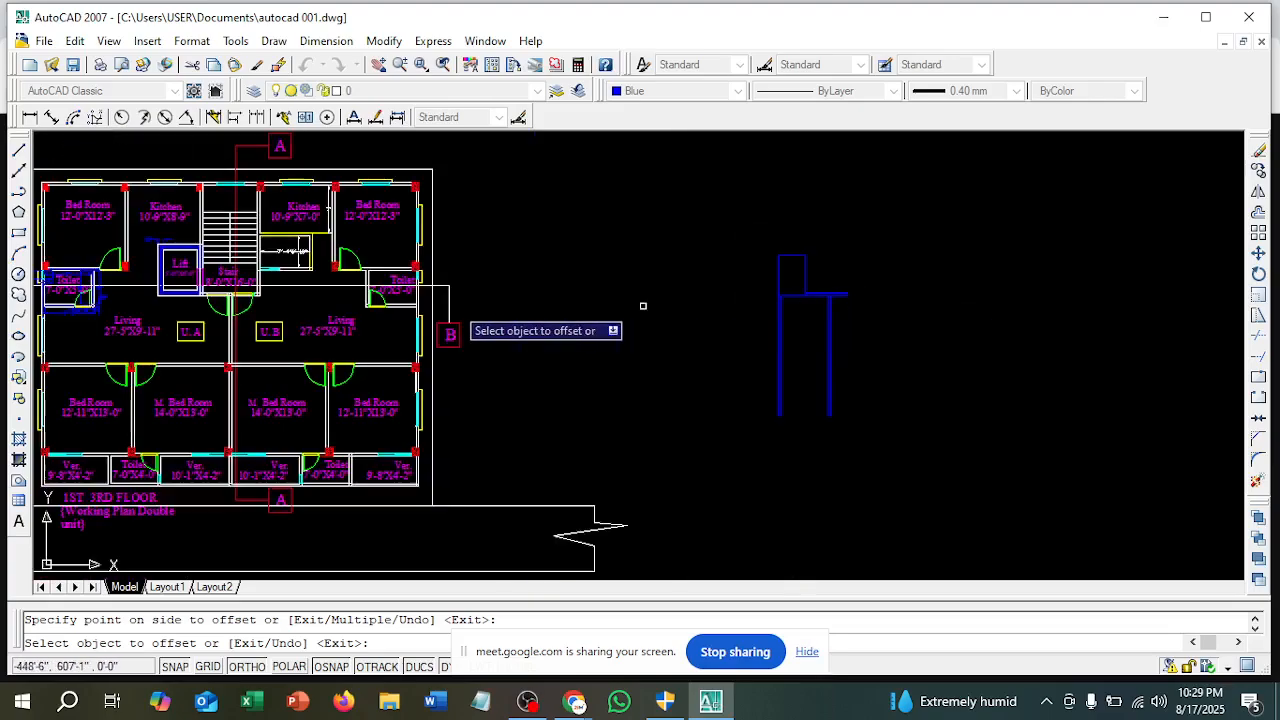
pyautogui.scroll(-2, 800, 320)
pyautogui.scroll(2, 540, 308)
pyautogui.scroll(6, 540, 305)
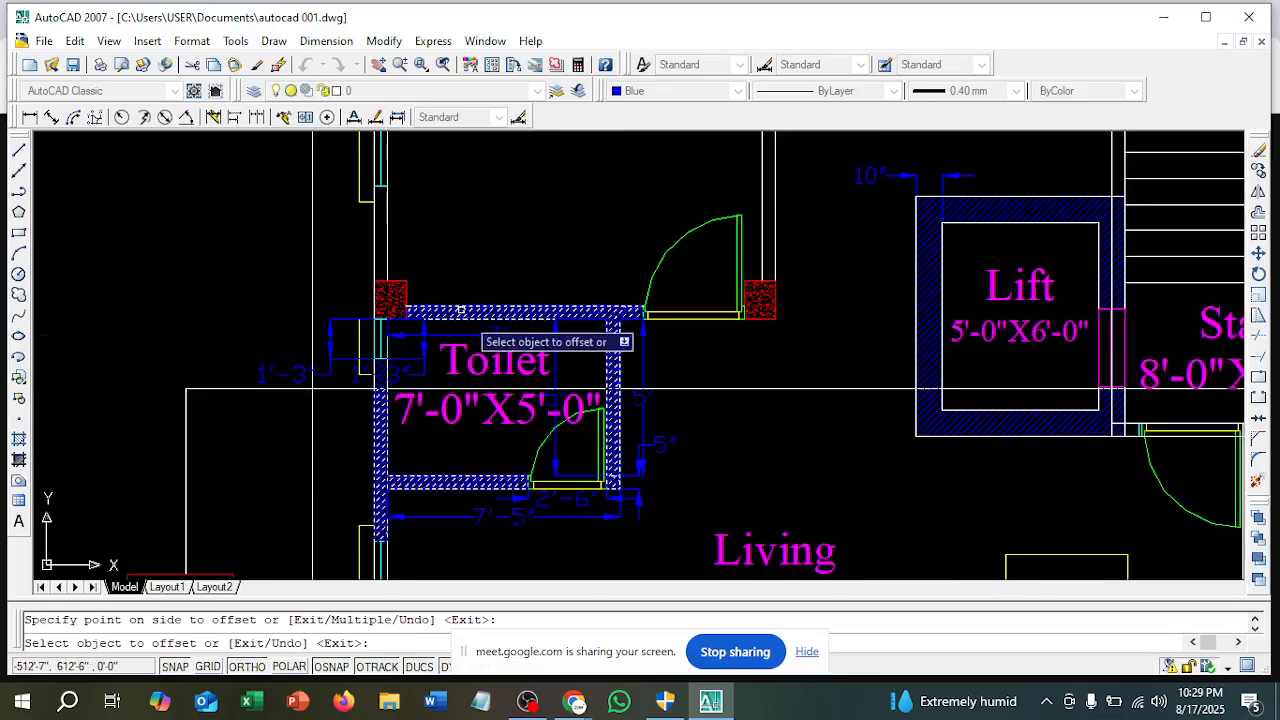
pyautogui.scroll(2, 476, 318)
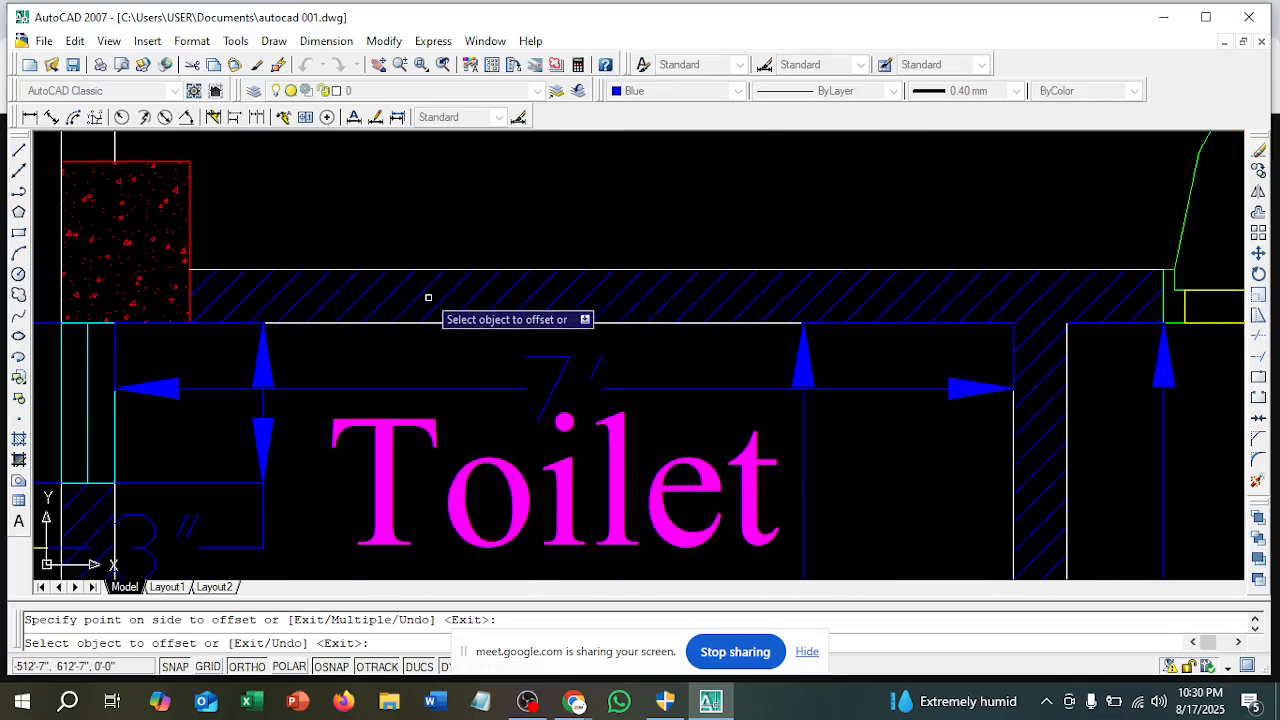
pyautogui.scroll(-4, 450, 291)
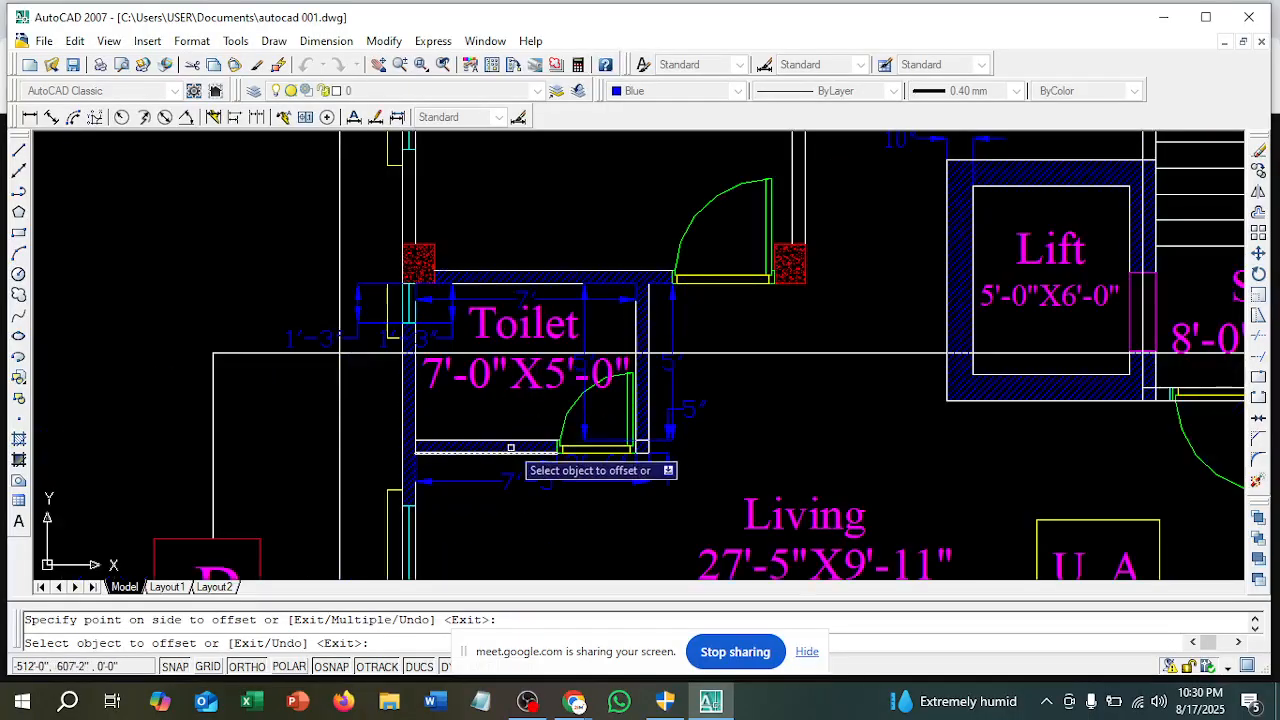
pyautogui.scroll(4, 578, 374)
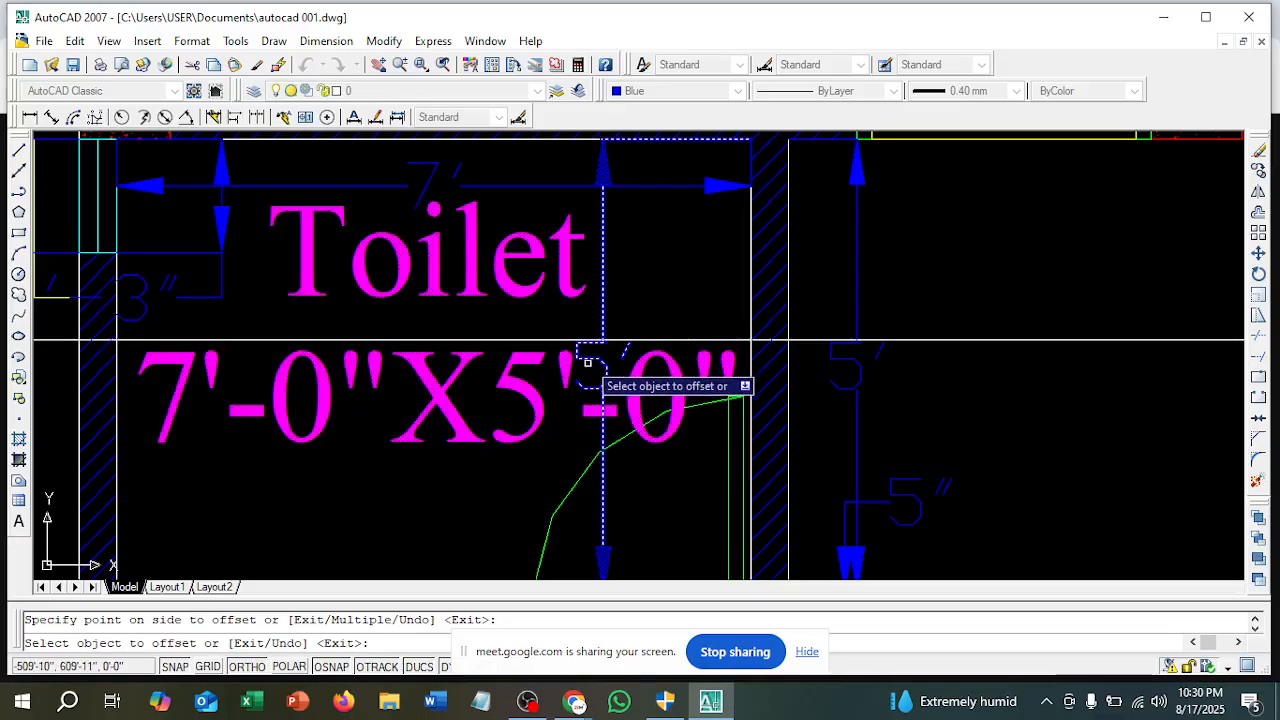
pyautogui.scroll(-2, 602, 352)
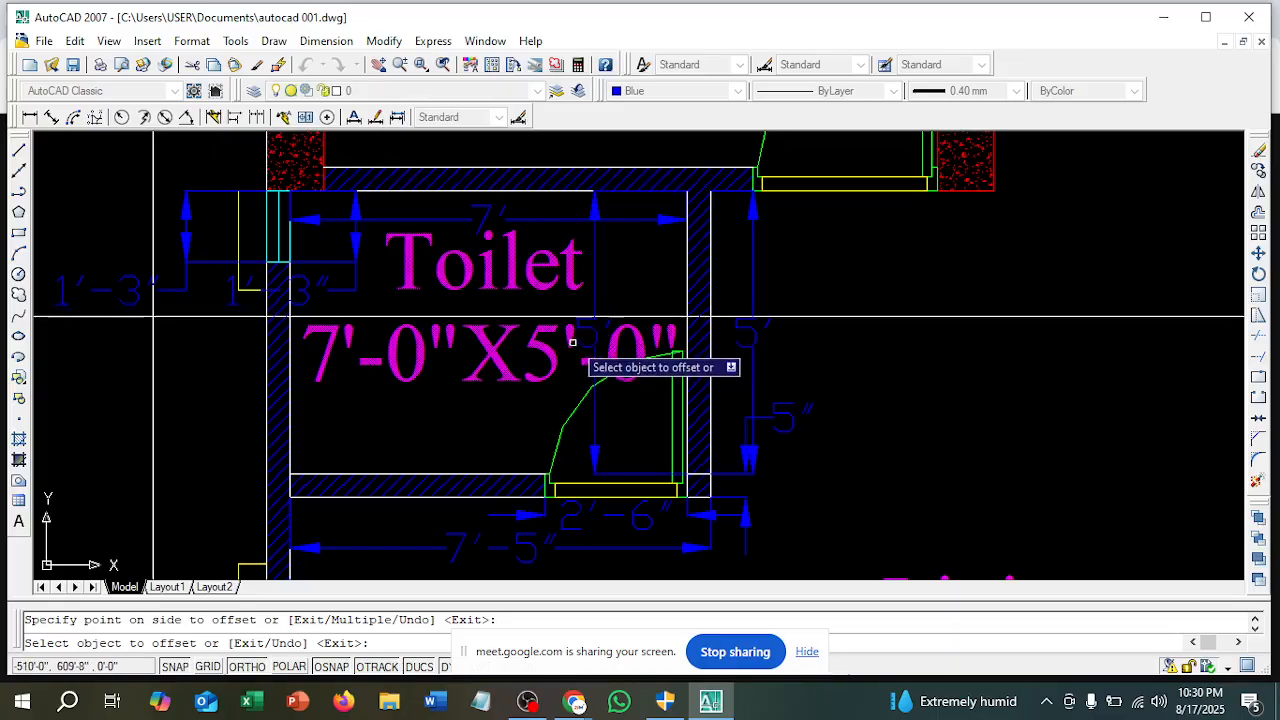
pyautogui.scroll(-10, 574, 341)
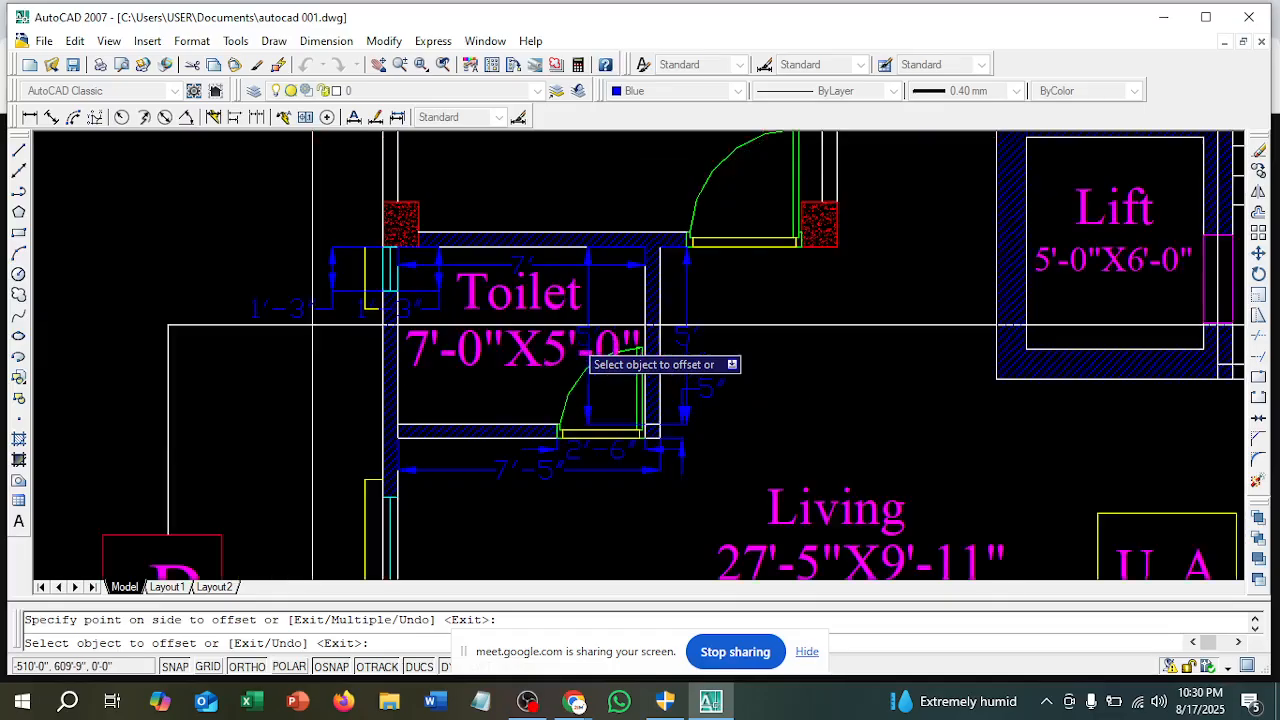
# Offset the upper wall's lower line downward by 5' to mark the toilet's inner height
pyautogui.press('Escape')
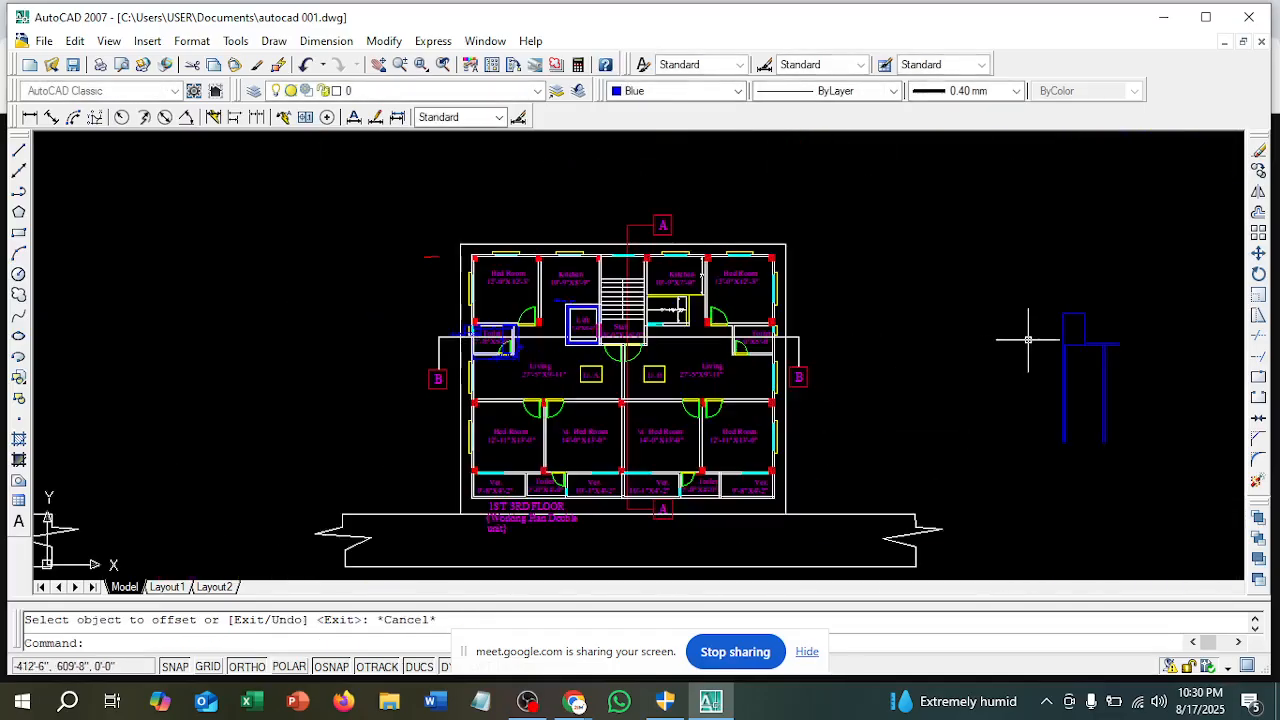
pyautogui.scroll(6, 1090, 345)
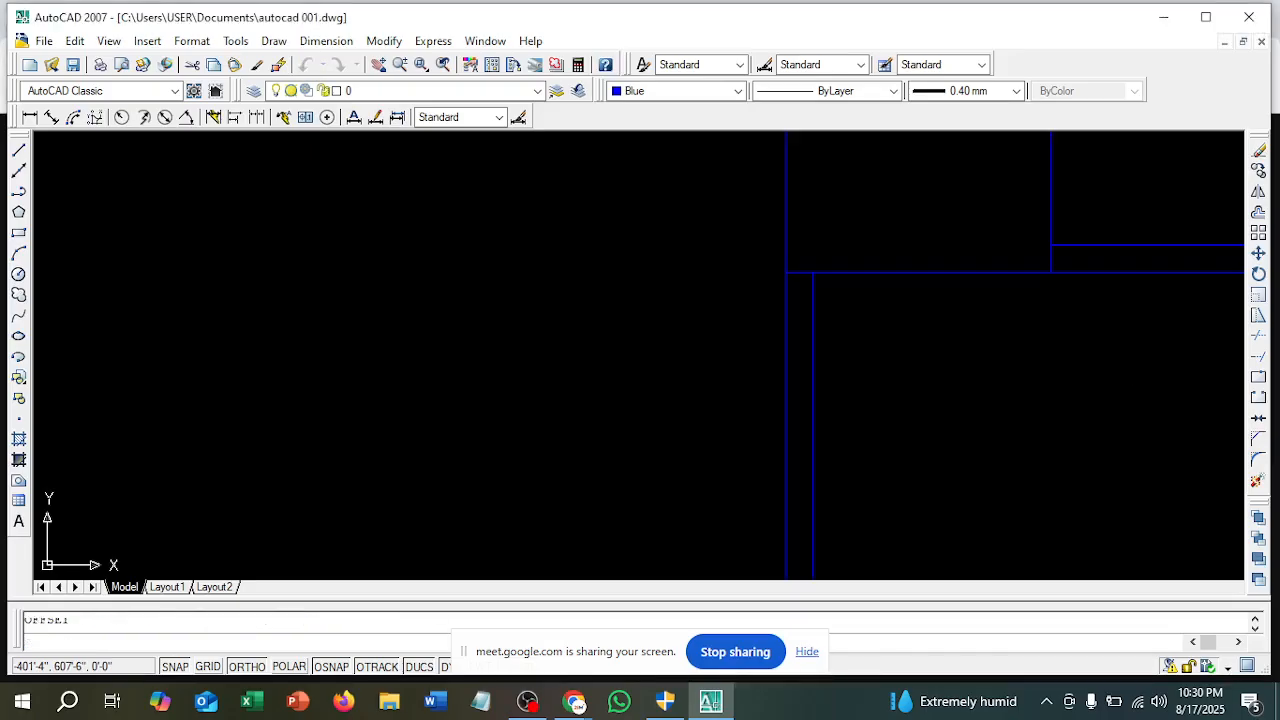
pyautogui.press('Return')
pyautogui.press('Return')
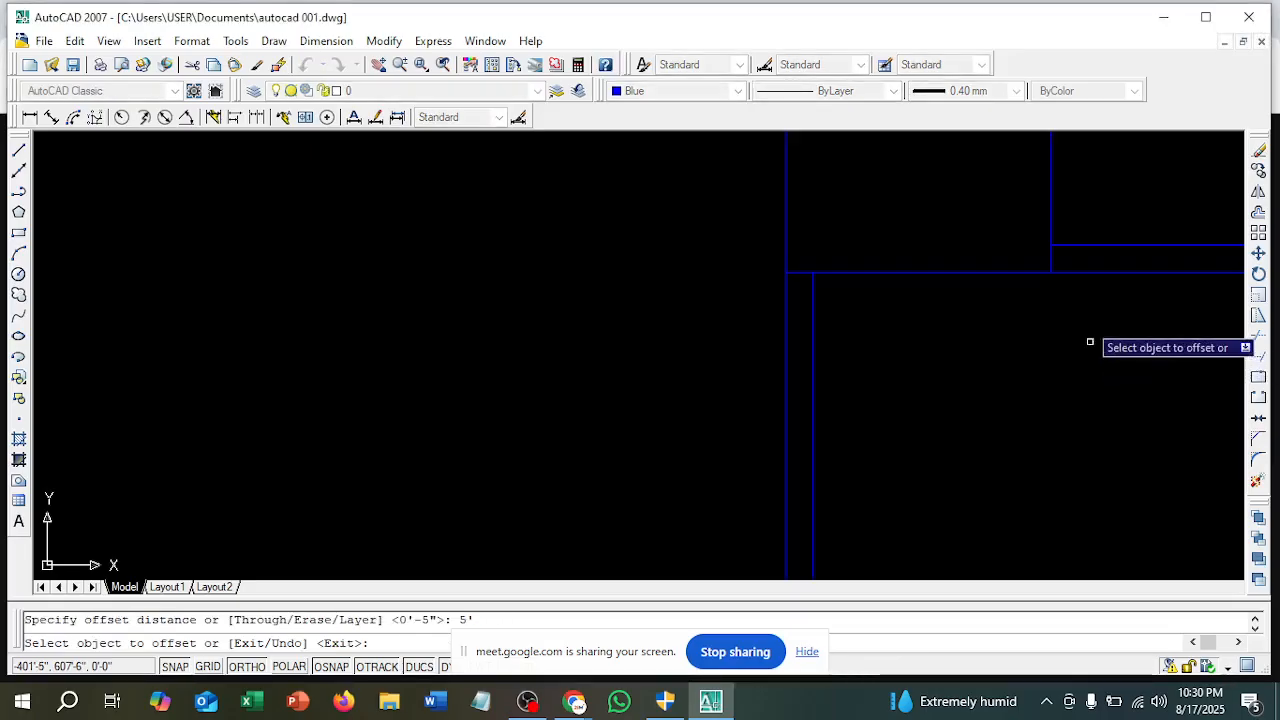
pyautogui.click(1090, 272)
pyautogui.click(1060, 331)
pyautogui.scroll(-5, 935, 320)
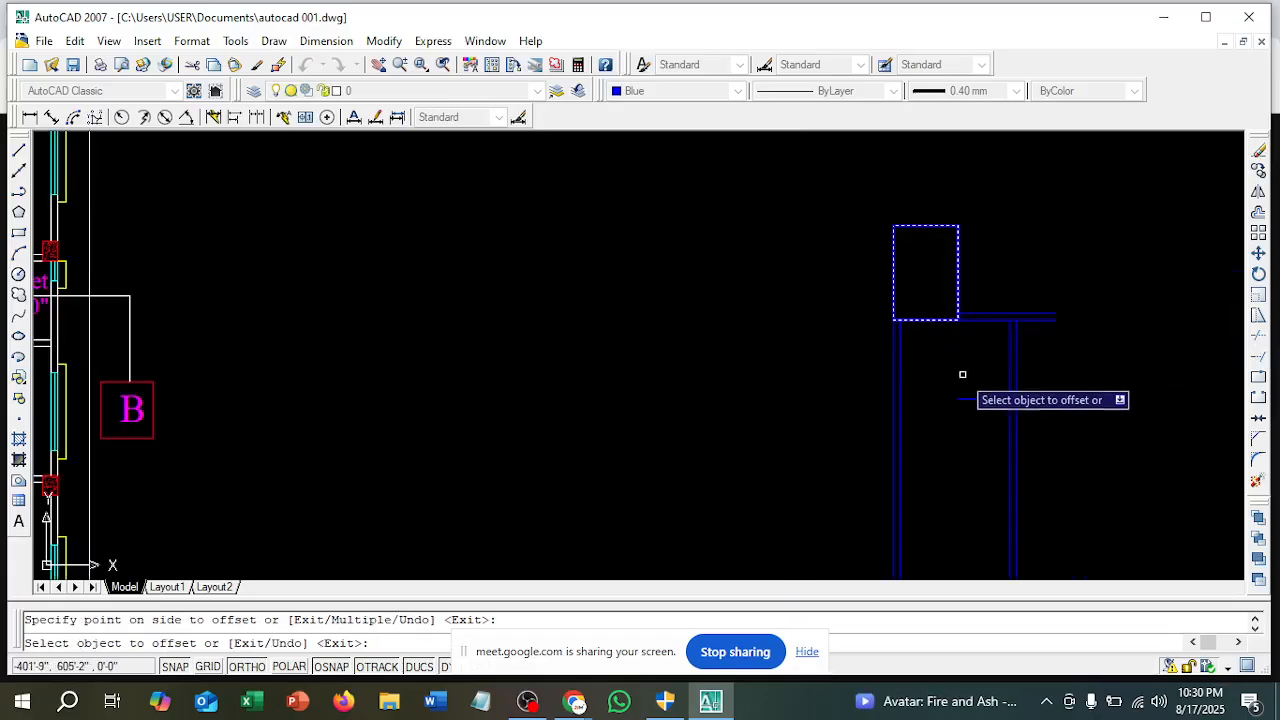
pyautogui.scroll(3, 975, 401)
pyautogui.press('Escape')
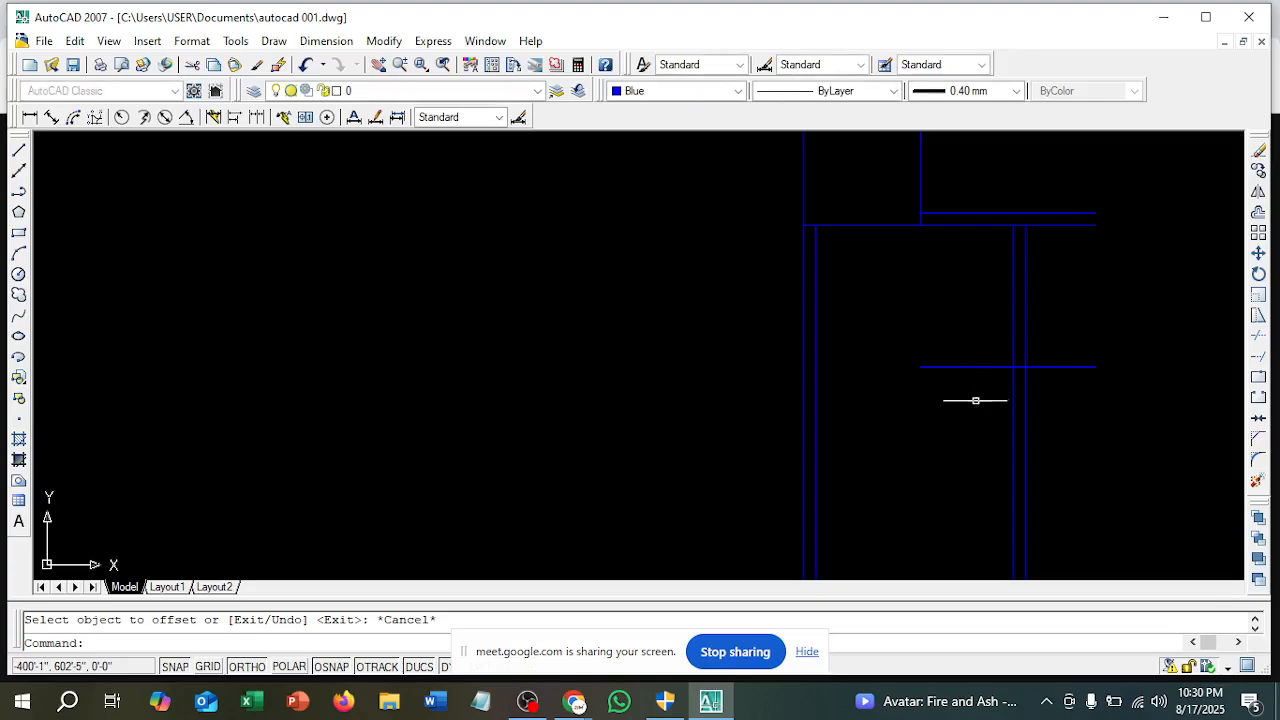
# Extend the line marking the toilet's inner height leftward to the outer line of the left wall
pyautogui.write('ex')
pyautogui.press('Return')
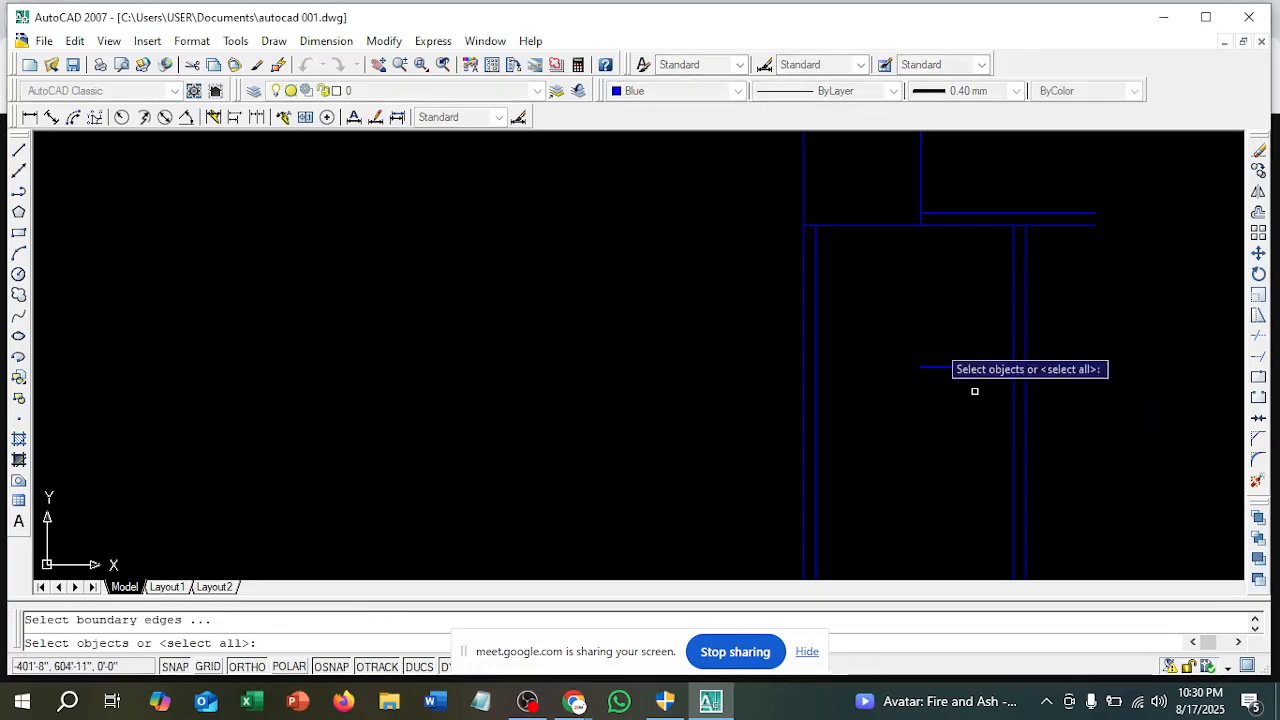
pyautogui.press('Return')
pyautogui.rightClick(926, 305)
pyautogui.click(955, 383)
pyautogui.click(940, 367)
pyautogui.click(940, 367)
pyautogui.click(885, 367)
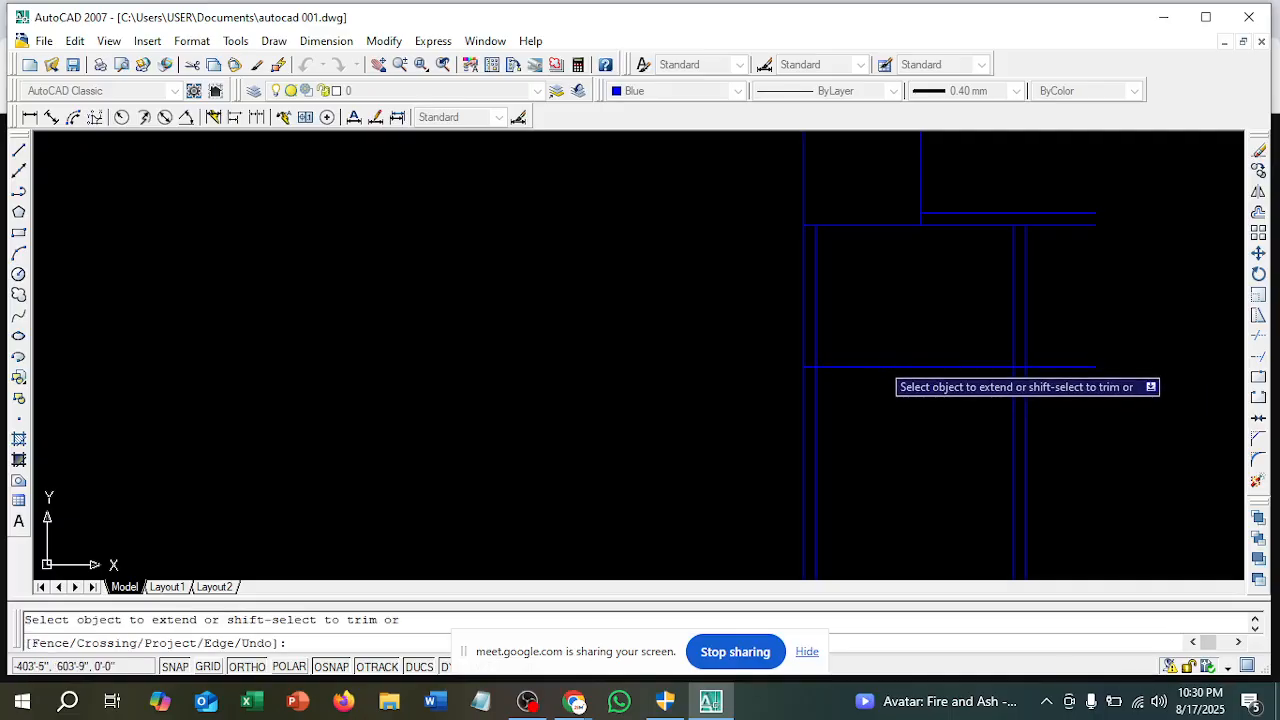
pyautogui.press('Escape')
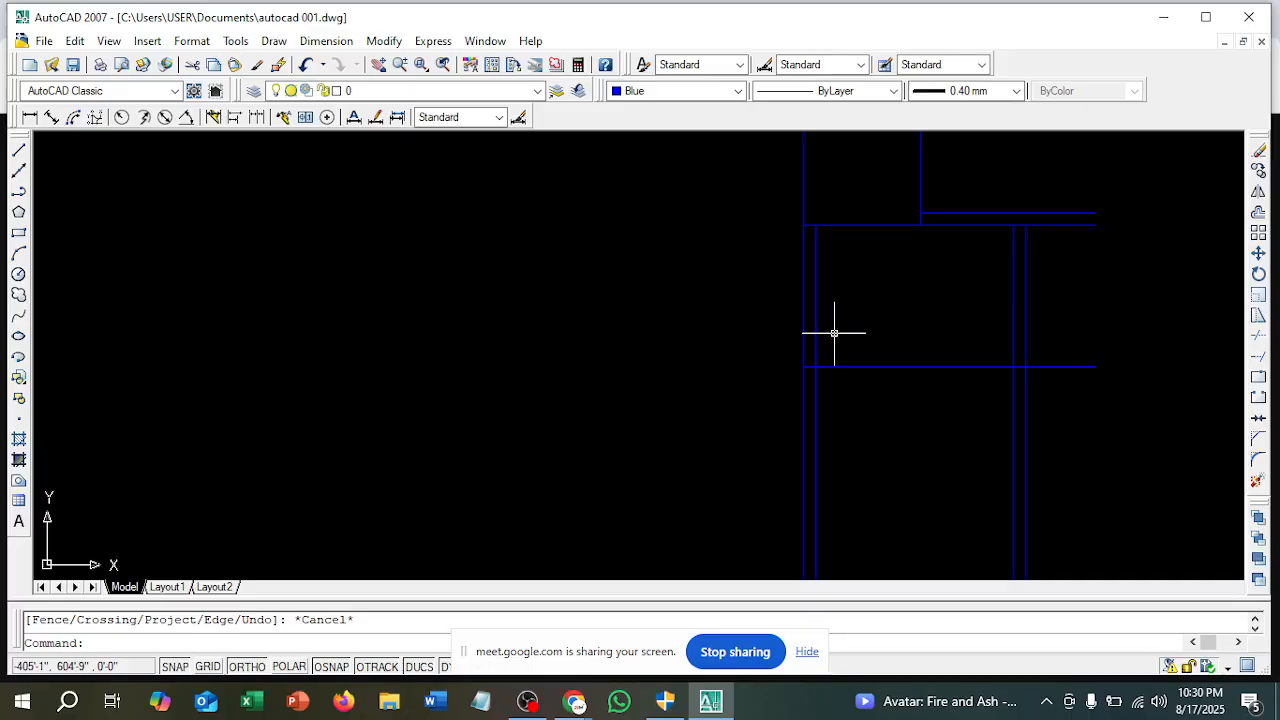
# Examine the dimensioned toilet's lower wall and its thickness dimension on the 1st-3rd floor plan
pyautogui.scroll(-5, 894, 334)
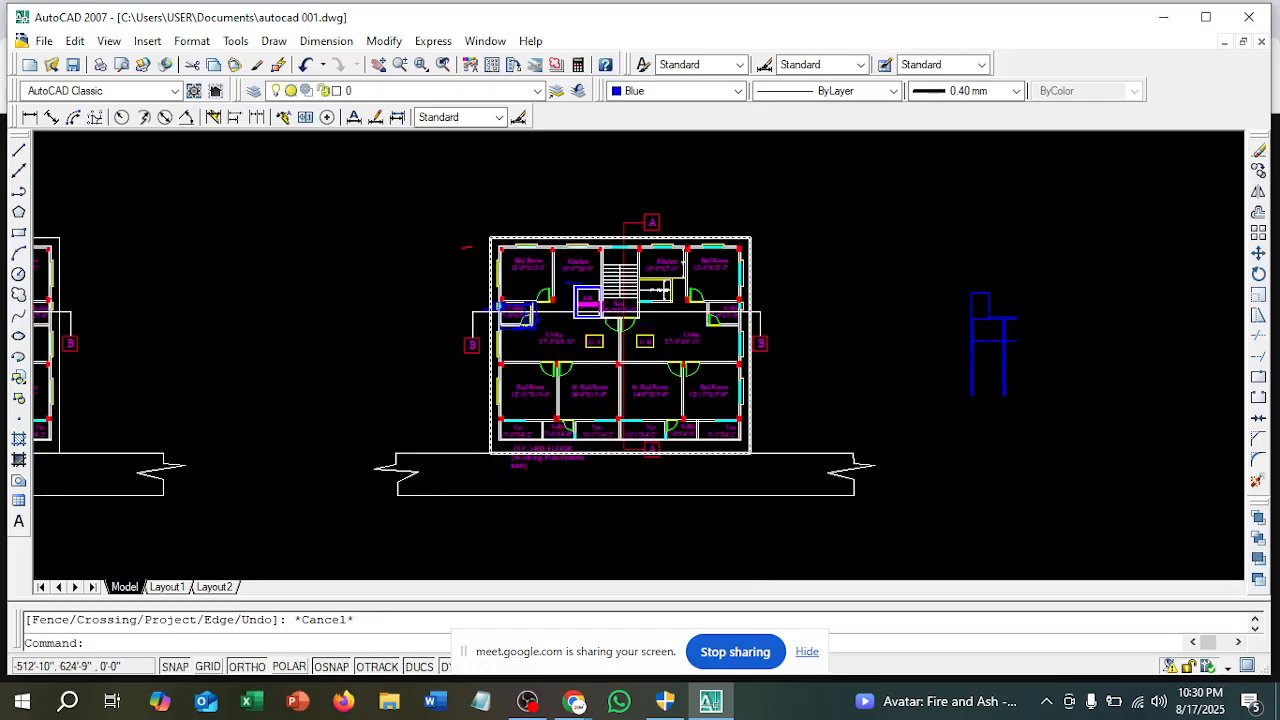
pyautogui.scroll(2, 512, 250)
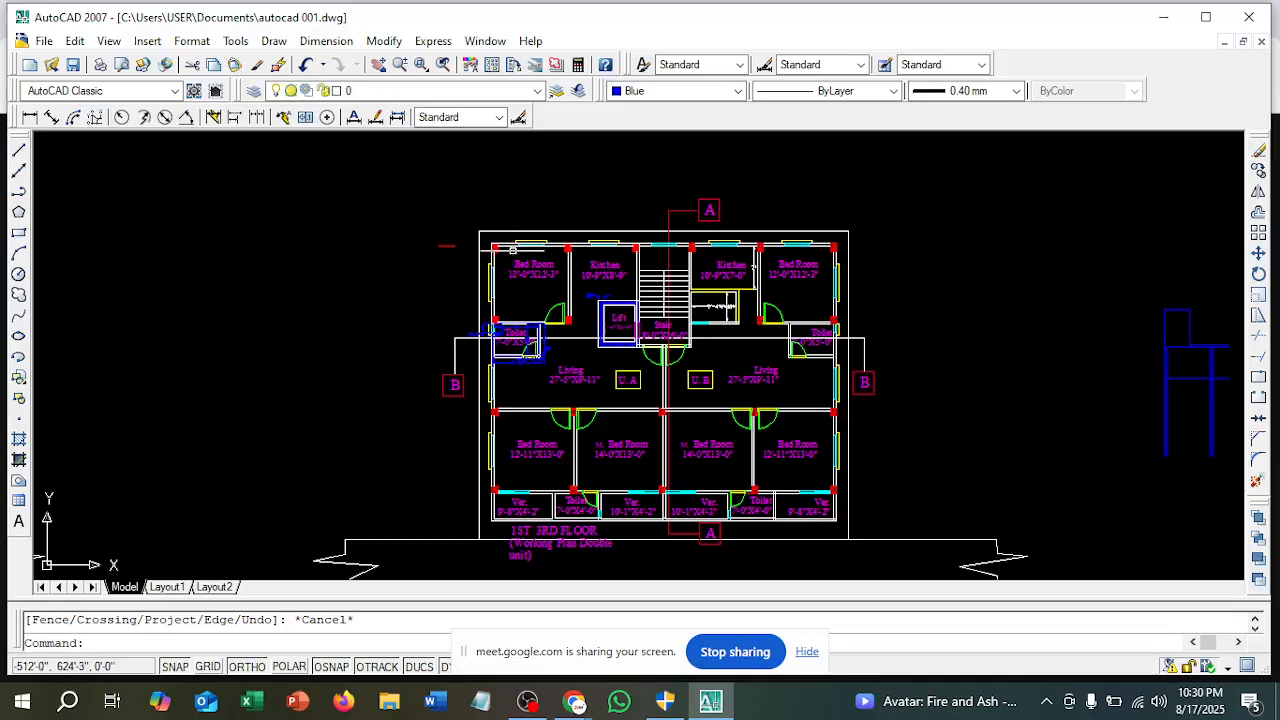
pyautogui.scroll(5, 512, 248)
pyautogui.scroll(-8, 663, 286)
pyautogui.scroll(3, 663, 286)
pyautogui.scroll(-3, 723, 288)
pyautogui.scroll(5, 723, 288)
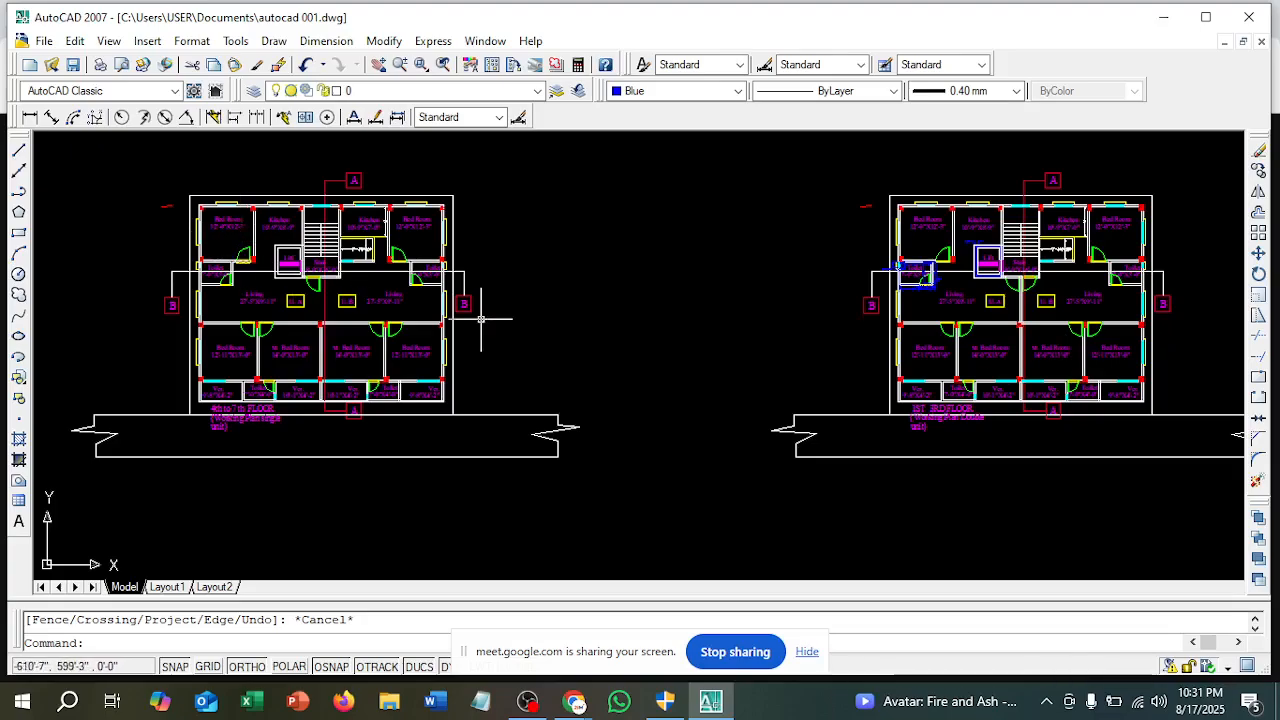
pyautogui.scroll(6, 933, 278)
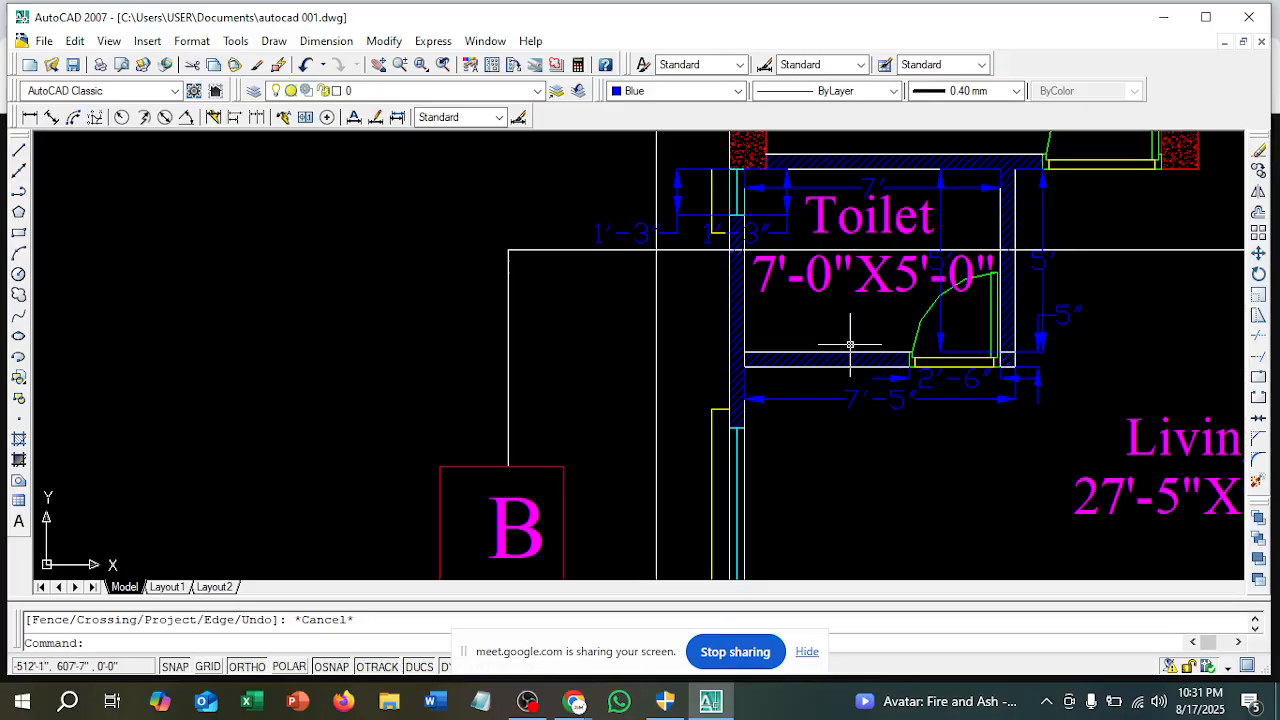
pyautogui.scroll(-10, 867, 358)
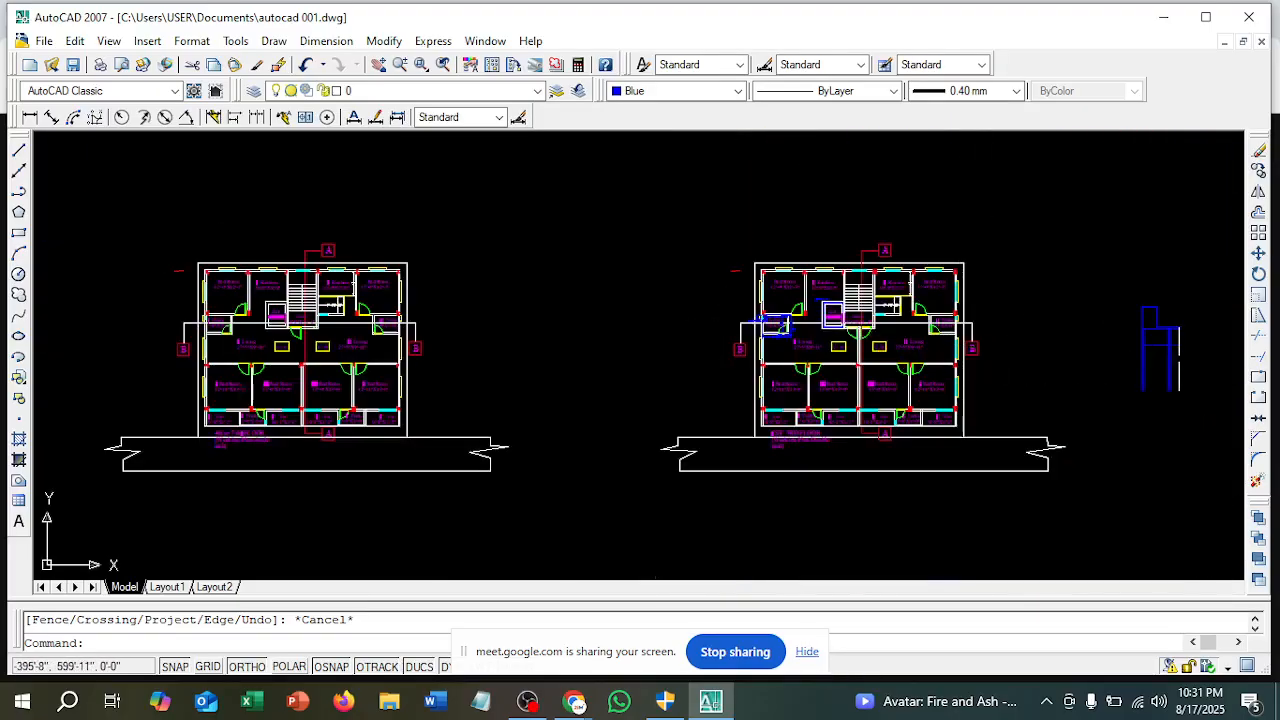
# Offset the toilet's lower horizontal line downward by 5" to form the lower wall's thickness
pyautogui.scroll(8, 1160, 350)
pyautogui.write('o')
pyautogui.press('Return')
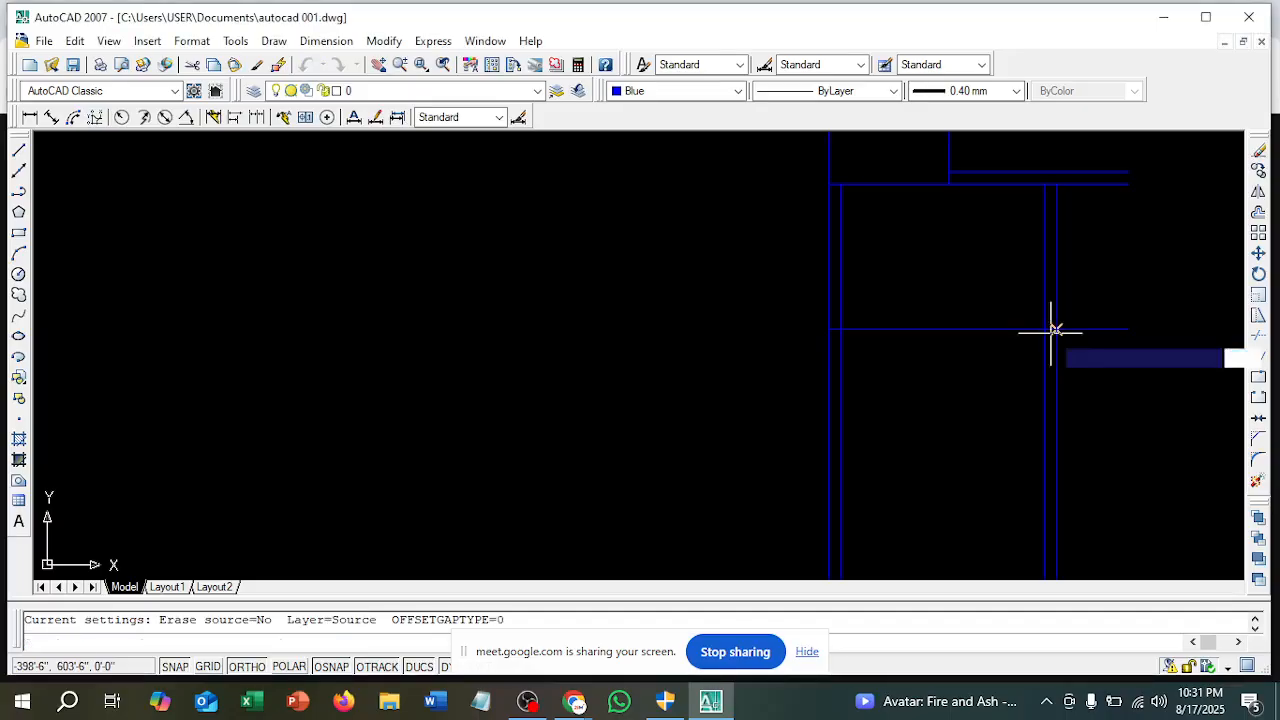
pyautogui.write('5')
pyautogui.press('Return')
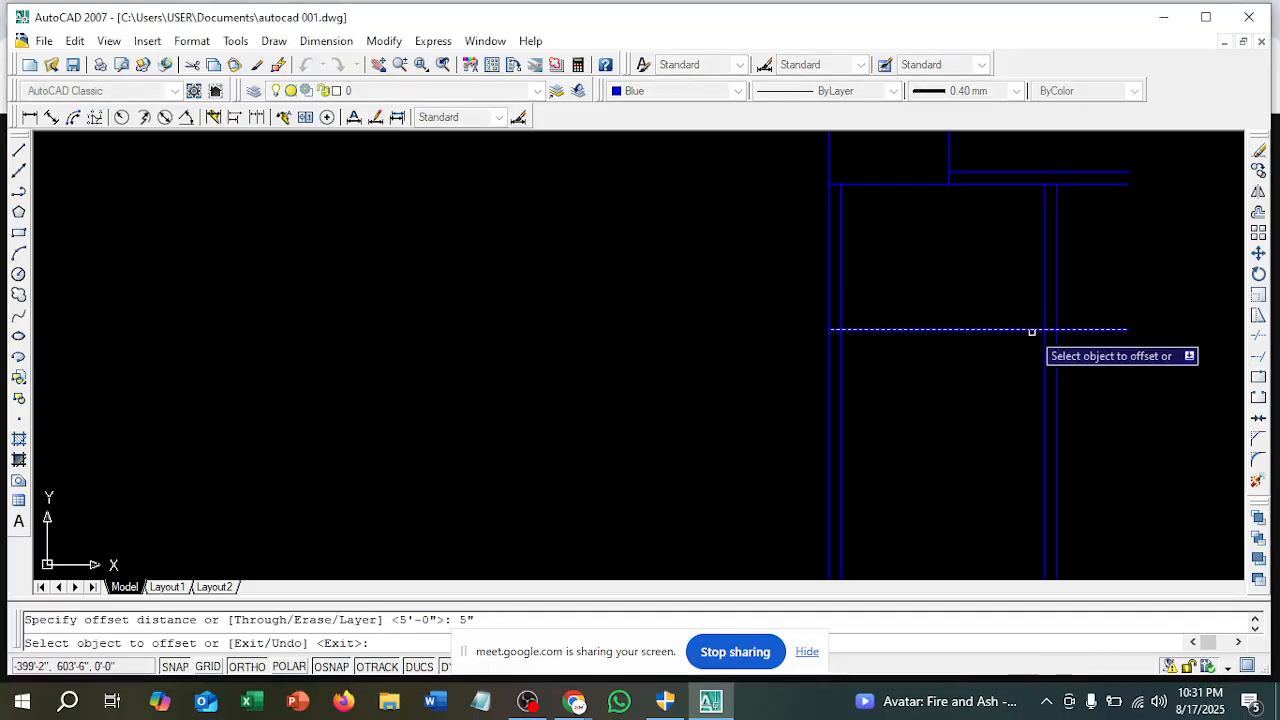
pyautogui.click(1026, 329)
pyautogui.click(1023, 340)
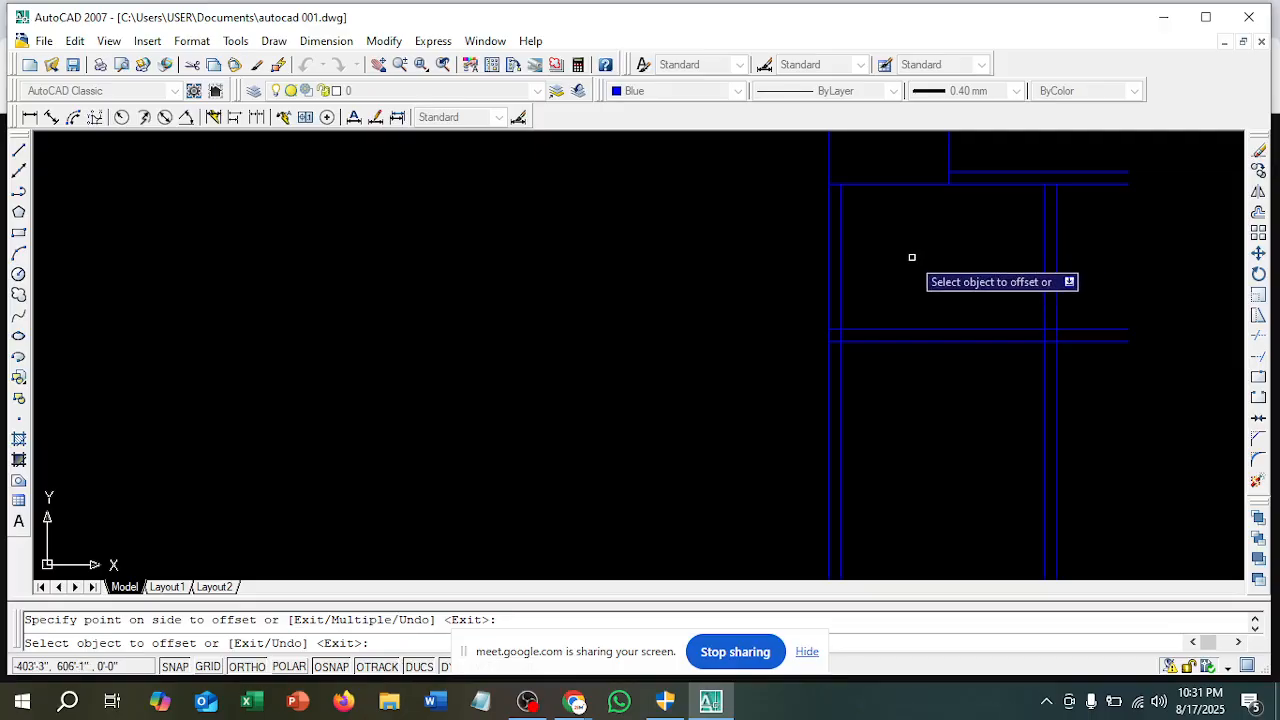
pyautogui.press('Escape')
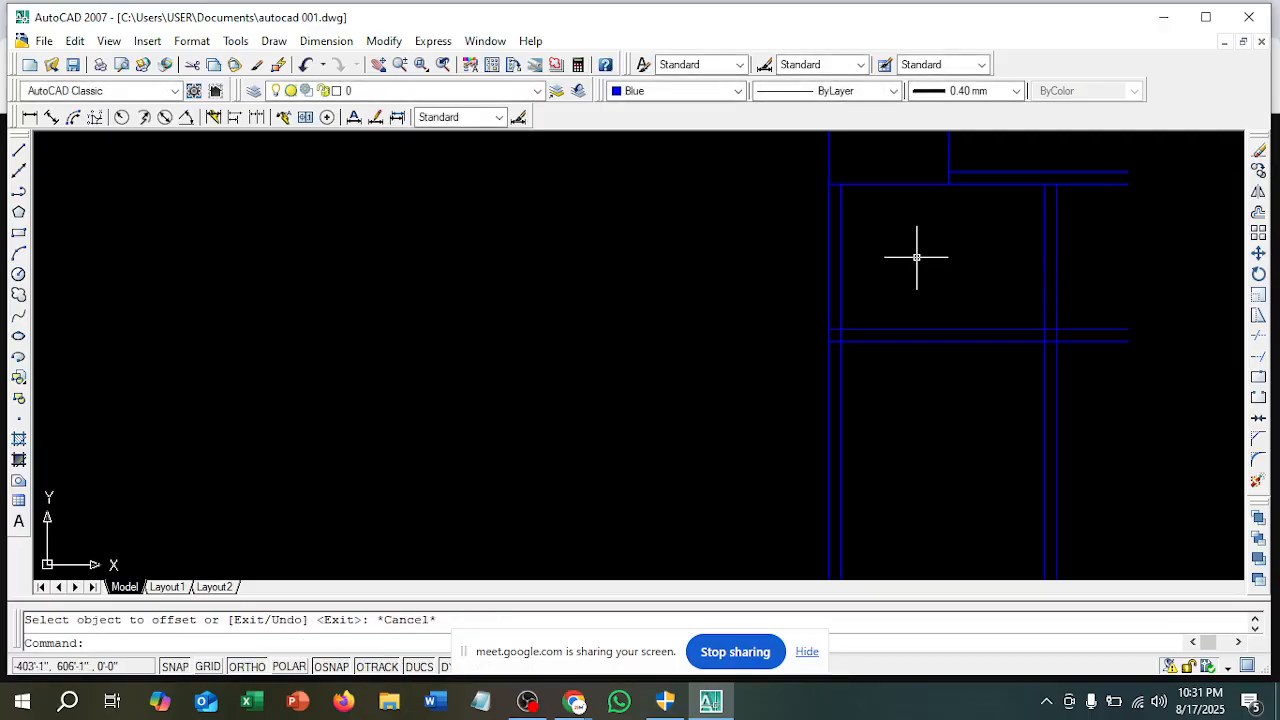
# Extend both right wall lines upward to the upper line of the upper wall
pyautogui.write('ex')
pyautogui.press('Return')
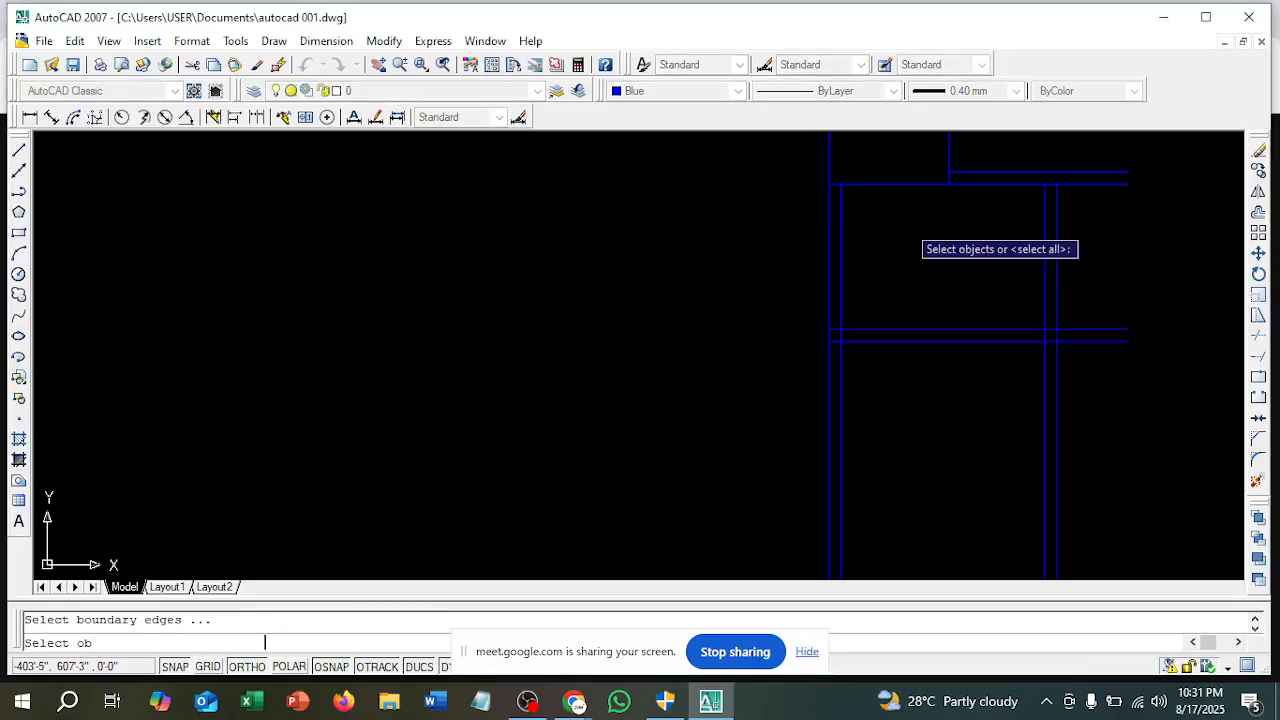
pyautogui.rightClick(907, 227)
pyautogui.rightClick(907, 227)
pyautogui.click(945, 303)
pyautogui.click(1069, 222)
pyautogui.click(1016, 212)
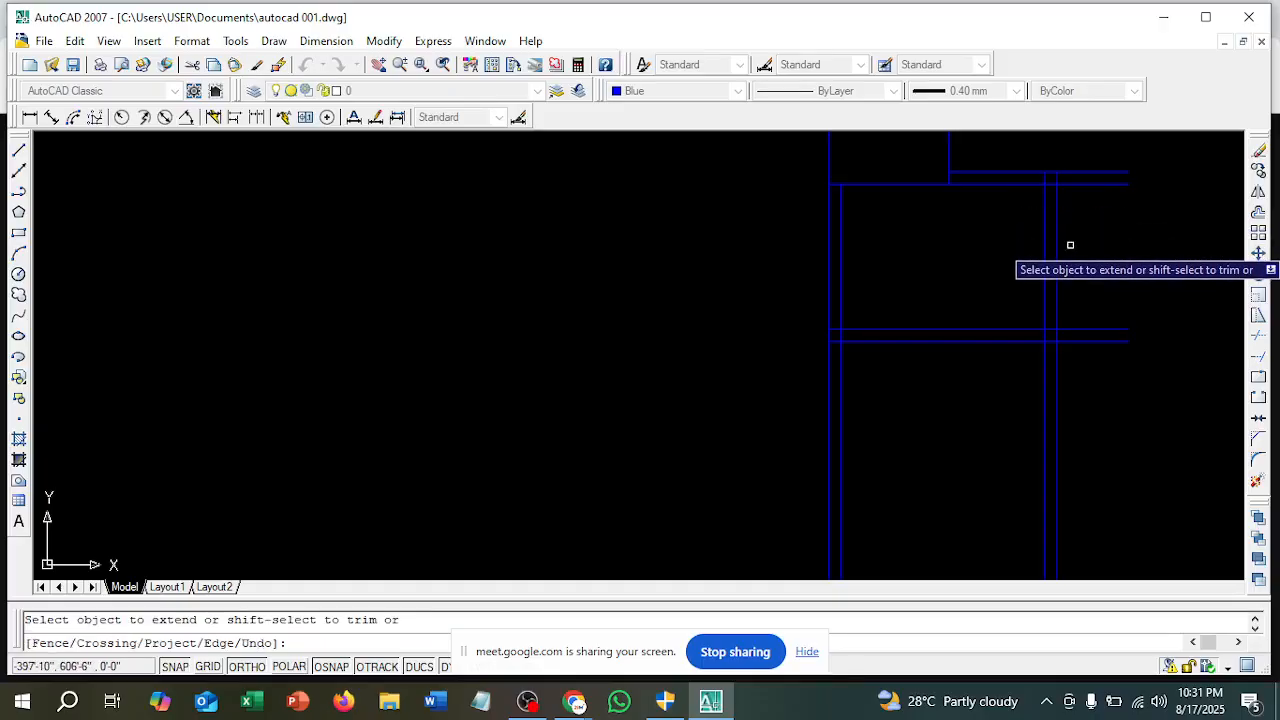
pyautogui.press('Escape')
# Examine the door opening's width dimension in the toilet's lower wall on the floor plan
pyautogui.scroll(-5, 929, 238)
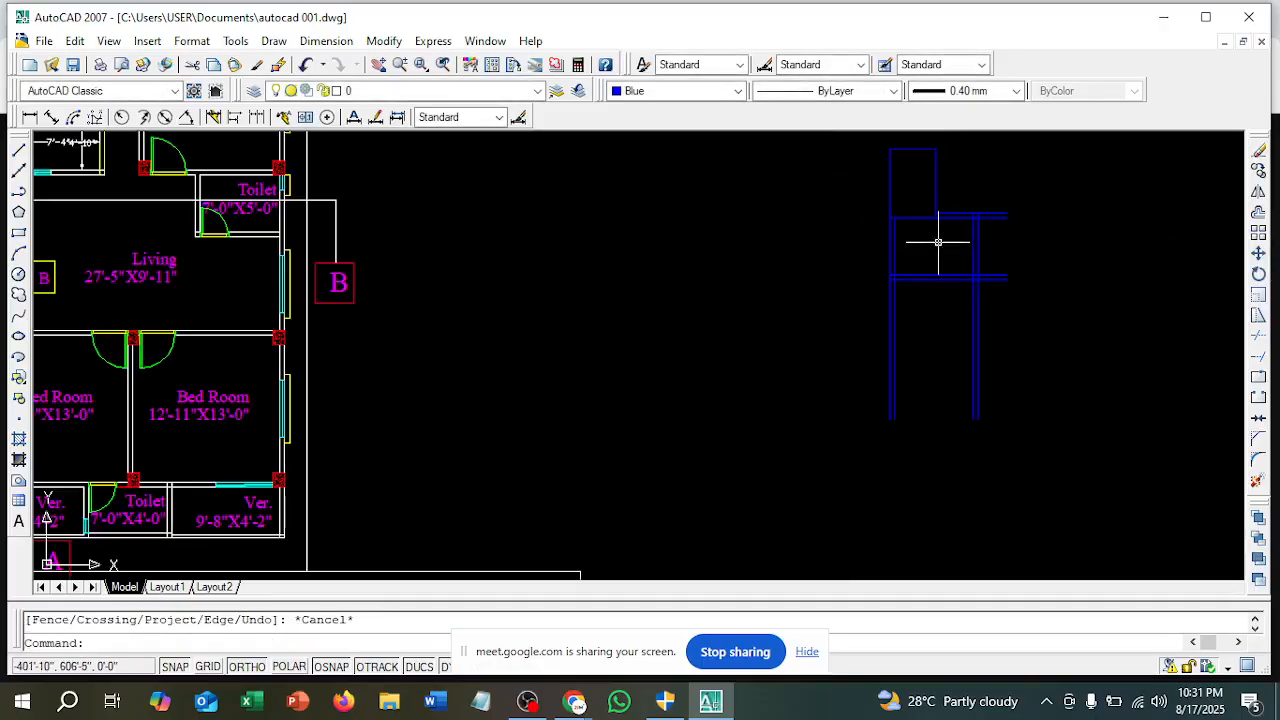
pyautogui.scroll(-2, 954, 248)
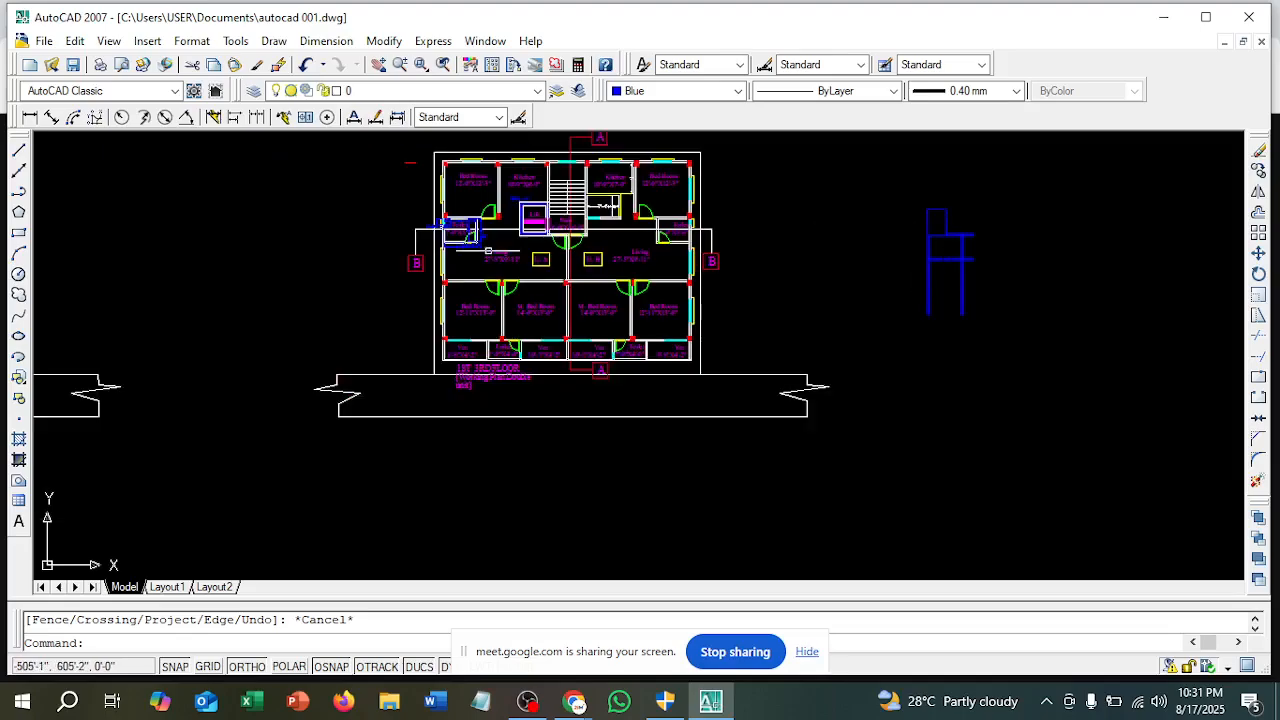
pyautogui.scroll(8, 473, 243)
pyautogui.scroll(3, 473, 243)
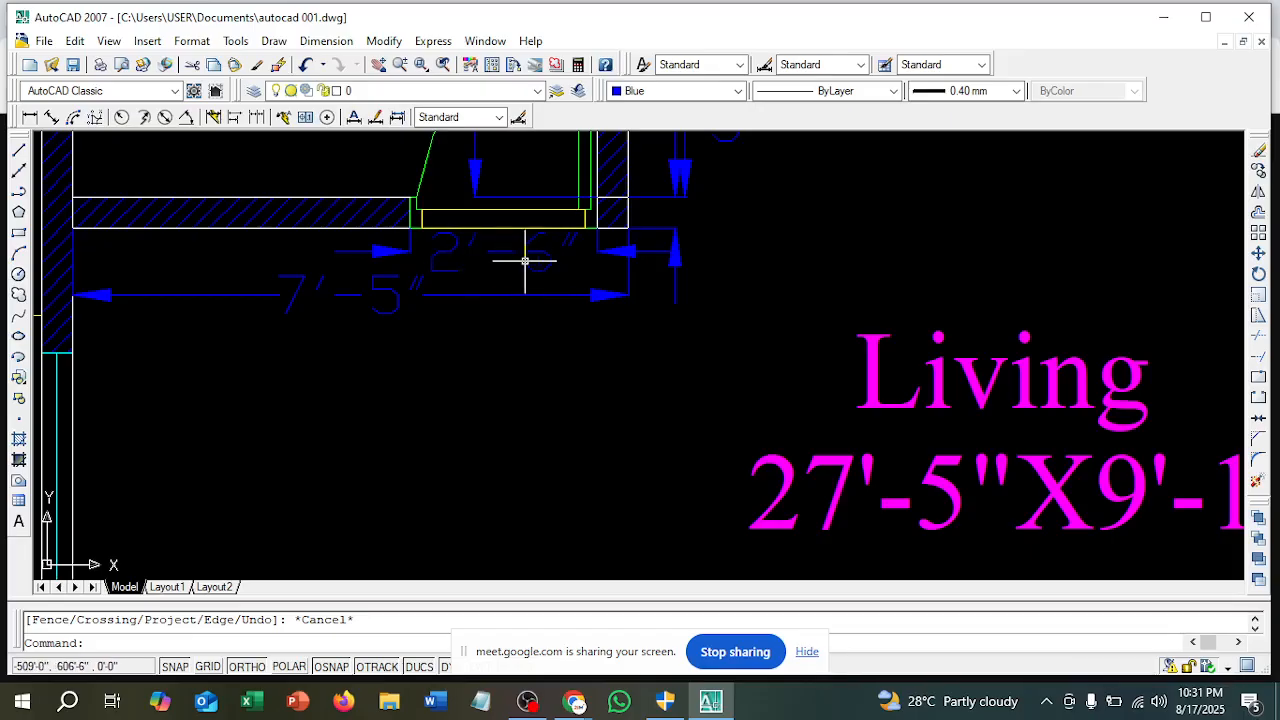
pyautogui.scroll(-2, 477, 277)
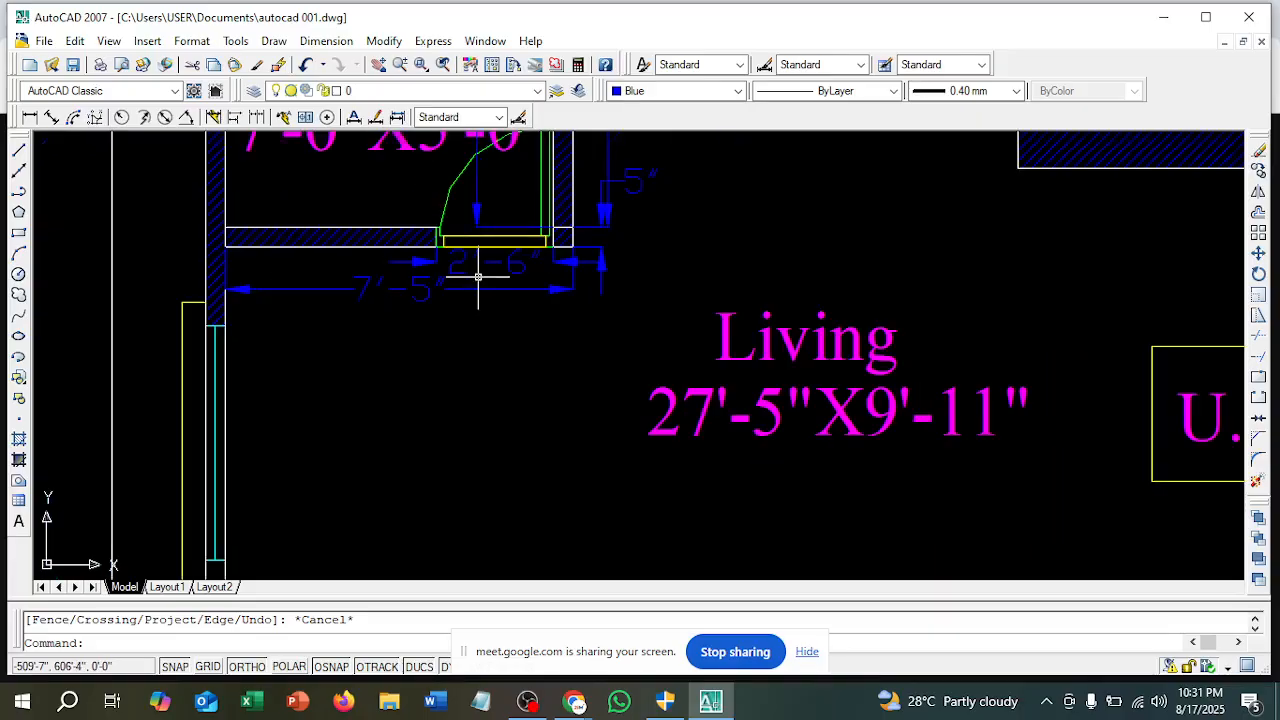
pyautogui.scroll(-5, 404, 278)
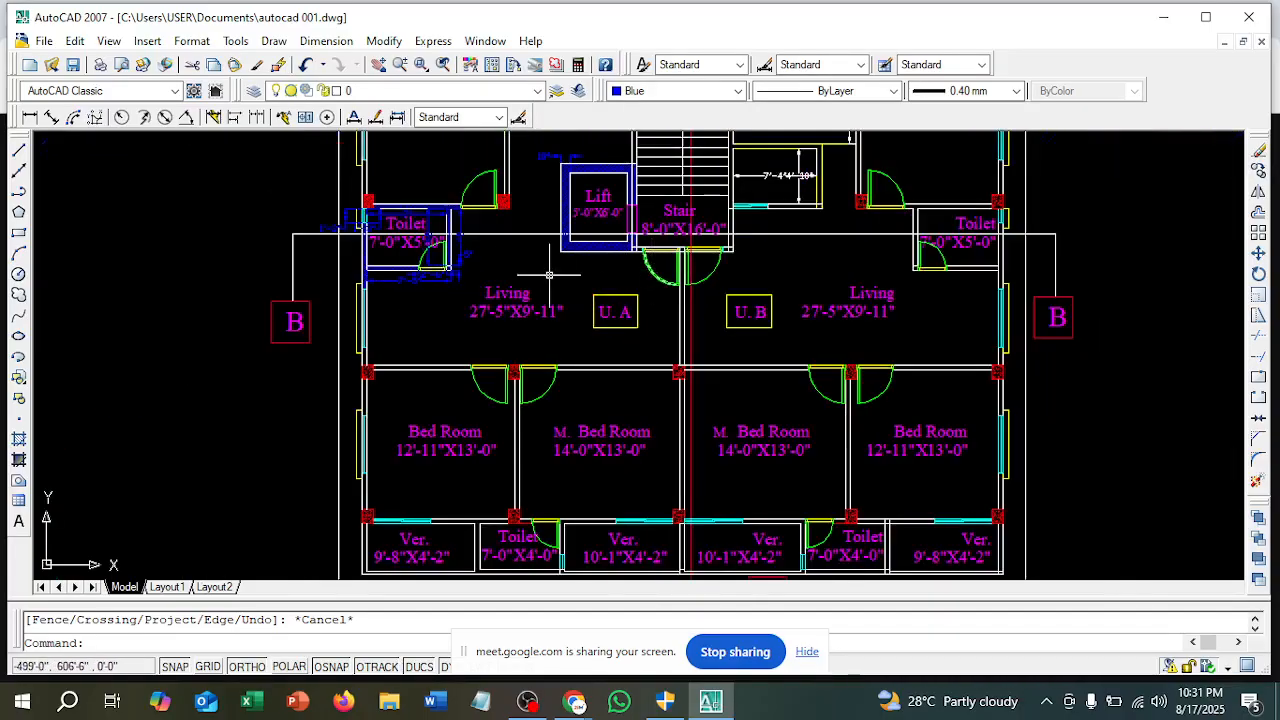
pyautogui.scroll(-4, 555, 280)
# Offset the right wall's inner line leftward by 2.5' to mark the door opening's width
pyautogui.scroll(2, 893, 308)
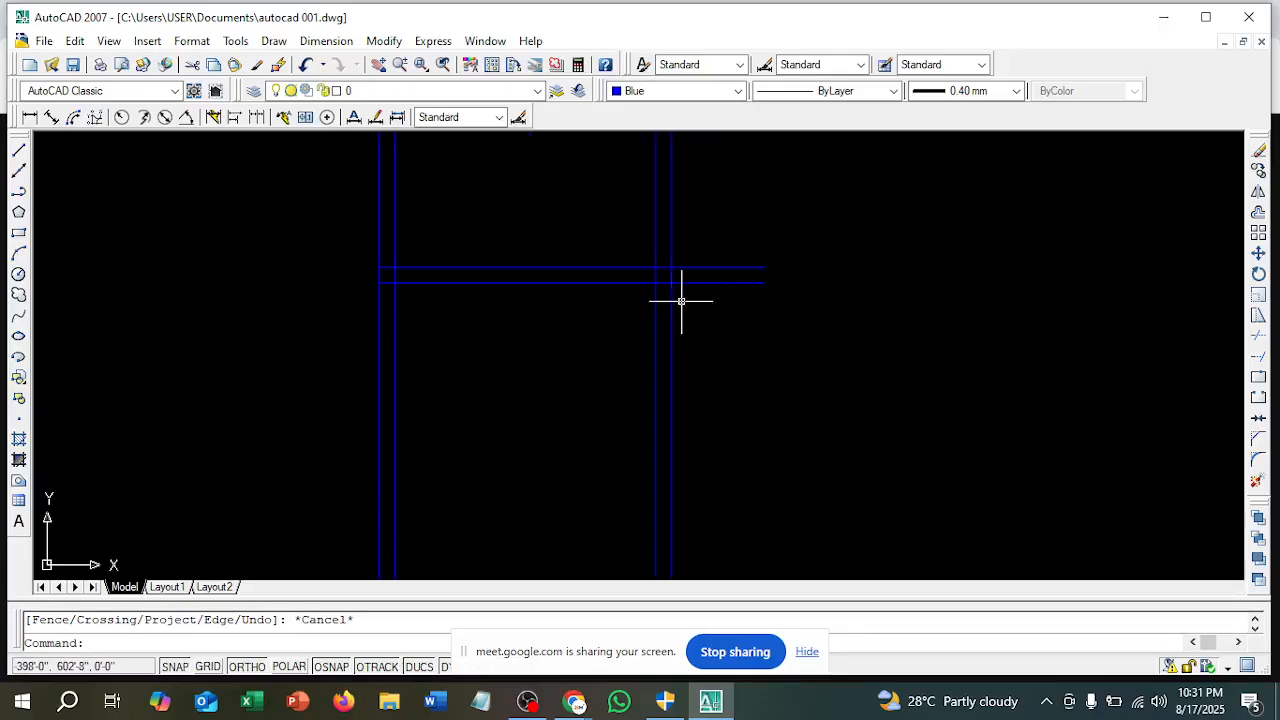
pyautogui.write('o')
pyautogui.press('Return')
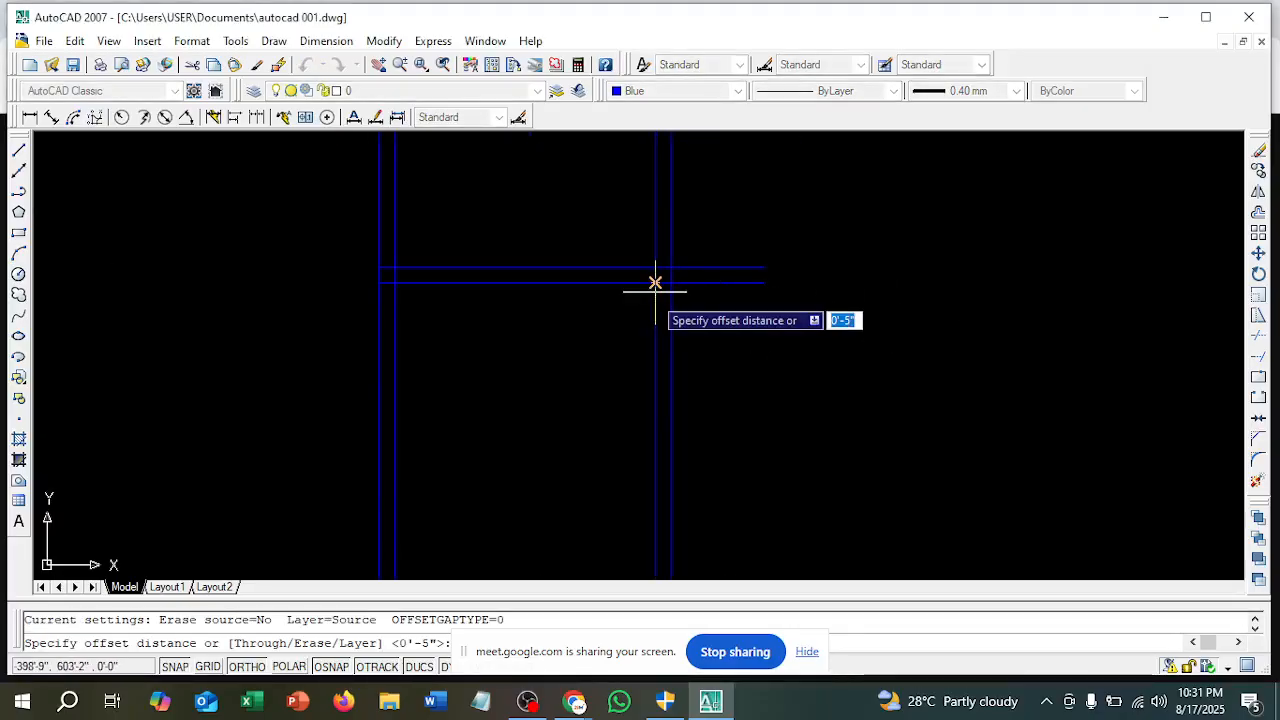
pyautogui.write('2.5')
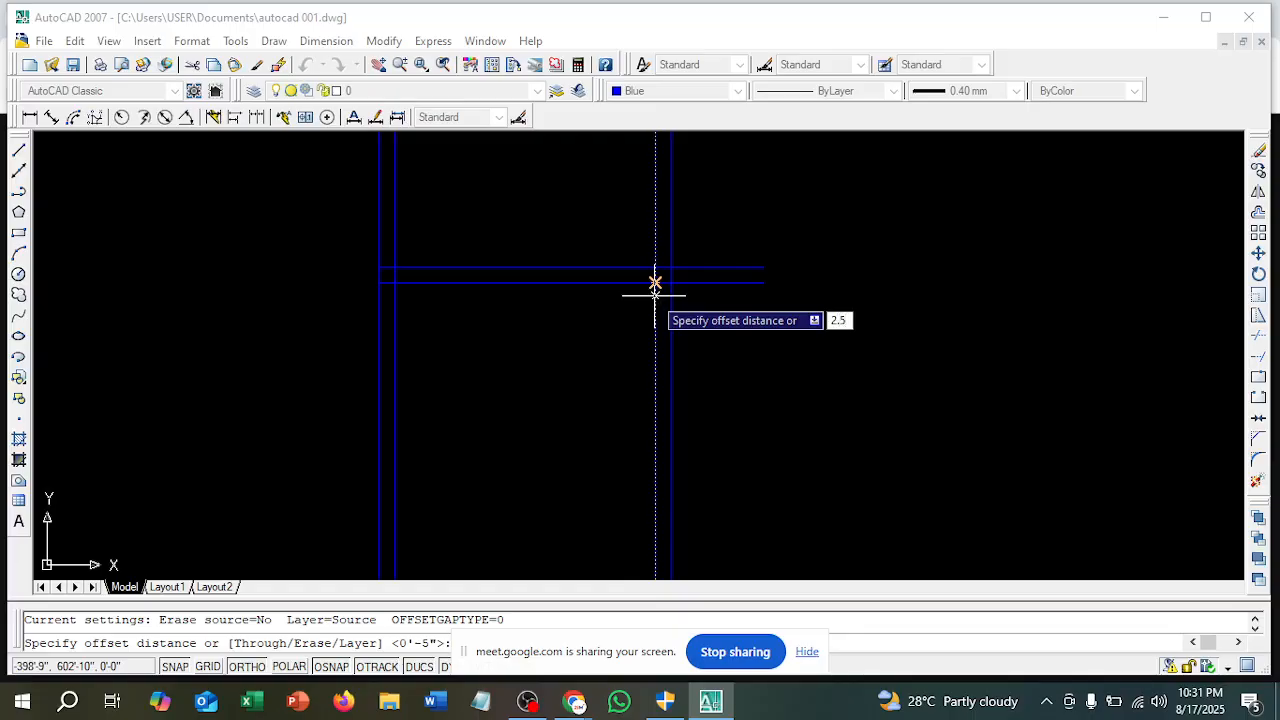
pyautogui.press('Return')
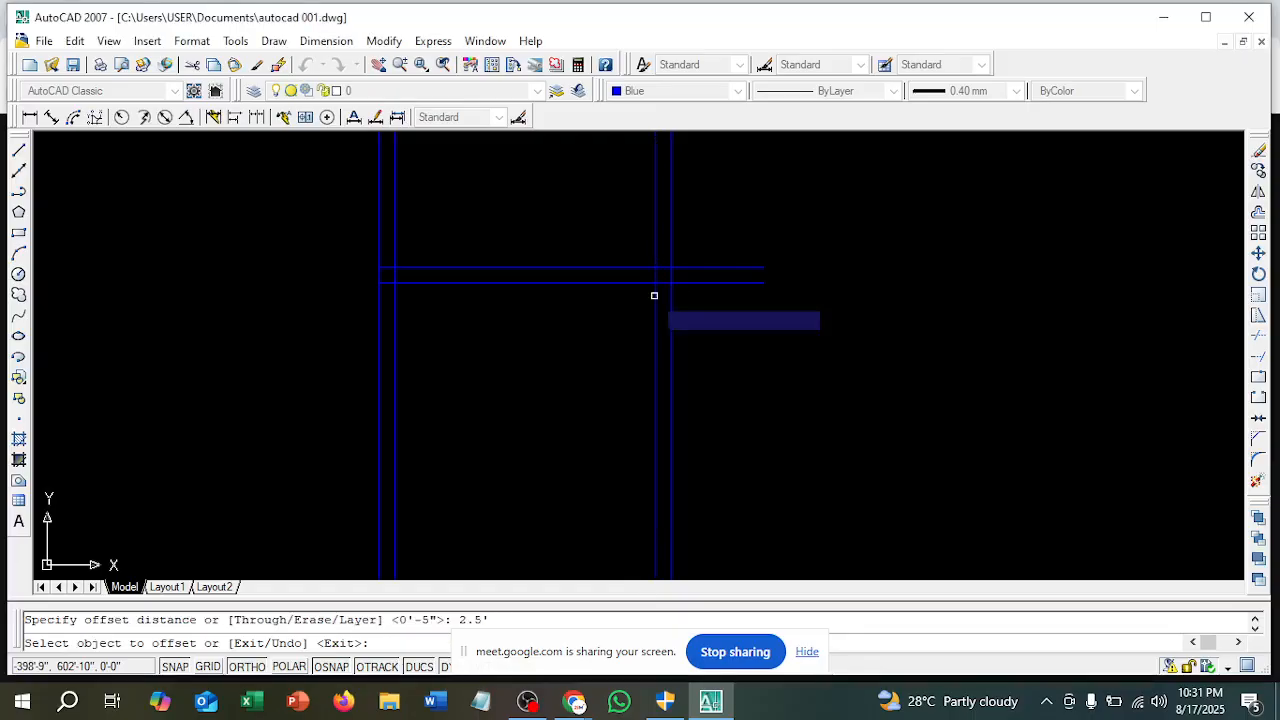
pyautogui.click(655, 295)
pyautogui.click(595, 305)
pyautogui.scroll(-4, 595, 305)
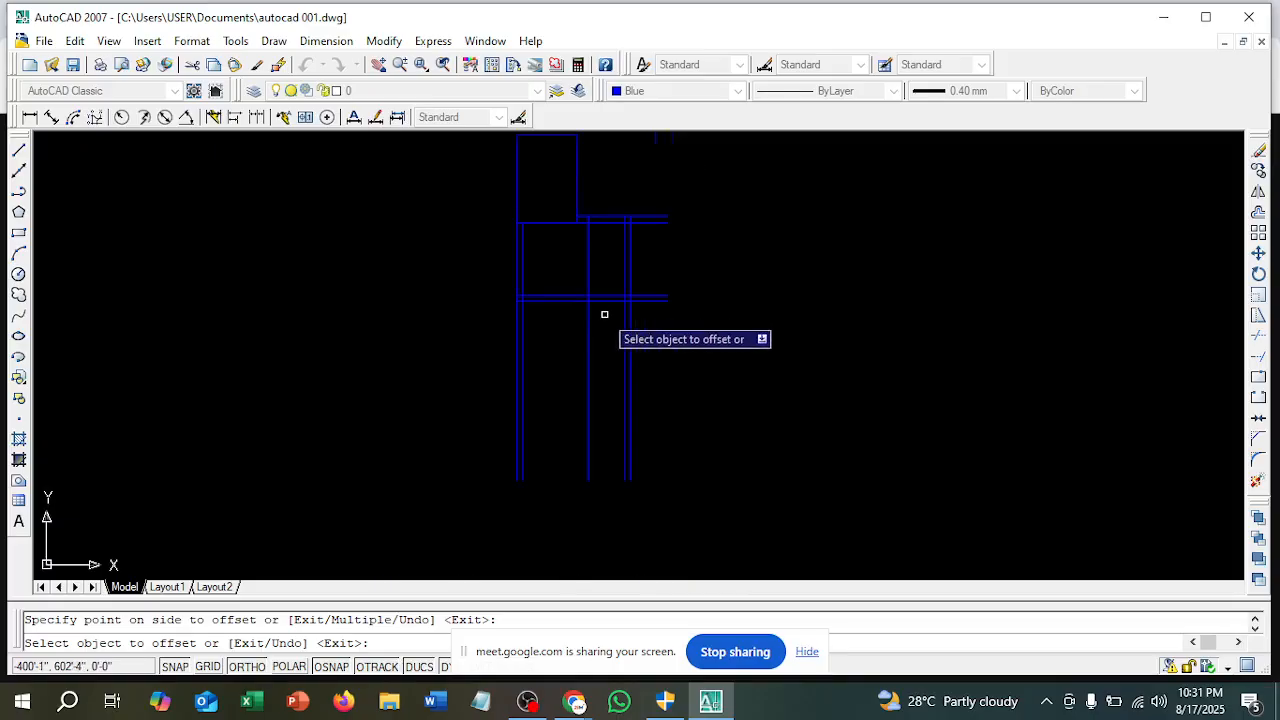
pyautogui.press('Escape')
# Trim the door opening's vertical line above and below the lower wall, keeping only the part across its thickness
pyautogui.write('tr')
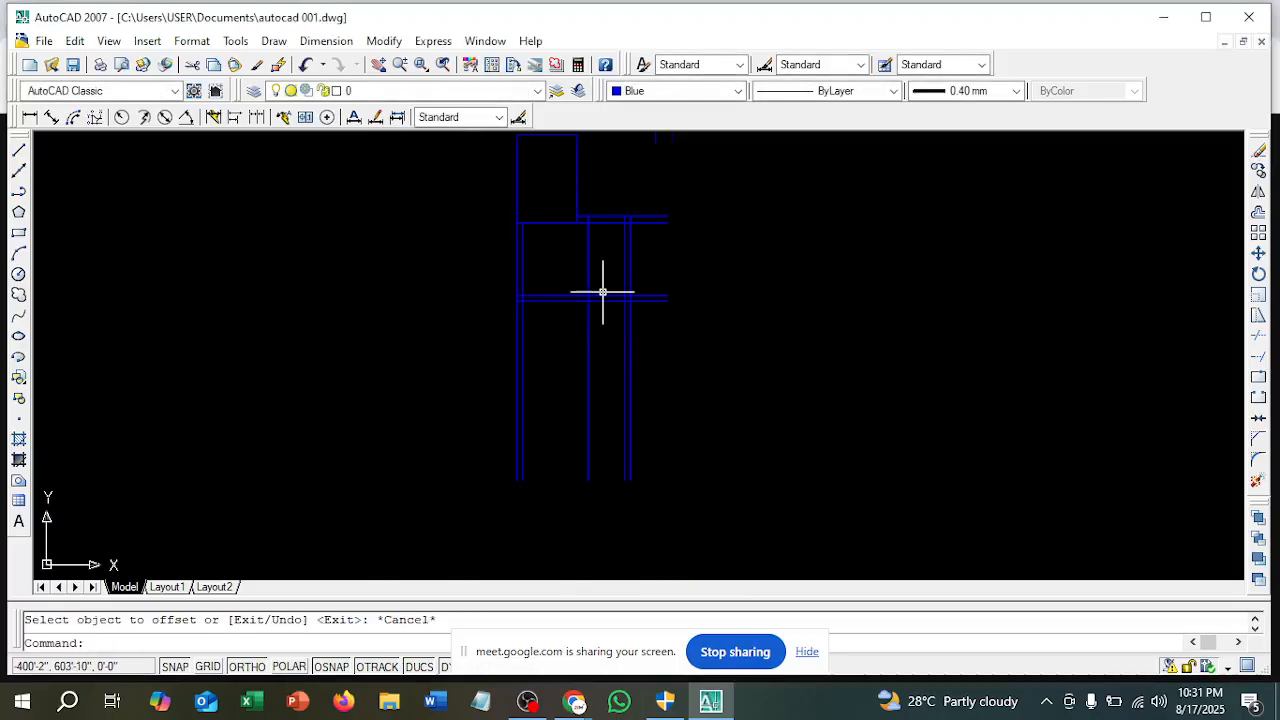
pyautogui.press('Return')
pyautogui.press('Return')
pyautogui.rightClick(591, 273)
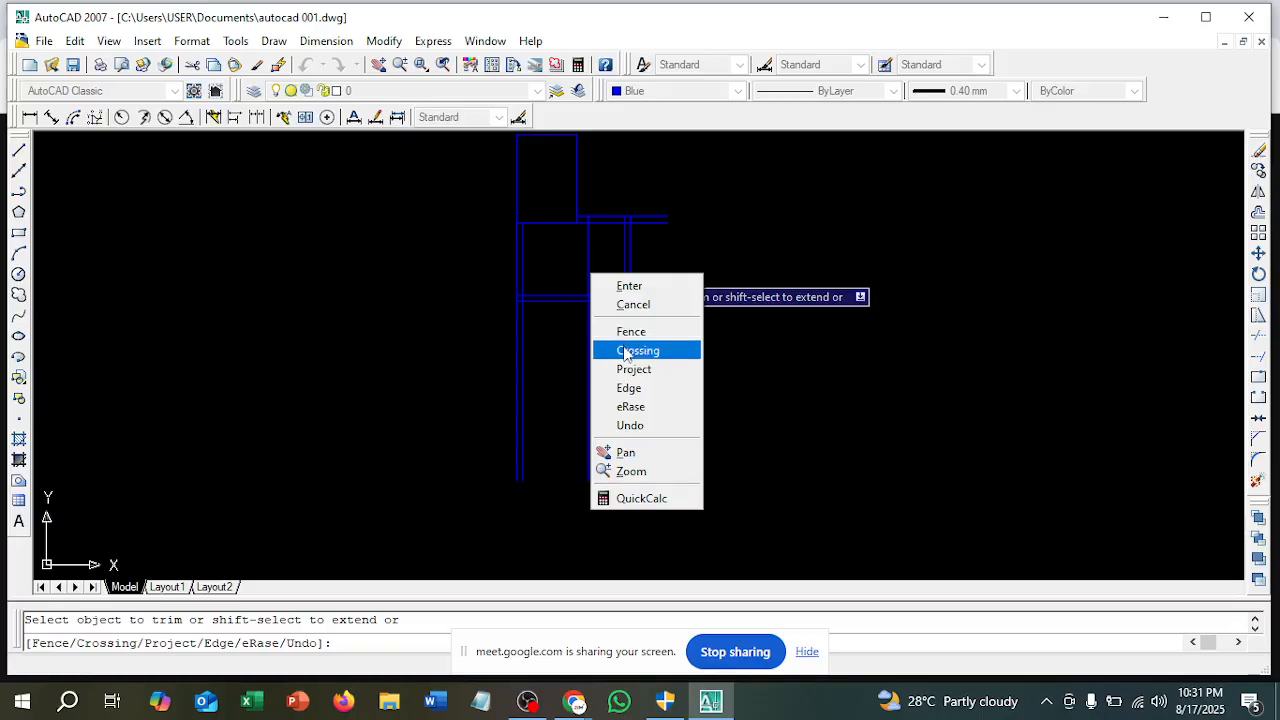
pyautogui.click(628, 350)
pyautogui.click(605, 280)
pyautogui.click(559, 247)
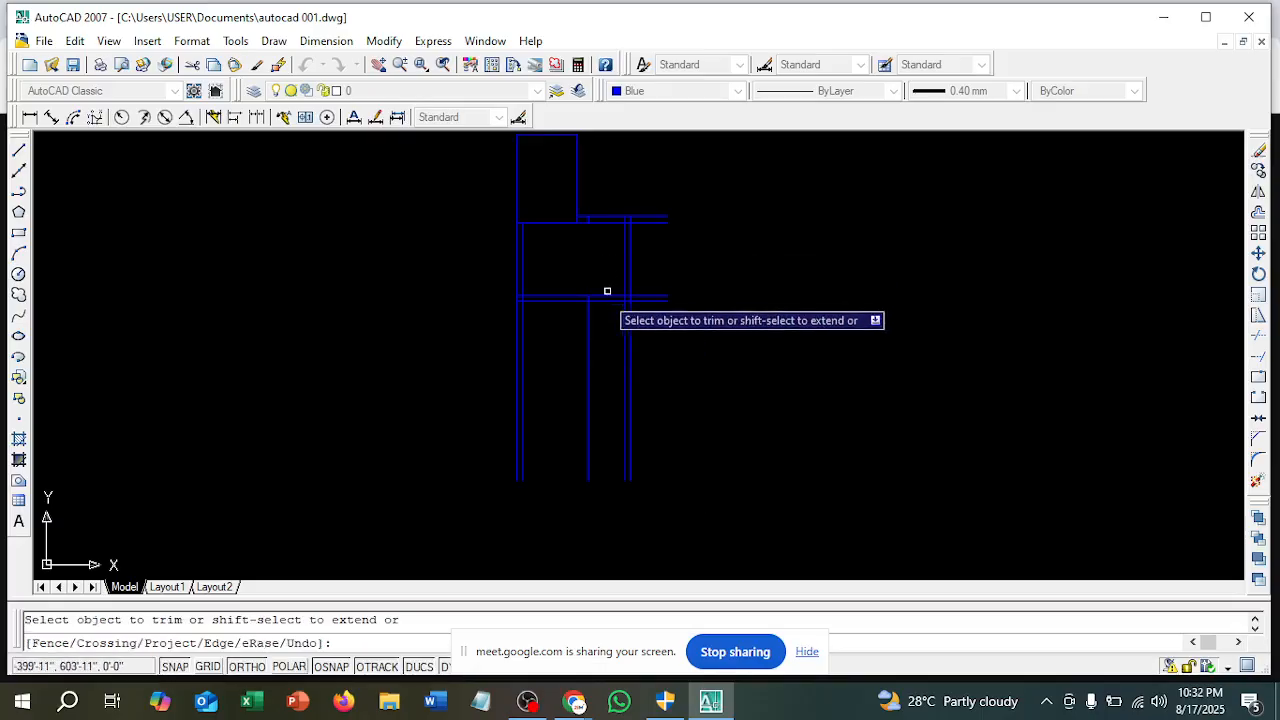
pyautogui.click(589, 318)
pyautogui.click(601, 310)
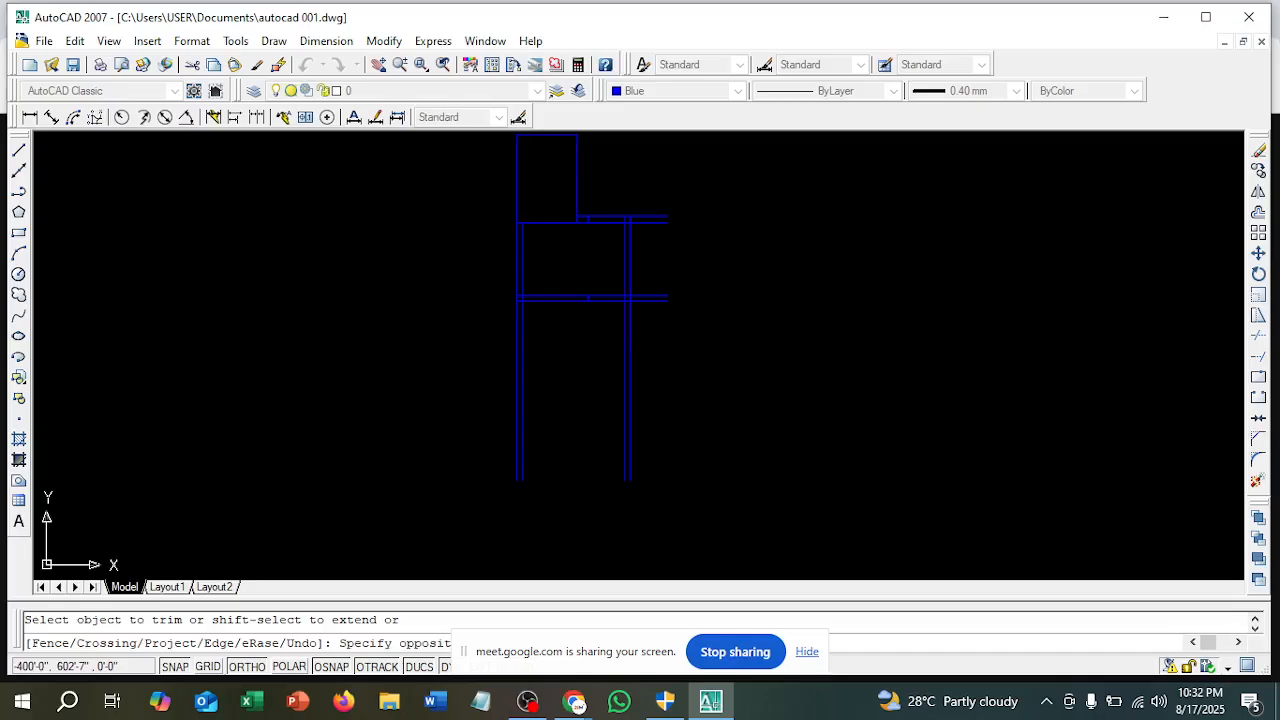
# Trim the lower wall lines across the door opening and both horizontal walls' overhangs past the right wall
pyautogui.click(623, 297)
pyautogui.click(650, 298)
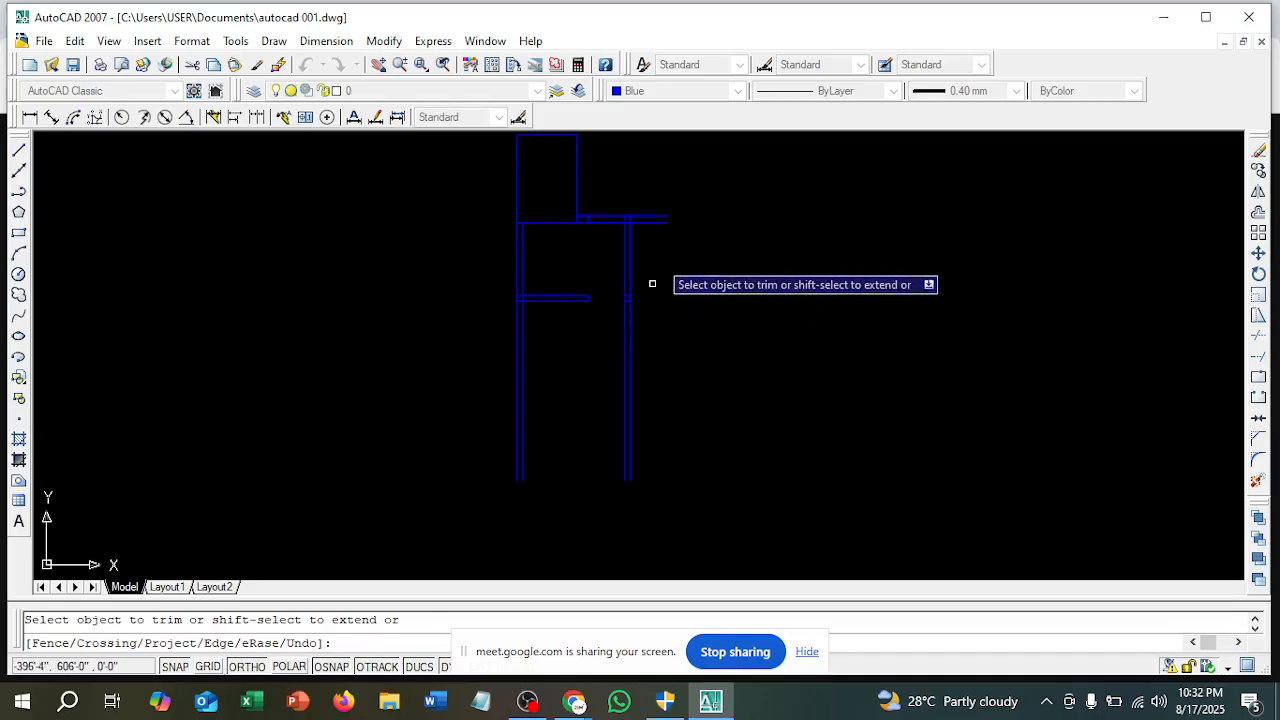
pyautogui.click(660, 218)
# Trim the left and right wall lines that run below the toilet's lower wall
pyautogui.click(679, 421)
pyautogui.click(609, 381)
pyautogui.click(566, 420)
pyautogui.click(468, 381)
# Examine the window in the toilet's left wall and its dimensions on the floor plan
pyautogui.scroll(3, 586, 214)
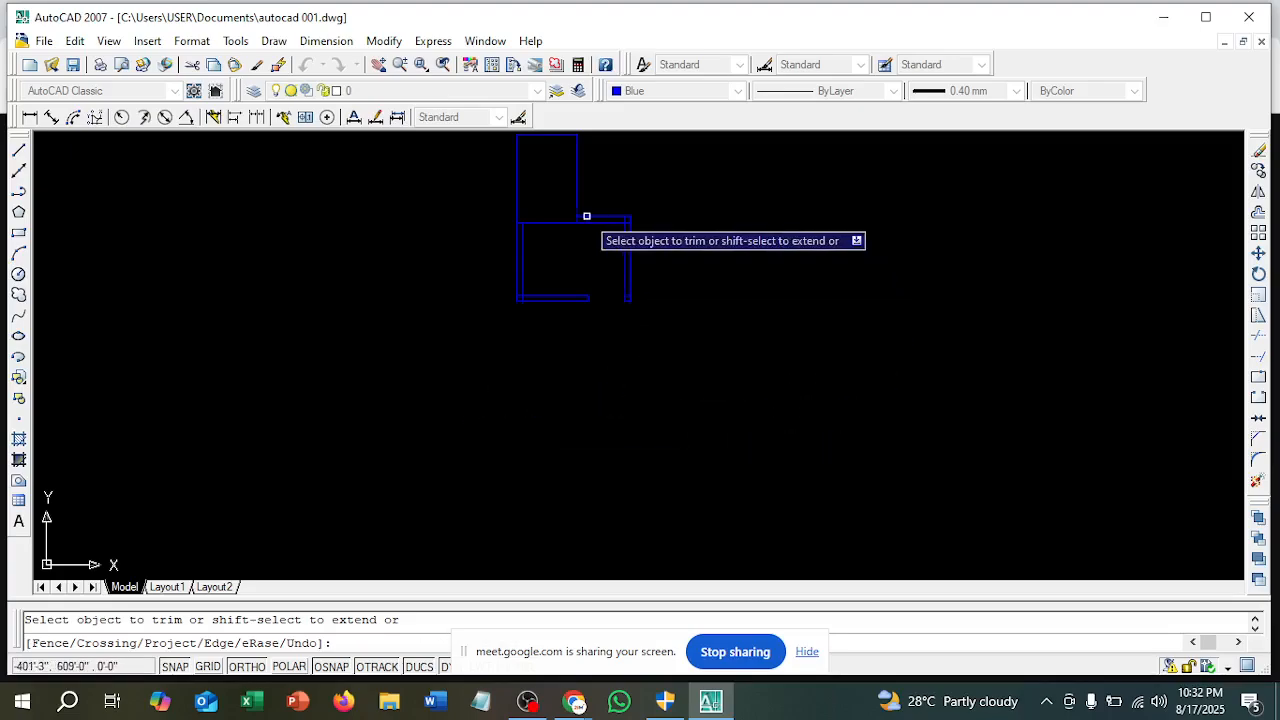
pyautogui.scroll(-5, 763, 281)
pyautogui.scroll(-5, 763, 281)
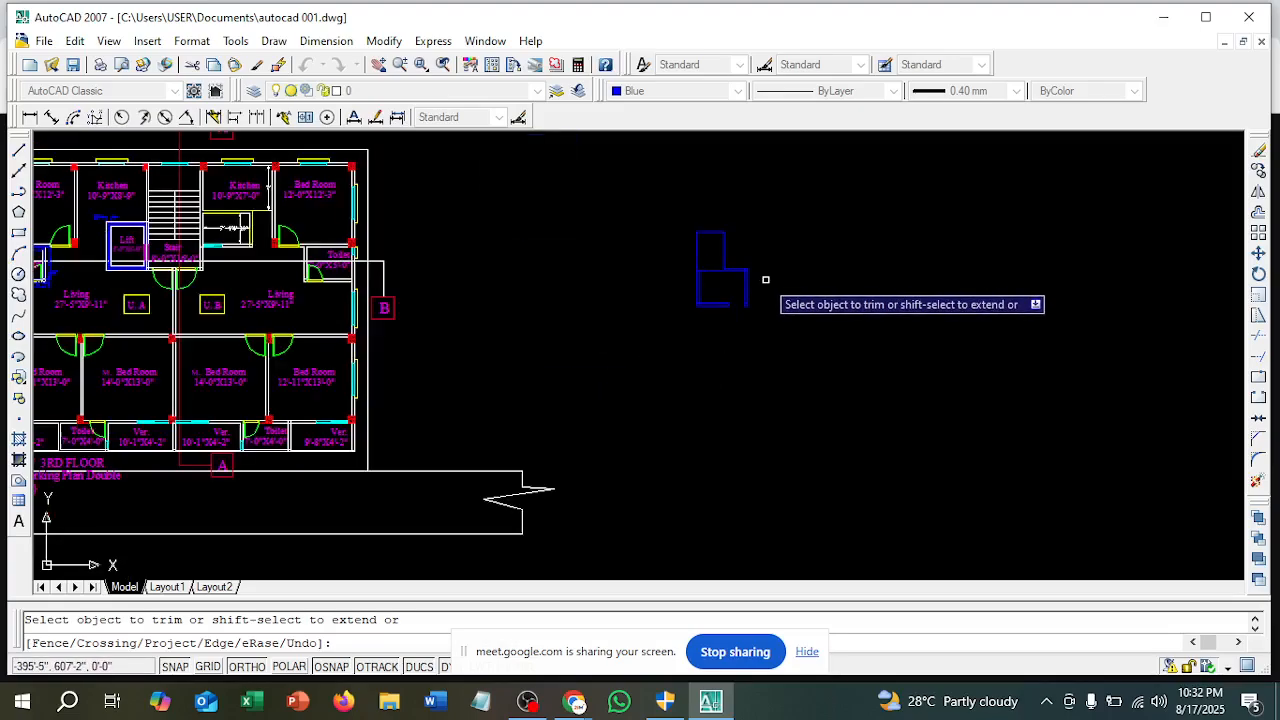
pyautogui.scroll(6, 470, 278)
pyautogui.scroll(3, 413, 251)
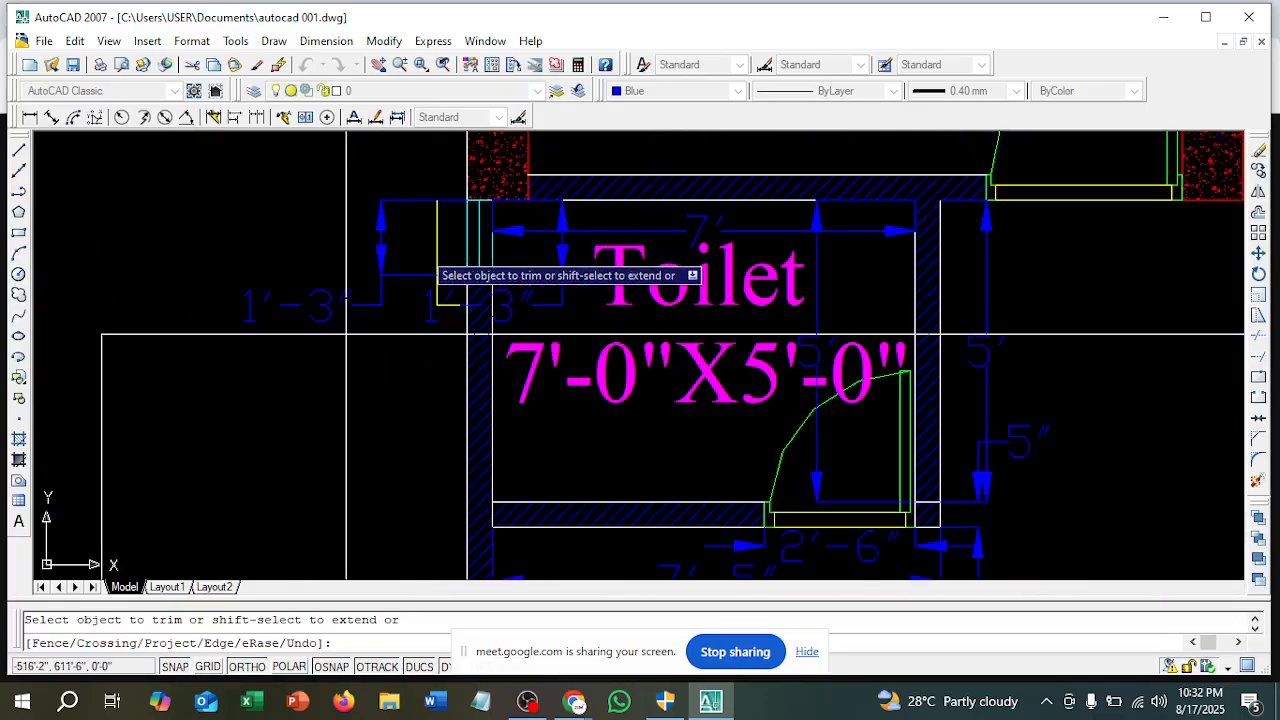
pyautogui.scroll(-5, 439, 264)
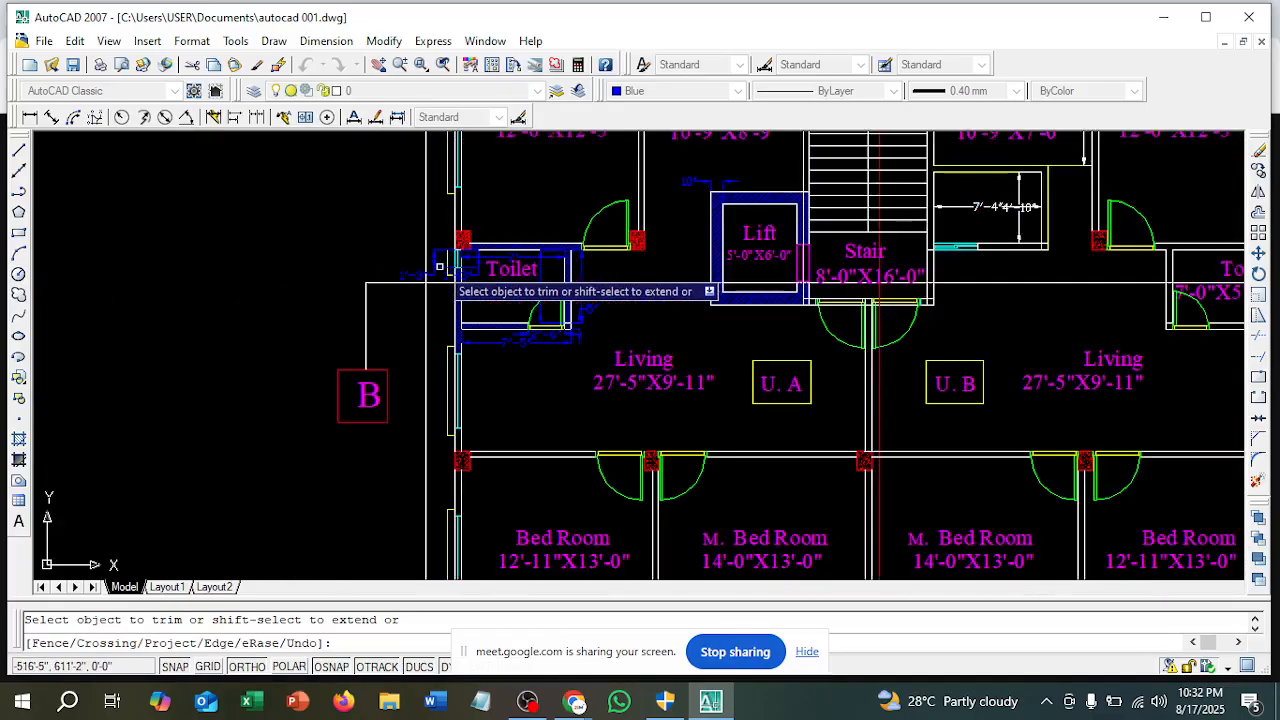
pyautogui.scroll(-2, 439, 265)
pyautogui.scroll(-3, 439, 266)
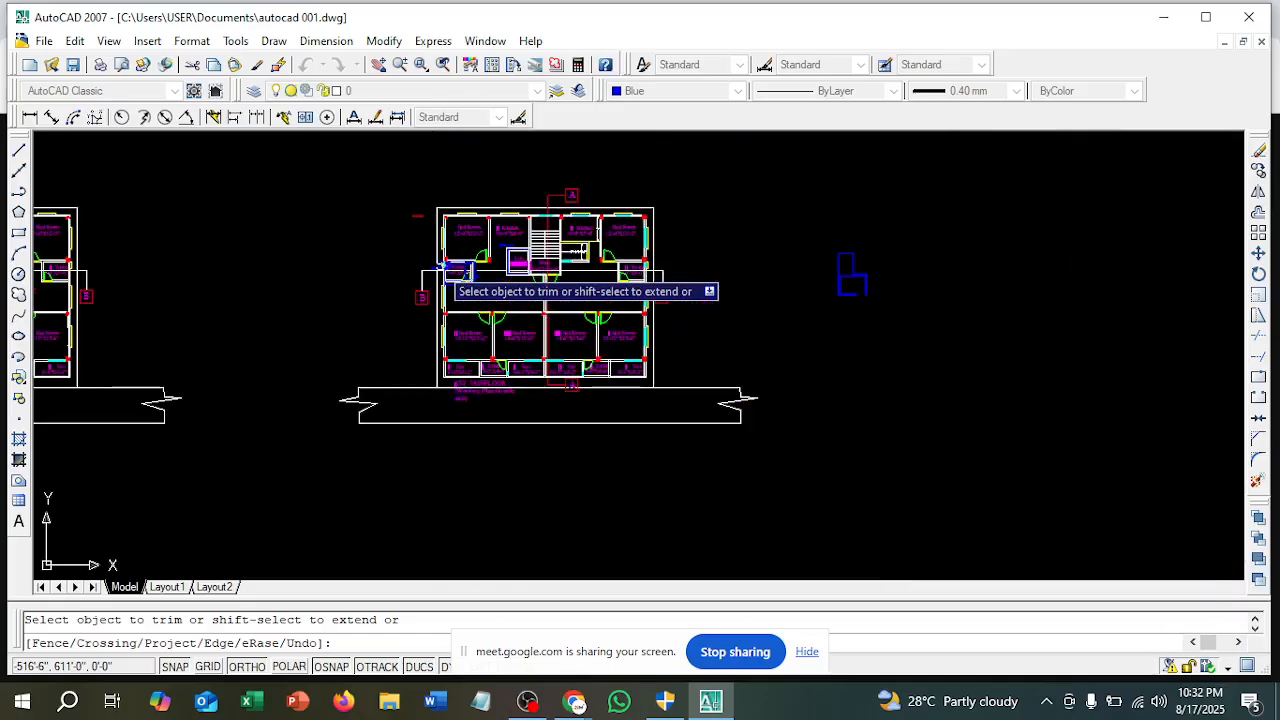
pyautogui.scroll(5, 830, 278)
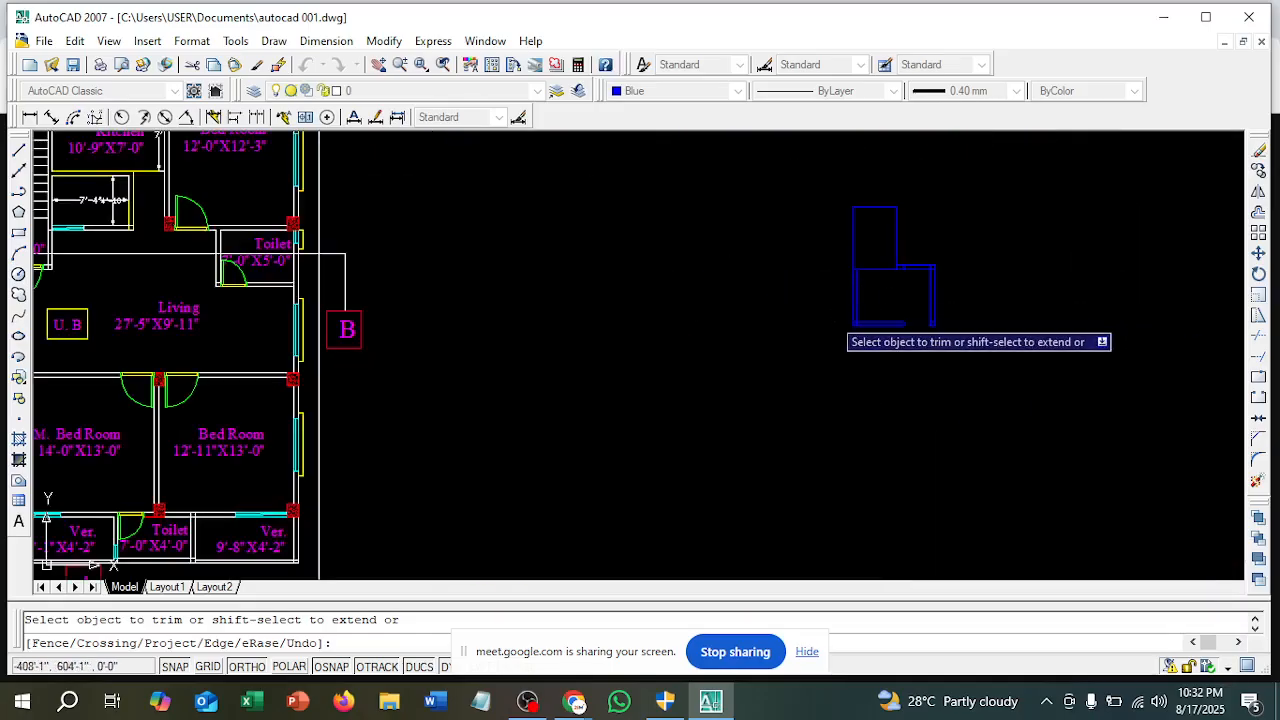
# Check the dimension of the toilet's left window on the floor plan against the redrawn toilet
pyautogui.scroll(5, 886, 314)
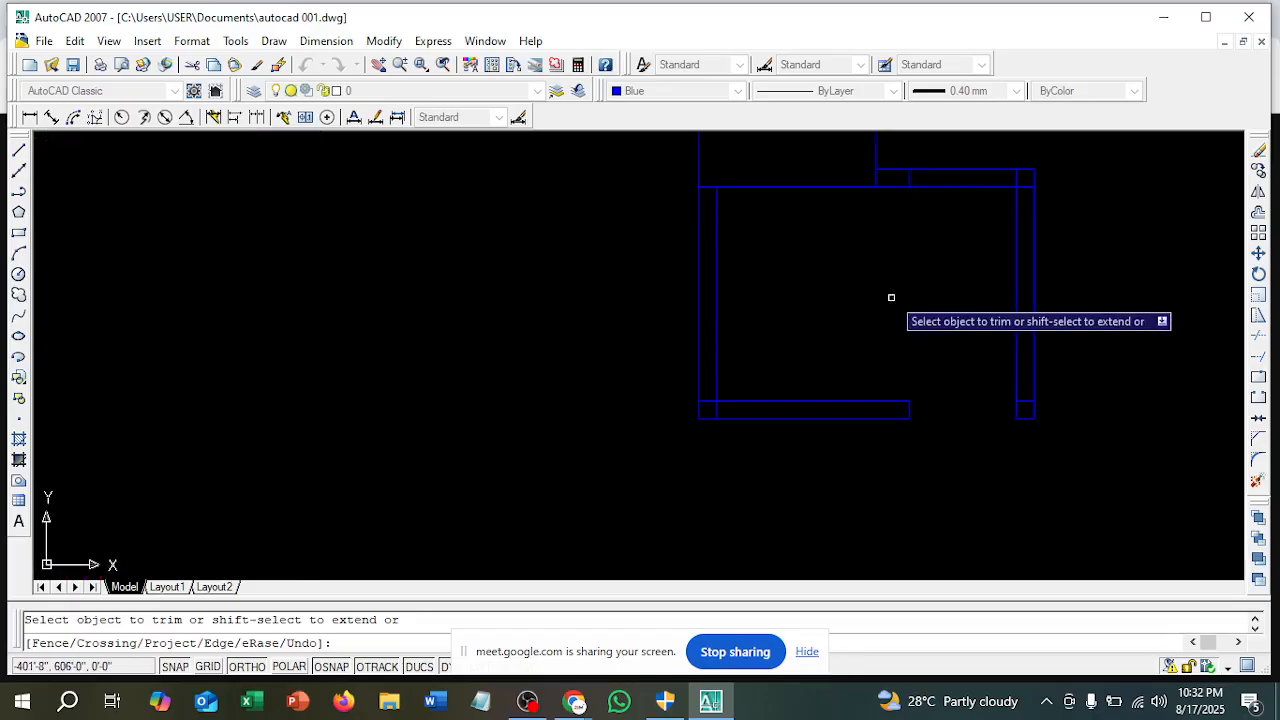
pyautogui.scroll(-1, 925, 307)
pyautogui.scroll(-6, 928, 308)
pyautogui.scroll(4, 197, 308)
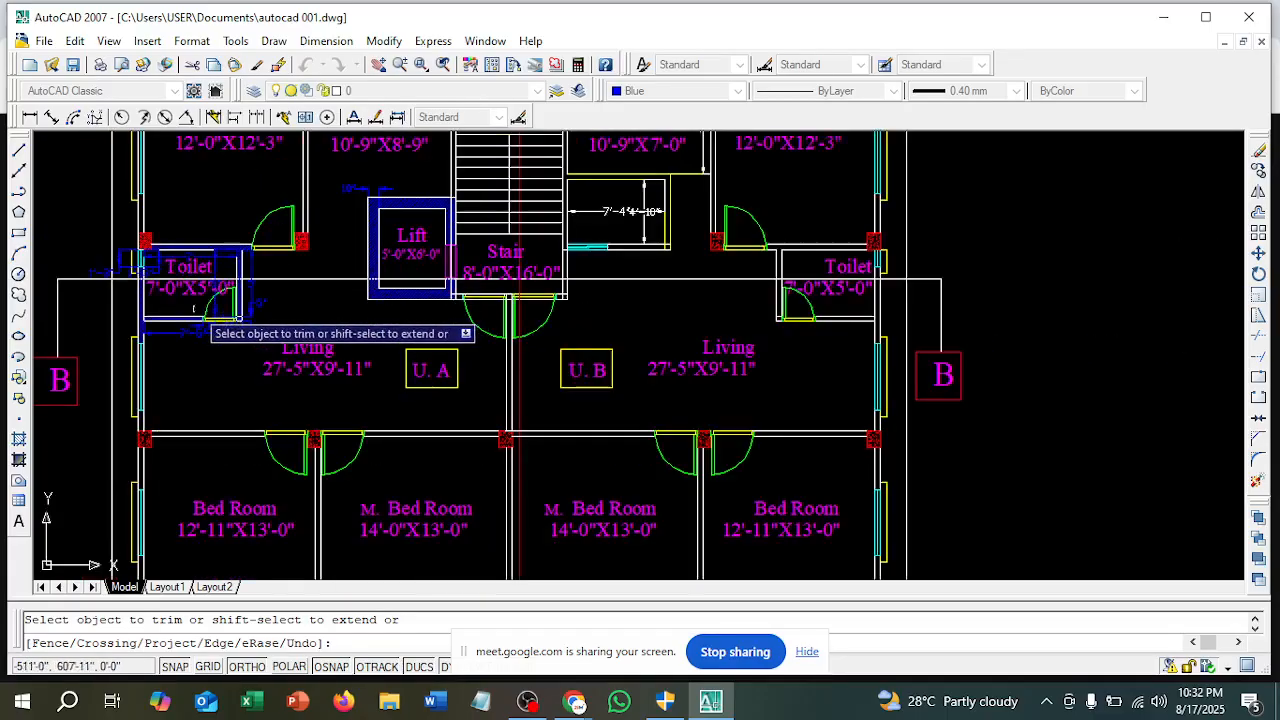
pyautogui.scroll(3, 197, 308)
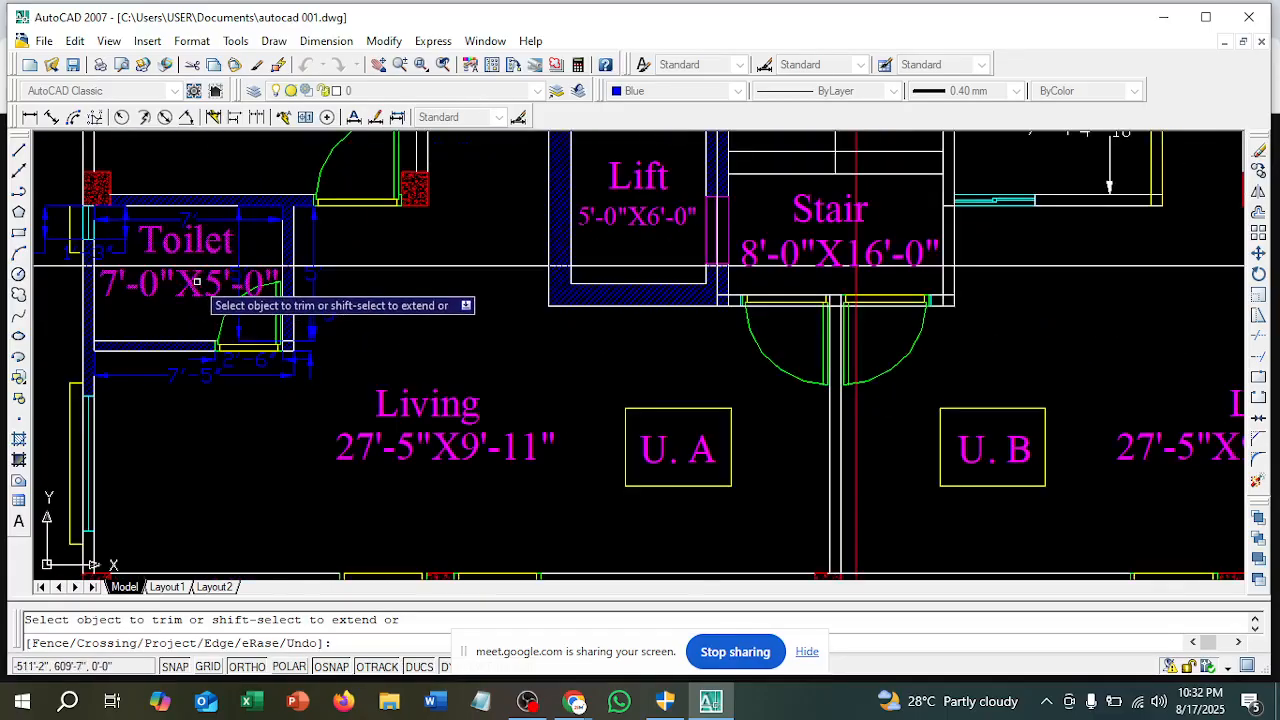
pyautogui.scroll(3, 197, 283)
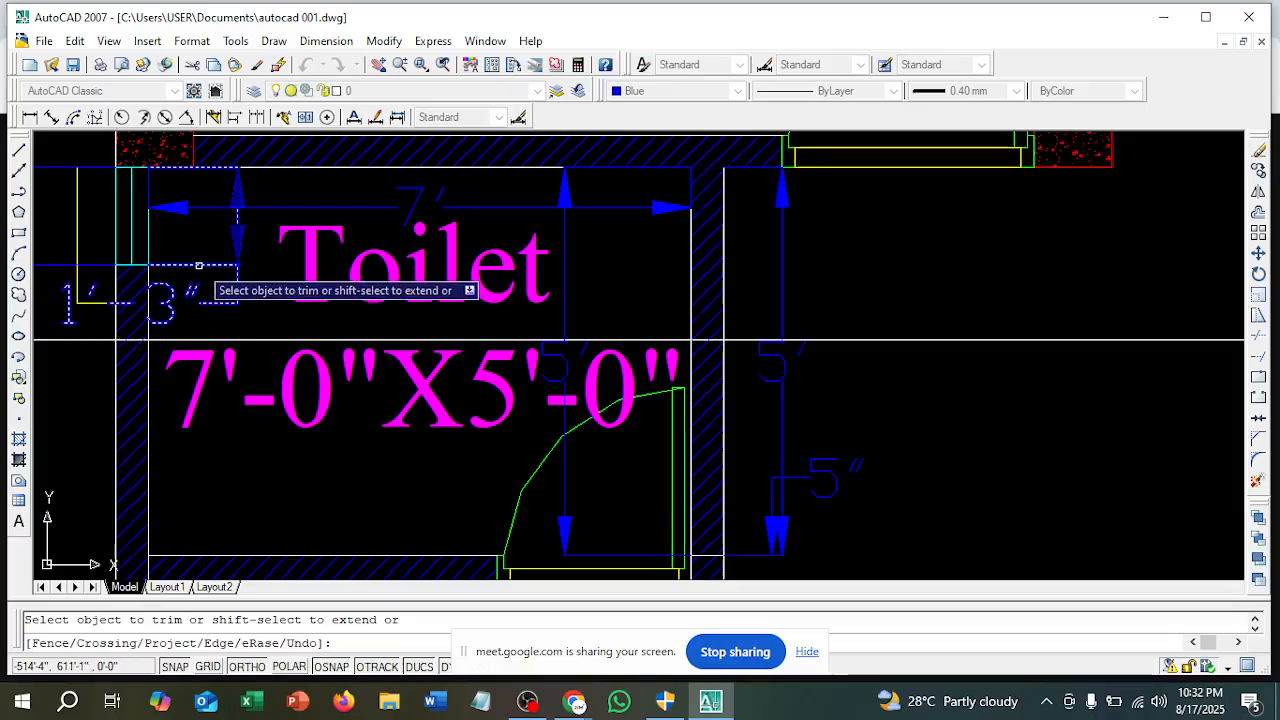
pyautogui.scroll(-8, 199, 265)
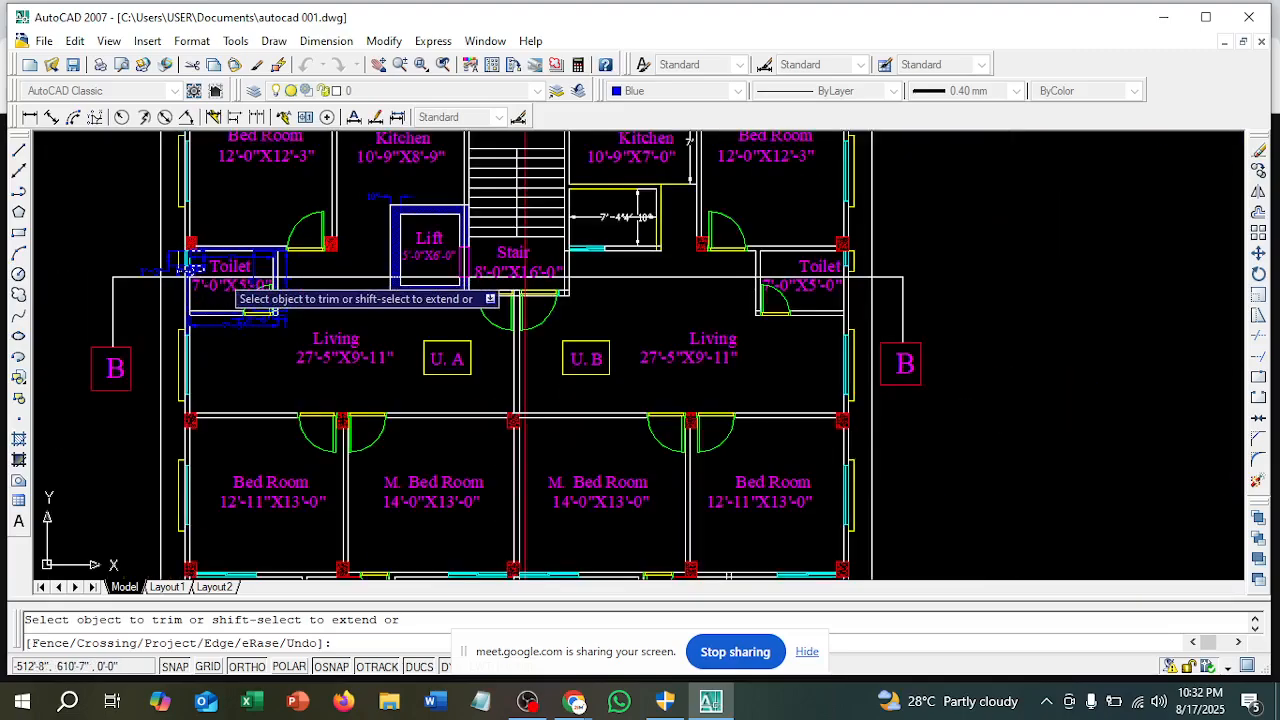
pyautogui.scroll(10, 740, 292)
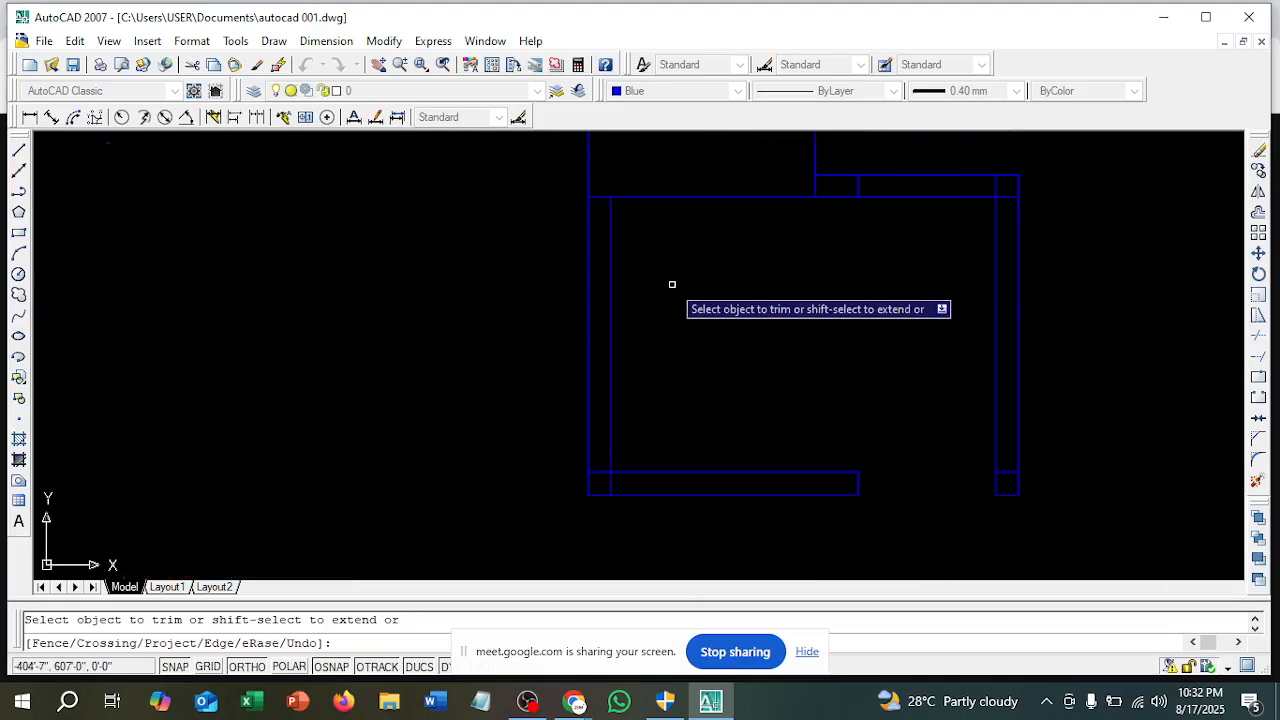
pyautogui.press('Escape')
pyautogui.write('o')
pyautogui.press('Return')
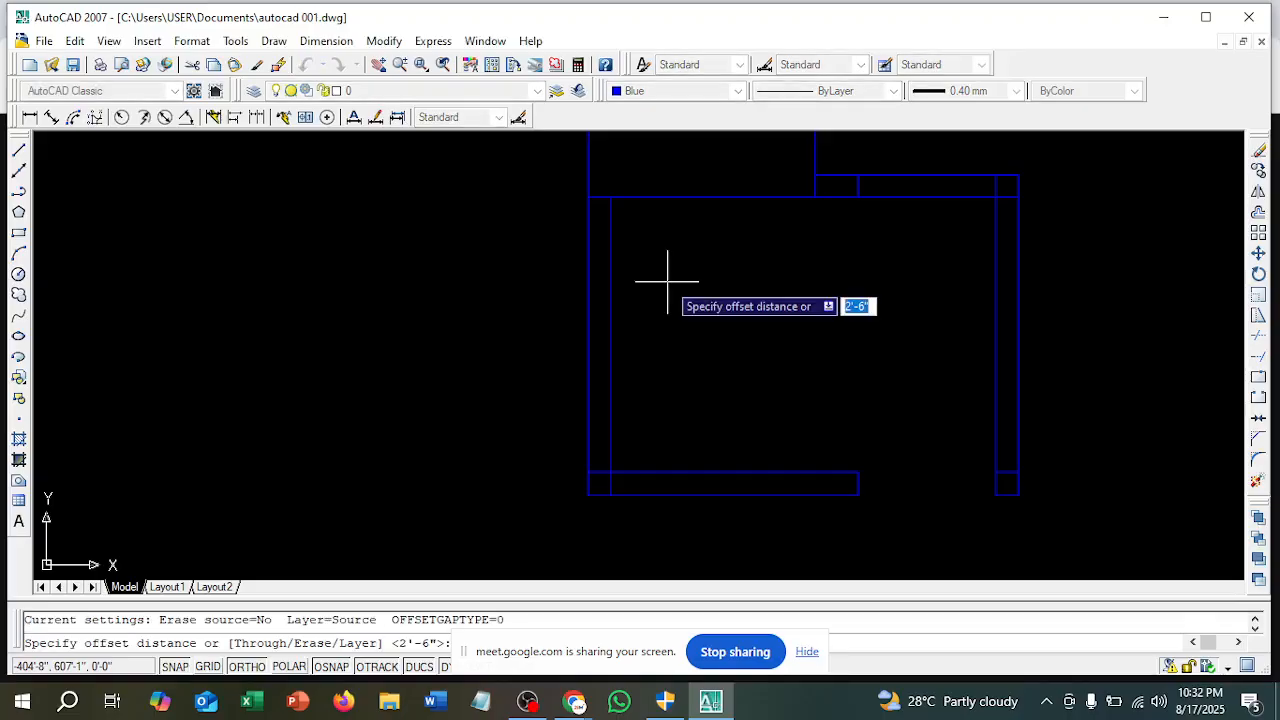
pyautogui.write('15"')
pyautogui.press('Return')
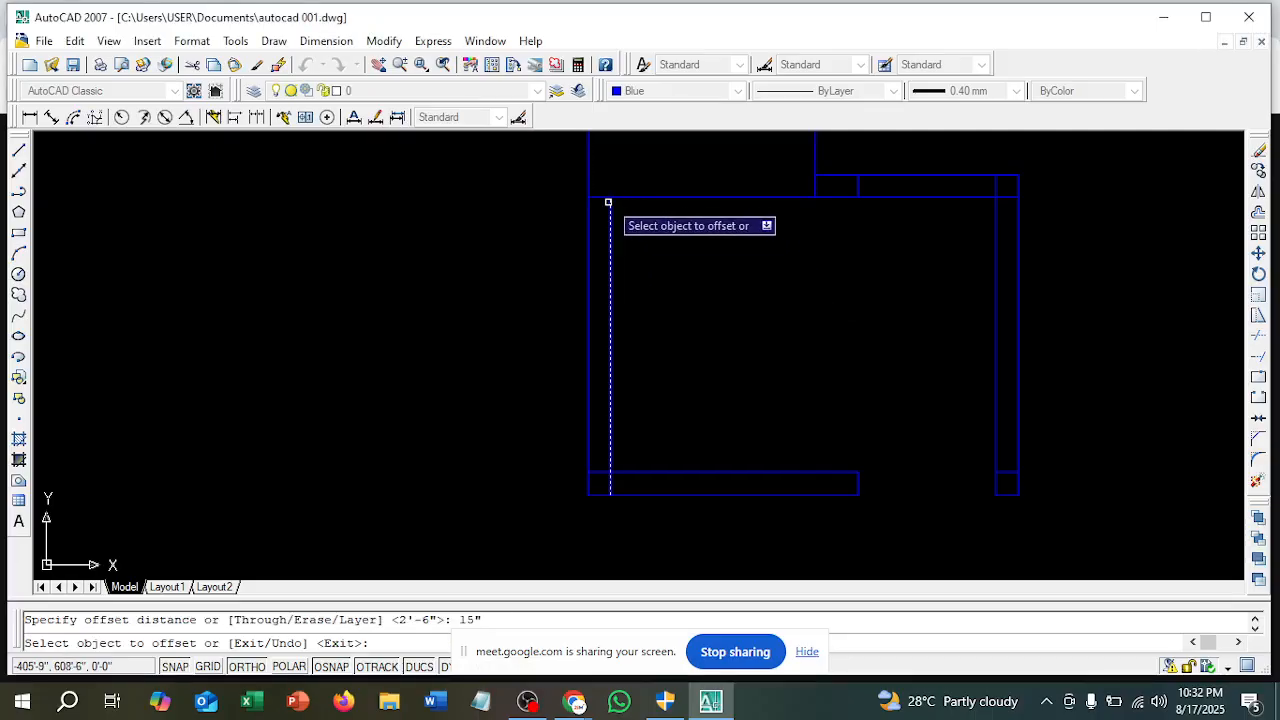
pyautogui.press('Escape')
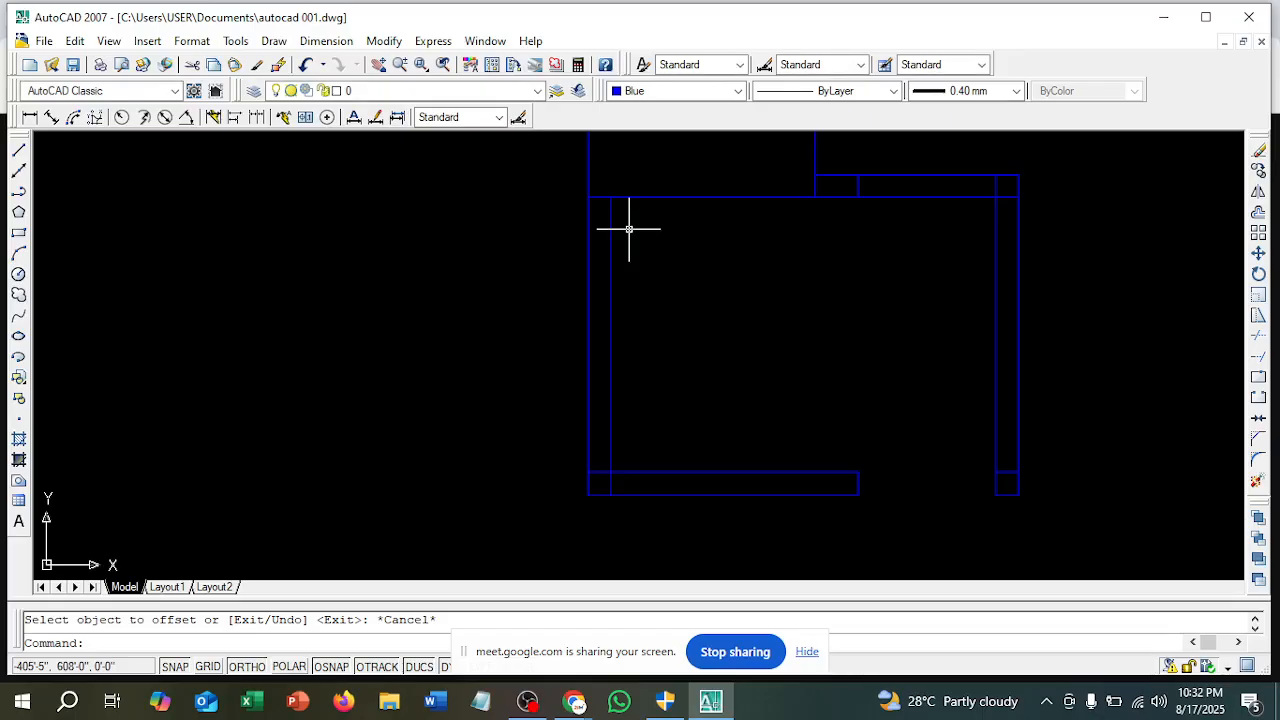
# Draw a line 15" down from the toilet's upper-left inner corner, continuing horizontally outward across the left wall
pyautogui.write('l')
pyautogui.press('Return')
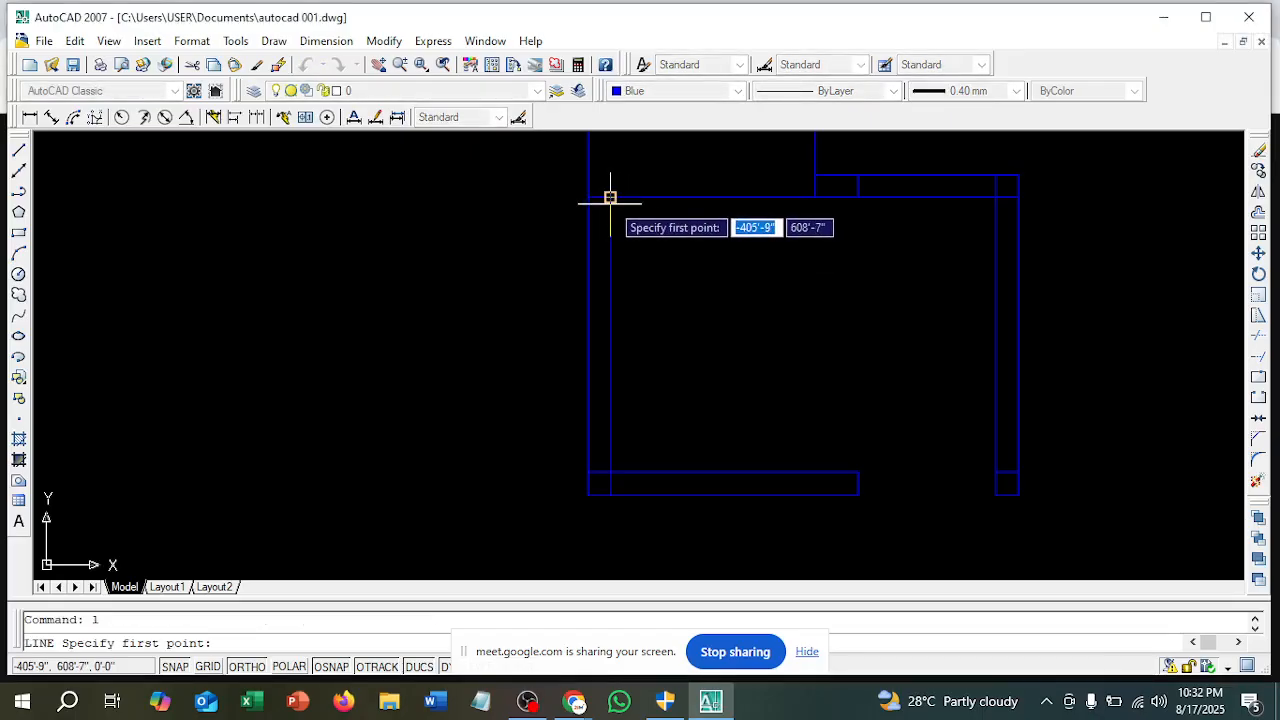
pyautogui.click(610, 197)
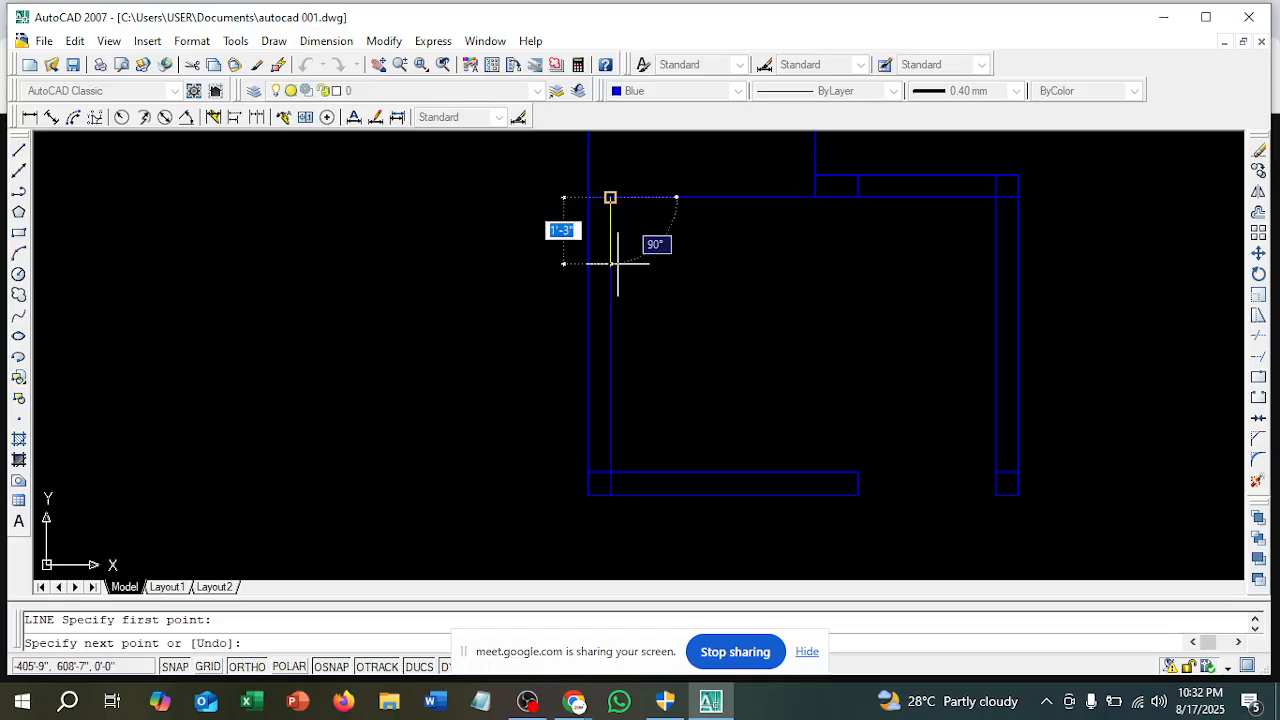
pyautogui.write('15"')
pyautogui.press('Return')
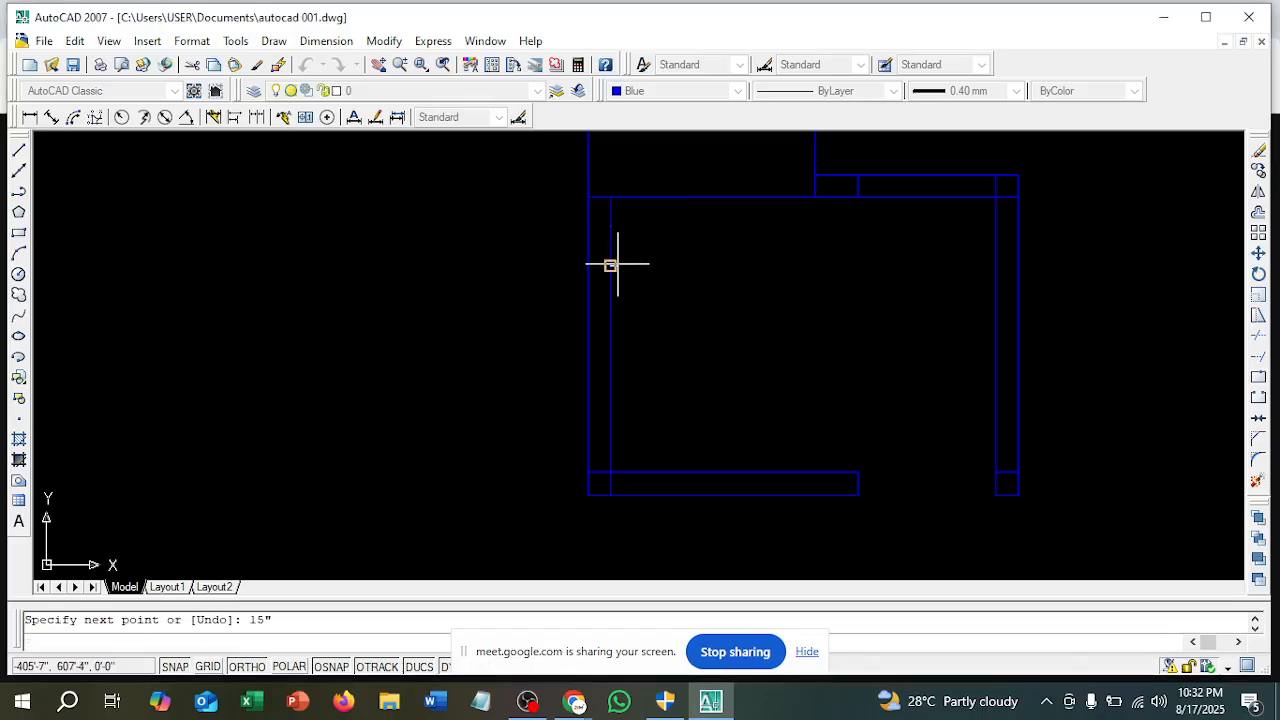
pyautogui.click(547, 265)
pyautogui.press('Escape')
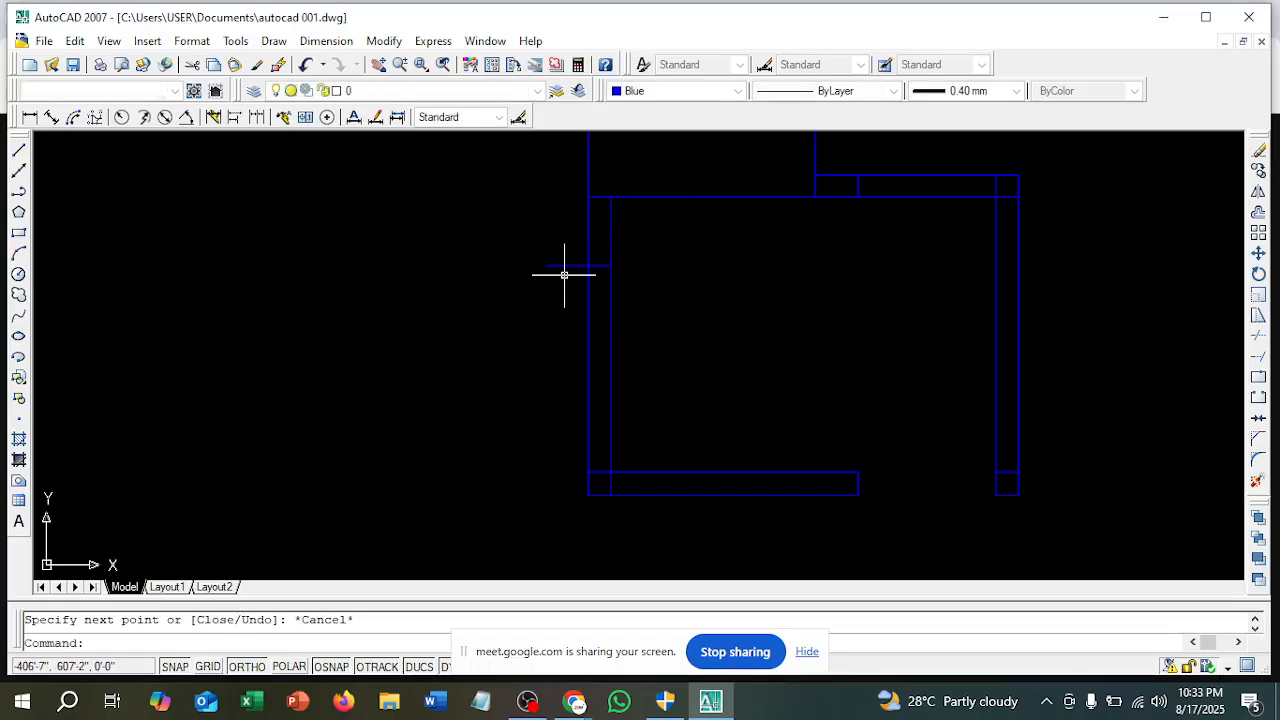
pyautogui.write('t')
pyautogui.press('Return')
pyautogui.press('Return')
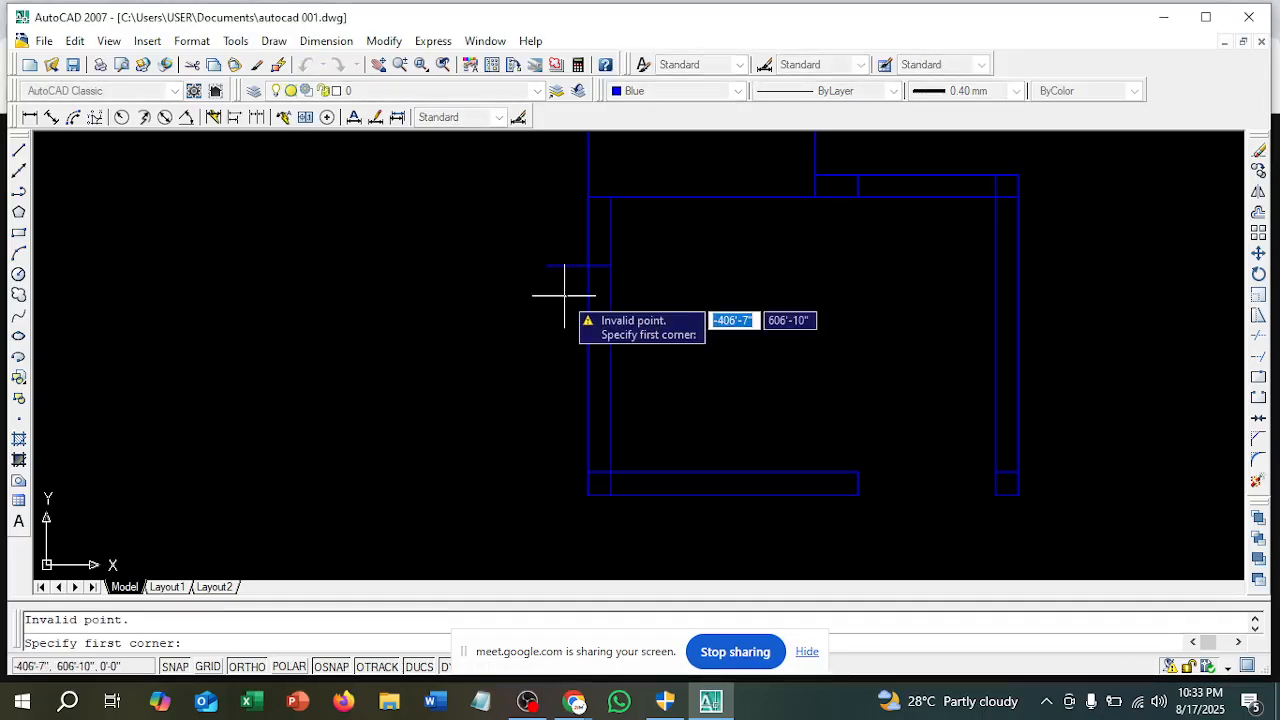
pyautogui.press('Escape')
# Trim the window line's overhang outside the left wall, keeping only the part across the wall thickness
pyautogui.write('tr')
pyautogui.press('Return')
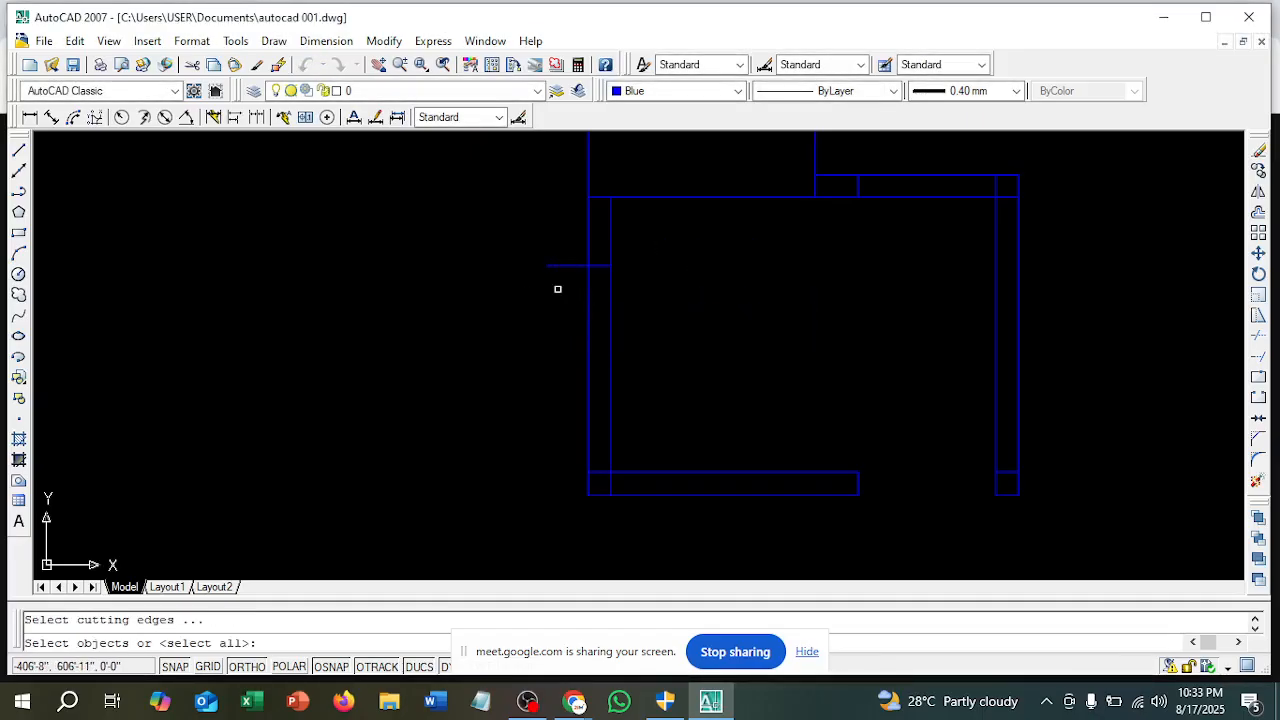
pyautogui.press('Return')
pyautogui.rightClick(486, 257)
pyautogui.click(520, 329)
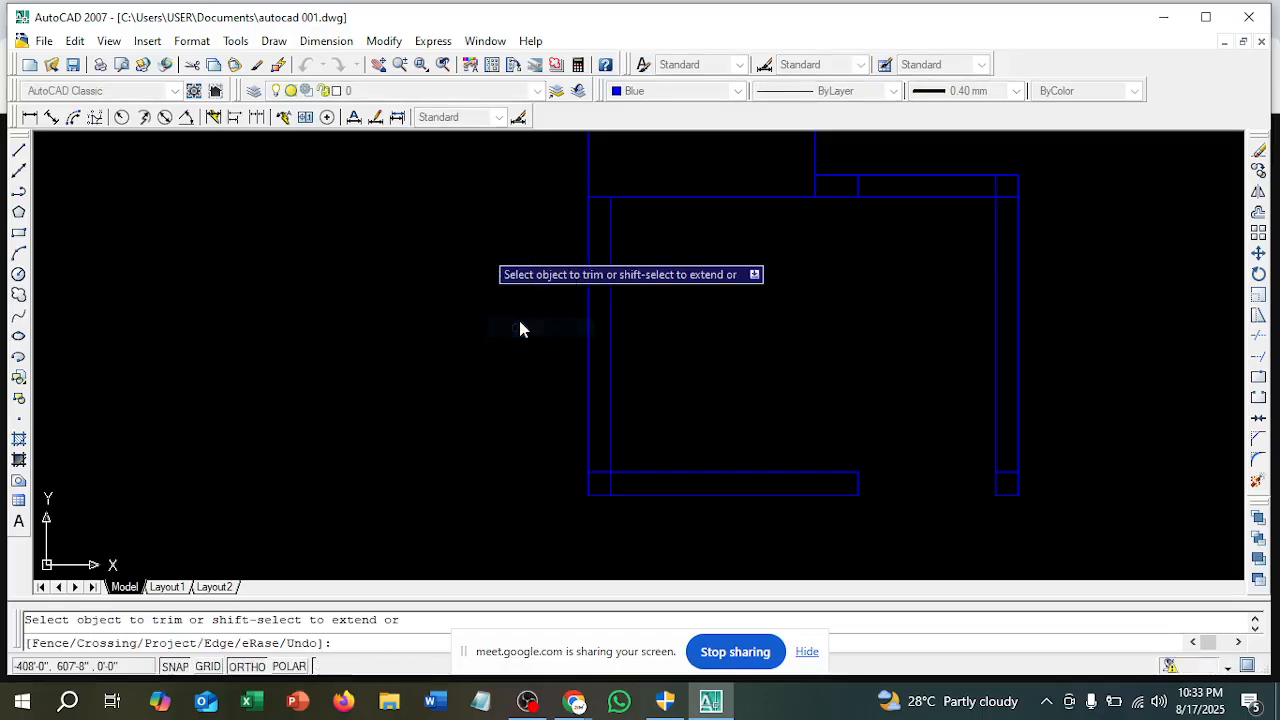
pyautogui.click(560, 277)
pyautogui.click(532, 246)
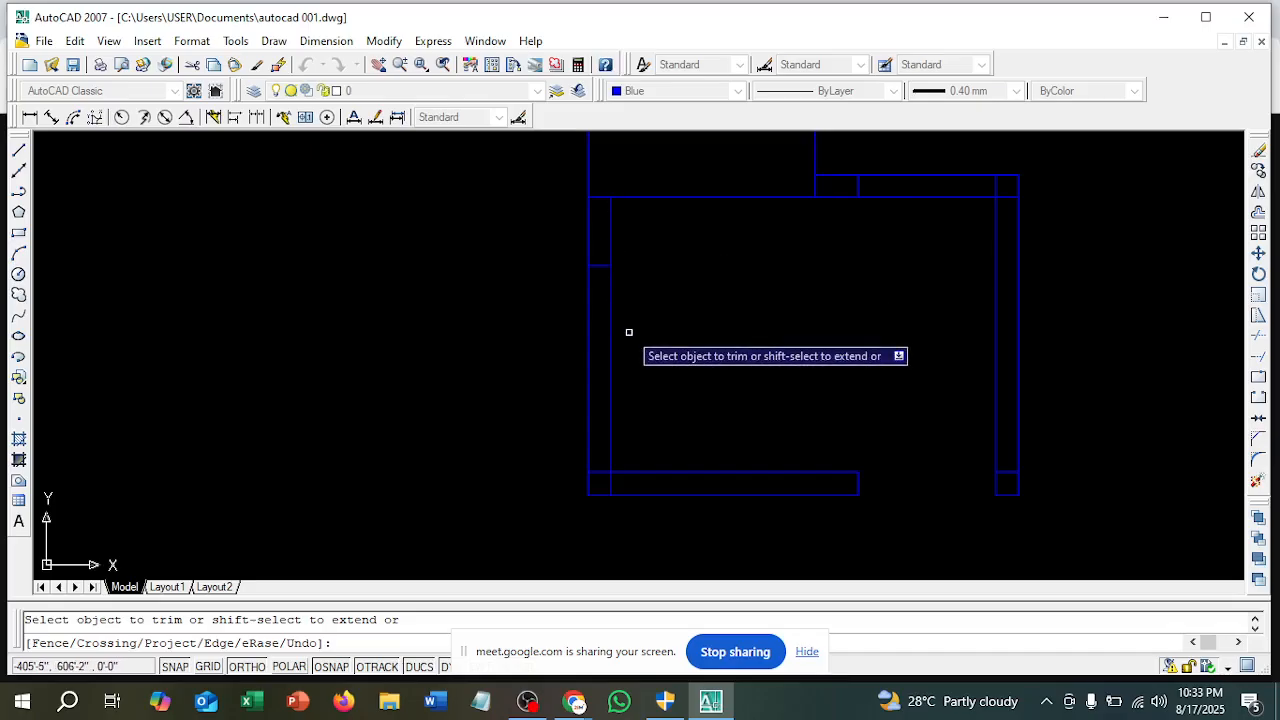
pyautogui.press('Escape')
# Add a horizontal linear dimension across the redrawn toilet's interior, between the left and right walls' inner faces
pyautogui.scroll(-5, 743, 351)
pyautogui.scroll(-2, 787, 347)
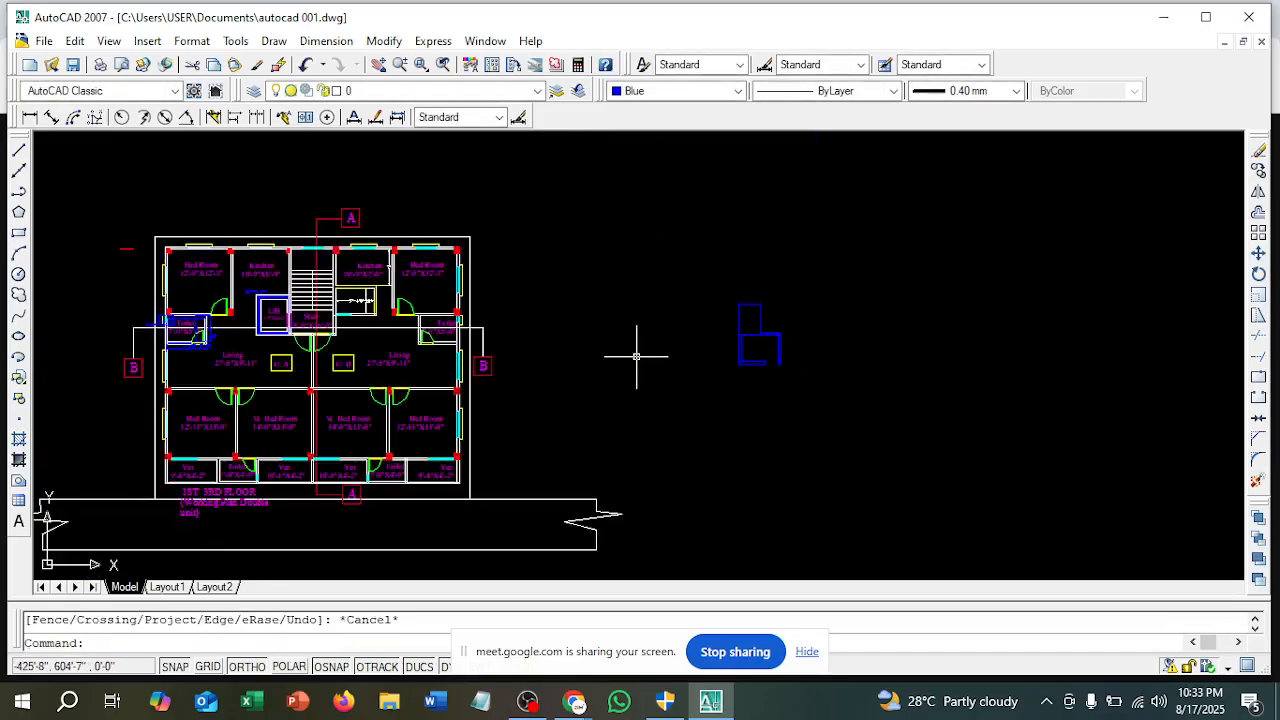
pyautogui.scroll(6, 181, 333)
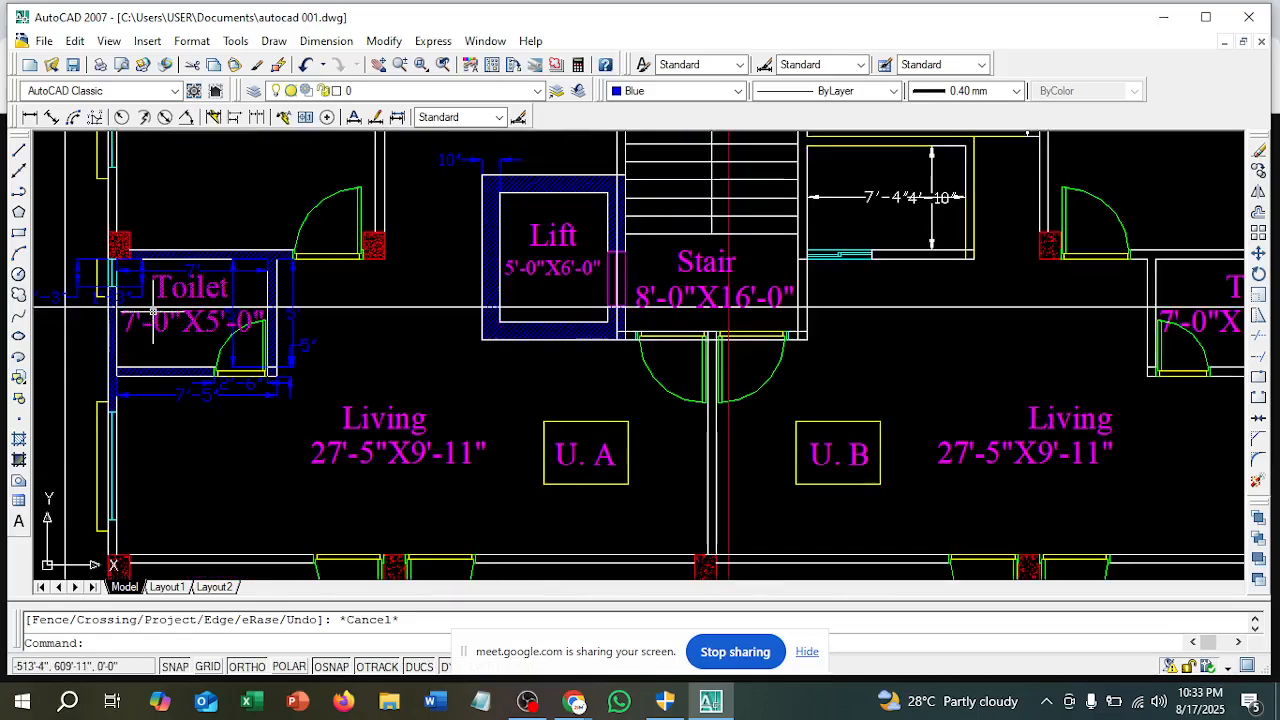
pyautogui.scroll(-5, 153, 312)
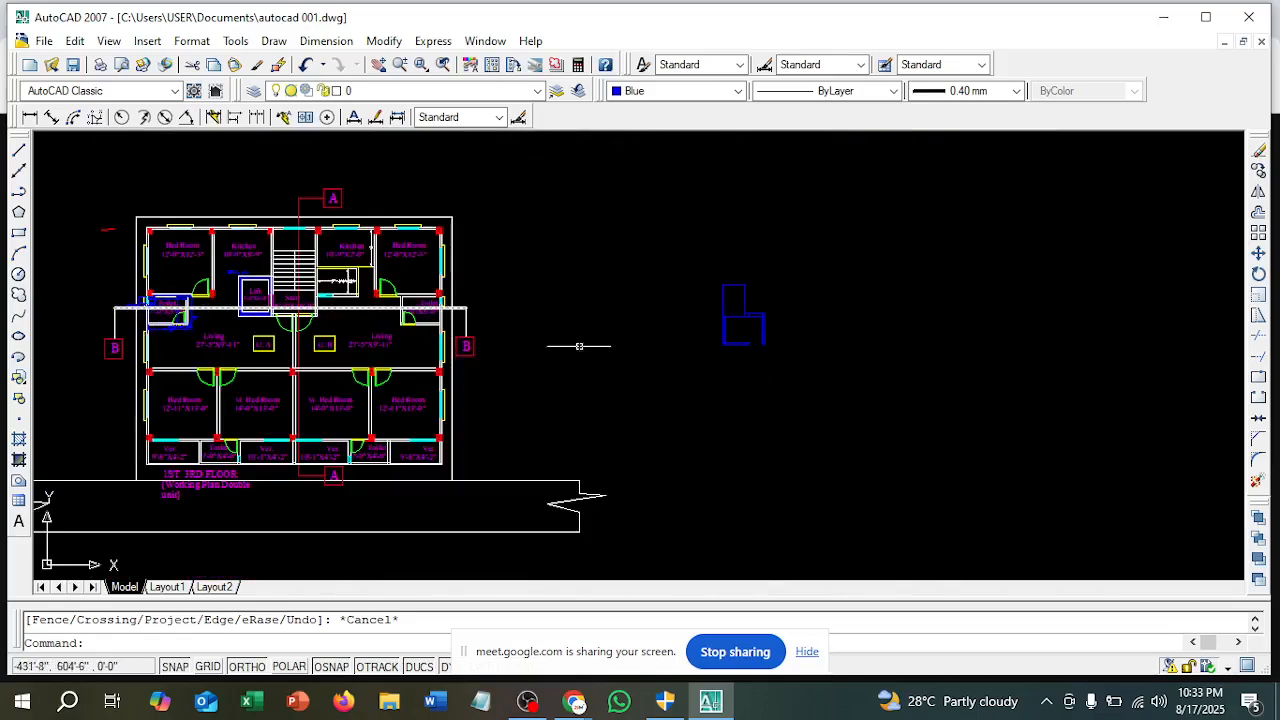
pyautogui.scroll(4, 751, 334)
pyautogui.scroll(2, 751, 334)
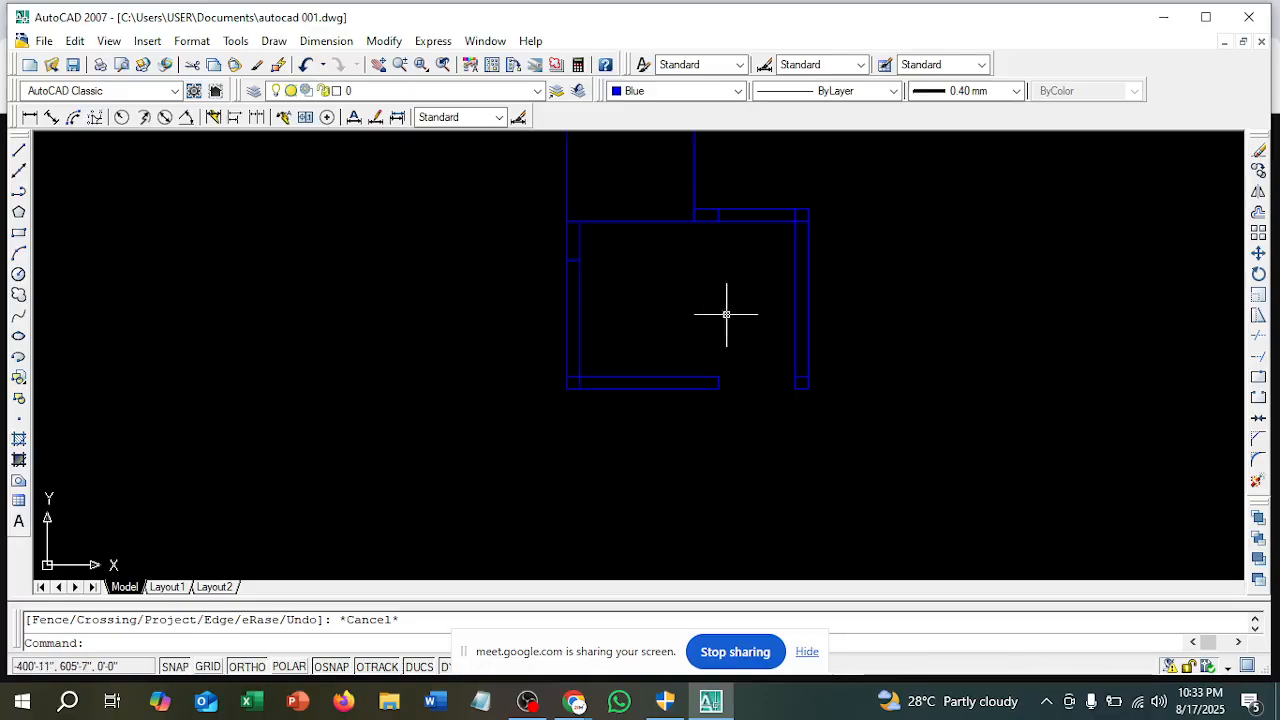
pyautogui.click(30, 117)
pyautogui.scroll(2, 586, 257)
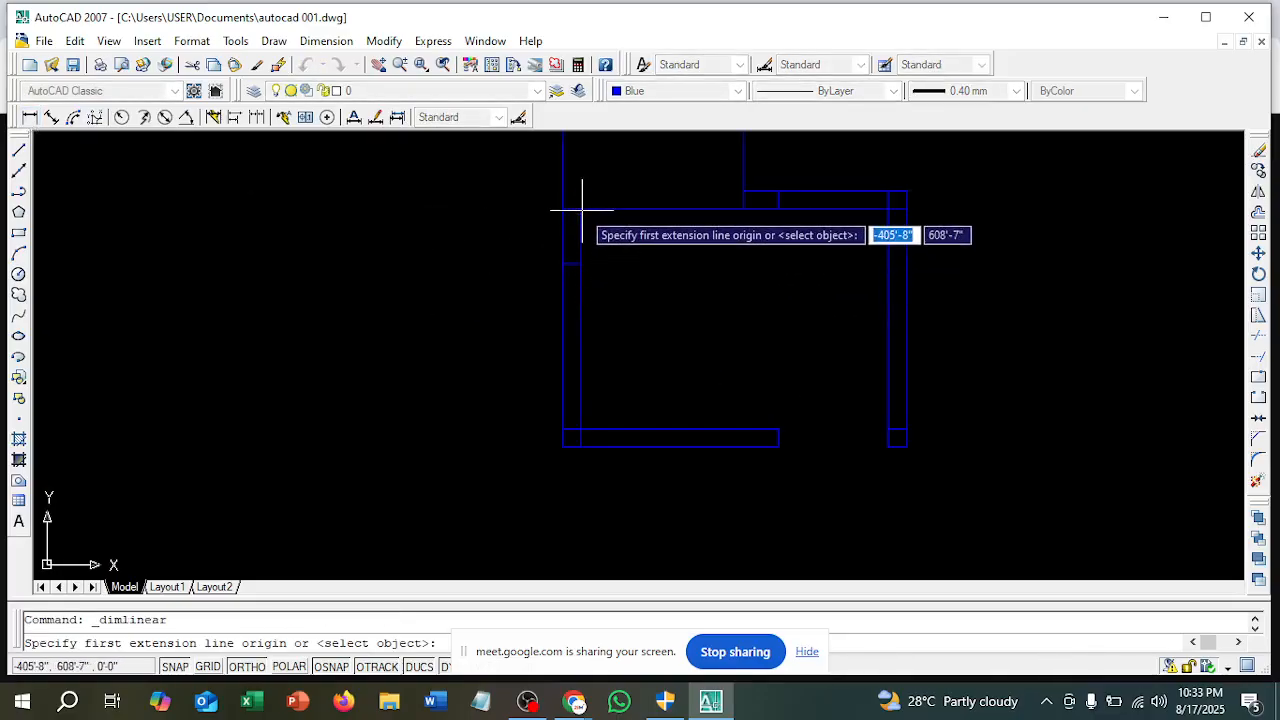
pyautogui.click(580, 208)
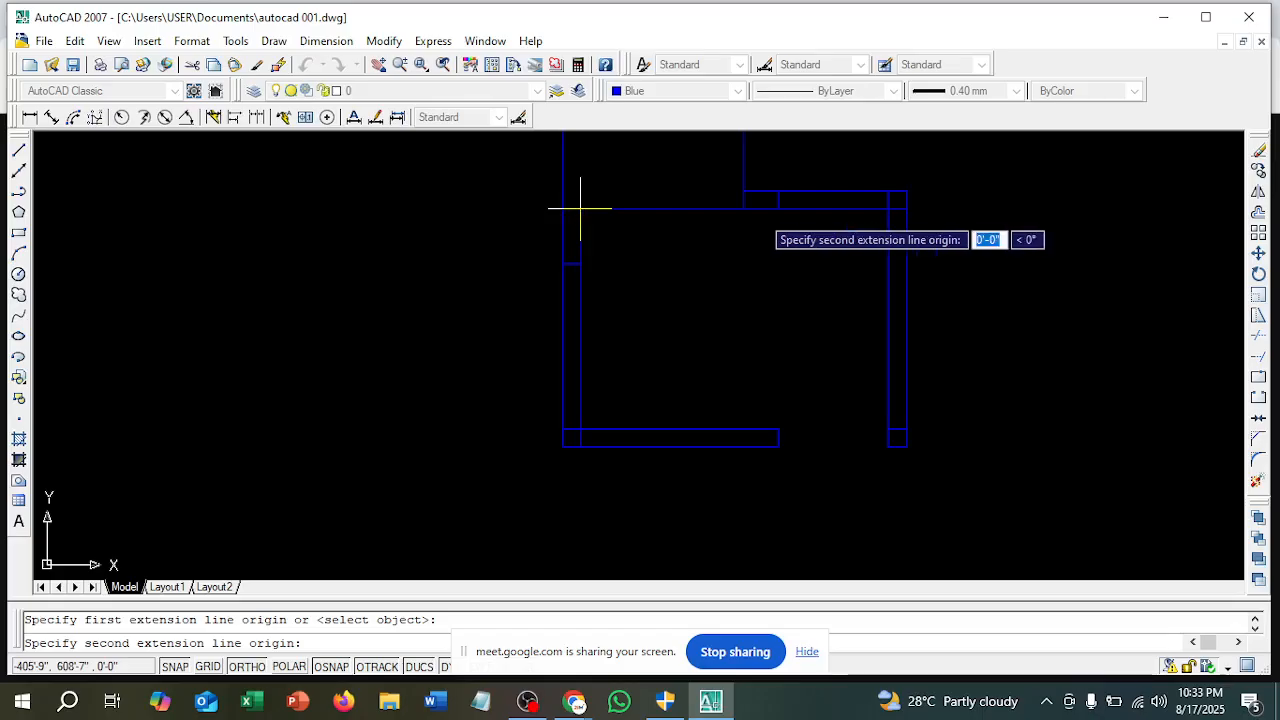
pyautogui.click(889, 208)
pyautogui.click(845, 262)
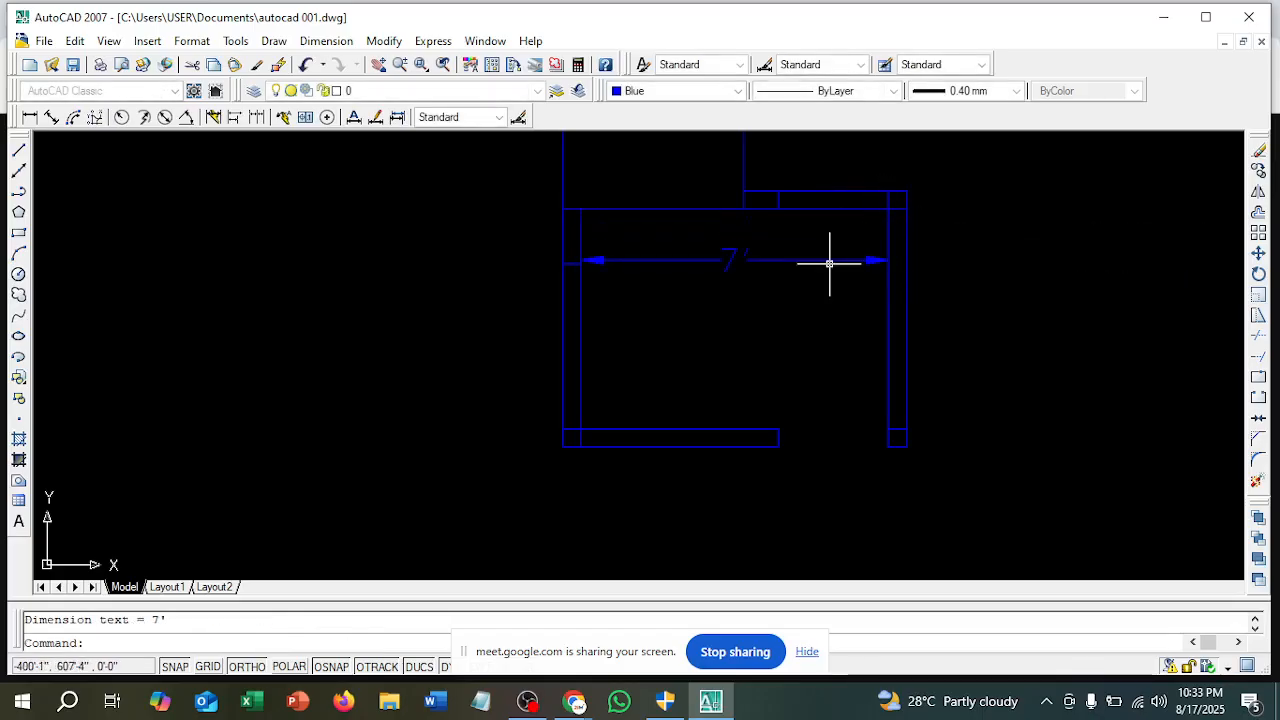
# Add a vertical linear dimension inside the redrawn toilet, between the upper and lower walls' inner faces
pyautogui.scroll(-6, 834, 298)
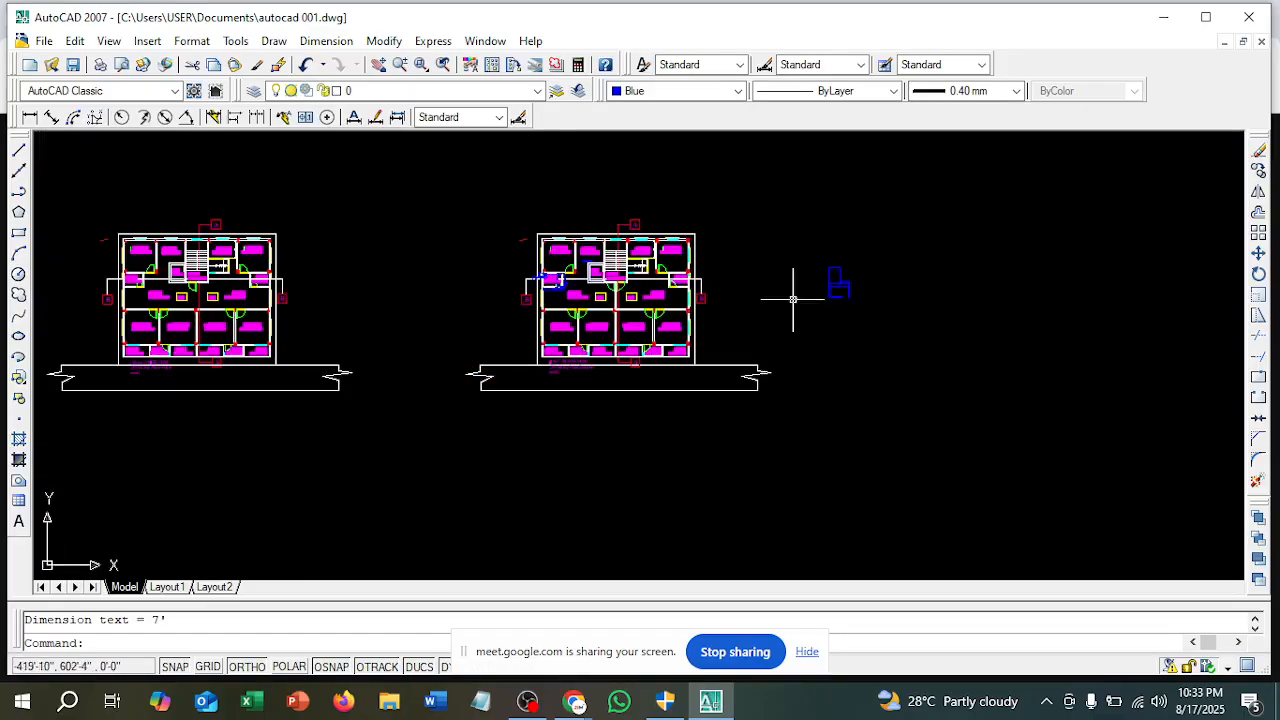
pyautogui.scroll(10, 553, 281)
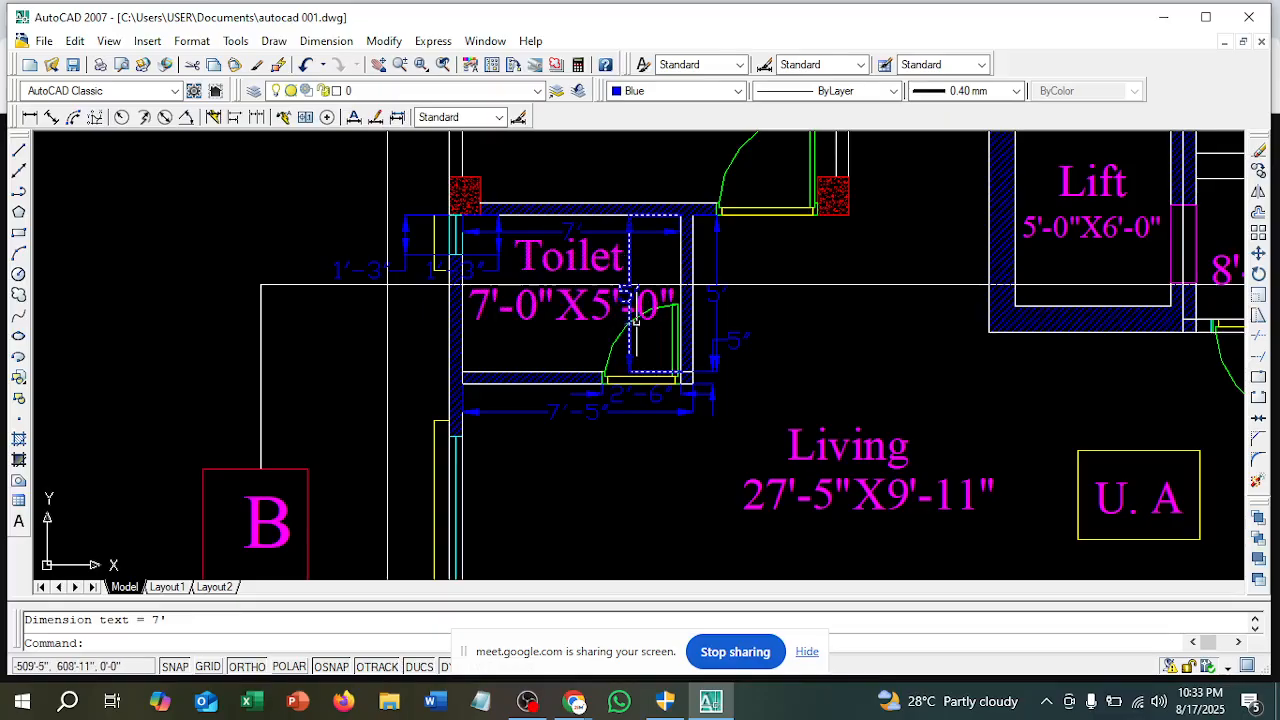
pyautogui.scroll(-8, 628, 292)
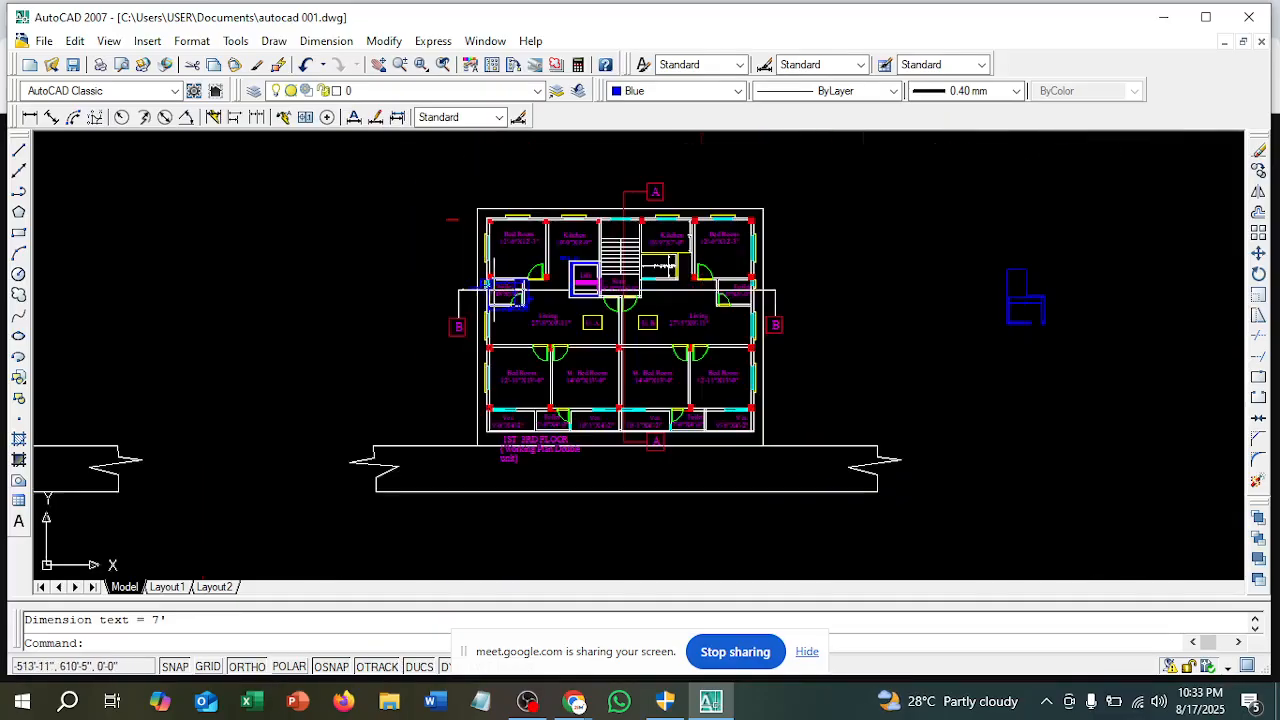
pyautogui.scroll(10, 866, 303)
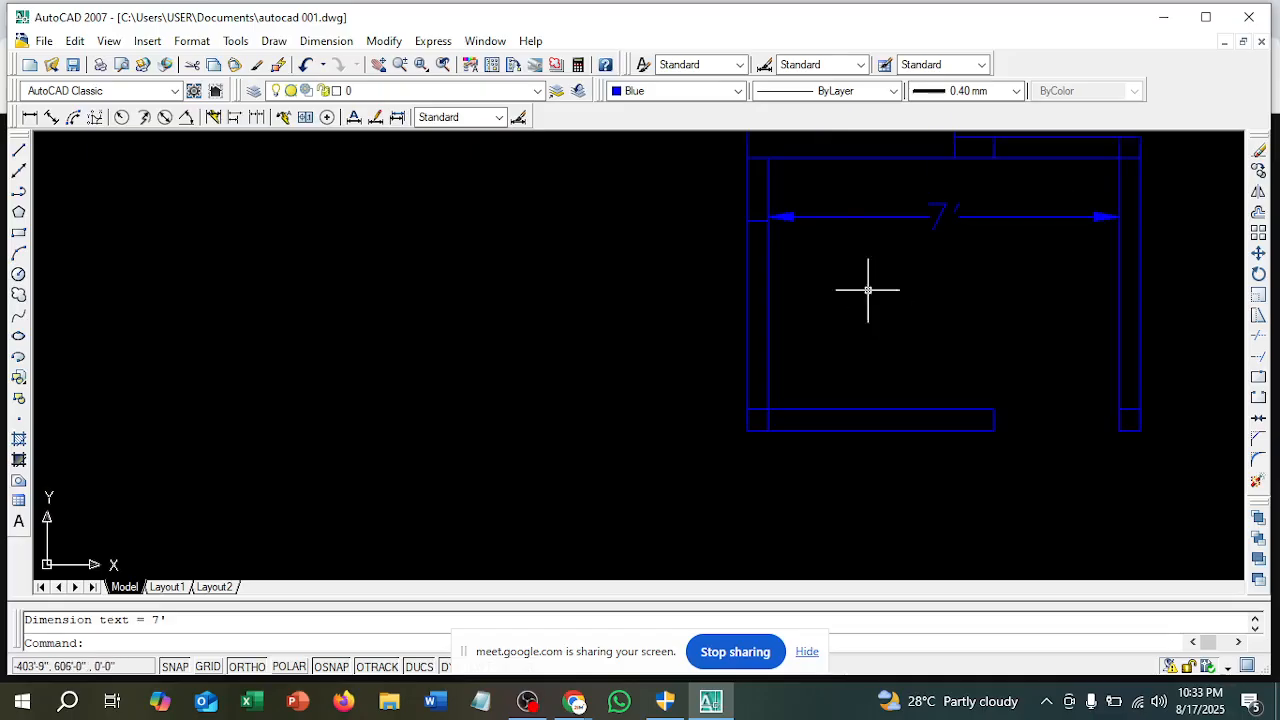
pyautogui.rightClick(848, 237)
pyautogui.click(860, 232)
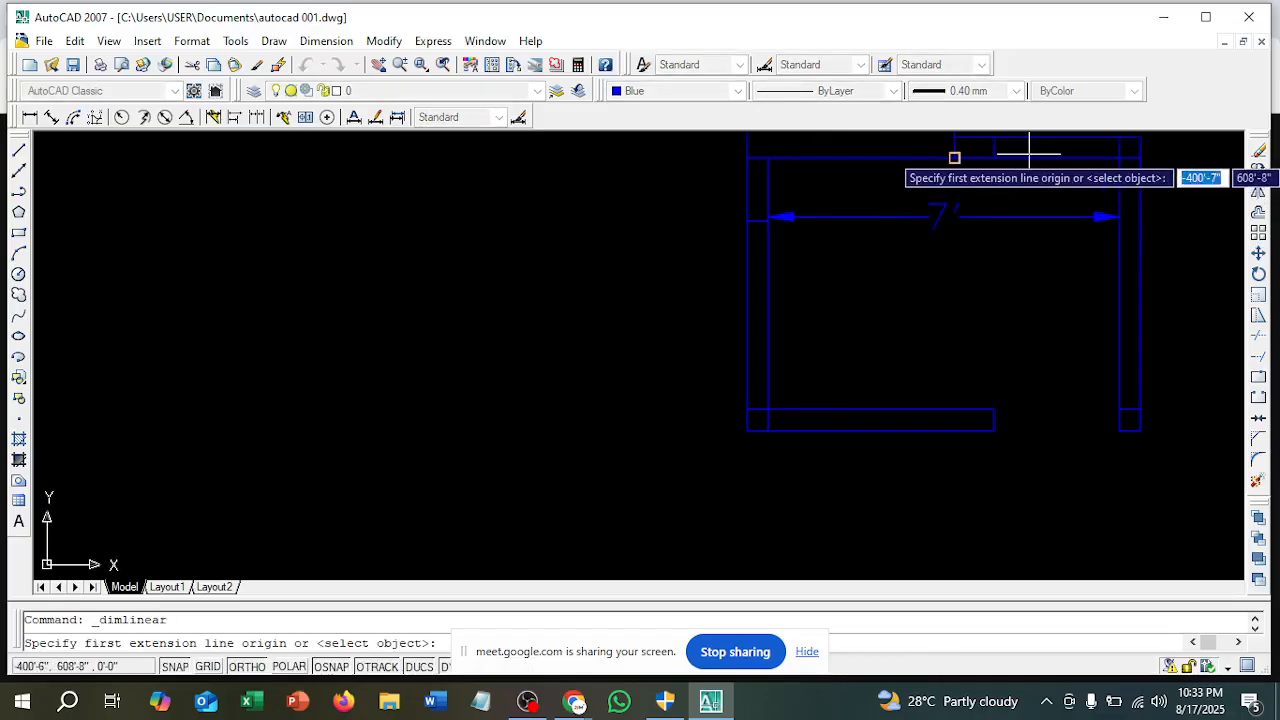
pyautogui.click(993, 157)
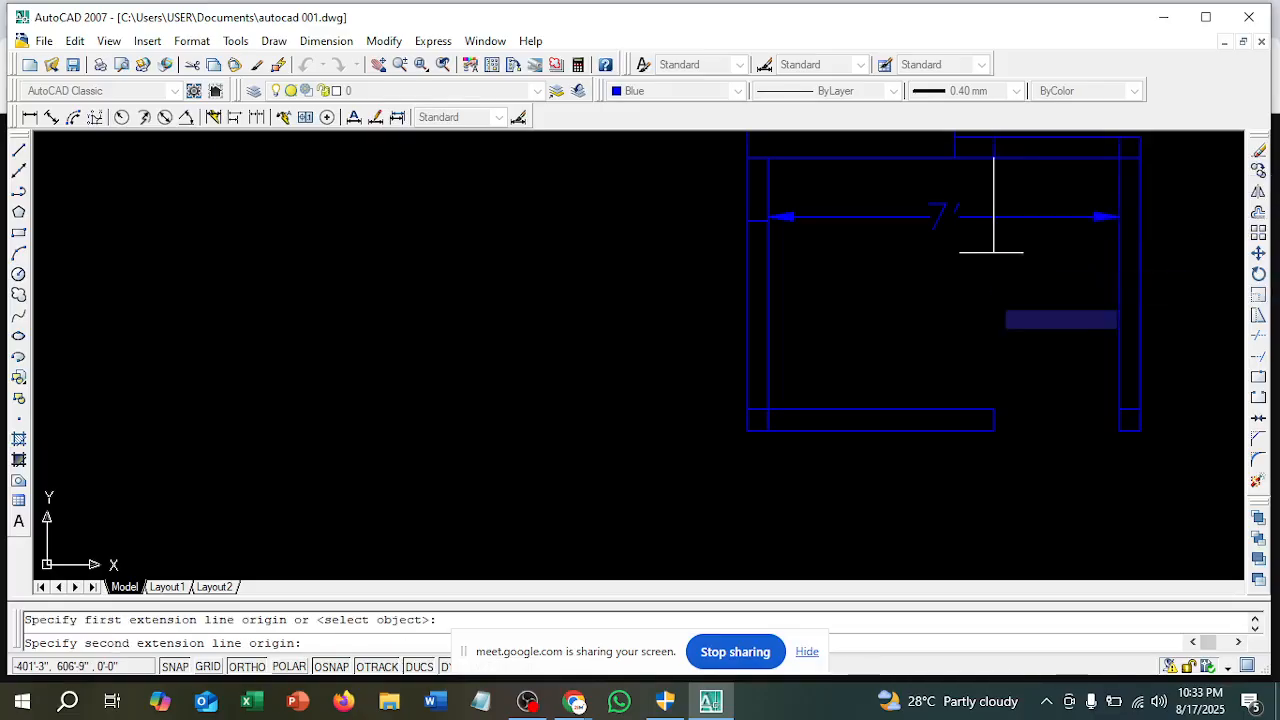
pyautogui.click(993, 409)
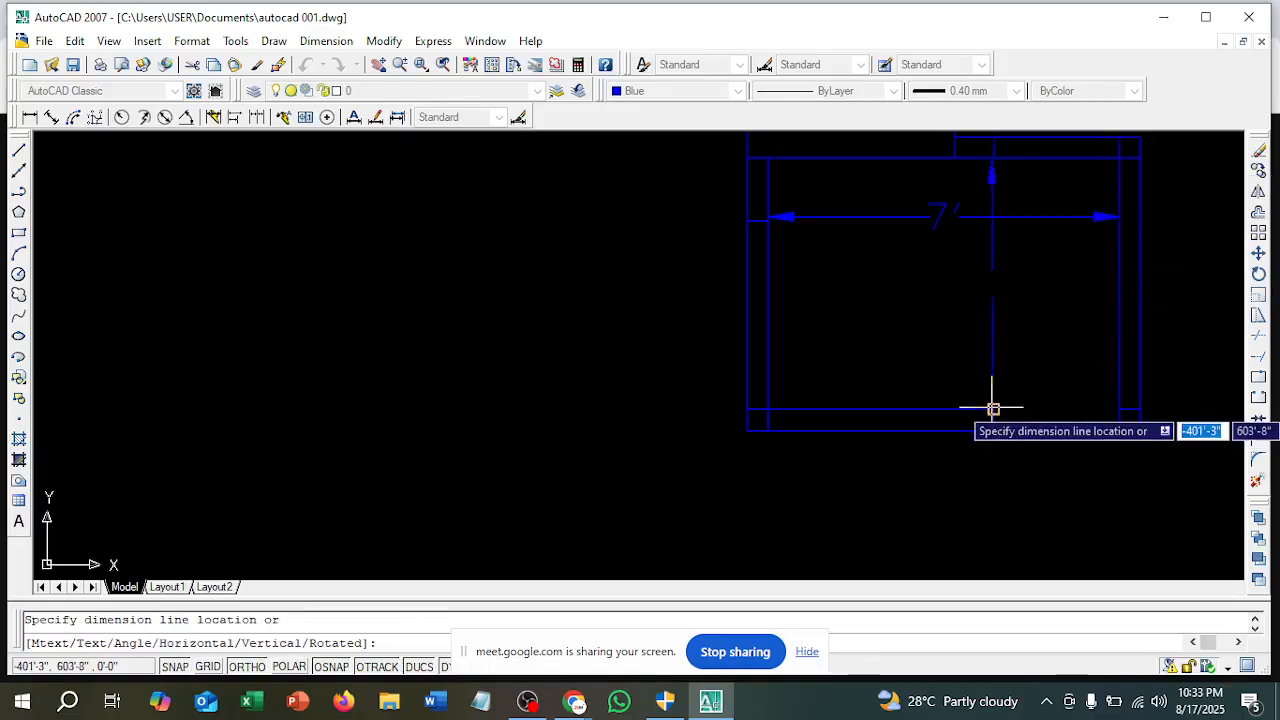
pyautogui.click(1000, 354)
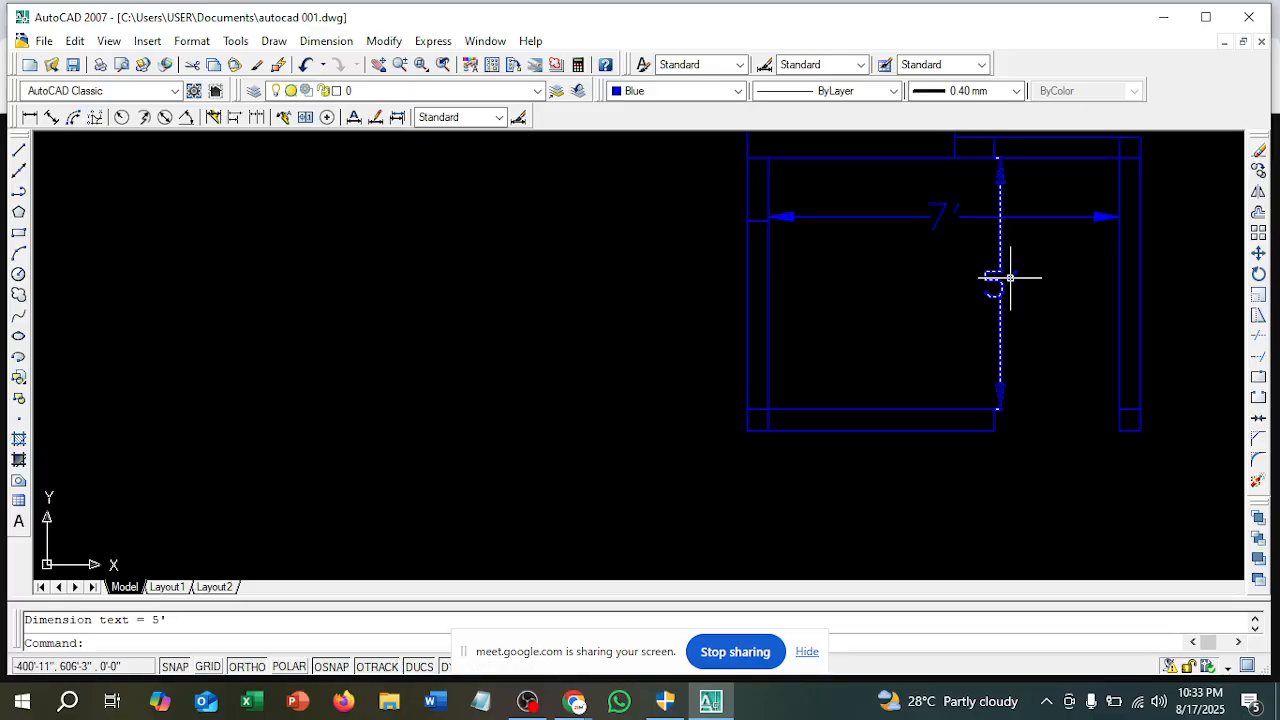
# Add a linear dimension for the door opening's width, placed just below the toilet's lower wall
pyautogui.rightClick(1044, 323)
pyautogui.click(1052, 334)
pyautogui.click(993, 430)
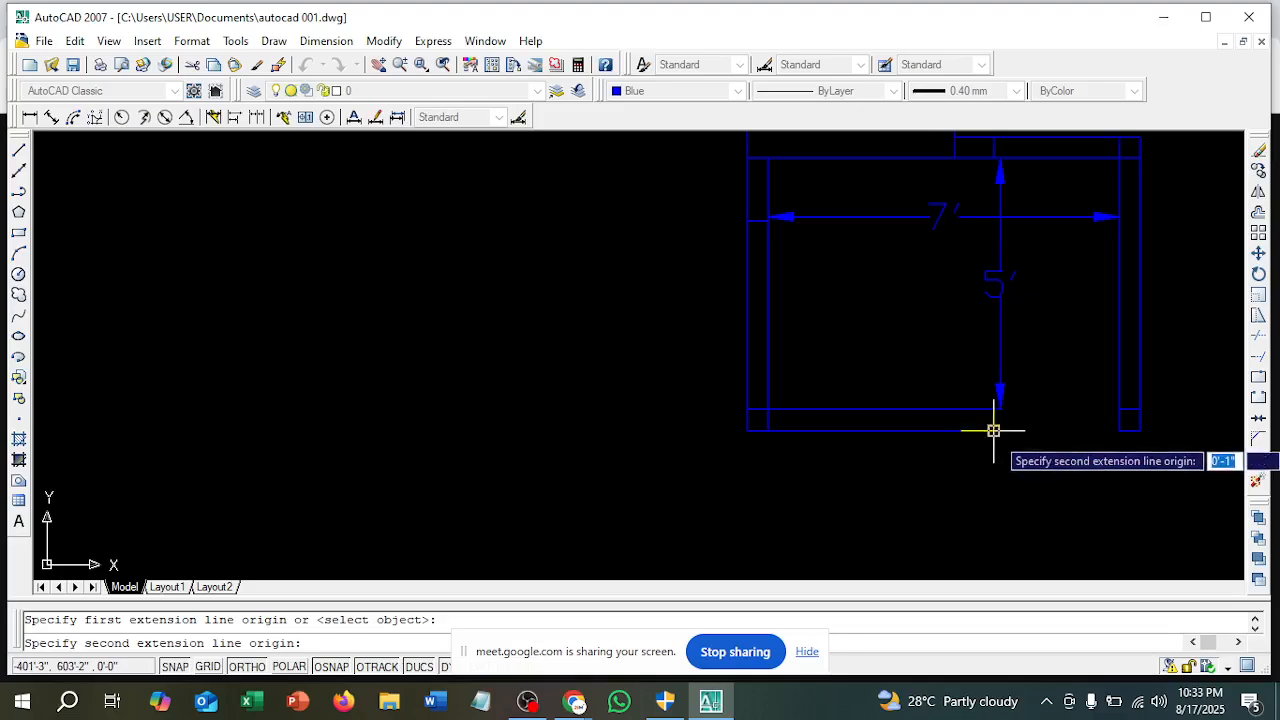
pyautogui.click(1119, 430)
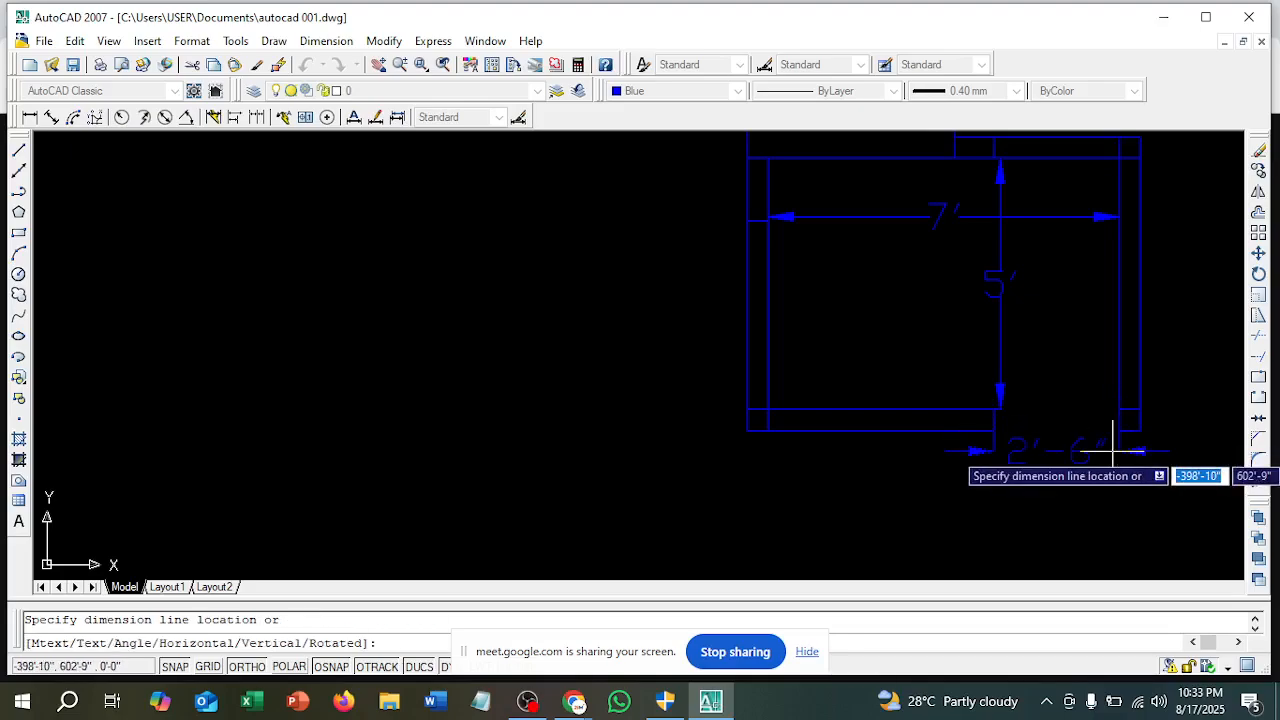
pyautogui.click(1115, 450)
pyautogui.rightClick(889, 220)
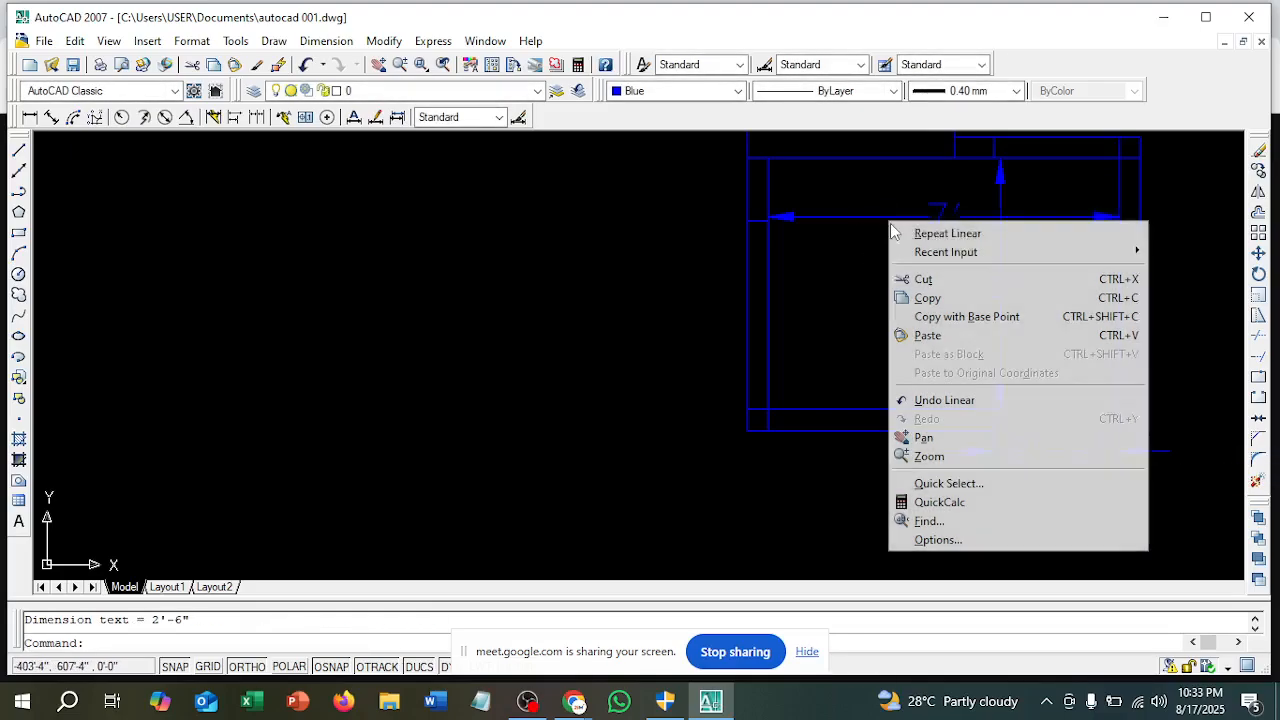
# Add a vertical linear dimension for the redrawn toilet's window opening, placed outside the left wall
pyautogui.click(905, 236)
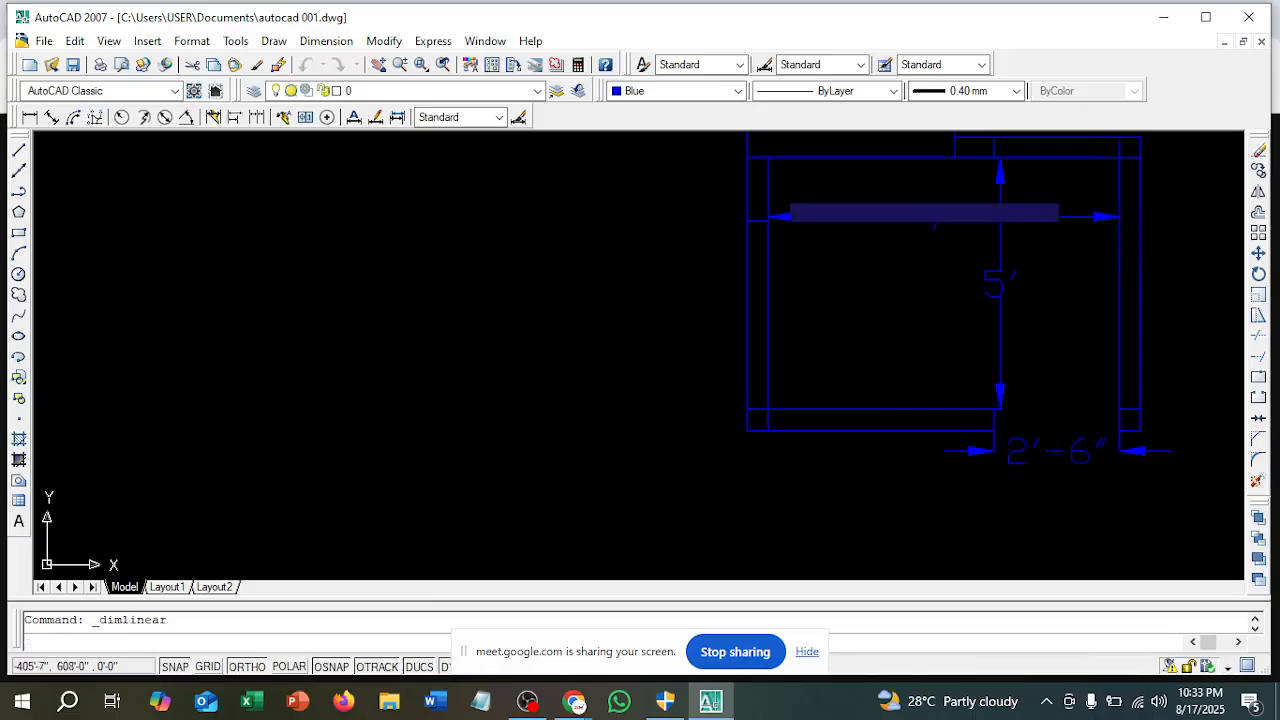
pyautogui.click(747, 158)
pyautogui.click(748, 217)
pyautogui.click(691, 209)
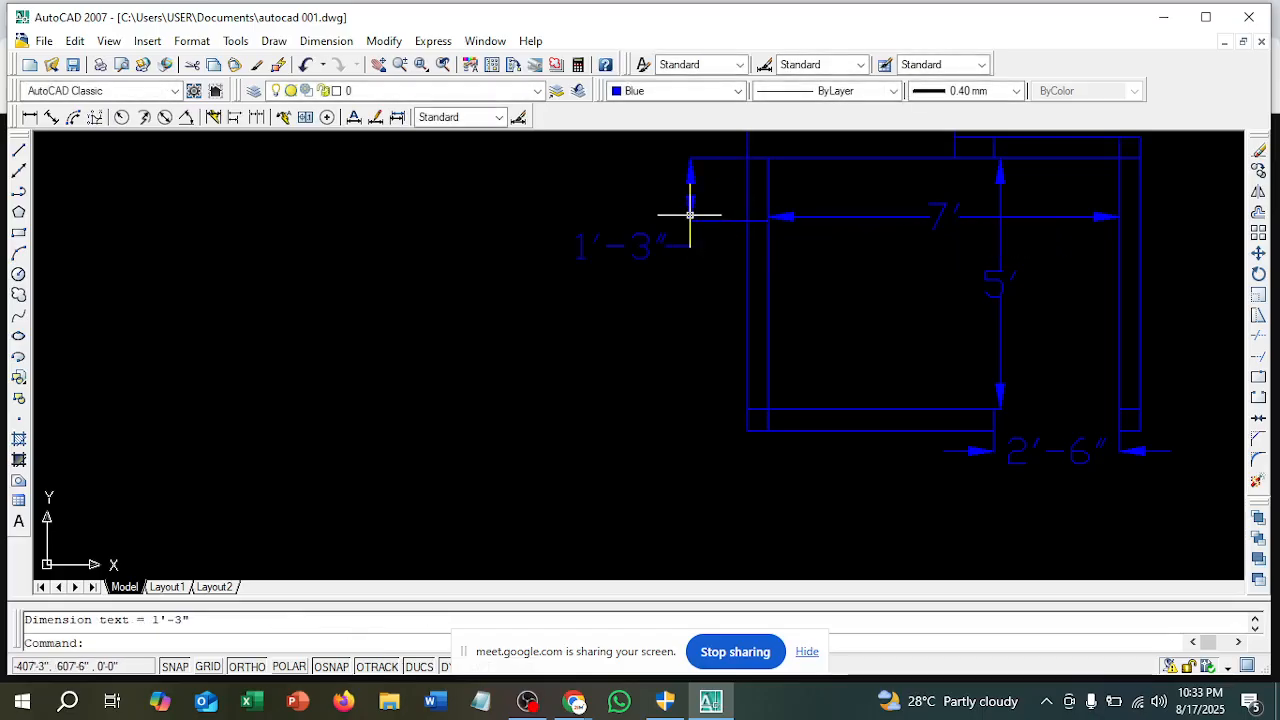
# Compare the redrawn toilet and its dimensions with the dimensioned toilet in the residential floor plan
pyautogui.scroll(-2, 803, 363)
pyautogui.scroll(-5, 857, 366)
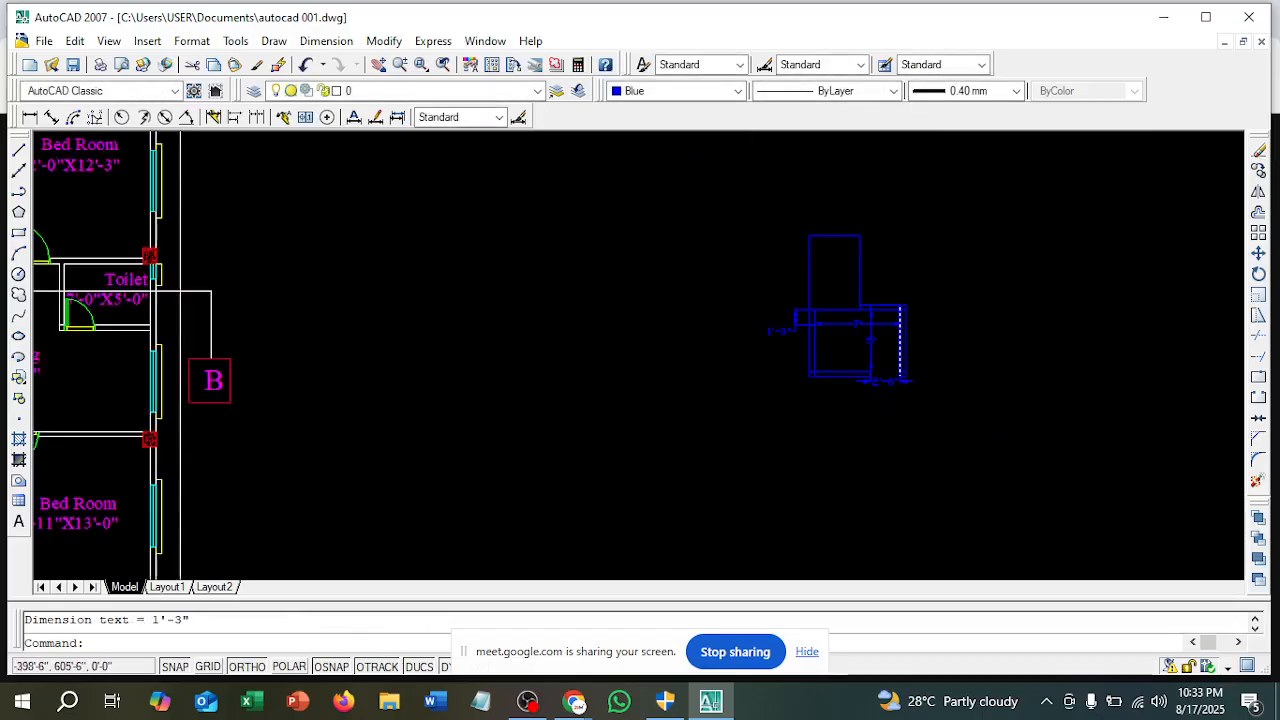
pyautogui.scroll(10, 605, 333)
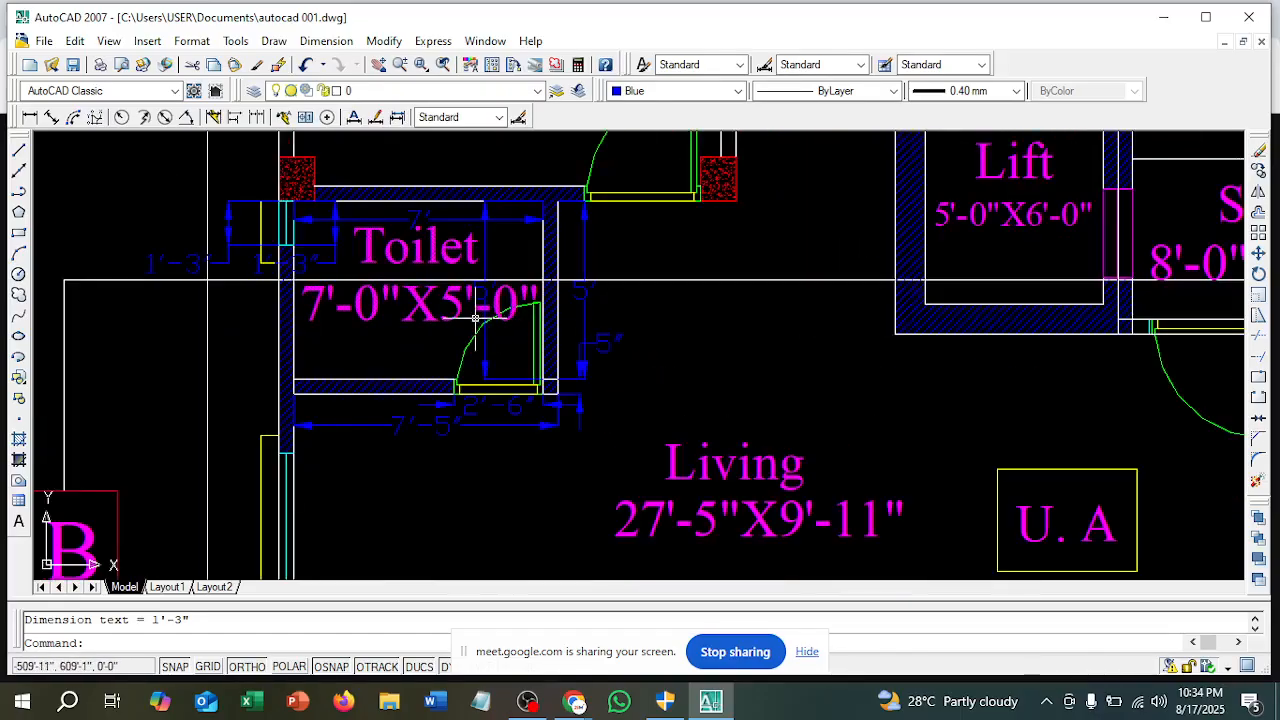
pyautogui.scroll(-4, 502, 317)
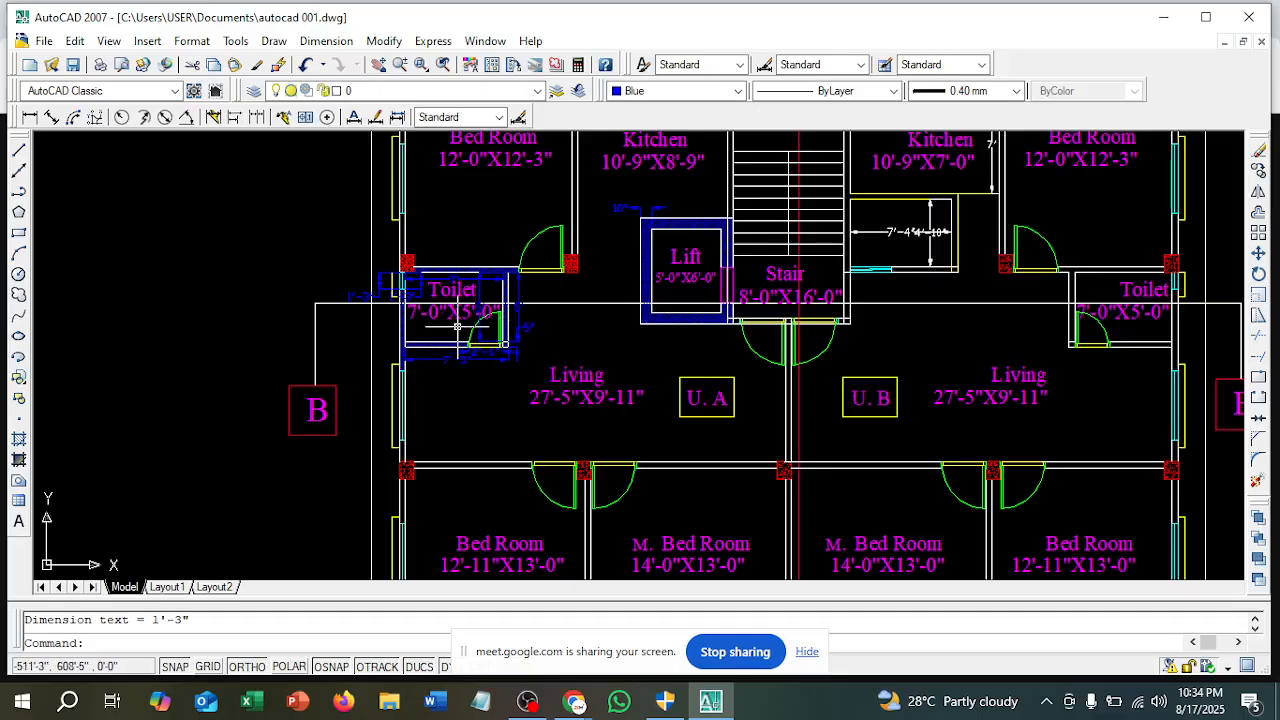
pyautogui.scroll(5, 457, 330)
pyautogui.scroll(-7, 400, 332)
pyautogui.scroll(-2, 372, 325)
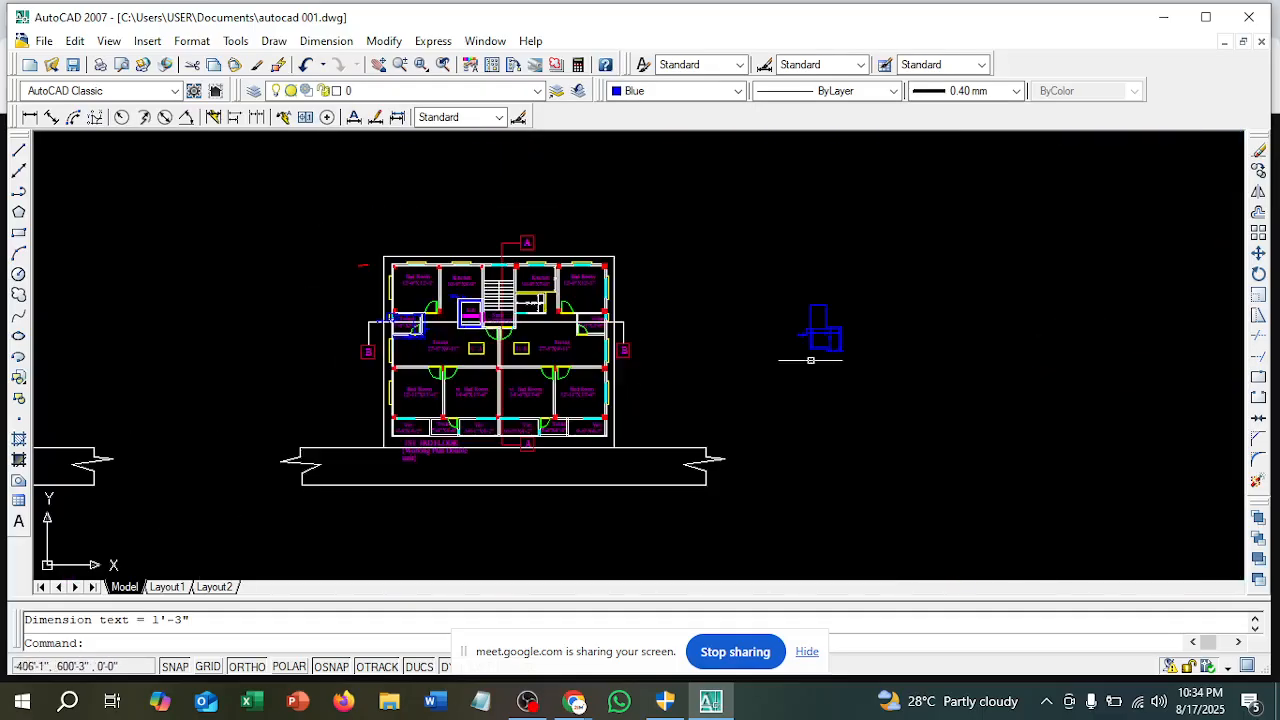
pyautogui.scroll(6, 846, 343)
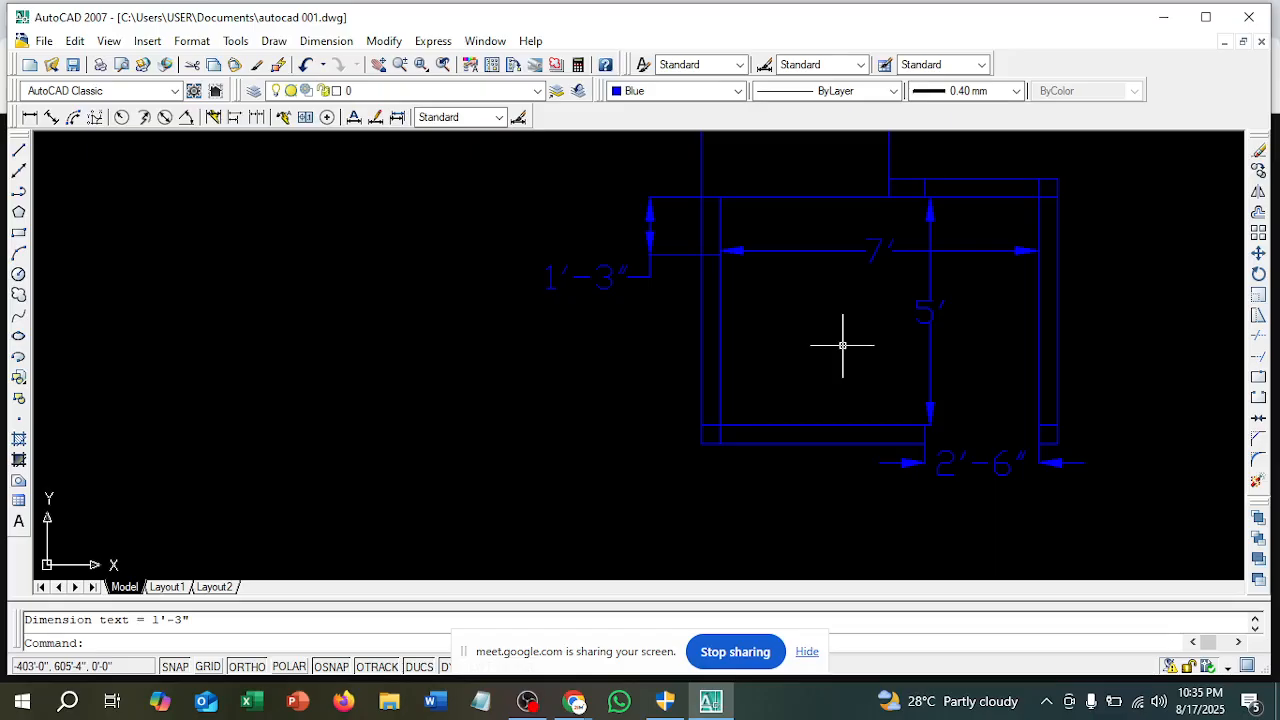
pyautogui.moveTo(582, 700)
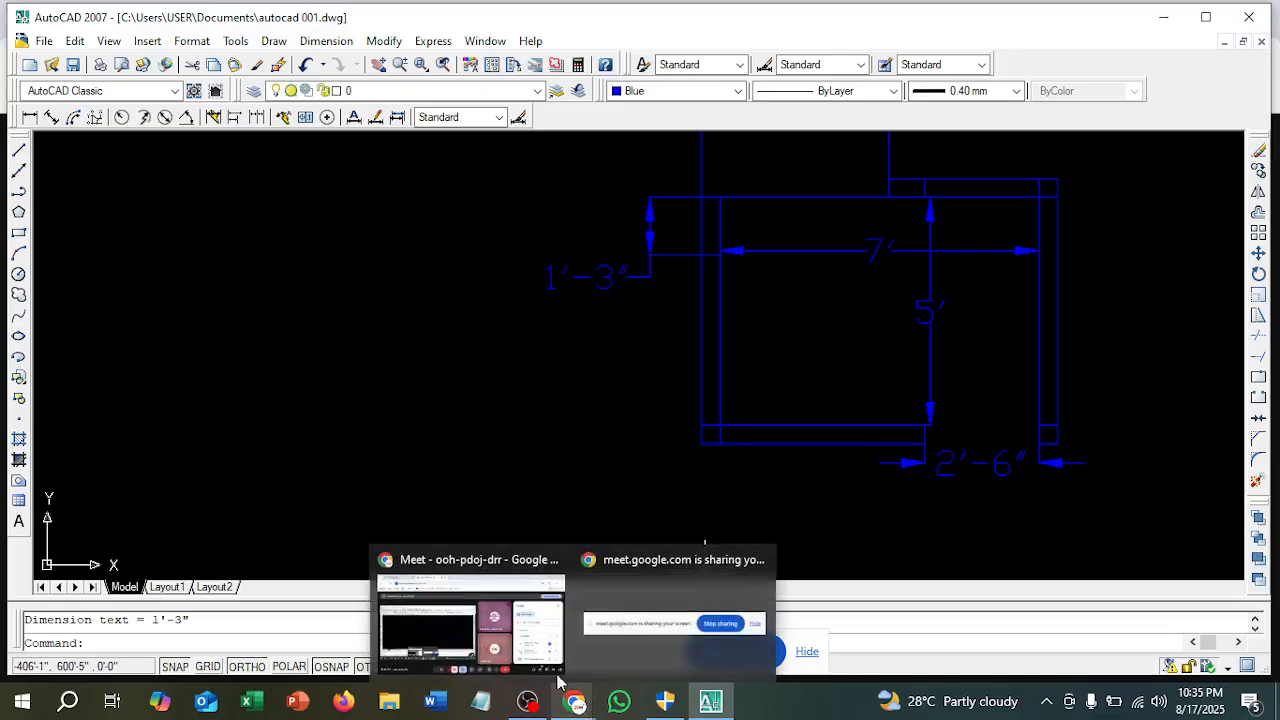
pyautogui.moveTo(507, 644)
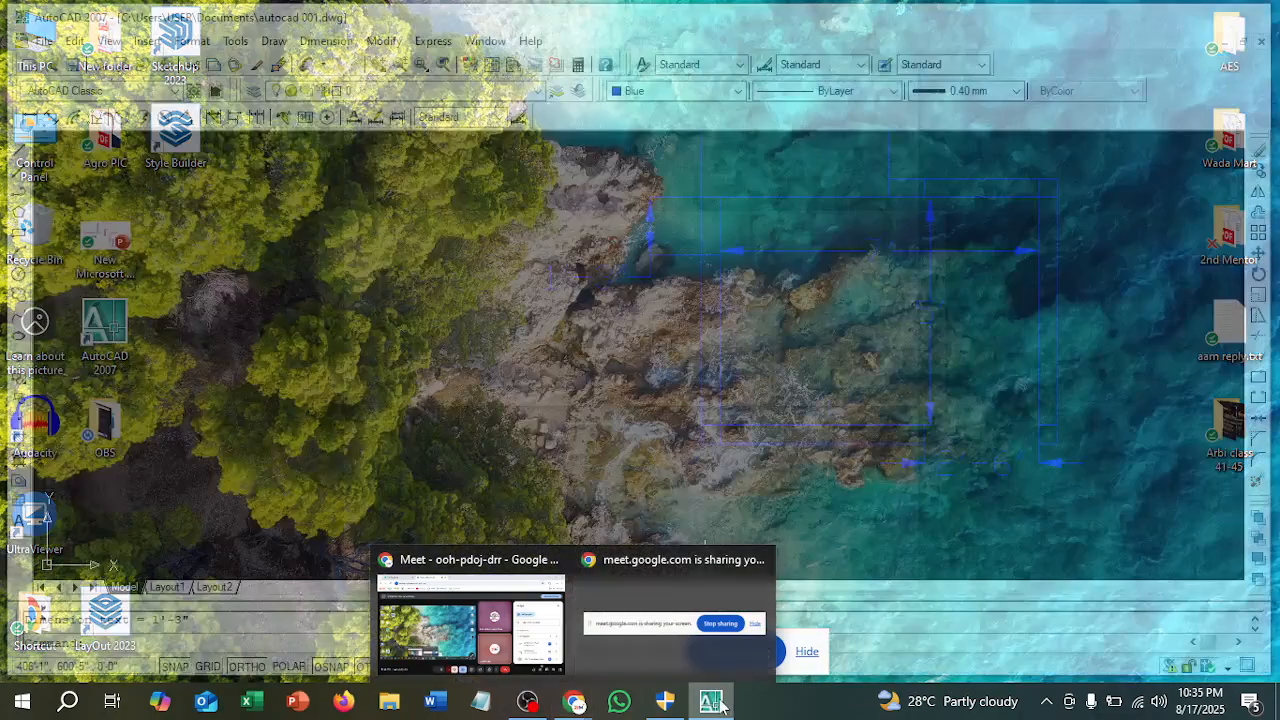
pyautogui.moveTo(710, 700)
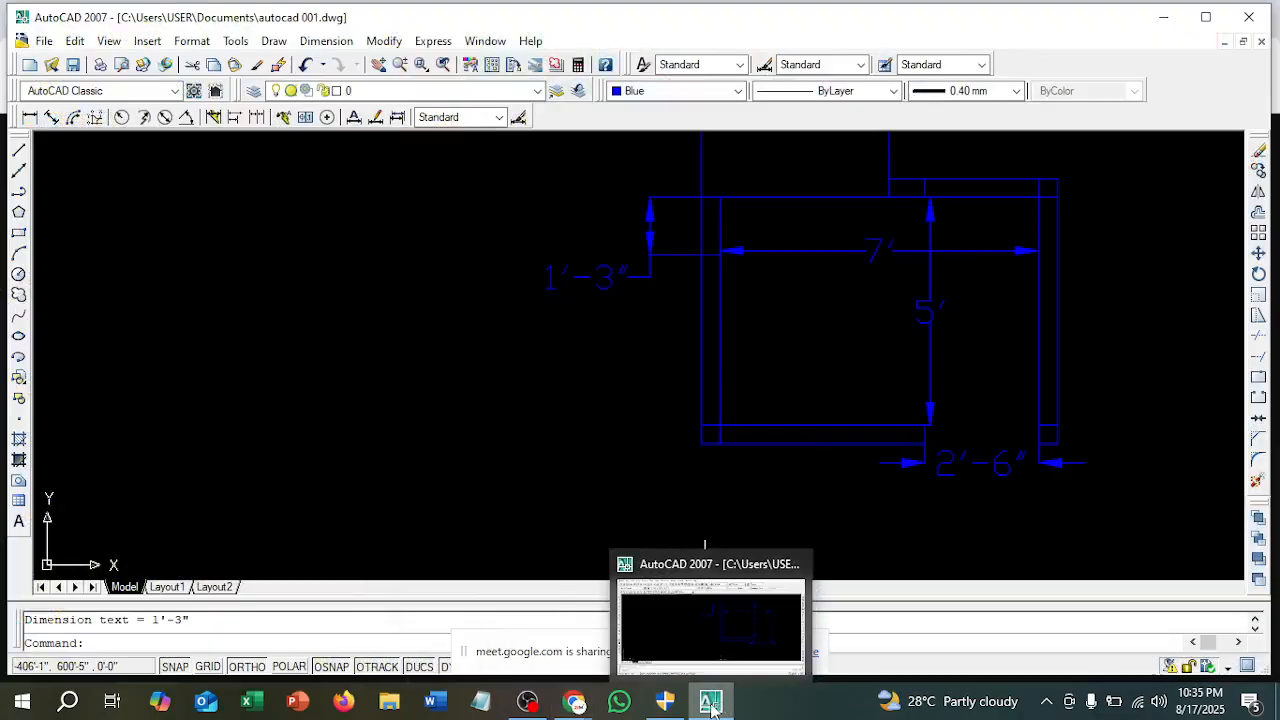
pyautogui.click(695, 640)
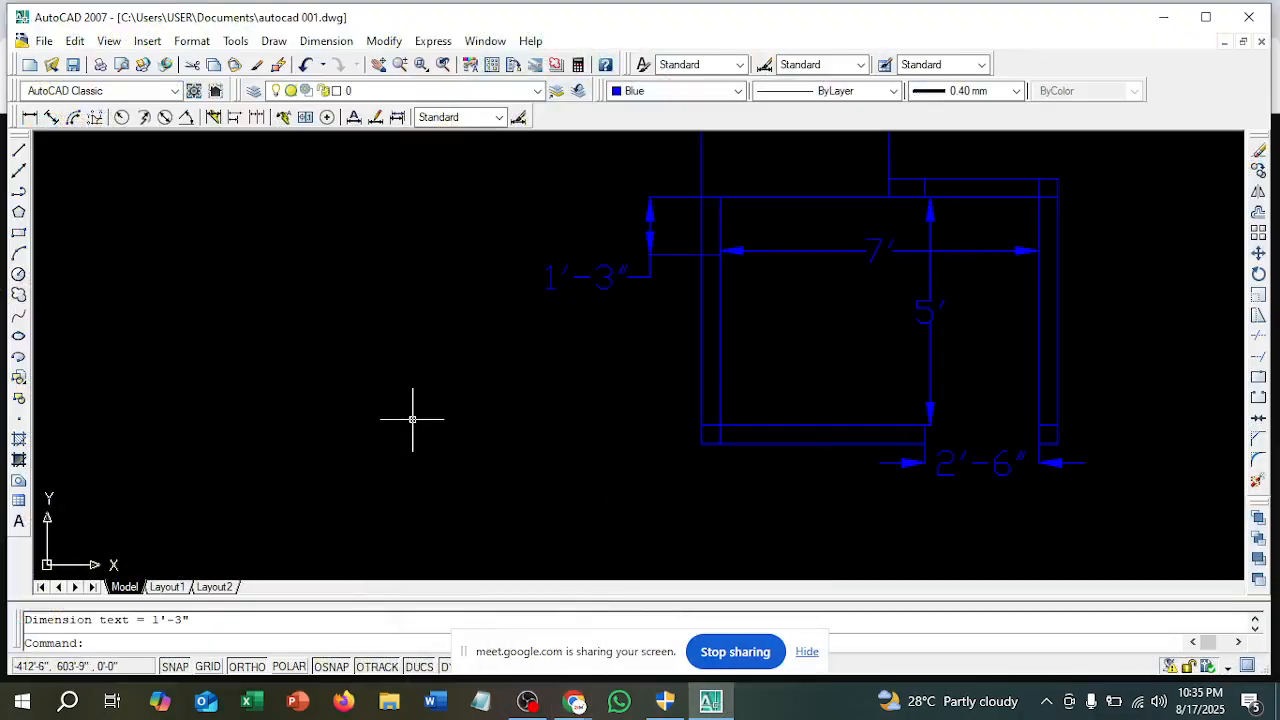
pyautogui.scroll(-4, 412, 420)
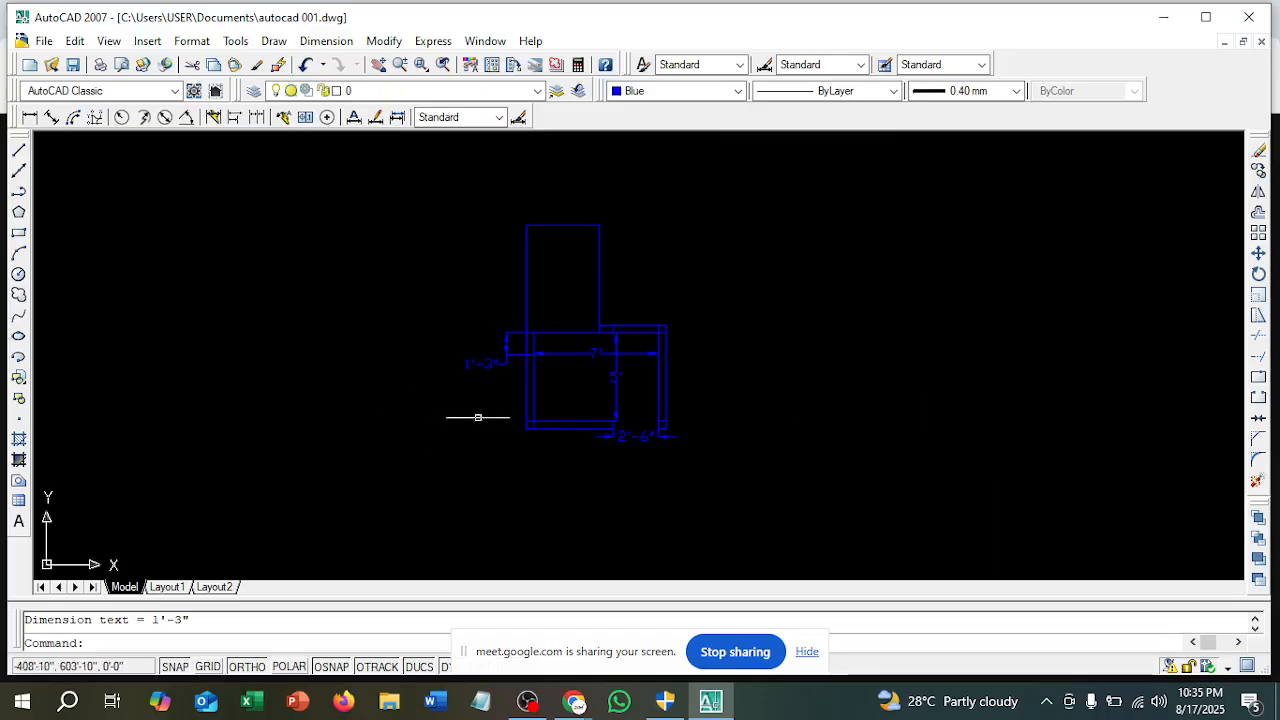
pyautogui.scroll(3, 560, 376)
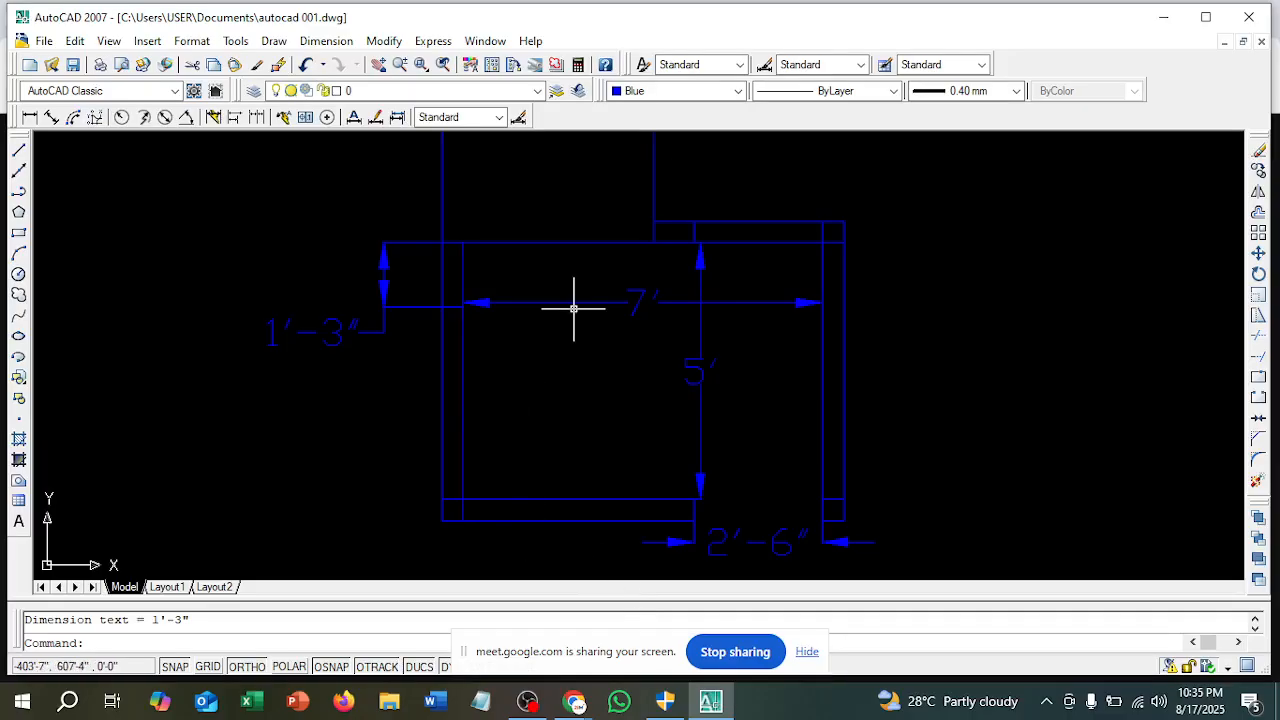
pyautogui.scroll(-8, 533, 308)
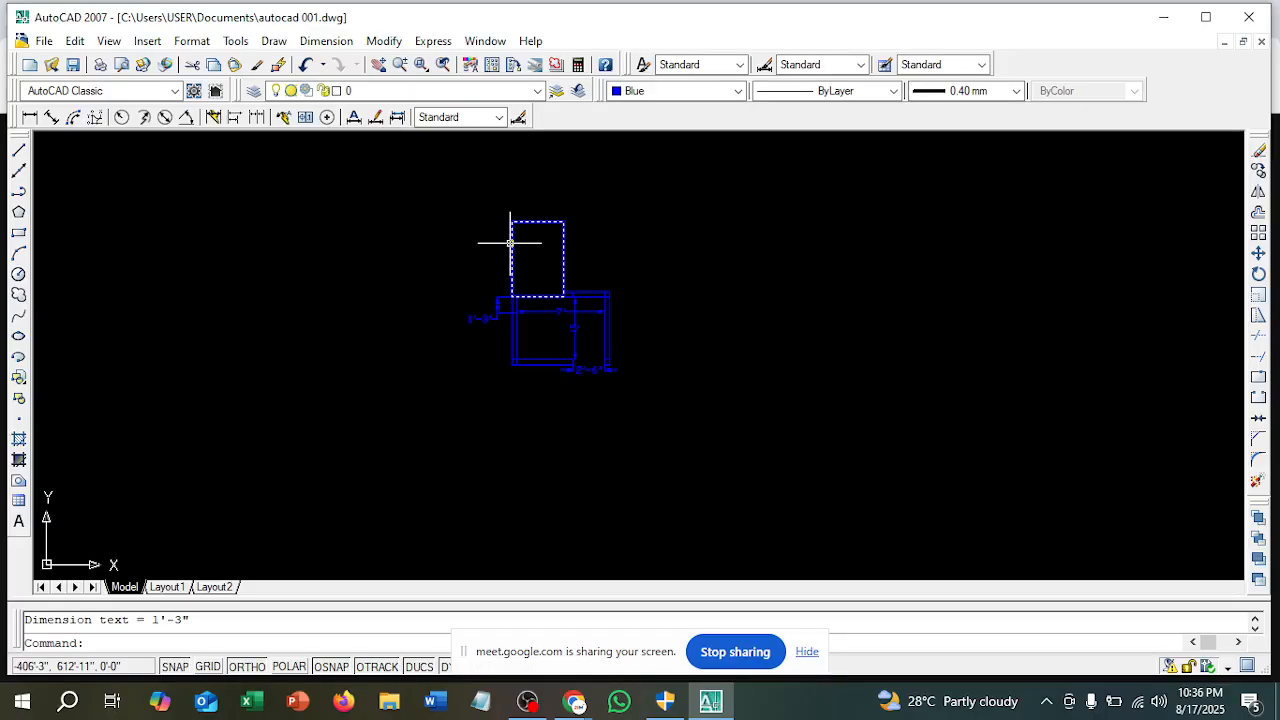
# Examine the dimensioned toilet and the surrounding rooms in the residential floor plan
pyautogui.press('Escape')
pyautogui.scroll(-4, 751, 333)
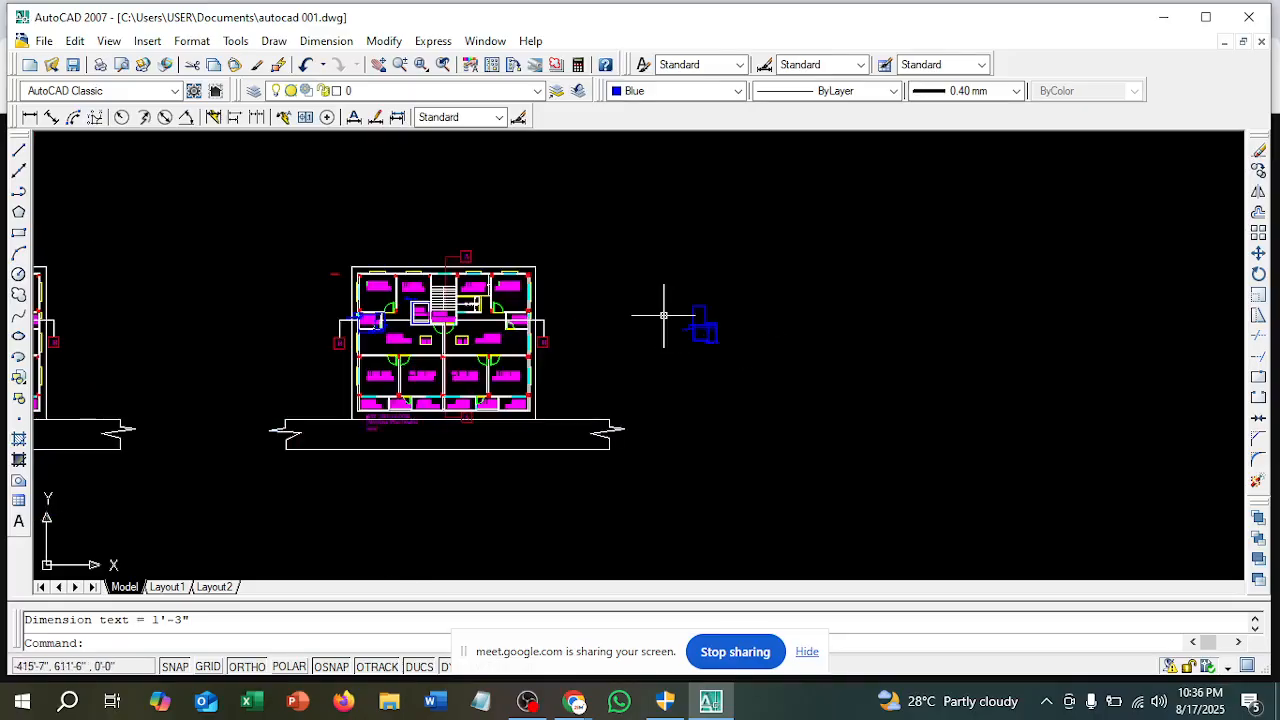
pyautogui.scroll(10, 694, 323)
pyautogui.scroll(-8, 846, 347)
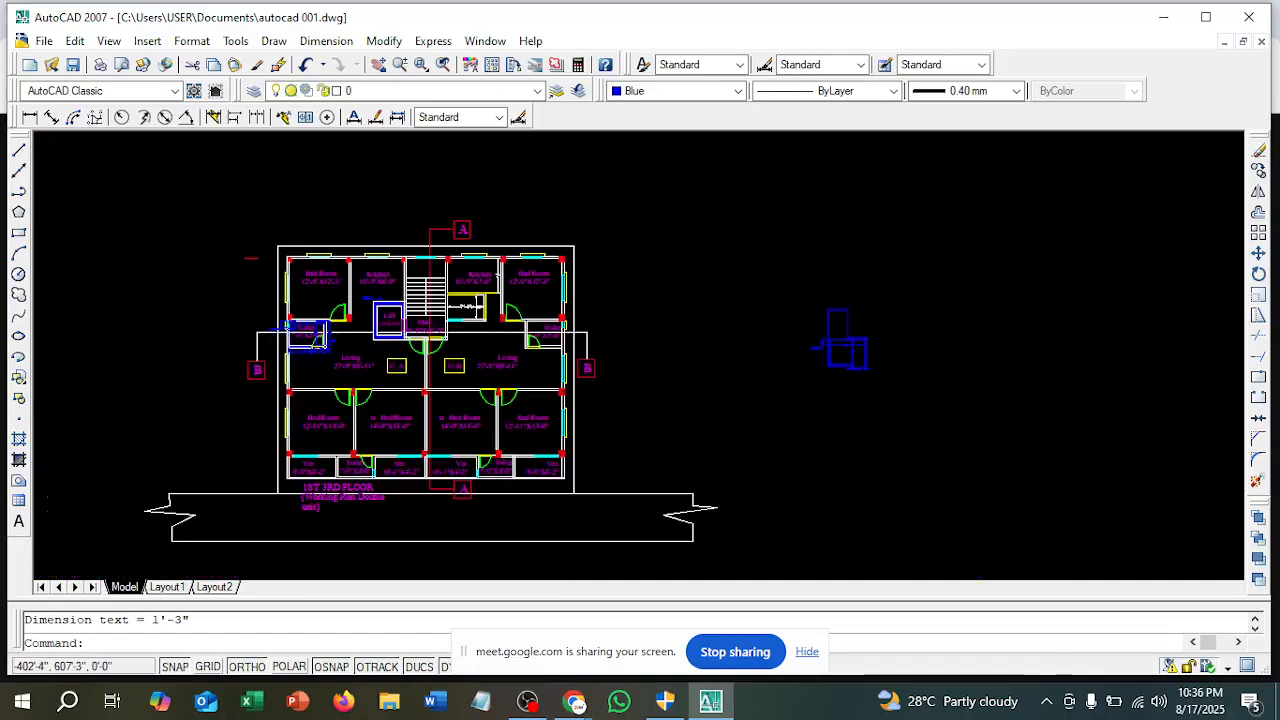
pyautogui.scroll(6, 586, 349)
pyautogui.scroll(5, 640, 344)
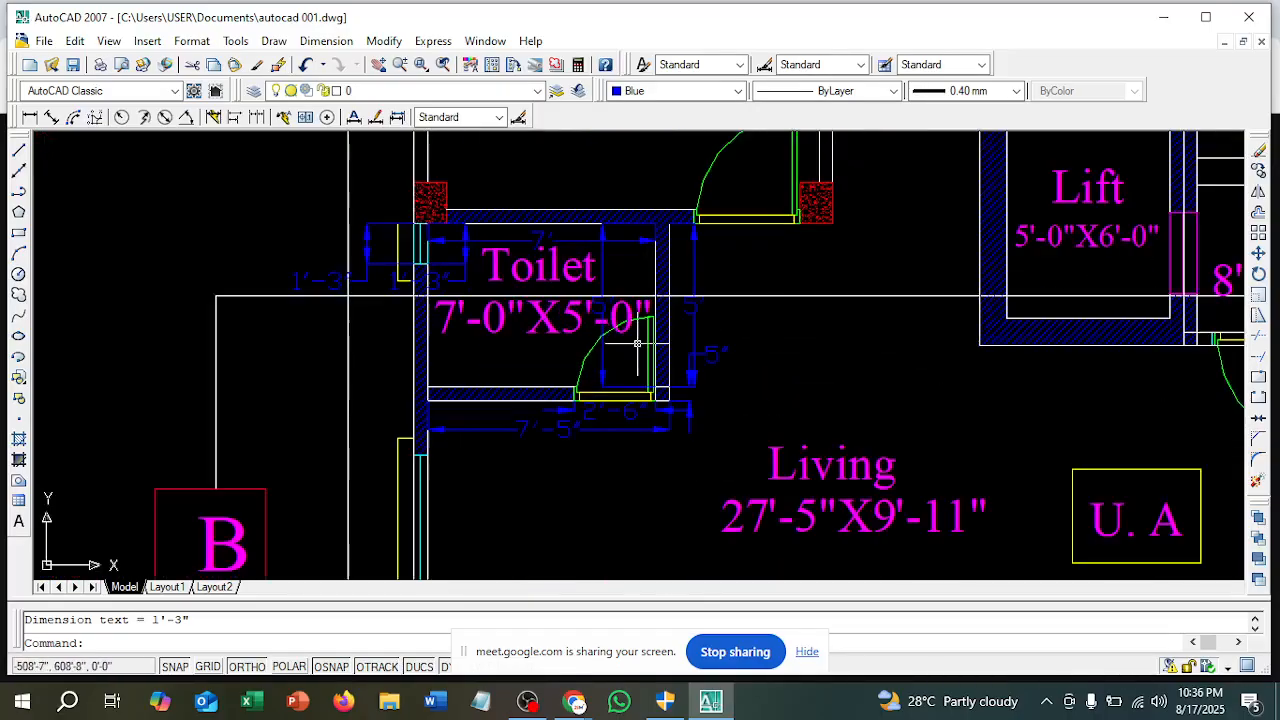
pyautogui.scroll(1, 542, 310)
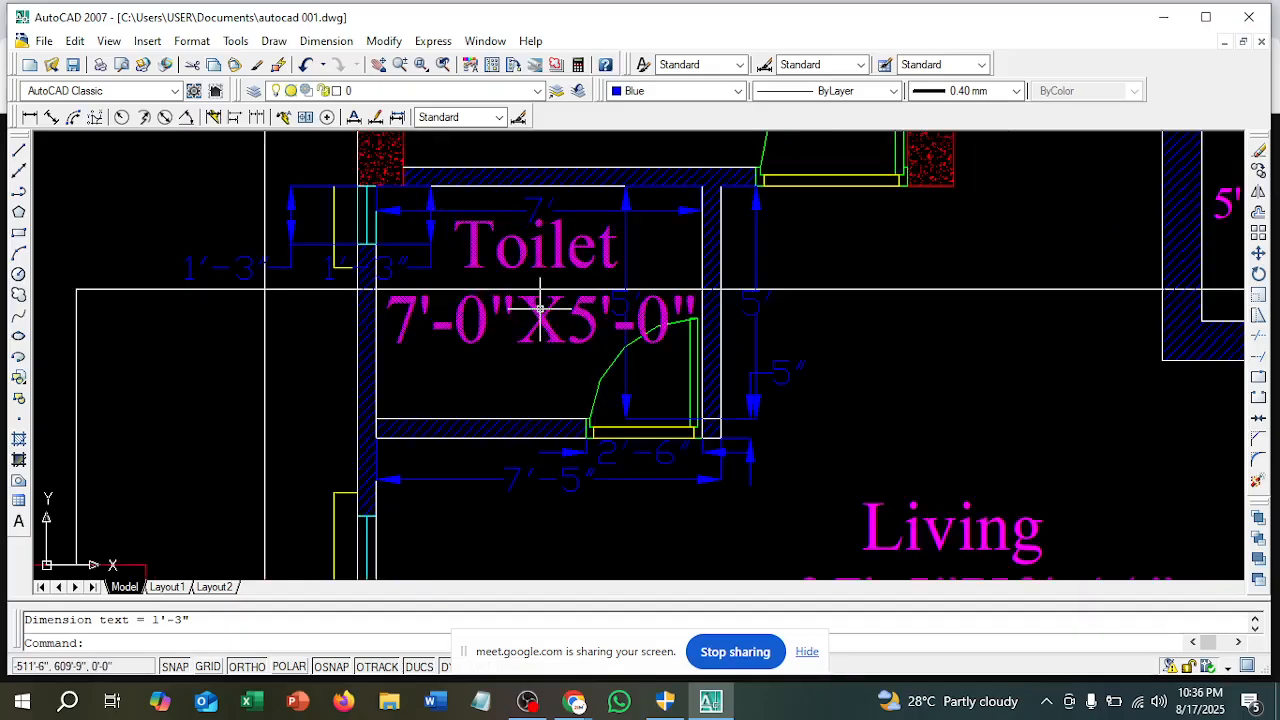
pyautogui.scroll(-4, 540, 310)
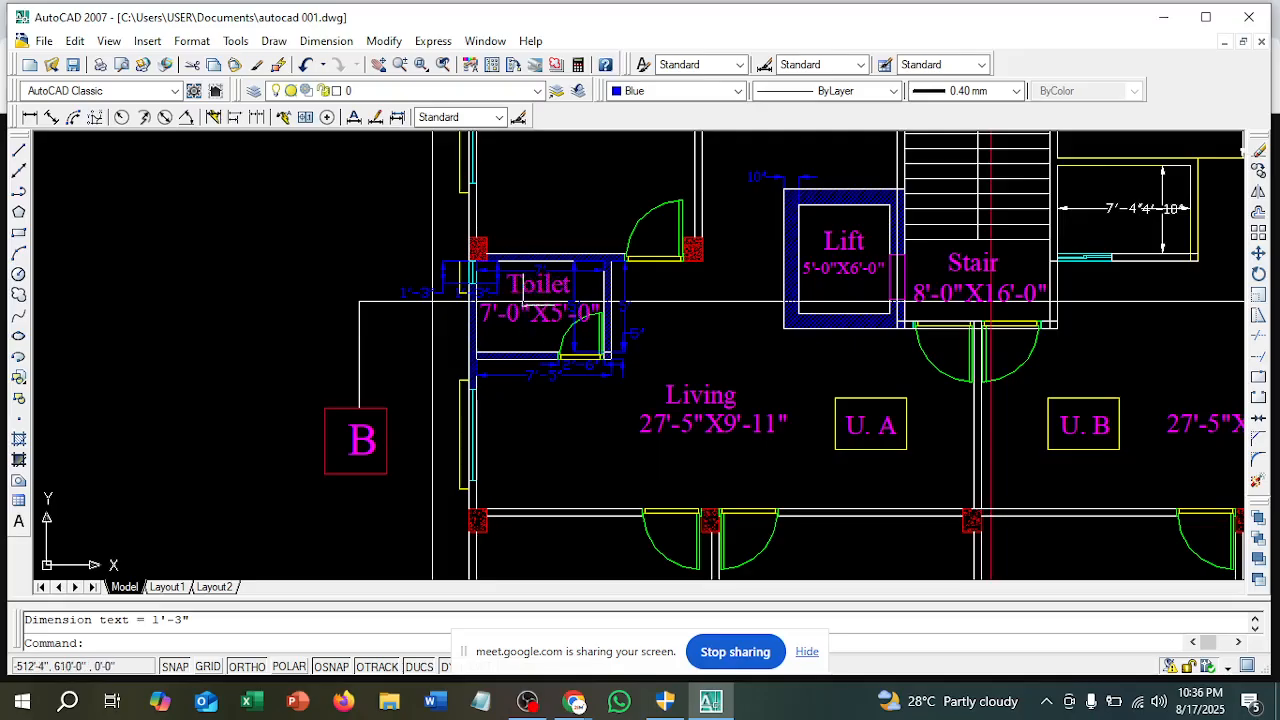
pyautogui.scroll(-2, 524, 368)
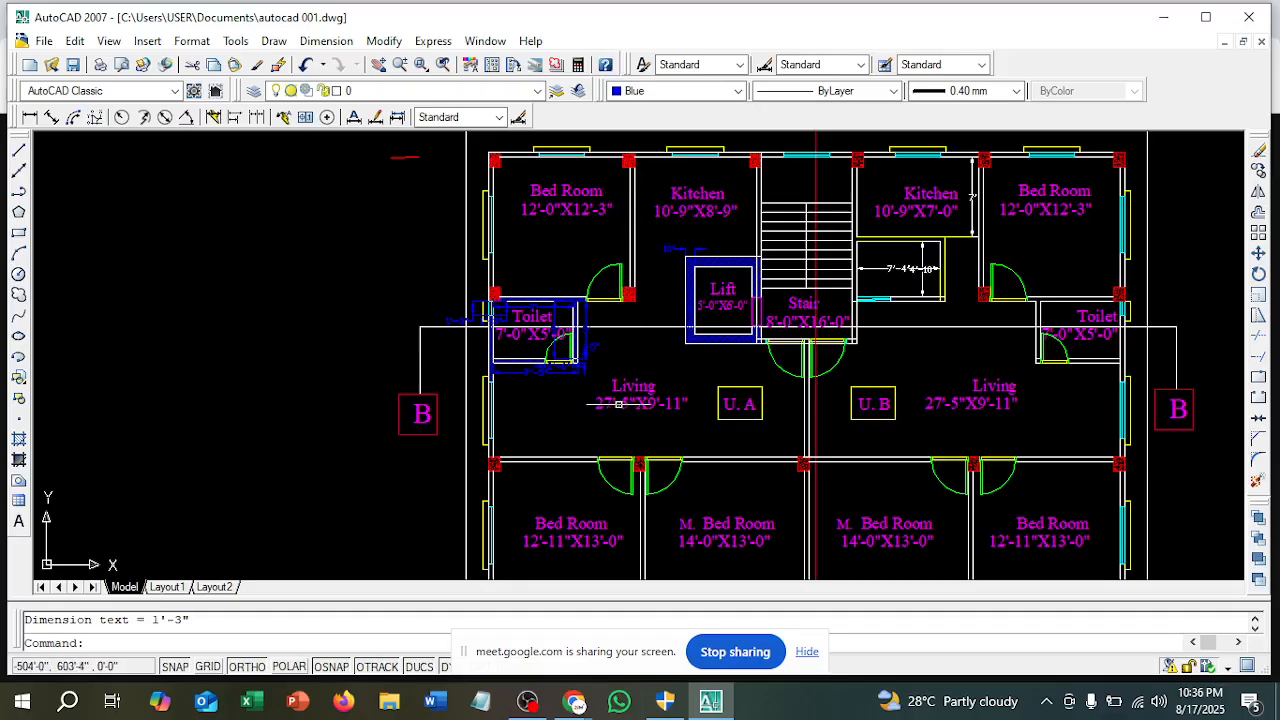
pyautogui.scroll(-4, 540, 280)
# Add an aligned dimension diagonally across the lift's interior, from its upper-left to its lower-right inner corner
pyautogui.scroll(3, 604, 278)
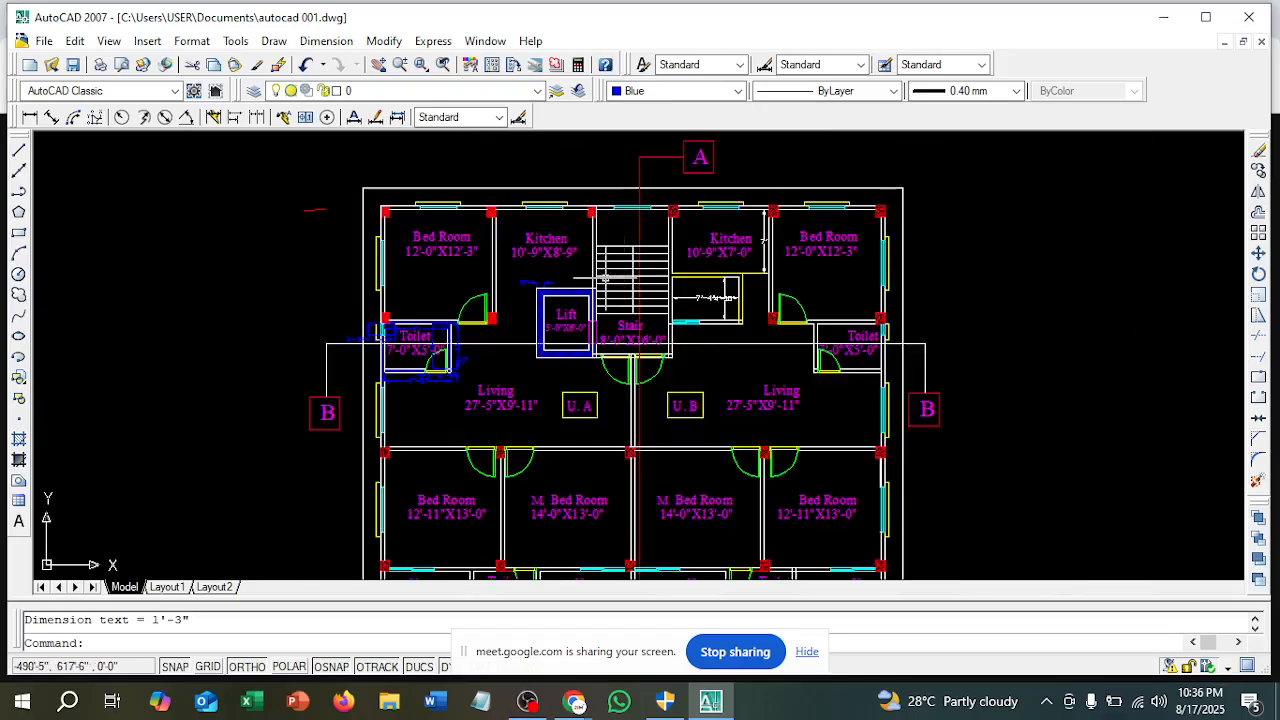
pyautogui.scroll(2, 560, 300)
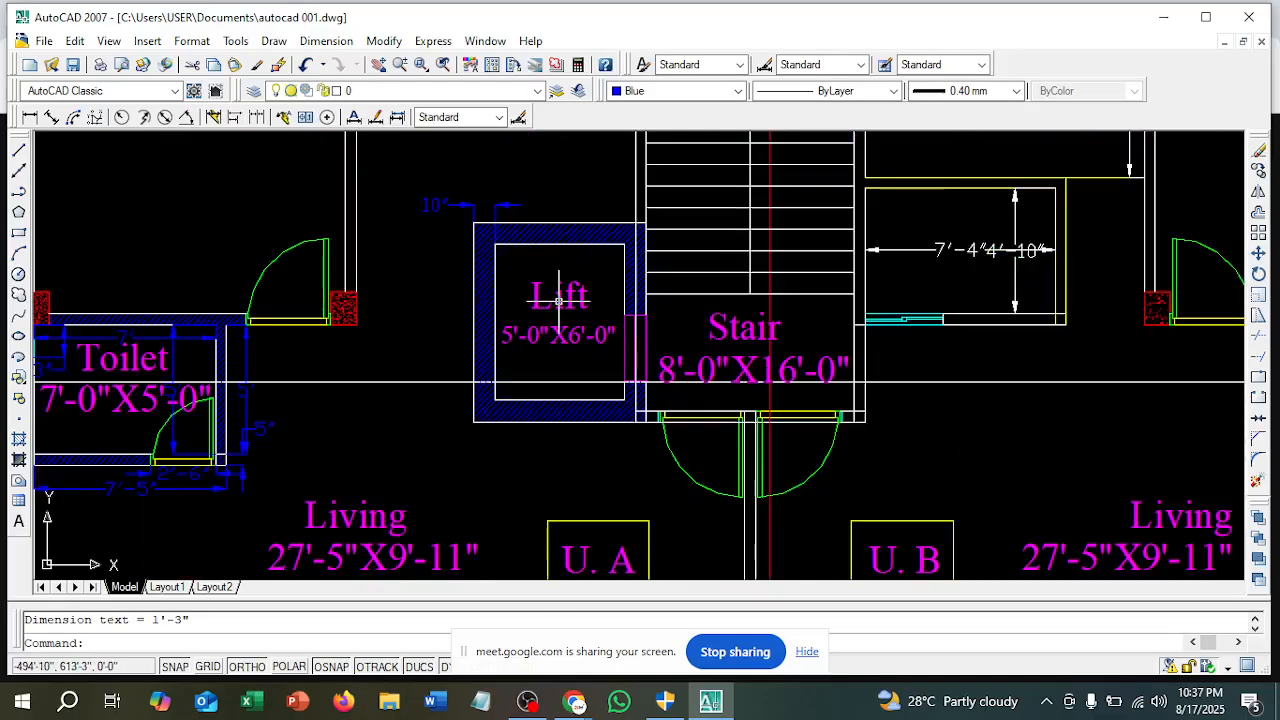
pyautogui.scroll(2, 558, 300)
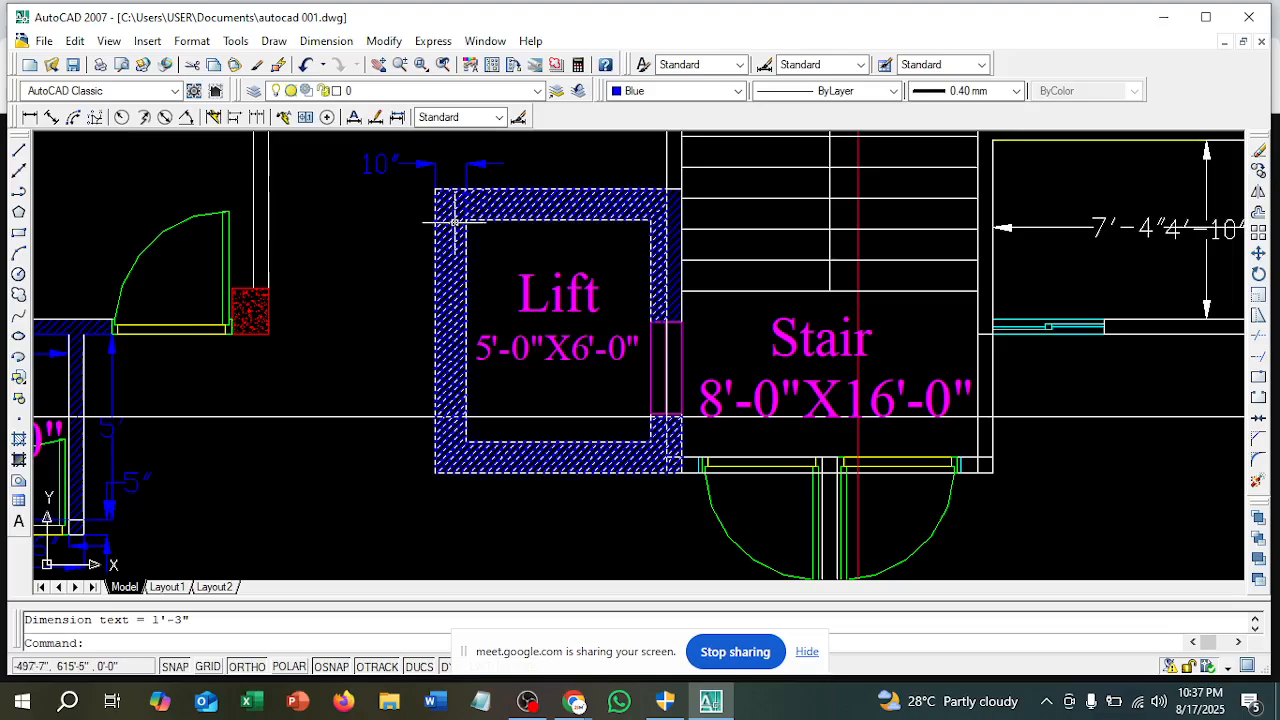
pyautogui.click(52, 117)
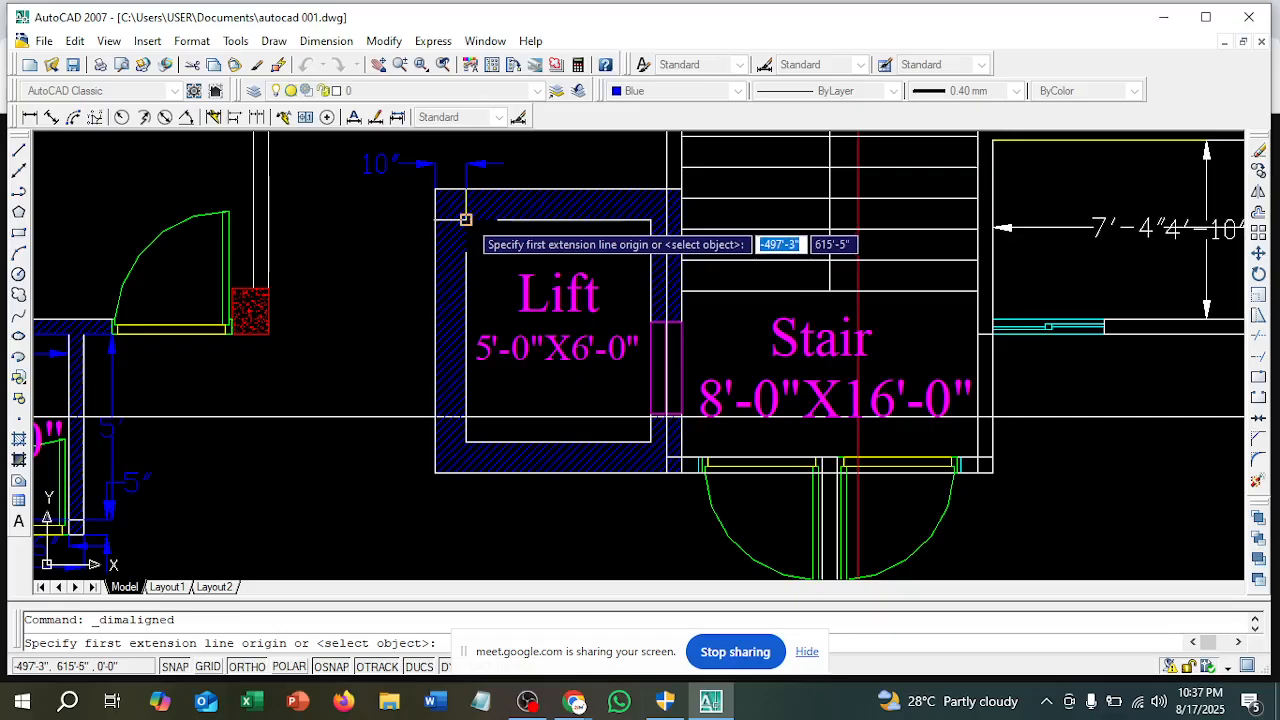
pyautogui.click(466, 218)
pyautogui.click(650, 441)
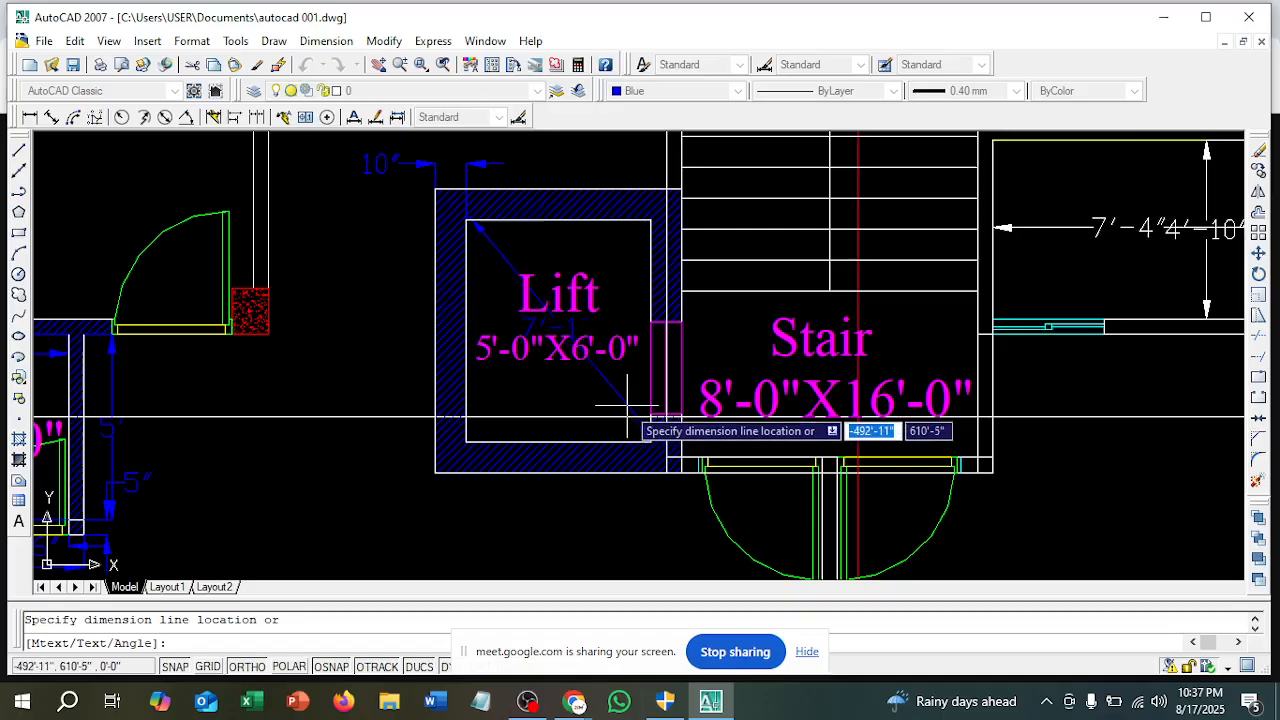
pyautogui.click(624, 402)
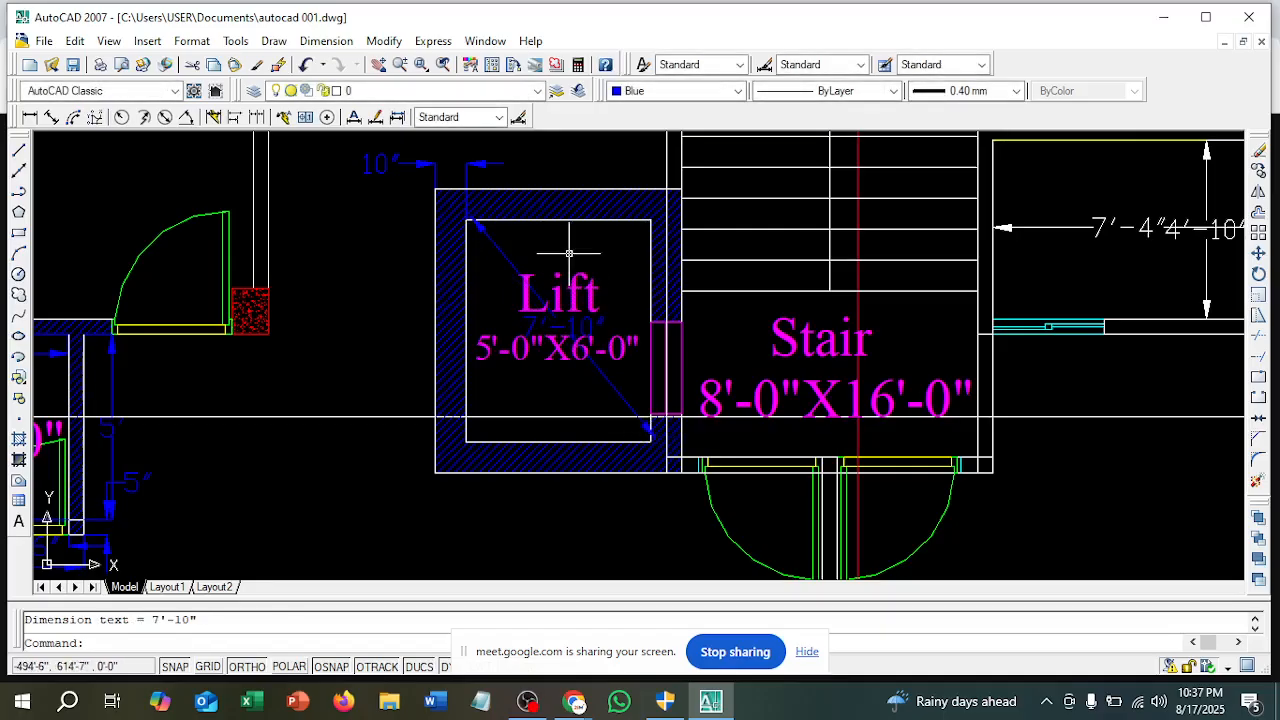
# Add a second aligned dimension across the lift, from its upper-right to its lower-left inner corner
pyautogui.rightClick(569, 253)
pyautogui.click(590, 263)
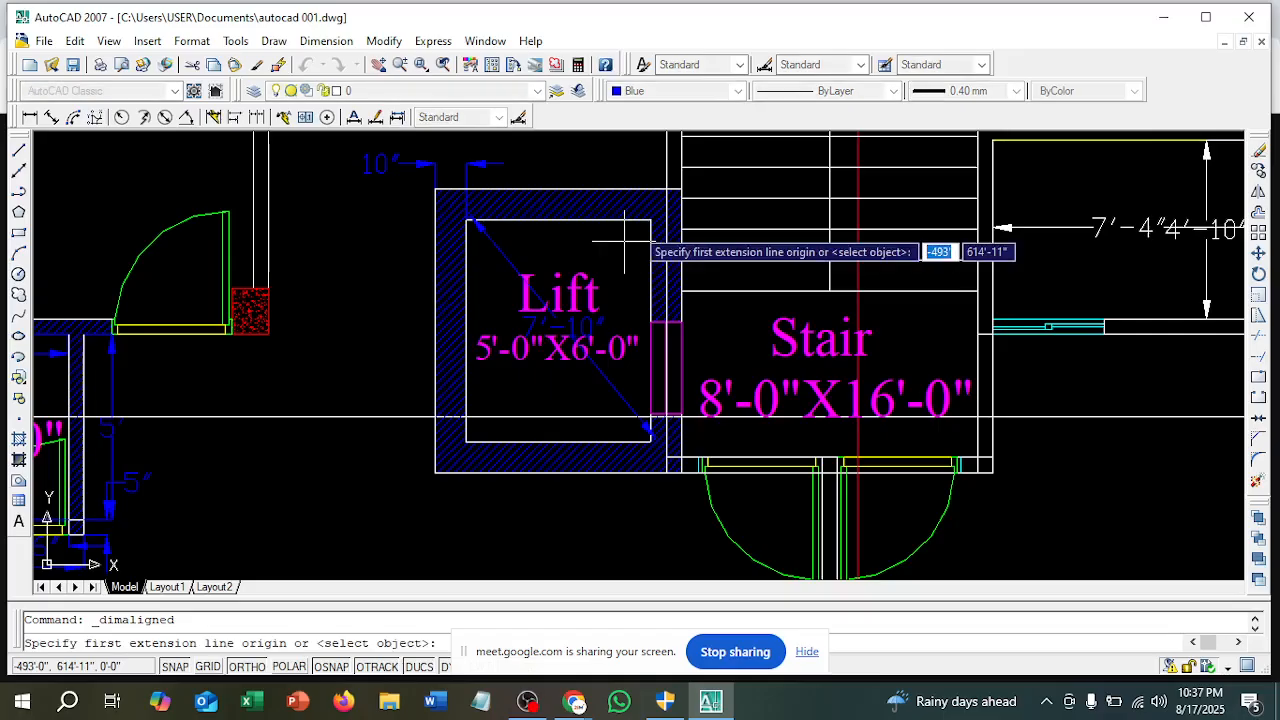
pyautogui.click(650, 219)
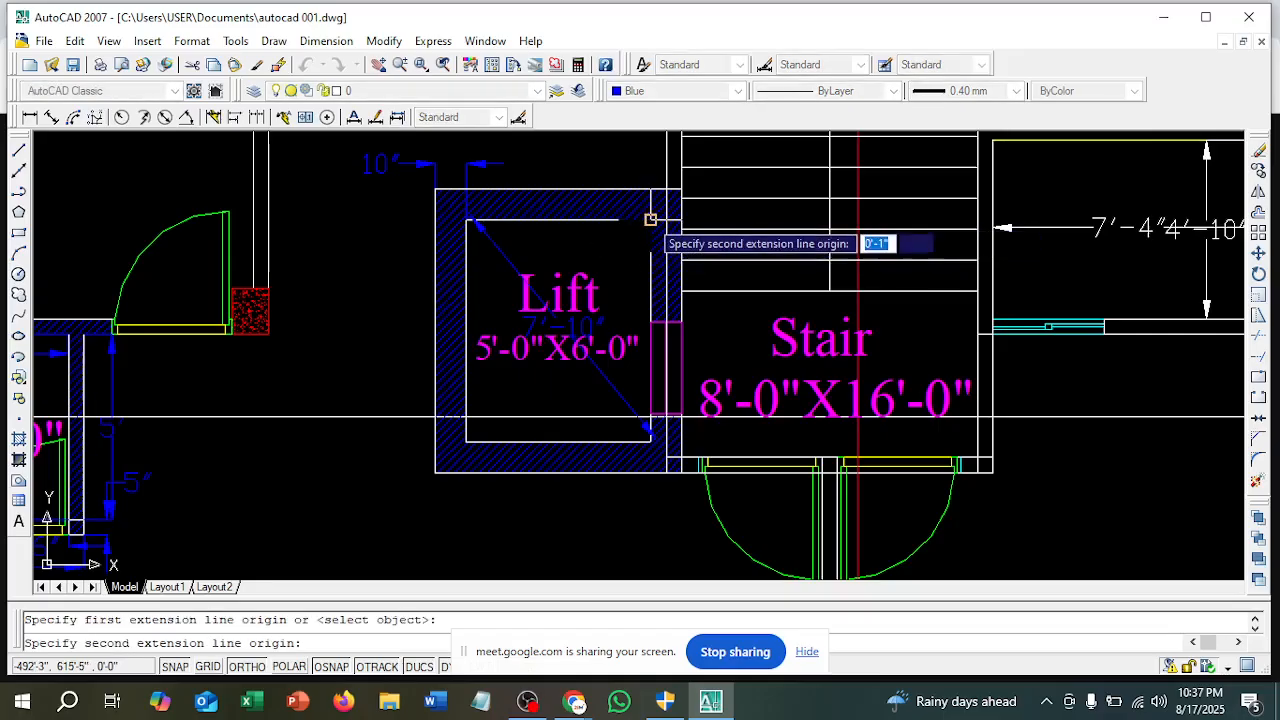
pyautogui.click(466, 439)
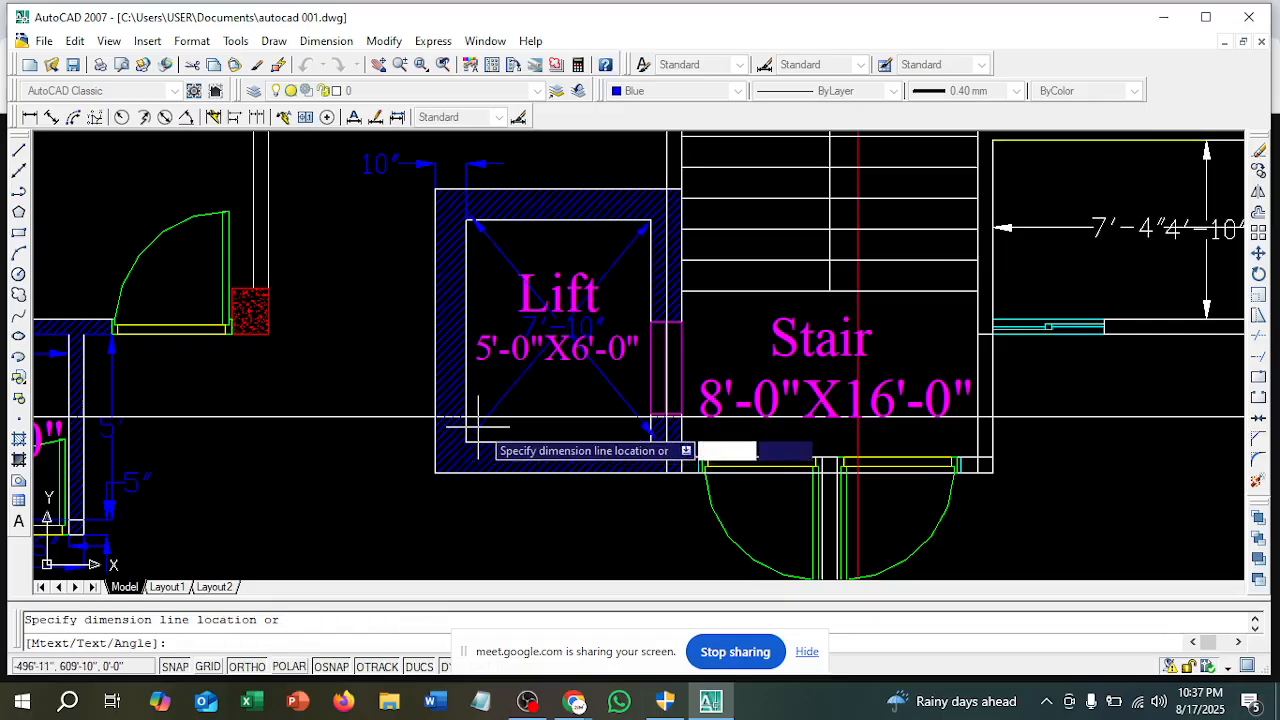
pyautogui.click(565, 418)
# Stretch the second diagonal dimension by its text grip from the bedroom area back into the lift
pyautogui.scroll(-3, 555, 425)
pyautogui.scroll(-4, 555, 425)
pyautogui.scroll(8, 423, 323)
pyautogui.click(403, 266)
pyautogui.click(397, 245)
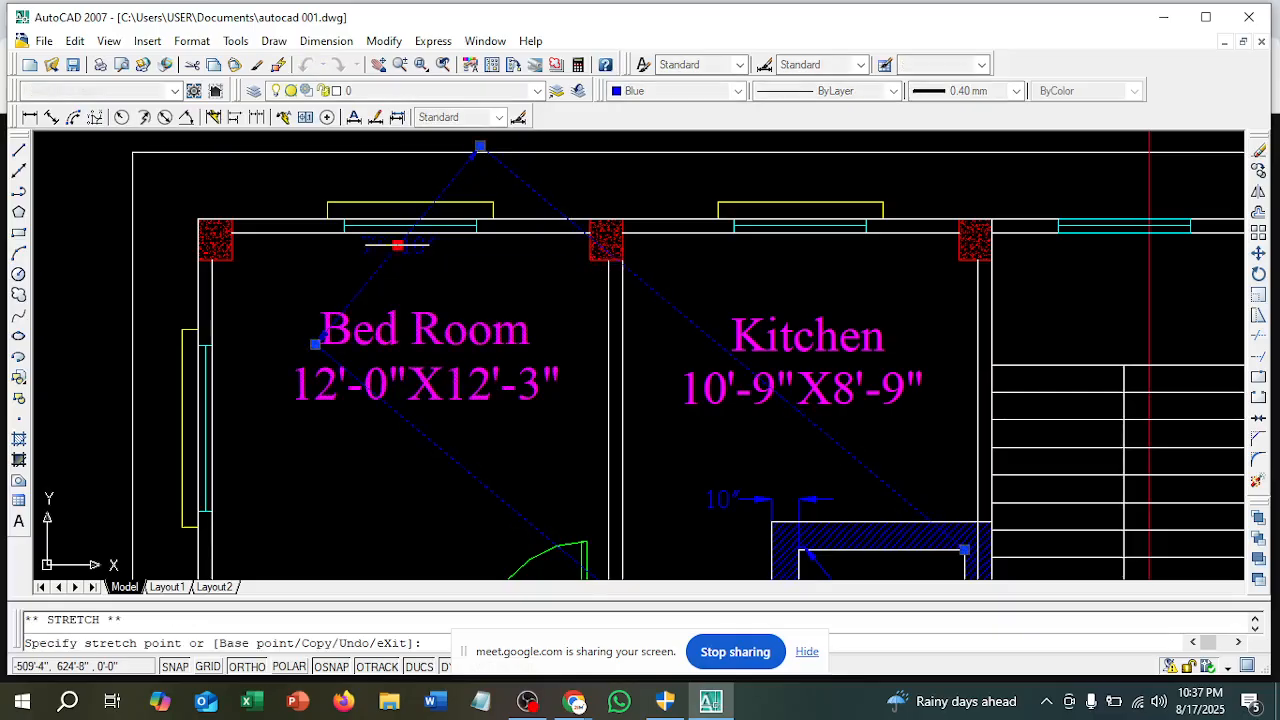
pyautogui.scroll(-5, 520, 390)
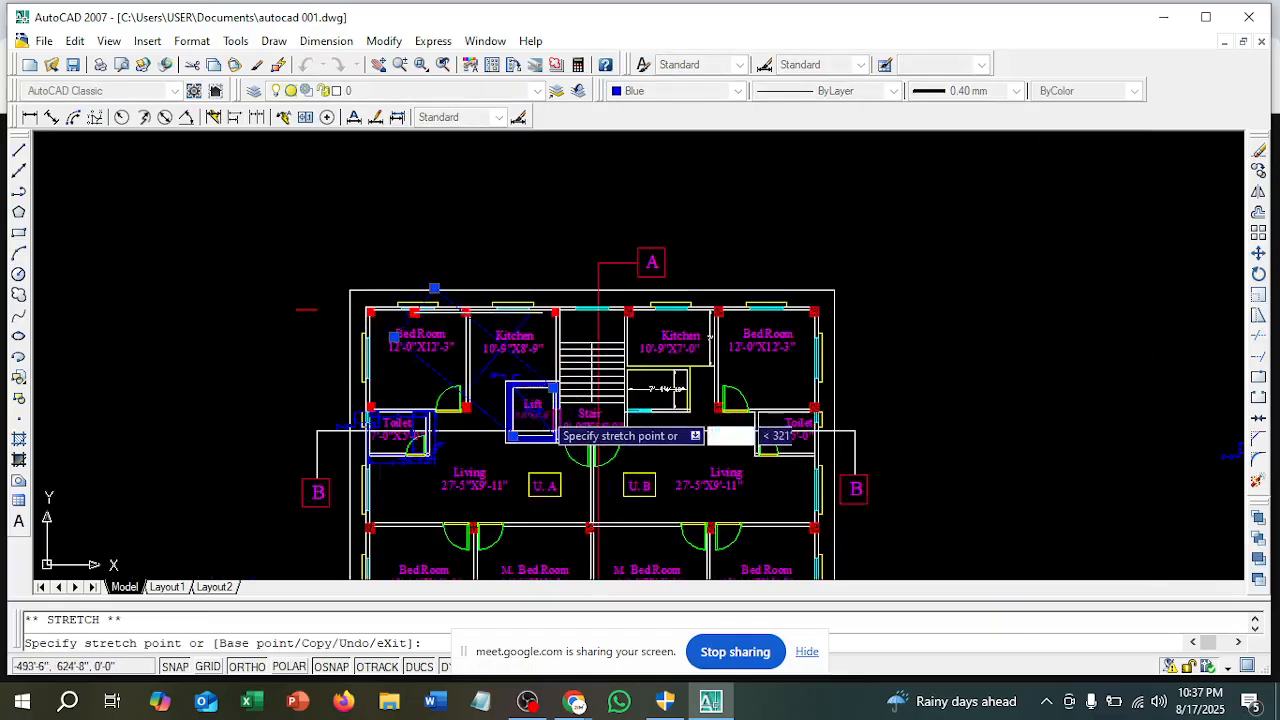
pyautogui.scroll(10, 540, 410)
pyautogui.scroll(-5, 559, 455)
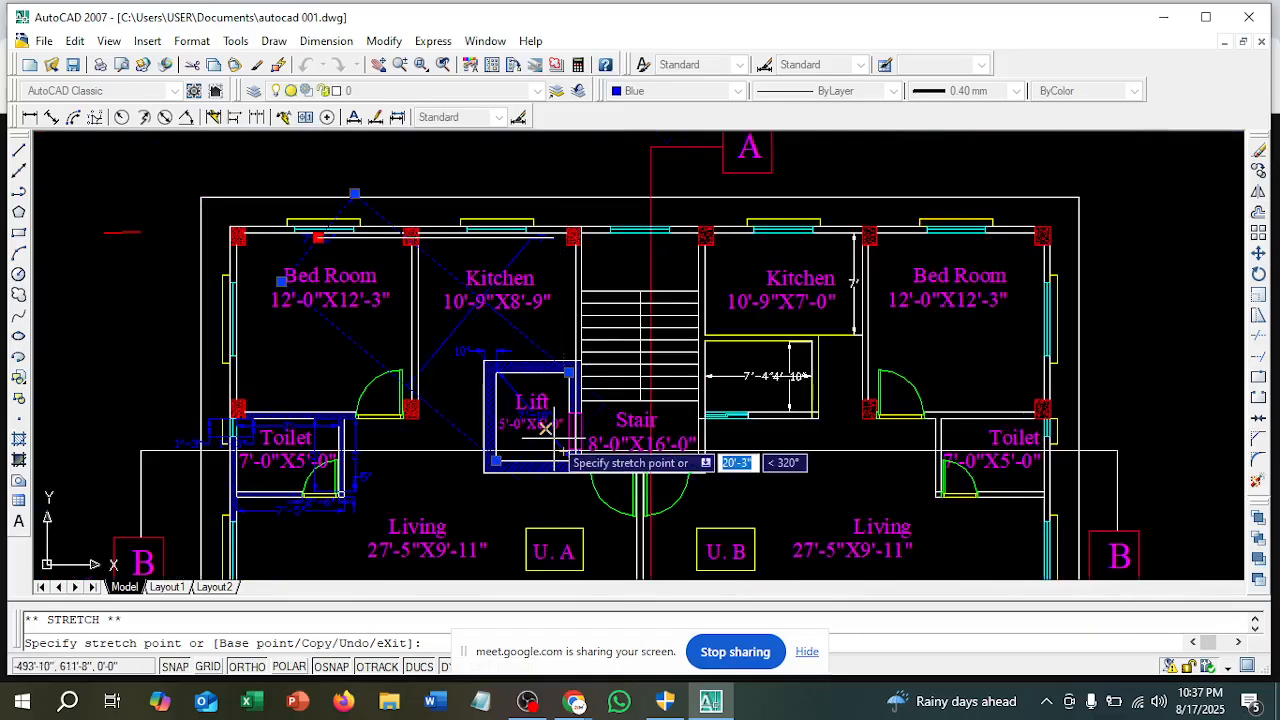
pyautogui.click(540, 432)
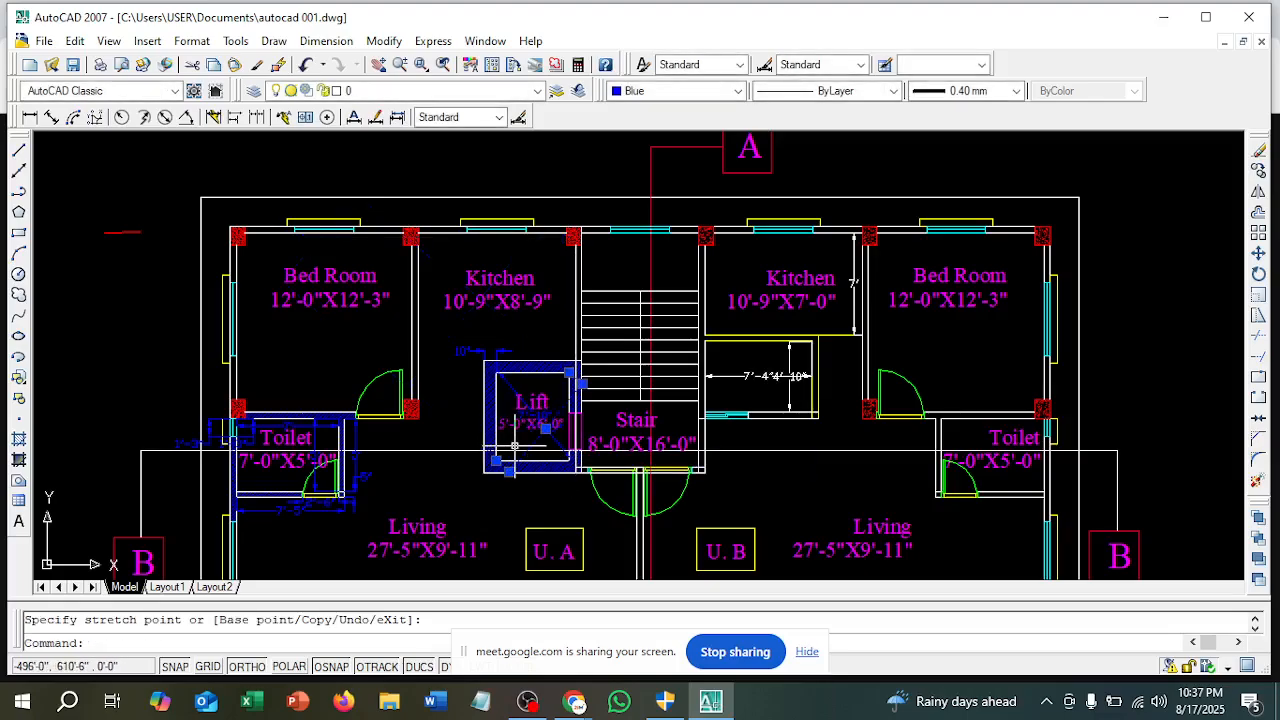
pyautogui.press('Escape')
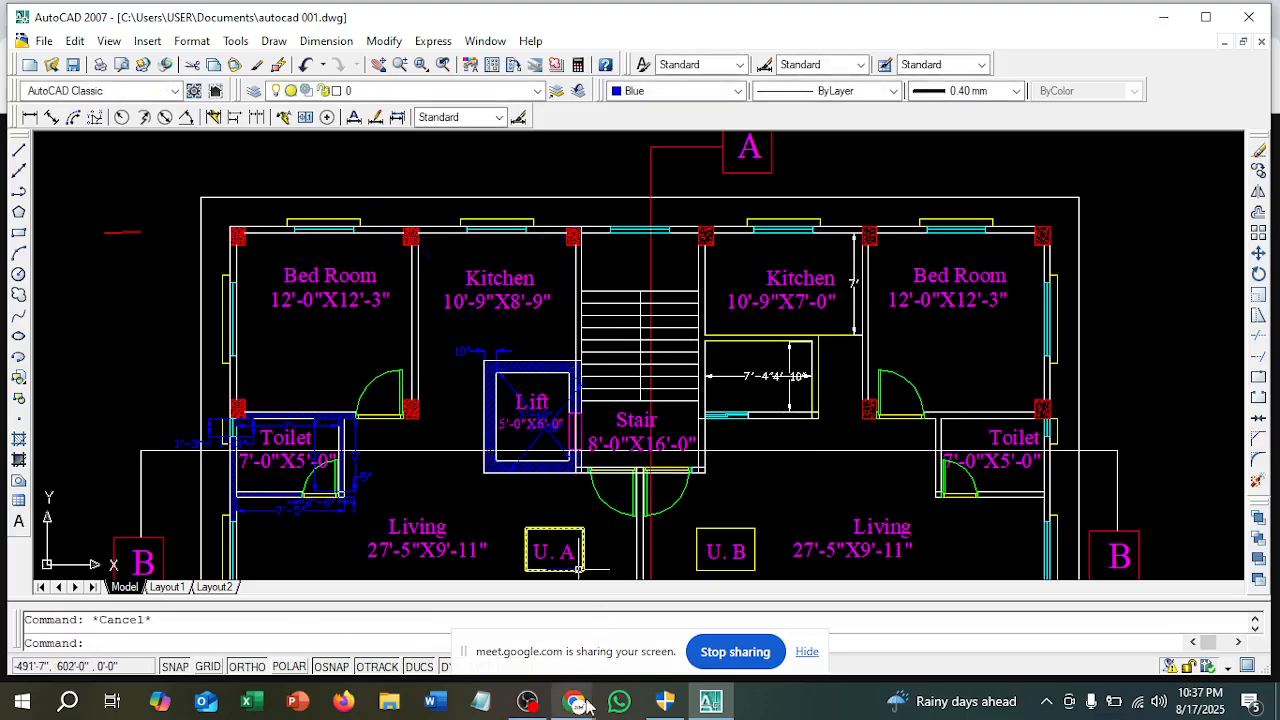
# Switch to the Google Meet meeting in Chrome
pyautogui.moveTo(576, 706)
pyautogui.click(476, 645)
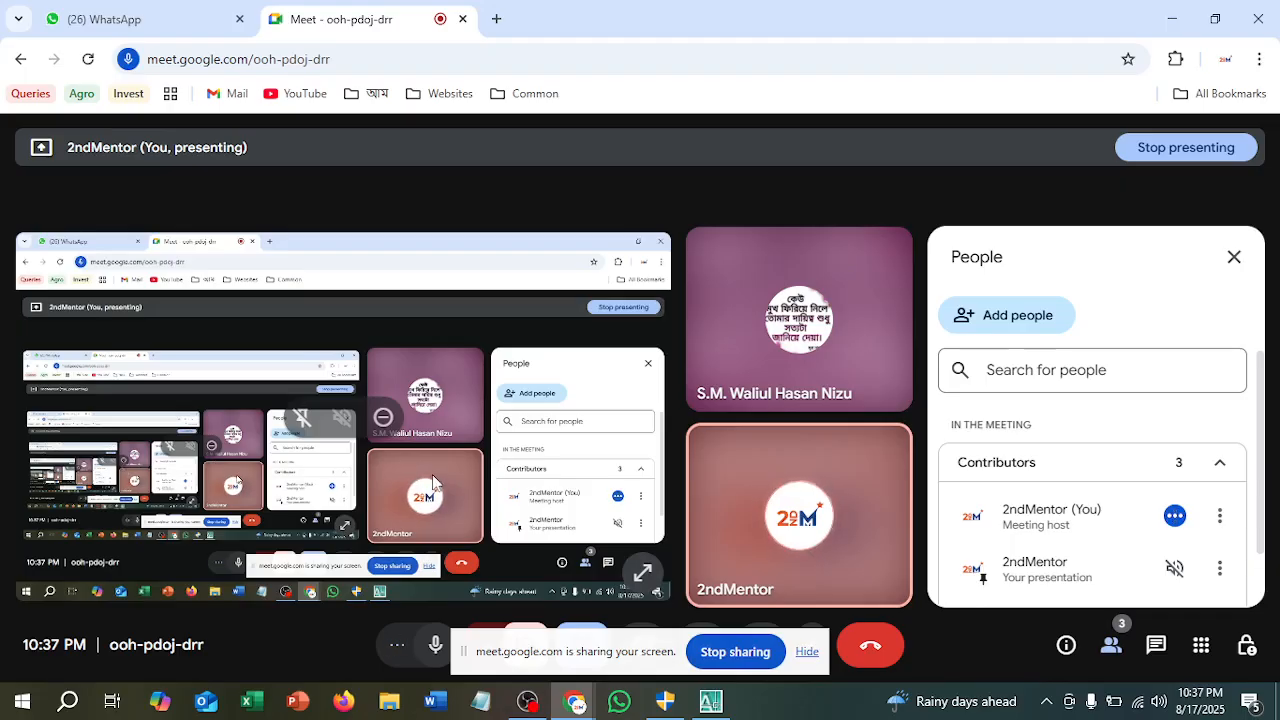
# Switch to the AutoCAD drawing and look over the whole floor plan with the redrawn toilet beside it
pyautogui.moveTo(710, 700)
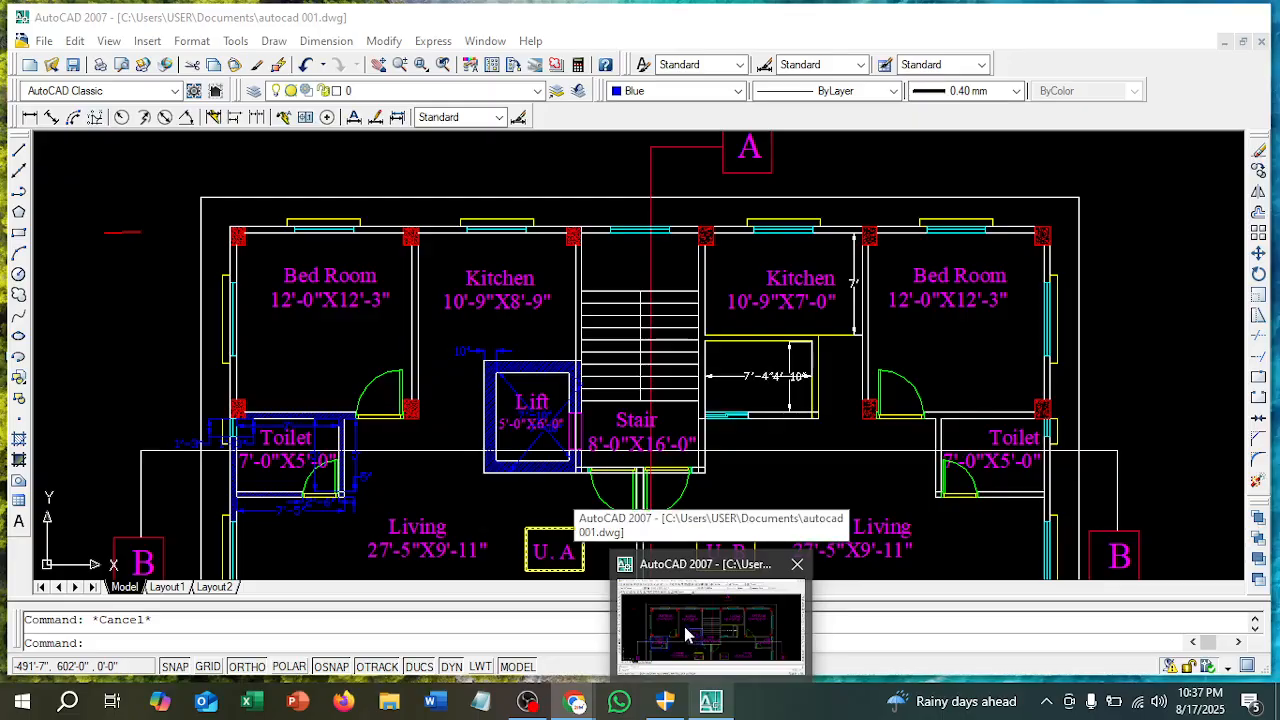
pyautogui.click(687, 633)
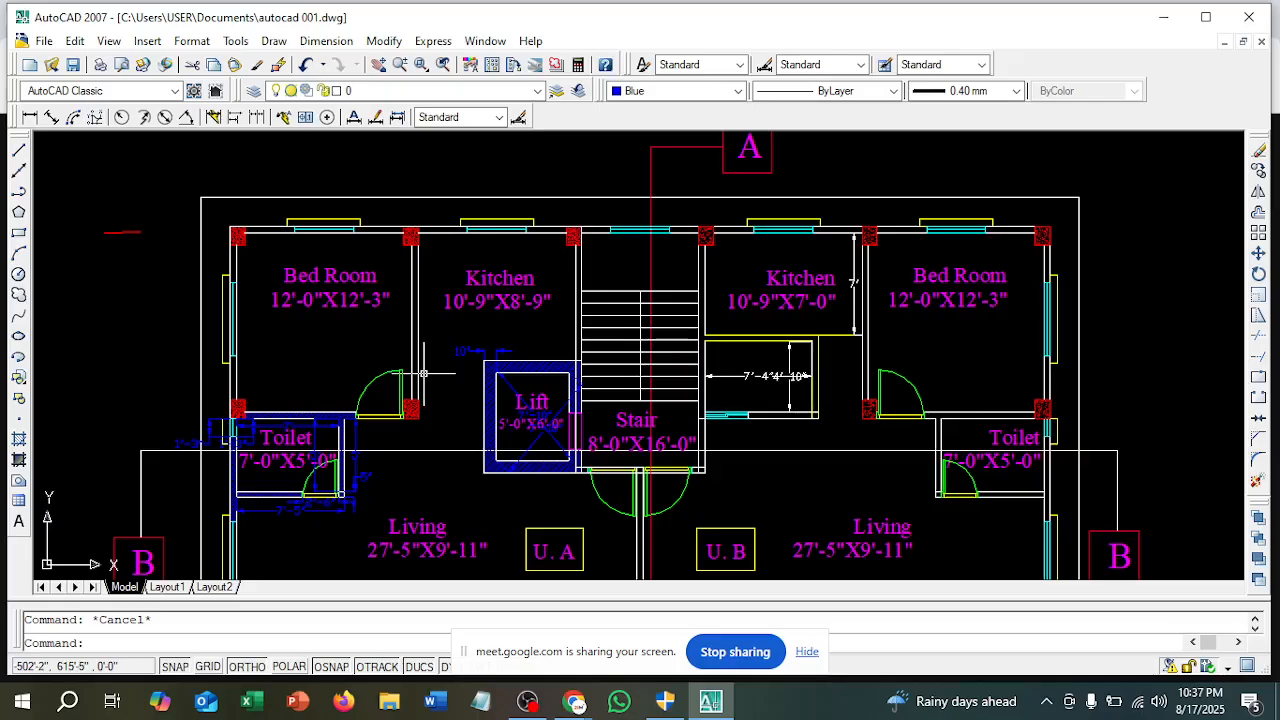
pyautogui.scroll(-3, 424, 373)
pyautogui.scroll(-4, 413, 368)
pyautogui.scroll(3, 415, 385)
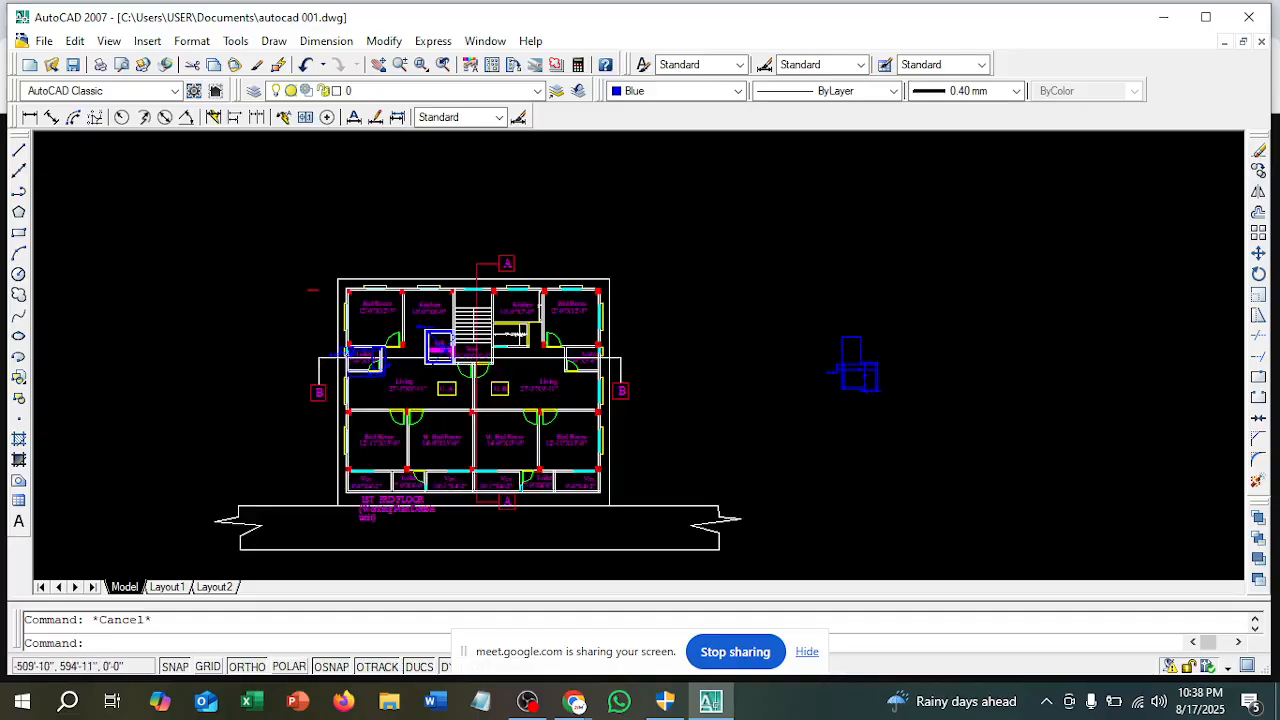
pyautogui.scroll(5, 372, 420)
pyautogui.scroll(-2, 386, 371)
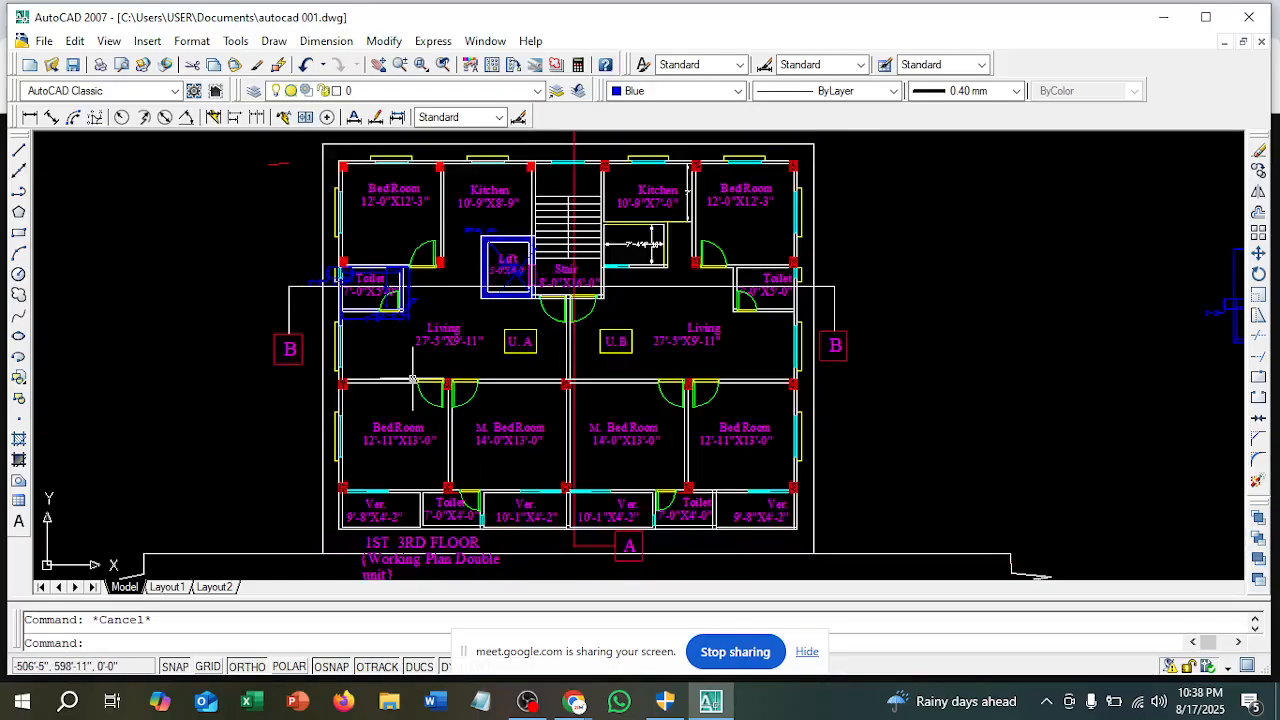
pyautogui.scroll(-2, 414, 378)
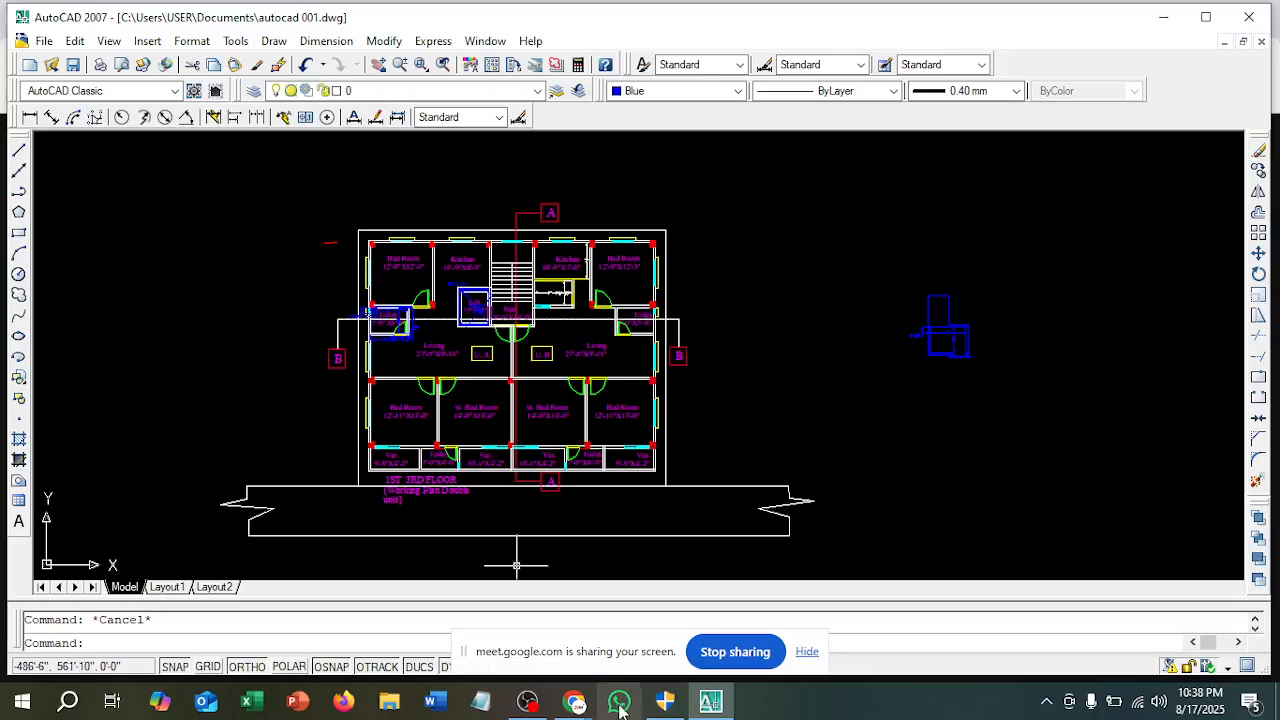
# Check the Google Meet meeting in Chrome and return to the floor plan in AutoCAD
pyautogui.moveTo(580, 706)
pyautogui.click(492, 648)
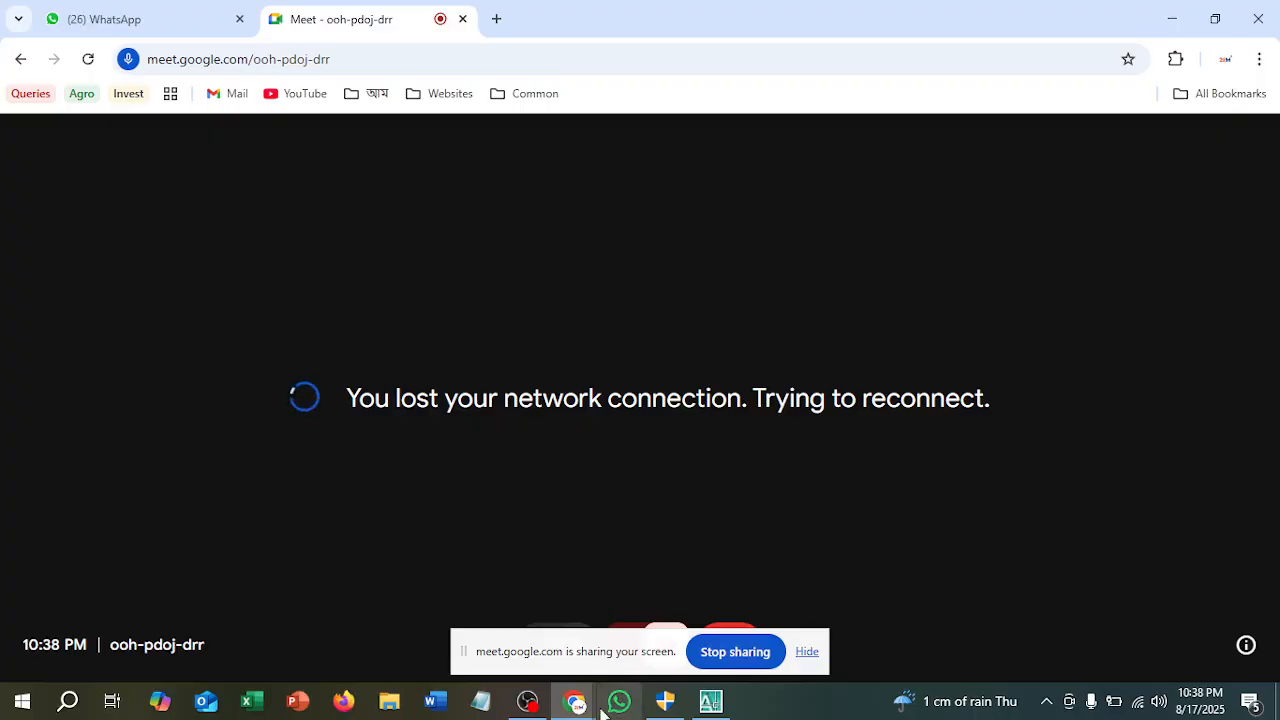
pyautogui.click(709, 705)
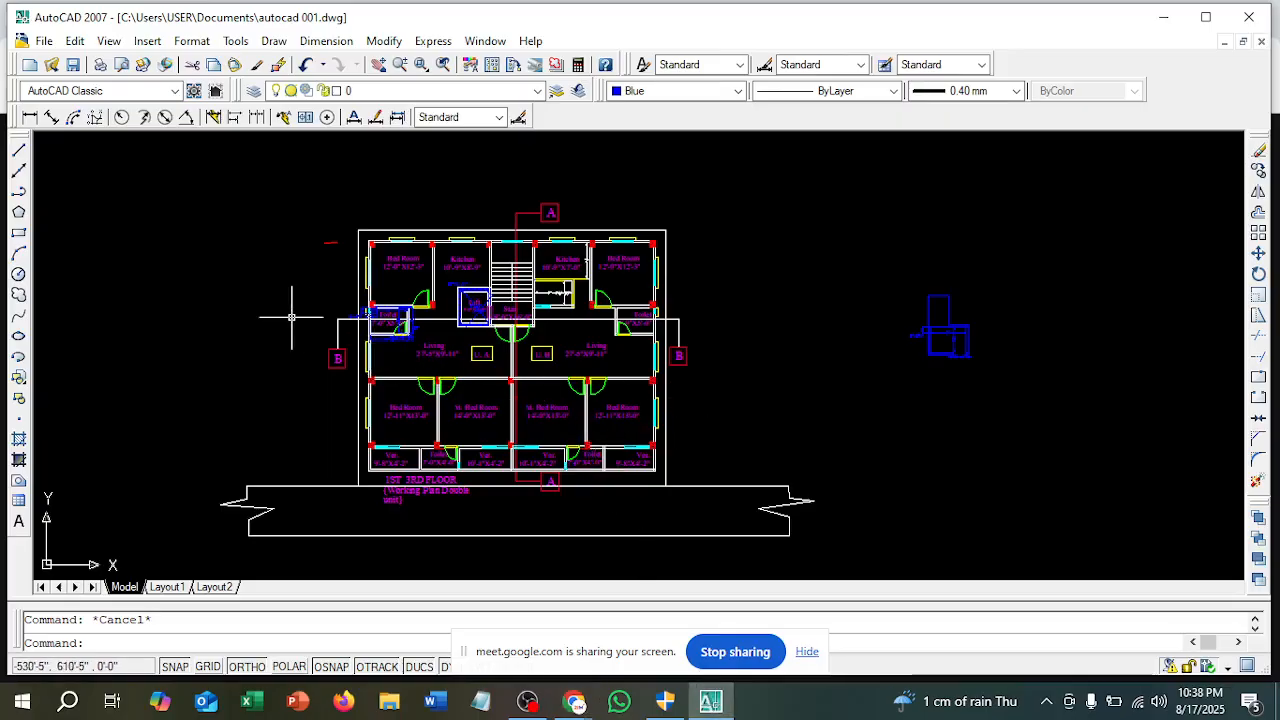
pyautogui.scroll(-2, 294, 309)
pyautogui.scroll(3, 305, 316)
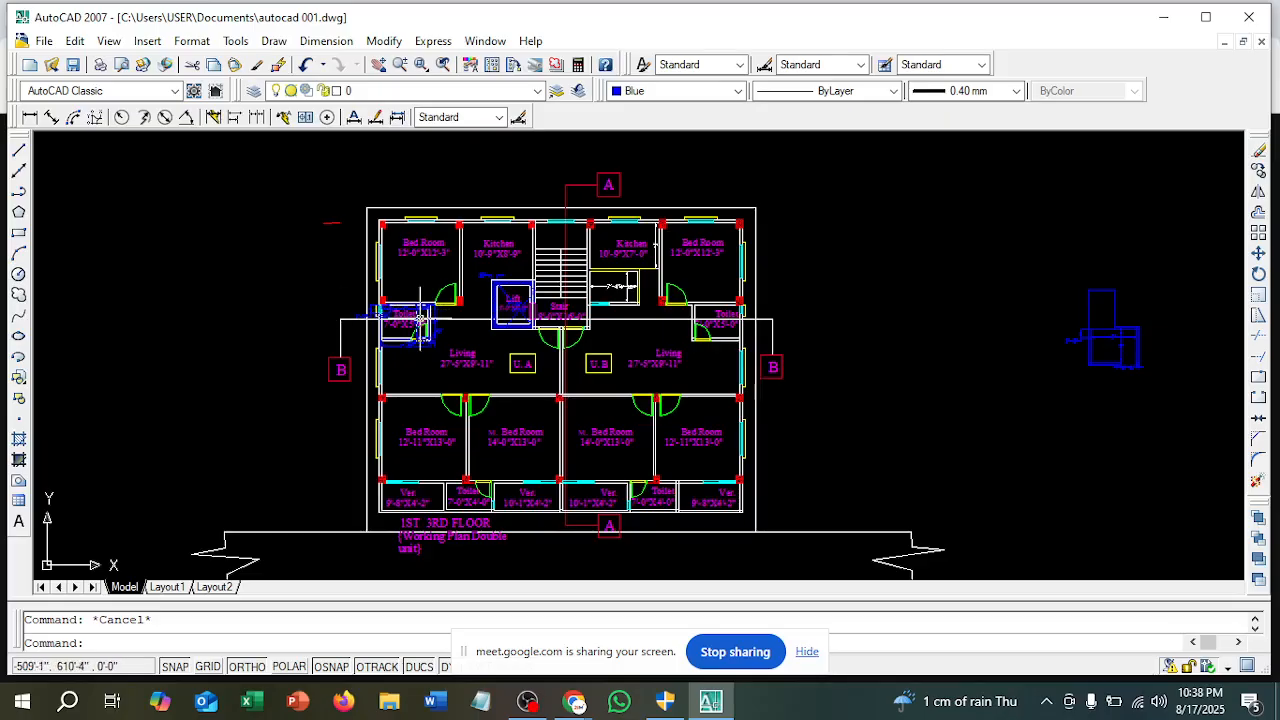
pyautogui.scroll(-2, 578, 270)
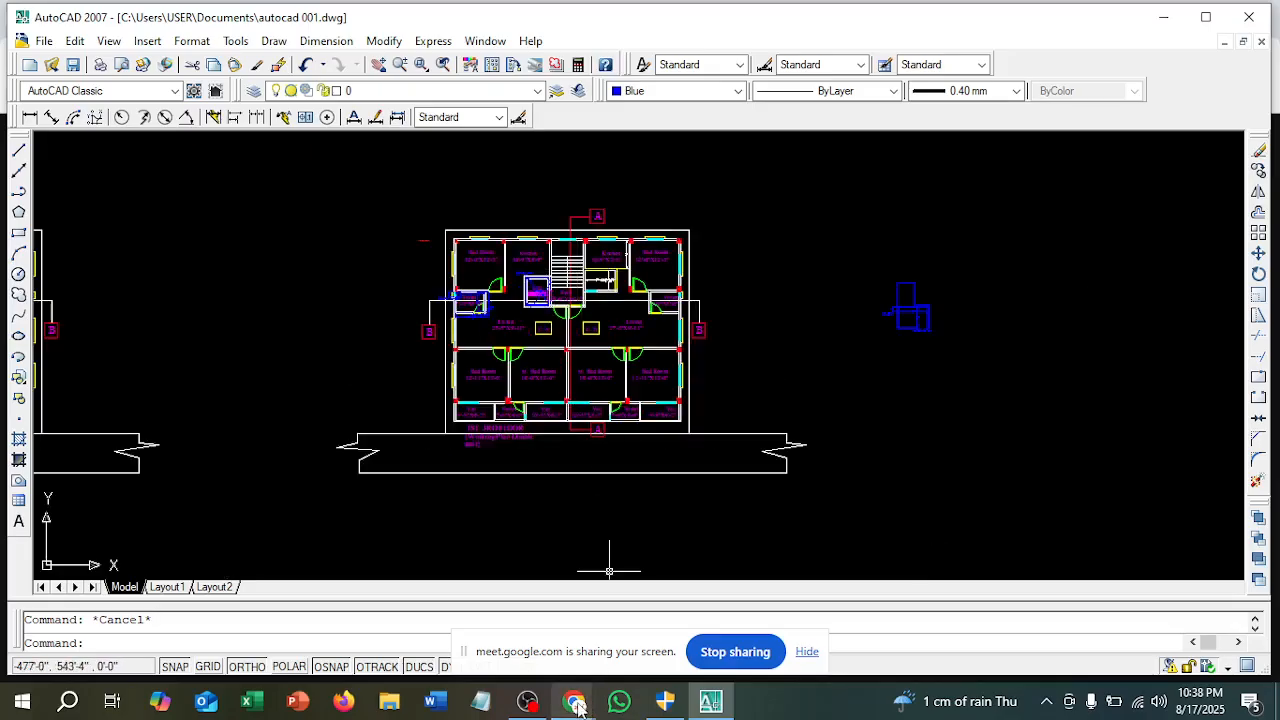
# Check the Google Meet meeting in Chrome again and switch to the OBS Studio window
pyautogui.moveTo(574, 701)
pyautogui.click(529, 631)
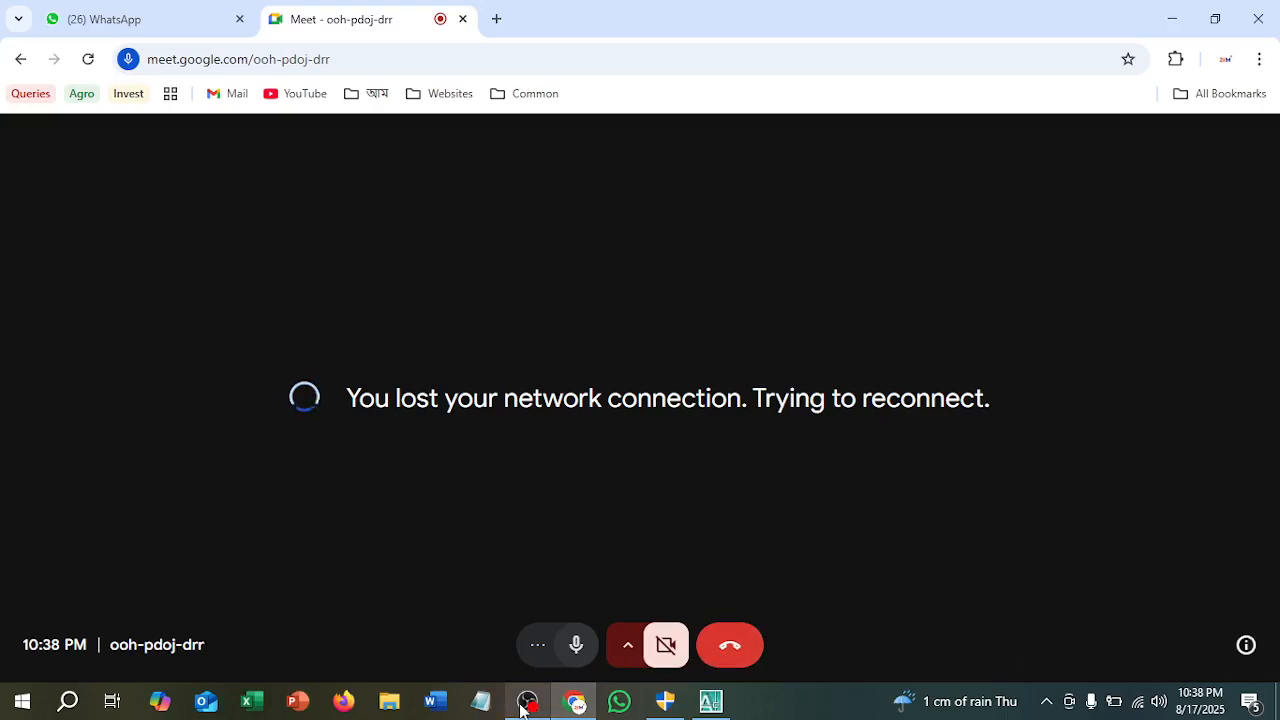
pyautogui.moveTo(526, 704)
pyautogui.click(525, 633)
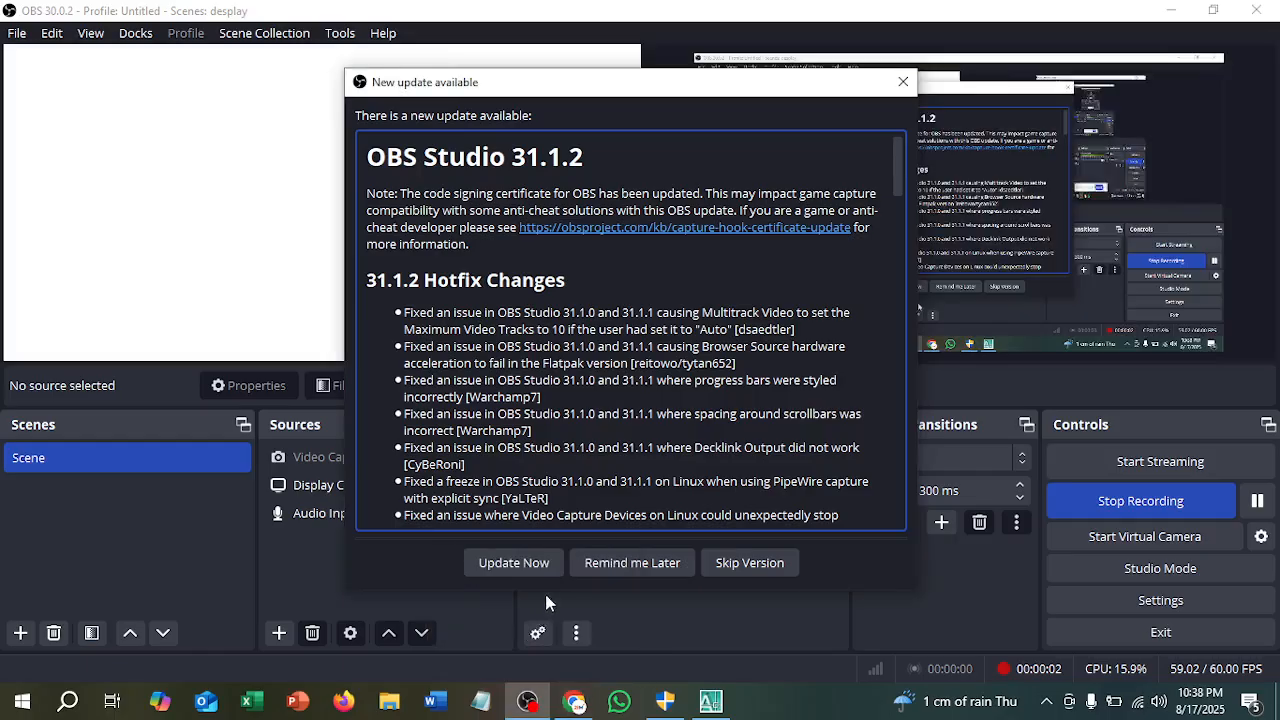